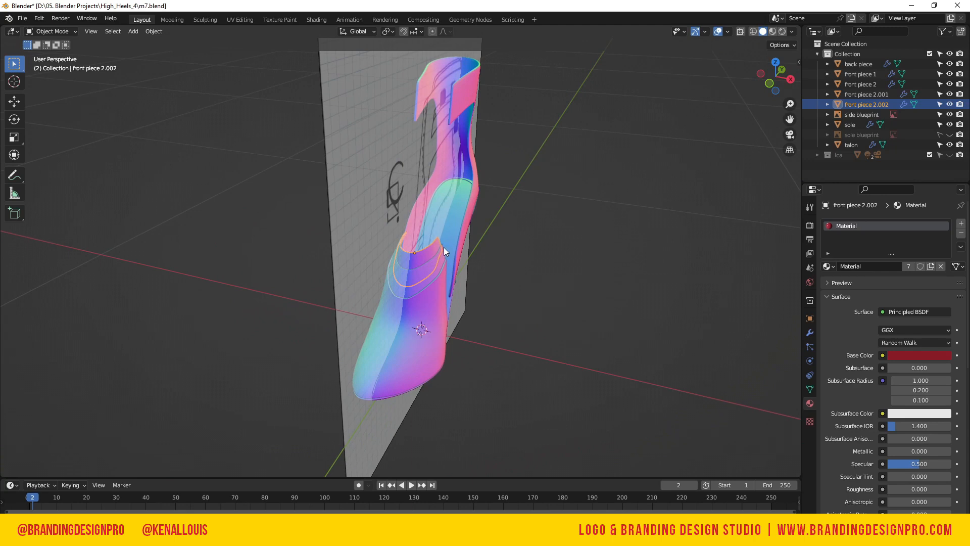
- Move the front piece 2.002 strap up by about 0.031 m along Z
{"action": "key", "text": "g"}
{"action": "key", "text": "z"}
{"action": "left_click", "coordinate": [463, 253]}
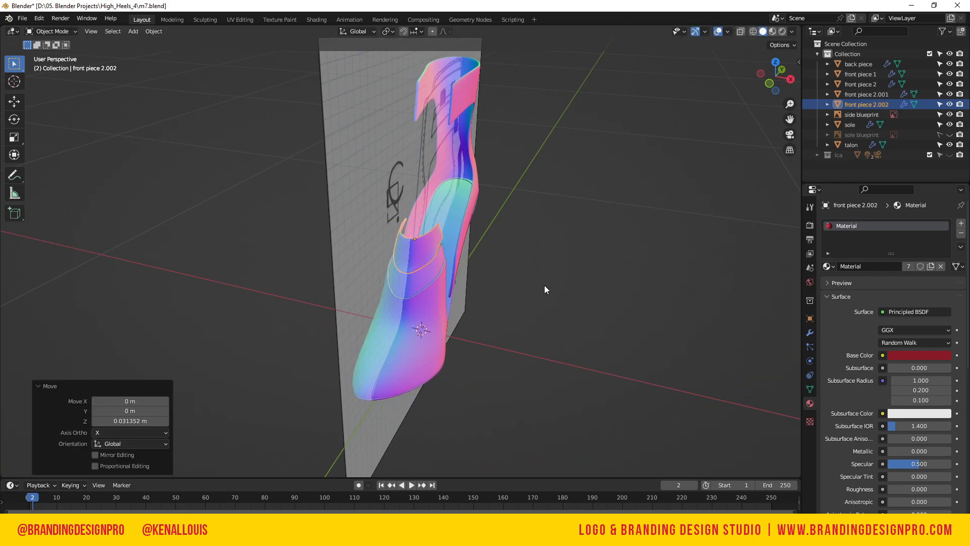
- Scale the raised strap piece to 0.840 along X and 0.737 along Y
{"action": "key", "text": "s"}
{"action": "key", "text": "x"}
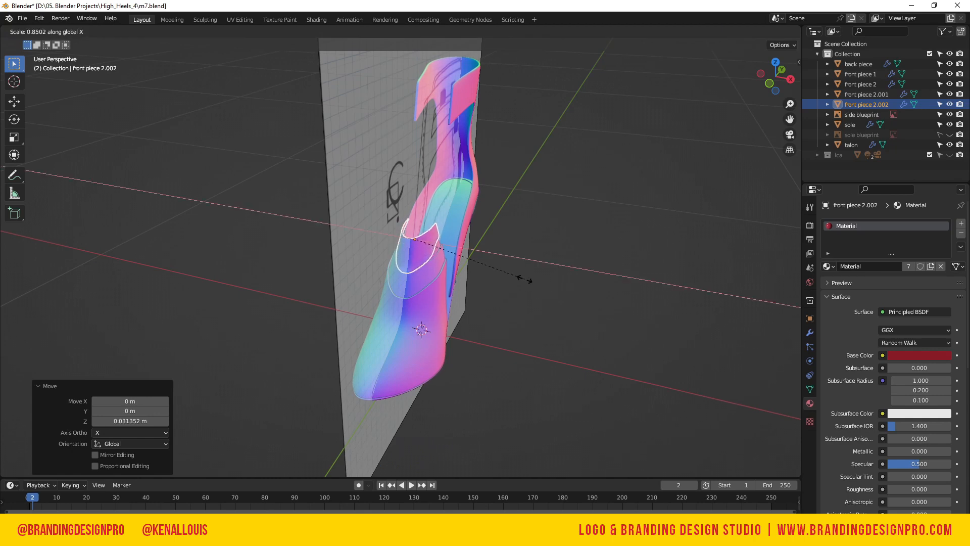
{"action": "left_click", "coordinate": [523, 284]}
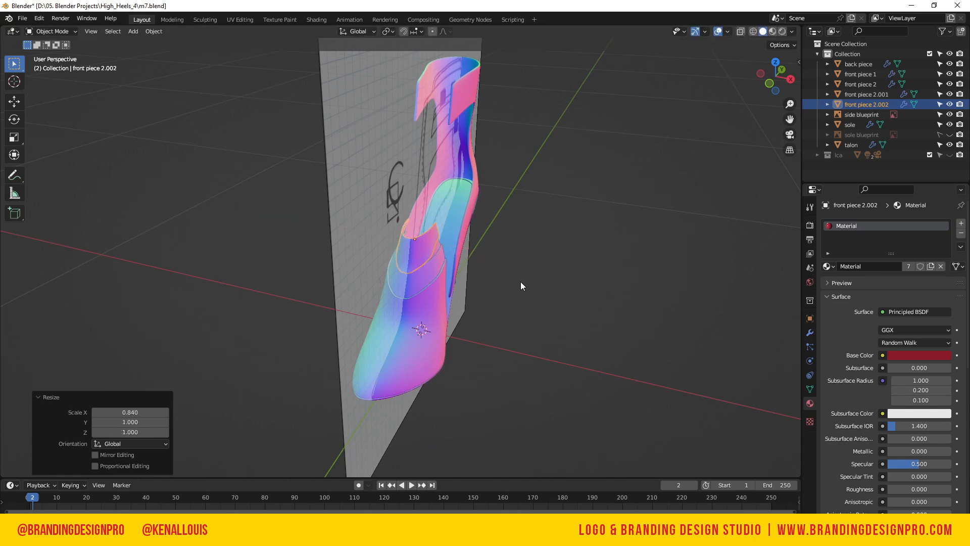
{"action": "key", "text": "s"}
{"action": "key", "text": "y"}
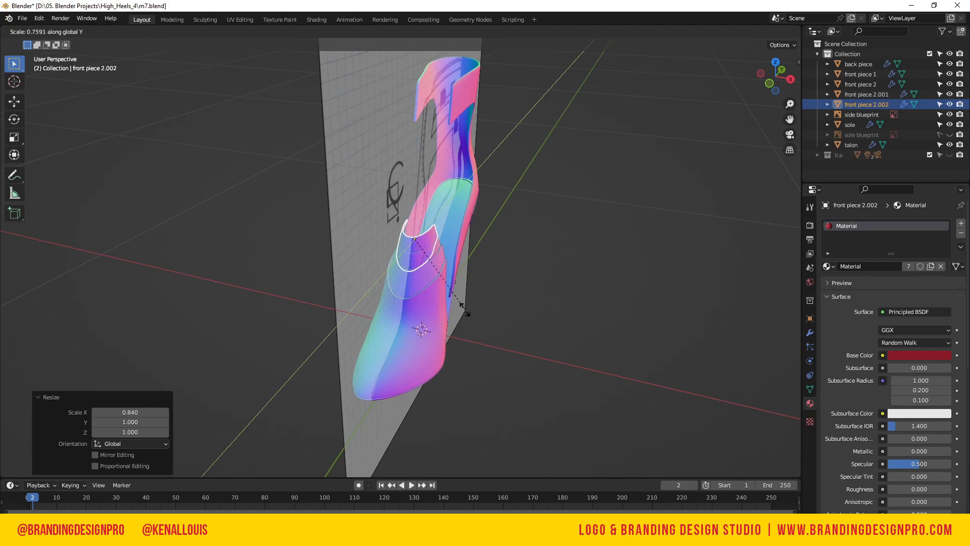
{"action": "left_click", "coordinate": [460, 307]}
- Shift the narrowed strap piece slightly along Y to line it up with the side blueprint
{"action": "left_click_drag", "start_coordinate": [776, 76], "coordinate": [711, 76]}
{"action": "key", "text": "g"}
{"action": "key", "text": "y"}
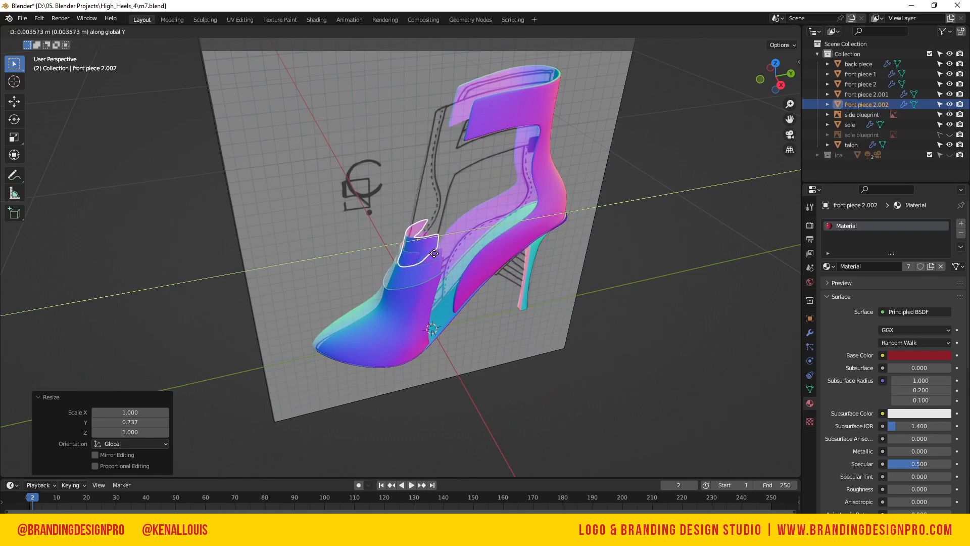
{"action": "left_click", "coordinate": [435, 255]}
{"action": "left_click", "coordinate": [433, 261]}
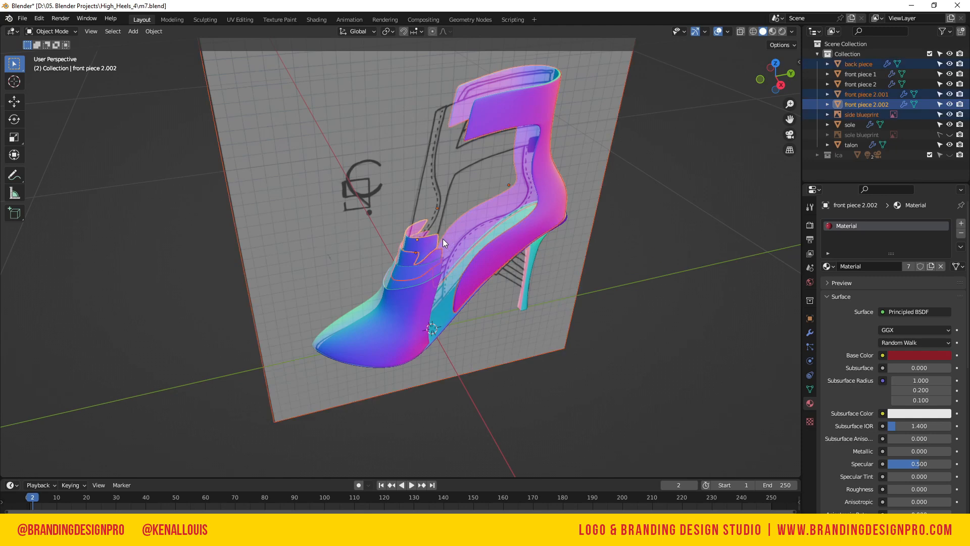
- In Edit Mode, lower the strap's heel-side bottom corner about 0.018 m and shift it about 0.003 m along X
{"action": "left_click_drag", "start_coordinate": [776, 73], "coordinate": [728, 76]}
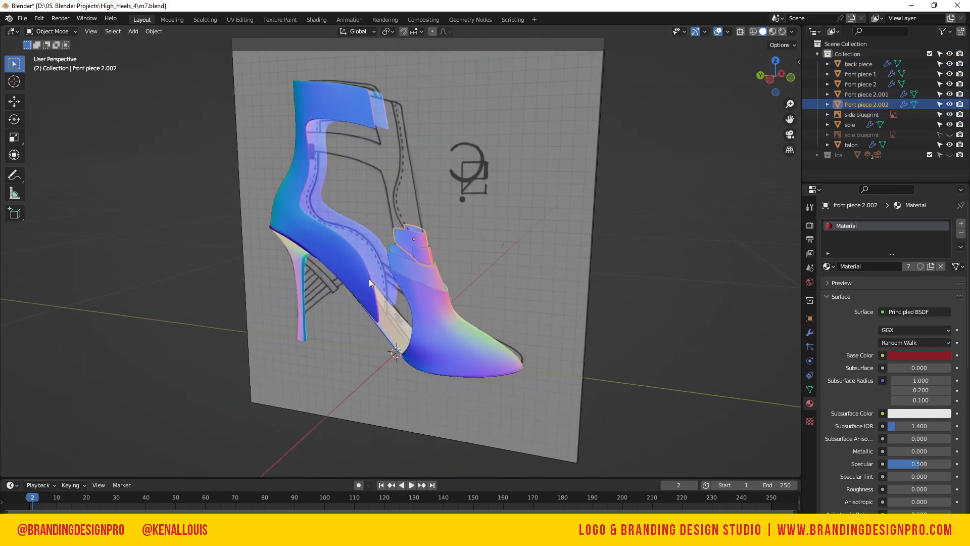
{"action": "scroll", "coordinate": [393, 236], "scroll_direction": "up", "scroll_amount": 6}
{"action": "key", "text": "Tab"}
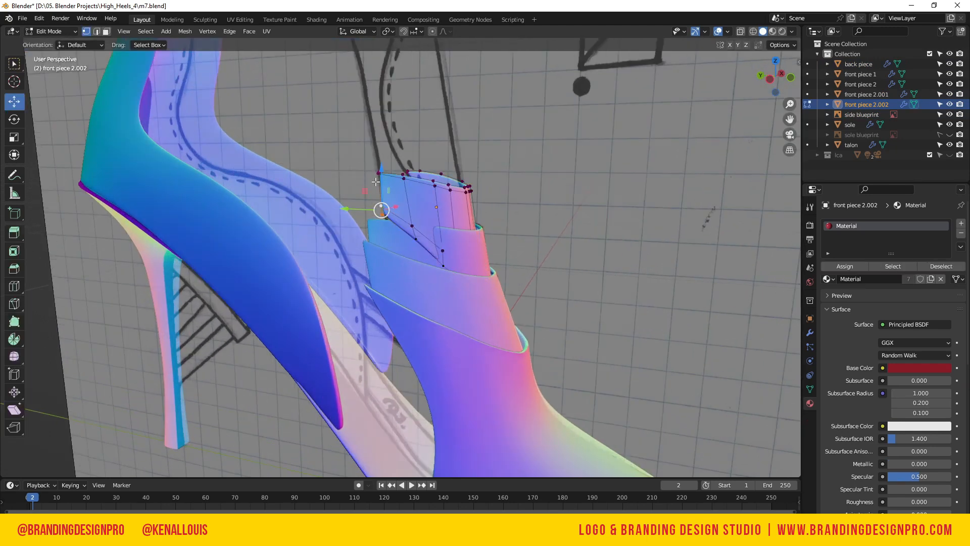
{"action": "left_click_drag", "start_coordinate": [379, 174], "coordinate": [378, 199]}
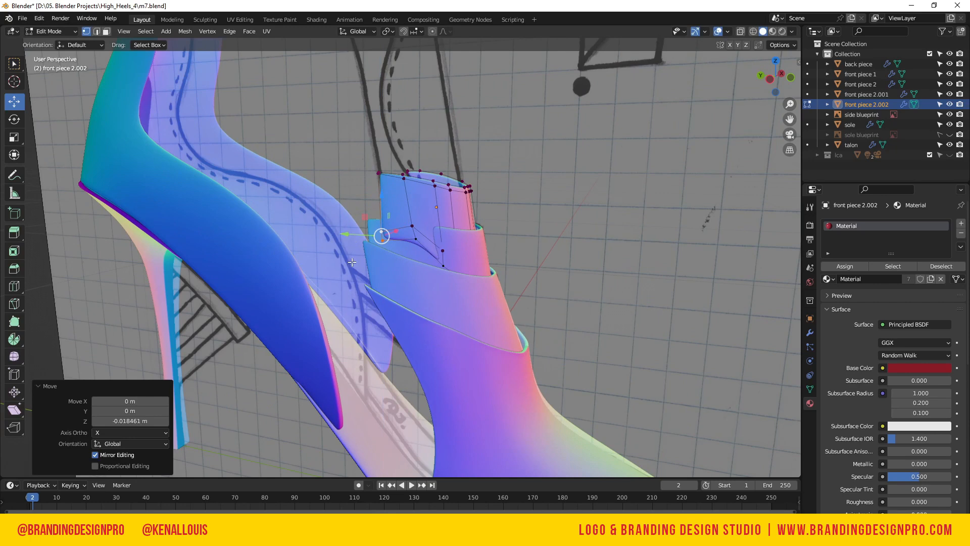
{"action": "key", "text": "g"}
{"action": "key", "text": "x"}
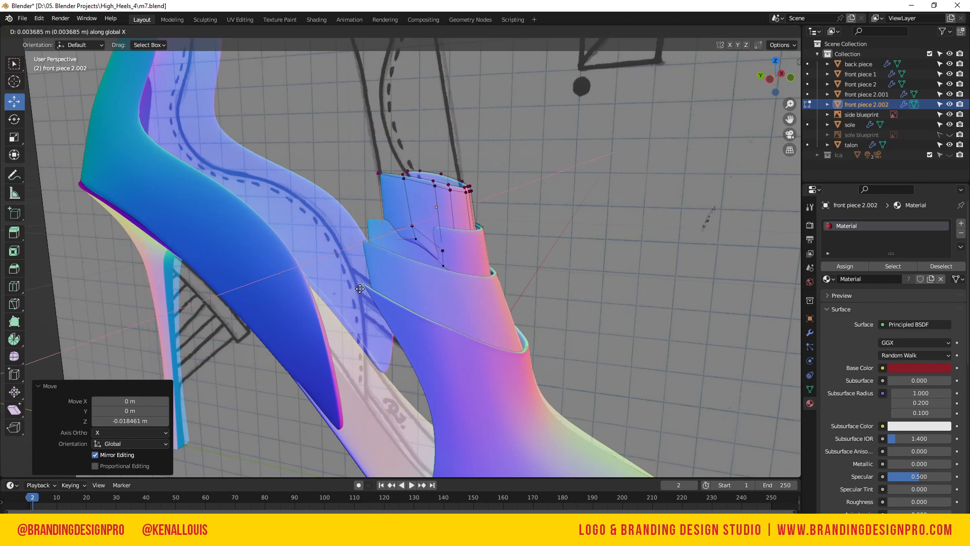
{"action": "key", "text": "Escape"}
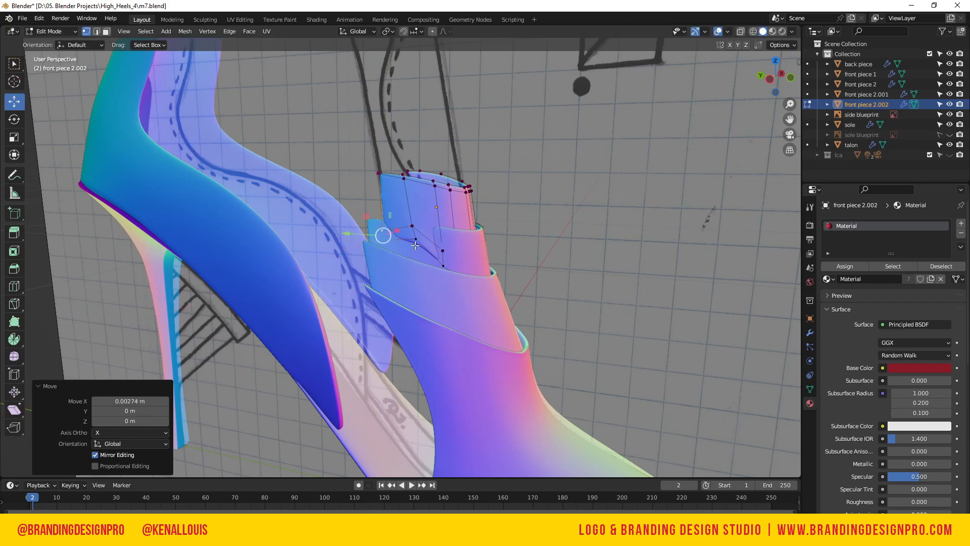
- Lower the neighbouring lower-edge vertices about 0.013 m along Z and nudge them slightly along X
{"action": "key", "text": "g"}
{"action": "key", "text": "z"}
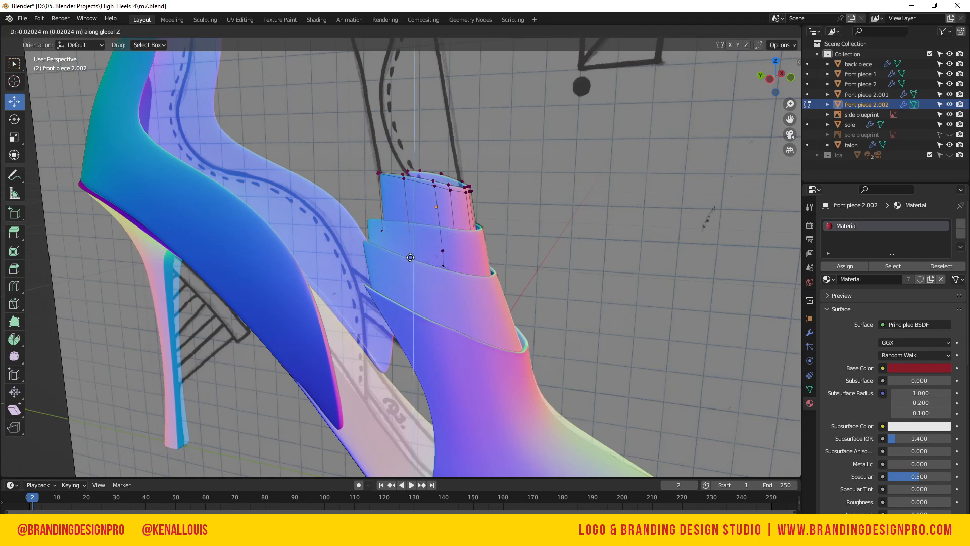
{"action": "left_click", "coordinate": [410, 248]}
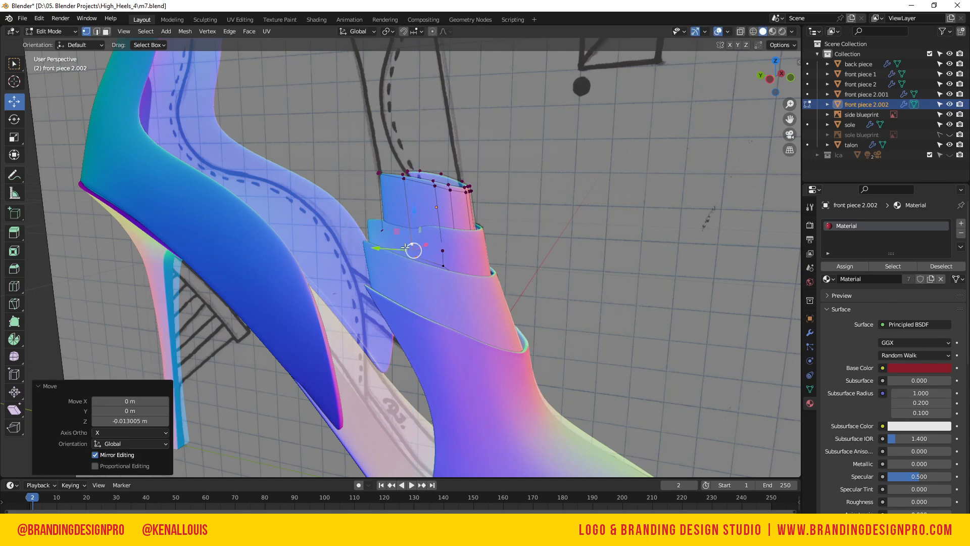
{"action": "key", "text": "g"}
{"action": "key", "text": "x"}
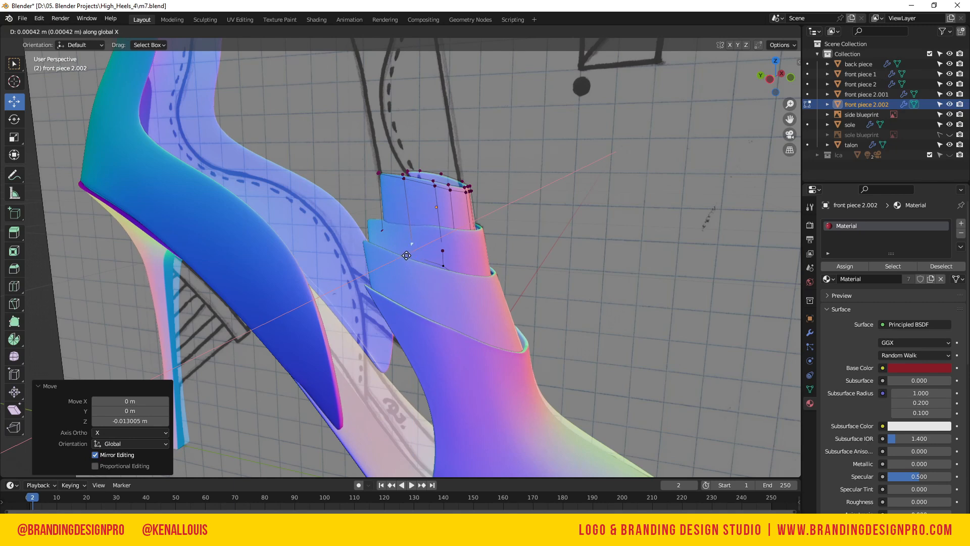
{"action": "key", "text": "Escape"}
- Select the next pair of lower-edge vertices toward the front and nudge them along Z
{"action": "left_click", "coordinate": [444, 265]}
{"action": "left_click", "coordinate": [443, 251], "text": "shift"}
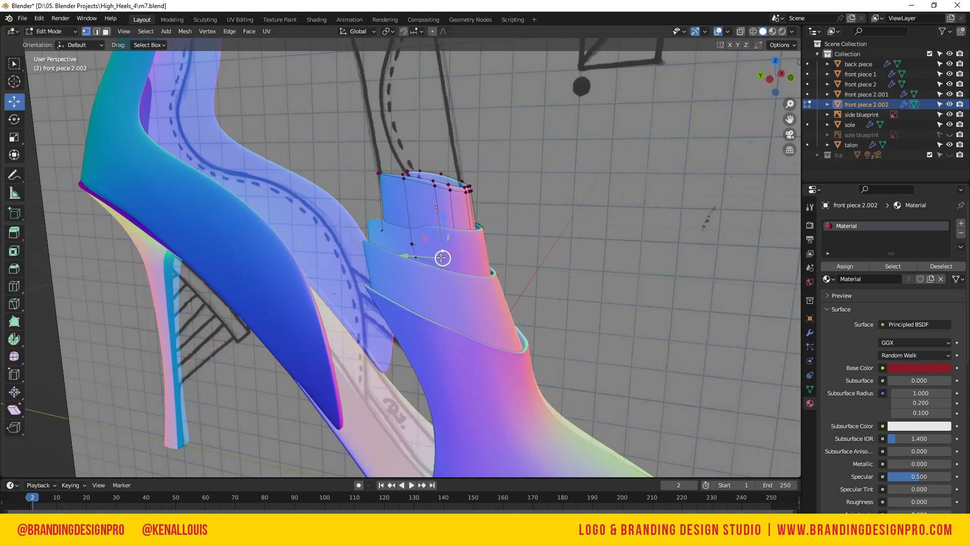
{"action": "key", "text": "g"}
{"action": "key", "text": "z"}
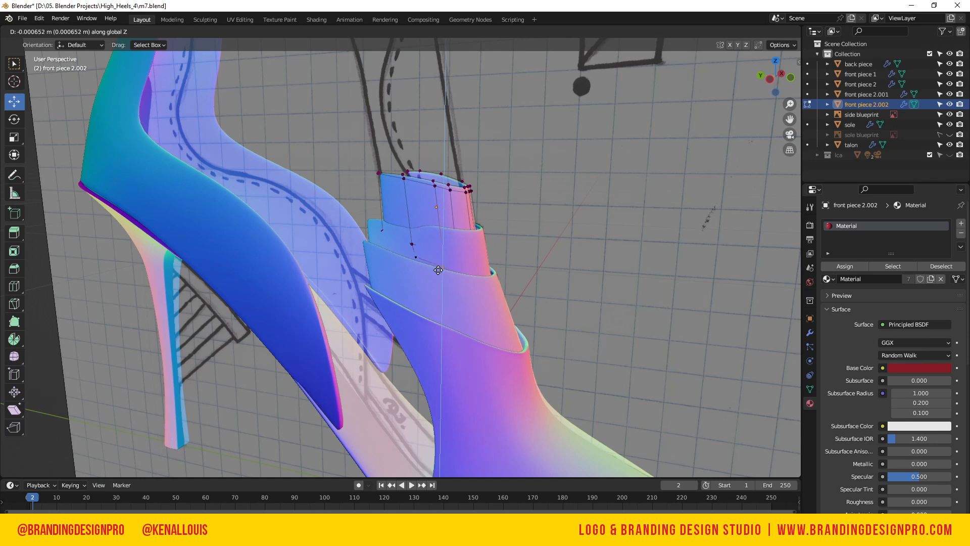
{"action": "left_click", "coordinate": [438, 270]}
- Add a horizontal edge loop across the strap piece and shift its two side vertices about 0.003 m along X
{"action": "key", "text": "ctrl+r"}
{"action": "left_click", "coordinate": [414, 220]}
{"action": "left_click", "coordinate": [439, 219], "text": "shift"}
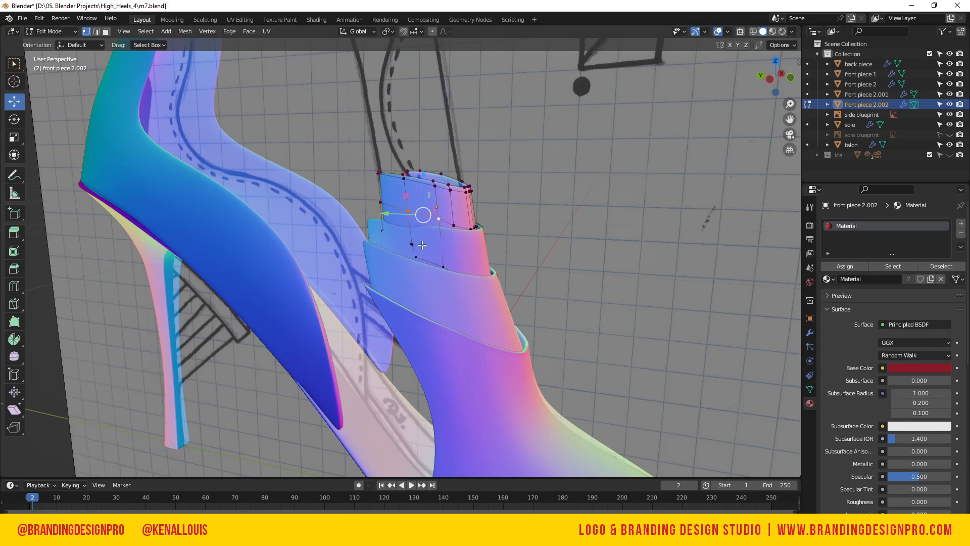
{"action": "key", "text": "g"}
{"action": "key", "text": "x"}
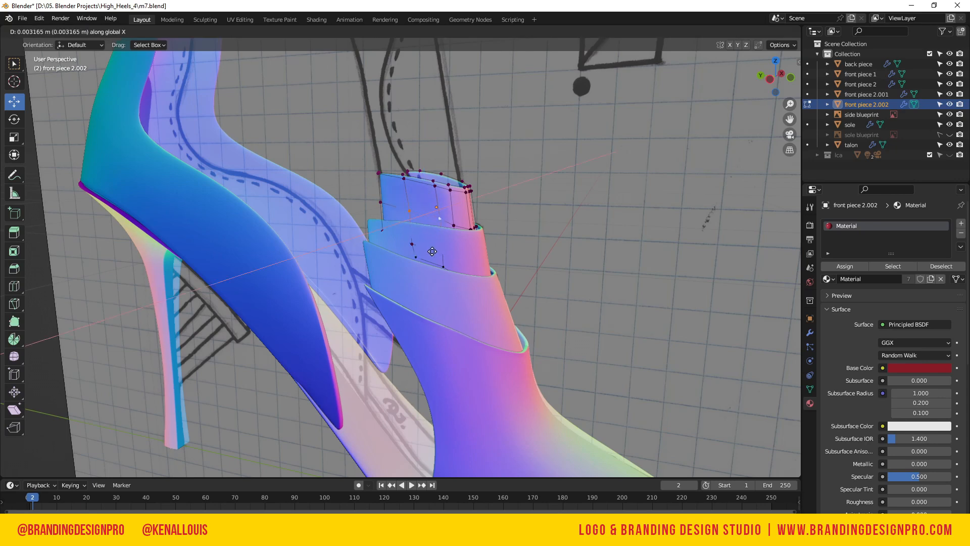
{"action": "left_click", "coordinate": [431, 253]}
- Move the new loop's heel-side end vertex about 0.003 m along X
{"action": "left_click", "coordinate": [373, 201]}
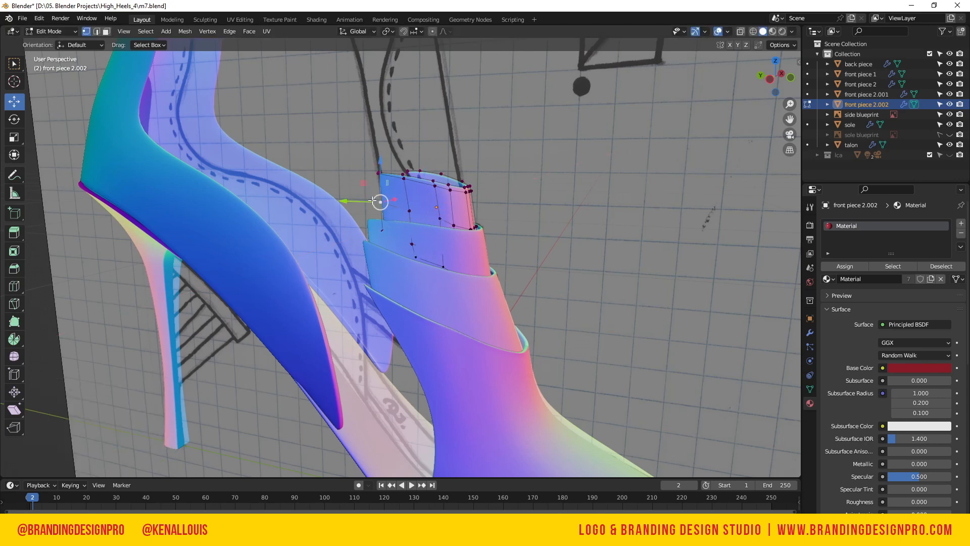
{"action": "key", "text": "g"}
{"action": "key", "text": "x"}
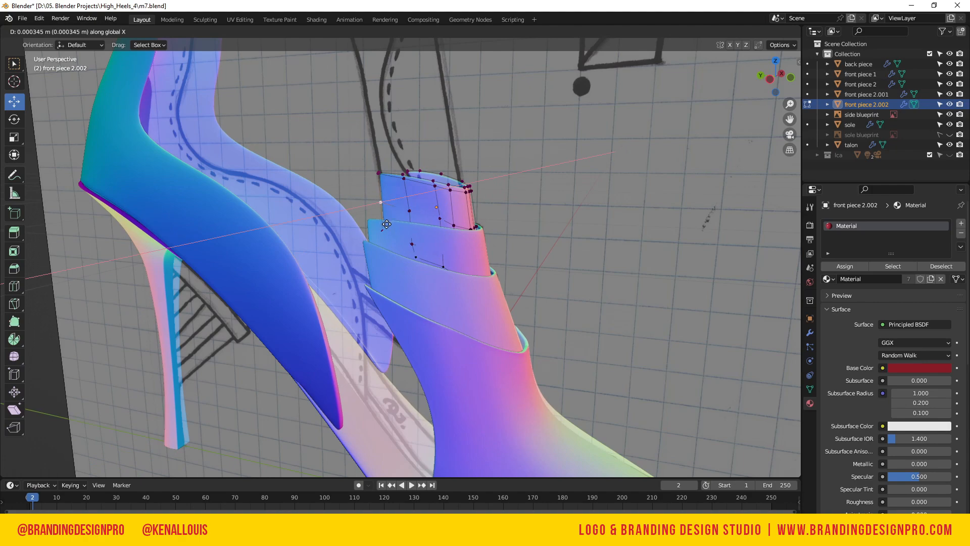
{"action": "left_click", "coordinate": [398, 222]}
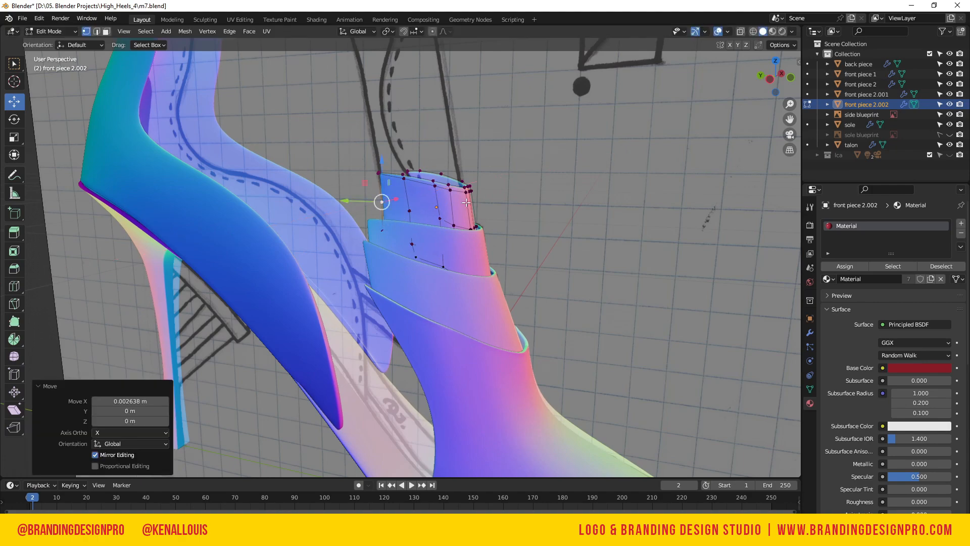
- On the strap's opposite side, lower the bottom-edge vertices about 0.016 m along Z and shift them slightly along Y
{"action": "left_click_drag", "start_coordinate": [780, 93], "coordinate": [611, 97]}
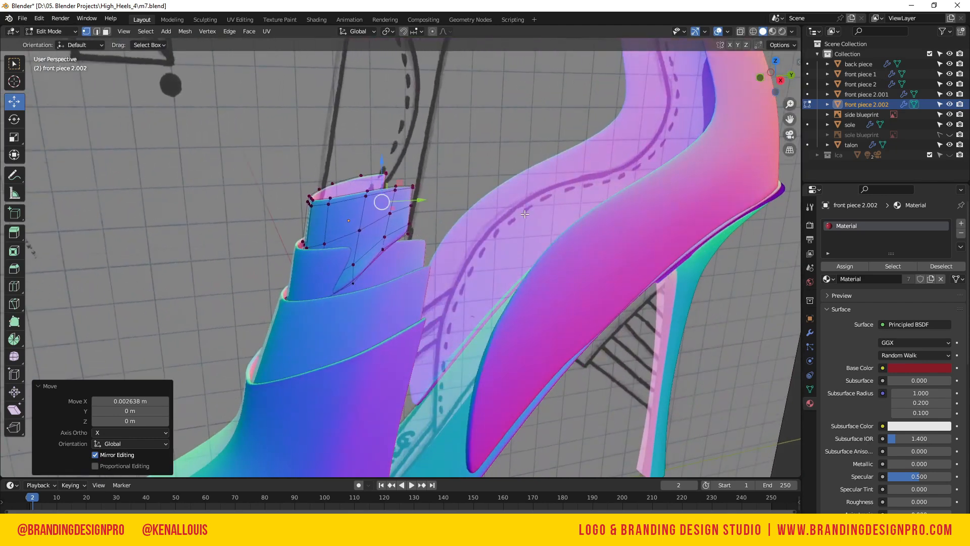
{"action": "left_click", "coordinate": [335, 238]}
{"action": "left_click", "coordinate": [352, 279]}
{"action": "left_click", "coordinate": [387, 245], "text": "shift"}
{"action": "left_click", "coordinate": [393, 236], "text": "shift"}
{"action": "left_click", "coordinate": [407, 236], "text": "shift"}
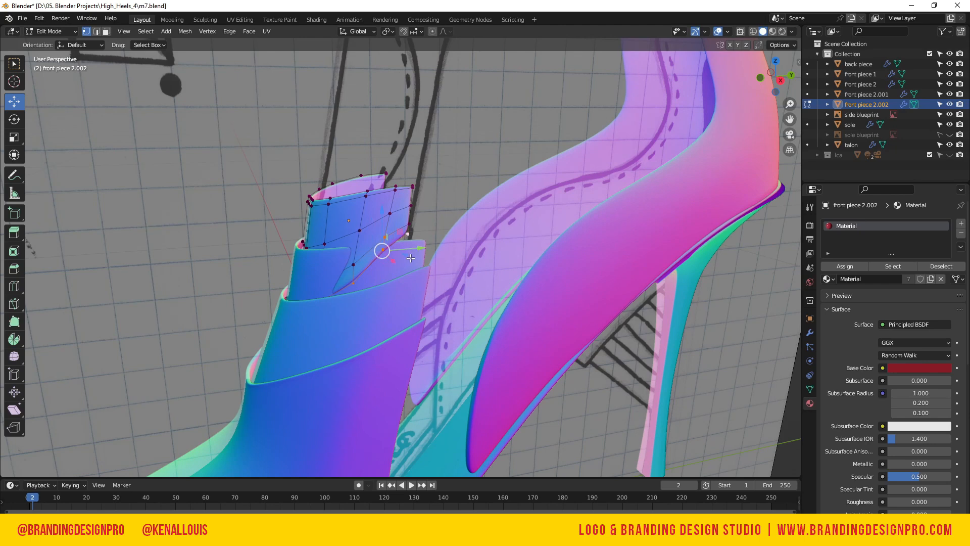
{"action": "key", "text": "ctrl+z"}
{"action": "key", "text": "ctrl+z"}
{"action": "left_click", "coordinate": [408, 238], "text": "shift"}
{"action": "key", "text": "g"}
{"action": "key", "text": "z"}
{"action": "left_click", "coordinate": [401, 96]}
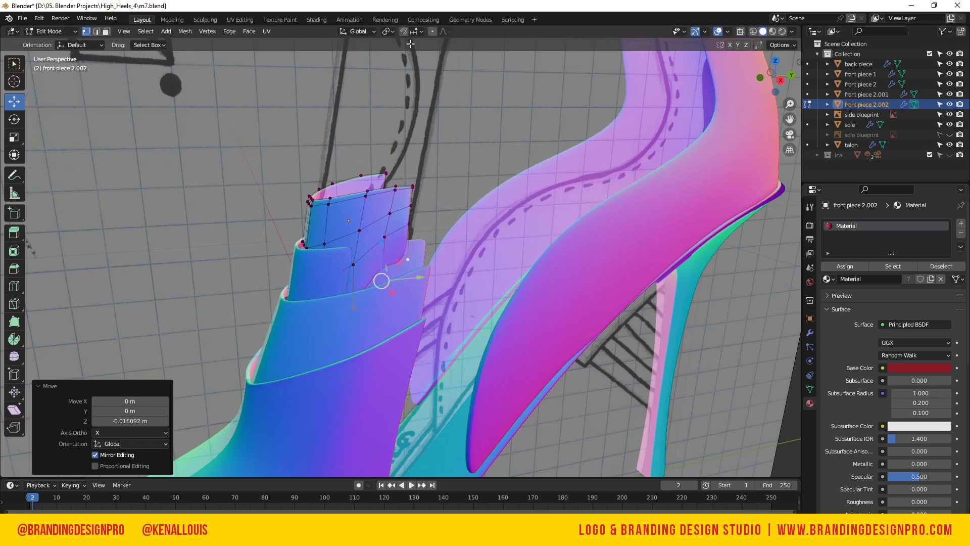
{"action": "left_click_drag", "start_coordinate": [419, 280], "coordinate": [425, 277]}
- Select the two vertices above that bottom edge near the heel side and lower them along Z
{"action": "left_click", "coordinate": [385, 236]}
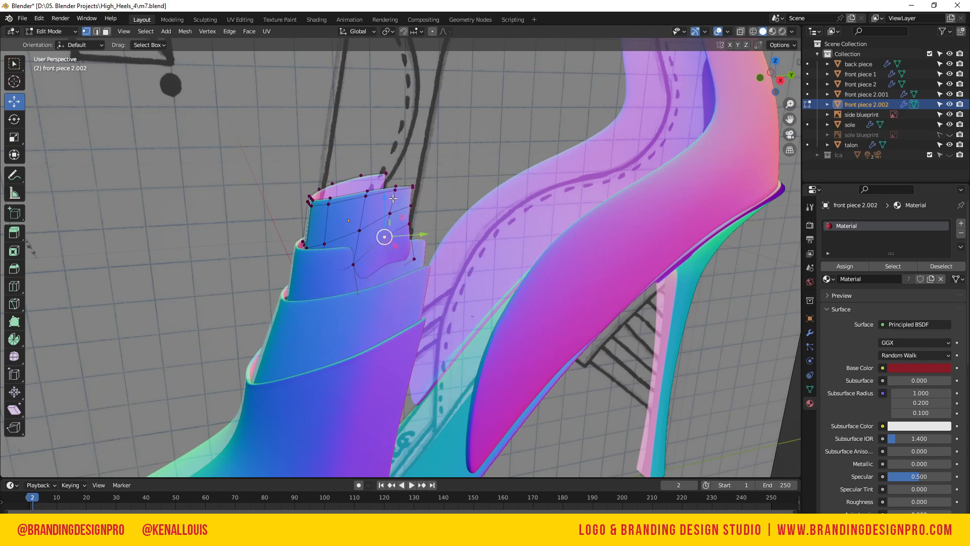
{"action": "left_click", "coordinate": [408, 221], "text": "shift"}
{"action": "key", "text": "g"}
{"action": "key", "text": "z"}
{"action": "left_click", "coordinate": [406, 246]}
- Shift the heel-side vertices above the lowered bottom edge along X to smooth the strap's side
{"action": "left_click", "coordinate": [359, 231]}
{"action": "left_click", "coordinate": [385, 247]}
{"action": "left_click", "coordinate": [408, 234], "text": "shift"}
{"action": "key", "text": "g"}
{"action": "key", "text": "x"}
{"action": "left_click", "coordinate": [455, 306]}
{"action": "left_click", "coordinate": [408, 233]}
{"action": "key", "text": "g"}
{"action": "key", "text": "x"}
{"action": "left_click", "coordinate": [488, 310]}
- Reposition the lower side vertices of the strap where it overlaps the layer beneath
{"action": "left_click", "coordinate": [354, 265]}
{"action": "key", "text": "g"}
{"action": "right_click", "coordinate": [360, 271]}
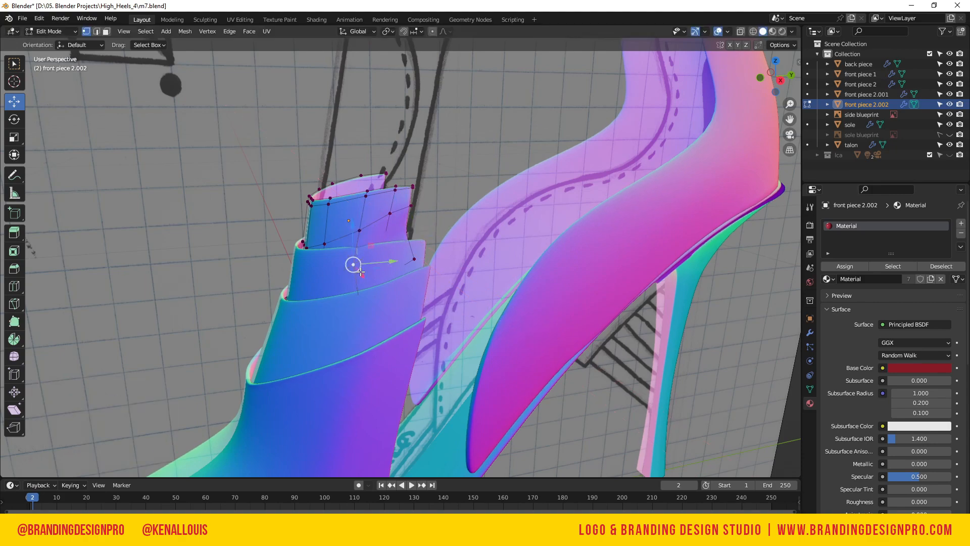
{"action": "left_click_drag", "start_coordinate": [360, 272], "coordinate": [357, 268]}
{"action": "middle_click_drag", "start_coordinate": [357, 269], "coordinate": [257, 308]}
{"action": "left_click", "coordinate": [361, 296]}
{"action": "left_click_drag", "start_coordinate": [326, 311], "coordinate": [333, 324]}
- Delete the supporting edge loop just below the strap piece's top rim
{"action": "left_click_drag", "start_coordinate": [775, 77], "coordinate": [890, 39]}
{"action": "left_click", "coordinate": [407, 188]}
{"action": "left_click", "coordinate": [408, 183]}
{"action": "left_click", "coordinate": [369, 191], "text": "alt"}
{"action": "key", "text": "x"}
{"action": "left_click", "coordinate": [323, 189]}
- In the right side view, extrude the top rim upward about 0.100 m in Z and 0.025 m in Y
{"action": "left_click", "coordinate": [405, 188], "text": "alt"}
{"action": "key", "text": "KP_3"}
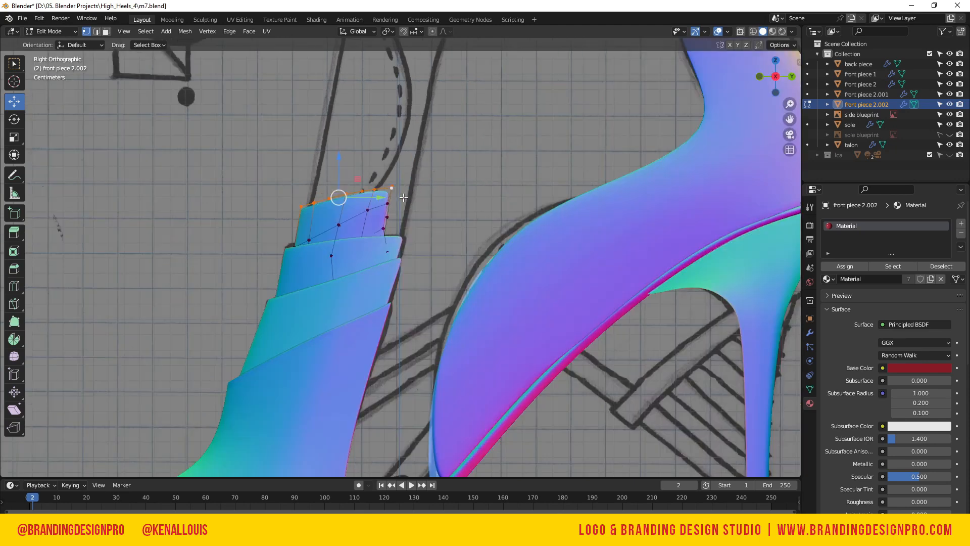
{"action": "scroll", "coordinate": [405, 190], "scroll_direction": "down", "scroll_amount": 6}
{"action": "key", "text": "g"}
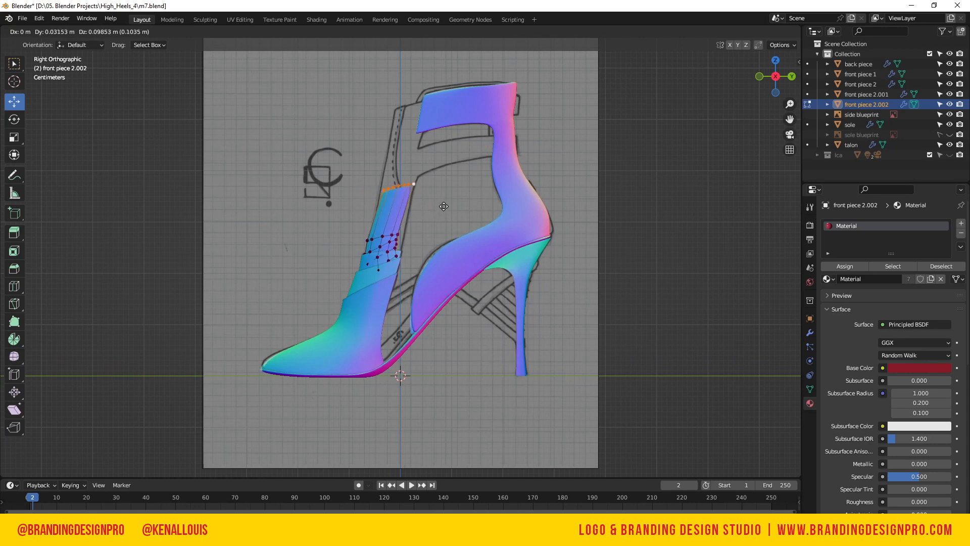
{"action": "left_click", "coordinate": [441, 206]}
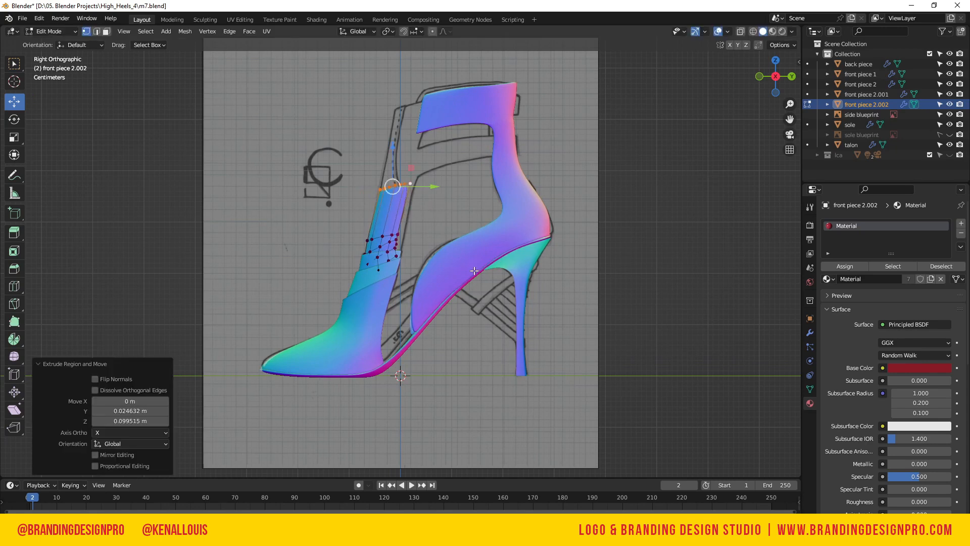
- Scale the extruded rim to 1.184 and shift it about 0.008 m in total along Y to follow the blueprint
{"action": "key", "text": "s"}
{"action": "left_click", "coordinate": [486, 290]}
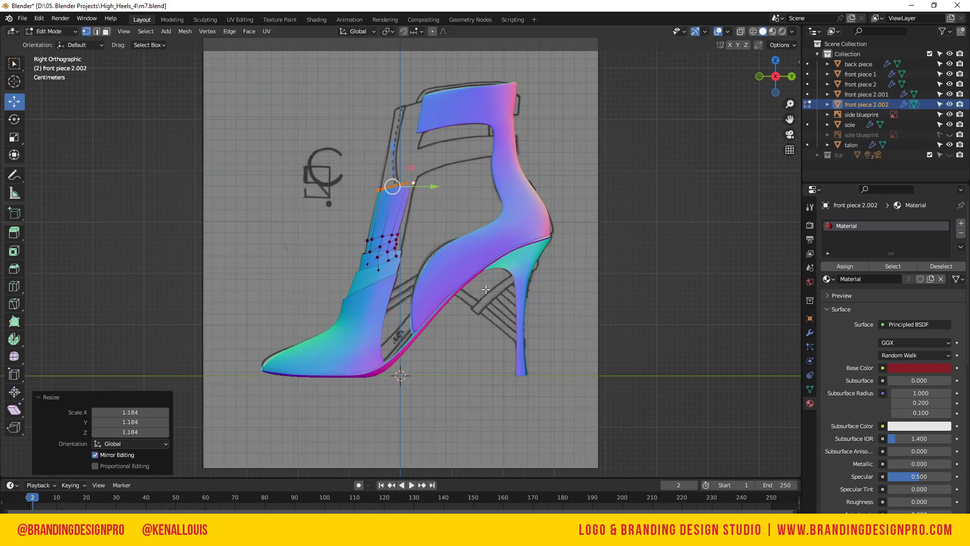
{"action": "key", "text": "g"}
{"action": "left_click", "coordinate": [481, 274]}
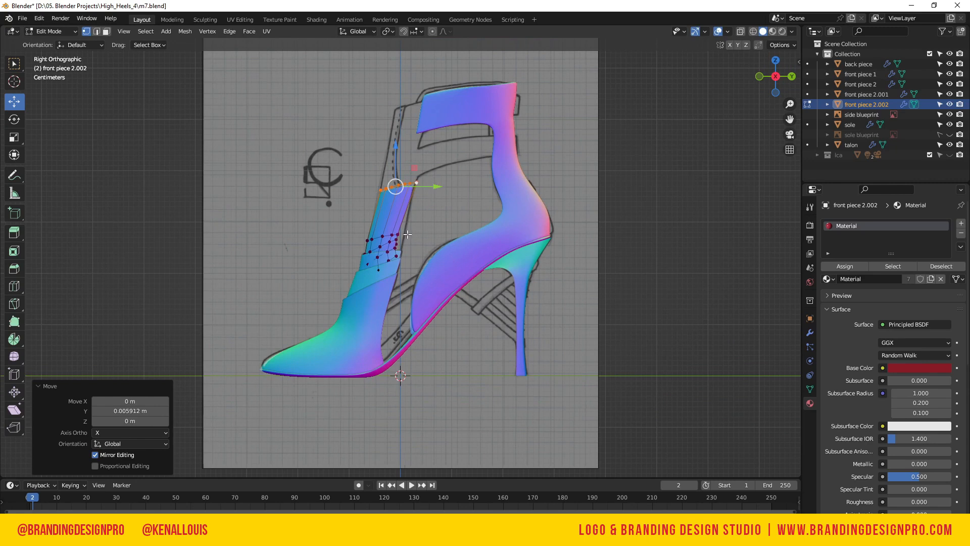
{"action": "key", "text": "g"}
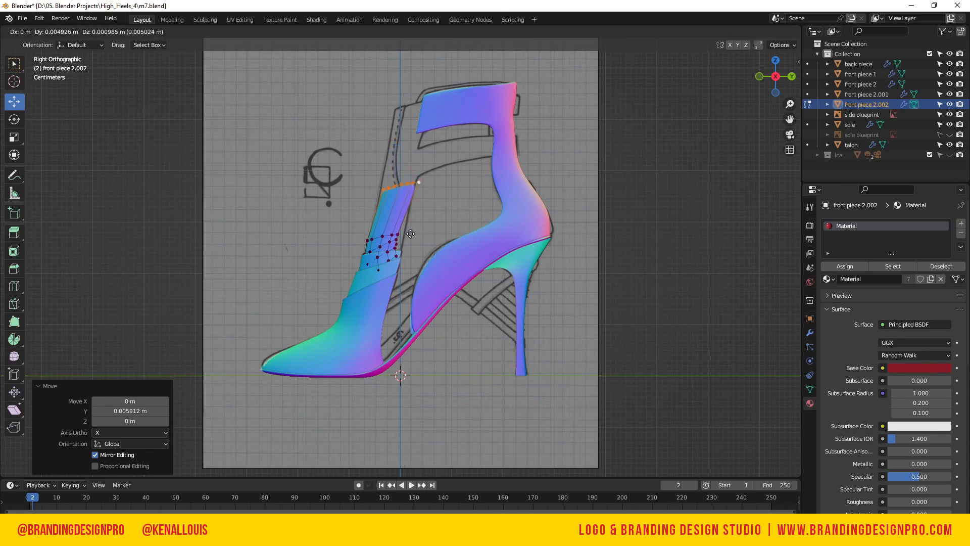
{"action": "left_click", "coordinate": [404, 233]}
- In see-through display, move the side vertex above the strap overlap about 0.011 m in Y and 0.002 m in Z onto the blueprint outline
{"action": "left_click", "coordinate": [950, 104]}
{"action": "left_click", "coordinate": [951, 104]}
{"action": "scroll", "coordinate": [390, 260], "scroll_direction": "up", "scroll_amount": 2}
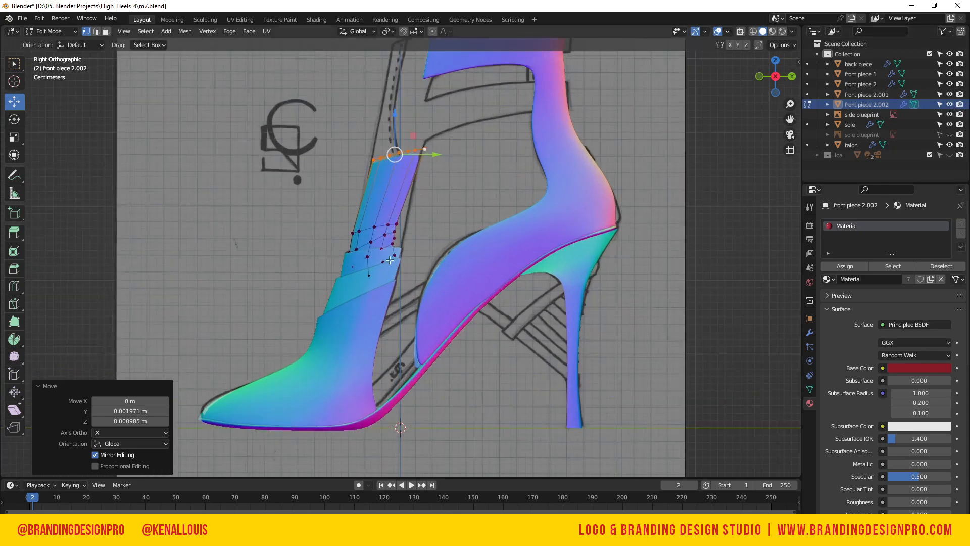
{"action": "scroll", "coordinate": [390, 260], "scroll_direction": "up", "scroll_amount": 1}
{"action": "key", "text": "alt+z"}
{"action": "left_click", "coordinate": [393, 227]}
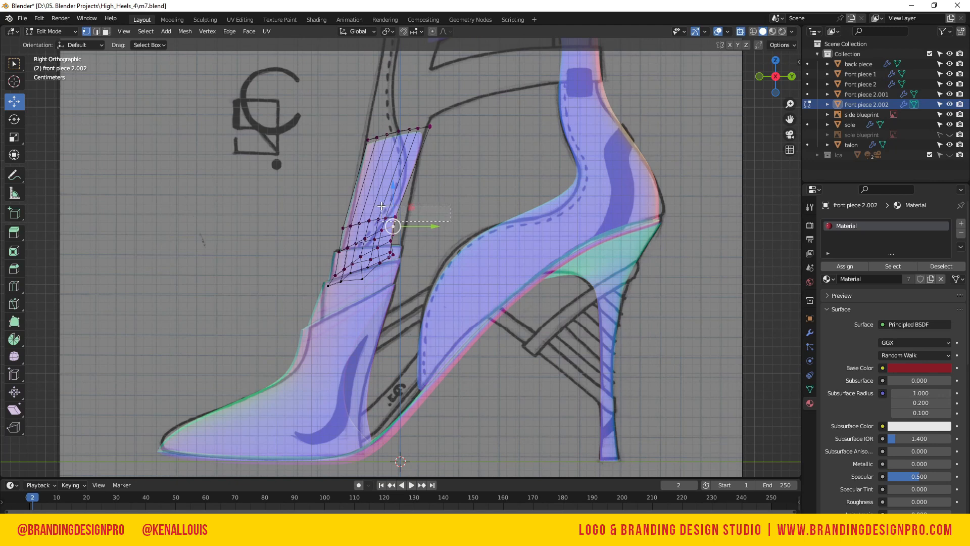
{"action": "left_click_drag", "start_coordinate": [393, 206], "coordinate": [392, 205]}
{"action": "key", "text": "g"}
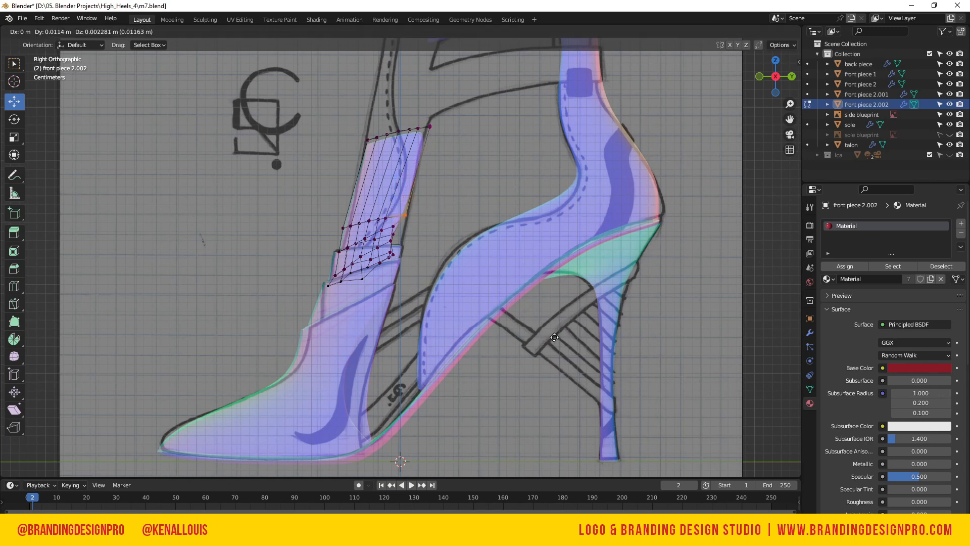
{"action": "left_click", "coordinate": [556, 337]}
- Shift the side vertices just below it along Y to line up with the blueprint's rear strap outline
{"action": "left_click", "coordinate": [440, 237]}
{"action": "scroll", "coordinate": [415, 238], "scroll_direction": "up", "scroll_amount": 2}
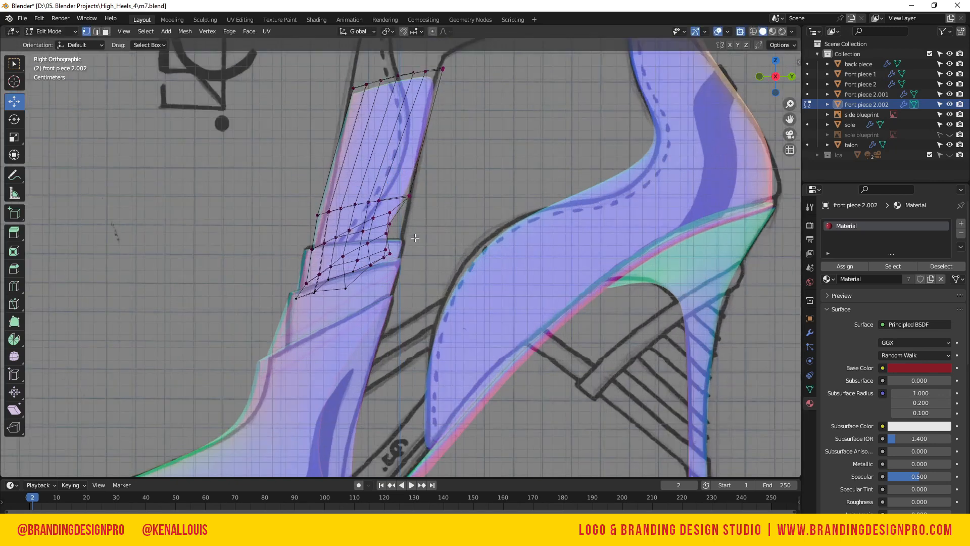
{"action": "left_click_drag", "start_coordinate": [382, 206], "coordinate": [430, 241]}
{"action": "key", "text": "g"}
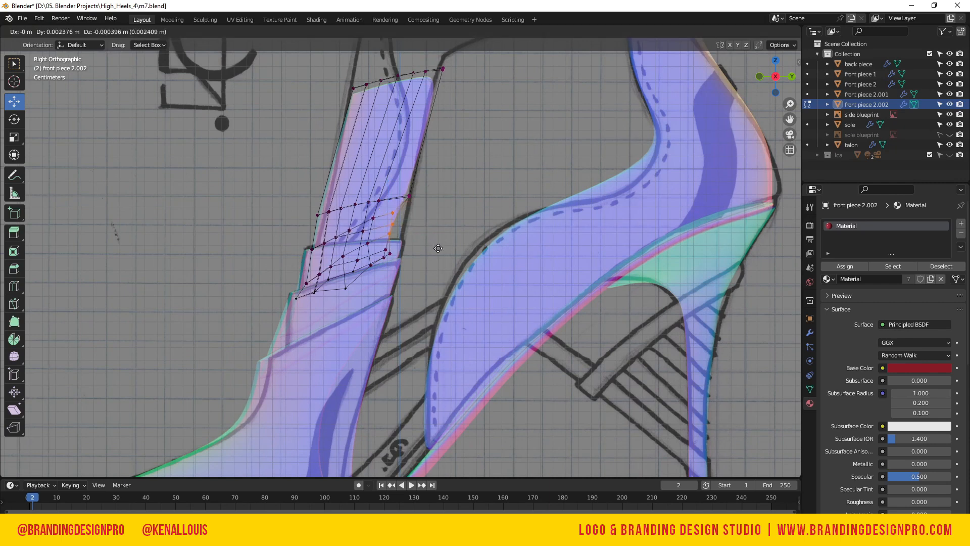
{"action": "left_click", "coordinate": [448, 250]}
- Align the lowest side vertices with the outline and move the bottom edge vertex about 0.0016 m in Y and 0.0059 m in Z
{"action": "left_click", "coordinate": [409, 272]}
{"action": "left_click", "coordinate": [414, 277]}
{"action": "left_click_drag", "start_coordinate": [386, 247], "coordinate": [390, 252]}
{"action": "left_click", "coordinate": [346, 290]}
{"action": "key", "text": "g"}
{"action": "left_click", "coordinate": [414, 363]}
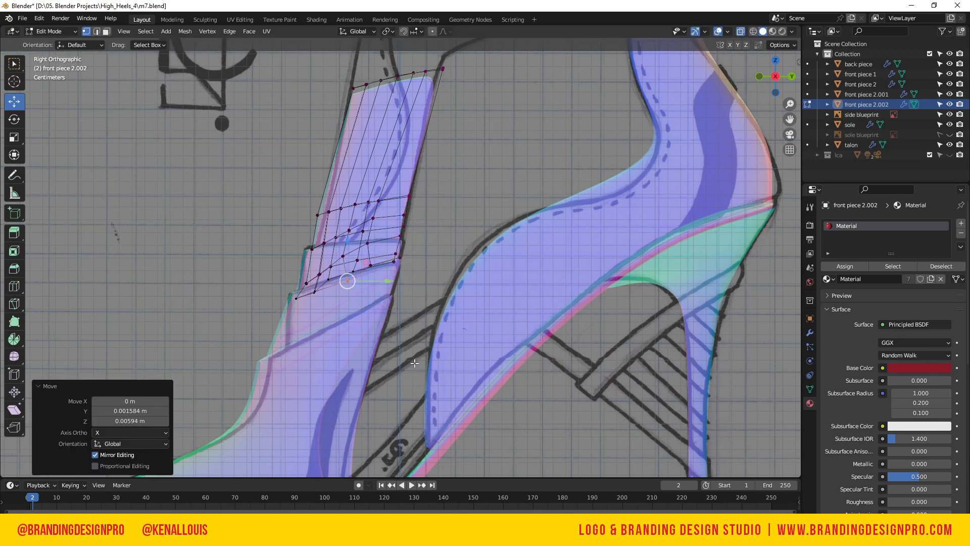
- Move the top rim about -0.009 m in Y and -0.035 m in Z, and shift the front vertex of the row beneath about 0.003 m in Y
{"action": "scroll", "coordinate": [407, 257], "scroll_direction": "down", "scroll_amount": 2}
{"action": "left_click_drag", "start_coordinate": [348, 93], "coordinate": [462, 147]}
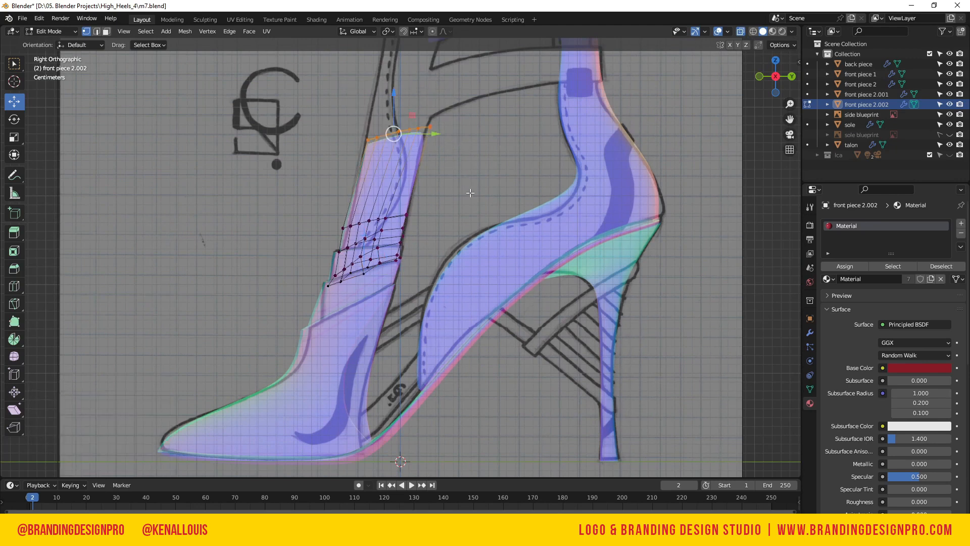
{"action": "key", "text": "g"}
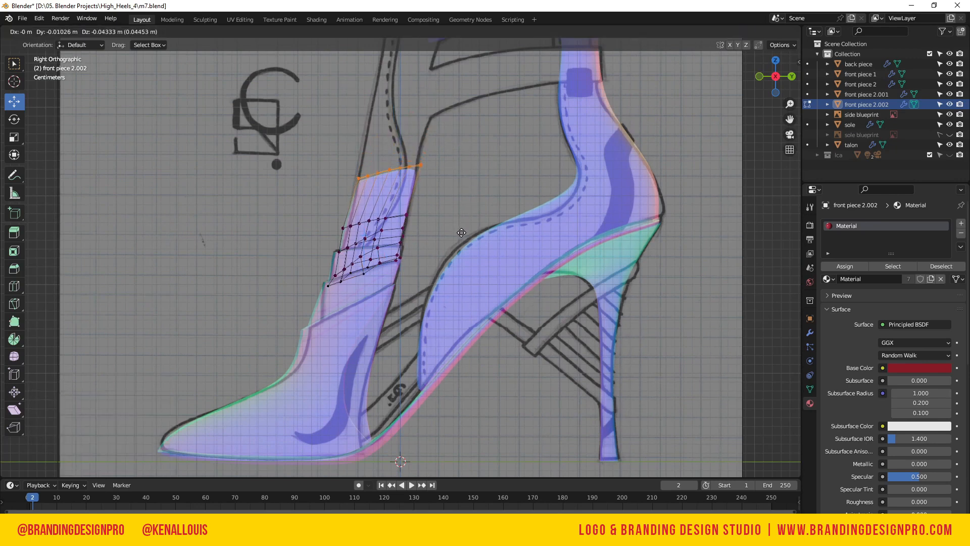
{"action": "left_click", "coordinate": [462, 222]}
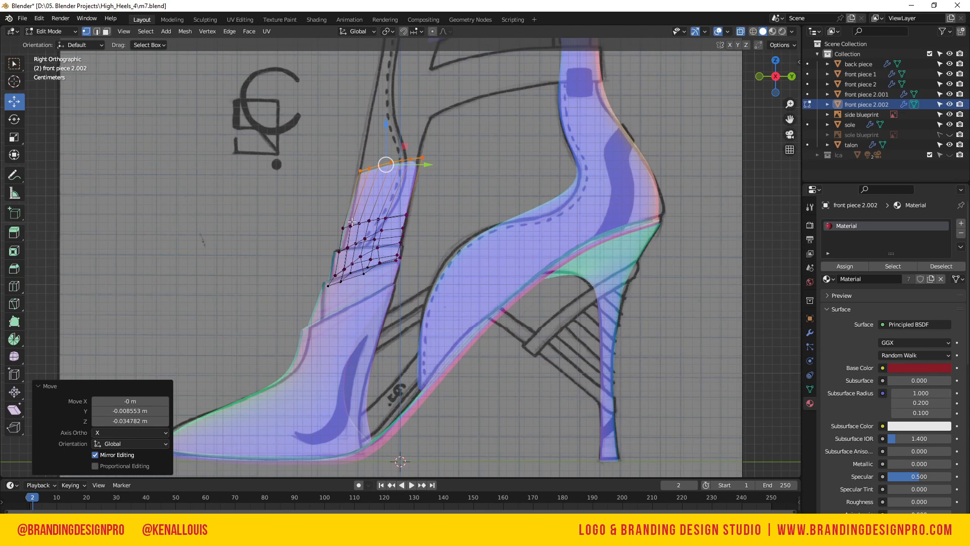
{"action": "left_click_drag", "start_coordinate": [329, 217], "coordinate": [347, 237]}
{"action": "key", "text": "g"}
{"action": "left_click", "coordinate": [546, 289]}
- Extrude the top rim upward in four segments of about 0.05, 0.057, 0.042 and 0.045 m in Z, following the blueprint to the boot's top
{"action": "scroll", "coordinate": [470, 148], "scroll_direction": "down", "scroll_amount": 2}
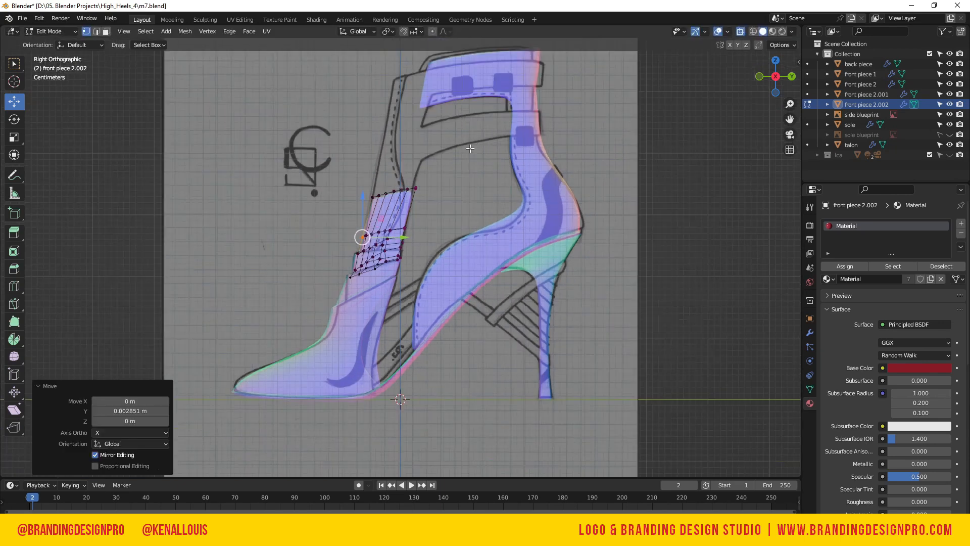
{"action": "left_click_drag", "start_coordinate": [434, 201], "coordinate": [435, 202]}
{"action": "key", "text": "KP_Decimal"}
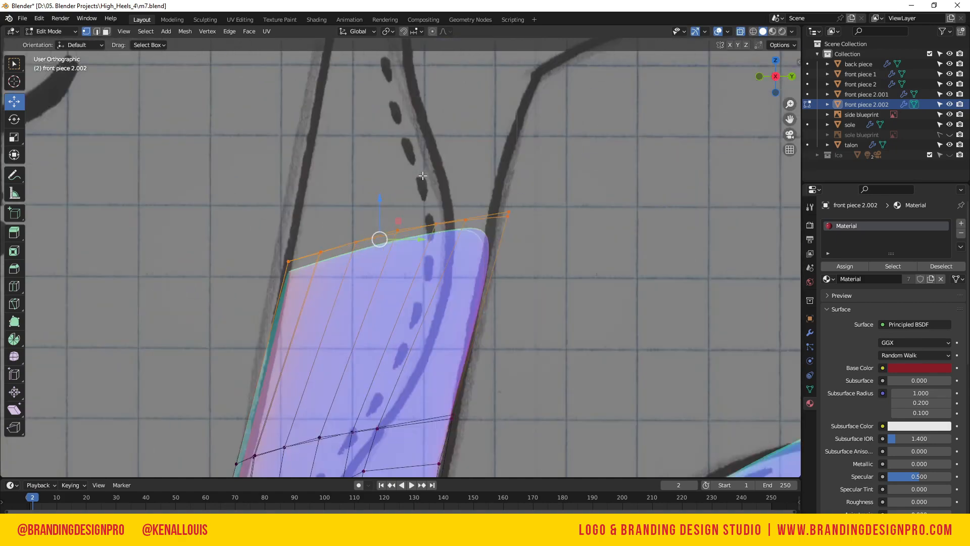
{"action": "scroll", "coordinate": [422, 175], "scroll_direction": "down", "scroll_amount": 12}
{"action": "scroll", "coordinate": [435, 181], "scroll_direction": "up", "scroll_amount": 4}
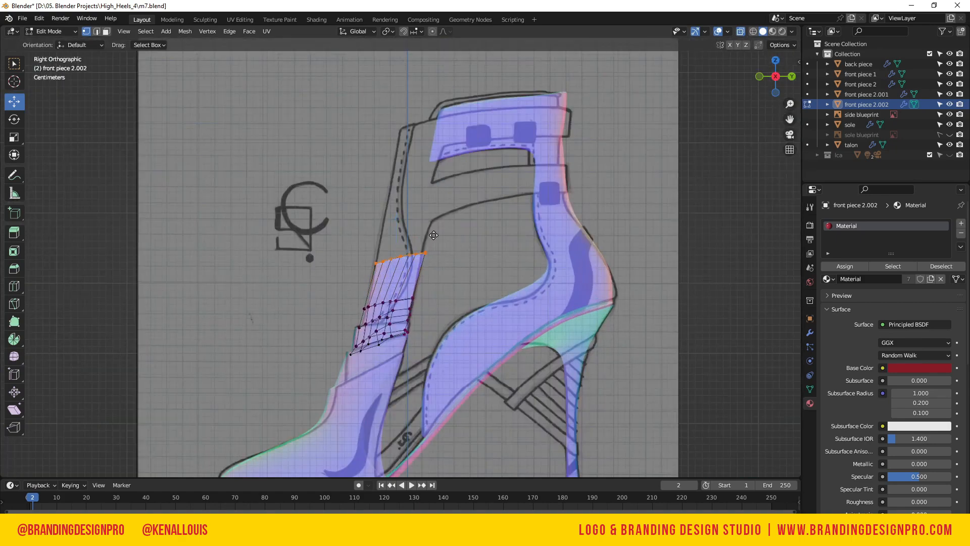
{"action": "key", "text": "e"}
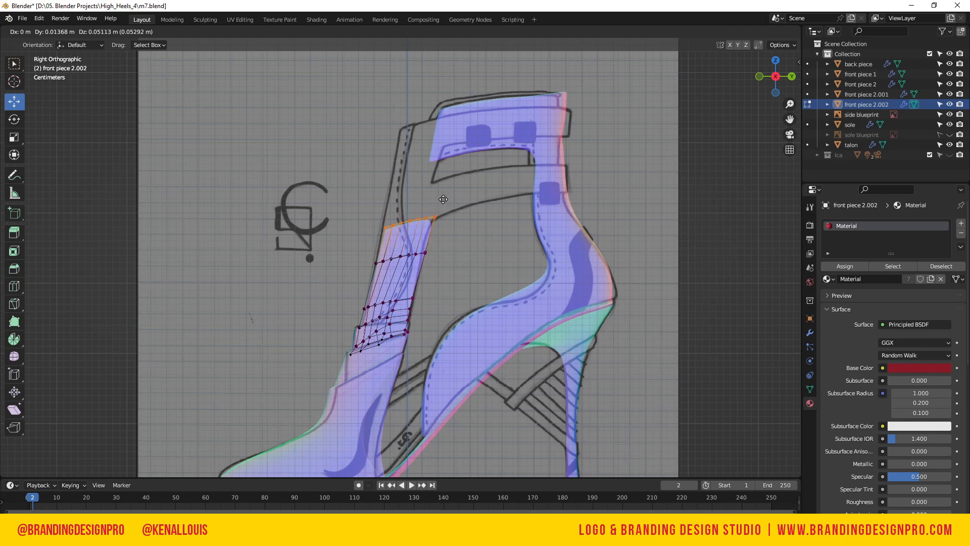
{"action": "left_click", "coordinate": [445, 200]}
{"action": "key", "text": "e"}
{"action": "left_click", "coordinate": [450, 159]}
{"action": "key", "text": "e"}
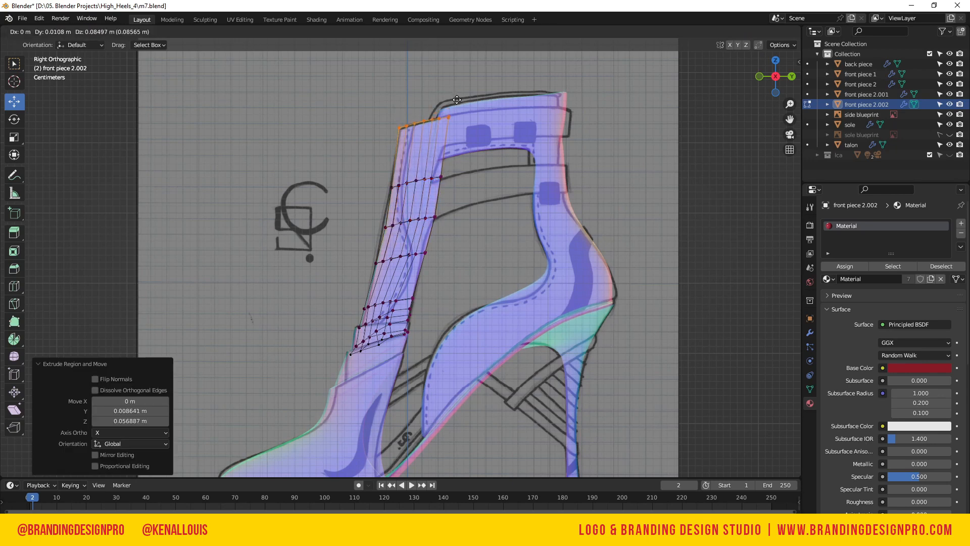
{"action": "left_click", "coordinate": [454, 128]}
{"action": "key", "text": "e"}
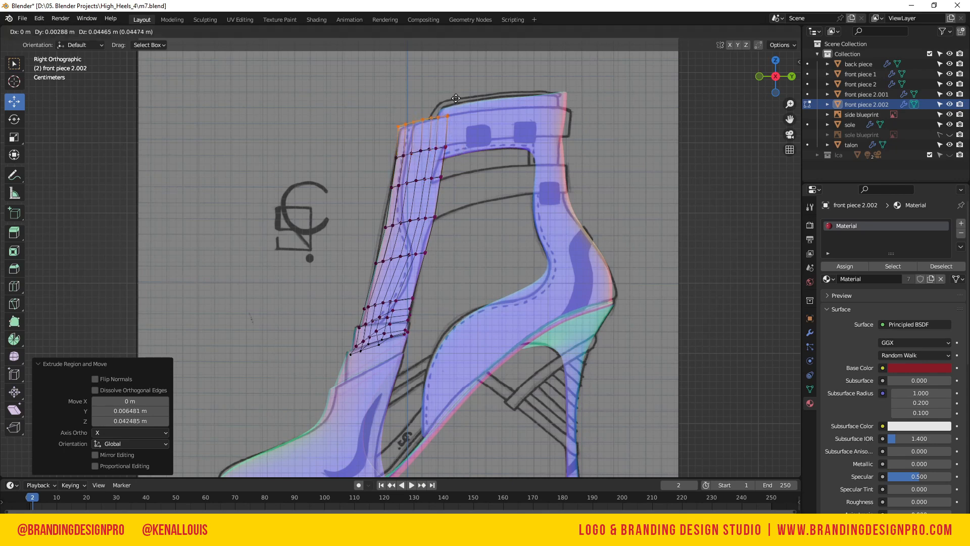
{"action": "left_click", "coordinate": [456, 98]}
- Extrude the rear side edge into the lower ankle strap in three segments of about 0.065, 0.082 and 0.060 m in Y
{"action": "left_click", "coordinate": [440, 177]}
{"action": "left_click", "coordinate": [435, 217]}
{"action": "left_click", "coordinate": [456, 244]}
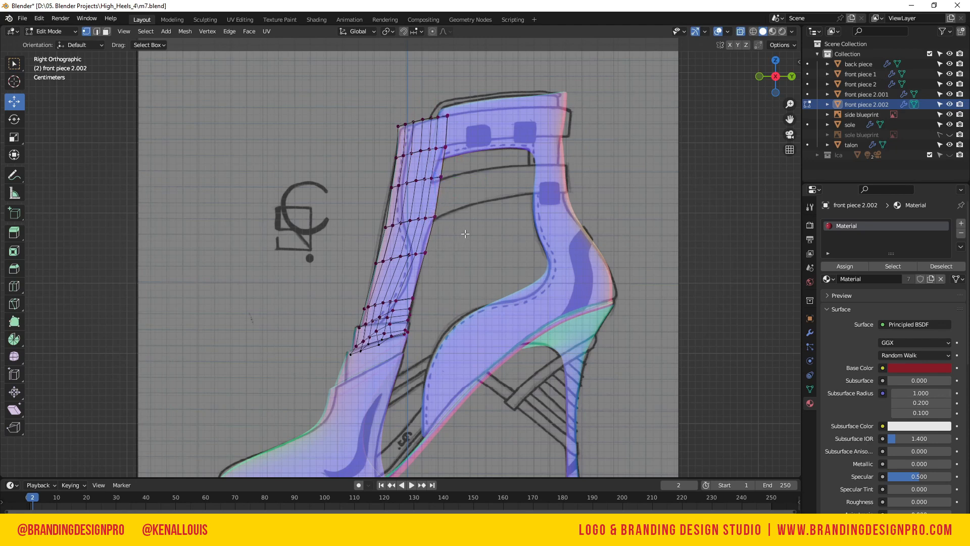
{"action": "left_click_drag", "start_coordinate": [436, 167], "coordinate": [434, 162]}
{"action": "key", "text": "e"}
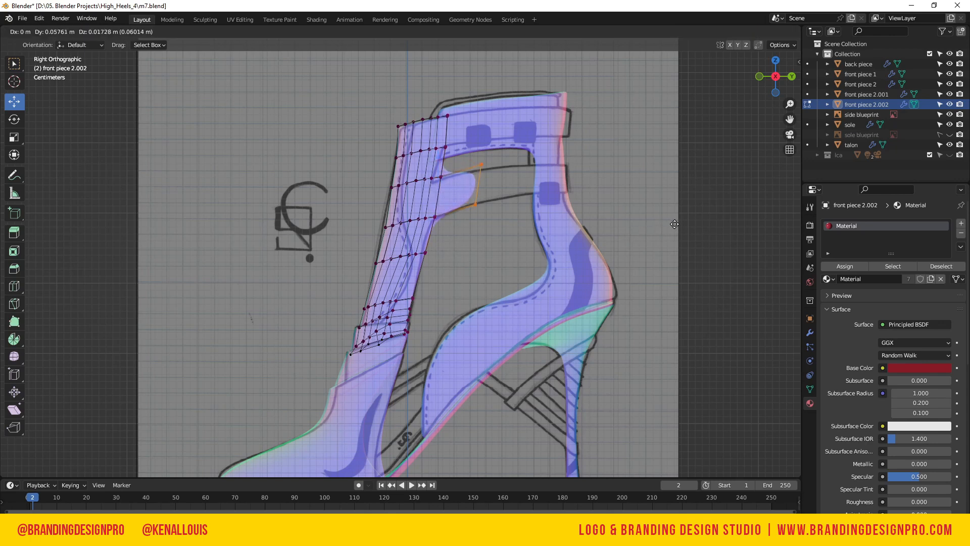
{"action": "left_click", "coordinate": [679, 224]}
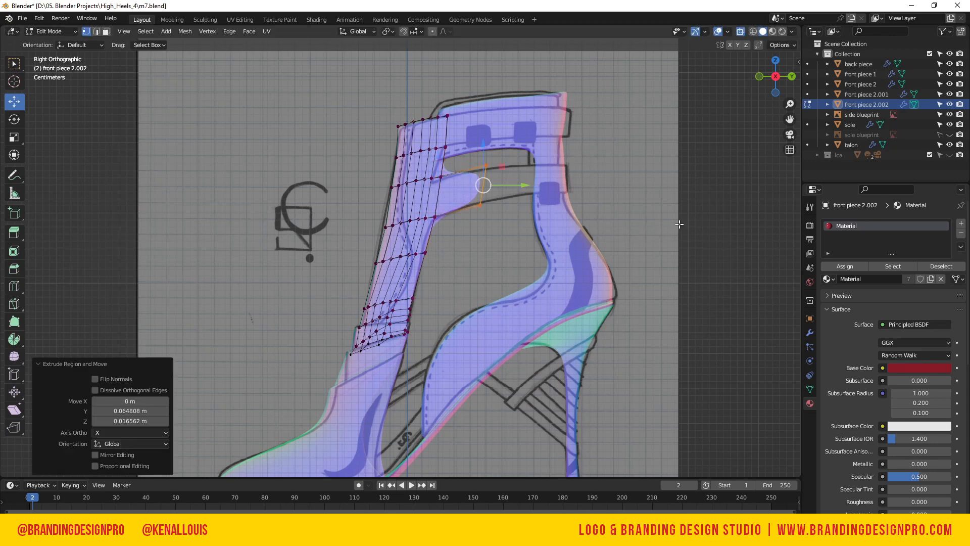
{"action": "key", "text": "e"}
{"action": "left_click", "coordinate": [599, 257]}
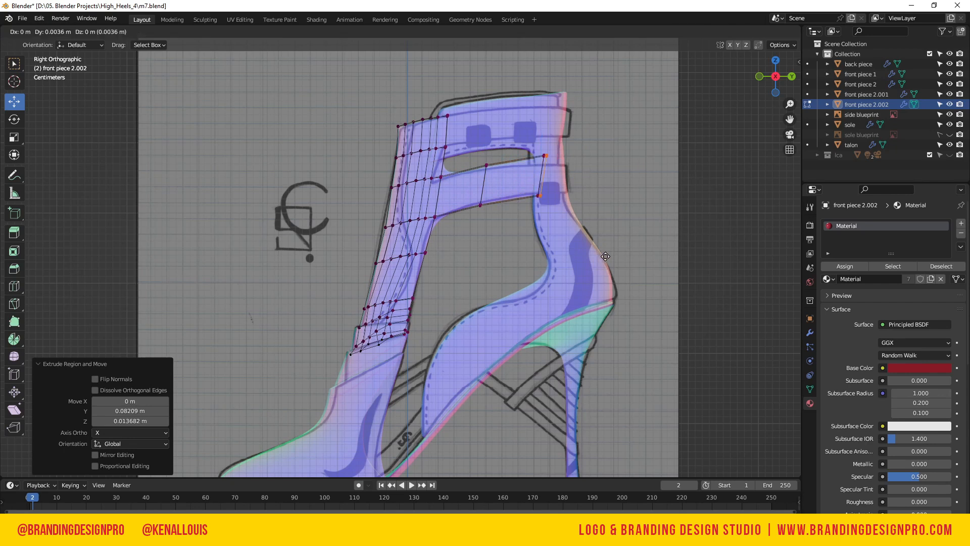
{"action": "key", "text": "e"}
{"action": "left_click", "coordinate": [641, 258]}
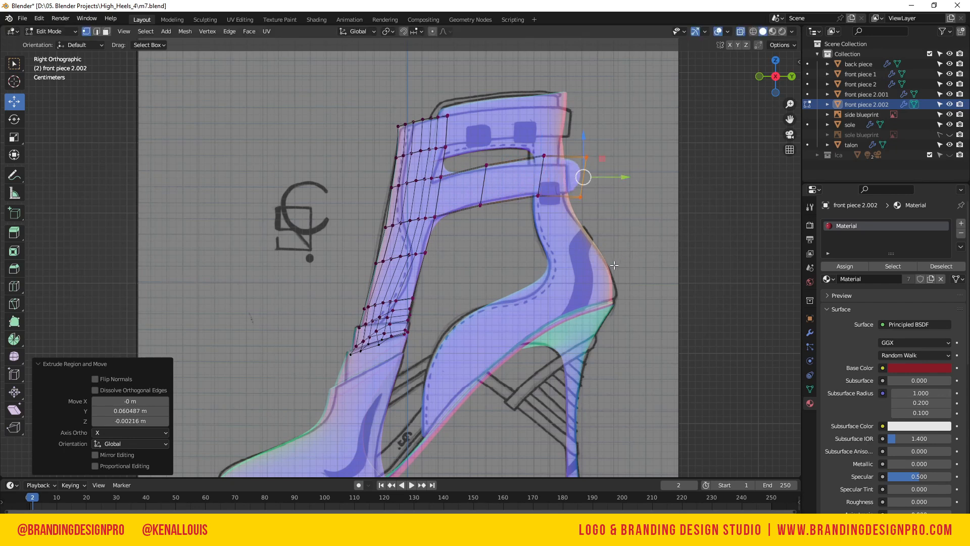
- Extrude the uppermost rear side edge into the upper ankle strap in three segments of about 0.063, 0.073 and 0.053 m in Y, and restore solid display
{"action": "left_click", "coordinate": [547, 265]}
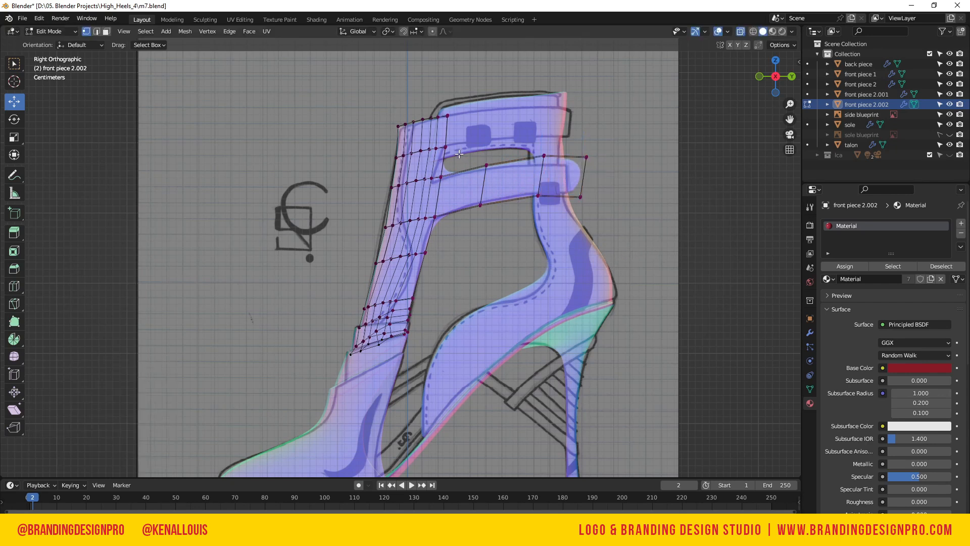
{"action": "left_click_drag", "start_coordinate": [442, 102], "coordinate": [443, 102]}
{"action": "key", "text": "g"}
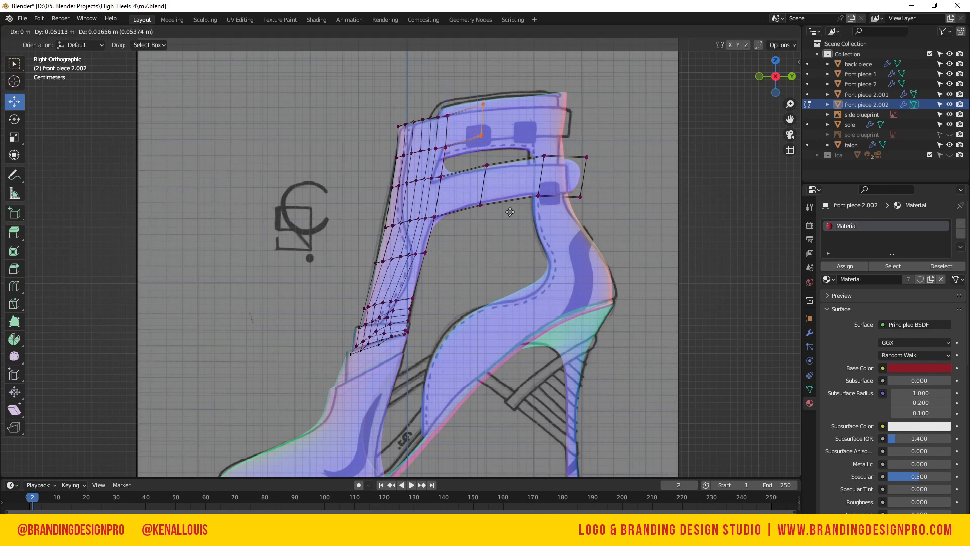
{"action": "left_click", "coordinate": [518, 216]}
{"action": "key", "text": "e"}
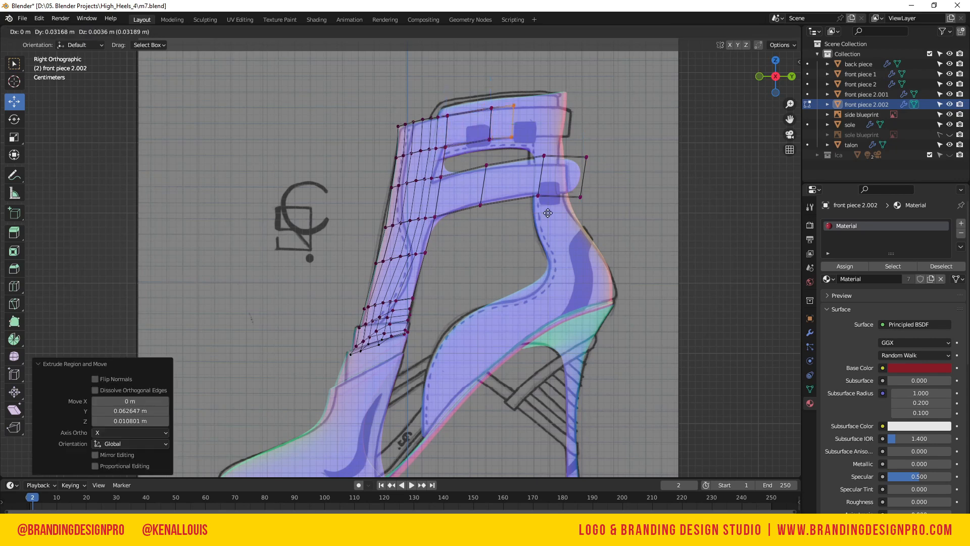
{"action": "left_click", "coordinate": [569, 212]}
{"action": "key", "text": "e"}
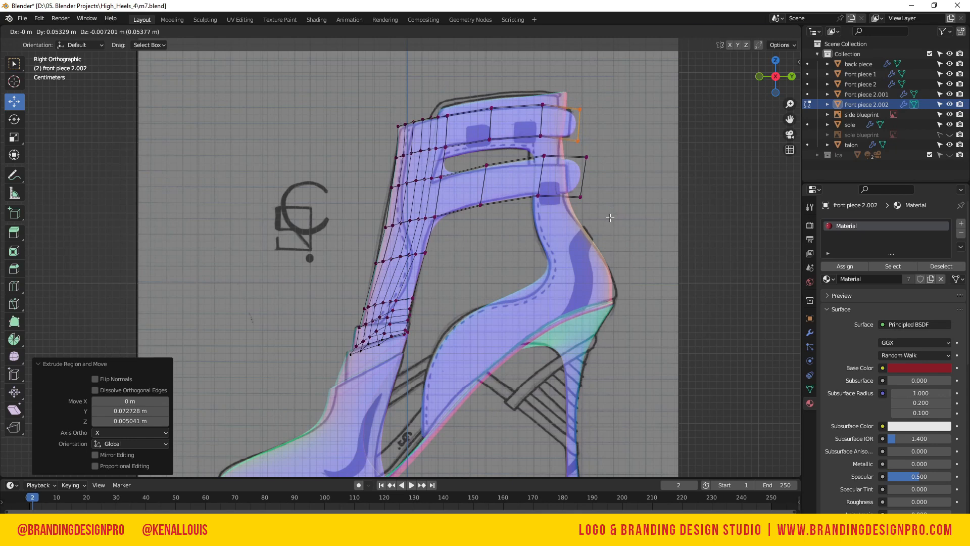
{"action": "left_click", "coordinate": [610, 217]}
{"action": "key", "text": "alt+z"}
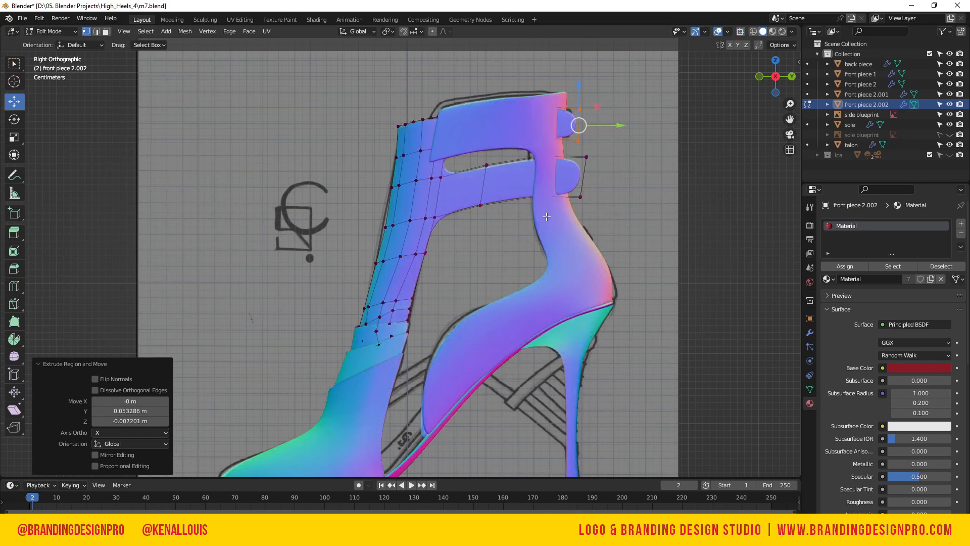
{"action": "left_click", "coordinate": [647, 133]}
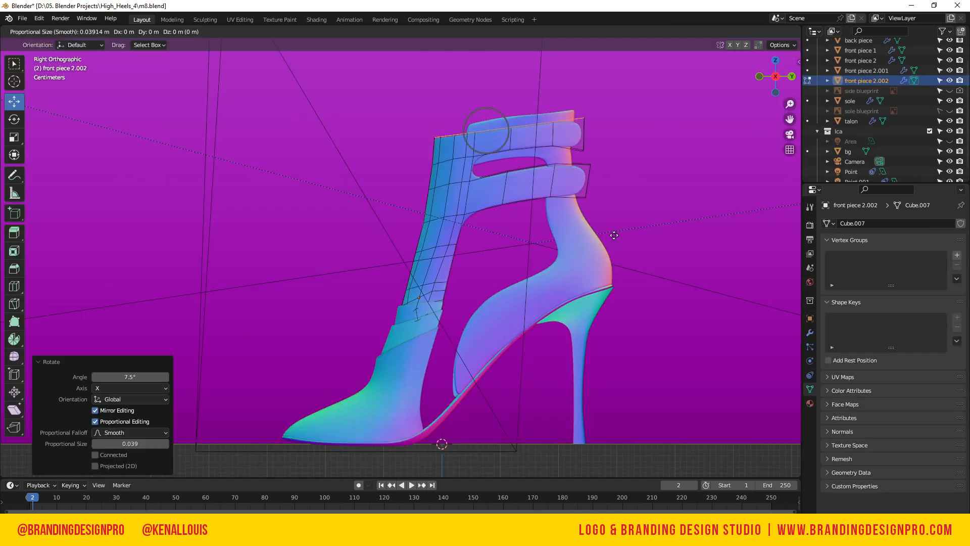
- With proportional editing, raise the top rim about 0.010 m in Z and move the upper front edge about 0.006 m in Y and -0.002 m in Z
{"action": "key", "text": "z"}
{"action": "left_click", "coordinate": [615, 228]}
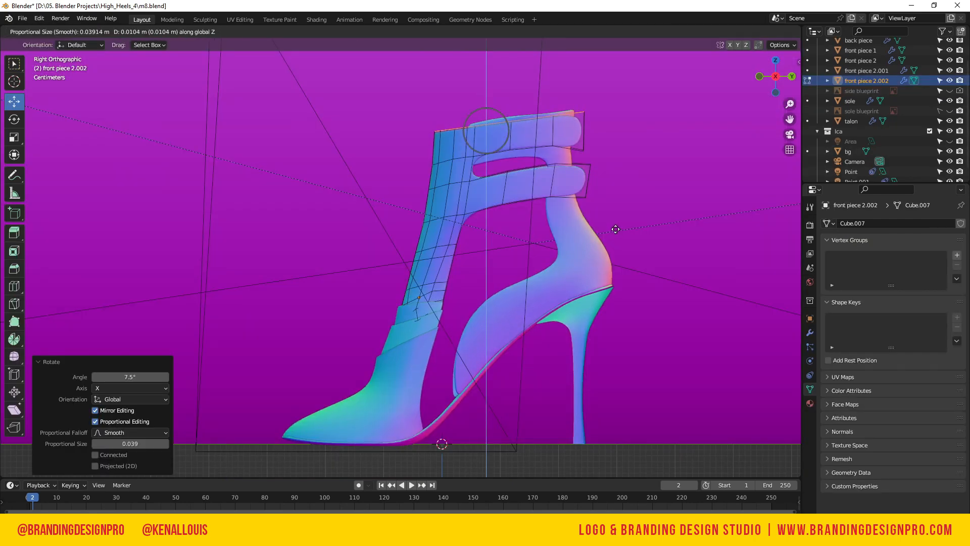
{"action": "left_click", "coordinate": [428, 205]}
{"action": "left_click_drag", "start_coordinate": [426, 205], "coordinate": [433, 207]}
{"action": "scroll", "coordinate": [430, 206], "scroll_direction": "down", "scroll_amount": 13}
{"action": "scroll", "coordinate": [431, 207], "scroll_direction": "up", "scroll_amount": 3}
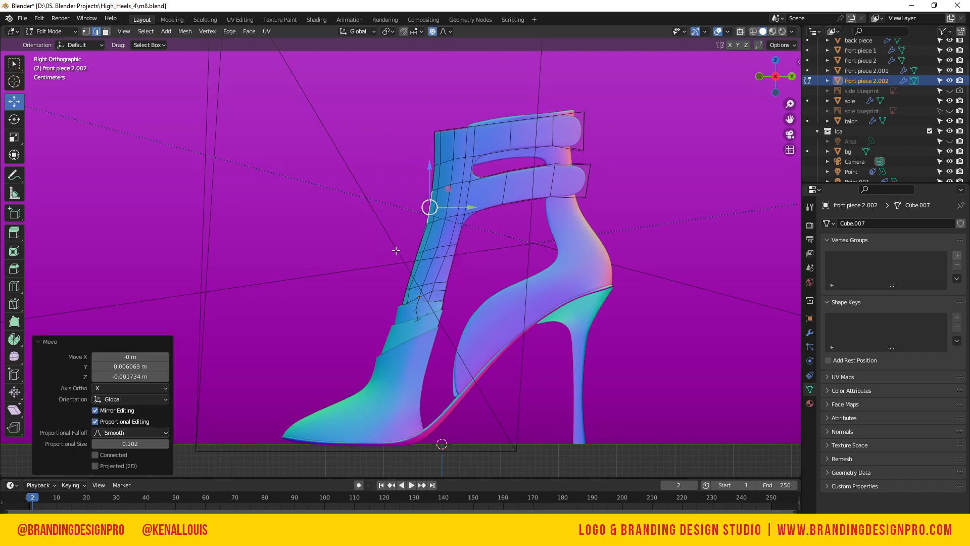
- Move the front edge midway up the shaft about 0.007 m in Y with a proportional size of 0.123
{"action": "key", "text": "g"}
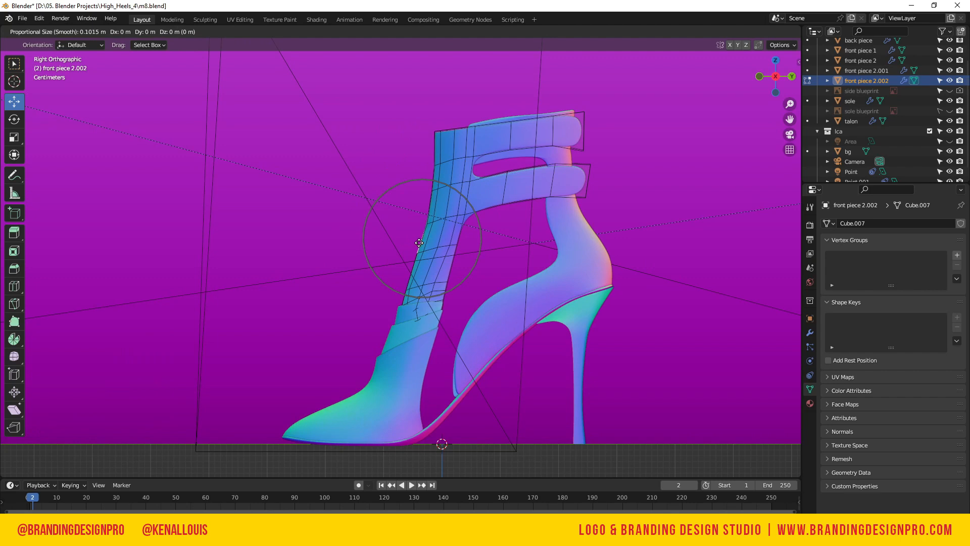
{"action": "scroll", "coordinate": [419, 242], "scroll_direction": "down", "scroll_amount": 2}
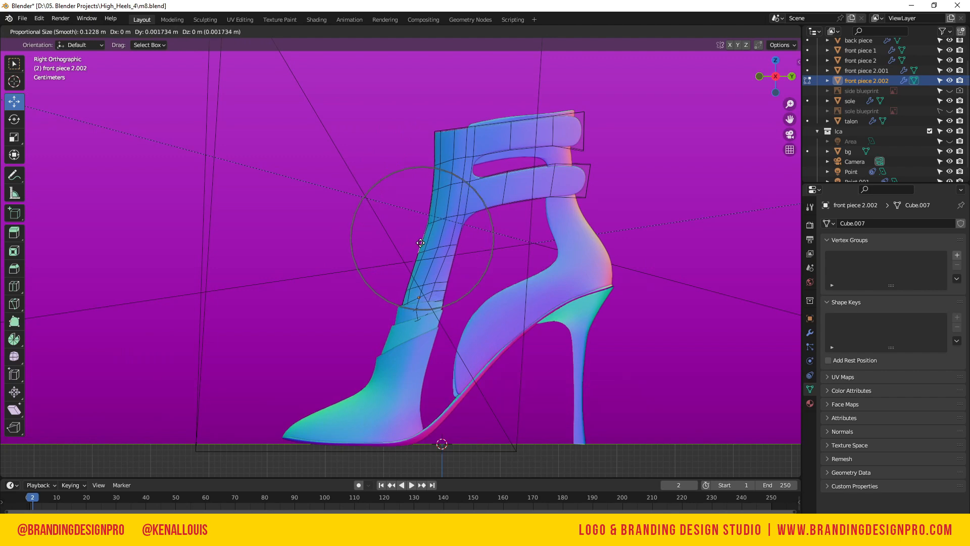
{"action": "left_click", "coordinate": [424, 243]}
- Nudge the upper ankle strap's top edge about 0.0008 m in X and -0.0008 m in Y with proportional editing
{"action": "left_click_drag", "start_coordinate": [766, 76], "coordinate": [798, 161]}
{"action": "scroll", "coordinate": [661, 151], "scroll_direction": "down", "scroll_amount": 4}
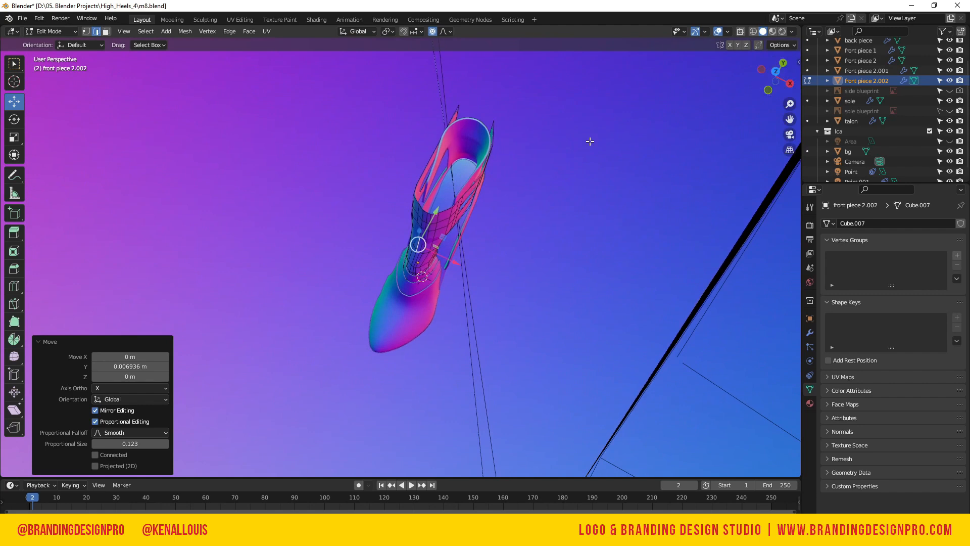
{"action": "left_click", "coordinate": [482, 179]}
{"action": "left_click_drag", "start_coordinate": [481, 180], "coordinate": [482, 179]}
{"action": "left_click_drag", "start_coordinate": [776, 79], "coordinate": [639, 14]}
{"action": "left_click", "coordinate": [500, 172]}
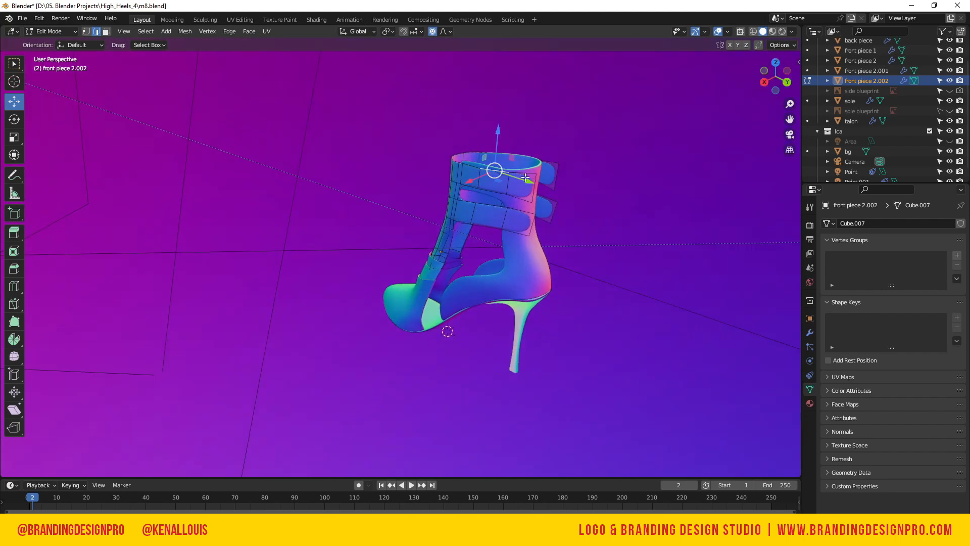
{"action": "key", "text": "g"}
{"action": "left_click", "coordinate": [518, 181]}
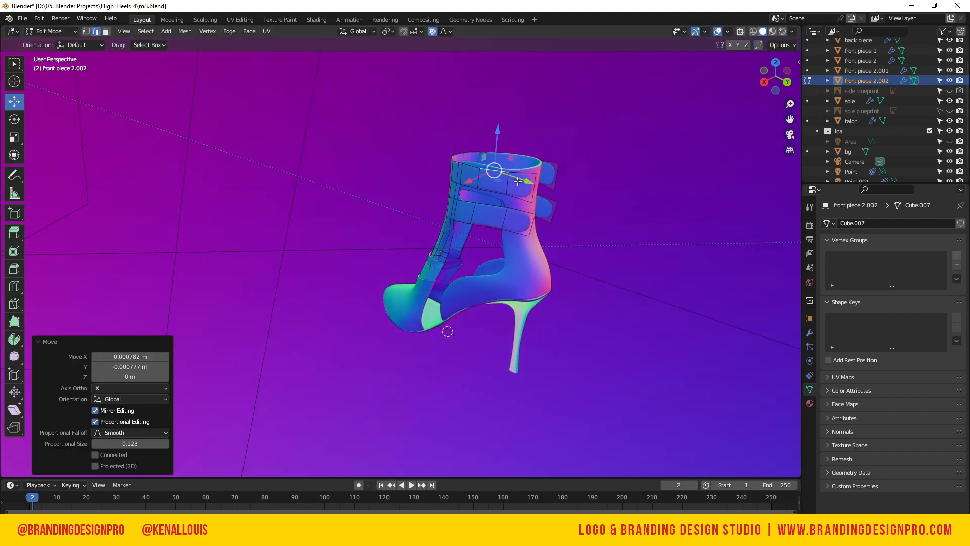
- Move the upper ankle strap's top edge about 0.0035 m in X with a proportional size of 0.123
{"action": "left_click", "coordinate": [551, 164]}
{"action": "scroll", "coordinate": [498, 179], "scroll_direction": "up", "scroll_amount": 3}
{"action": "scroll", "coordinate": [569, 130], "scroll_direction": "down", "scroll_amount": 2}
{"action": "key", "text": "g"}
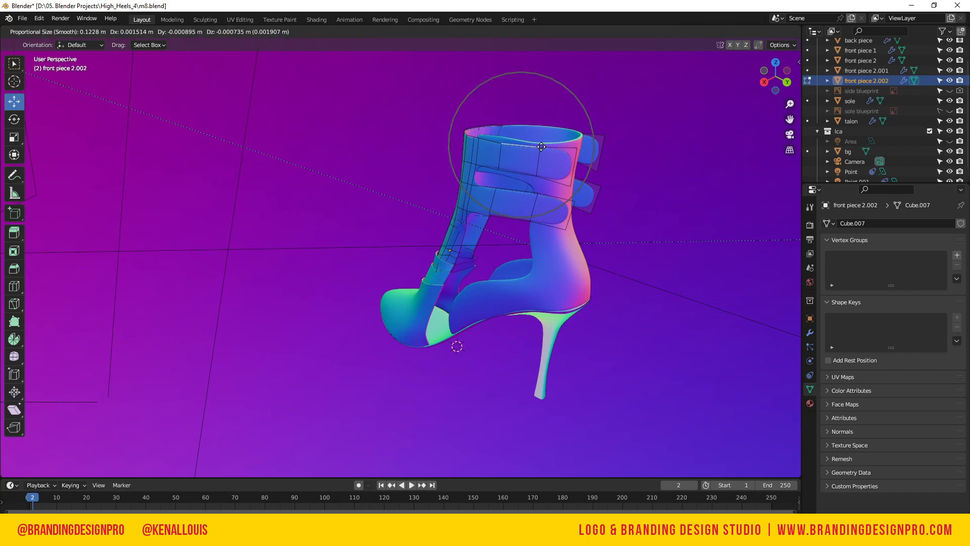
{"action": "key", "text": "x"}
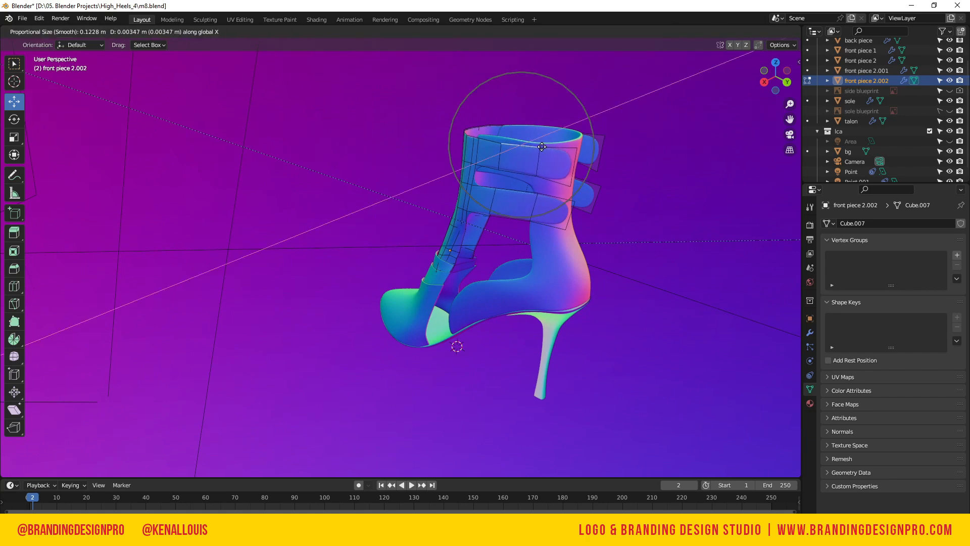
{"action": "left_click", "coordinate": [543, 147]}
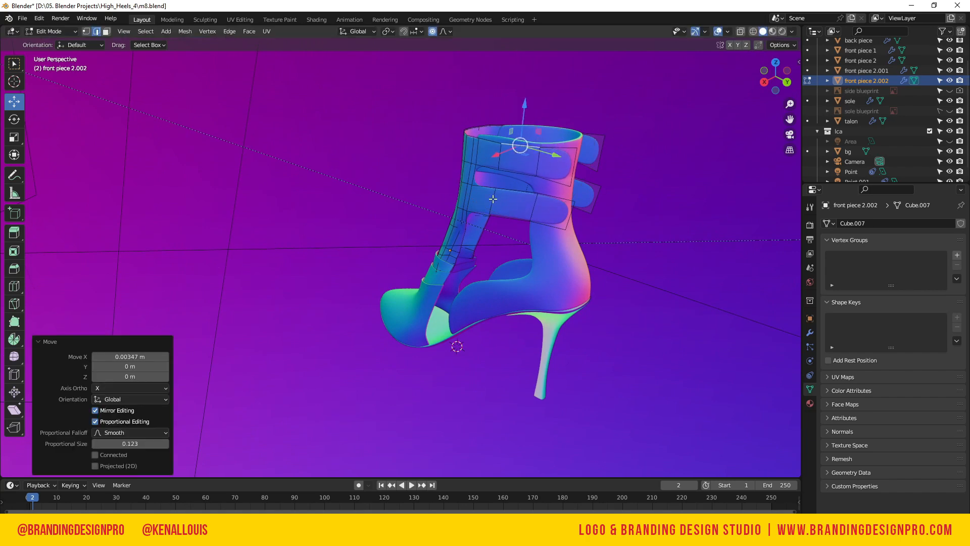
- Move the lower ankle strap's cross edge about -0.008 m in X with proportional editing
{"action": "key", "text": "g"}
{"action": "key", "text": "x"}
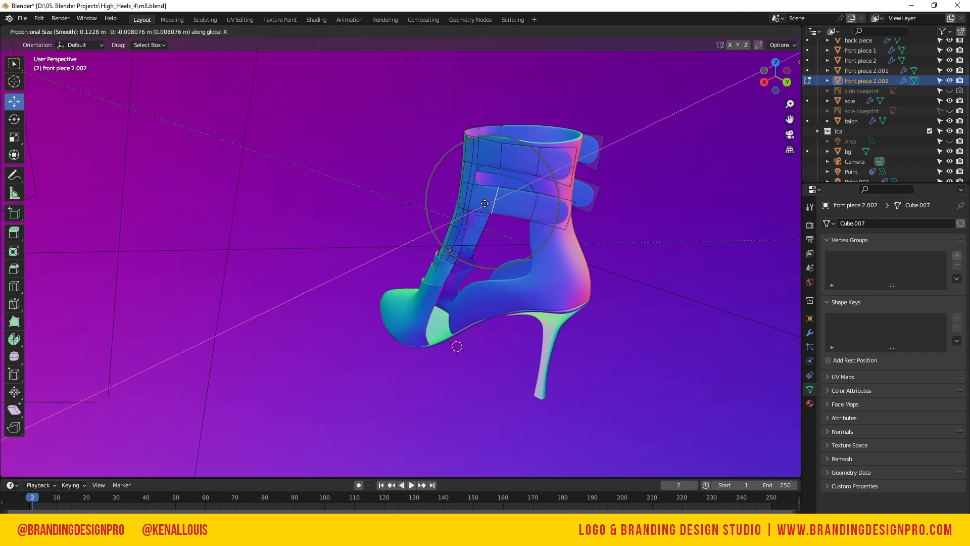
{"action": "left_click", "coordinate": [485, 202]}
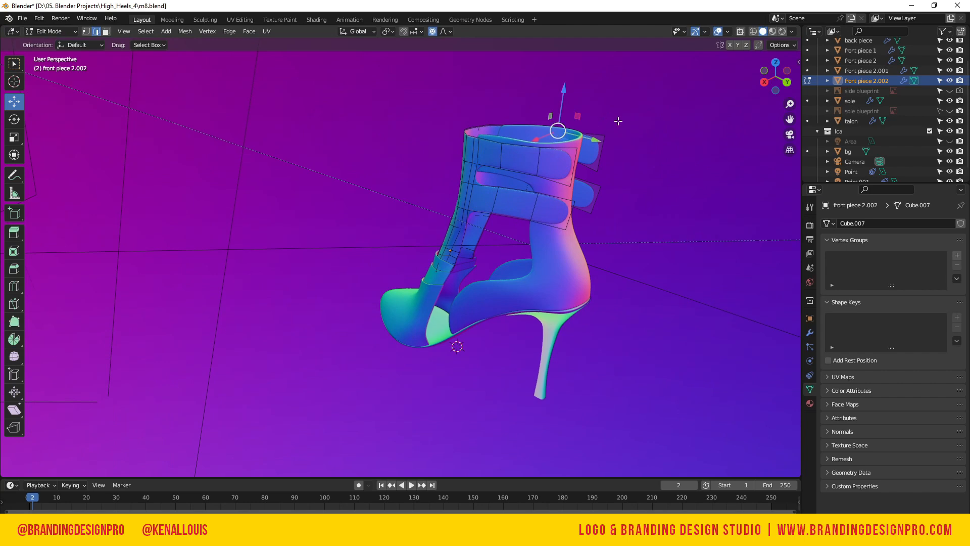
- Adjust the upper strap's middle cross edge on the opposite side in X with a proportional size of about 0.112
{"action": "left_click_drag", "start_coordinate": [774, 77], "coordinate": [702, 81]}
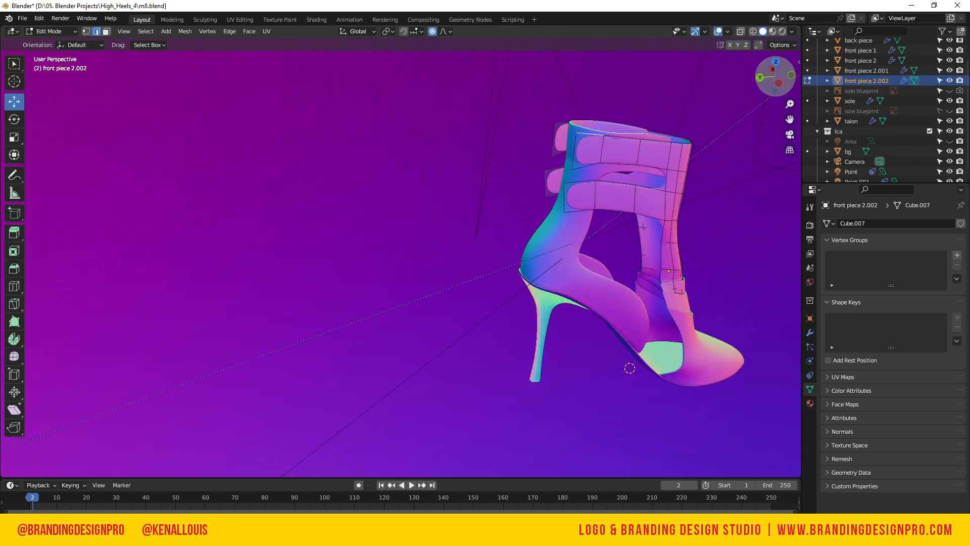
{"action": "left_click", "coordinate": [629, 160]}
{"action": "left_click", "coordinate": [602, 149]}
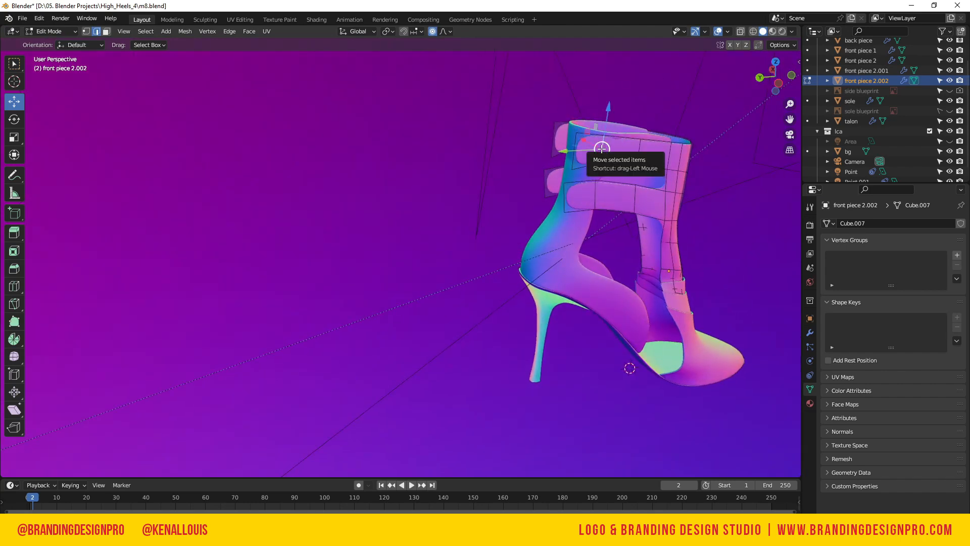
{"action": "key", "text": "g"}
{"action": "key", "text": "x"}
{"action": "scroll", "coordinate": [602, 149], "scroll_direction": "up", "scroll_amount": 2}
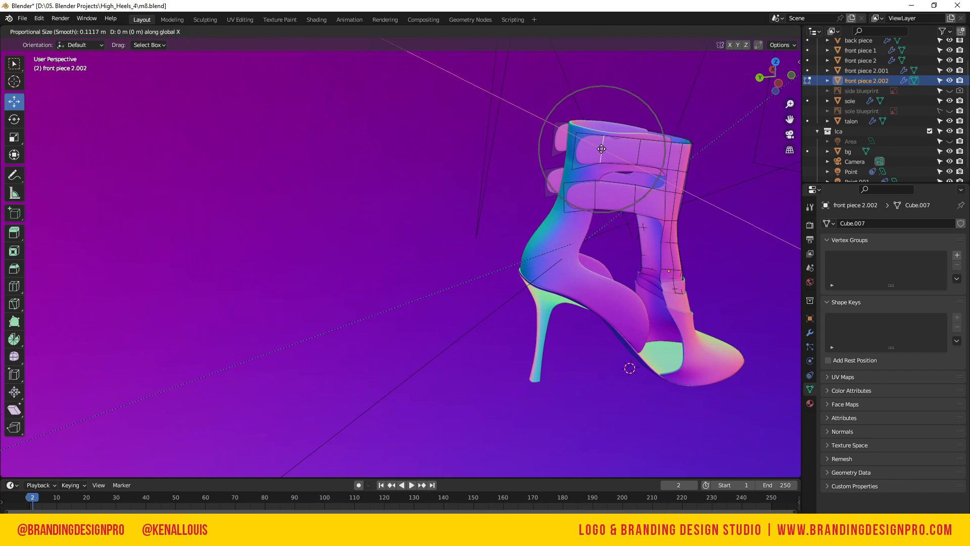
{"action": "left_click", "coordinate": [602, 149]}
- Adjust the lower strap's cross edge on the opposite side in X with a proportional size of about 0.057
{"action": "left_click", "coordinate": [631, 198]}
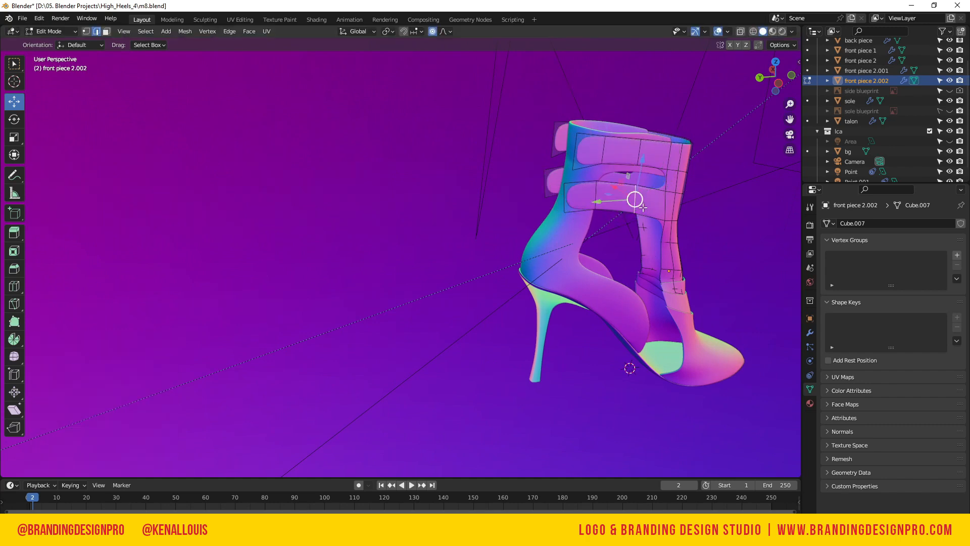
{"action": "key", "text": "x"}
{"action": "key", "text": "Escape"}
{"action": "key", "text": "g"}
{"action": "key", "text": "x"}
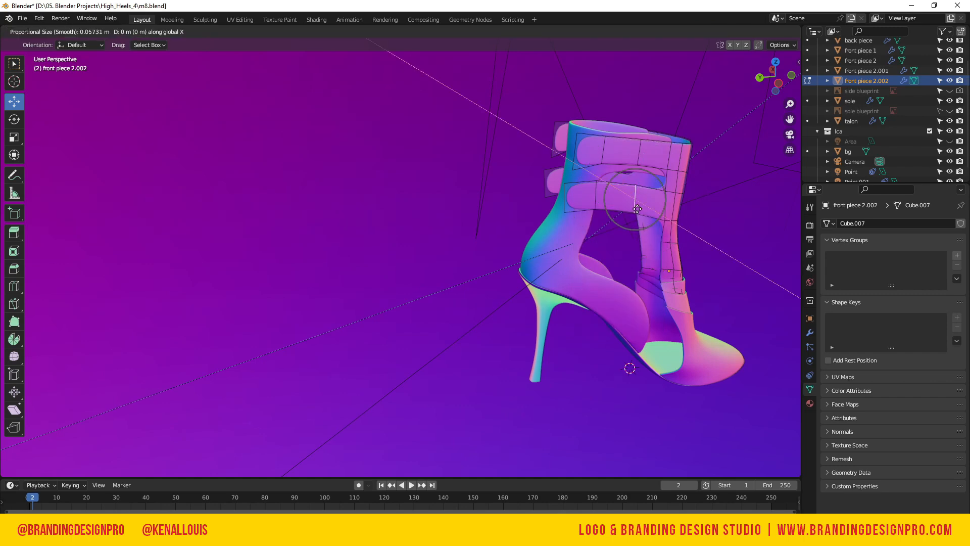
{"action": "left_click", "coordinate": [636, 208]}
- Switch mesh editing to the back piece and move an upper rear vertex about 0.009 m in Y with a proportional size of 0.012
{"action": "left_click_drag", "start_coordinate": [775, 77], "coordinate": [748, 77]}
{"action": "key", "text": "Tab"}
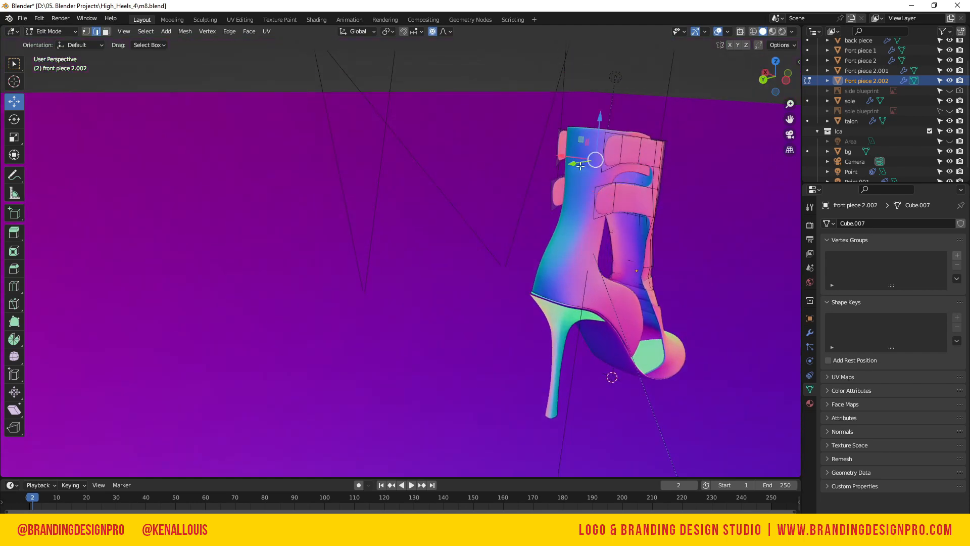
{"action": "left_click", "coordinate": [579, 174]}
{"action": "key", "text": "Tab"}
{"action": "key", "text": "g"}
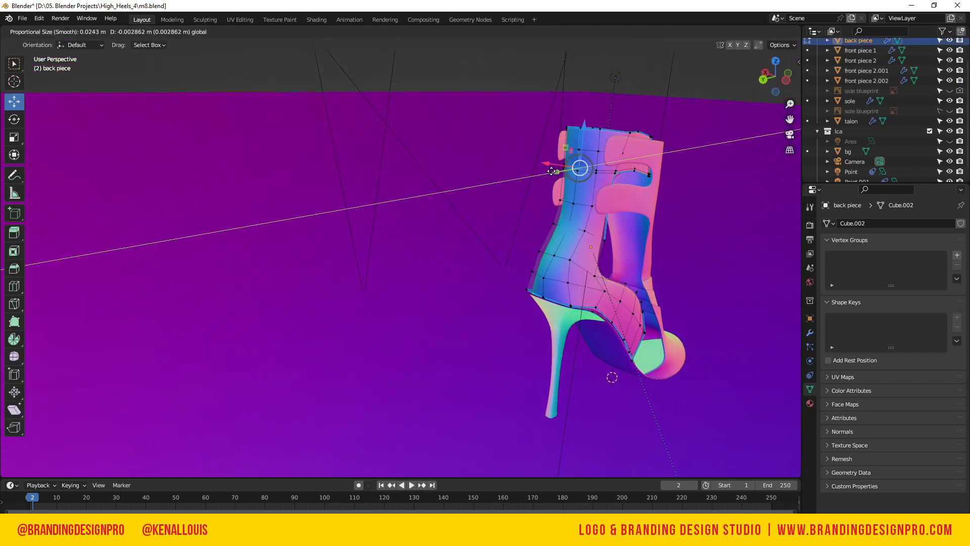
{"action": "scroll", "coordinate": [550, 173], "scroll_direction": "up", "scroll_amount": 3}
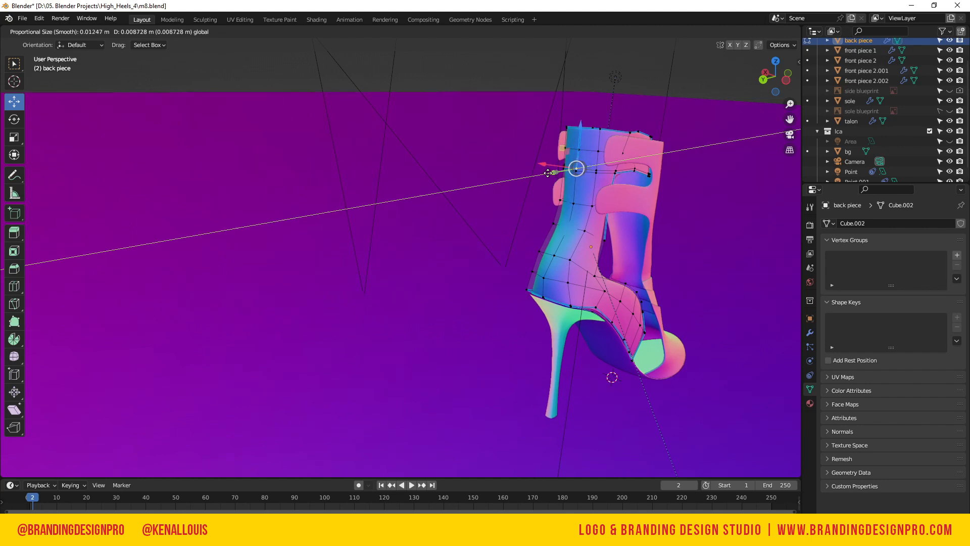
{"action": "left_click", "coordinate": [548, 173]}
{"action": "left_click", "coordinate": [549, 175]}
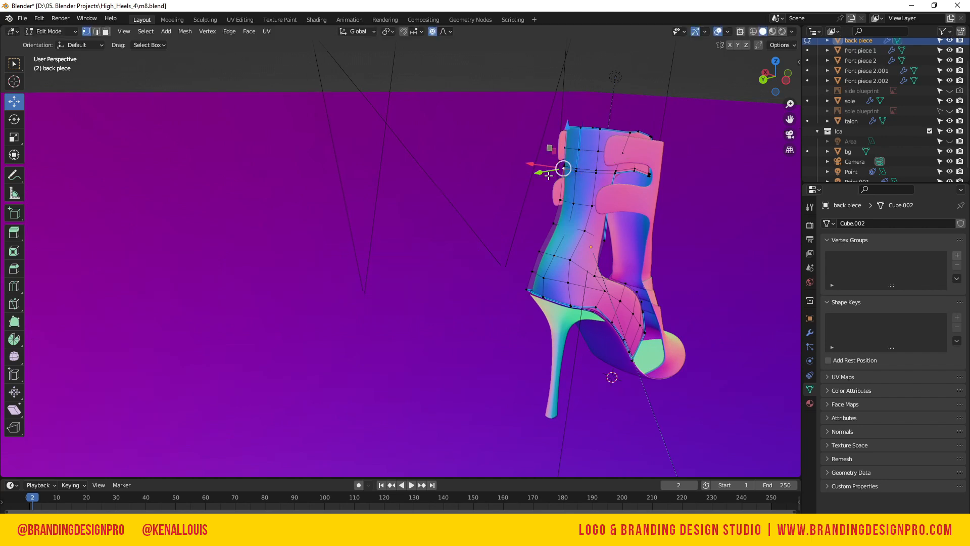
- Try to lower the back piece's selected upper rear vertex about 0.007 m in Z with proportional editing
{"action": "left_click_drag", "start_coordinate": [774, 76], "coordinate": [672, 159]}
{"action": "scroll", "coordinate": [672, 160], "scroll_direction": "down", "scroll_amount": 3}
{"action": "left_click_drag", "start_coordinate": [773, 78], "coordinate": [797, 82]}
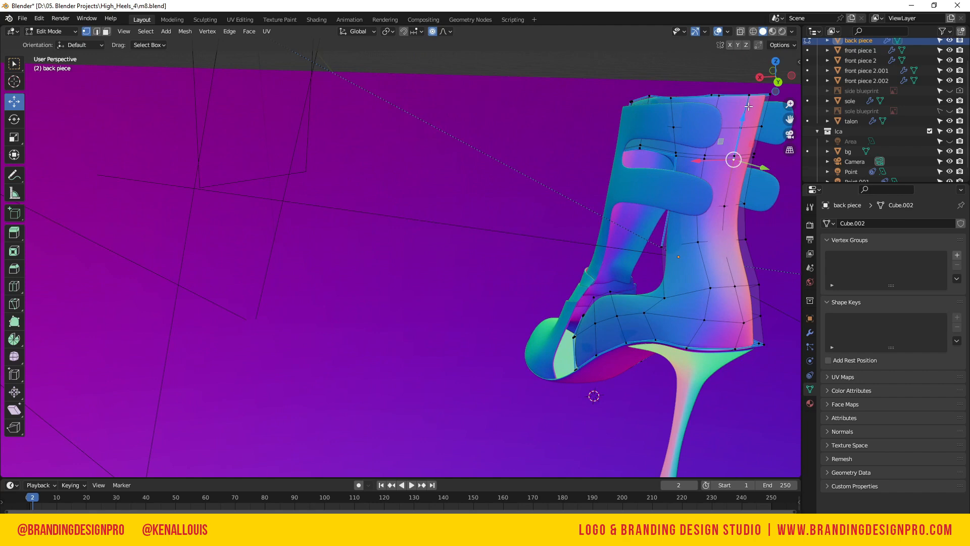
{"action": "left_click_drag", "start_coordinate": [743, 116], "coordinate": [746, 127]}
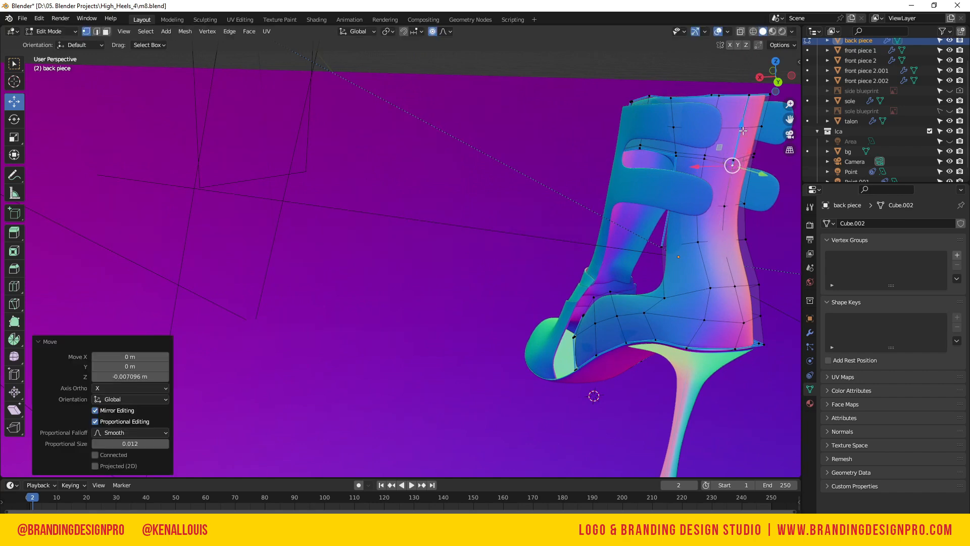
{"action": "key", "text": "ctrl+z"}
- Turn off proportional editing and try shifting the back piece's upper rear vertex in Z, undoing that move
{"action": "left_click", "coordinate": [433, 31]}
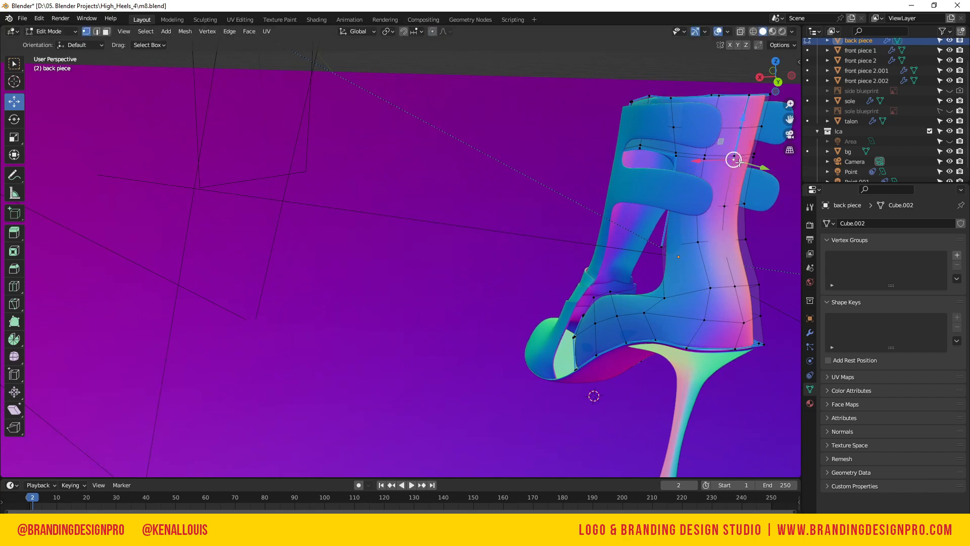
{"action": "mouse_move", "coordinate": [743, 117]}
{"action": "left_mouse_down"}
{"action": "mouse_move", "coordinate": [741, 133]}
{"action": "mouse_move", "coordinate": [745, 102]}
{"action": "left_mouse_up"}
{"action": "key", "text": "ctrl+z"}
{"action": "left_click", "coordinate": [706, 159]}
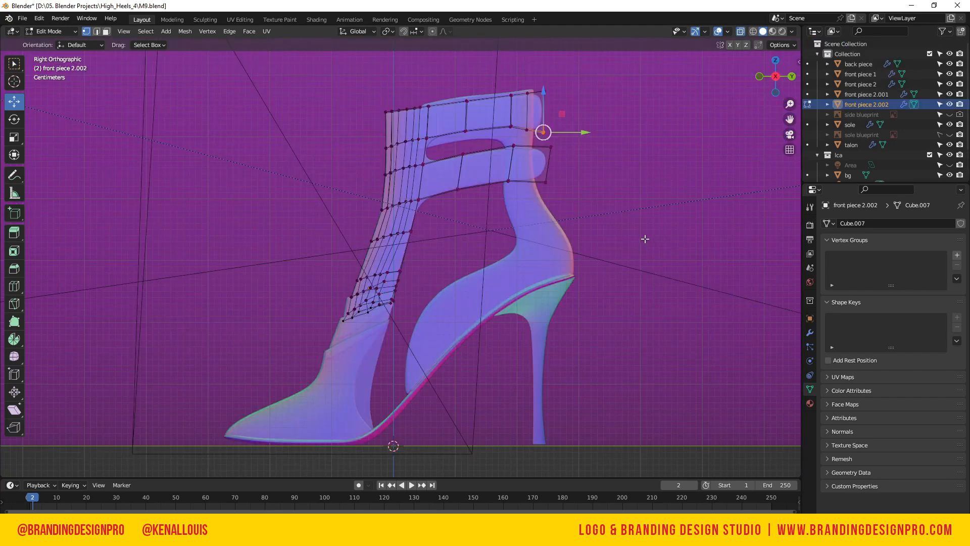
- Raise front piece 2.002's lower upper-strap vertices: the end about 0.007 m Y and 0.020 m Z, its neighbor about 0.003 m Y and 0.011 m Z
{"action": "key", "text": "g"}
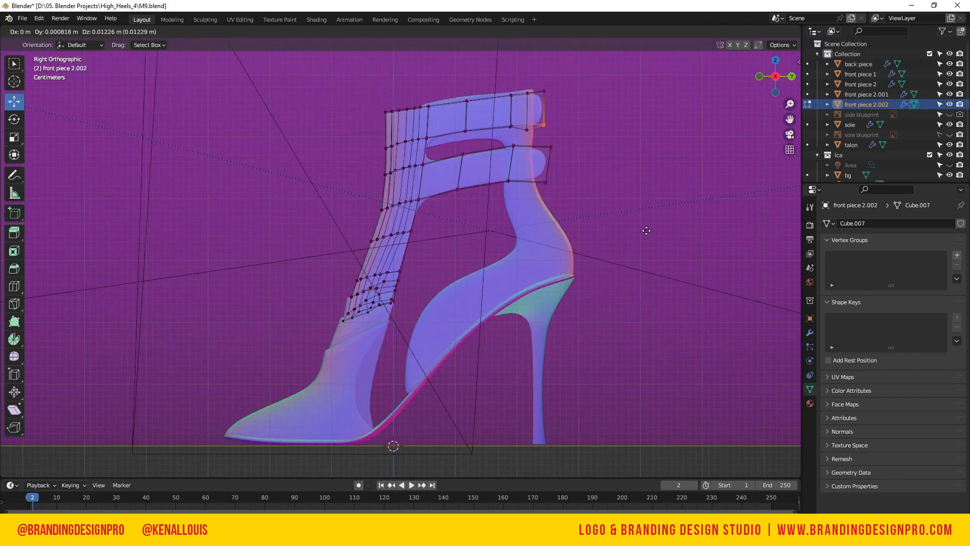
{"action": "left_click", "coordinate": [649, 227]}
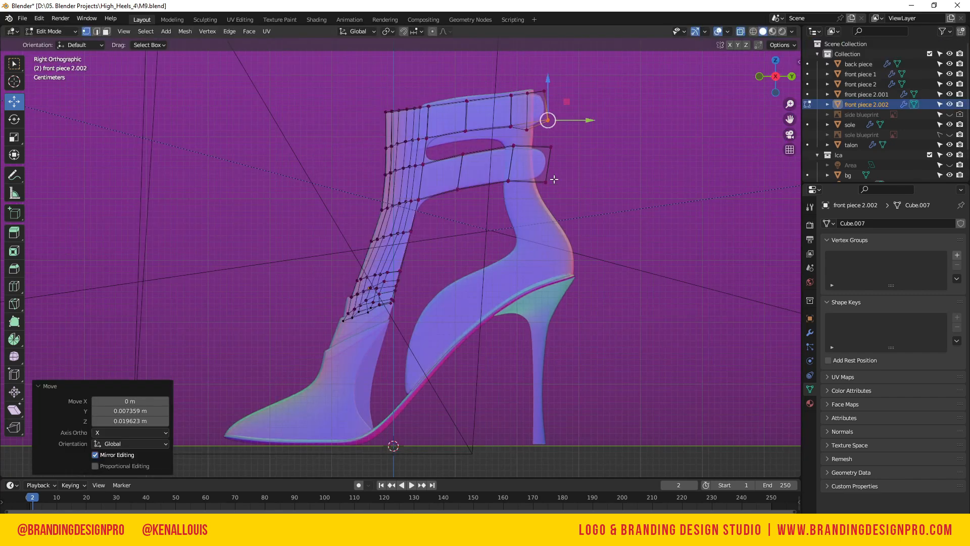
{"action": "left_click", "coordinate": [526, 126]}
{"action": "key", "text": "g"}
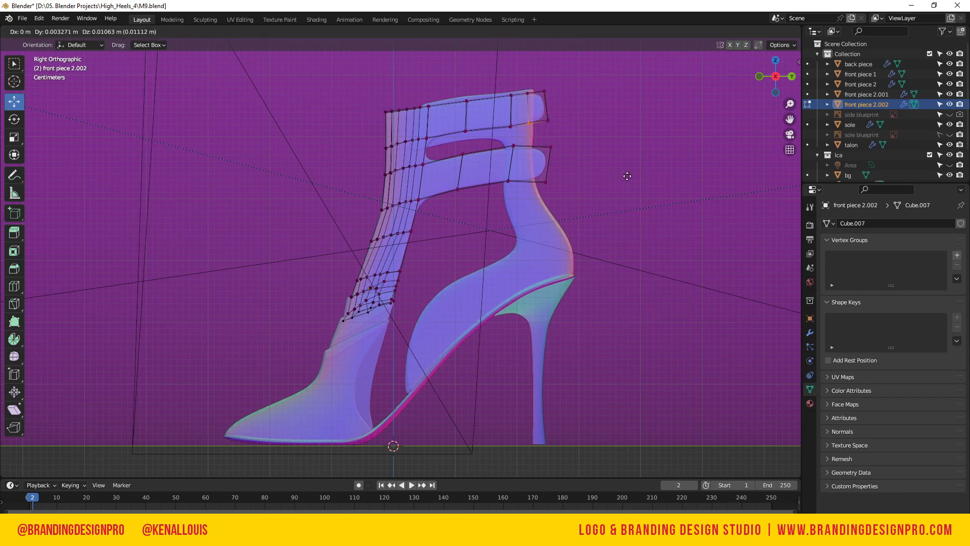
{"action": "left_click", "coordinate": [628, 176]}
{"action": "left_click", "coordinate": [589, 196]}
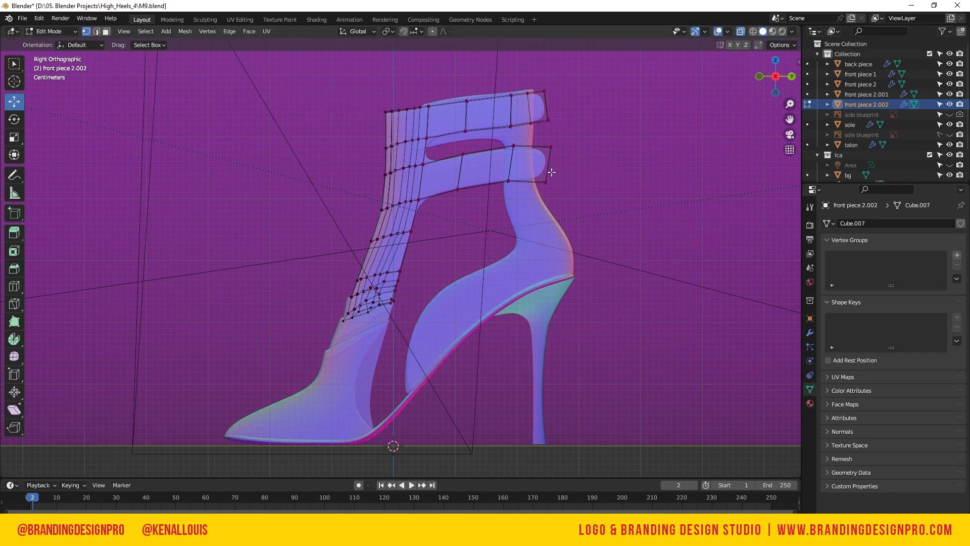
- Add an edge loop near the rear end of the lower and upper straps, with slide factors -0.848 and -0.812
{"action": "key", "text": "ctrl+r"}
{"action": "left_click", "coordinate": [537, 144]}
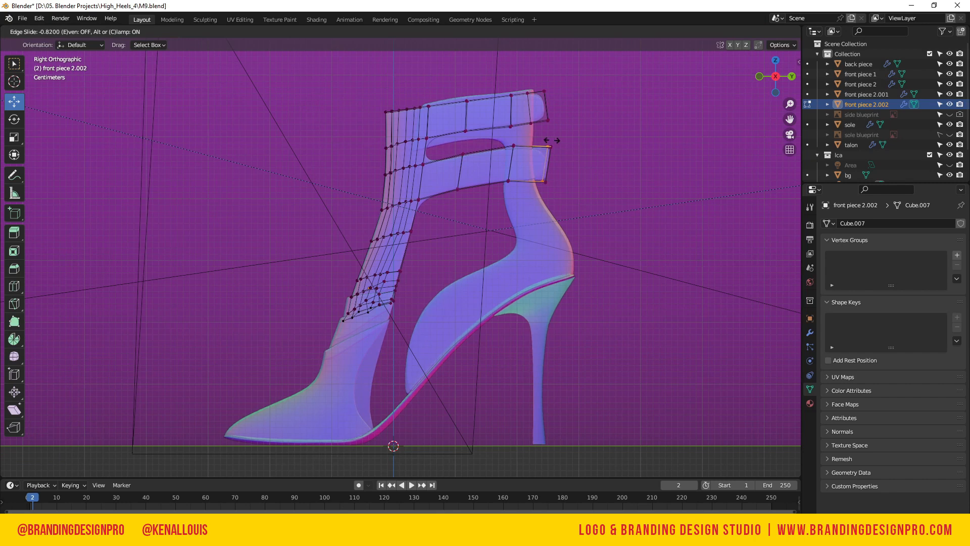
{"action": "left_click", "coordinate": [552, 141]}
{"action": "key", "text": "ctrl+r"}
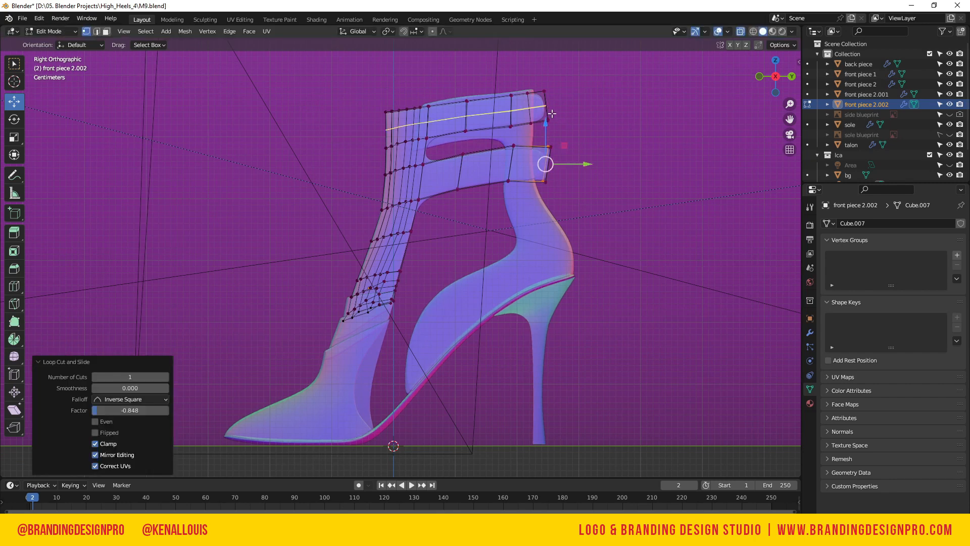
{"action": "left_click", "coordinate": [540, 96]}
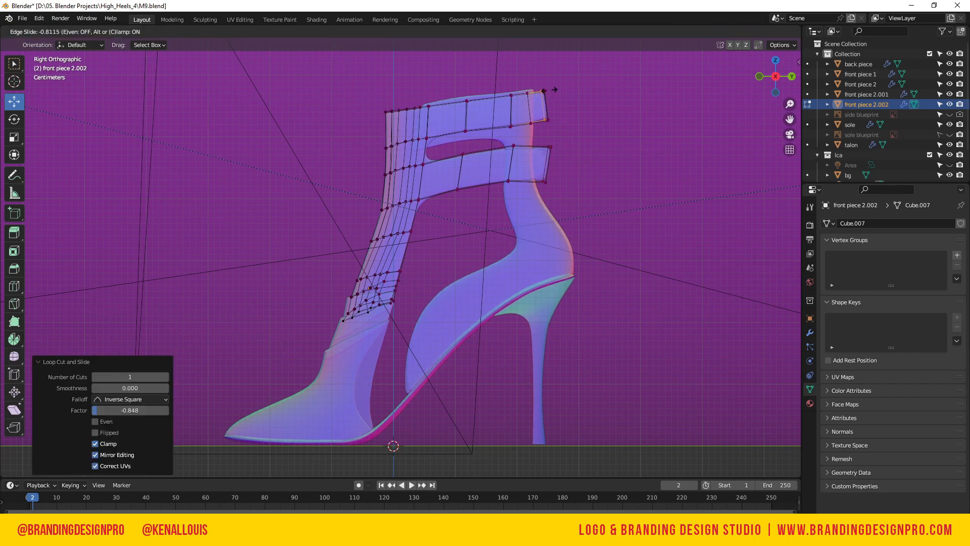
{"action": "left_click", "coordinate": [551, 90]}
- Add matching end loops to the opposite side's lower and upper straps, with slide factors -0.753 and -0.577
{"action": "left_click_drag", "start_coordinate": [764, 70], "coordinate": [716, 105]}
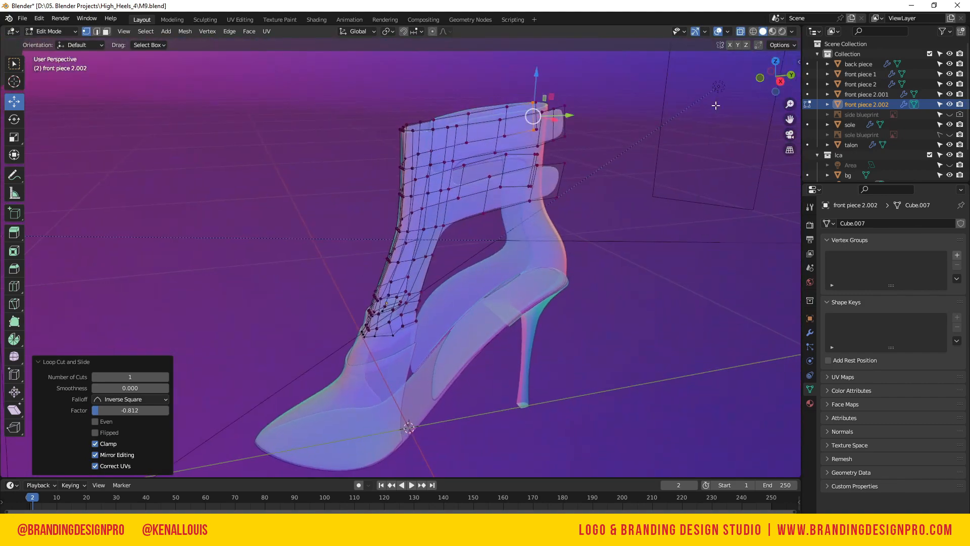
{"action": "key", "text": "ctrl+r"}
{"action": "left_click", "coordinate": [558, 169]}
{"action": "left_click", "coordinate": [560, 166]}
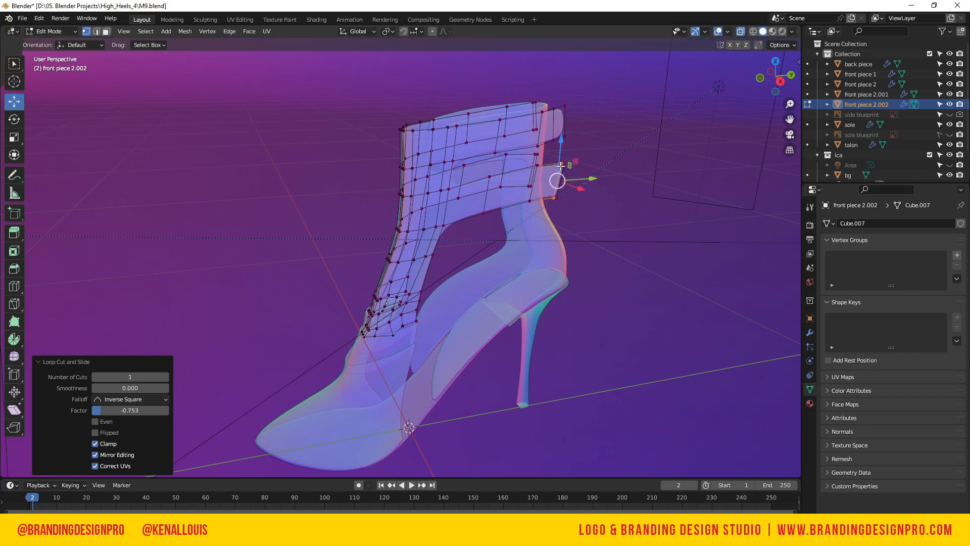
{"action": "left_click", "coordinate": [561, 115], "text": "alt"}
{"action": "key", "text": "g"}
{"action": "key", "text": "g"}
{"action": "left_click", "coordinate": [562, 107]}
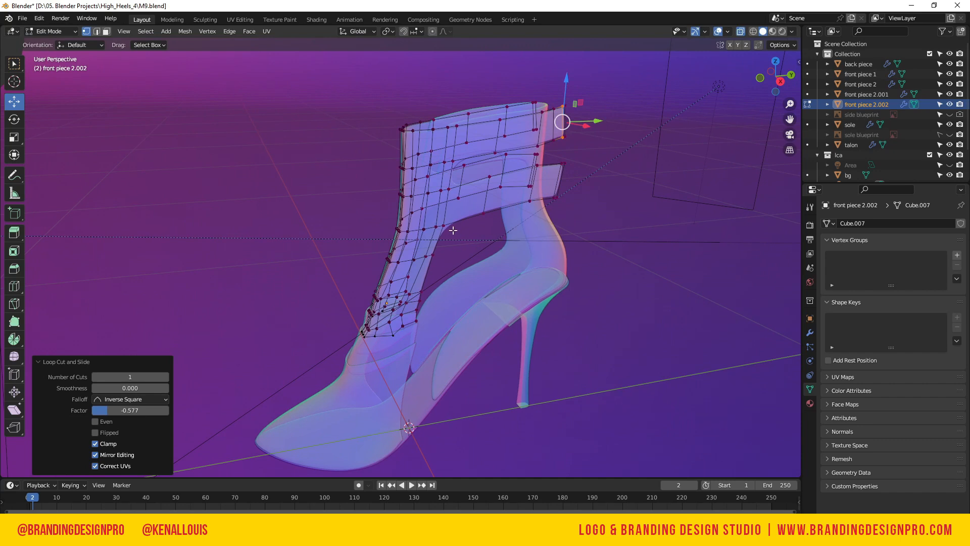
- Bevel the inner corner vertex where the lower strap meets the front piece, with width 0.00401 m and 1 segment
{"action": "left_click_drag", "start_coordinate": [783, 84], "coordinate": [765, 87]}
{"action": "scroll", "coordinate": [438, 221], "scroll_direction": "up", "scroll_amount": 8}
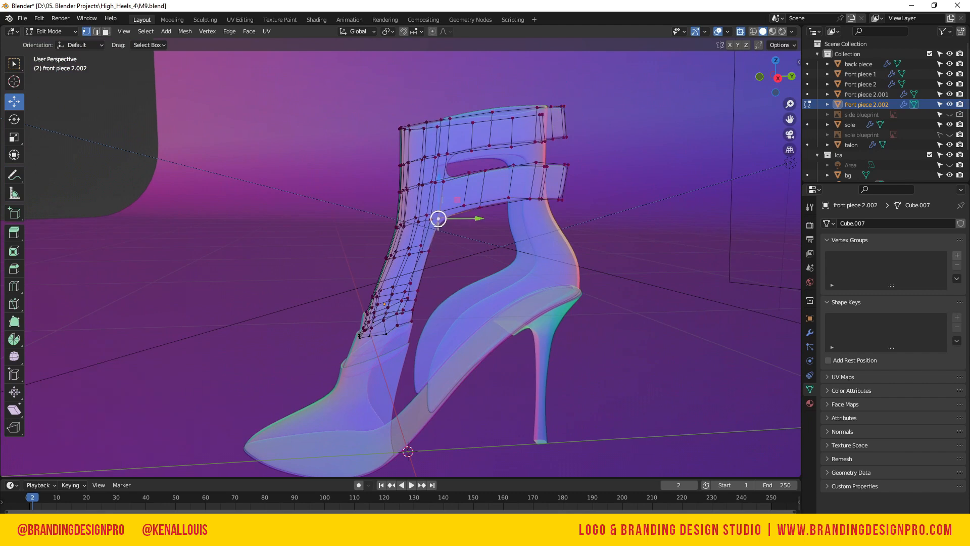
{"action": "scroll", "coordinate": [522, 135], "scroll_direction": "down", "scroll_amount": 2}
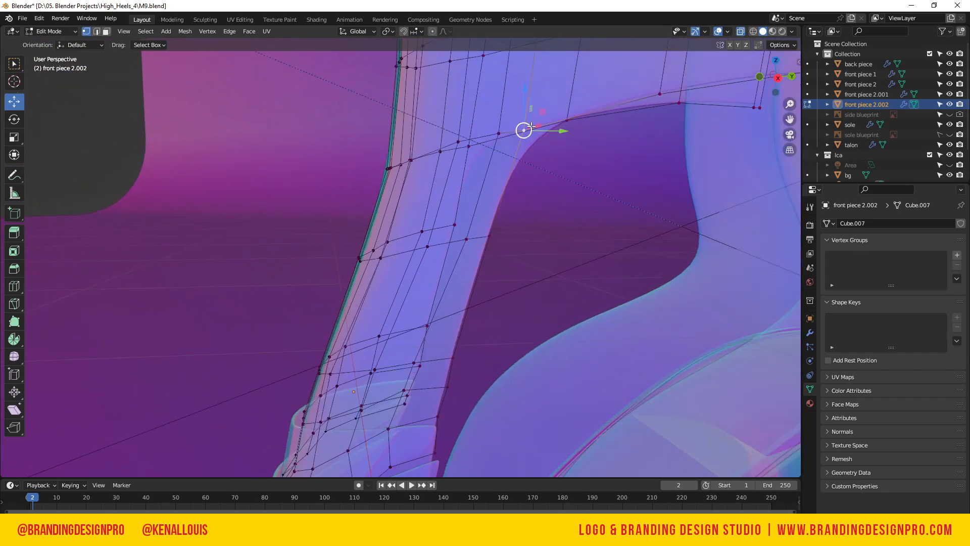
{"action": "left_click_drag", "start_coordinate": [764, 77], "coordinate": [710, 98]}
{"action": "left_click", "coordinate": [595, 146]}
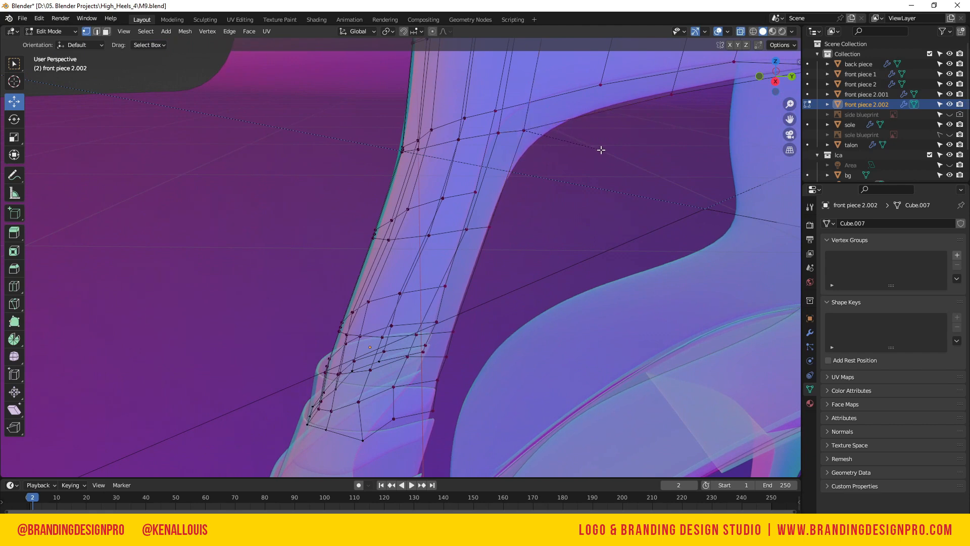
{"action": "left_click", "coordinate": [600, 149]}
{"action": "left_click", "coordinate": [120, 284]}
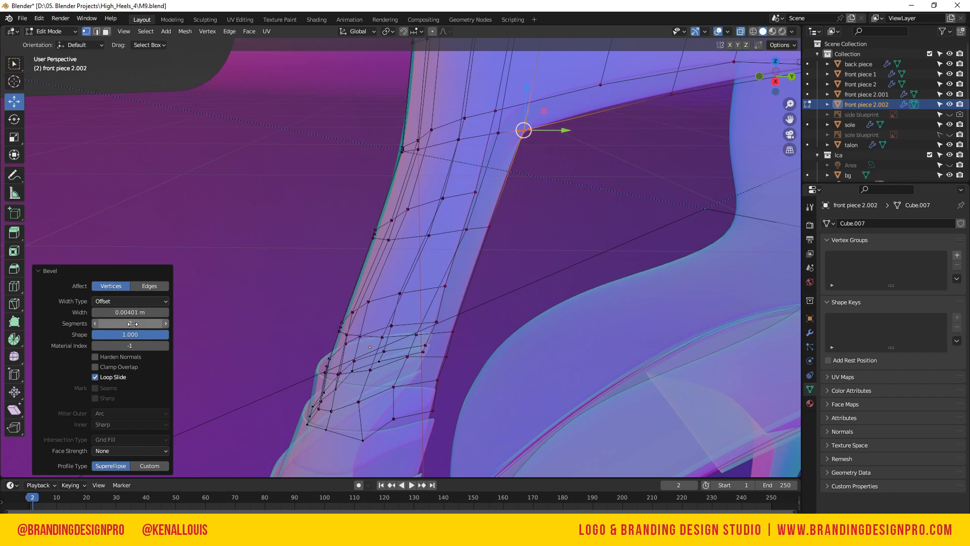
{"action": "left_click_drag", "start_coordinate": [107, 324], "coordinate": [96, 324]}
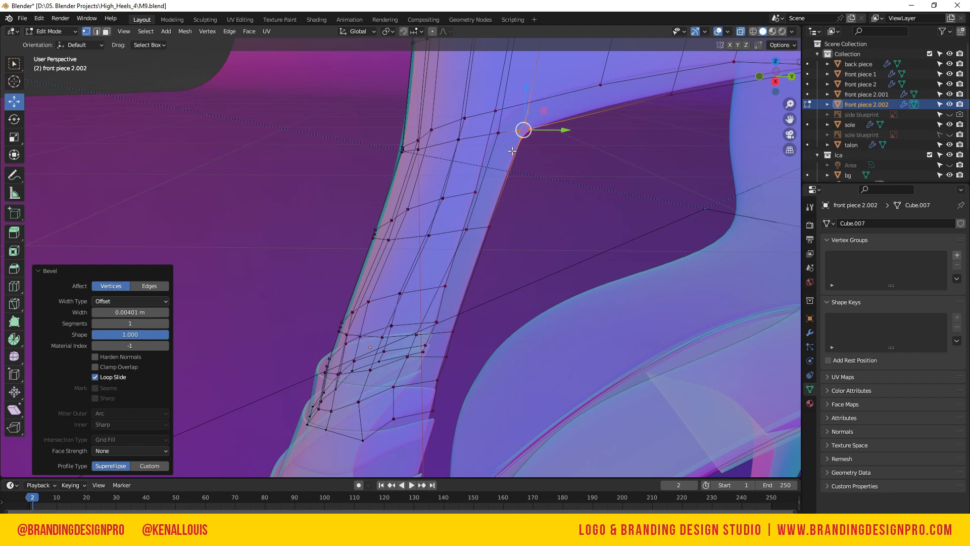
- Move the front vertex of the beveled corner about -0.0014 m in Y
{"action": "left_click", "coordinate": [511, 131]}
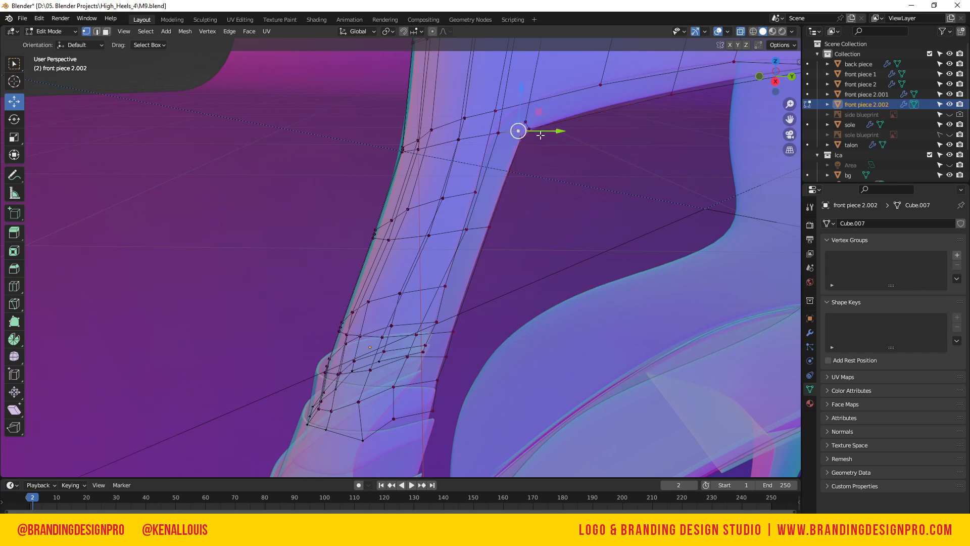
{"action": "left_click_drag", "start_coordinate": [556, 132], "coordinate": [564, 131]}
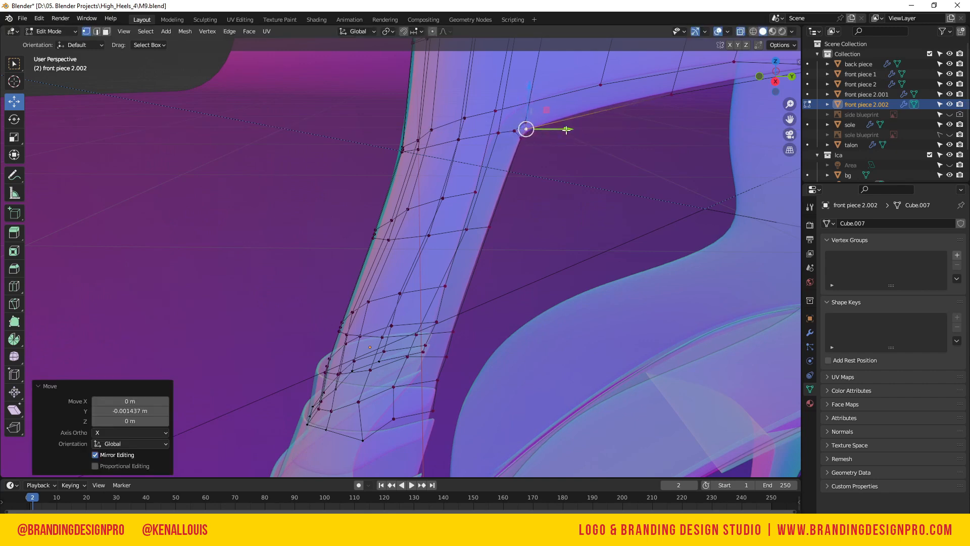
- Turn off X-ray and add a centered edge loop across the front strap just below the lower ankle strap's inner corner
{"action": "left_click", "coordinate": [558, 137]}
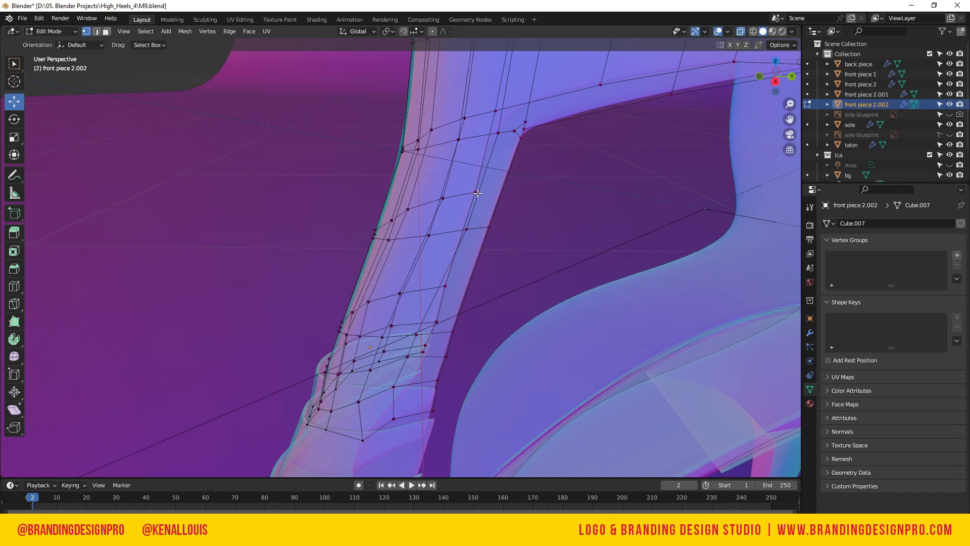
{"action": "key", "text": "alt+z"}
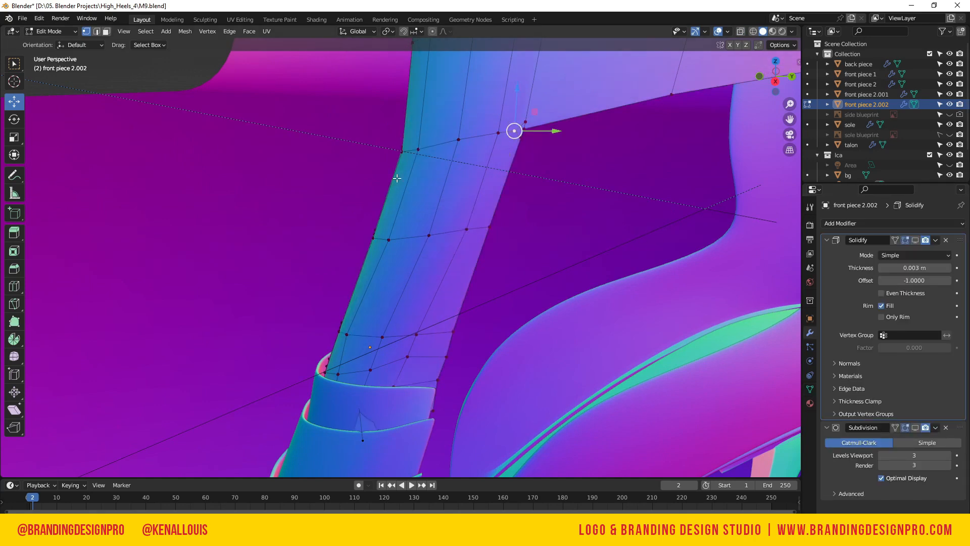
{"action": "key", "text": "ctrl+r"}
{"action": "left_click", "coordinate": [392, 188]}
{"action": "right_click", "coordinate": [401, 191]}
- Connect the new loop's vertex nearest the strap edge to the lower vertex of the beveled inner corner
{"action": "left_click", "coordinate": [492, 180]}
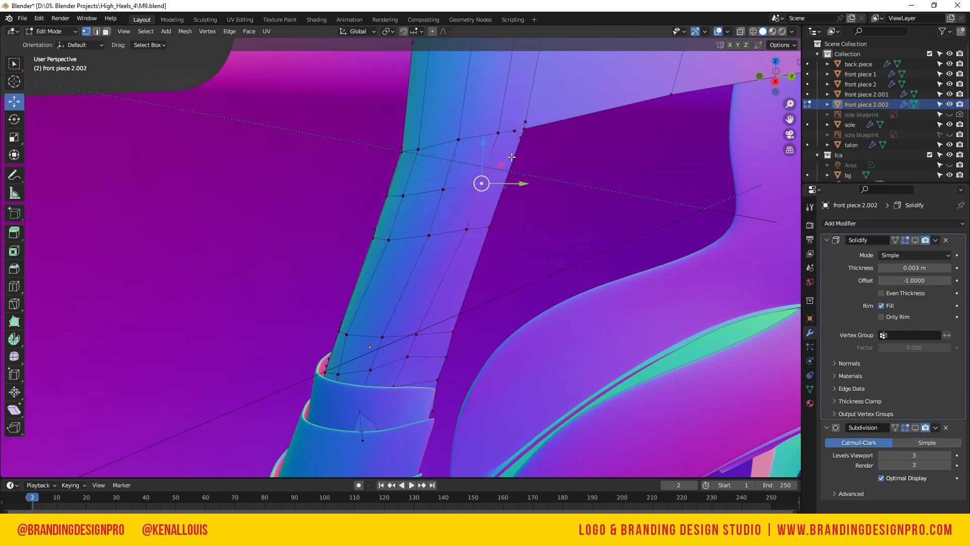
{"action": "left_click", "coordinate": [522, 141], "text": "shift"}
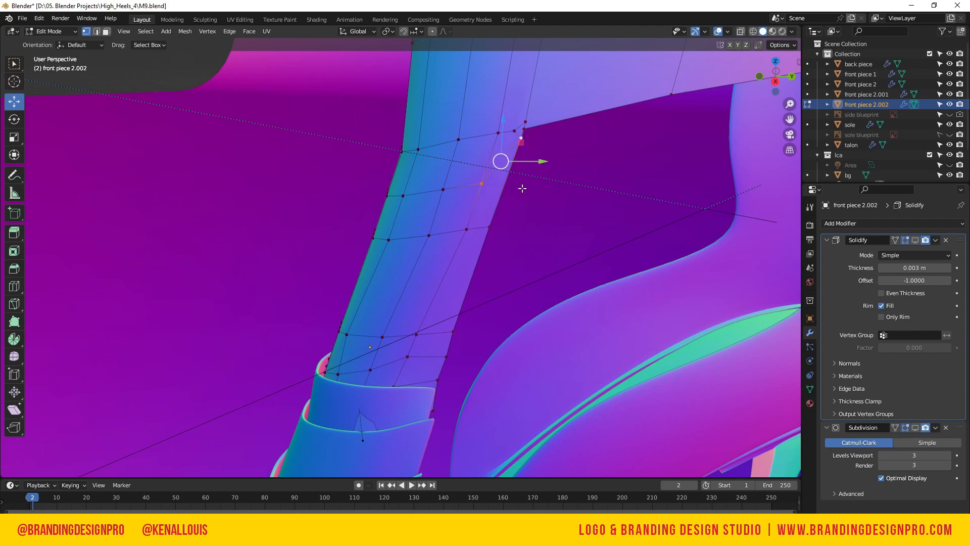
{"action": "left_click", "coordinate": [478, 190]}
{"action": "left_click", "coordinate": [417, 223]}
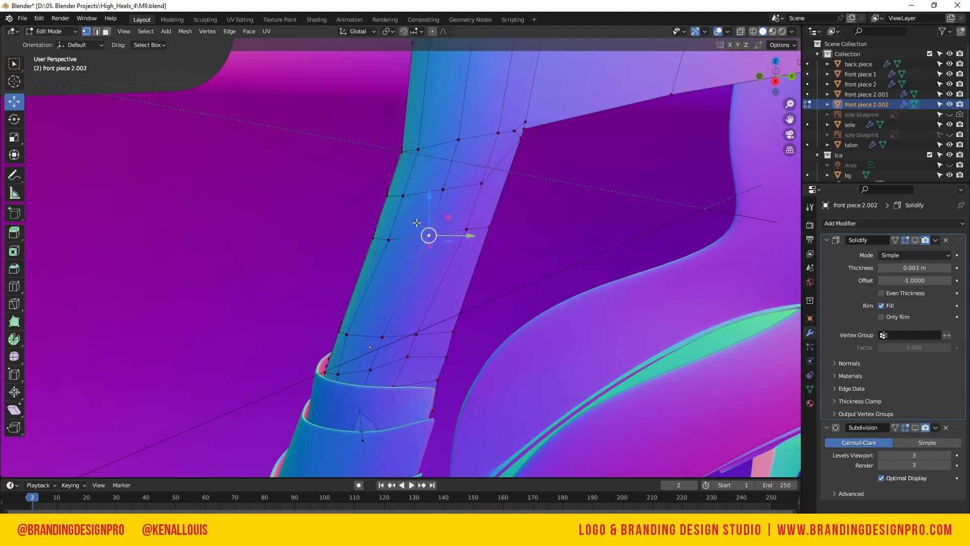
- Bevel the matching inner corner vertex on the opposite side, with width 0.00337 m and 1 segment
{"action": "left_click_drag", "start_coordinate": [764, 73], "coordinate": [798, 76]}
{"action": "left_click", "coordinate": [249, 127]}
{"action": "key", "text": "ctrl+b"}
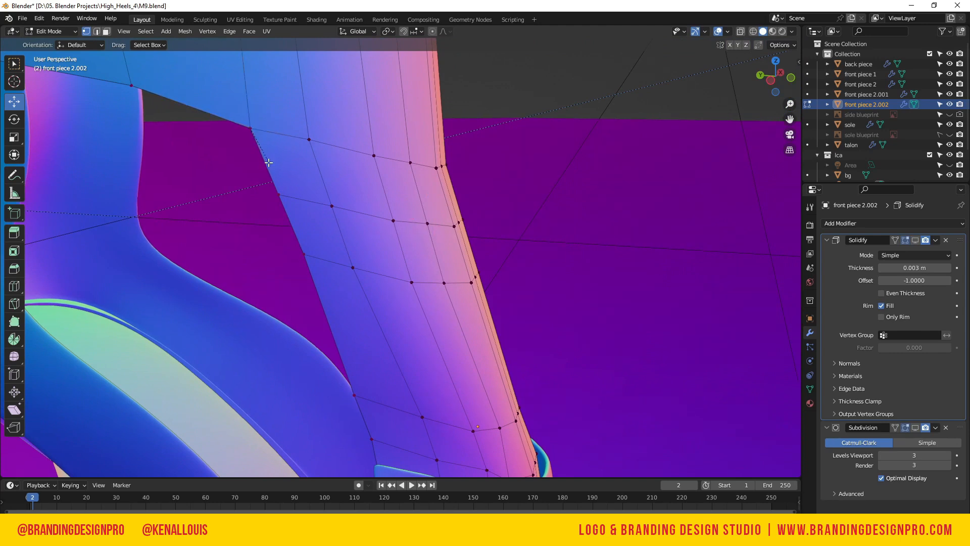
{"action": "left_click", "coordinate": [237, 172]}
{"action": "left_click", "coordinate": [112, 286]}
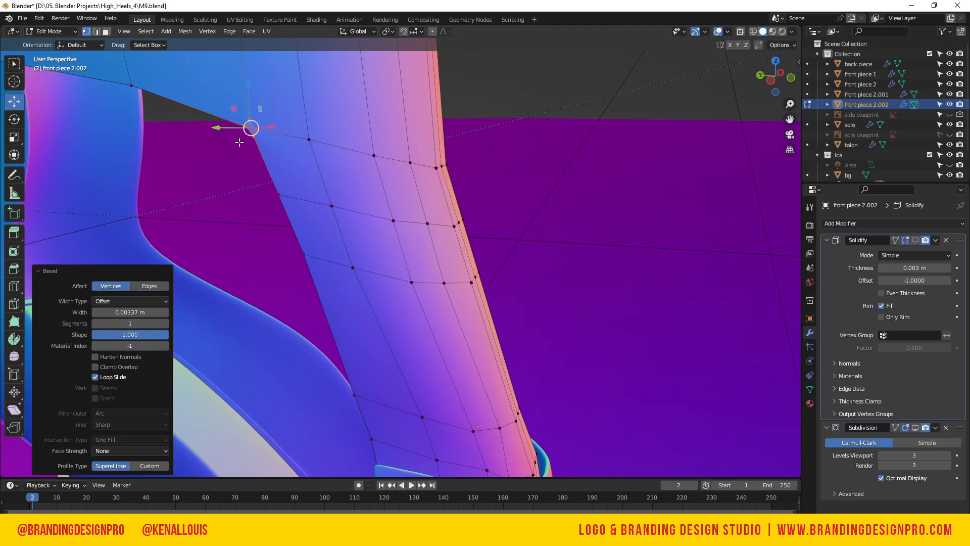
- Move the front vertex of the opposite beveled corner about -0.0017 m in Y
{"action": "left_click_drag", "start_coordinate": [271, 127], "coordinate": [282, 129]}
{"action": "key", "text": "ctrl+z"}
{"action": "left_click_drag", "start_coordinate": [775, 77], "coordinate": [806, 76]}
{"action": "left_click_drag", "start_coordinate": [215, 129], "coordinate": [230, 127]}
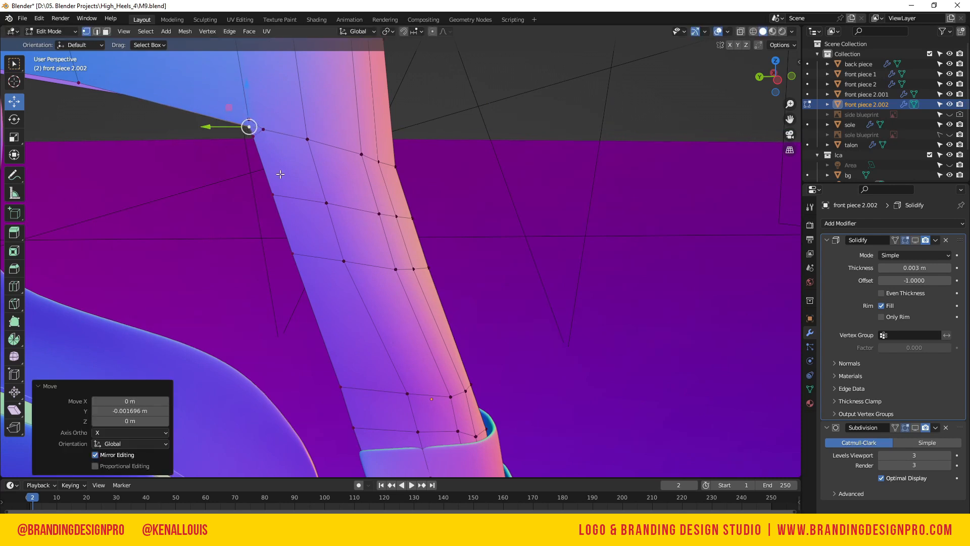
{"action": "key", "text": "ctrl+r"}
{"action": "left_click", "coordinate": [319, 174]}
{"action": "right_click", "coordinate": [319, 175]}
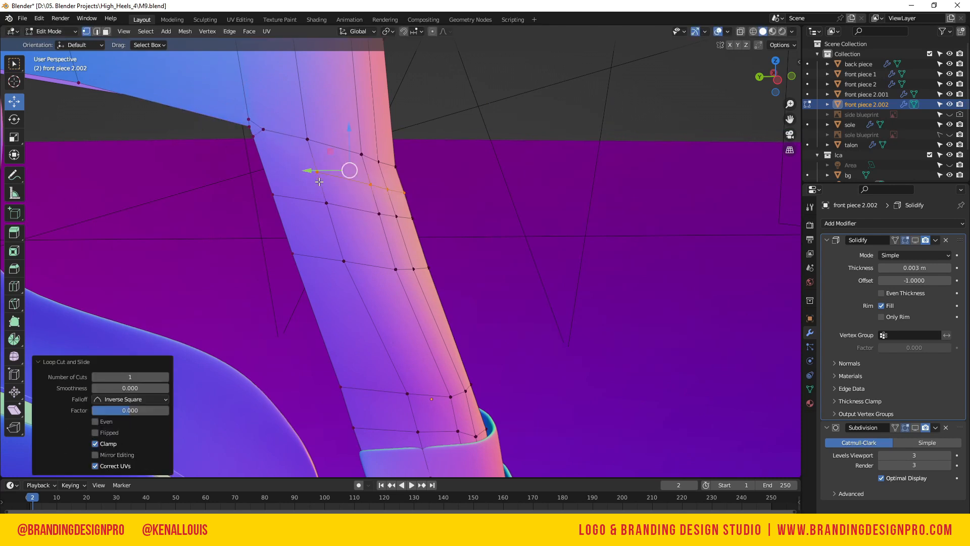
{"action": "key", "text": "ctrl+z"}
- Connect the opposite corner's lower beveled vertex to the nearest inner vertex of the edge loop below it
{"action": "left_click_drag", "start_coordinate": [790, 78], "coordinate": [520, 81]}
{"action": "left_click", "coordinate": [268, 151]}
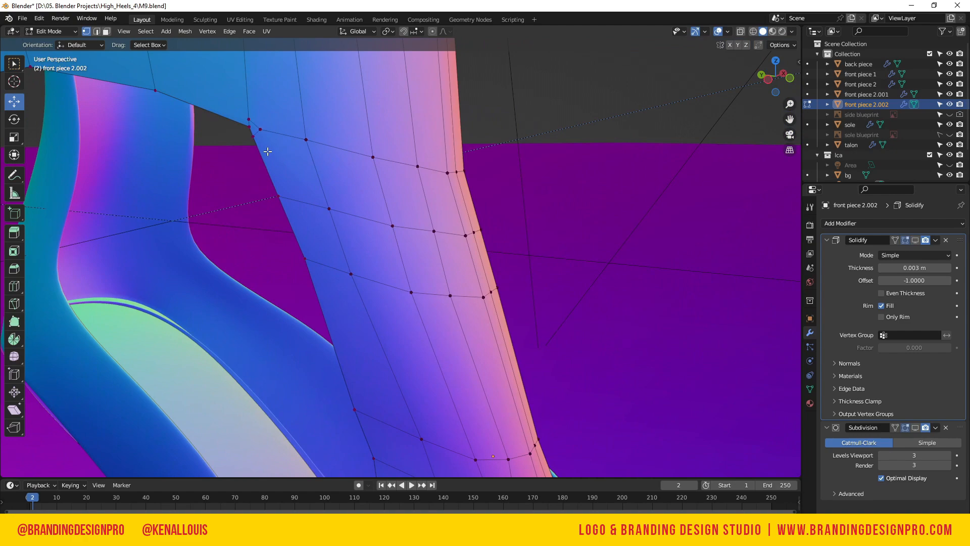
{"action": "left_click_drag", "start_coordinate": [781, 77], "coordinate": [556, 80]}
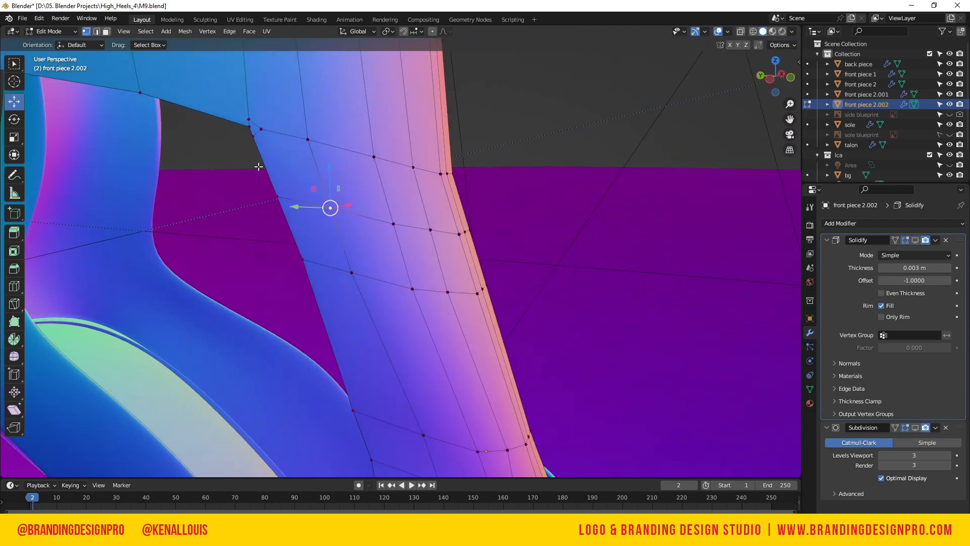
{"action": "left_click", "coordinate": [253, 137], "text": "shift"}
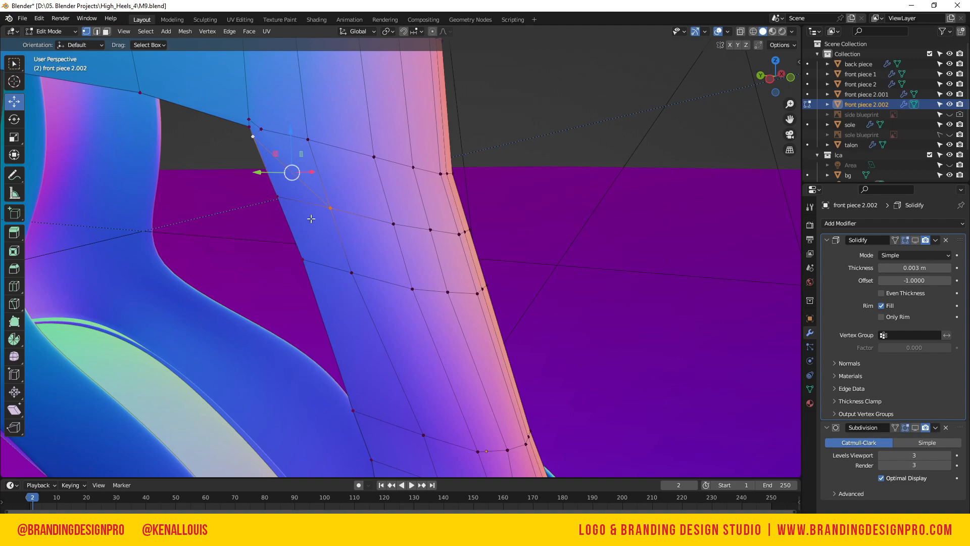
{"action": "mouse_move", "coordinate": [776, 76]}
{"action": "left_mouse_down"}
{"action": "mouse_move", "coordinate": [737, 77]}
{"action": "mouse_move", "coordinate": [775, 76]}
{"action": "left_mouse_up"}
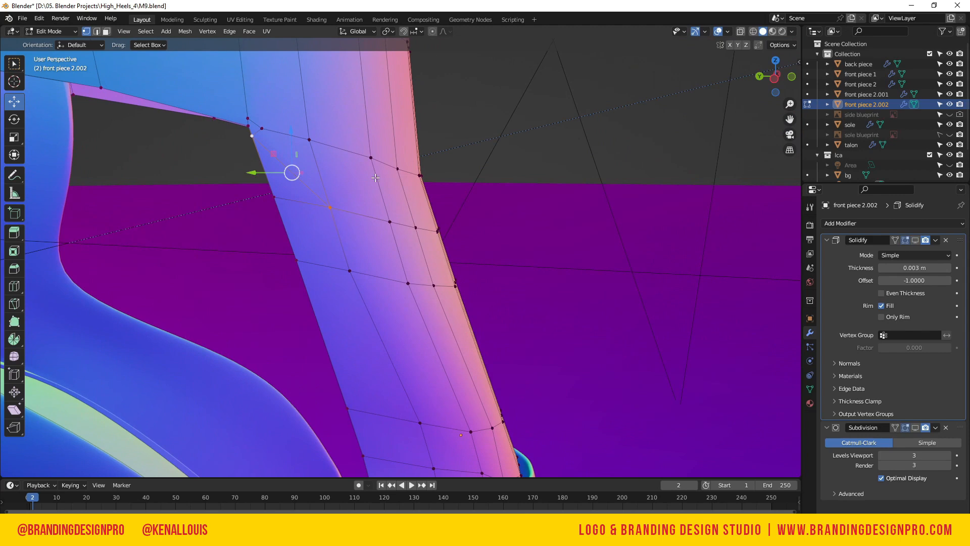
- Dissolve the short edge between the new diagonal's lower end and the strap's border on the opposite side
{"action": "key", "text": "2"}
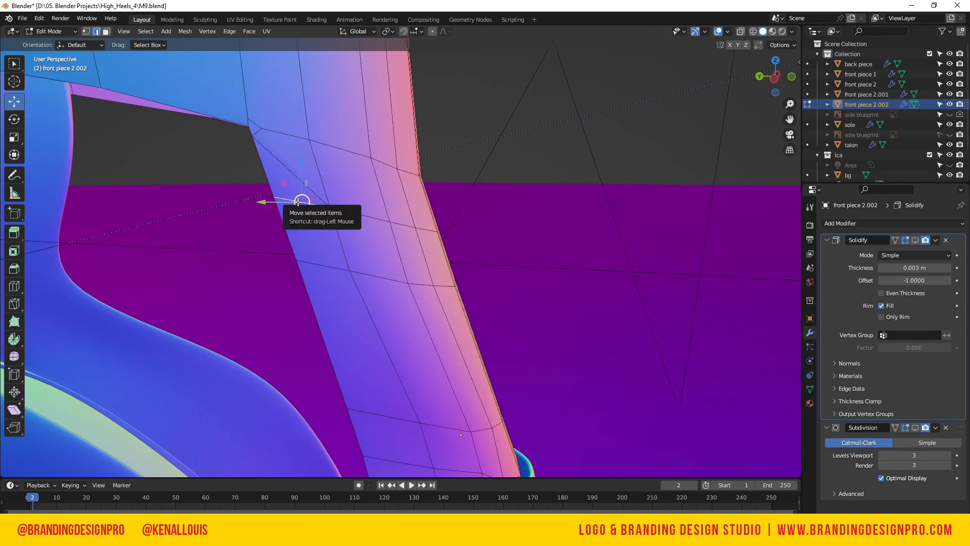
{"action": "key", "text": "x"}
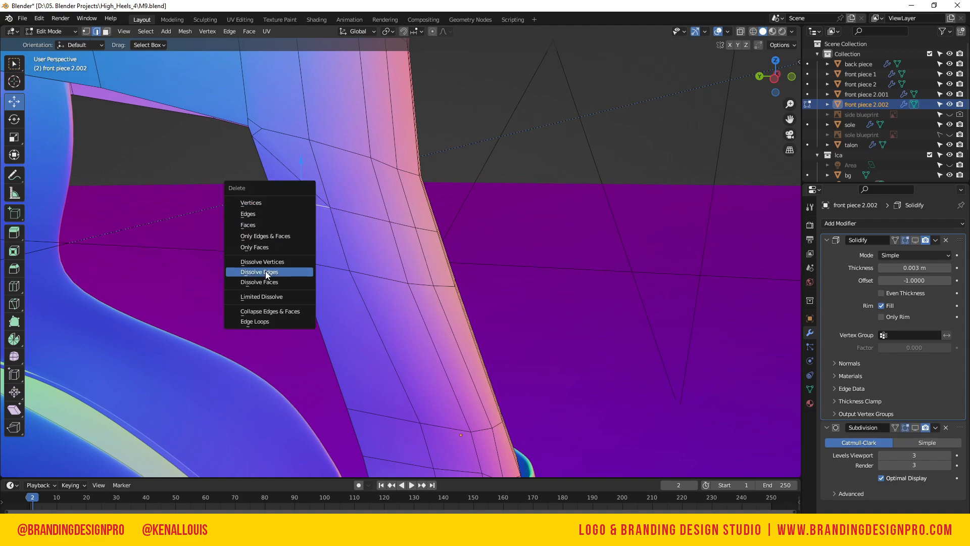
{"action": "left_click", "coordinate": [265, 271]}
- Enable the Solidify modifier's viewport display and unhide the side blueprint
{"action": "left_click_drag", "start_coordinate": [776, 76], "coordinate": [759, 87]}
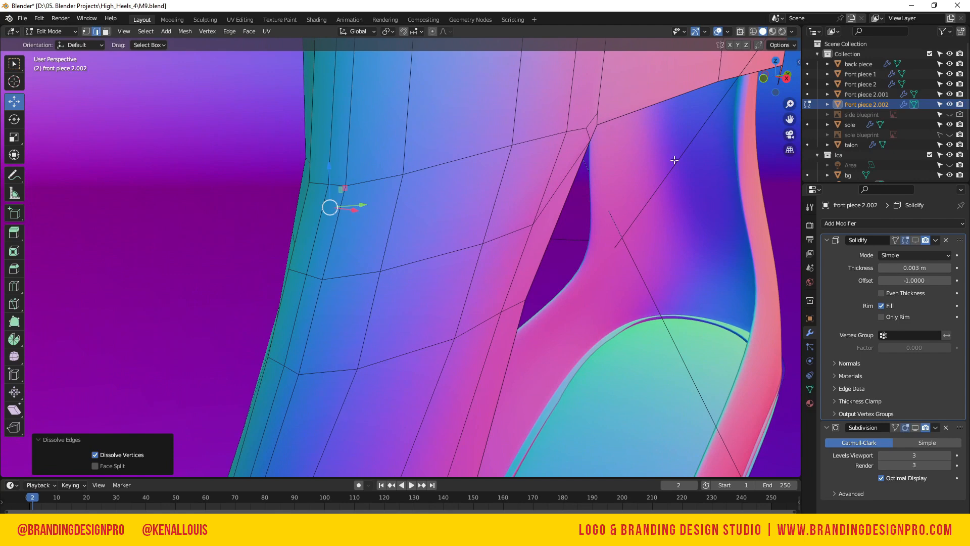
{"action": "left_click", "coordinate": [915, 240]}
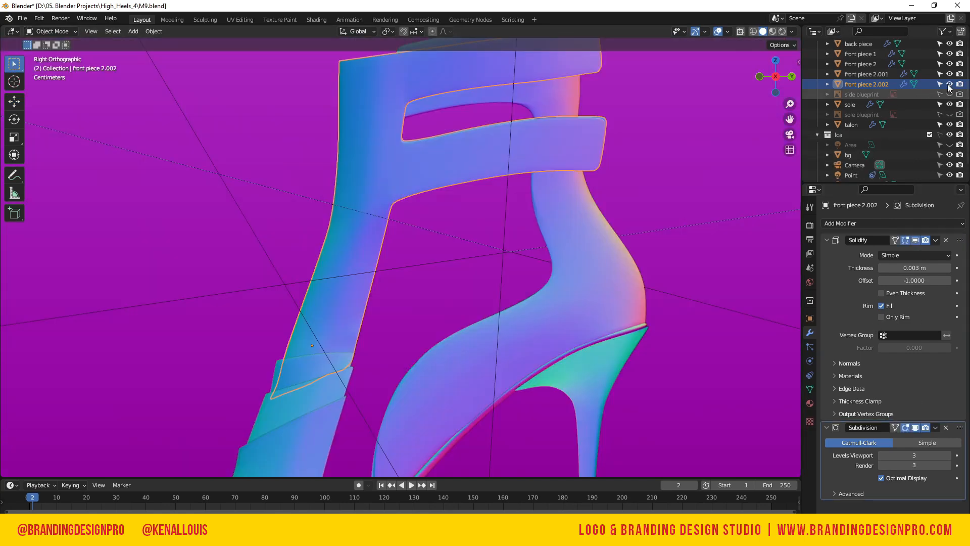
{"action": "left_click", "coordinate": [949, 94]}
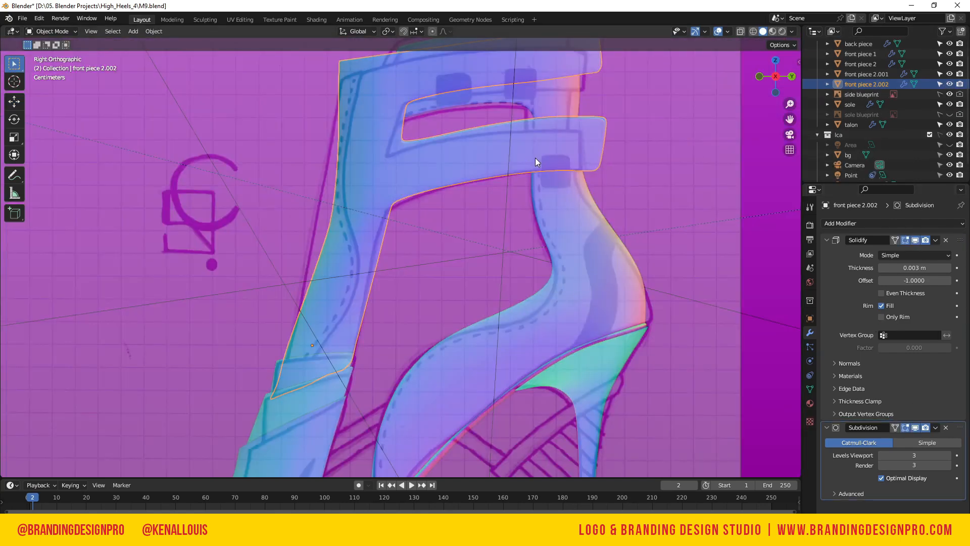
- Duplicate the end face of the lower ankle strap in place and separate it into its own object
{"action": "key", "text": "Tab"}
{"action": "key", "text": "3"}
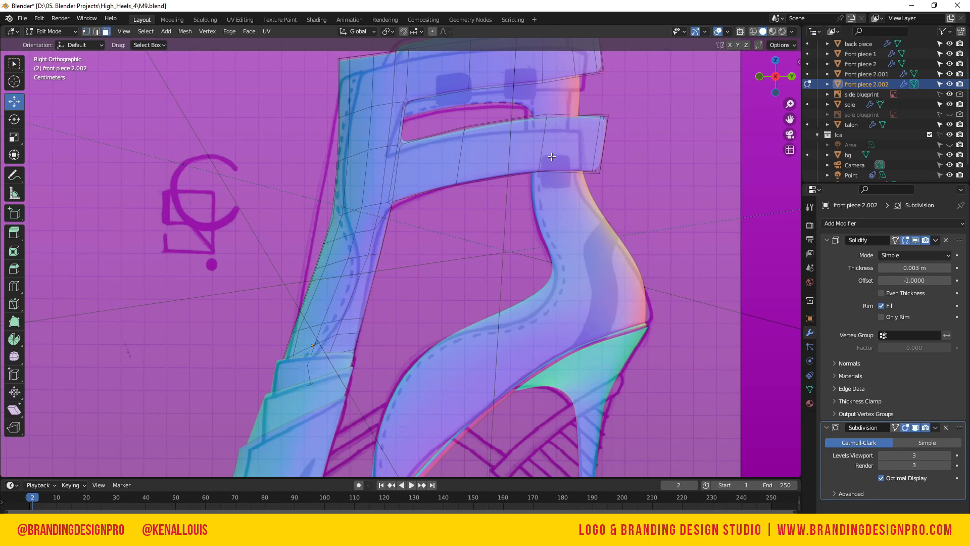
{"action": "left_click", "coordinate": [550, 157]}
{"action": "key", "text": "shift+d"}
{"action": "right_click", "coordinate": [551, 157]}
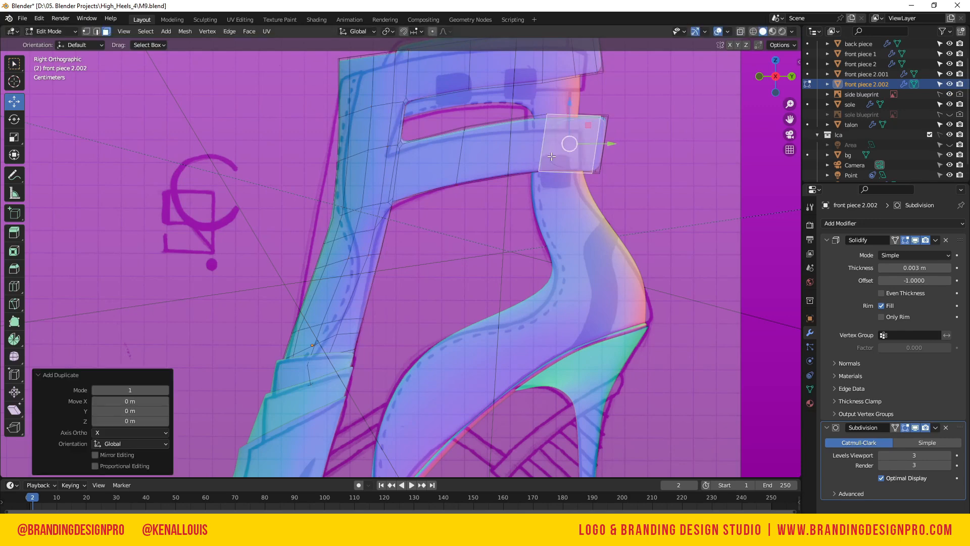
{"action": "key", "text": "p"}
{"action": "left_click", "coordinate": [538, 157]}
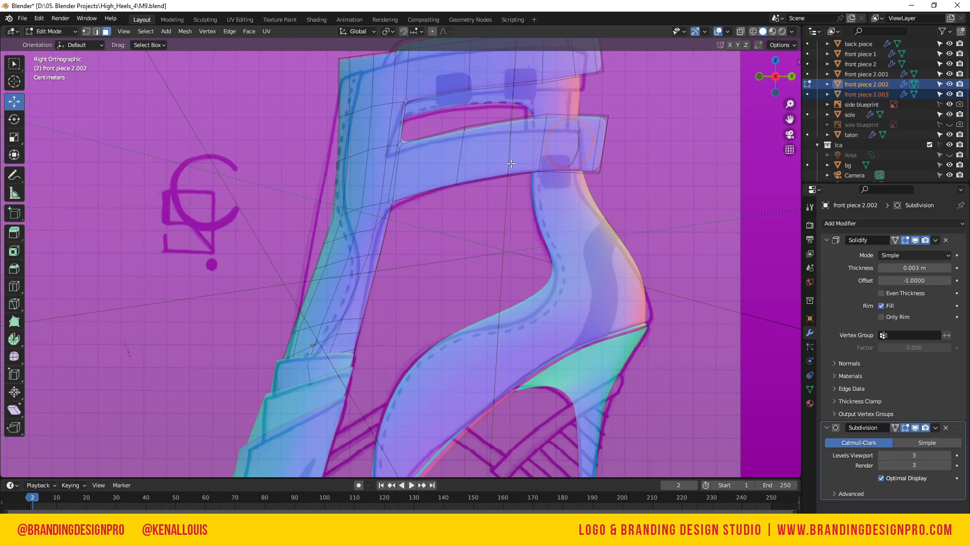
- Move the separated piece over the blueprint's small square below the lower strap, about -0.017 m in Y and -0.023 m in Z
{"action": "key", "text": "Tab"}
{"action": "left_click", "coordinate": [561, 154]}
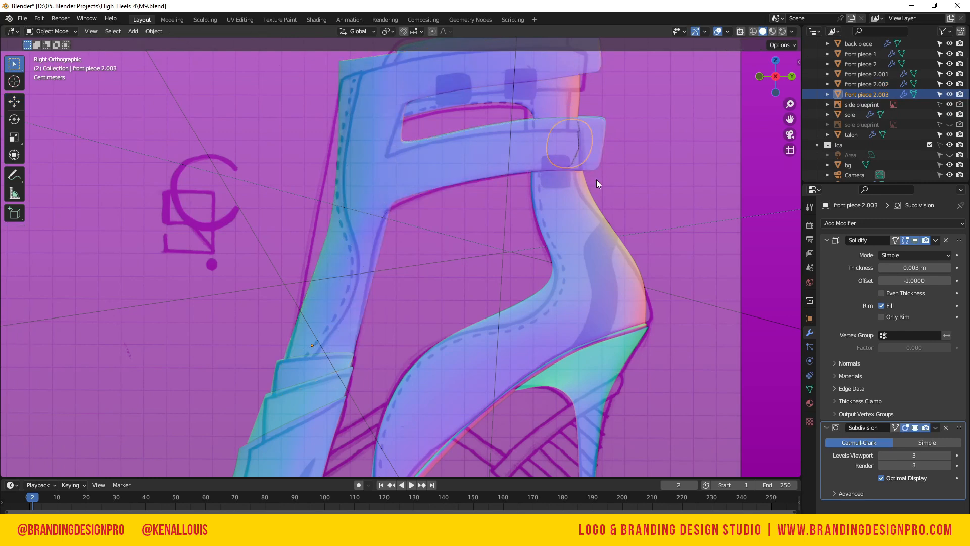
{"action": "key", "text": "g"}
{"action": "left_click", "coordinate": [579, 202]}
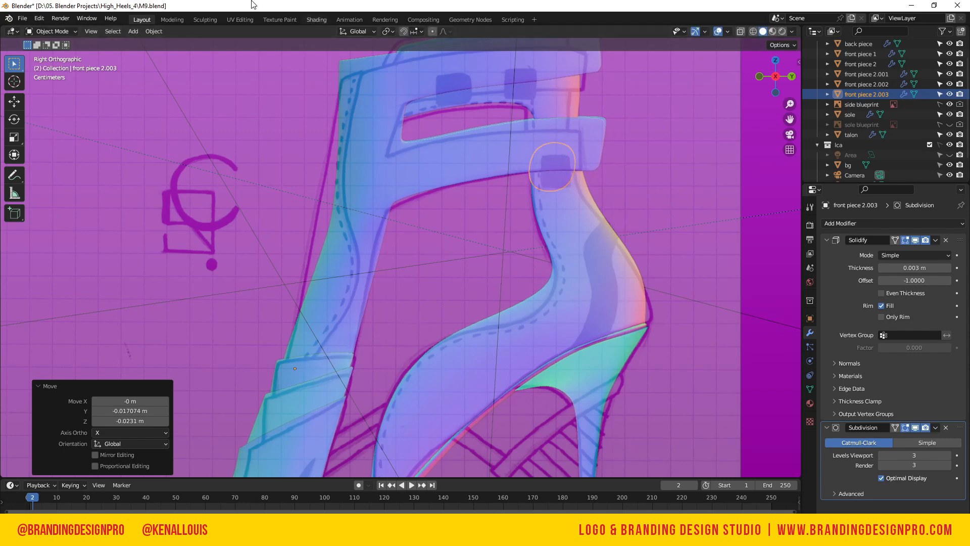
- Set the separated piece's origin to its geometry and scale it uniformly to 0.805
{"action": "left_click", "coordinate": [156, 31]}
{"action": "mouse_move", "coordinate": [192, 54]}
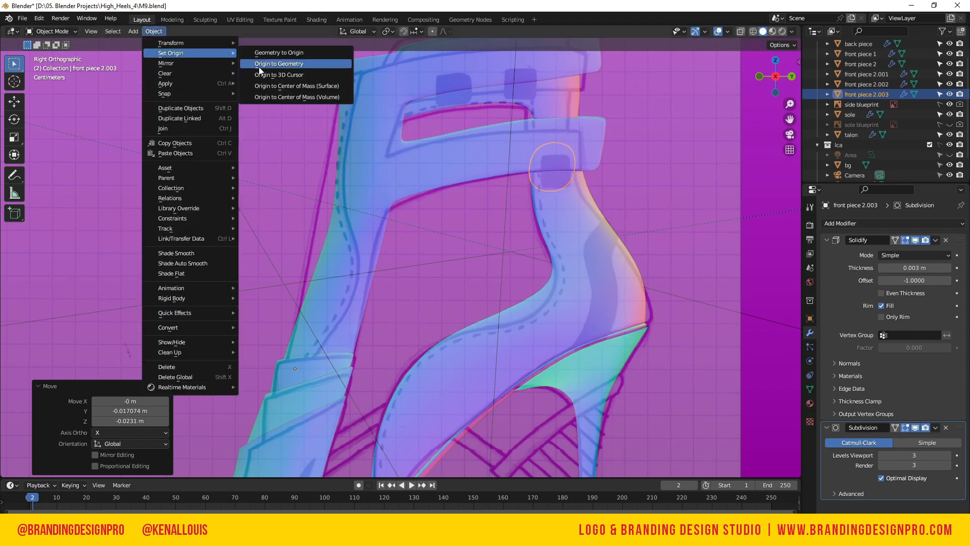
{"action": "left_click", "coordinate": [299, 64]}
{"action": "key", "text": "s"}
{"action": "left_click", "coordinate": [652, 200]}
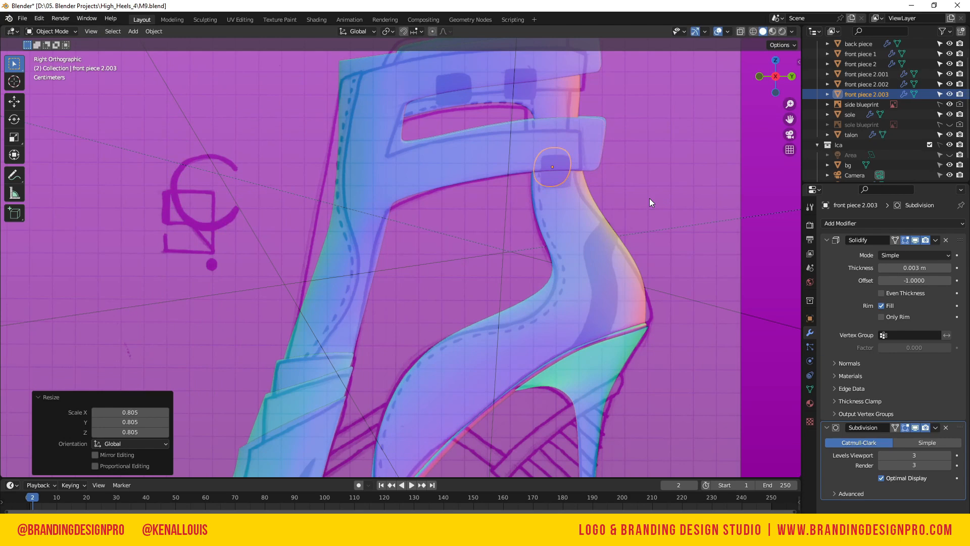
- Open the small piece's mesh for editing in the right orthographic view
{"action": "left_click_drag", "start_coordinate": [776, 76], "coordinate": [768, 77]}
{"action": "left_click", "coordinate": [777, 77]}
{"action": "key", "text": "Tab"}
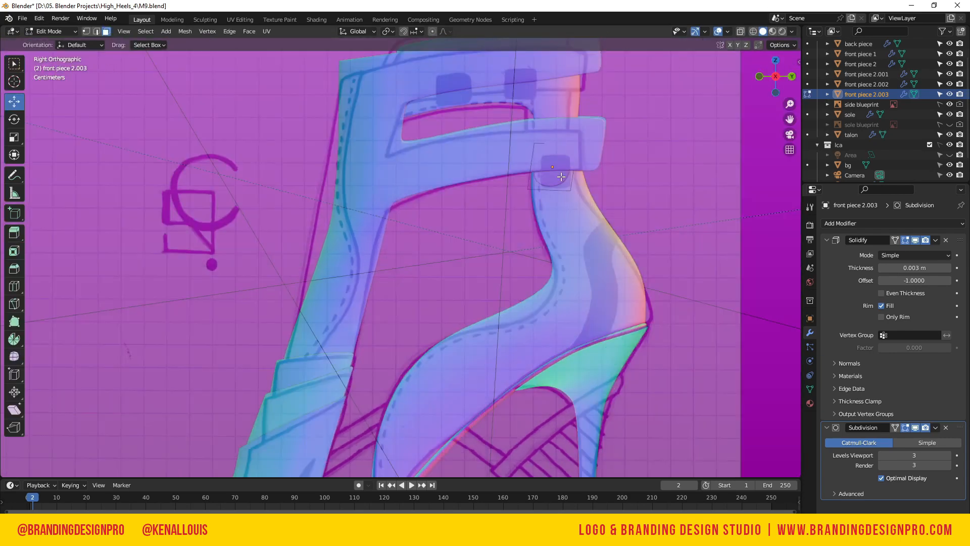
{"action": "key", "text": "ctrl+r"}
{"action": "scroll", "coordinate": [561, 177], "scroll_direction": "up", "scroll_amount": 3}
{"action": "scroll", "coordinate": [561, 176], "scroll_direction": "down", "scroll_amount": 4}
{"action": "scroll", "coordinate": [561, 177], "scroll_direction": "up", "scroll_amount": 1}
{"action": "left_click", "coordinate": [560, 176]}
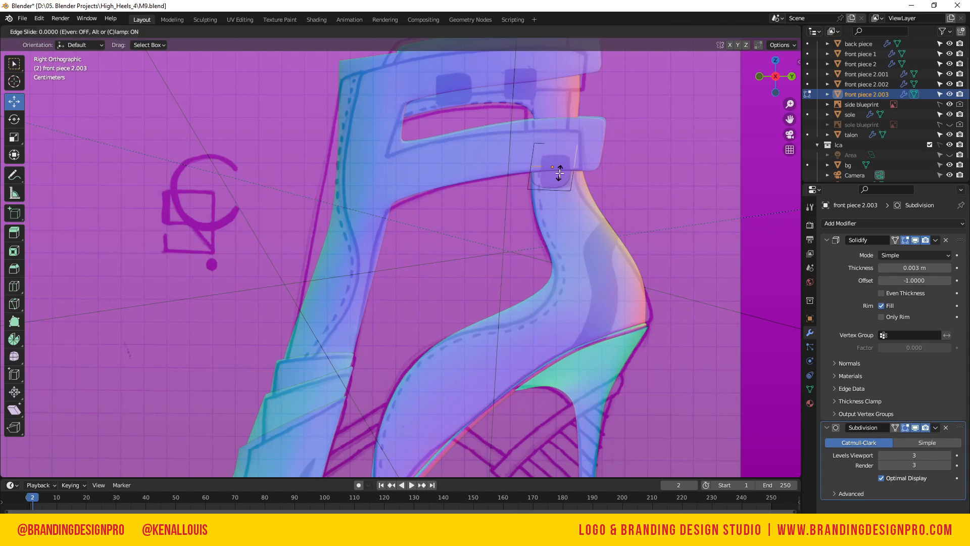
{"action": "right_click", "coordinate": [559, 174]}
{"action": "key", "text": "g"}
{"action": "key", "text": "g"}
{"action": "right_click", "coordinate": [559, 171]}
{"action": "key", "text": "ctrl+z"}
{"action": "key", "text": "3"}
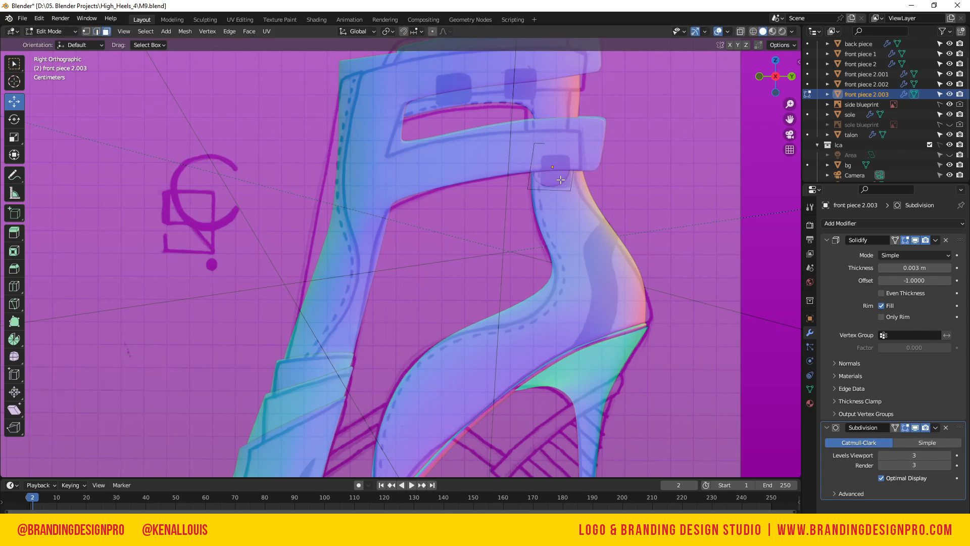
- Add two evenly spaced horizontal edge loops across the small piece
{"action": "key", "text": "ctrl+r"}
{"action": "scroll", "coordinate": [560, 179], "scroll_direction": "up", "scroll_amount": 1}
{"action": "left_click", "coordinate": [561, 180]}
{"action": "right_click", "coordinate": [560, 179]}
{"action": "key", "text": "s"}
{"action": "key", "text": "z"}
{"action": "right_click", "coordinate": [568, 187]}
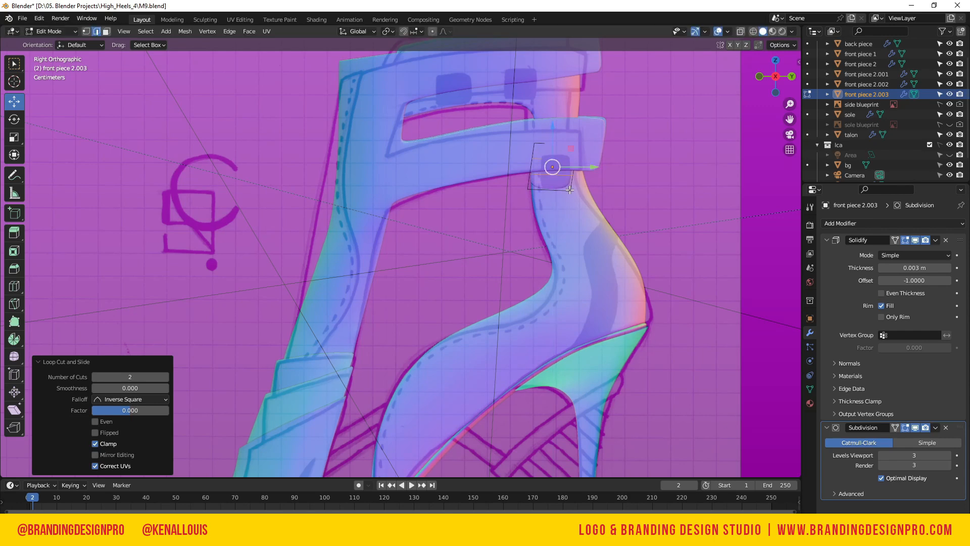
- Add two evenly spaced vertical edge loops to the small piece
{"action": "key", "text": "ctrl+r"}
{"action": "scroll", "coordinate": [551, 179], "scroll_direction": "up", "scroll_amount": 1}
{"action": "left_click", "coordinate": [551, 179]}
{"action": "right_click", "coordinate": [551, 179]}
- Slide the two vertical loops outward to the piece's front and rear edges, by factors of about 0.68 and -0.75
{"action": "left_click", "coordinate": [537, 181]}
{"action": "left_click", "coordinate": [542, 183]}
{"action": "key", "text": "g"}
{"action": "key", "text": "g"}
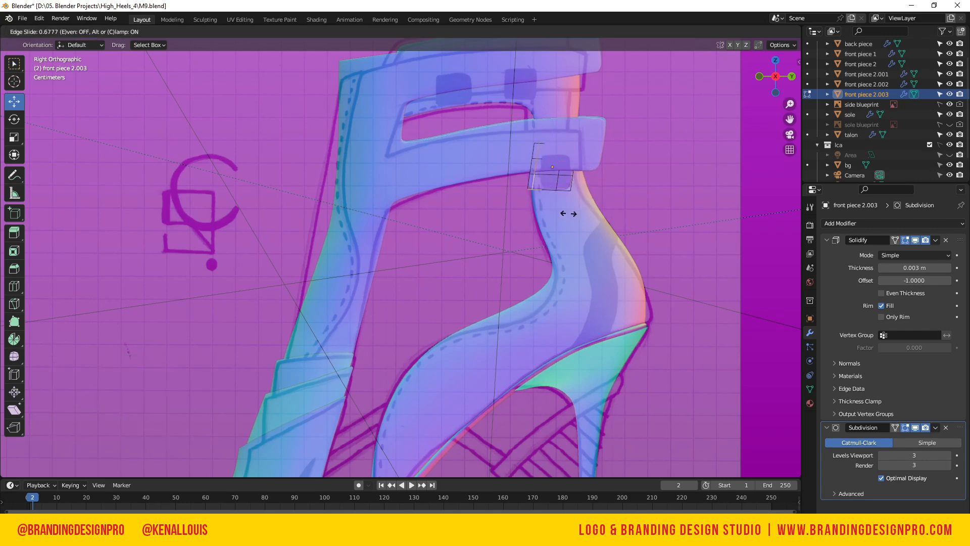
{"action": "left_click", "coordinate": [555, 172]}
{"action": "left_click", "coordinate": [556, 178]}
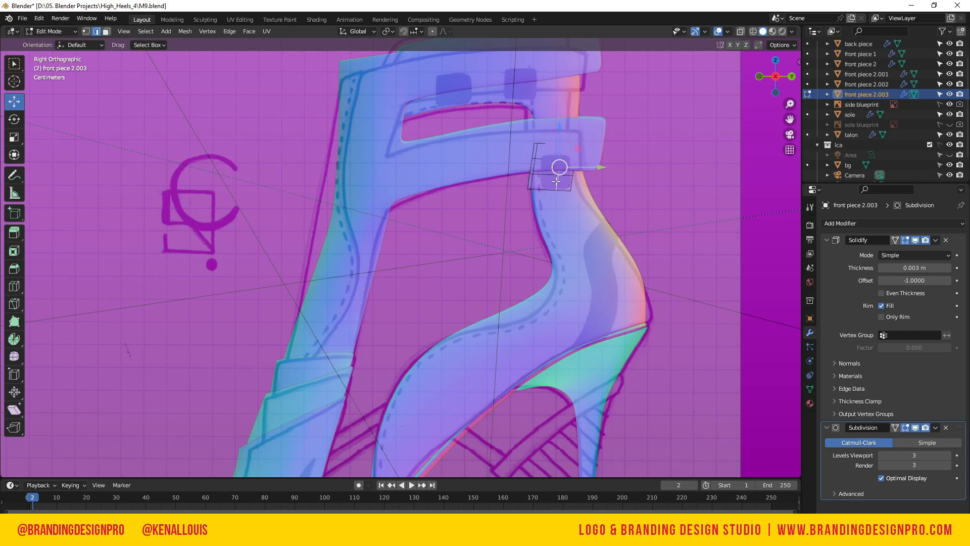
{"action": "key", "text": "g"}
{"action": "key", "text": "g"}
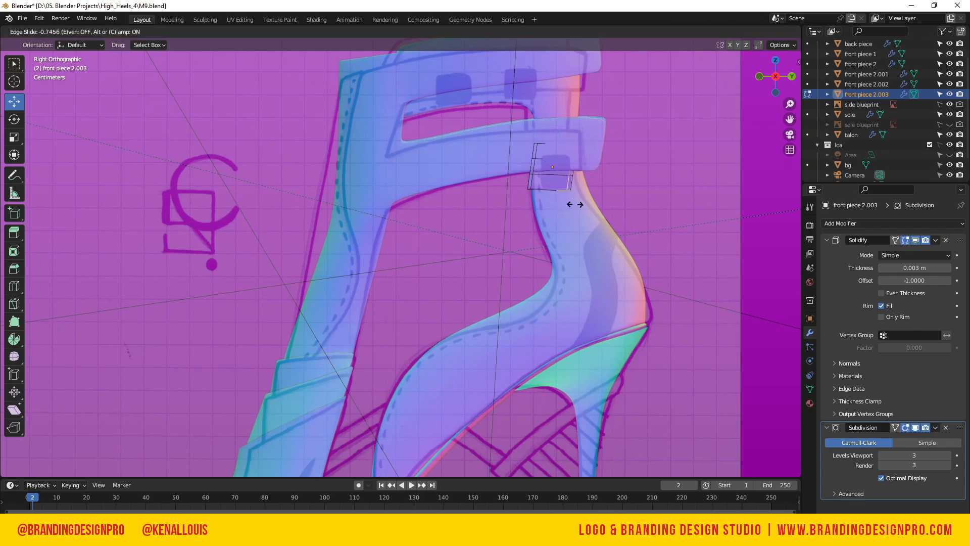
{"action": "left_click", "coordinate": [576, 205]}
- Select the small piece's entire mesh and isolate the object in local view
{"action": "left_click", "coordinate": [542, 166]}
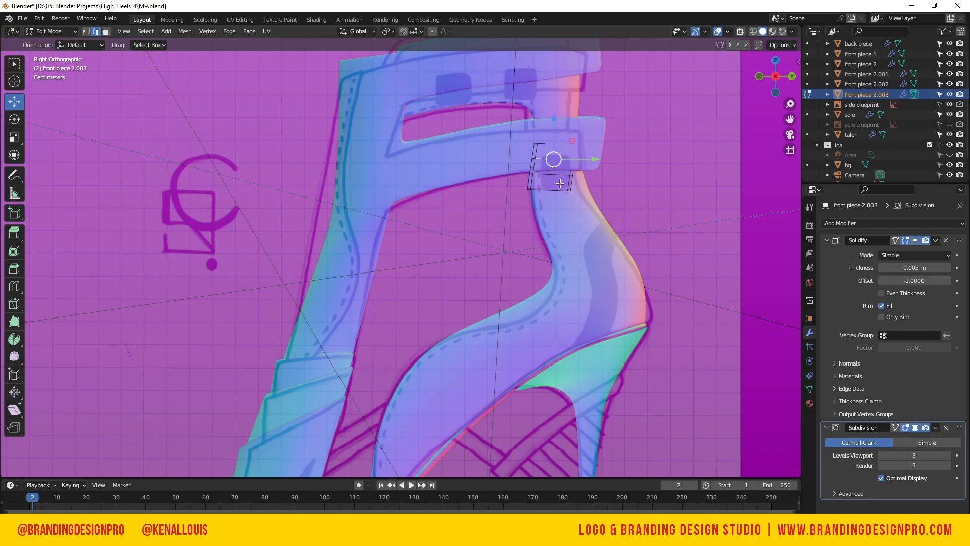
{"action": "key", "text": "a"}
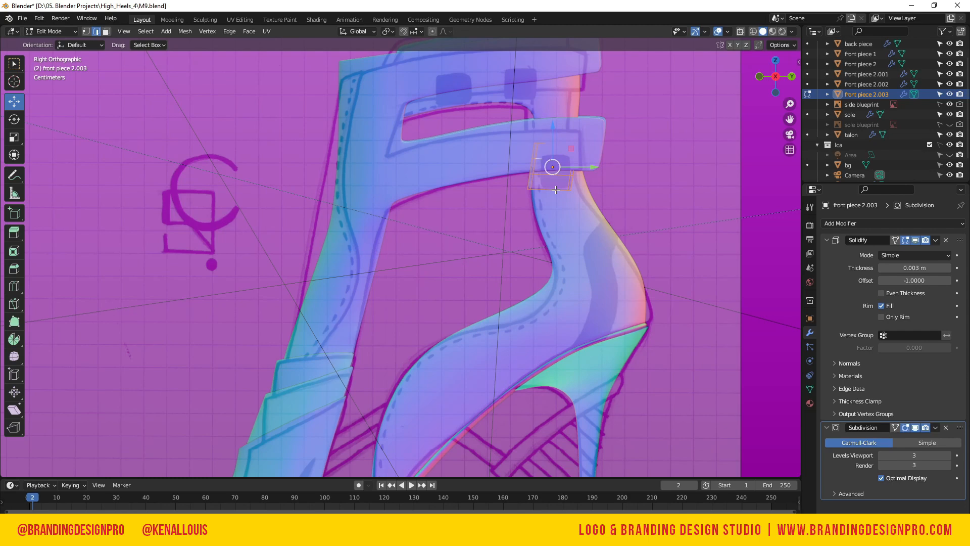
{"action": "key", "text": "KP_Divide"}
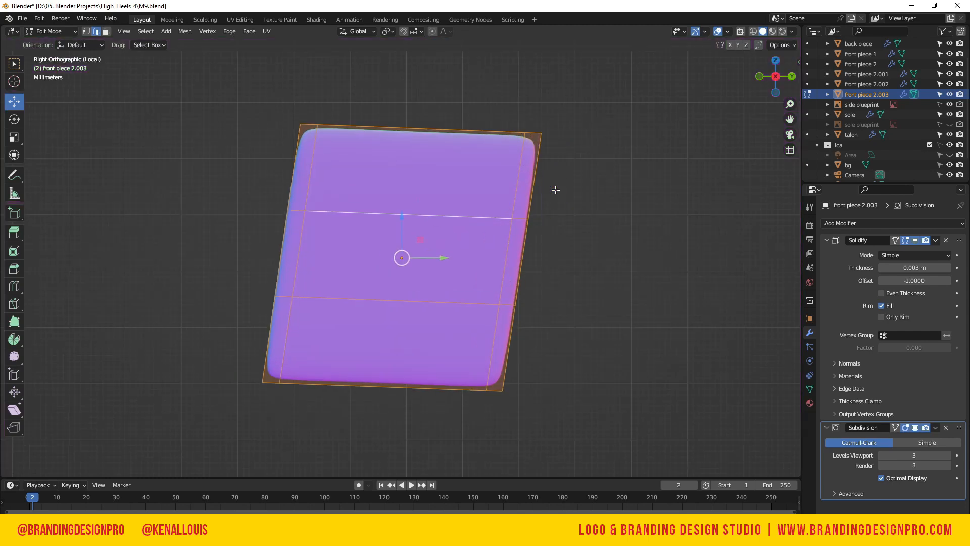
- Turn on X-ray and straighten the small piece's rear edge column by scaling its vertices to 0 along Y
{"action": "key", "text": "alt+z"}
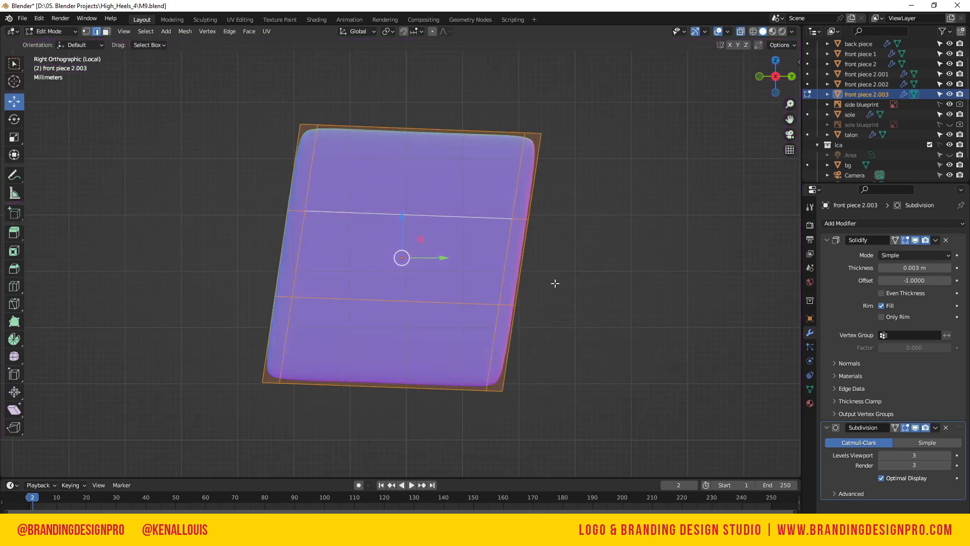
{"action": "key", "text": "alt+a"}
{"action": "key", "text": "1"}
{"action": "left_click_drag", "start_coordinate": [584, 451], "coordinate": [539, 105]}
{"action": "left_click", "coordinate": [504, 391], "text": "alt+shift"}
{"action": "left_click", "coordinate": [502, 390]}
{"action": "left_click", "coordinate": [513, 327], "text": "alt"}
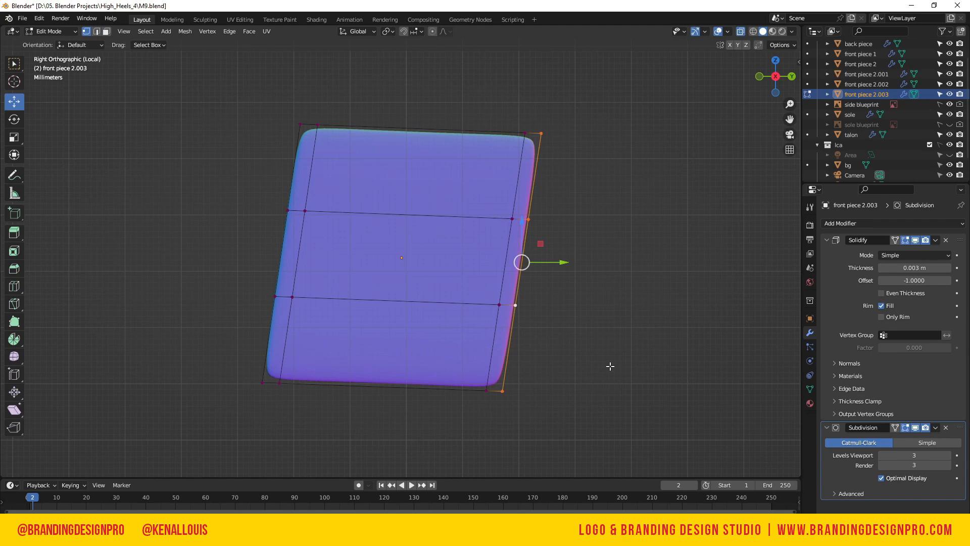
{"action": "key", "text": "s"}
{"action": "key", "text": "y"}
{"action": "key", "text": "0"}
{"action": "key", "text": "Return"}
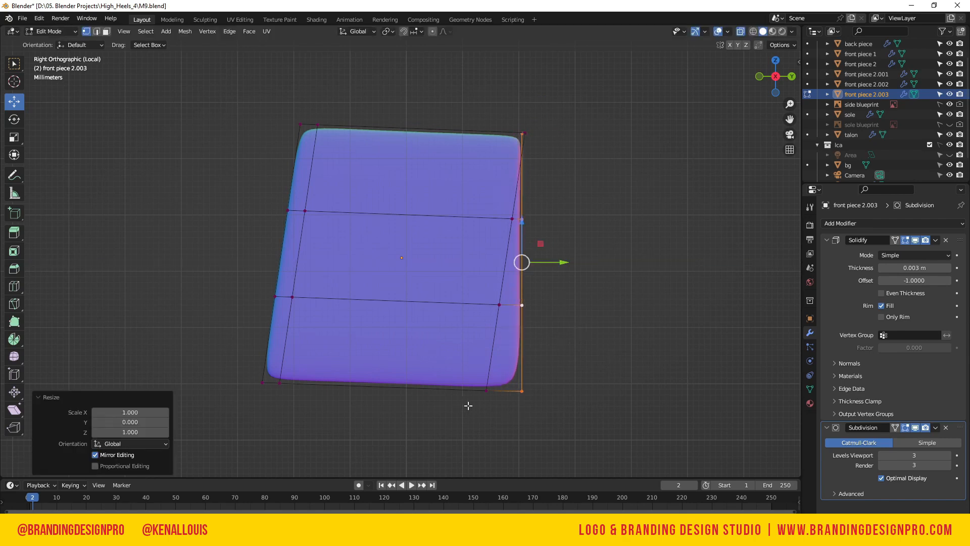
- Straighten the vertical loop just inside the rear edge by scaling it to 0 along Y
{"action": "left_click", "coordinate": [487, 389], "text": "alt"}
{"action": "left_click", "coordinate": [486, 379]}
{"action": "left_click", "coordinate": [499, 304], "text": "alt"}
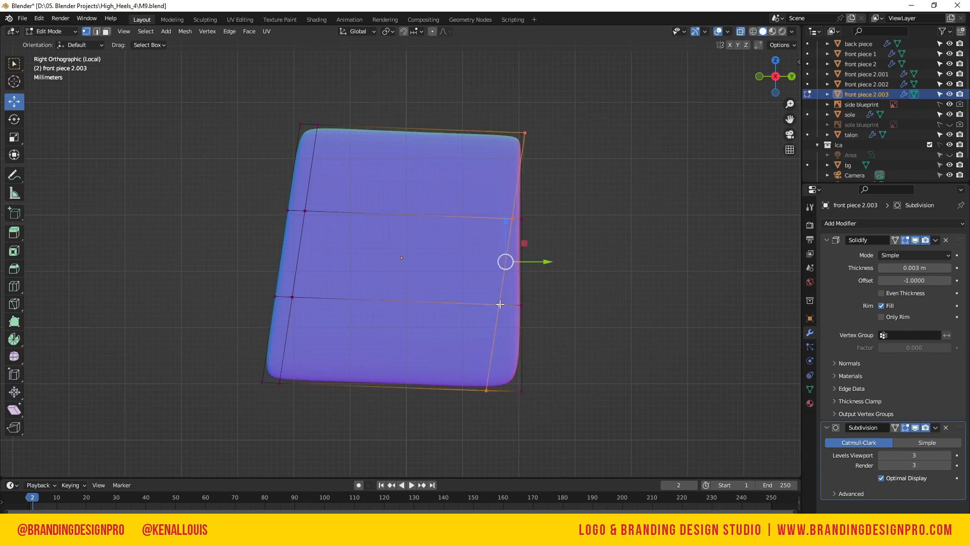
{"action": "key", "text": "s"}
{"action": "key", "text": "y"}
{"action": "key", "text": "0"}
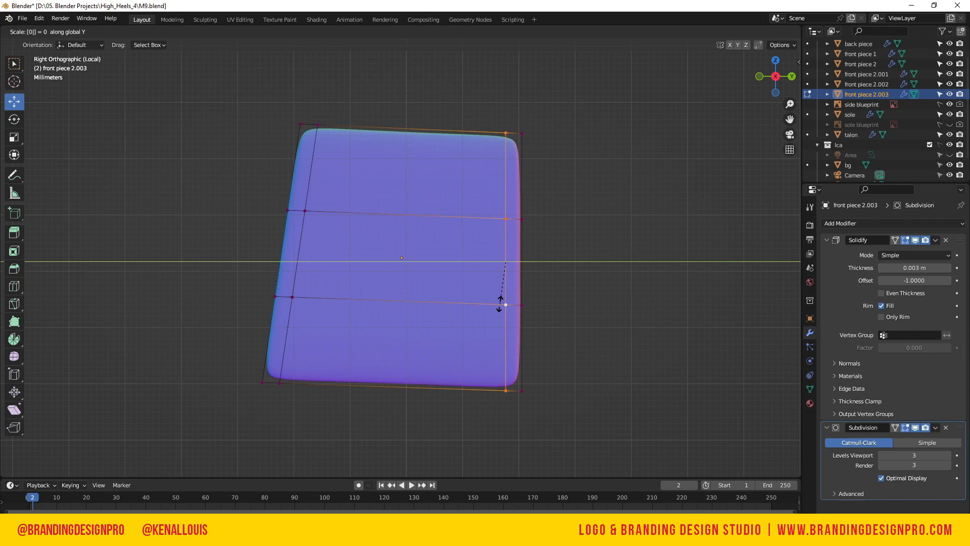
{"action": "key", "text": "Return"}
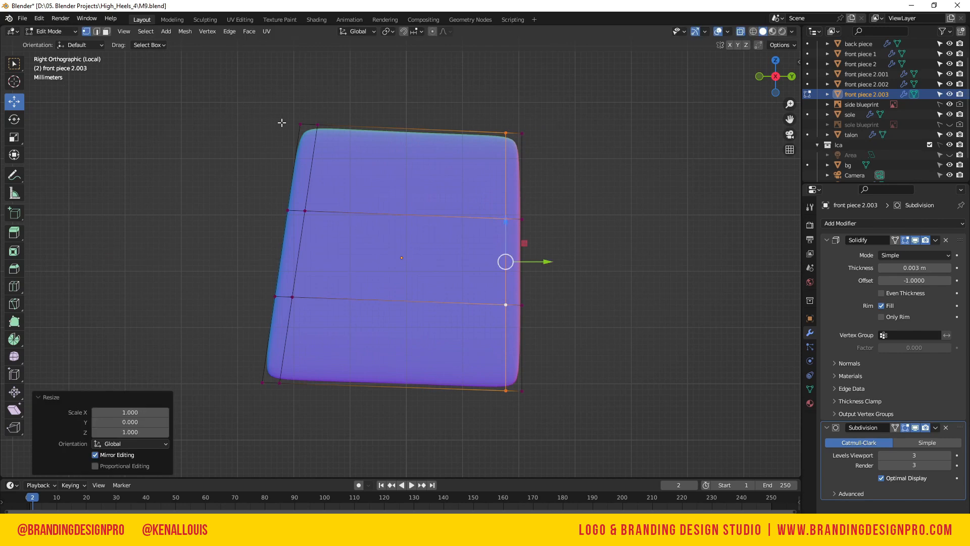
- Flatten the front edge column of vertices to 0 along Y and shift it slightly outward along Y
{"action": "left_click", "coordinate": [300, 121]}
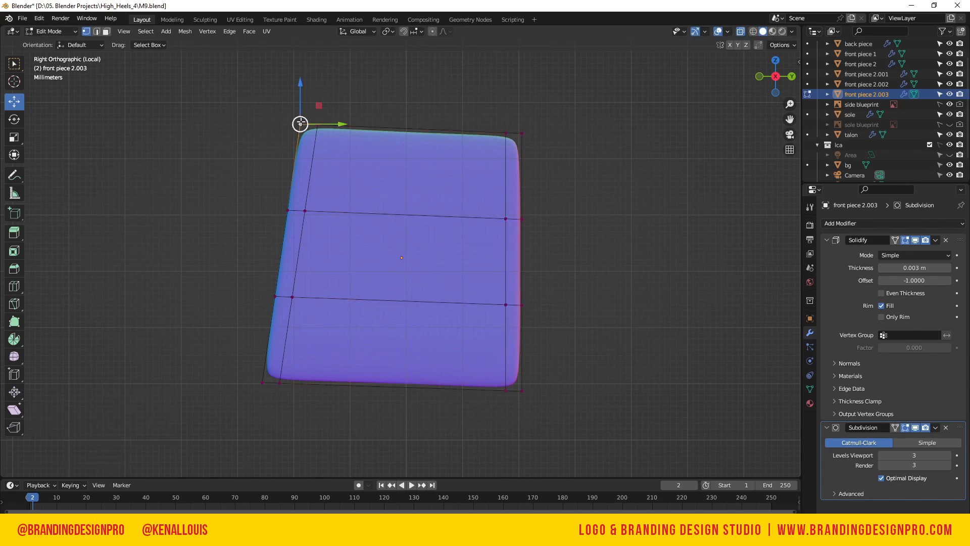
{"action": "left_click", "coordinate": [263, 380], "text": "ctrl"}
{"action": "key", "text": "s"}
{"action": "key", "text": "y"}
{"action": "key", "text": "0"}
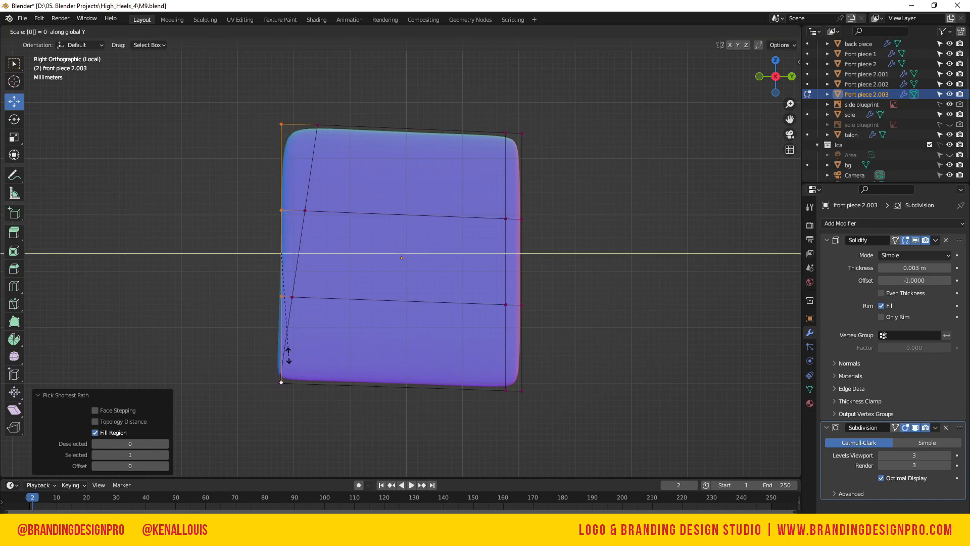
{"action": "key", "text": "Return"}
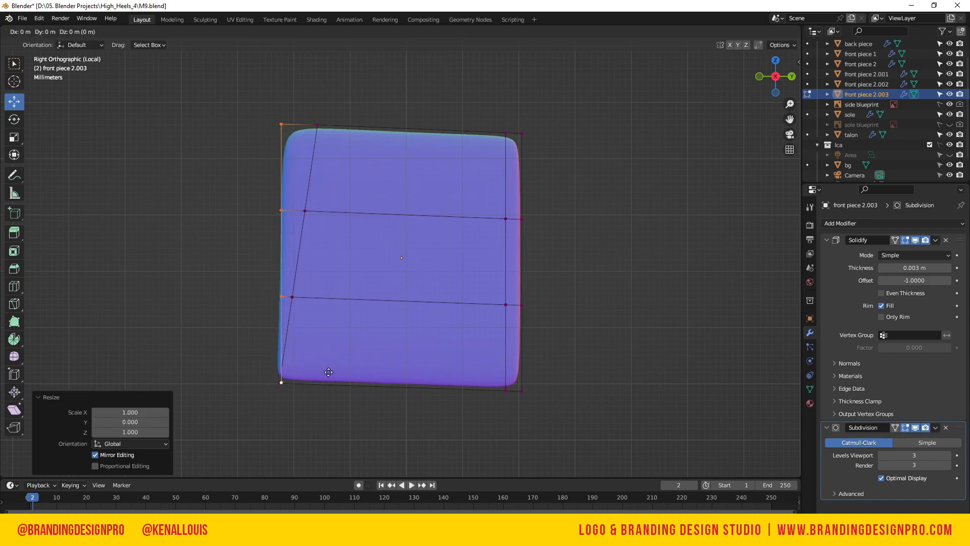
{"action": "key", "text": "g"}
{"action": "key", "text": "y"}
{"action": "left_click", "coordinate": [288, 374]}
{"action": "left_click", "coordinate": [283, 387]}
{"action": "left_click", "coordinate": [322, 126], "text": "alt+shift"}
{"action": "key", "text": "s"}
{"action": "key", "text": "y"}
{"action": "key", "text": "0"}
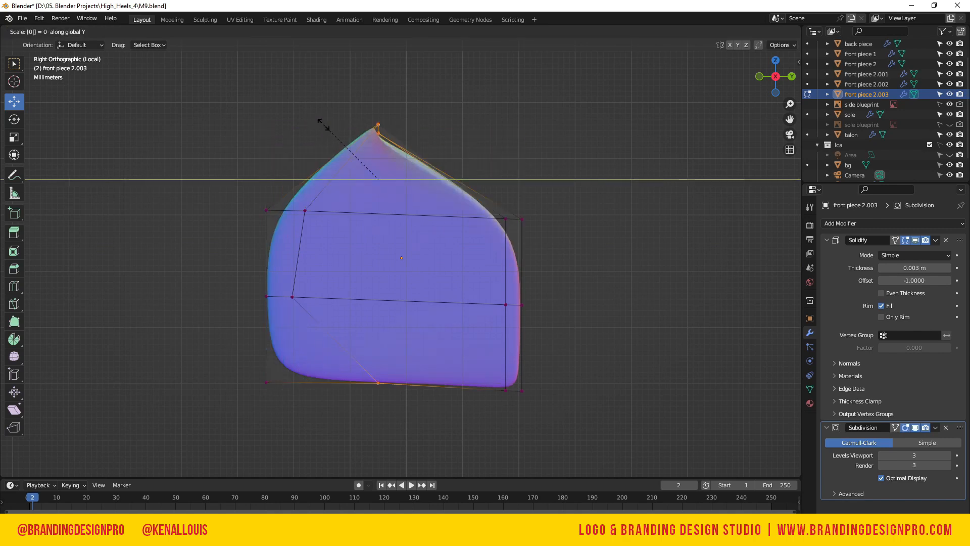
{"action": "key", "text": "Return"}
- Straighten the vertical loop just inside the front edge by scaling it to 0 along Y
{"action": "left_click", "coordinate": [305, 211]}
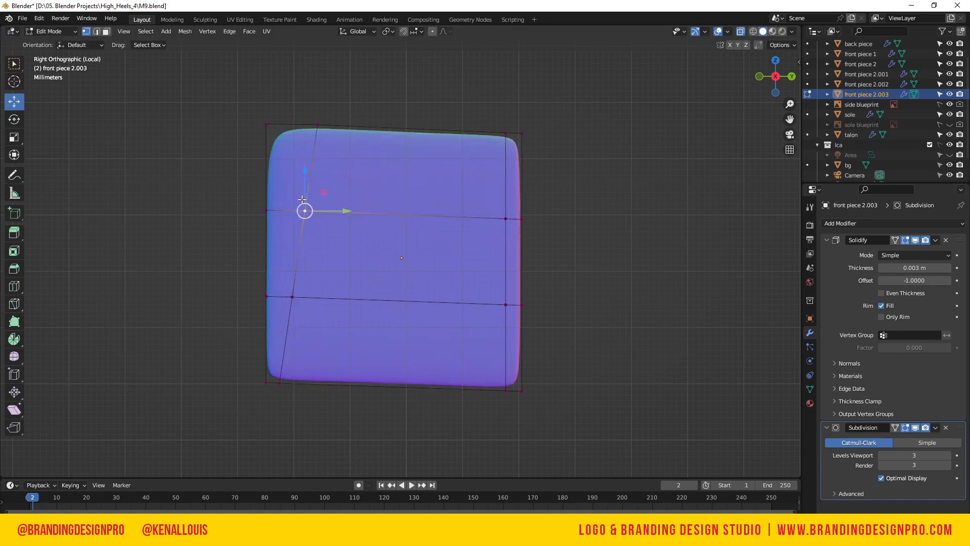
{"action": "left_click", "coordinate": [296, 281], "text": "alt"}
{"action": "key", "text": "s"}
{"action": "key", "text": "y"}
{"action": "key", "text": "0"}
{"action": "key", "text": "Return"}
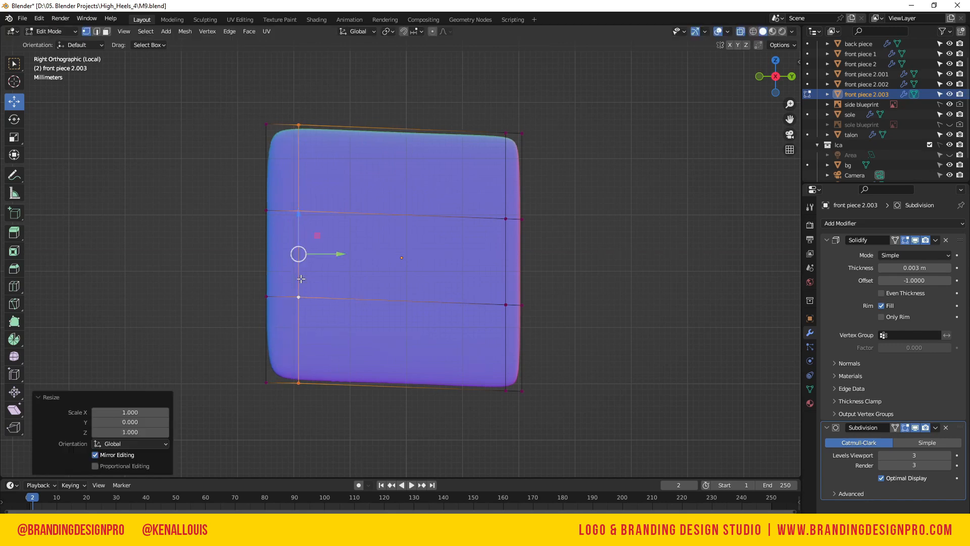
- Level the top edge row and the upper horizontal loop by scaling each to 0 along Z
{"action": "left_click", "coordinate": [210, 115], "text": "alt"}
{"action": "key", "text": "s"}
{"action": "key", "text": "z"}
{"action": "key", "text": "0"}
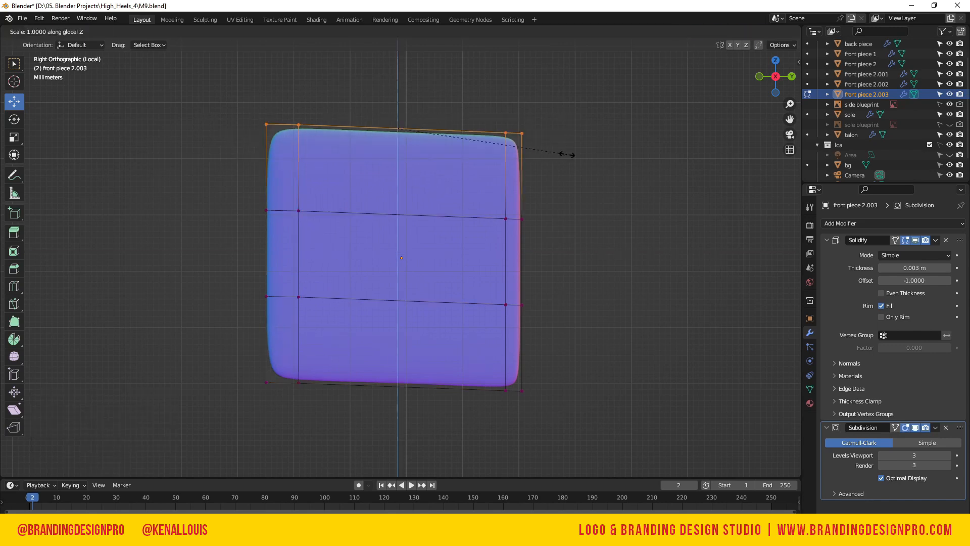
{"action": "key", "text": "Return"}
{"action": "left_click", "coordinate": [514, 219], "text": "alt"}
{"action": "key", "text": "s"}
{"action": "key", "text": "z"}
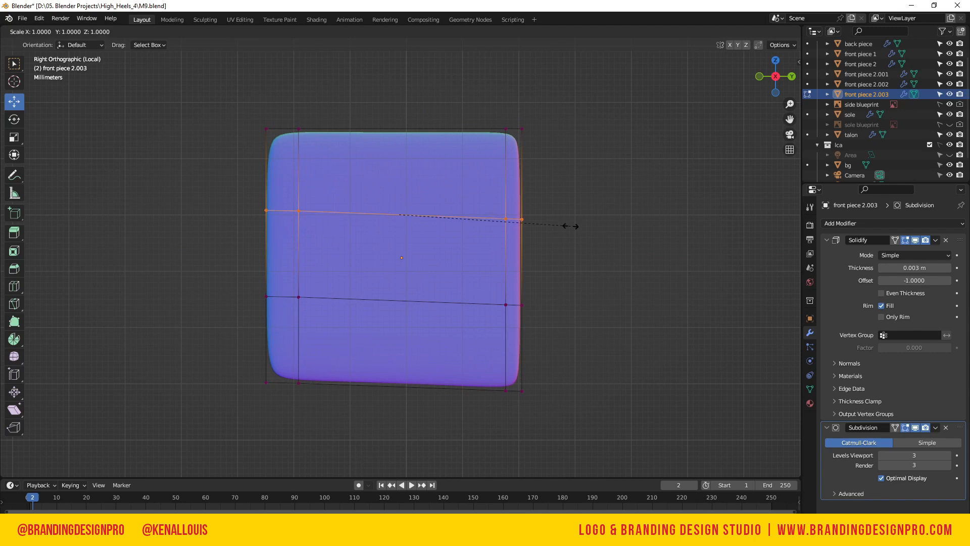
{"action": "key", "text": "0"}
{"action": "key", "text": "Return"}
- Level the lower horizontal loop and the bottom edge row by scaling each to 0 along Z
{"action": "left_click_drag", "start_coordinate": [566, 335], "coordinate": [211, 275]}
{"action": "key", "text": "s"}
{"action": "key", "text": "z"}
{"action": "key", "text": "0"}
{"action": "key", "text": "Return"}
{"action": "left_click_drag", "start_coordinate": [535, 413], "coordinate": [200, 347]}
{"action": "key", "text": "s"}
{"action": "key", "text": "z"}
{"action": "key", "text": "0"}
{"action": "key", "text": "Return"}
{"action": "left_click", "coordinate": [346, 410]}
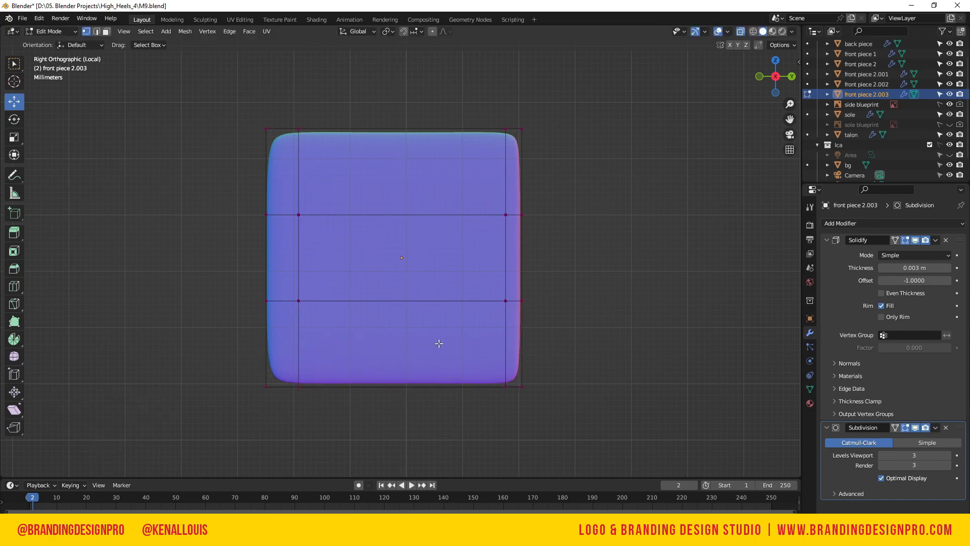
- Slide the rear vertical edge loop closer to the rear edge by a factor of -0.627
{"action": "key", "text": "2"}
{"action": "left_click", "coordinate": [507, 329]}
{"action": "left_click", "coordinate": [506, 277], "text": "alt"}
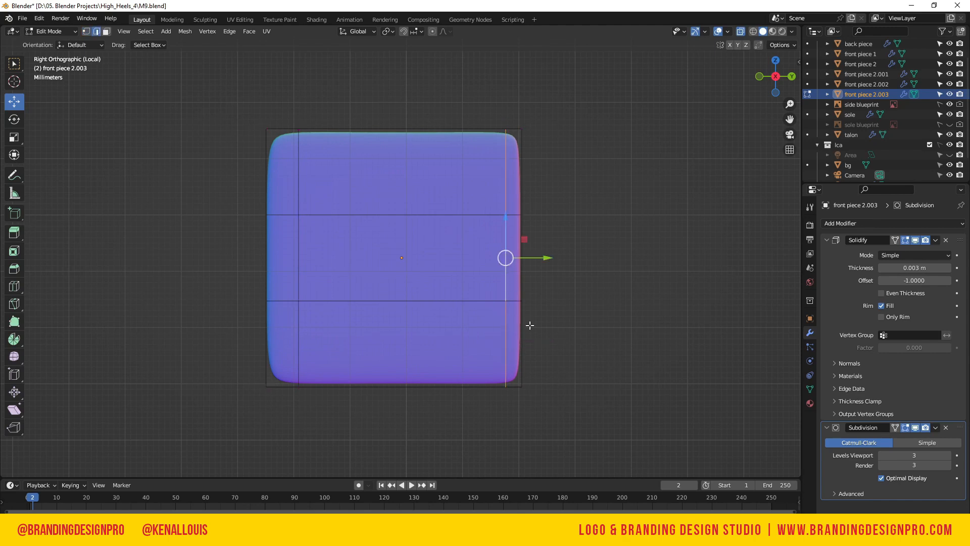
{"action": "key", "text": "g"}
{"action": "key", "text": "g"}
{"action": "left_click", "coordinate": [604, 319]}
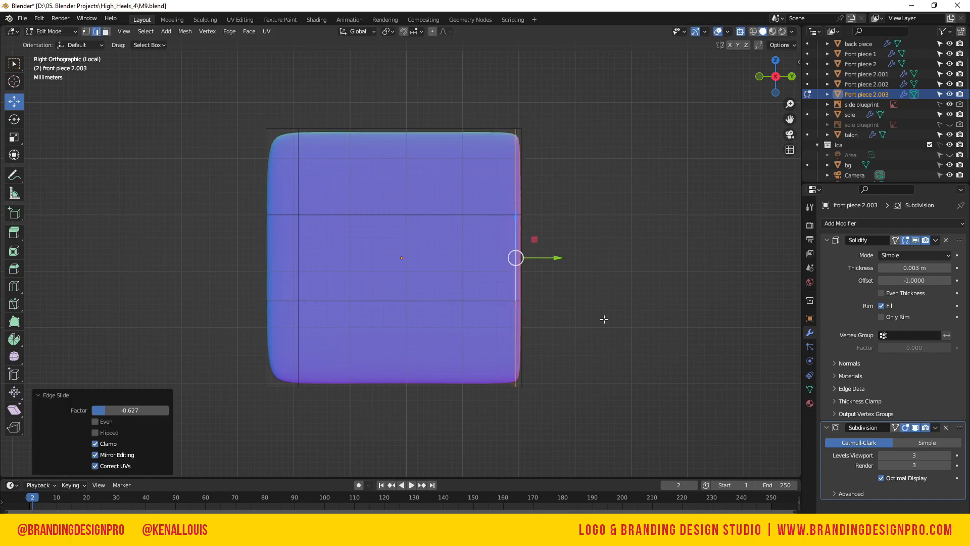
- Slide the front vertical edge loop closer to the front edge by a factor of about 0.82
{"action": "left_click", "coordinate": [296, 353]}
{"action": "left_click", "coordinate": [304, 275], "text": "alt"}
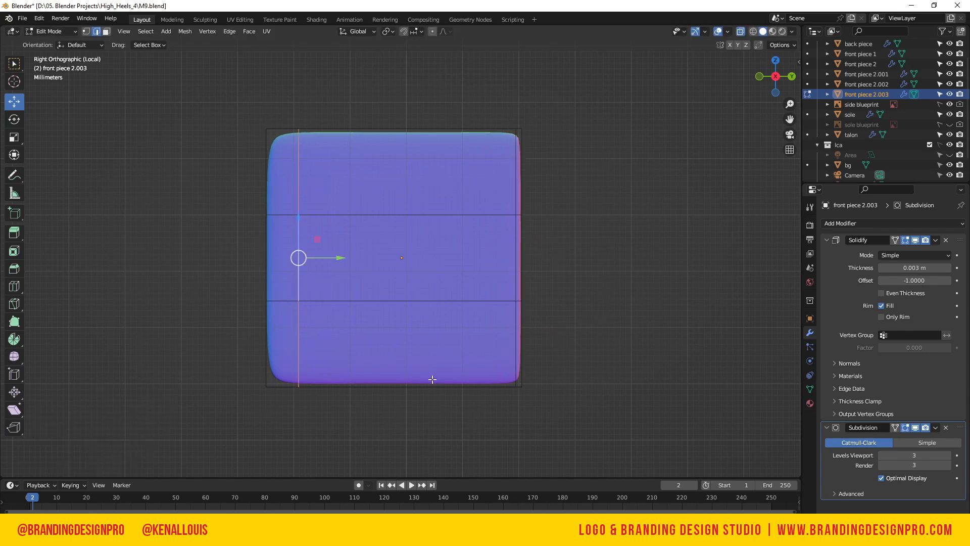
{"action": "key", "text": "g"}
{"action": "key", "text": "g"}
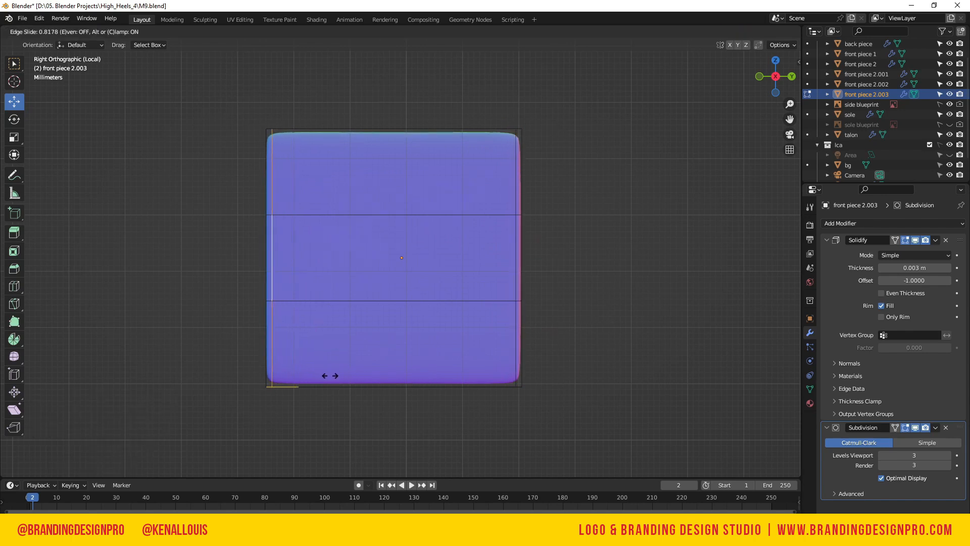
{"action": "left_click", "coordinate": [326, 376]}
- Add horizontal loop cuts near the top and bottom edges of the piece, slid by factors of 0.779 and -0.767
{"action": "left_click", "coordinate": [387, 191], "text": "alt"}
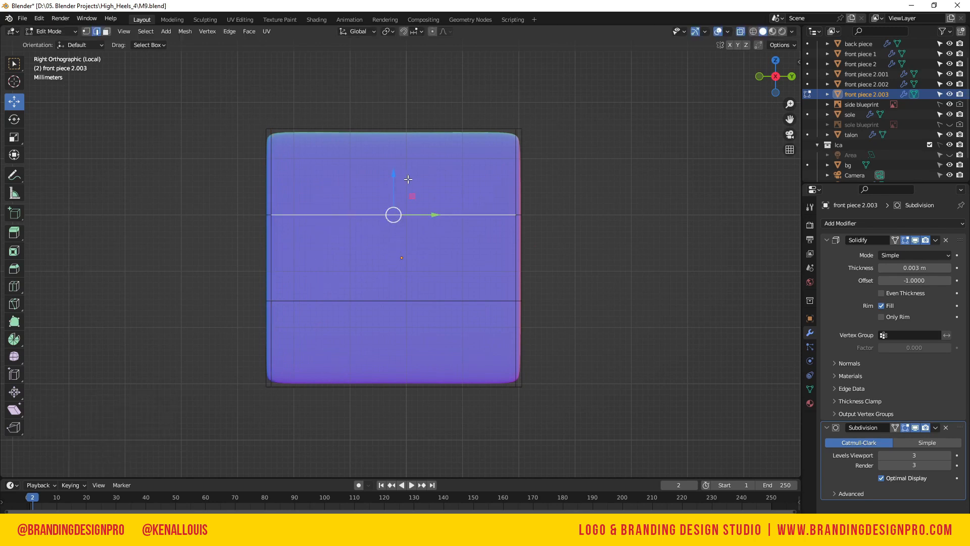
{"action": "key", "text": "g"}
{"action": "key", "text": "g"}
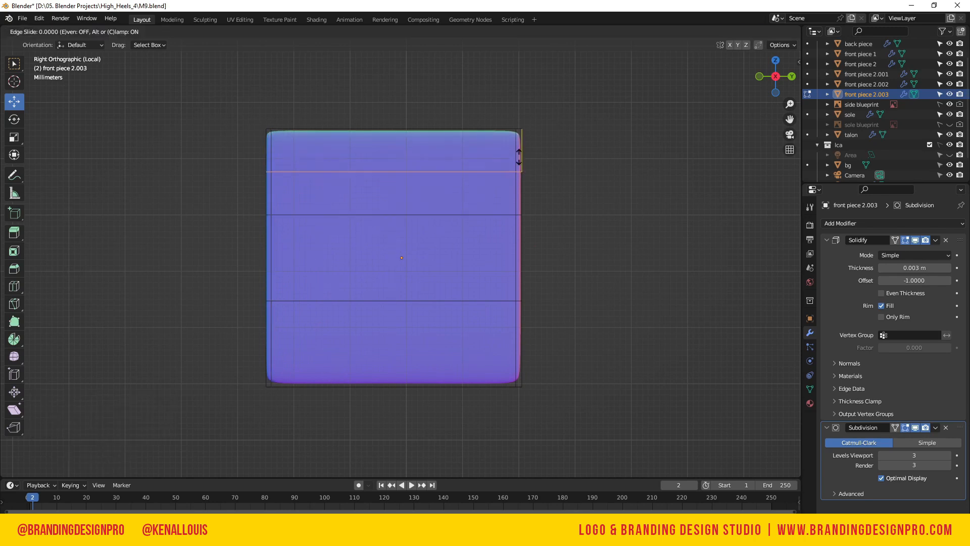
{"action": "left_click", "coordinate": [519, 121]}
{"action": "key", "text": "ctrl+r"}
{"action": "left_click", "coordinate": [522, 384]}
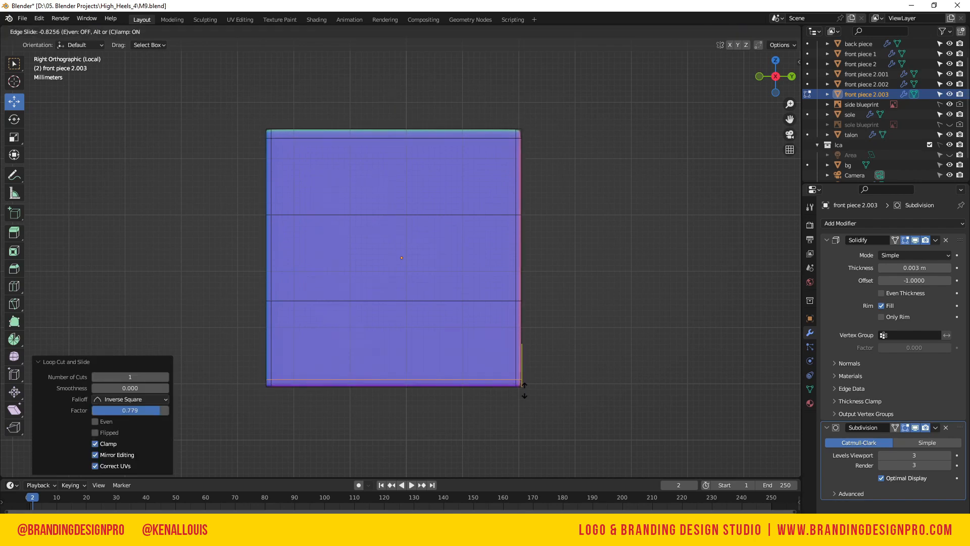
{"action": "left_click", "coordinate": [522, 392]}
- Return from local view to the whole boot in right view, leave Edit Mode, and show the side blueprint
{"action": "left_click_drag", "start_coordinate": [774, 77], "coordinate": [757, 75]}
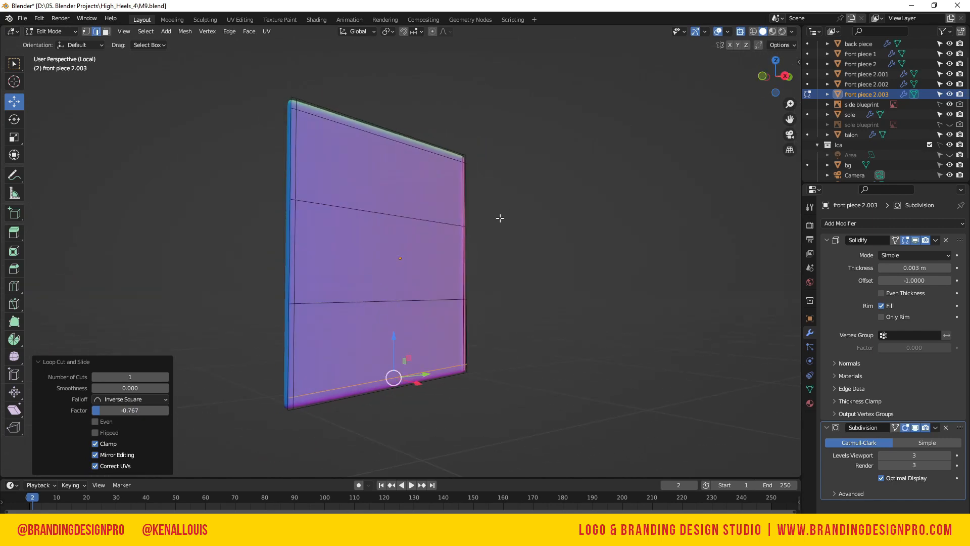
{"action": "key", "text": "KP_3"}
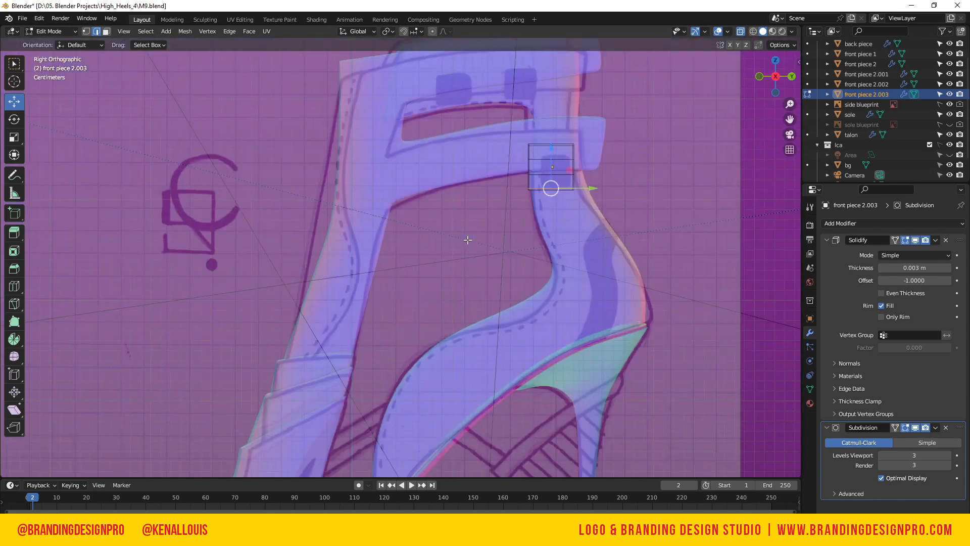
{"action": "key", "text": "Tab"}
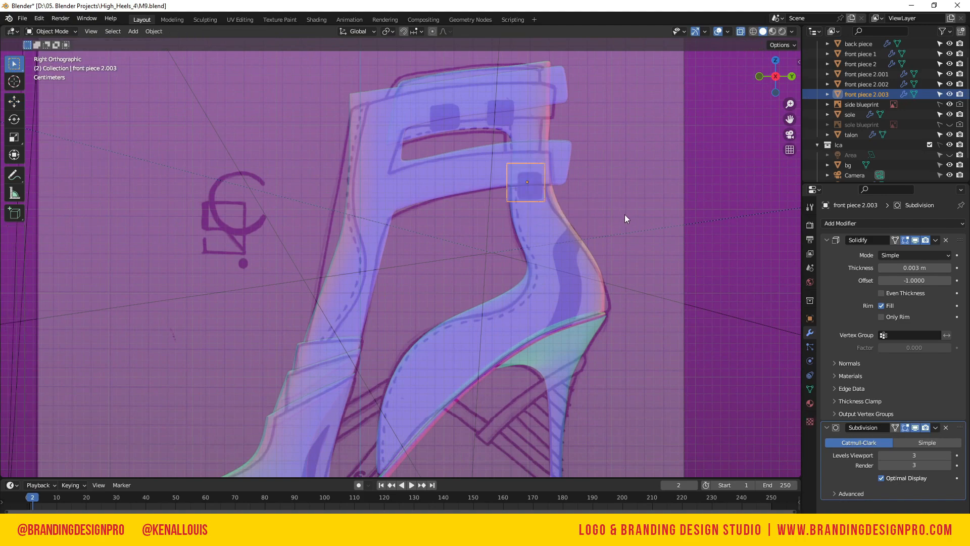
{"action": "scroll", "coordinate": [621, 210], "scroll_direction": "up", "scroll_amount": 2}
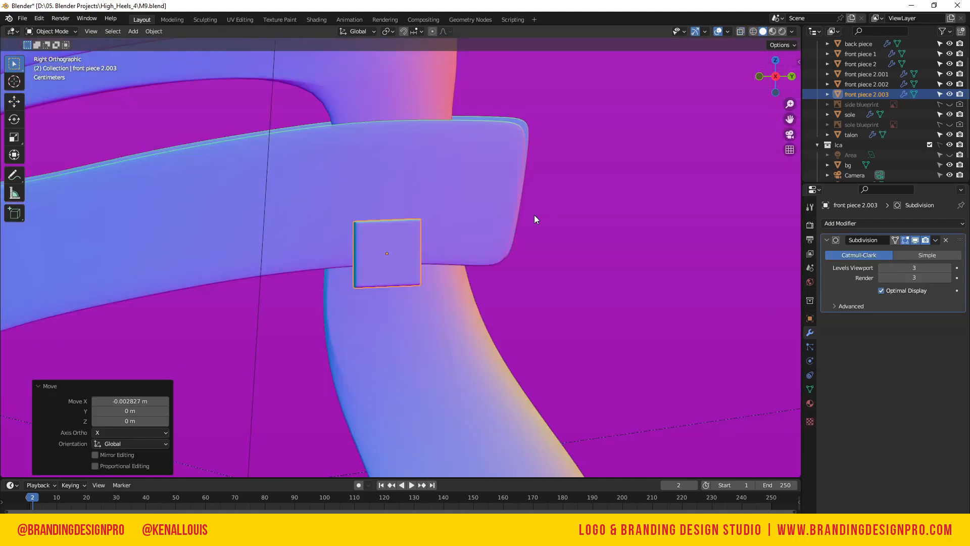
{"action": "scroll", "coordinate": [433, 187], "scroll_direction": "down", "scroll_amount": 3}
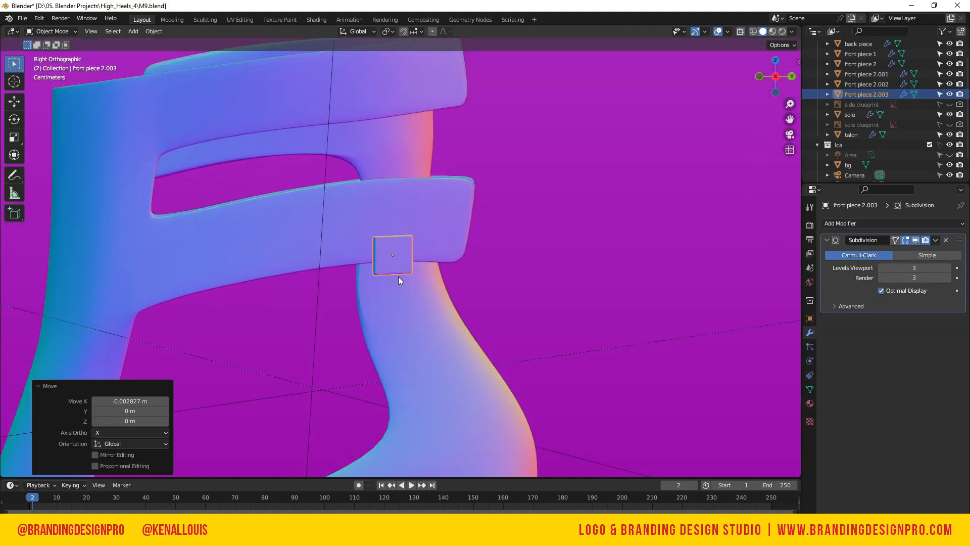
{"action": "scroll", "coordinate": [399, 278], "scroll_direction": "down", "scroll_amount": 2}
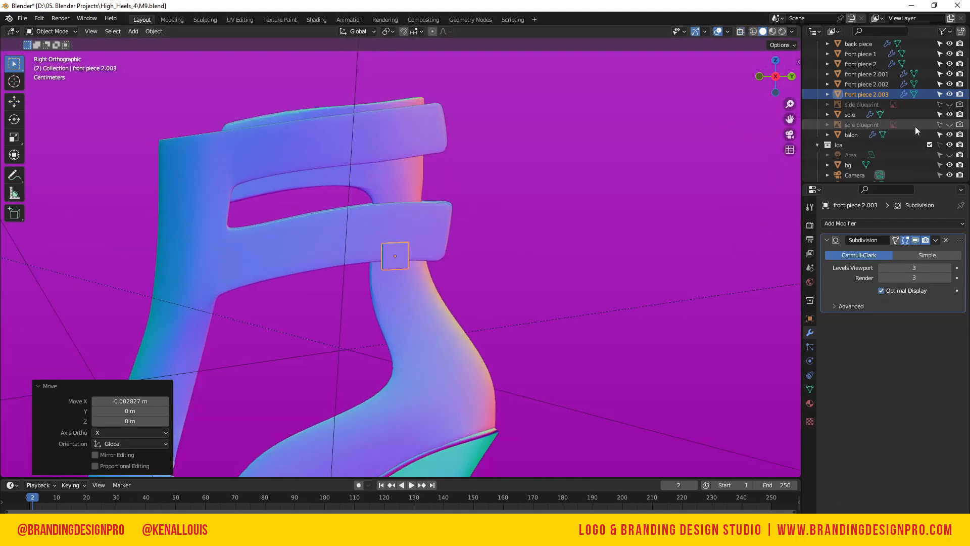
{"action": "left_click", "coordinate": [949, 104]}
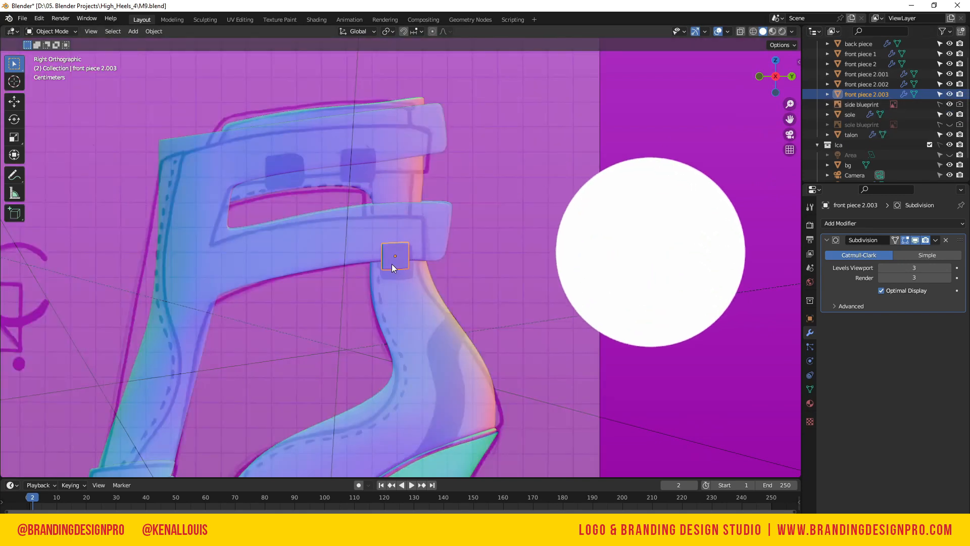
- Undo a linked duplicate of the small square piece and duplicate it as an independent copy instead
{"action": "key", "text": "shift+d"}
{"action": "right_click", "coordinate": [359, 169]}
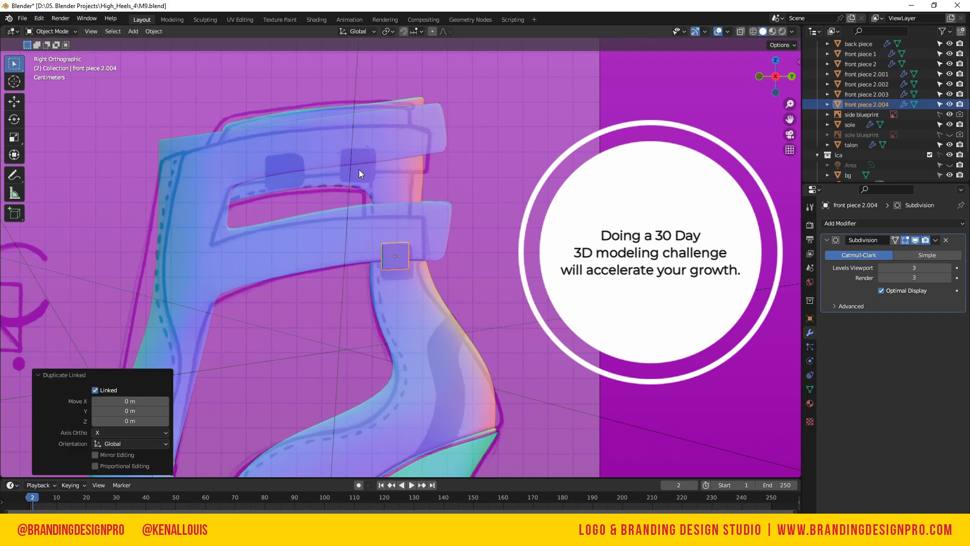
{"action": "key", "text": "ctrl+z"}
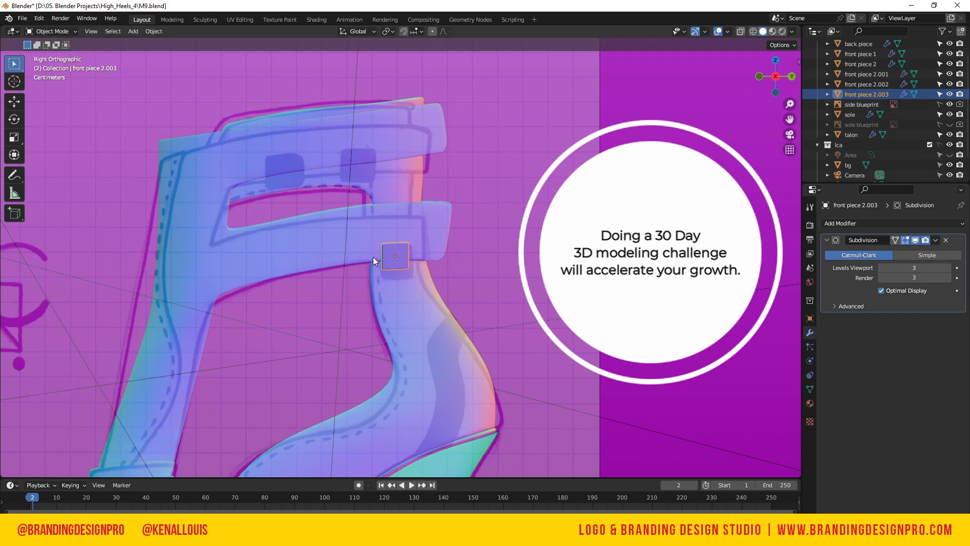
{"action": "key", "text": "shift+d"}
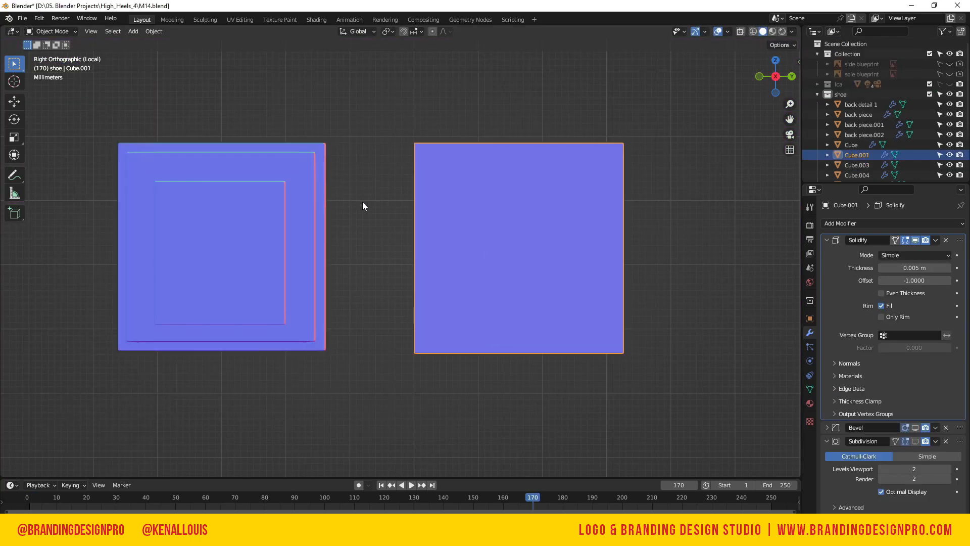
- Select the layered square piece and examine its stacked levels in perspective beside the plain square
{"action": "left_click", "coordinate": [269, 180]}
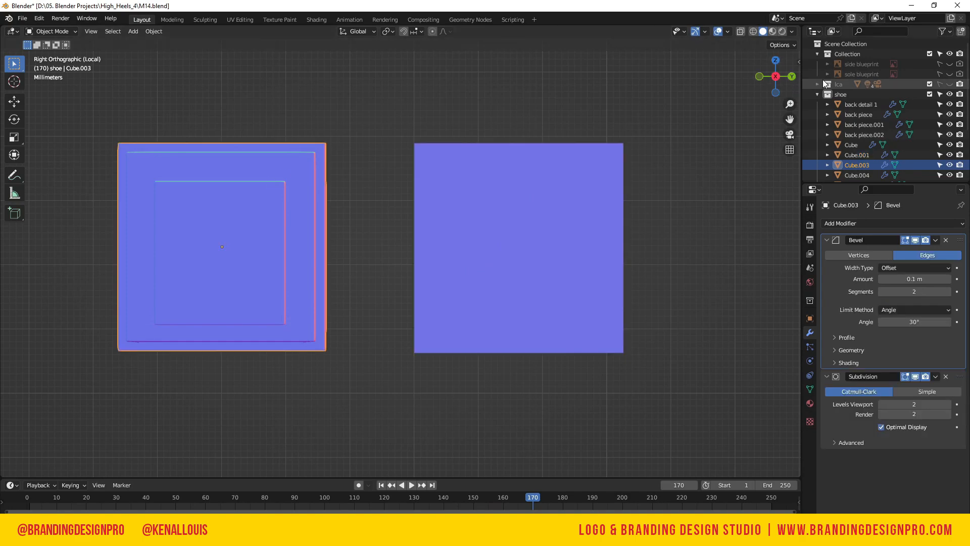
{"action": "left_click_drag", "start_coordinate": [797, 76], "coordinate": [839, 76]}
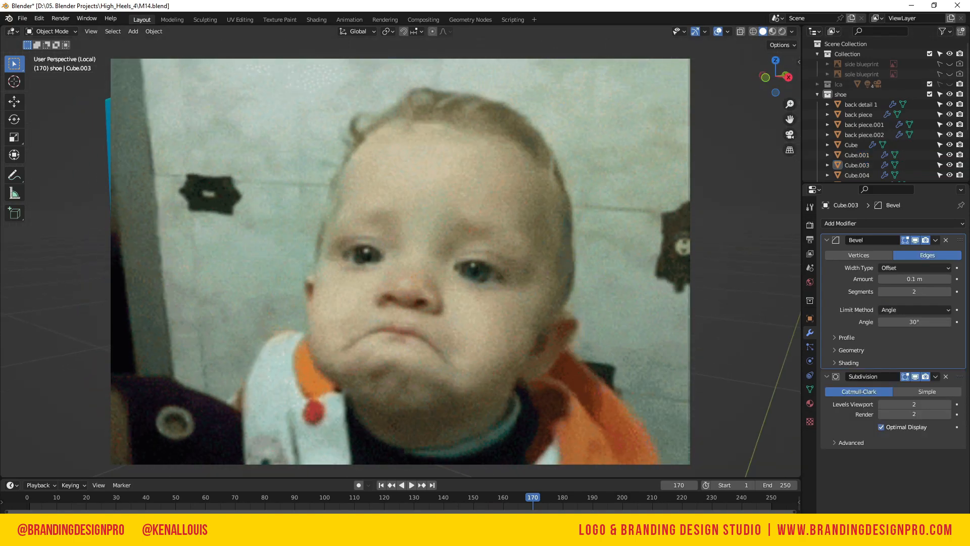
{"action": "left_click_drag", "start_coordinate": [764, 78], "coordinate": [405, 118]}
{"action": "left_click", "coordinate": [430, 143]}
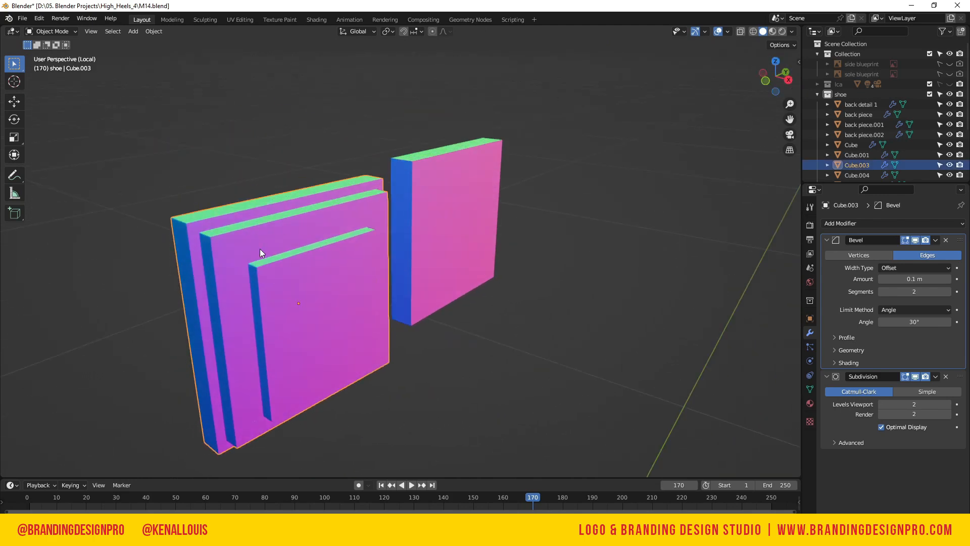
- Select the plain square beside the layered piece and apply its Solidify modifier
{"action": "left_click_drag", "start_coordinate": [762, 87], "coordinate": [466, 194]}
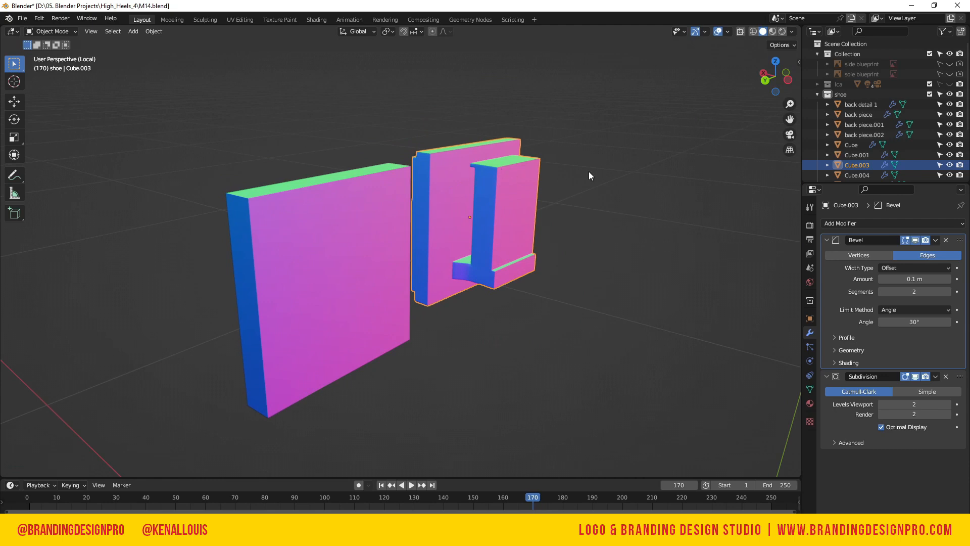
{"action": "left_click_drag", "start_coordinate": [773, 79], "coordinate": [565, 81]}
{"action": "left_click_drag", "start_coordinate": [776, 76], "coordinate": [830, 57]}
{"action": "left_click", "coordinate": [475, 303]}
{"action": "left_click_drag", "start_coordinate": [770, 73], "coordinate": [821, 94]}
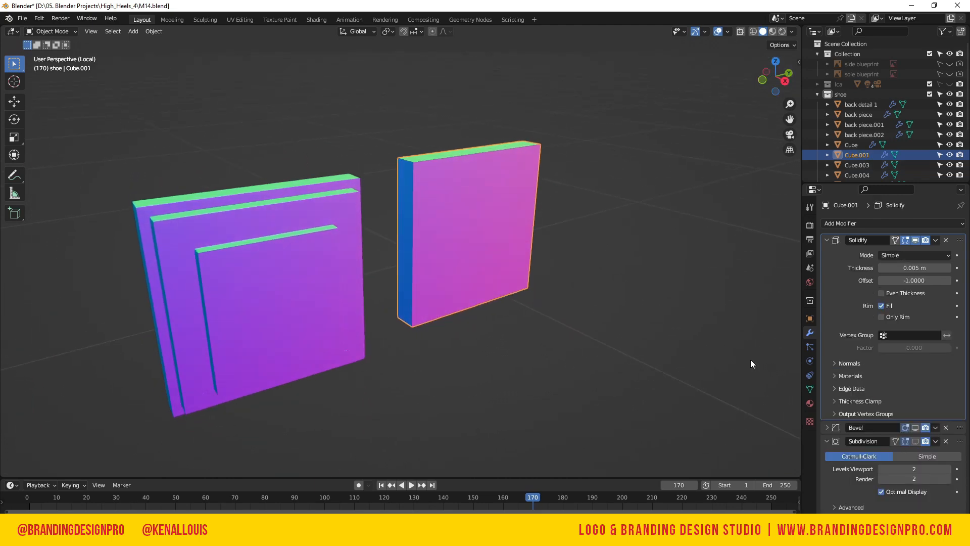
{"action": "left_click", "coordinate": [908, 269]}
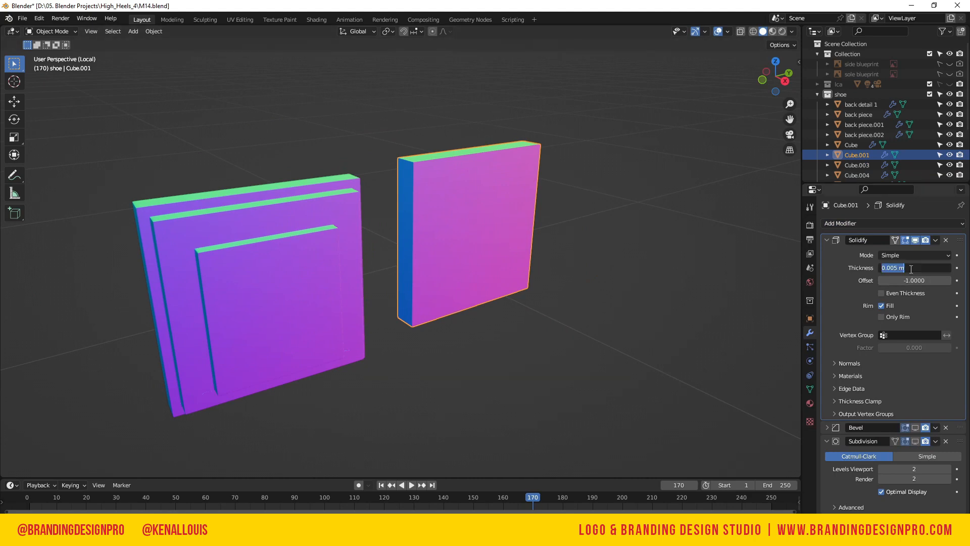
{"action": "left_click", "coordinate": [534, 243]}
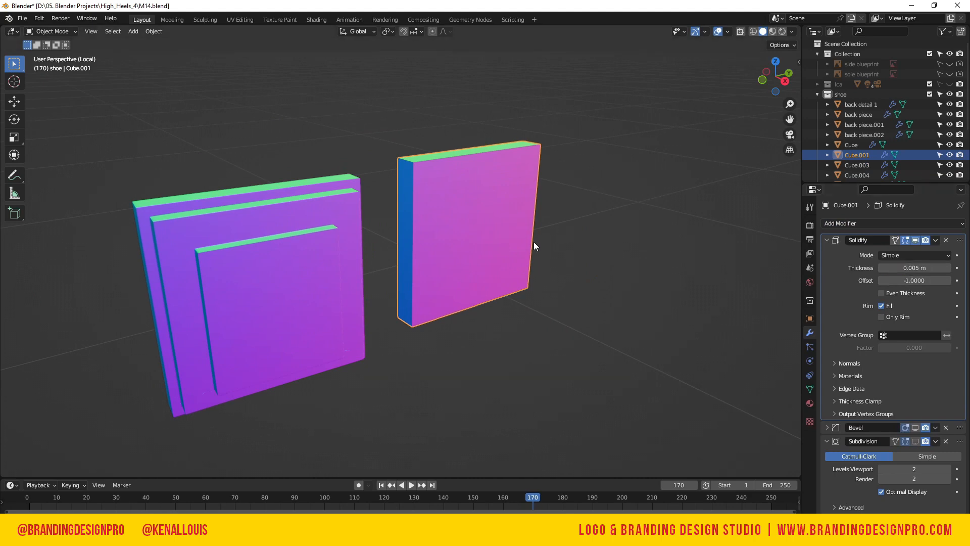
{"action": "left_click", "coordinate": [766, 72]}
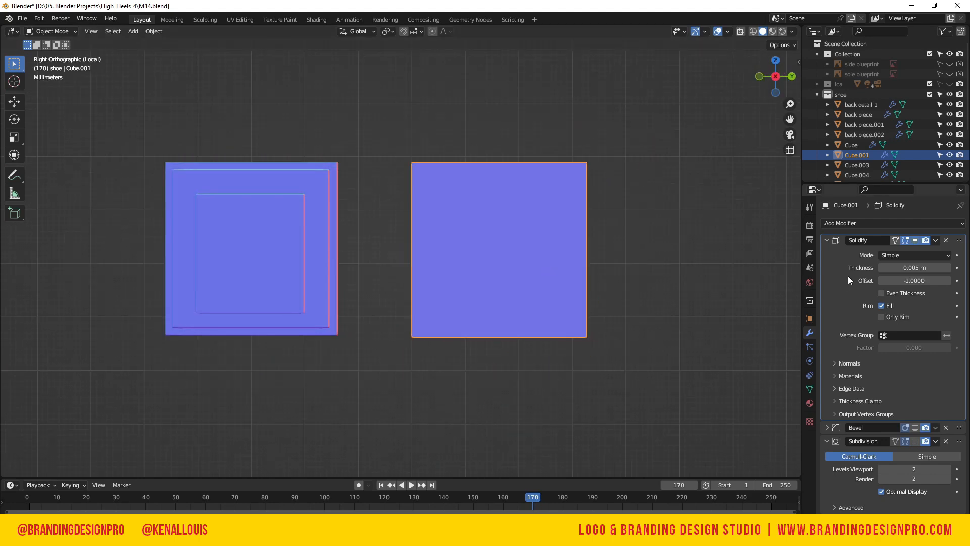
{"action": "key", "text": "ctrl+a"}
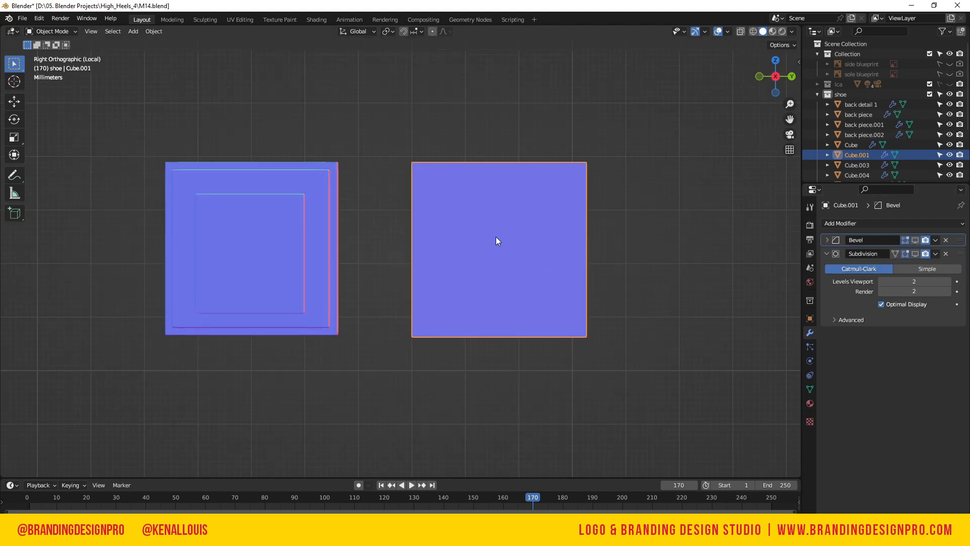
- Enable viewport display of the plain square's Bevel, with 0.005 m amount and 2 segments, and of its Subdivision modifier
{"action": "left_click", "coordinate": [912, 240]}
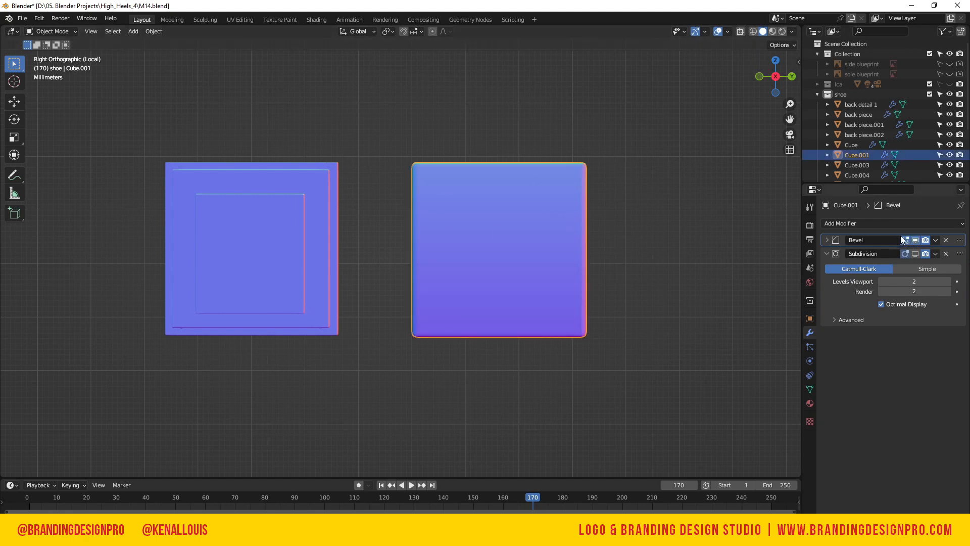
{"action": "left_click", "coordinate": [826, 240]}
{"action": "left_click_drag", "start_coordinate": [925, 278], "coordinate": [882, 278]}
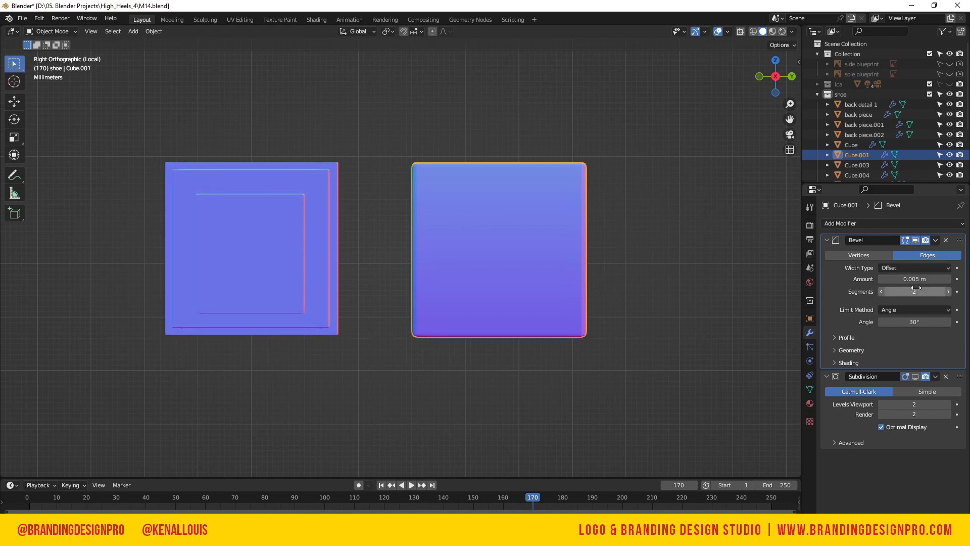
{"action": "left_click", "coordinate": [881, 292]}
{"action": "left_click", "coordinate": [948, 292]}
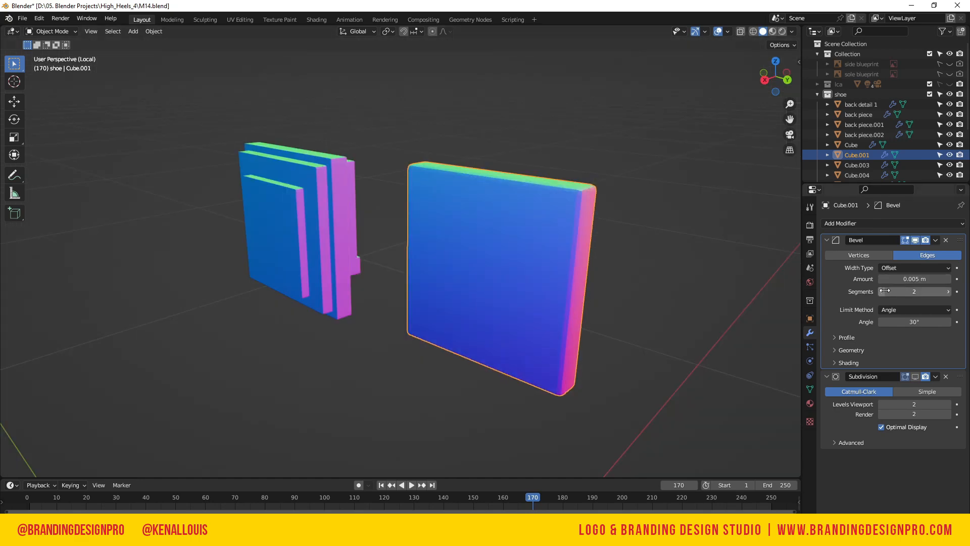
{"action": "left_click", "coordinate": [915, 377]}
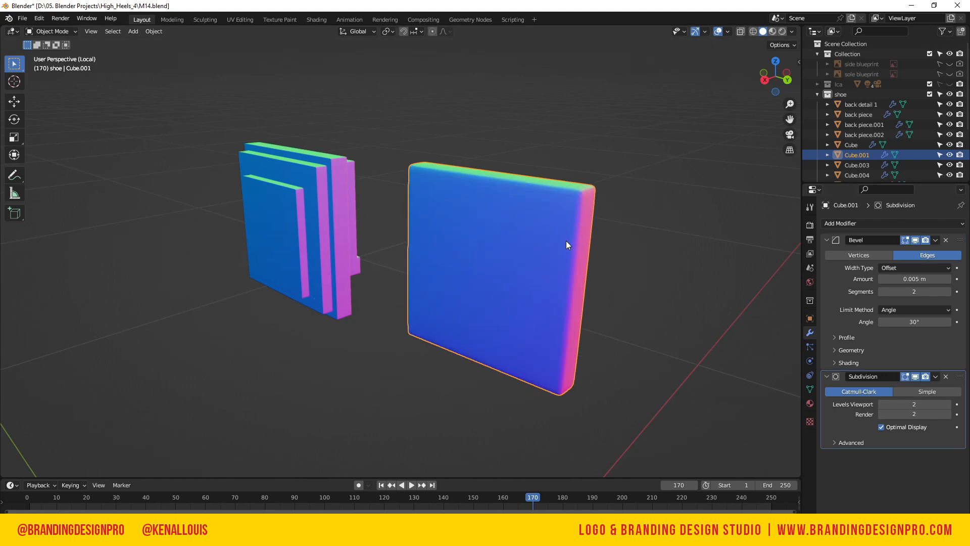
- Edit the plain square and slide the vertical edge loop on its right side outward by a factor of -0.534
{"action": "key", "text": "KP_3"}
{"action": "key", "text": "Tab"}
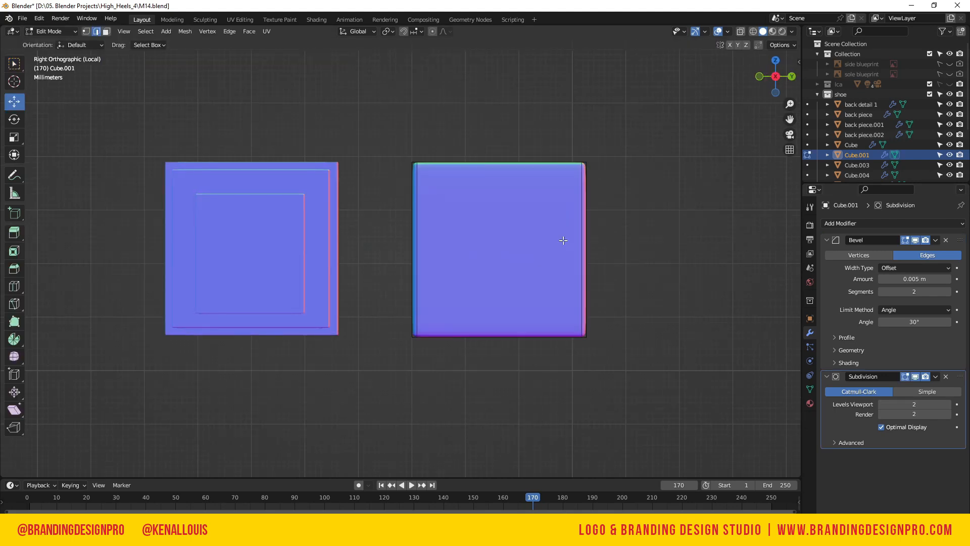
{"action": "scroll", "coordinate": [564, 242], "scroll_direction": "up", "scroll_amount": 1}
{"action": "left_click", "coordinate": [612, 247]}
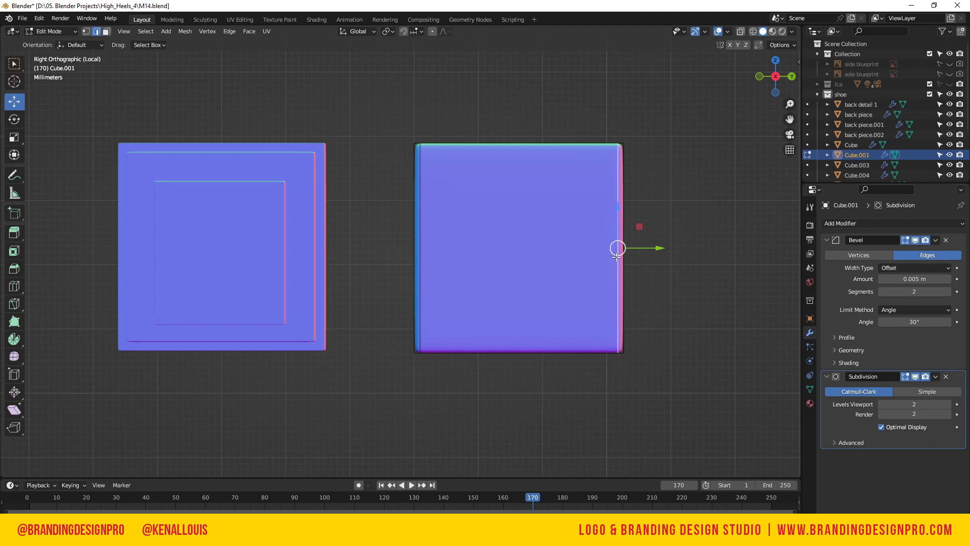
{"action": "left_click_drag", "start_coordinate": [780, 72], "coordinate": [709, 158]}
{"action": "left_click", "coordinate": [640, 279]}
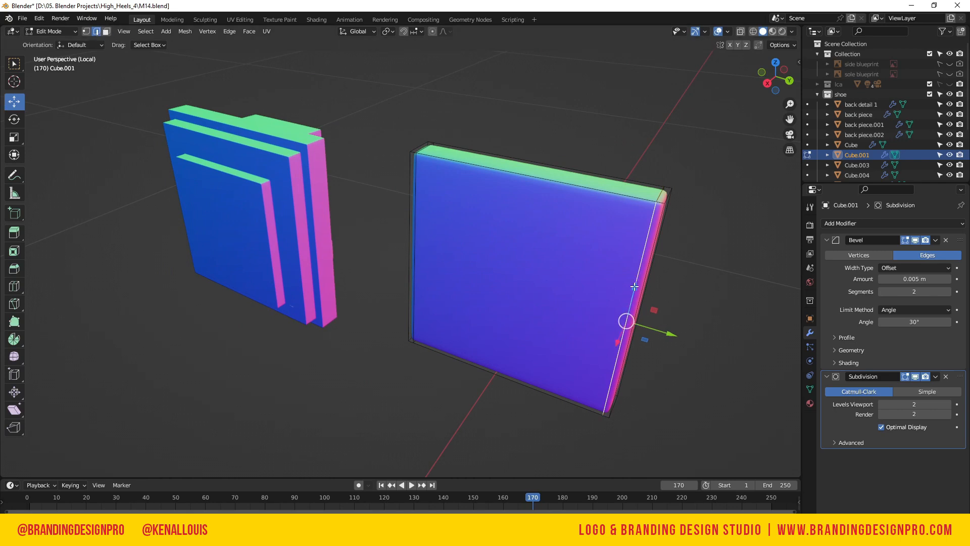
{"action": "left_click", "coordinate": [639, 270], "text": "alt"}
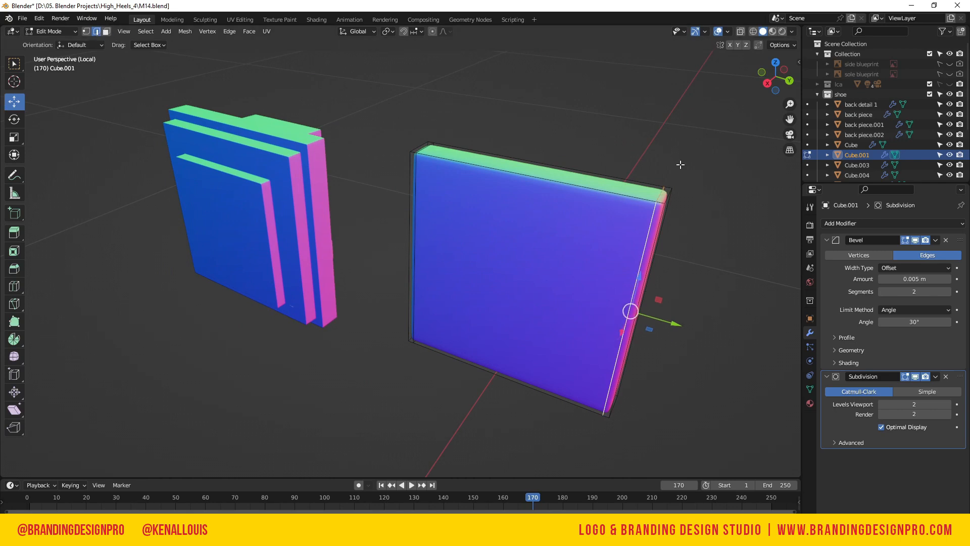
{"action": "key", "text": "g"}
{"action": "key", "text": "g"}
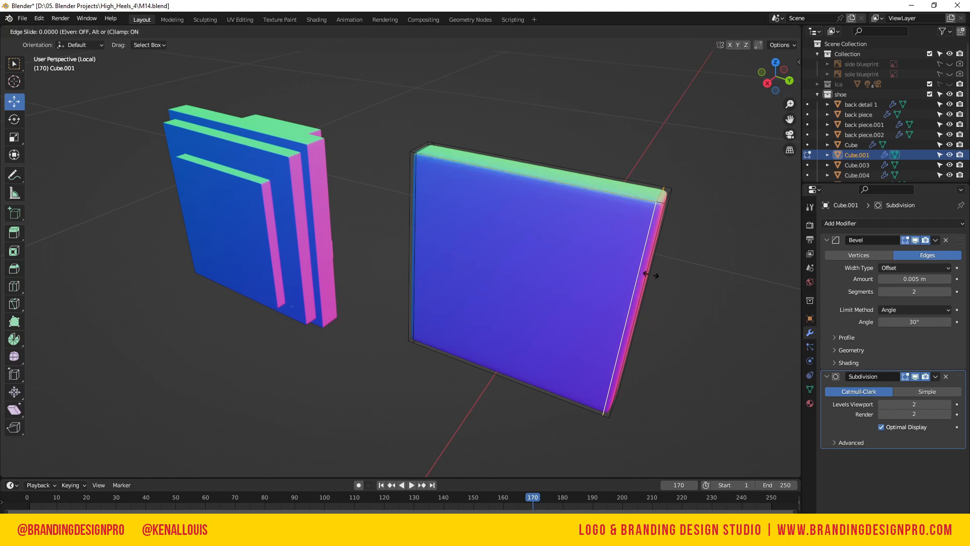
{"action": "left_click", "coordinate": [700, 291]}
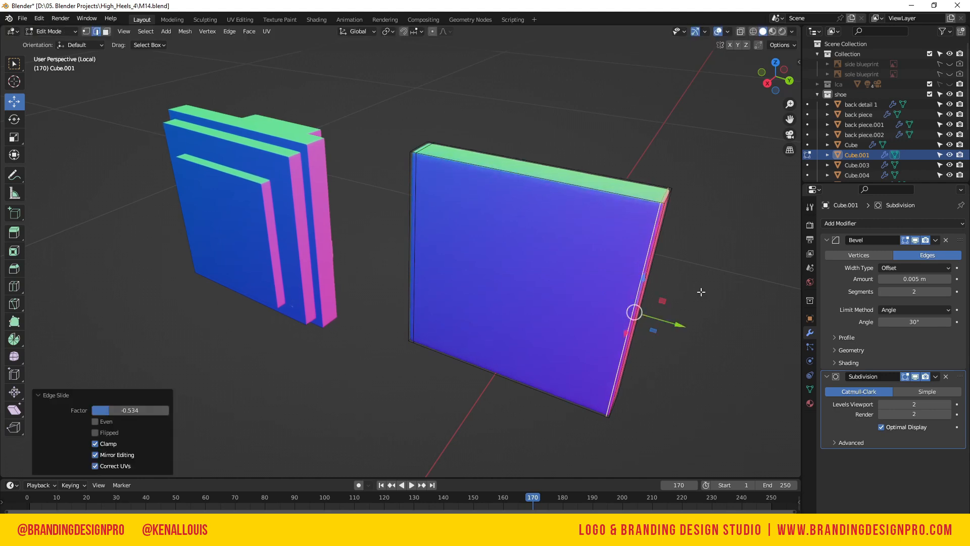
- Slide the vertical edge loop on the square's opposite side closer to its border by a factor of -0.162
{"action": "left_click", "coordinate": [413, 205]}
{"action": "left_click", "coordinate": [416, 204], "text": "alt"}
{"action": "key", "text": "g"}
{"action": "key", "text": "g"}
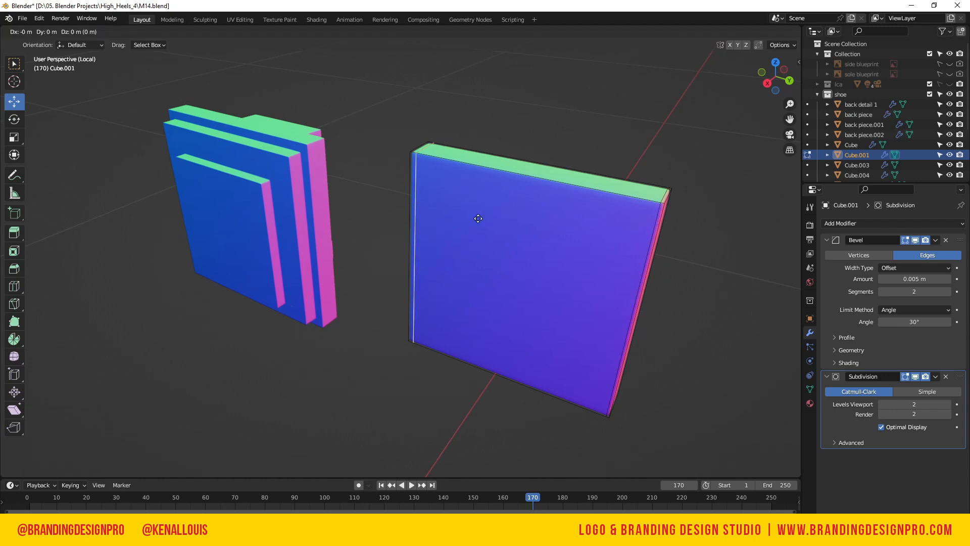
{"action": "left_click", "coordinate": [460, 207]}
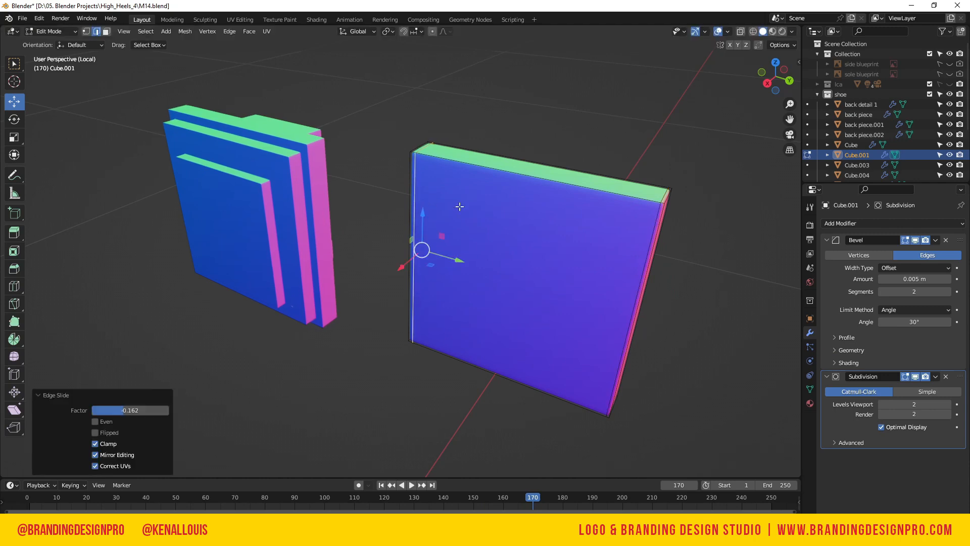
- Add two evenly spaced horizontal loop cuts across the plain square in right view, without sliding them
{"action": "key", "text": "KP_3"}
{"action": "left_click", "coordinate": [613, 147]}
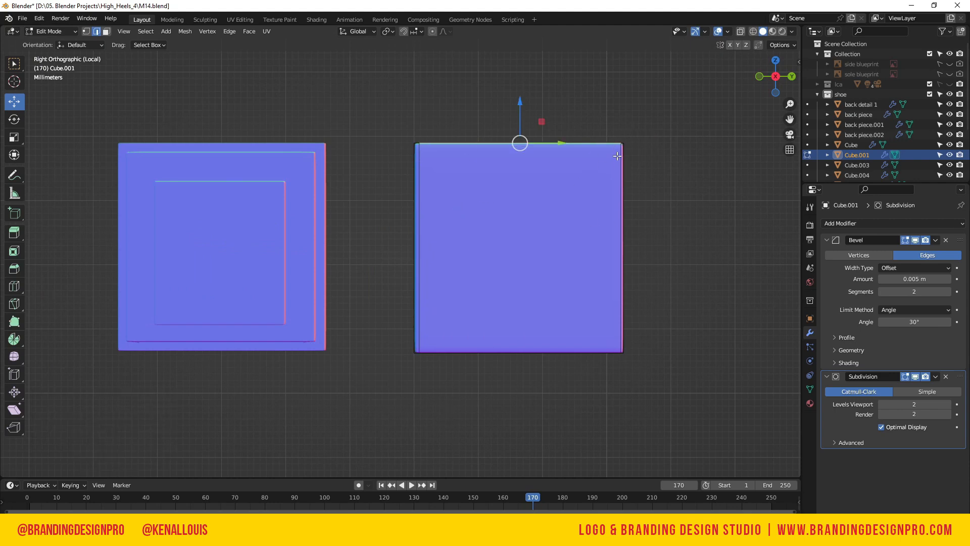
{"action": "key", "text": "ctrl+r"}
{"action": "key", "text": "Escape"}
{"action": "key", "text": "ctrl+r"}
{"action": "key", "text": "Escape"}
{"action": "key", "text": "ctrl+r"}
{"action": "scroll", "coordinate": [435, 249], "scroll_direction": "up", "scroll_amount": 1}
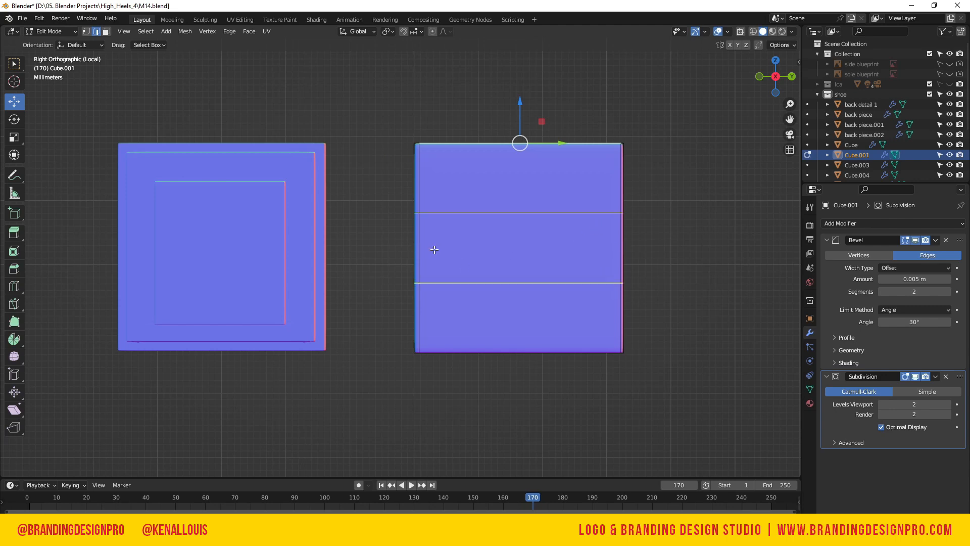
{"action": "left_click", "coordinate": [434, 249]}
{"action": "right_click", "coordinate": [434, 249]}
- Scale the two horizontal loops apart along Z by about 2.916, close to the square's upper and lower borders
{"action": "key", "text": "s"}
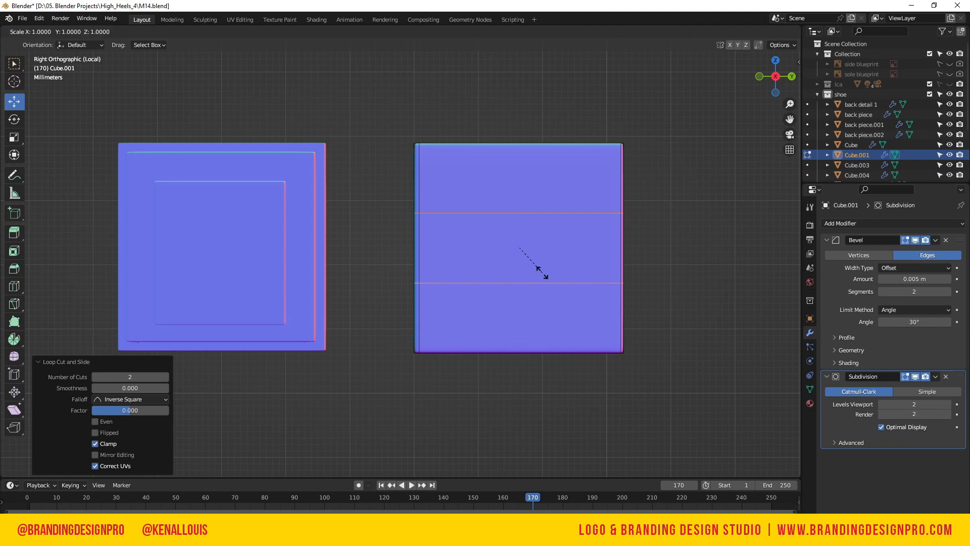
{"action": "key", "text": "z"}
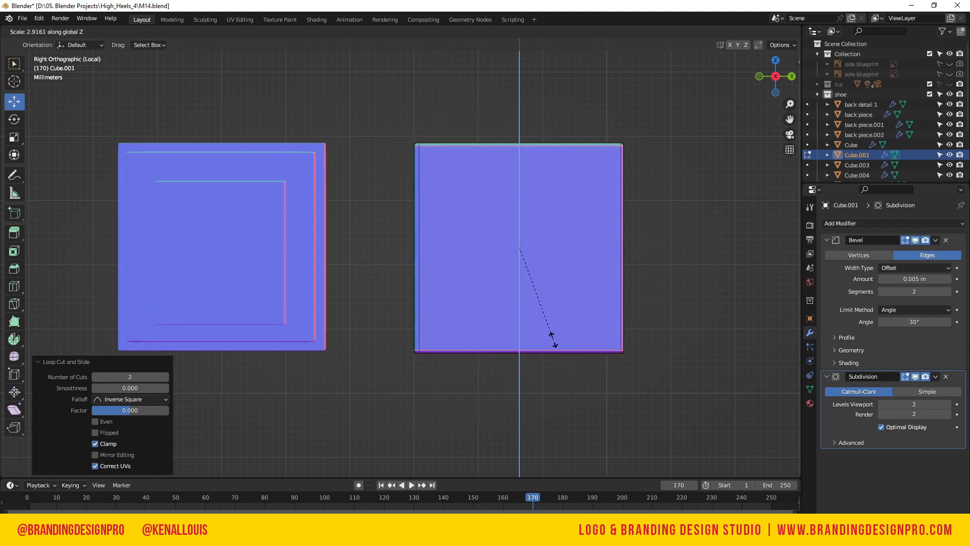
{"action": "left_click", "coordinate": [554, 341]}
- Inset the square's large front face by 0.00157 m and inset the resulting inner face by 0.004182 m
{"action": "left_click_drag", "start_coordinate": [775, 76], "coordinate": [840, 79]}
{"action": "key", "text": "KP_3"}
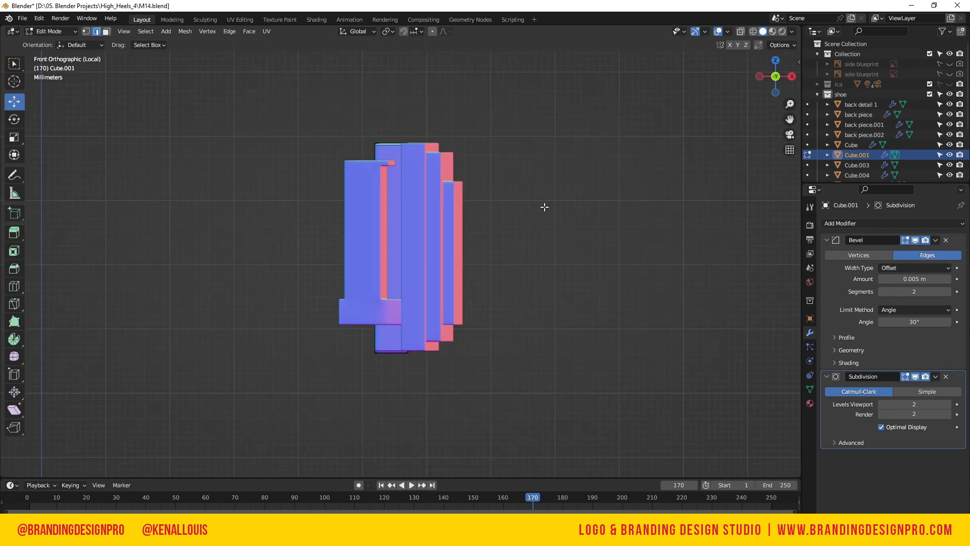
{"action": "key", "text": "3"}
{"action": "left_click", "coordinate": [526, 236]}
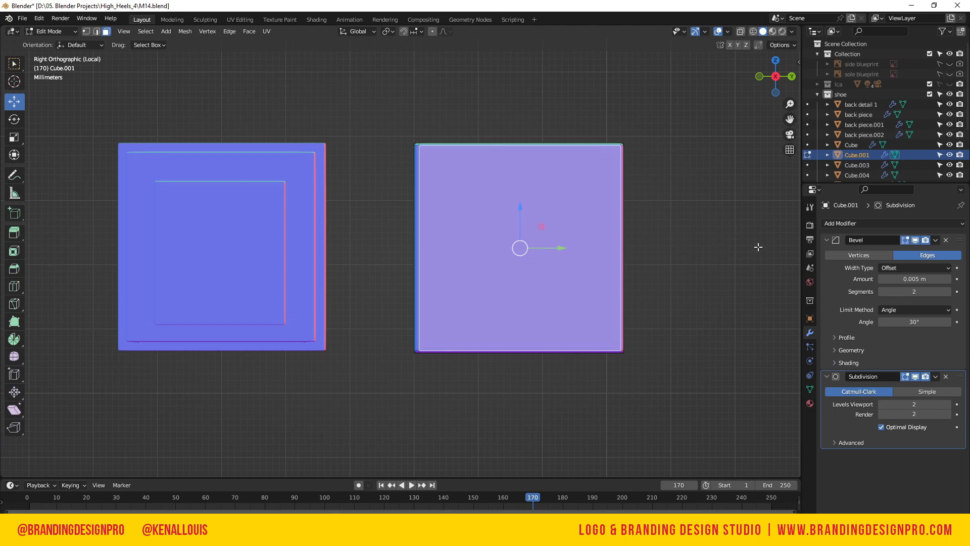
{"action": "key", "text": "i"}
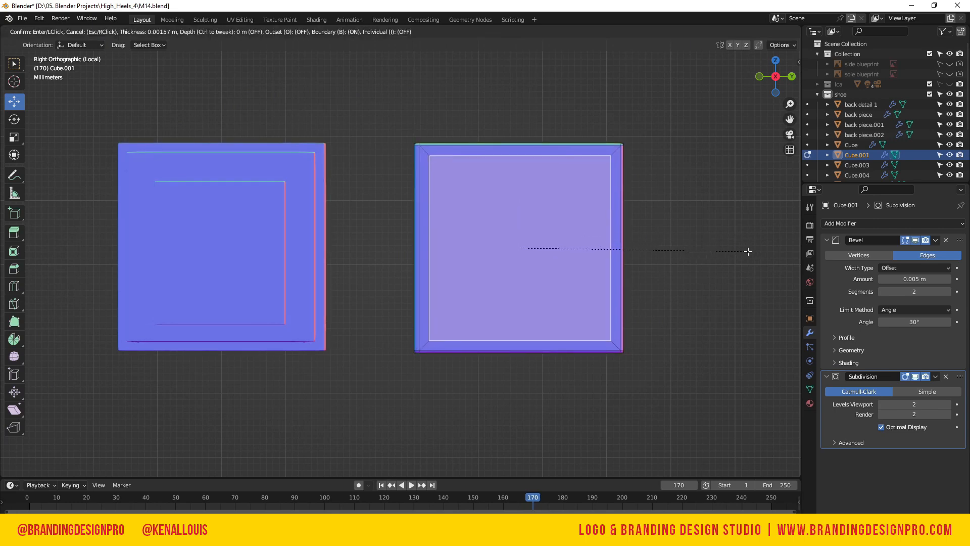
{"action": "left_click", "coordinate": [747, 251]}
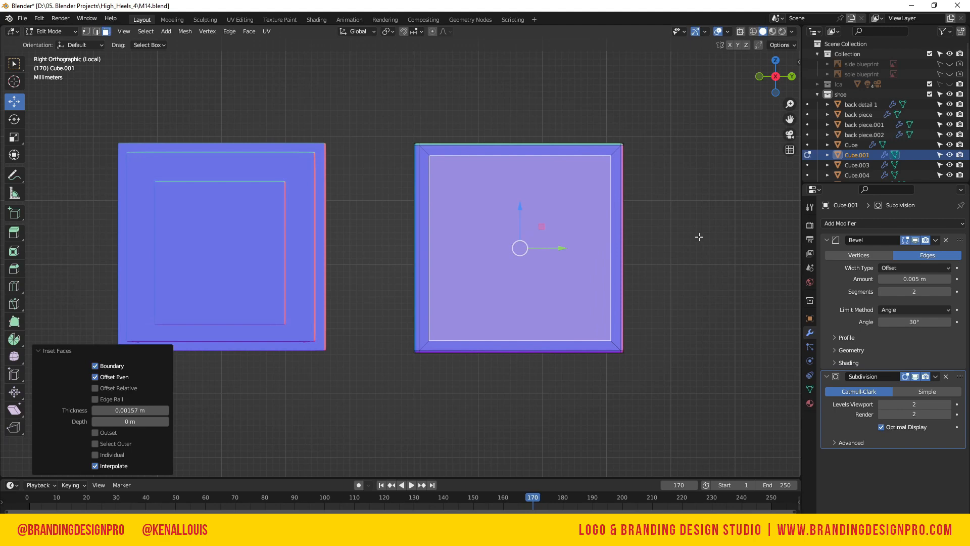
{"action": "key", "text": "i"}
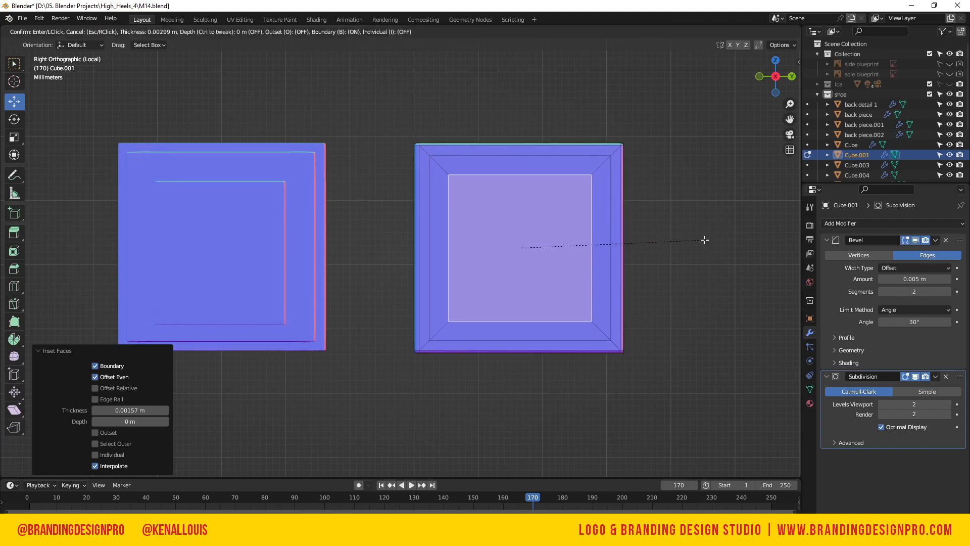
{"action": "left_click", "coordinate": [698, 235]}
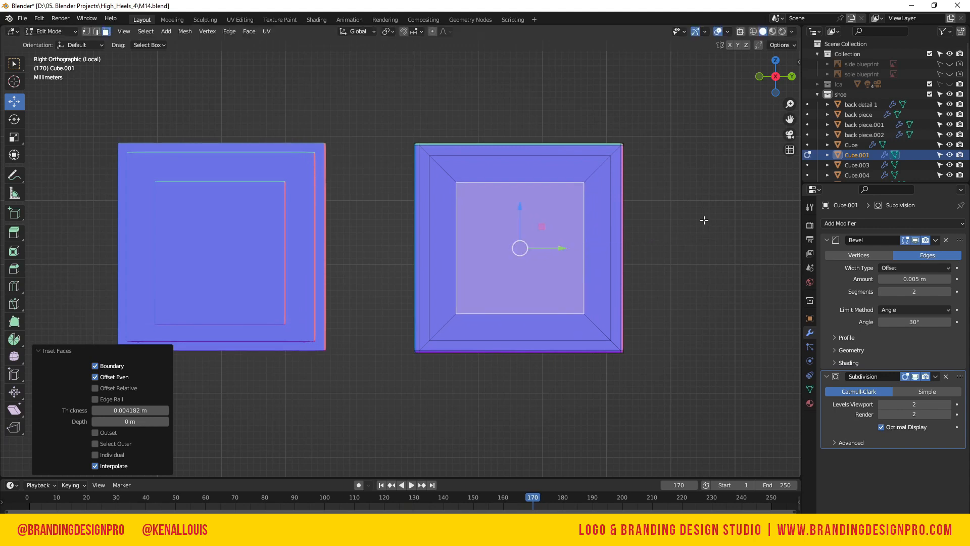
- Select the inner inset ring and centre face and extrude them 0.003283 m along X as the second level
{"action": "left_click_drag", "start_coordinate": [776, 76], "coordinate": [759, 79]}
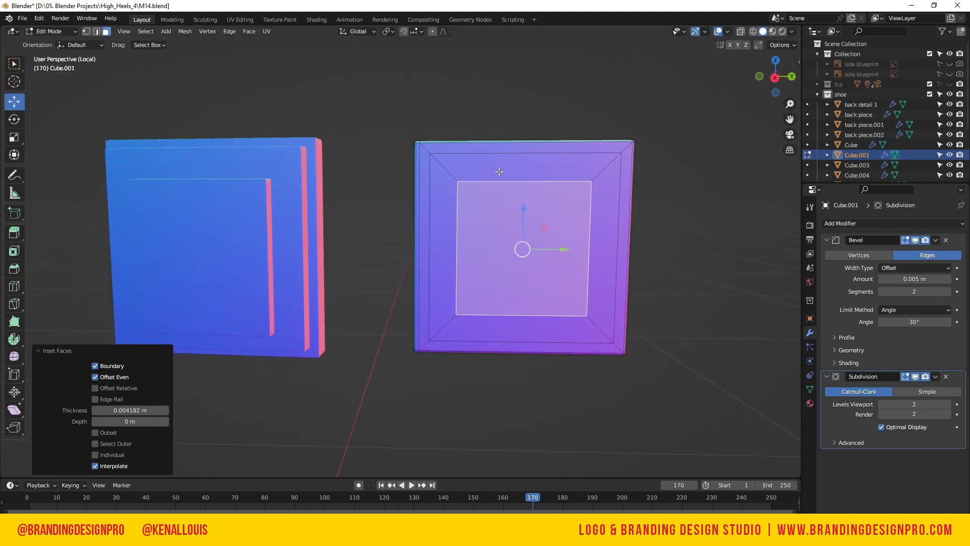
{"action": "left_click", "coordinate": [460, 177]}
{"action": "left_click", "coordinate": [443, 229], "text": "shift"}
{"action": "left_click", "coordinate": [462, 329], "text": "shift"}
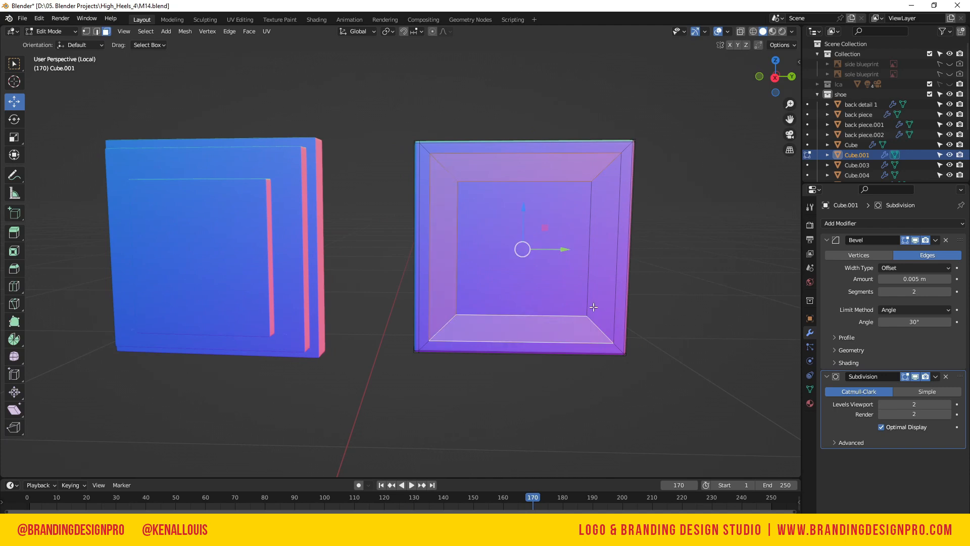
{"action": "left_click", "coordinate": [593, 305], "text": "shift"}
{"action": "left_click", "coordinate": [563, 282], "text": "shift"}
{"action": "left_click_drag", "start_coordinate": [780, 66], "coordinate": [806, 69]}
{"action": "key", "text": "r"}
{"action": "key", "text": "Escape"}
{"action": "key", "text": "e"}
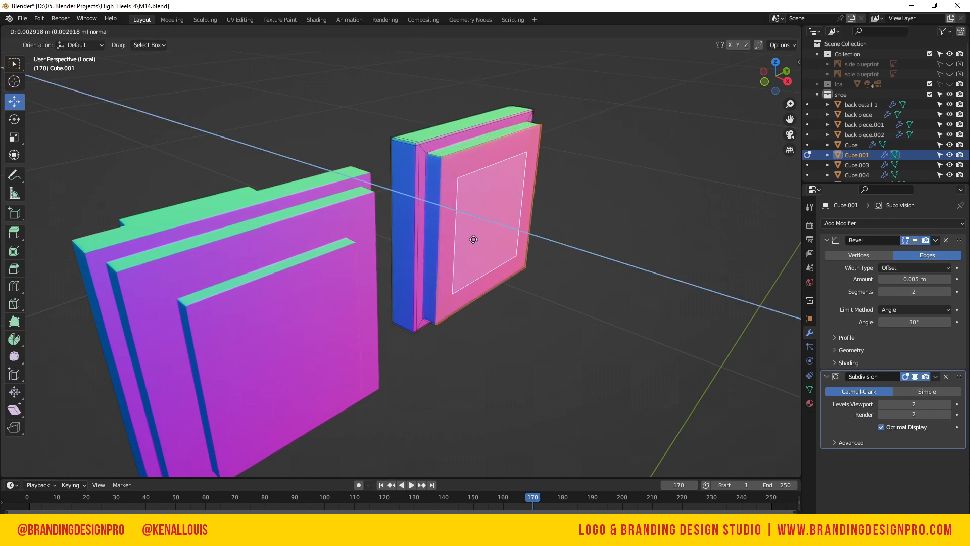
{"action": "key", "text": "x"}
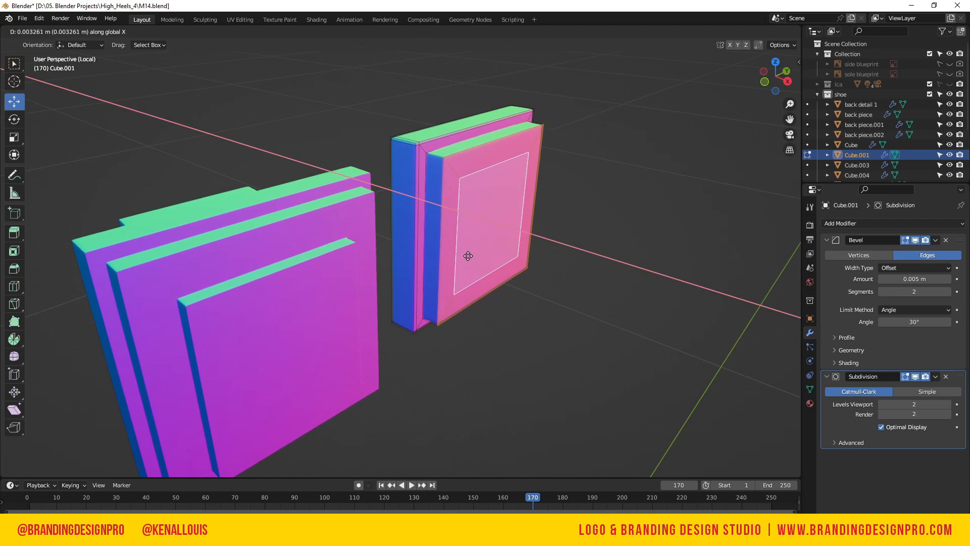
{"action": "left_click", "coordinate": [468, 256]}
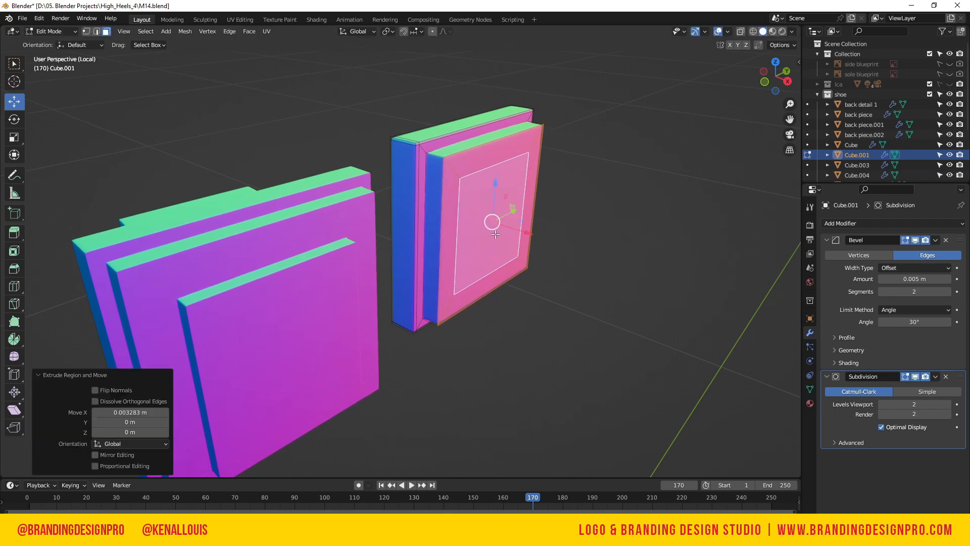
- Extrude only the centre face about 0.0034 m along X as the third level and select one of its side faces
{"action": "key", "text": "e"}
{"action": "key", "text": "x"}
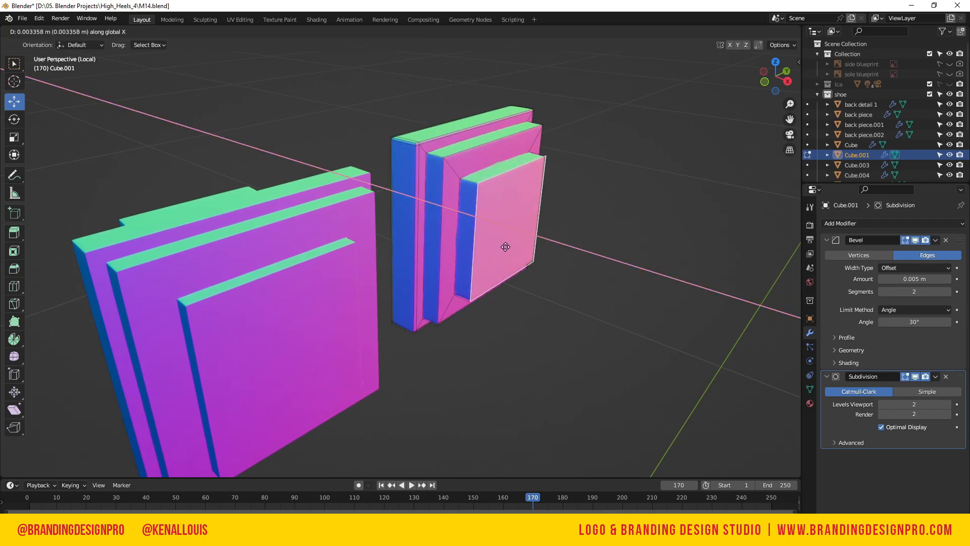
{"action": "left_click", "coordinate": [505, 247]}
{"action": "left_click_drag", "start_coordinate": [773, 76], "coordinate": [806, 76]}
{"action": "left_click", "coordinate": [509, 254]}
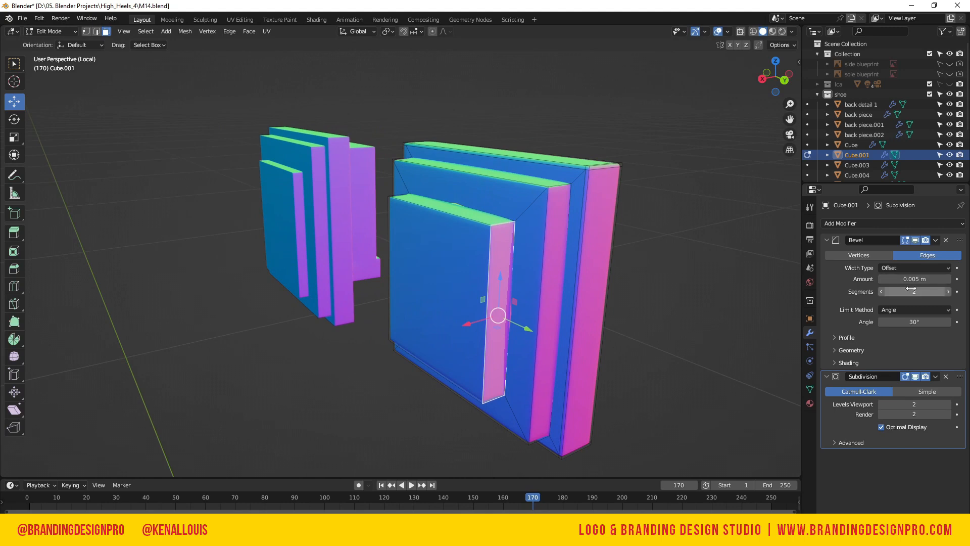
- Check the piece with the Bevel modifier's viewport display off and back on, and inspect the faces around the third level
{"action": "left_click", "coordinate": [916, 239]}
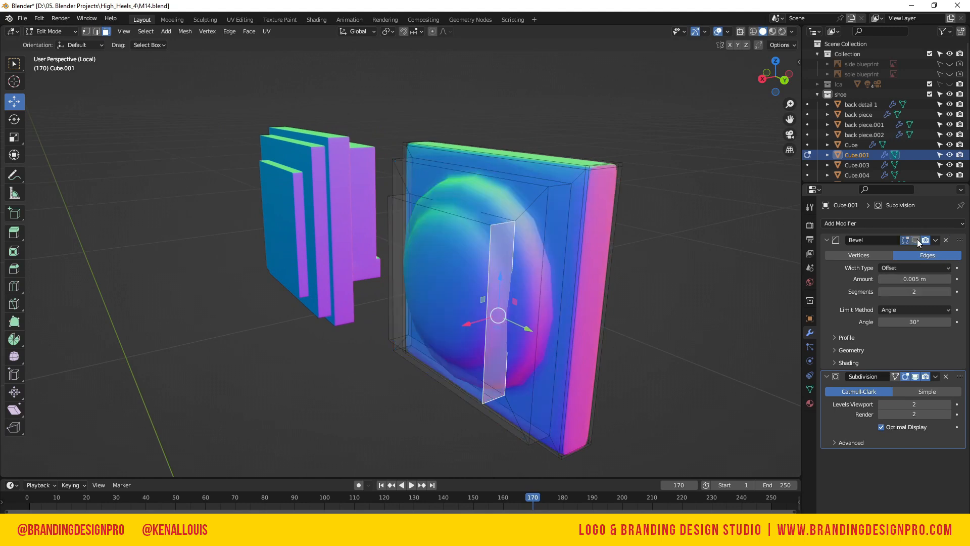
{"action": "left_click", "coordinate": [915, 239]}
{"action": "left_click", "coordinate": [528, 241]}
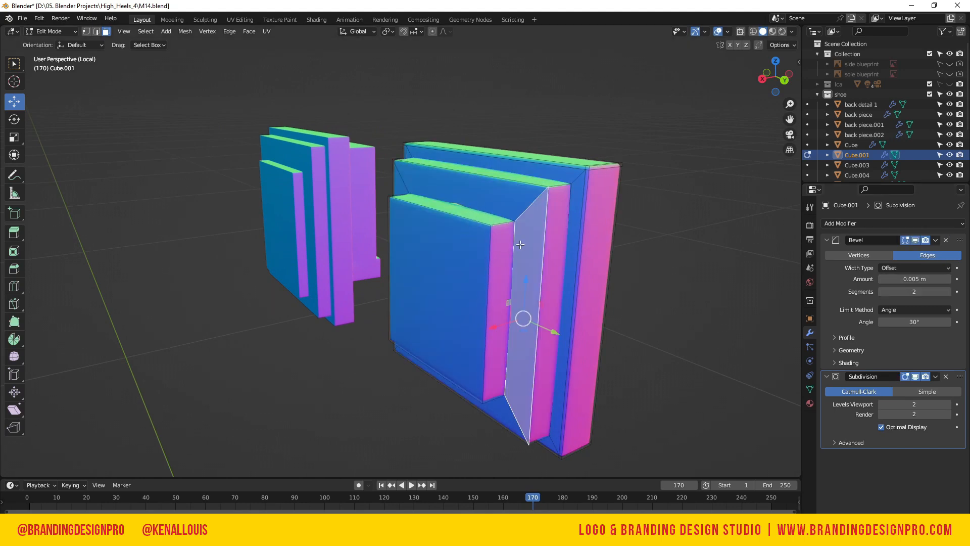
{"action": "left_click", "coordinate": [495, 221]}
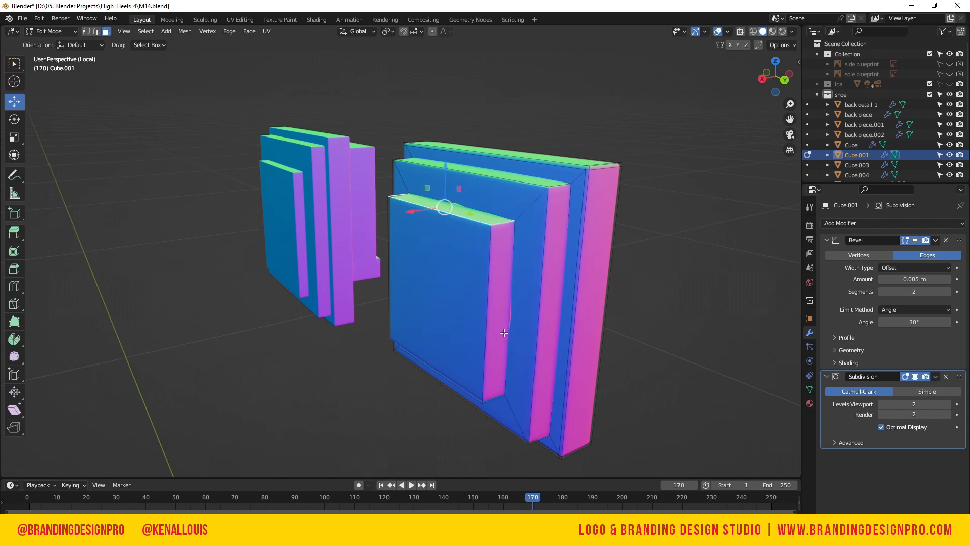
{"action": "left_click", "coordinate": [527, 246]}
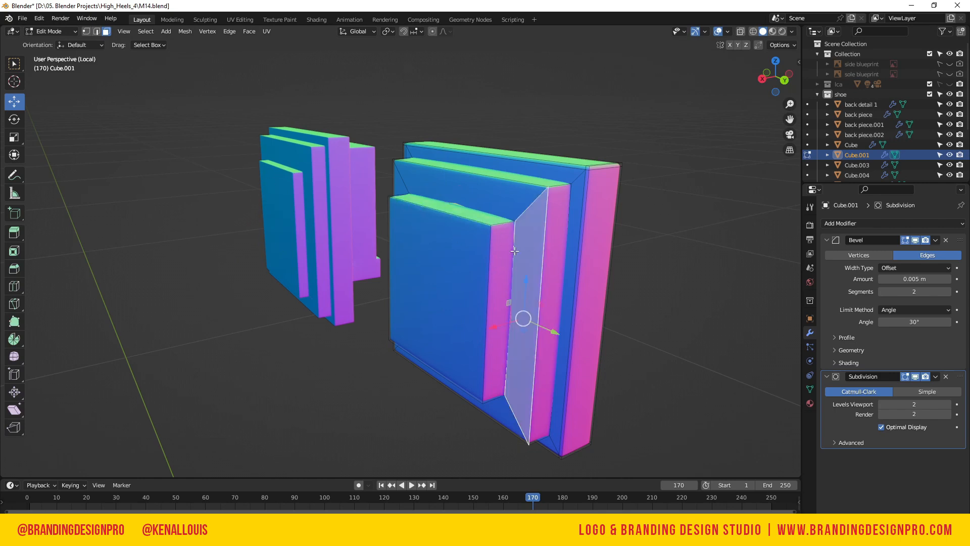
- Add two loop cuts around the third level's sides, slid close to its front and rear edges at factors -0.811 and 0.776
{"action": "key", "text": "ctrl+r"}
{"action": "left_click", "coordinate": [497, 236]}
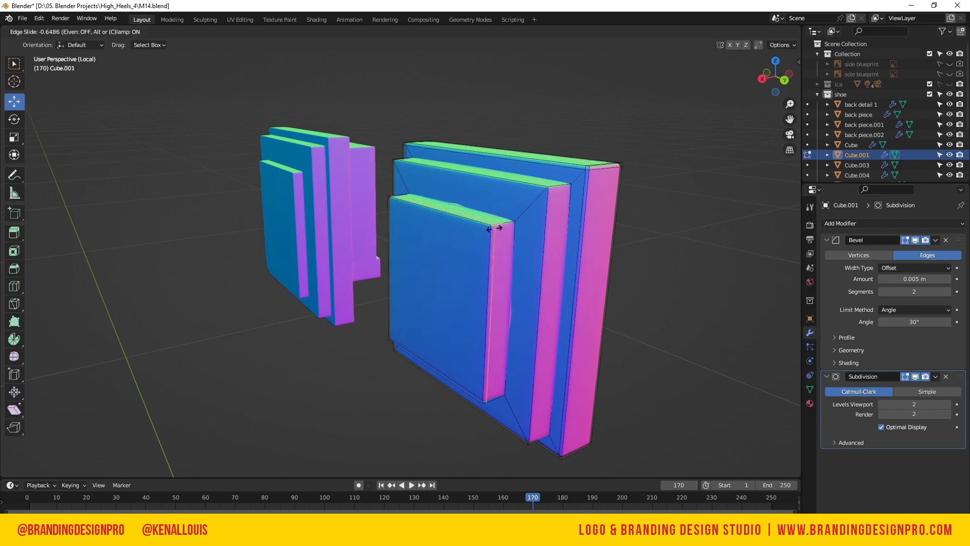
{"action": "left_click", "coordinate": [493, 234]}
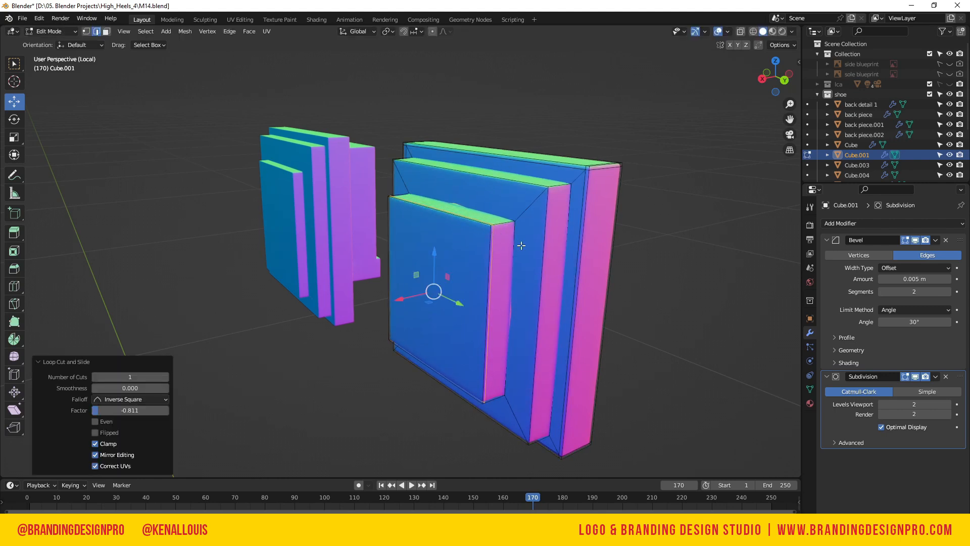
{"action": "key", "text": "ctrl+r"}
{"action": "left_click", "coordinate": [505, 229]}
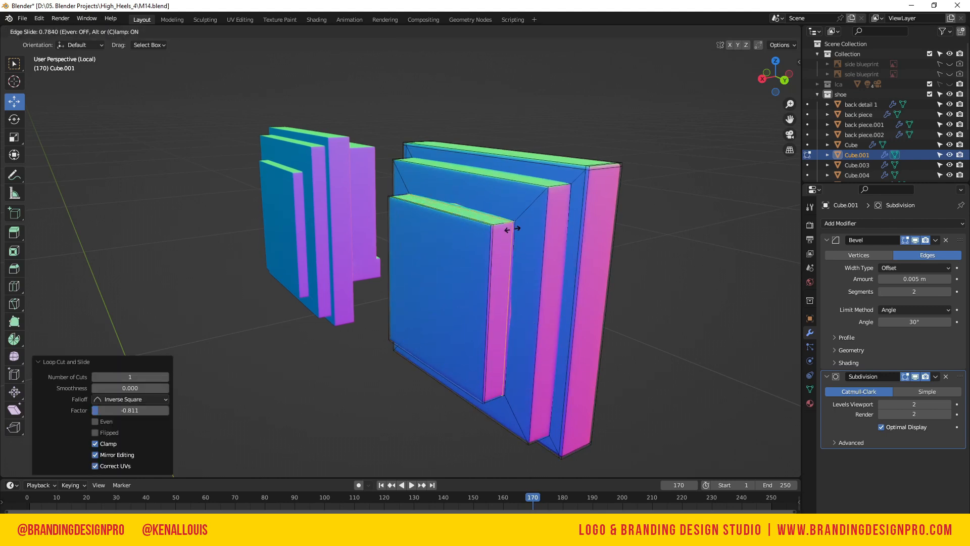
{"action": "left_click", "coordinate": [513, 230]}
- Add two loop cuts on the second level's front ring, near its inner and outer borders, at factors 0.750 and -0.734
{"action": "key", "text": "ctrl+r"}
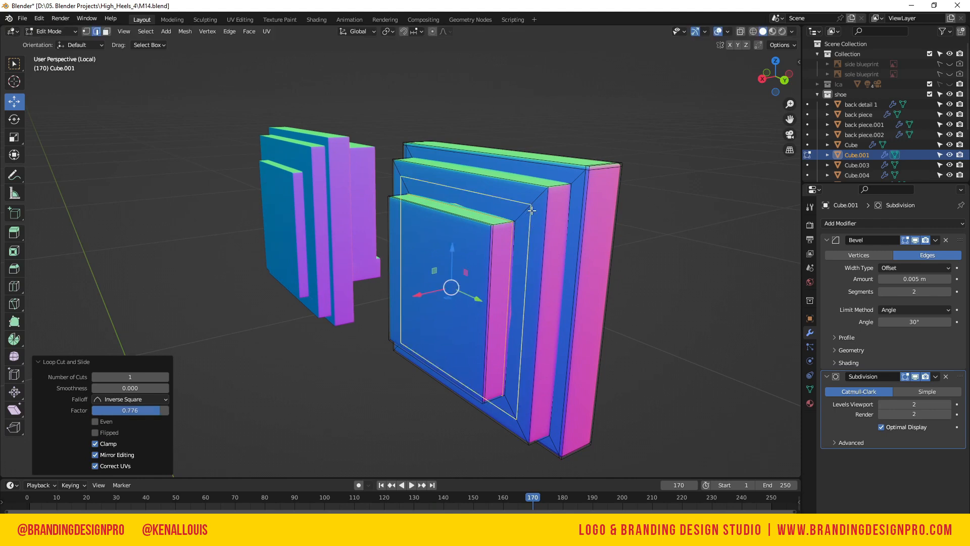
{"action": "left_click", "coordinate": [531, 210]}
{"action": "left_click", "coordinate": [515, 220]}
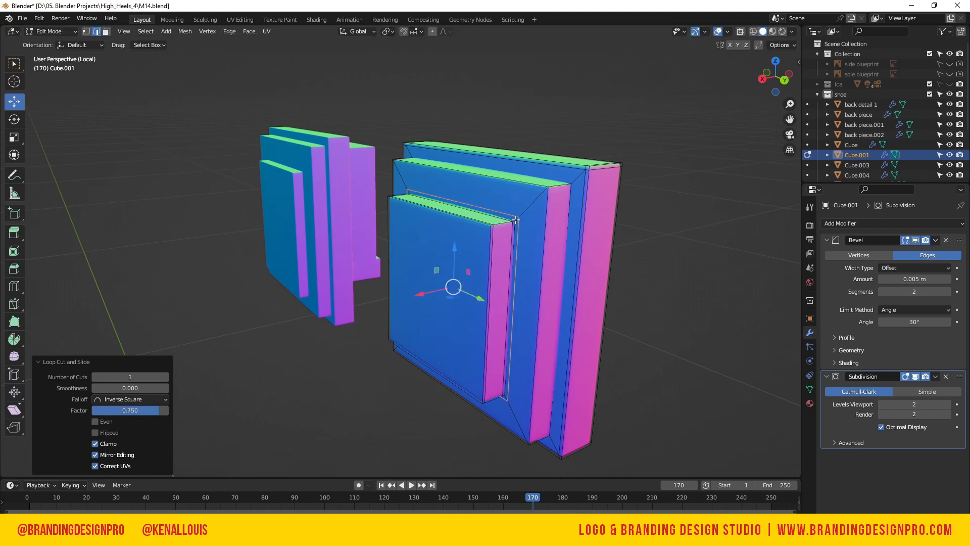
{"action": "key", "text": "g"}
{"action": "key", "text": "g"}
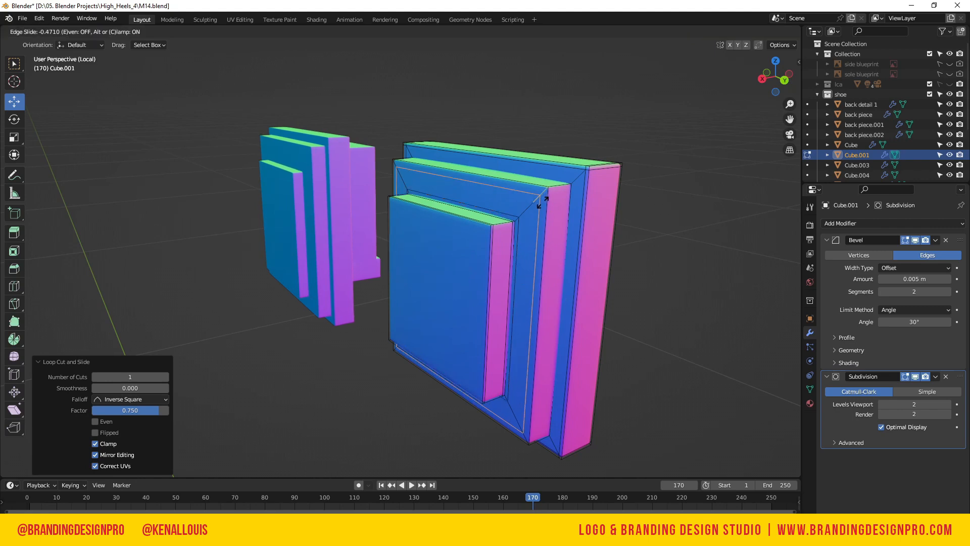
{"action": "left_click", "coordinate": [554, 201]}
- Add supporting loop cuts to the second level's sides and one on the base's front ring close to the second level at factor 0.737
{"action": "key", "text": "ctrl+r"}
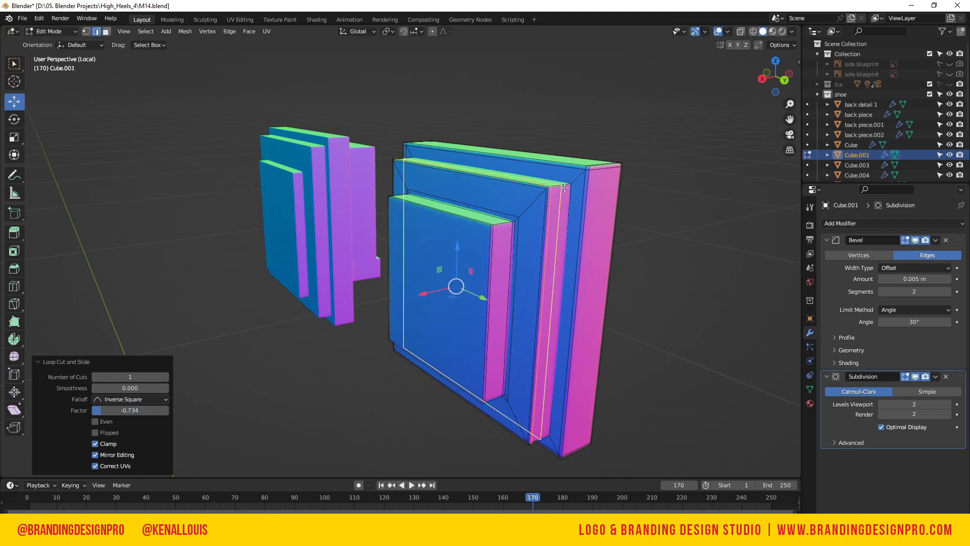
{"action": "left_click", "coordinate": [562, 189]}
{"action": "left_click", "coordinate": [568, 193]}
{"action": "key", "text": "ctrl+r"}
{"action": "left_click", "coordinate": [575, 189]}
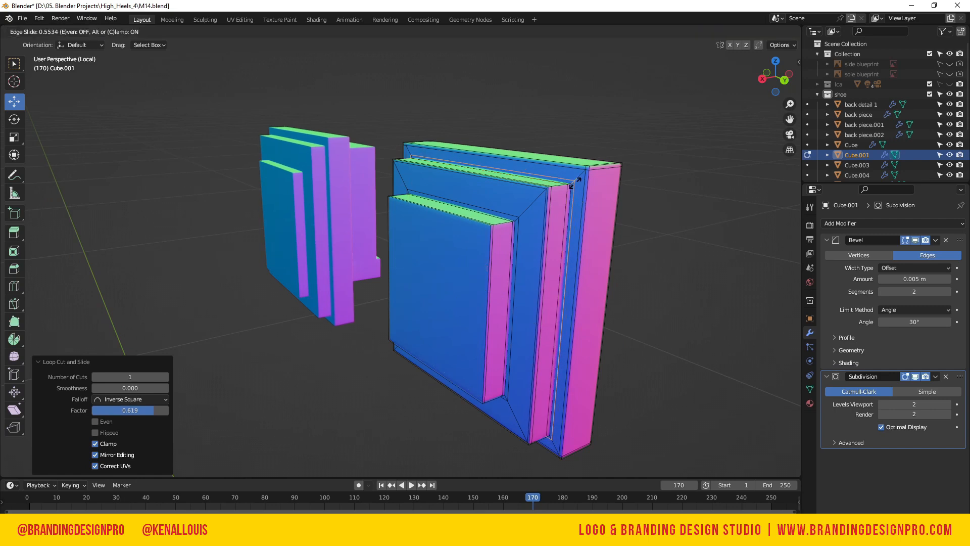
{"action": "left_click", "coordinate": [577, 195]}
- Add two loop cuts around the base's outer sides, near the front and rear edges, at factors 0.827 and -0.686
{"action": "key", "text": "ctrl+r"}
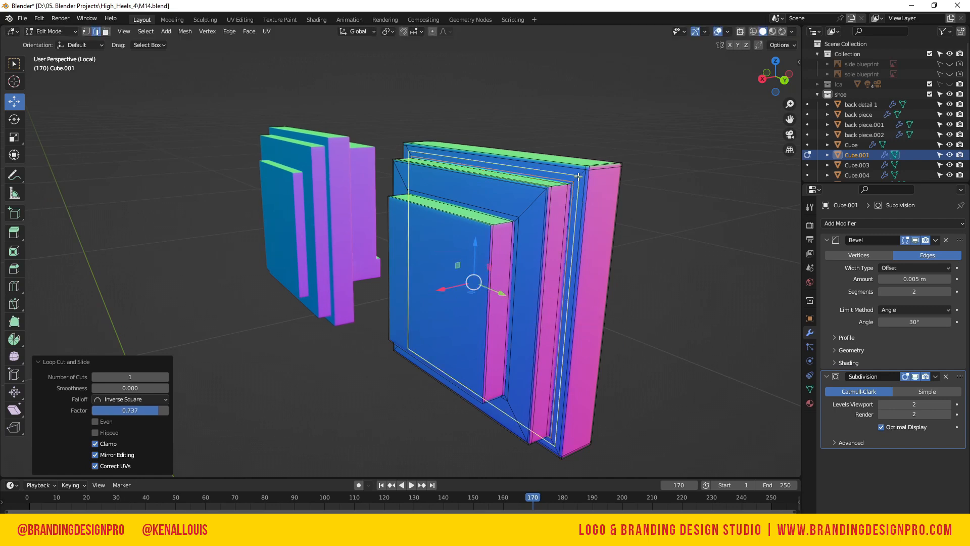
{"action": "left_click", "coordinate": [600, 174]}
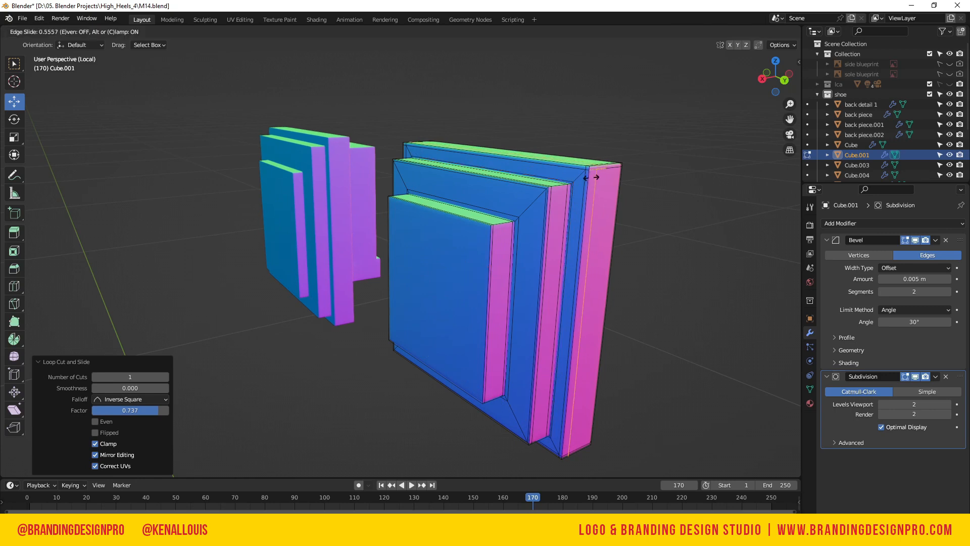
{"action": "left_click", "coordinate": [592, 177]}
{"action": "key", "text": "ctrl+r"}
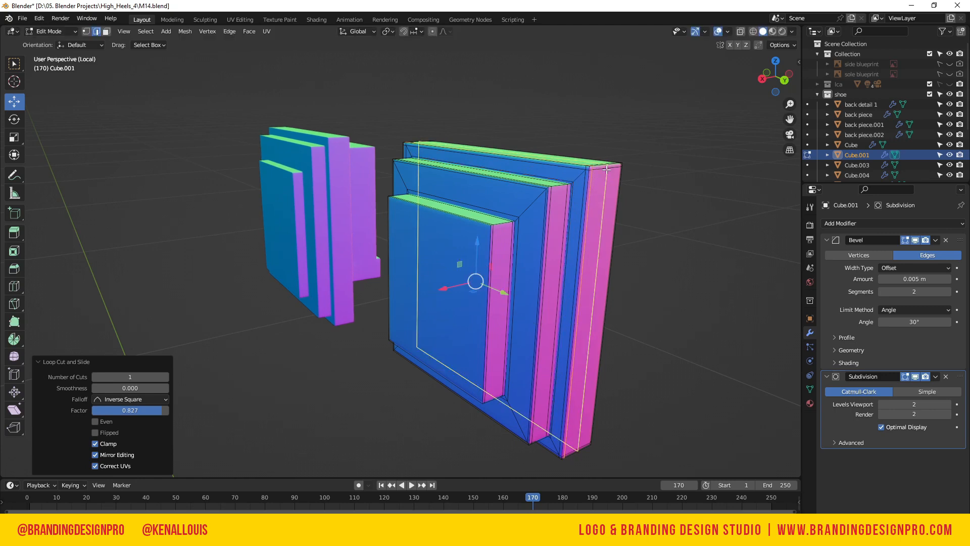
{"action": "left_click", "coordinate": [607, 169]}
{"action": "left_click", "coordinate": [616, 169]}
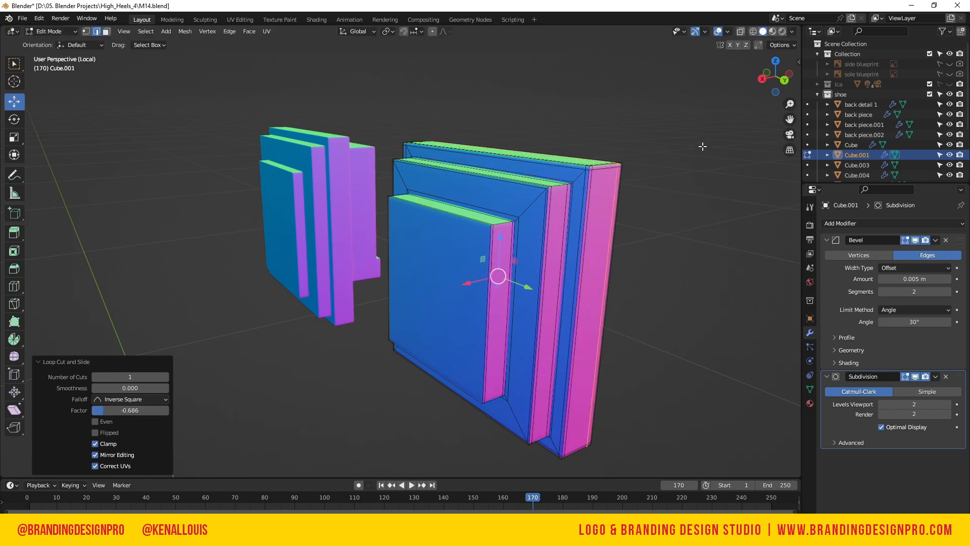
- Inspect the sharpened piece in Object Mode from front and back and compare it with the finished reference piece
{"action": "left_click_drag", "start_coordinate": [774, 76], "coordinate": [754, 90]}
{"action": "left_click", "coordinate": [708, 219]}
{"action": "key", "text": "Tab"}
{"action": "left_click", "coordinate": [733, 116]}
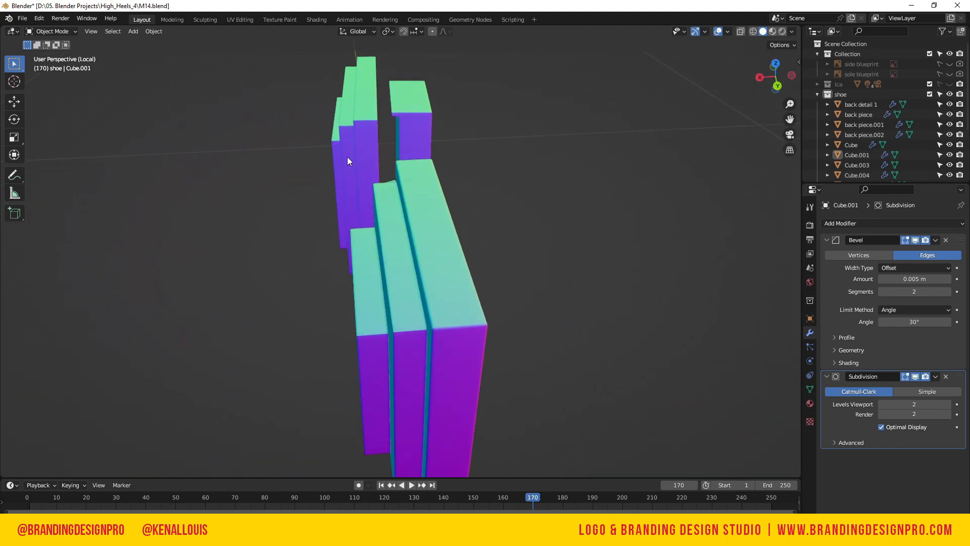
{"action": "mouse_move", "coordinate": [781, 95]}
{"action": "left_mouse_down"}
{"action": "mouse_move", "coordinate": [763, 94]}
{"action": "mouse_move", "coordinate": [798, 88]}
{"action": "left_mouse_up"}
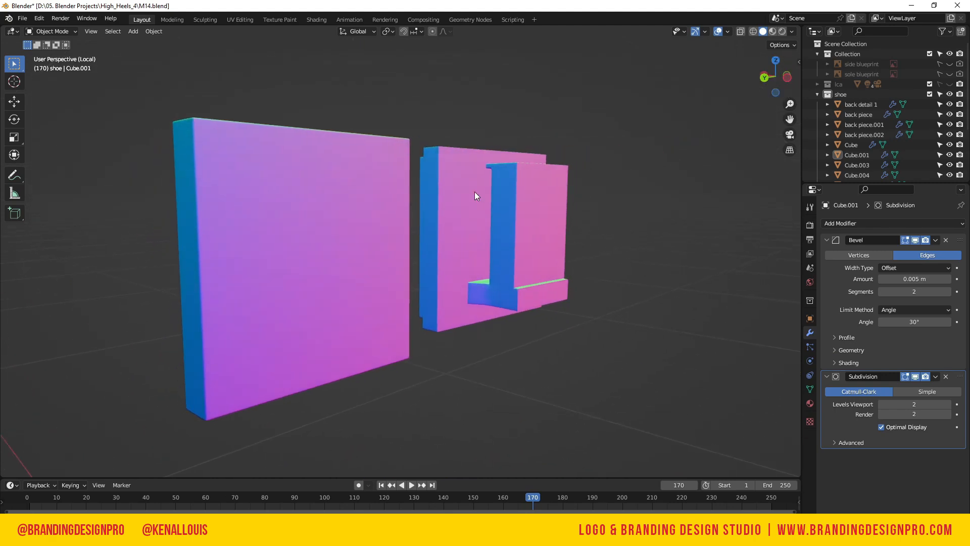
{"action": "left_click", "coordinate": [315, 257]}
{"action": "key", "text": "Tab"}
{"action": "key", "text": "ctrl+r"}
{"action": "scroll", "coordinate": [408, 200], "scroll_direction": "up", "scroll_amount": 5}
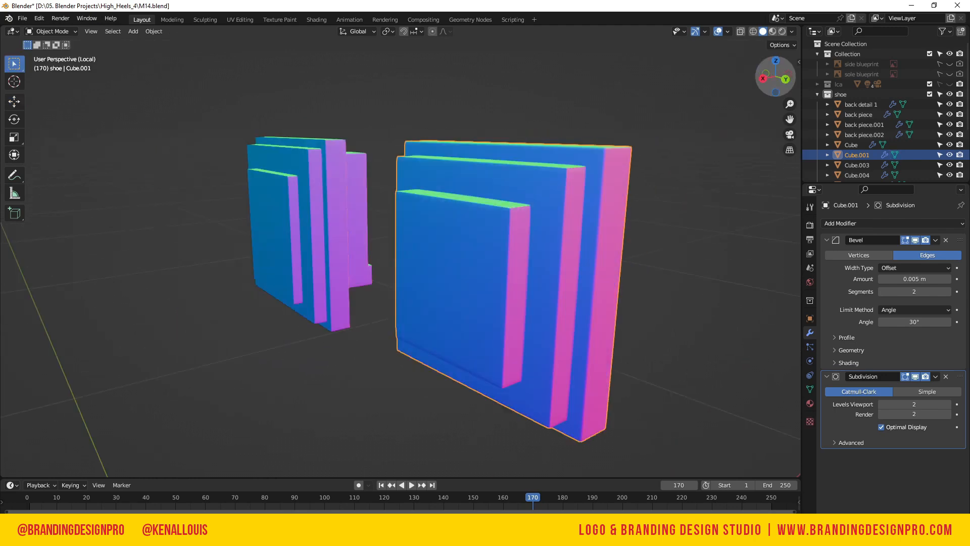
{"action": "left_click_drag", "start_coordinate": [776, 76], "coordinate": [692, 77]}
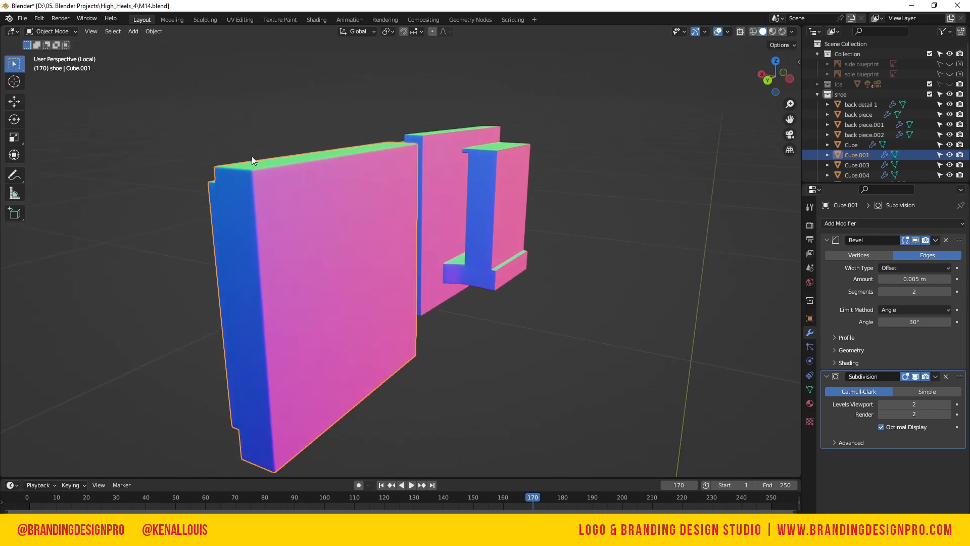
{"action": "left_click_drag", "start_coordinate": [775, 77], "coordinate": [727, 59]}
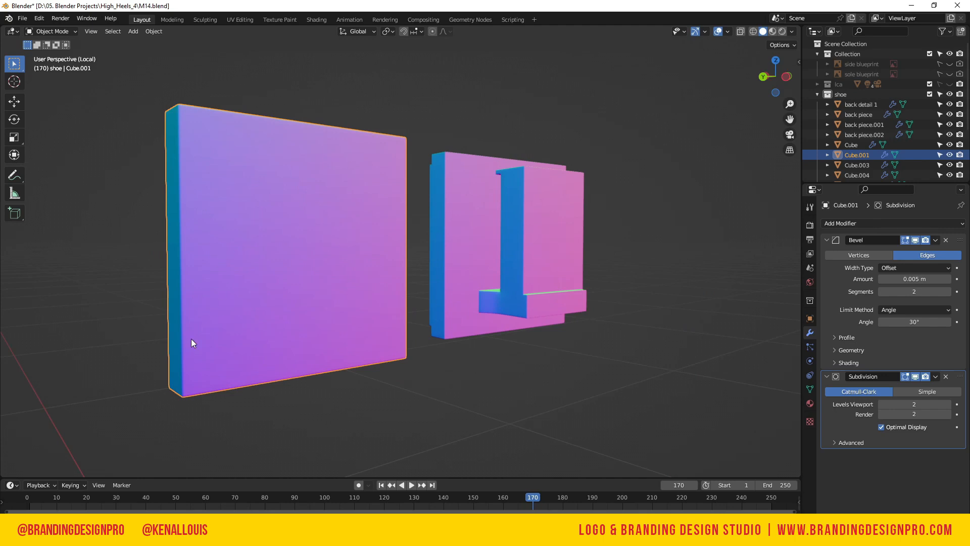
{"action": "left_click_drag", "start_coordinate": [776, 76], "coordinate": [521, 202]}
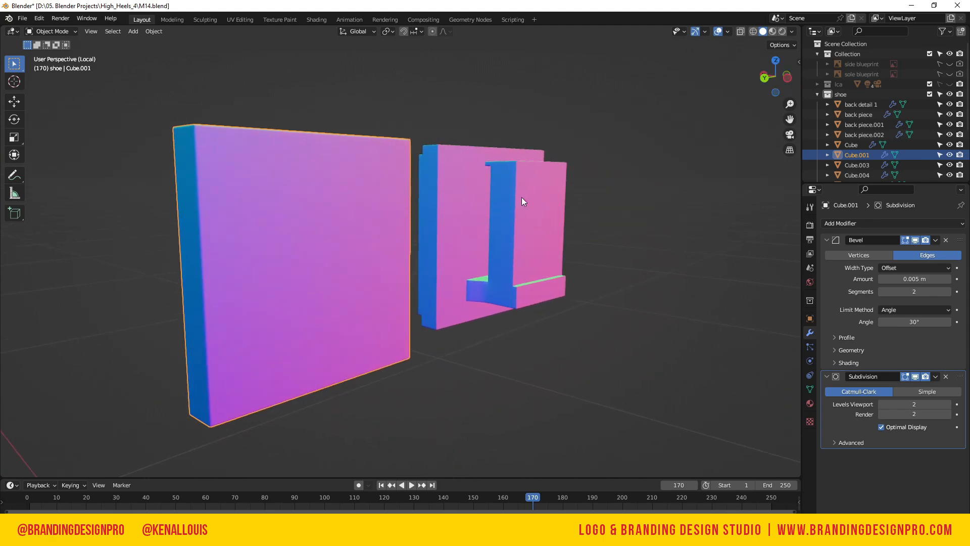
- Add five evenly spaced horizontal loop cuts across the piece, keeping them centred at factor 0
{"action": "key", "text": "Tab"}
{"action": "key", "text": "ctrl+r"}
{"action": "scroll", "coordinate": [202, 266], "scroll_direction": "up", "scroll_amount": 3}
{"action": "scroll", "coordinate": [202, 266], "scroll_direction": "up", "scroll_amount": 1}
{"action": "left_click", "coordinate": [202, 266]}
{"action": "right_click", "coordinate": [202, 266]}
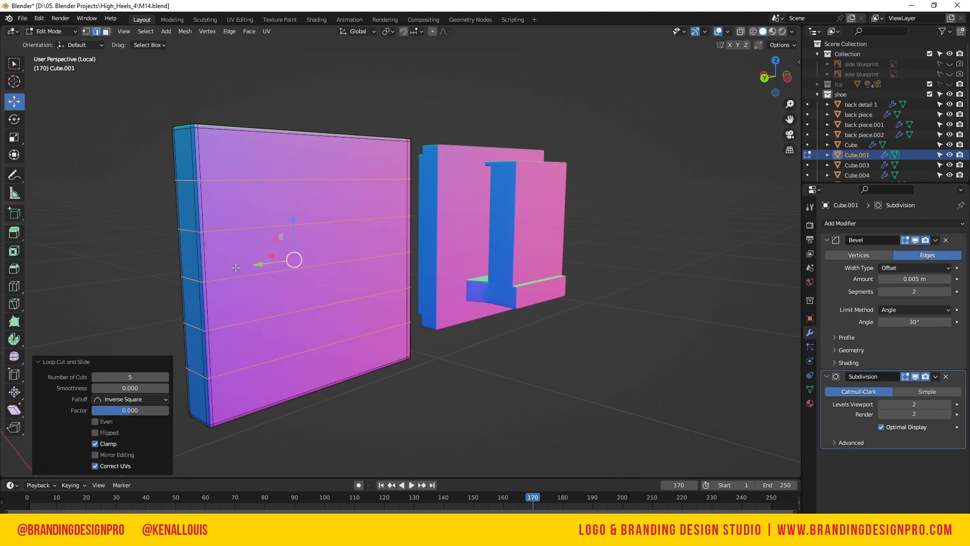
- Add four evenly spaced vertical loop cuts across the back face at factor 0, forming a grid
{"action": "left_click", "coordinate": [320, 352], "text": "alt"}
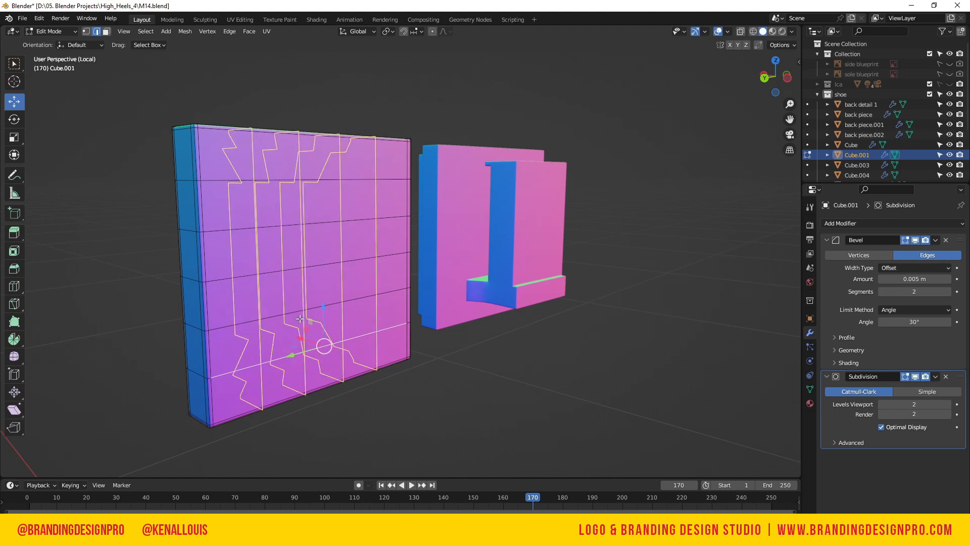
{"action": "left_click", "coordinate": [300, 319]}
{"action": "right_click", "coordinate": [300, 319]}
{"action": "left_click_drag", "start_coordinate": [786, 85], "coordinate": [729, 119]}
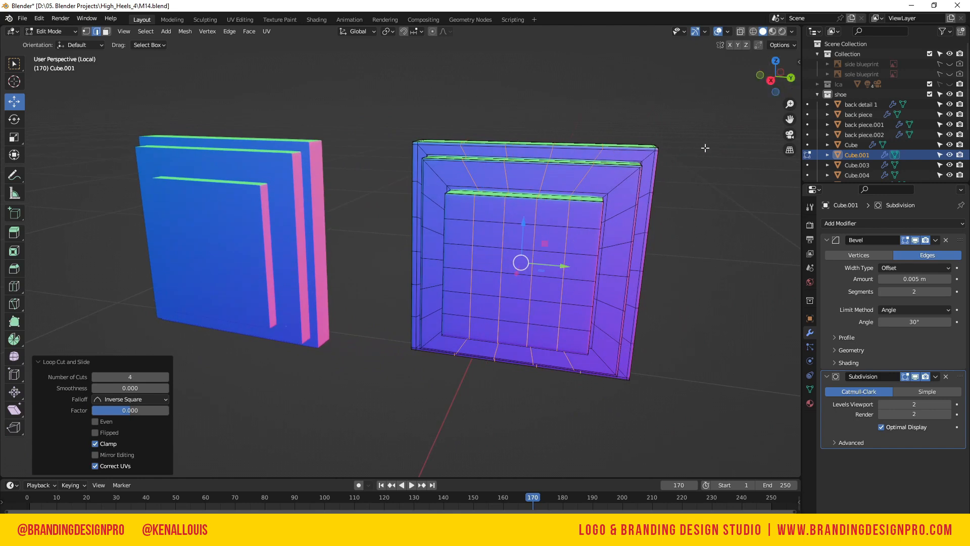
{"action": "left_click_drag", "start_coordinate": [771, 85], "coordinate": [610, 87]}
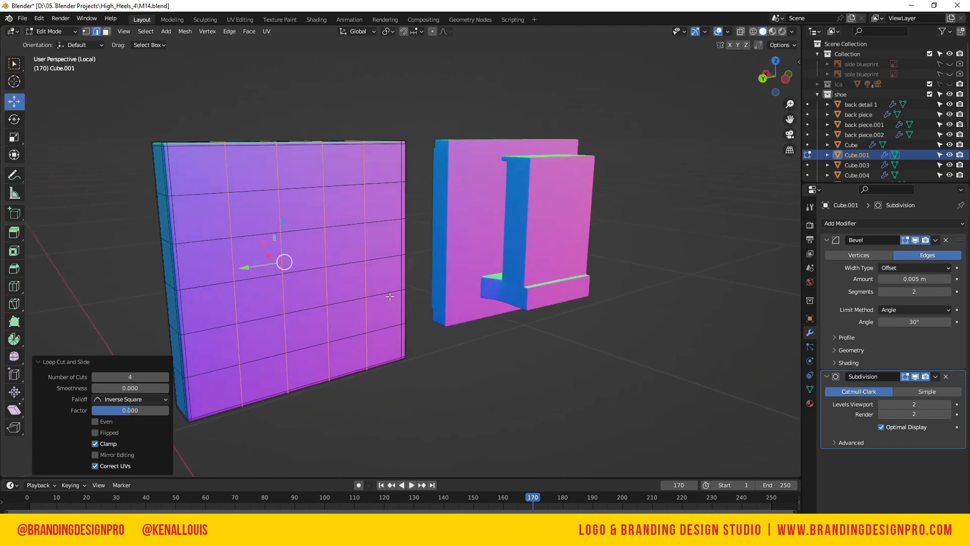
{"action": "left_click_drag", "start_coordinate": [771, 80], "coordinate": [675, 98]}
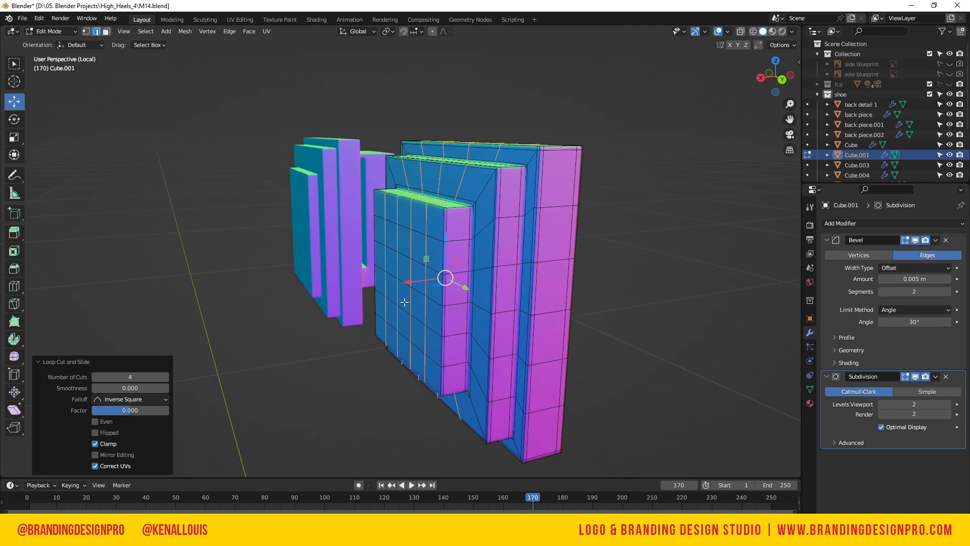
{"action": "left_click_drag", "start_coordinate": [772, 80], "coordinate": [676, 81]}
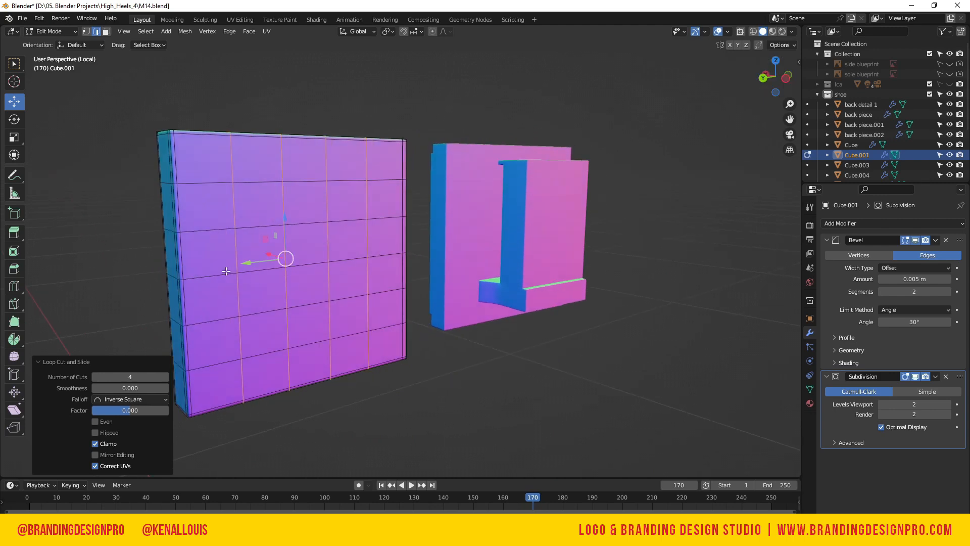
- Select the three middle faces in the back grid's second-lowest row and scale them by 1.209 along Y
{"action": "middle_click_drag", "start_coordinate": [434, 273], "coordinate": [331, 375]}
{"action": "key", "text": "3"}
{"action": "left_click", "coordinate": [331, 375]}
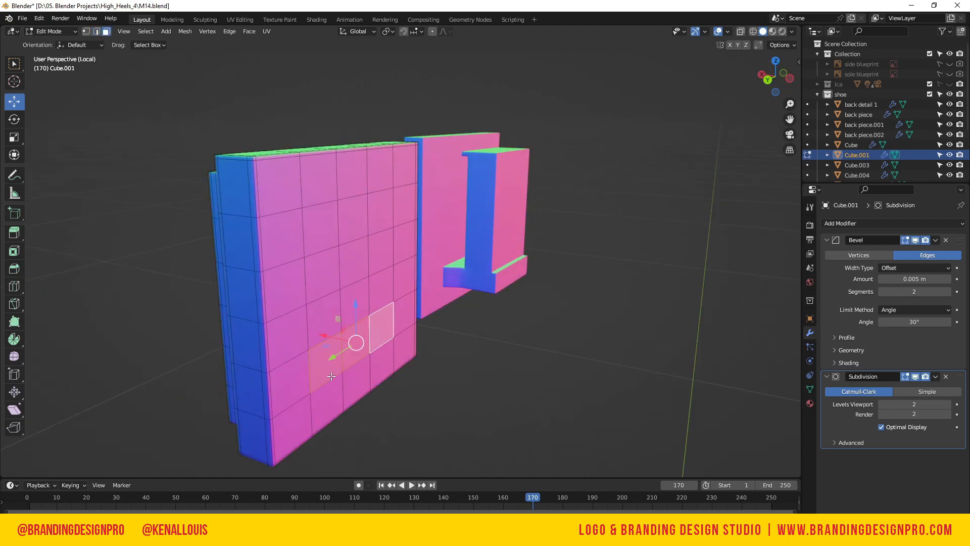
{"action": "key", "text": "s"}
{"action": "key", "text": "y"}
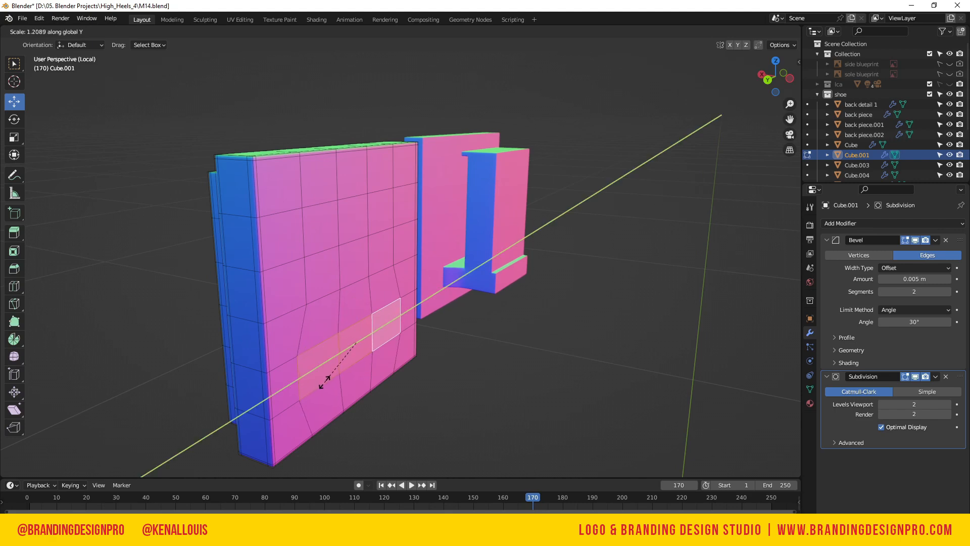
{"action": "left_click", "coordinate": [325, 382]}
- Extrude the three widened back faces 0.008807 m along their normal as a protruding block
{"action": "key", "text": "g"}
{"action": "key", "text": "z"}
{"action": "key", "text": "z"}
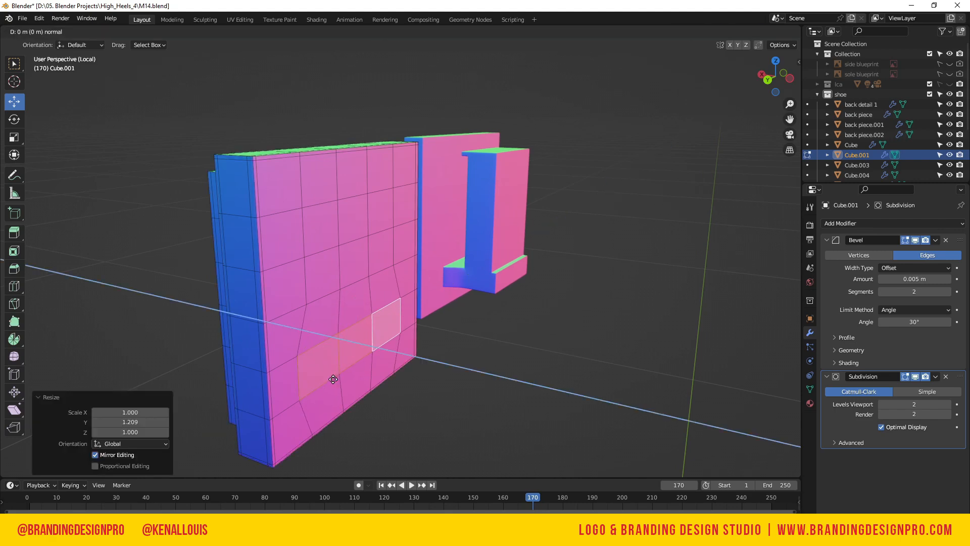
{"action": "left_click", "coordinate": [392, 400]}
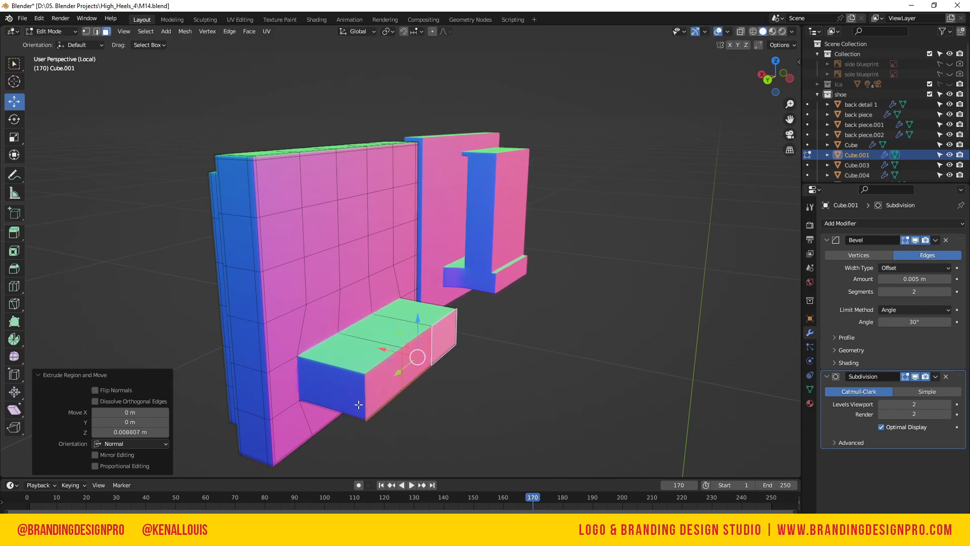
- Add two loop cuts along the block's length and scale them slightly apart along X
{"action": "key", "text": "ctrl+r"}
{"action": "scroll", "coordinate": [321, 387], "scroll_direction": "up", "scroll_amount": 1}
{"action": "left_click", "coordinate": [322, 386]}
{"action": "right_click", "coordinate": [342, 378]}
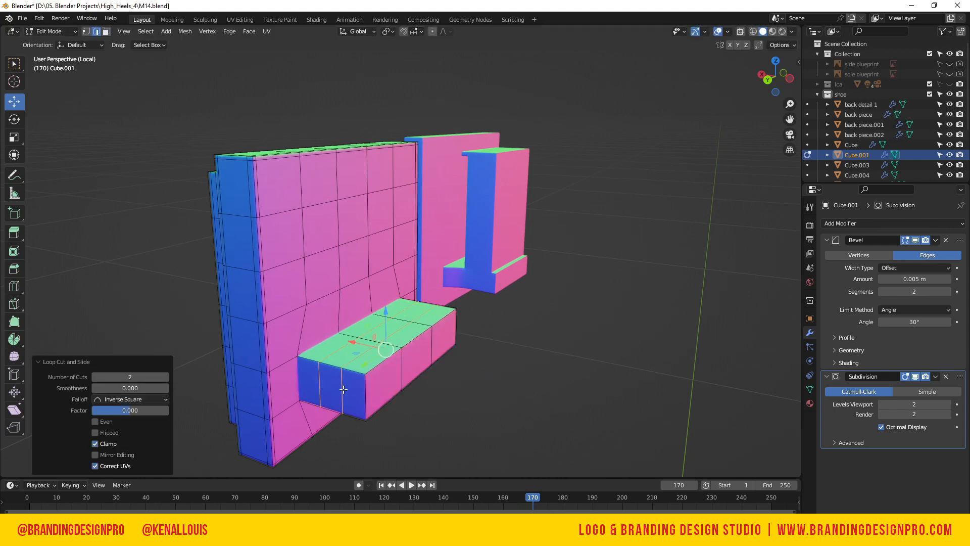
{"action": "key", "text": "s"}
{"action": "key", "text": "x"}
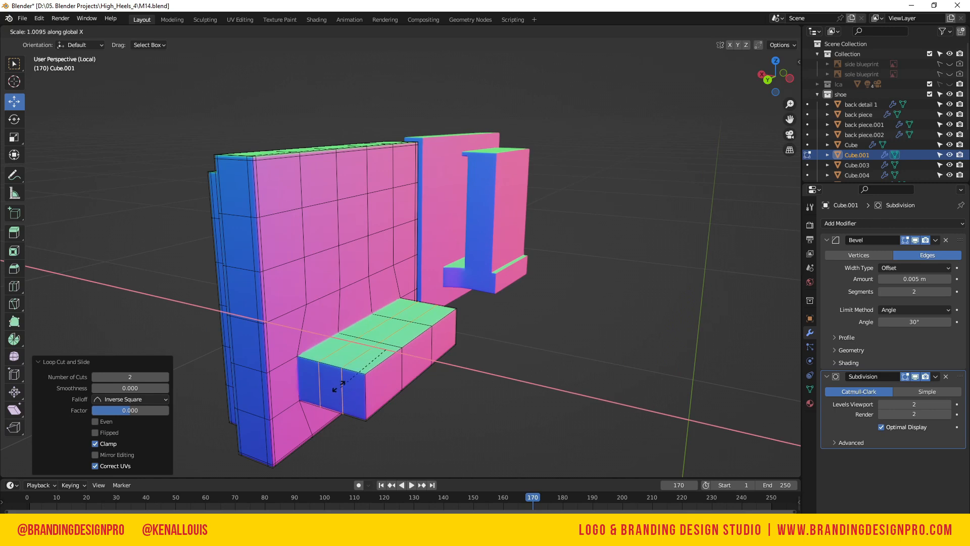
{"action": "left_click", "coordinate": [310, 377]}
- Extrude the three middle top faces of the back block 0.018865 m upward as an upright plate
{"action": "key", "text": "3"}
{"action": "left_click", "coordinate": [362, 343]}
{"action": "left_click", "coordinate": [378, 334], "text": "shift"}
{"action": "left_click", "coordinate": [410, 317], "text": "shift"}
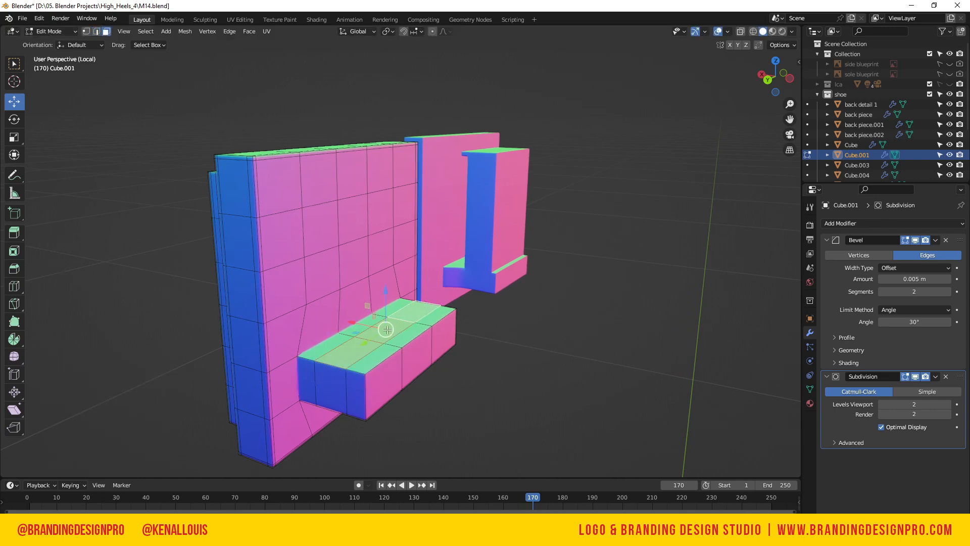
{"action": "key", "text": "e"}
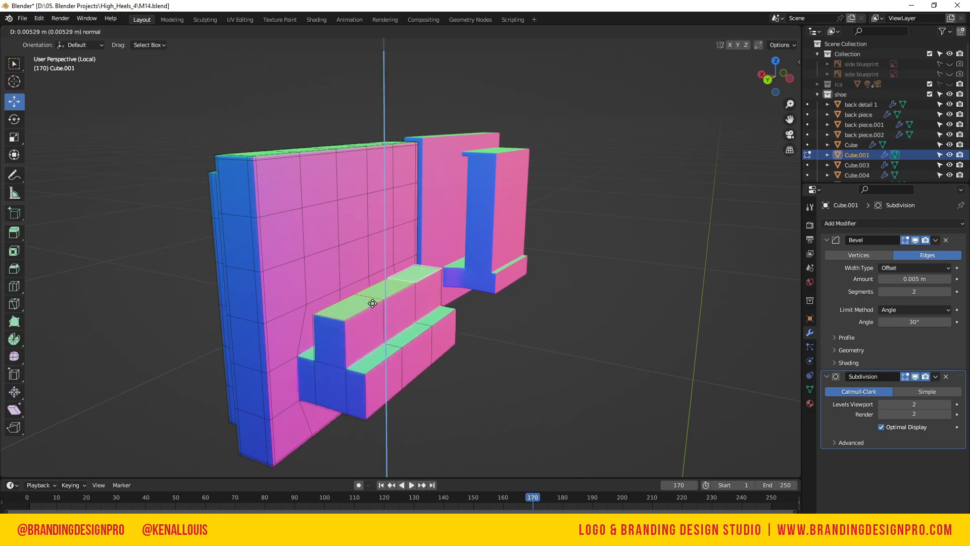
{"action": "left_click", "coordinate": [389, 196]}
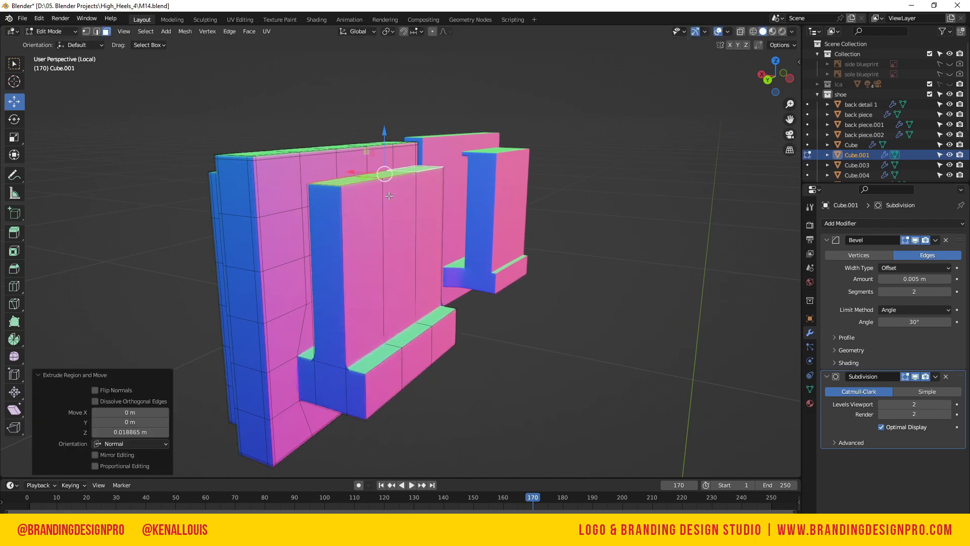
- Add two horizontal loop cuts around the upright plate and scale them to 0.399 along Z
{"action": "key", "text": "ctrl+r"}
{"action": "scroll", "coordinate": [375, 212], "scroll_direction": "up", "scroll_amount": 1}
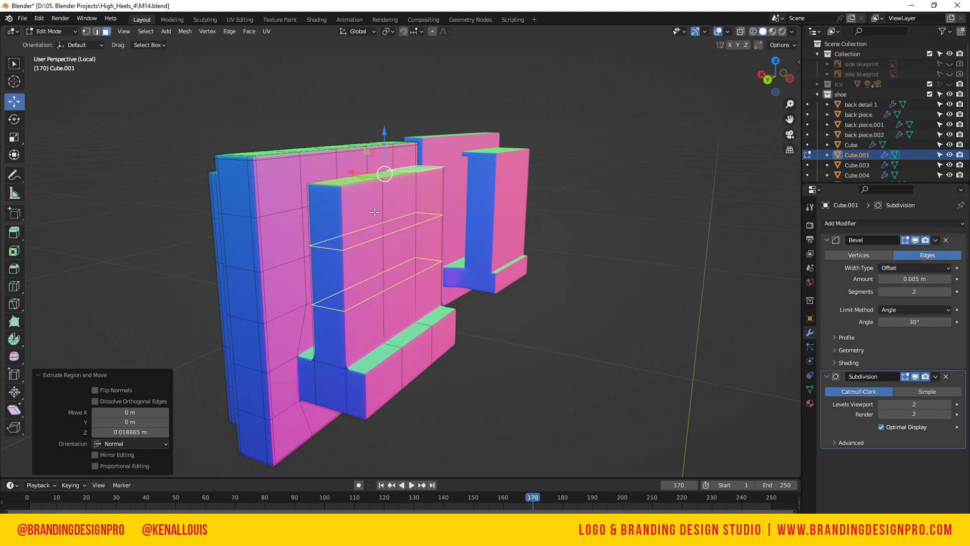
{"action": "left_click", "coordinate": [374, 212]}
{"action": "right_click", "coordinate": [379, 218]}
{"action": "key", "text": "s"}
{"action": "key", "text": "z"}
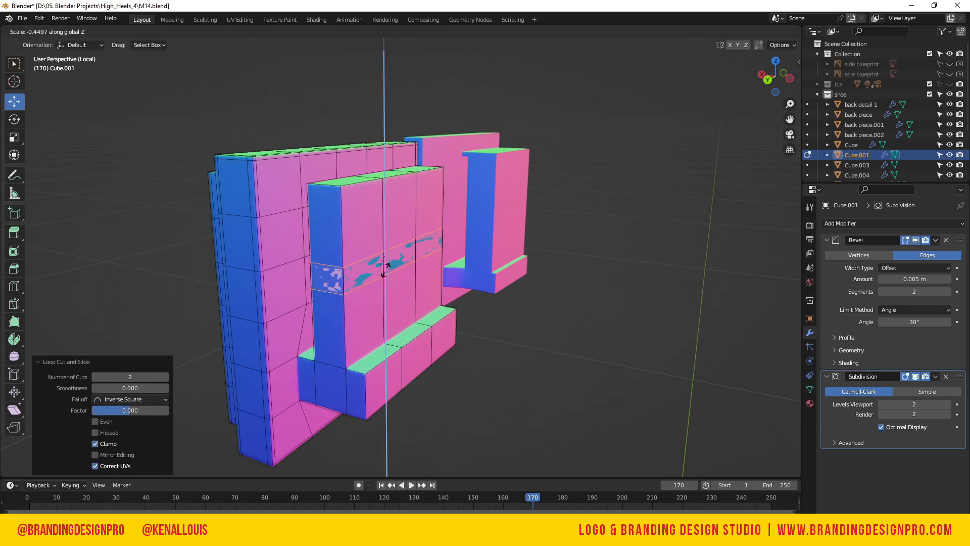
{"action": "left_click", "coordinate": [390, 263]}
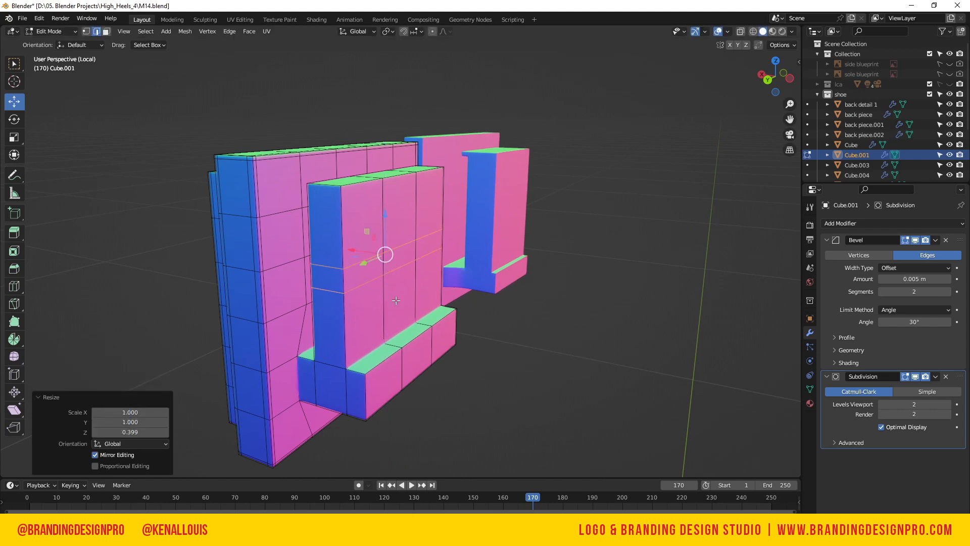
- Slide both loops up the upright plate, then slide the lower loop toward the upper one by a factor of -0.722
{"action": "key", "text": "g"}
{"action": "key", "text": "g"}
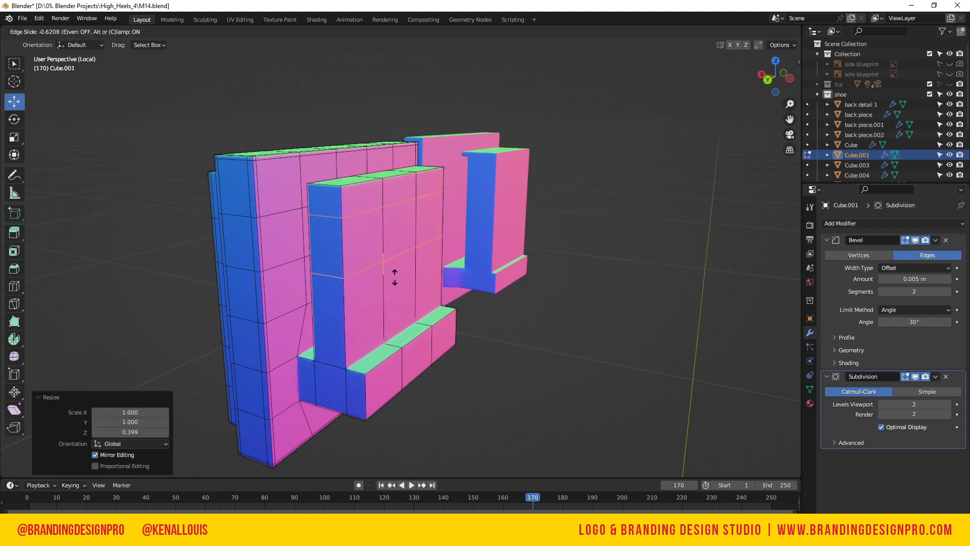
{"action": "left_click", "coordinate": [395, 277]}
{"action": "left_click", "coordinate": [379, 272]}
{"action": "left_click", "coordinate": [365, 267], "text": "alt"}
{"action": "key", "text": "g"}
{"action": "key", "text": "g"}
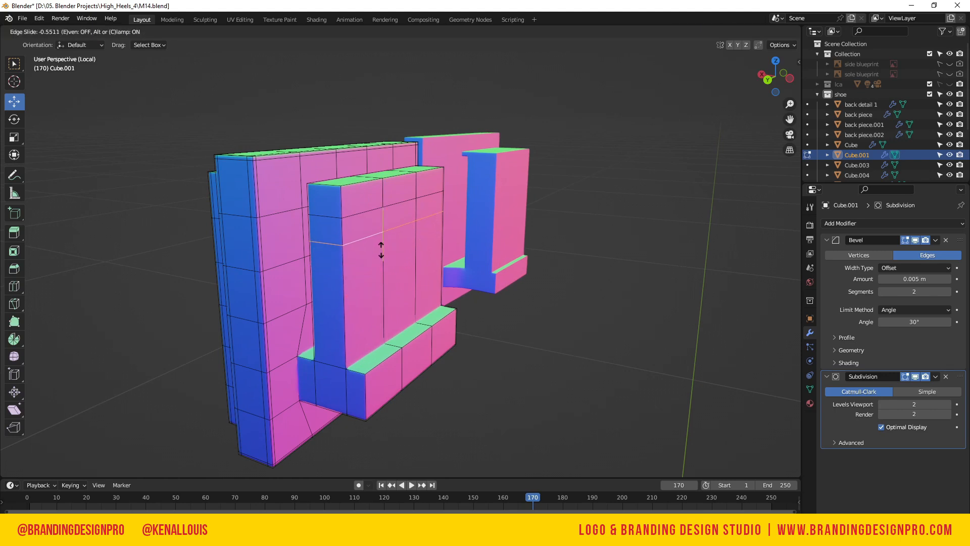
{"action": "left_click", "coordinate": [384, 239]}
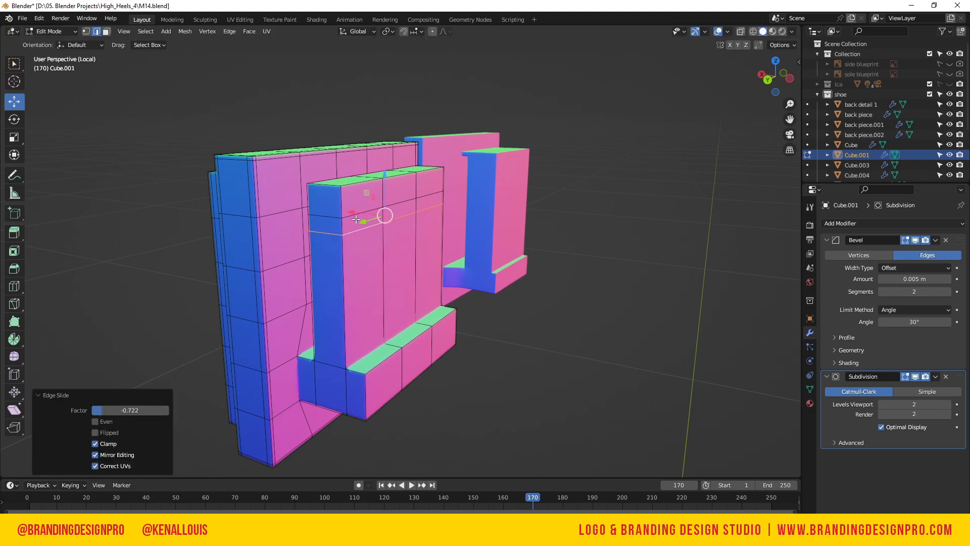
- Slide the upright plate's upper loop close to its top edge and the lower loop up by a factor of -0.858
{"action": "left_click", "coordinate": [355, 219]}
{"action": "left_click", "coordinate": [356, 219], "text": "alt"}
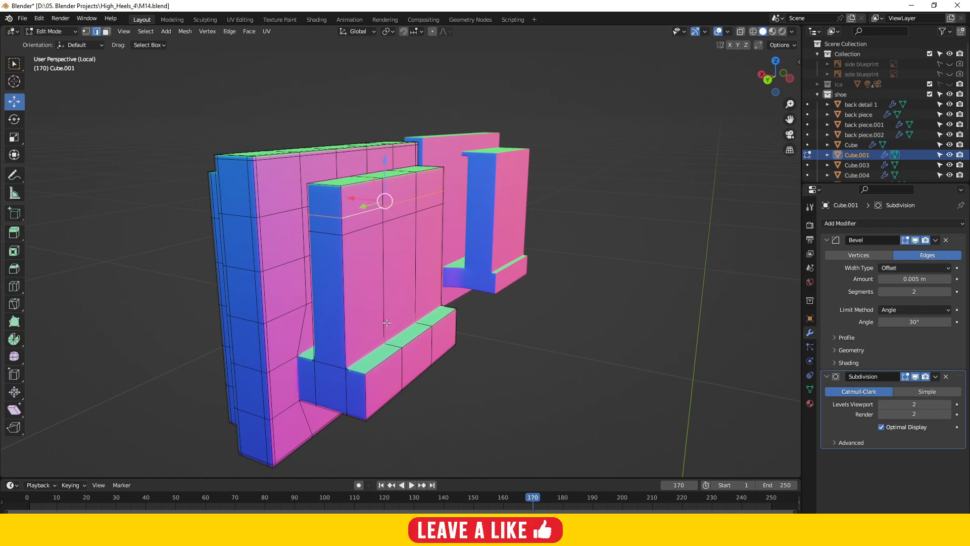
{"action": "key", "text": "g"}
{"action": "key", "text": "g"}
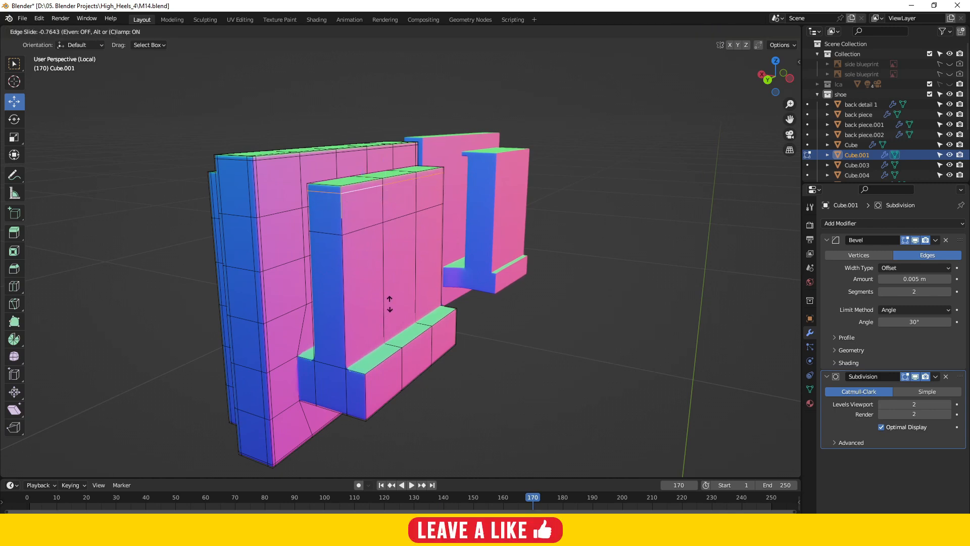
{"action": "left_click", "coordinate": [390, 304]}
{"action": "left_click", "coordinate": [367, 236]}
{"action": "left_click", "coordinate": [364, 232], "text": "alt"}
{"action": "key", "text": "g"}
{"action": "key", "text": "g"}
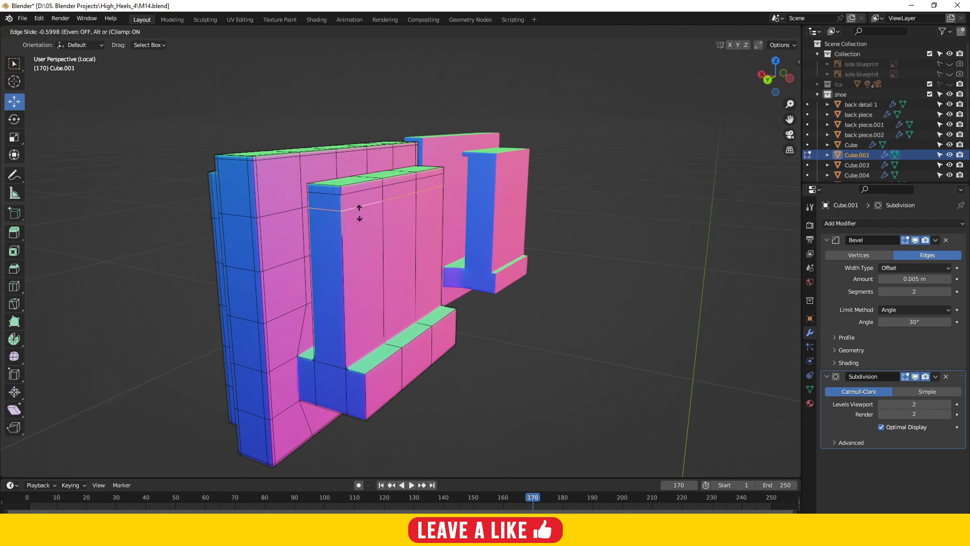
{"action": "left_click", "coordinate": [367, 191]}
- Extrude the three narrow faces at the upright plate's top inner edge 0.001384 m along their normal as a lip
{"action": "left_click_drag", "start_coordinate": [771, 75], "coordinate": [809, 79]}
{"action": "scroll", "coordinate": [479, 191], "scroll_direction": "up", "scroll_amount": 2}
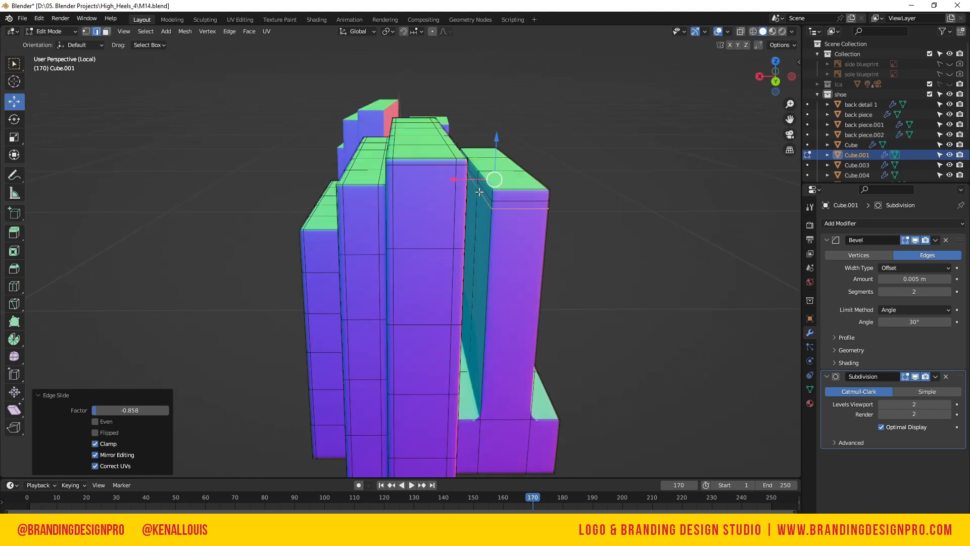
{"action": "key", "text": "3"}
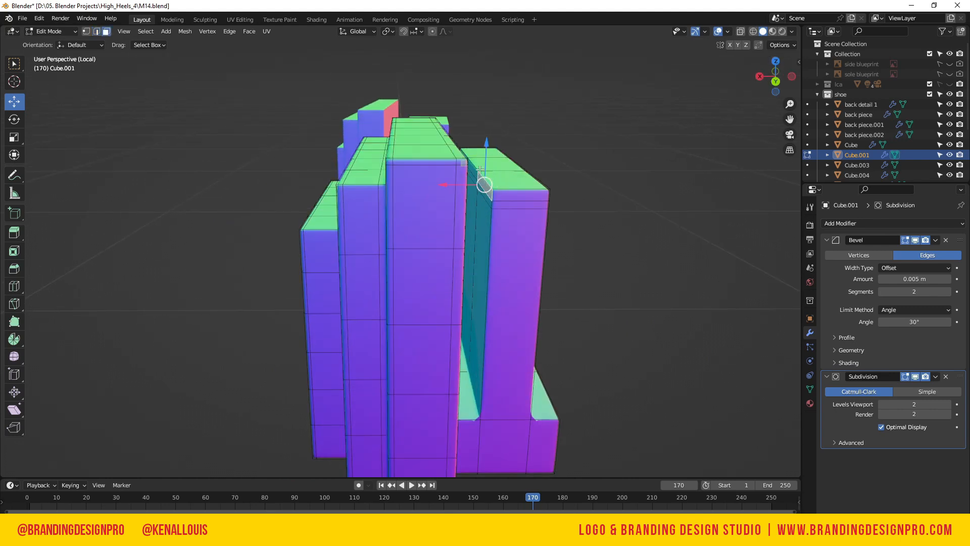
{"action": "left_click_drag", "start_coordinate": [789, 81], "coordinate": [788, 81]}
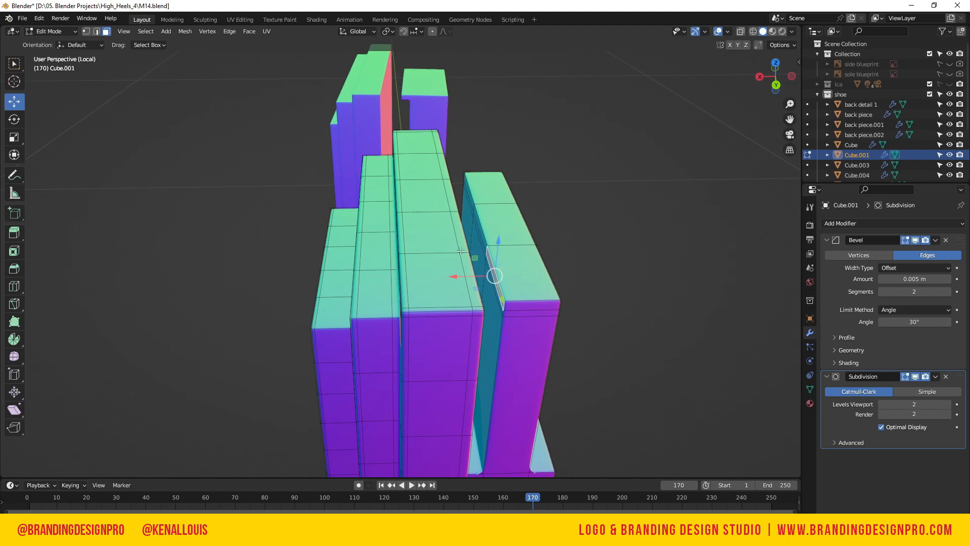
{"action": "left_click", "coordinate": [483, 224]}
{"action": "left_click", "coordinate": [468, 188]}
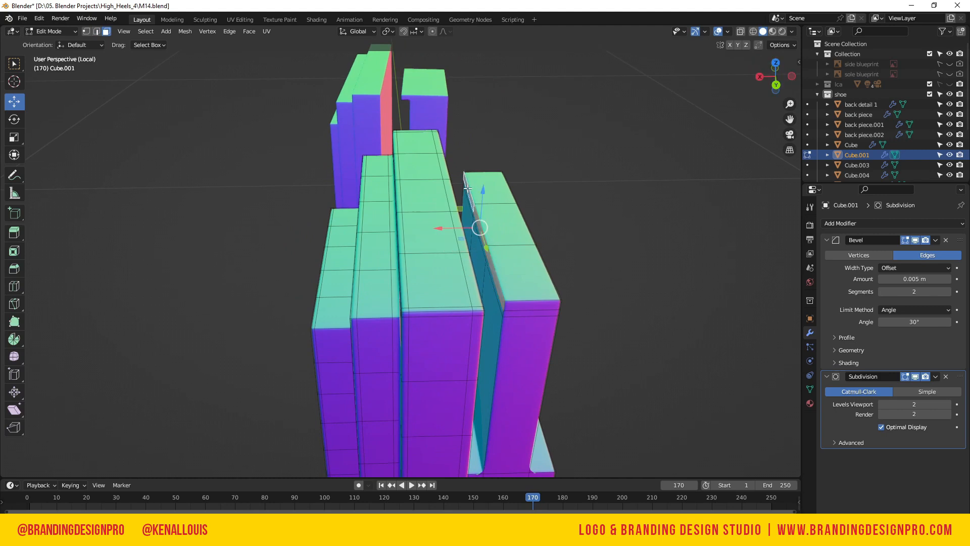
{"action": "key", "text": "e"}
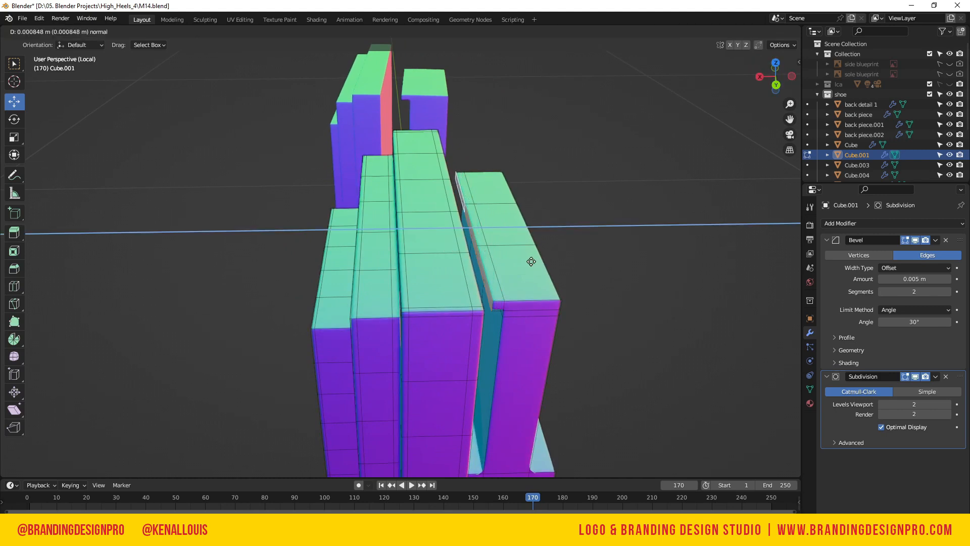
{"action": "left_click", "coordinate": [526, 264]}
- Move the lip's end faces 0.000771 m along X, then back by -0.00018 m to sit just short of the fastener body
{"action": "mouse_move", "coordinate": [776, 76]}
{"action": "left_mouse_down"}
{"action": "mouse_move", "coordinate": [758, 75]}
{"action": "mouse_move", "coordinate": [760, 63]}
{"action": "mouse_move", "coordinate": [775, 78]}
{"action": "mouse_move", "coordinate": [769, 86]}
{"action": "left_mouse_up"}
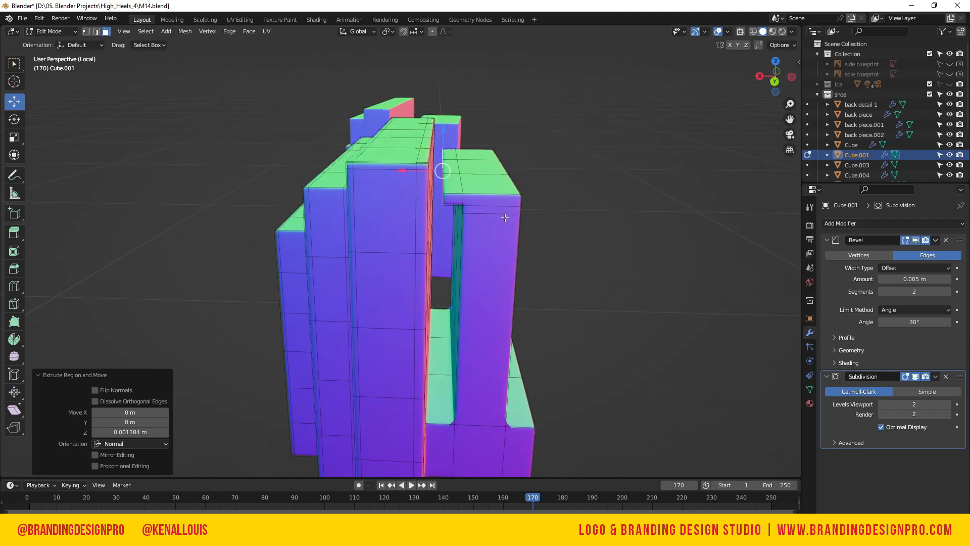
{"action": "key", "text": "g"}
{"action": "key", "text": "x"}
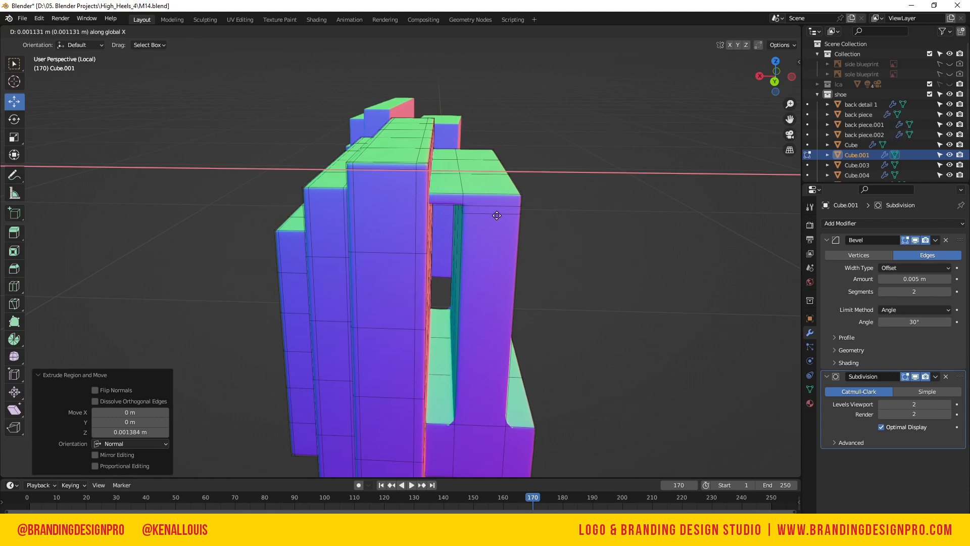
{"action": "left_click", "coordinate": [496, 216]}
{"action": "key", "text": "g"}
{"action": "key", "text": "x"}
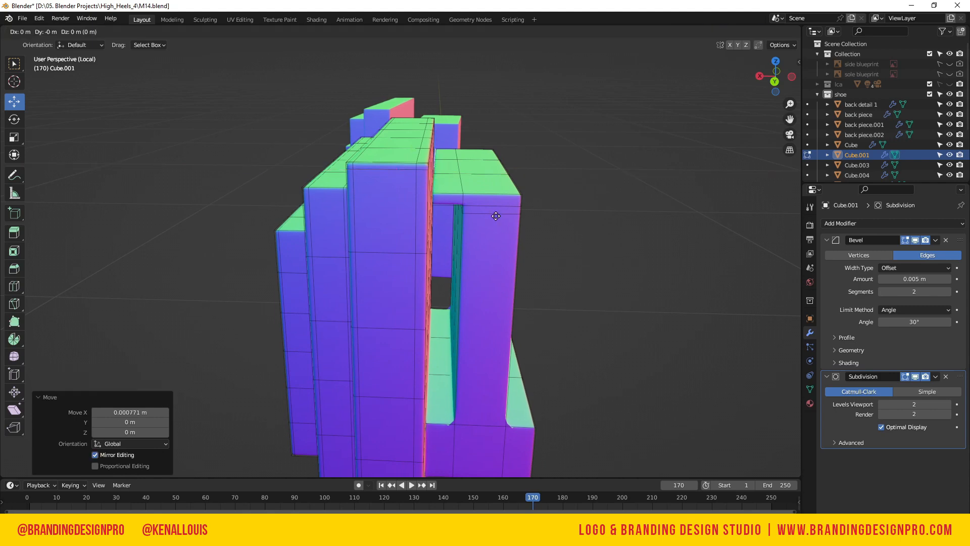
{"action": "left_click", "coordinate": [498, 216]}
{"action": "mouse_move", "coordinate": [770, 74]}
{"action": "left_mouse_down"}
{"action": "mouse_move", "coordinate": [743, 54]}
{"action": "mouse_move", "coordinate": [775, 60]}
{"action": "mouse_move", "coordinate": [767, 60]}
{"action": "left_mouse_up"}
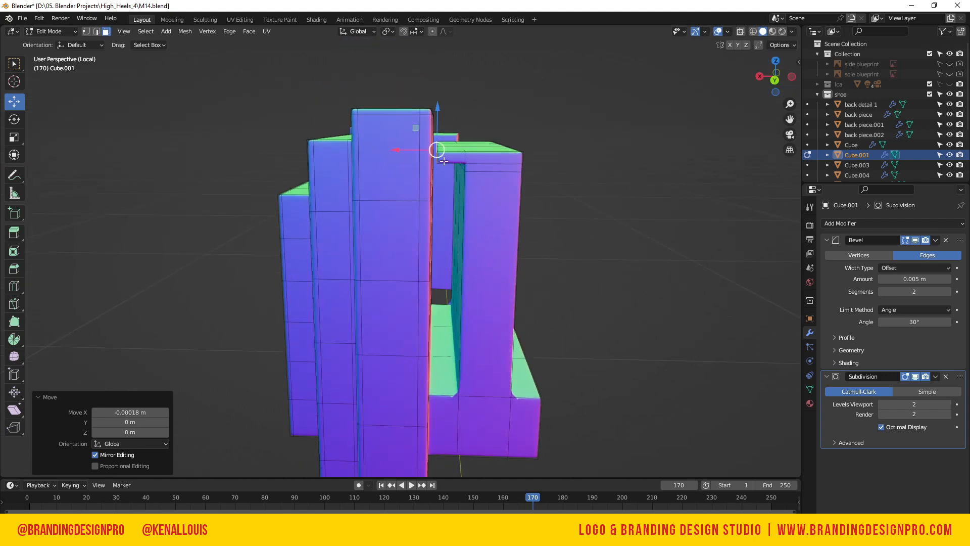
- Inspect the hook's smoothed shading in Object Mode, focusing on the corners where the upright meets the base block
{"action": "left_click", "coordinate": [473, 233]}
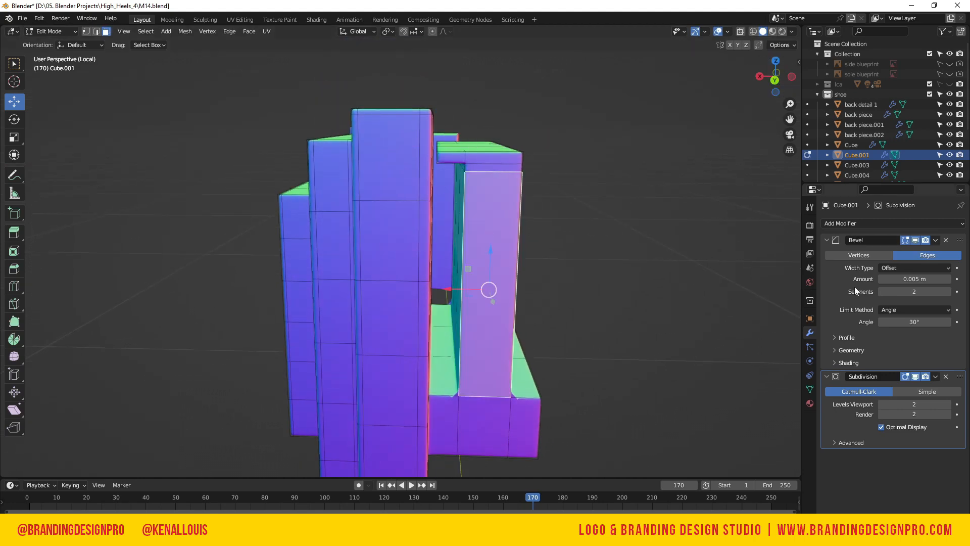
{"action": "key", "text": "Tab"}
{"action": "left_click", "coordinate": [536, 262]}
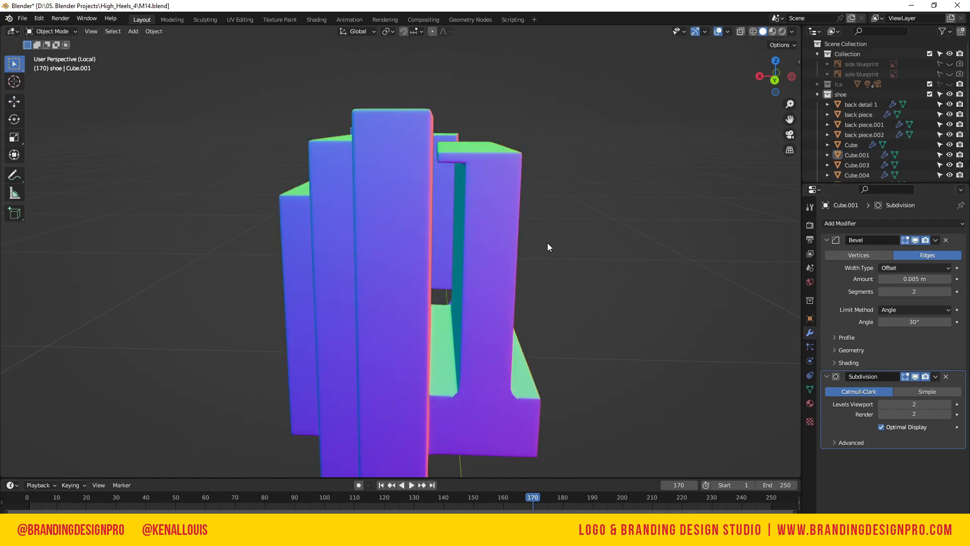
{"action": "left_click_drag", "start_coordinate": [794, 95], "coordinate": [558, 195]}
{"action": "left_click", "coordinate": [392, 343]}
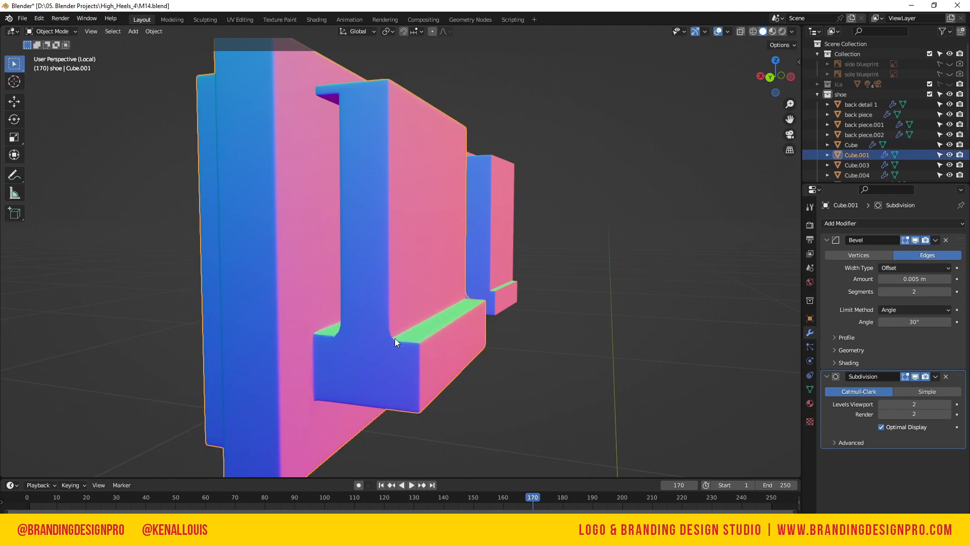
{"action": "key", "text": "Tab"}
{"action": "key", "text": "Tab"}
{"action": "key", "text": "Tab"}
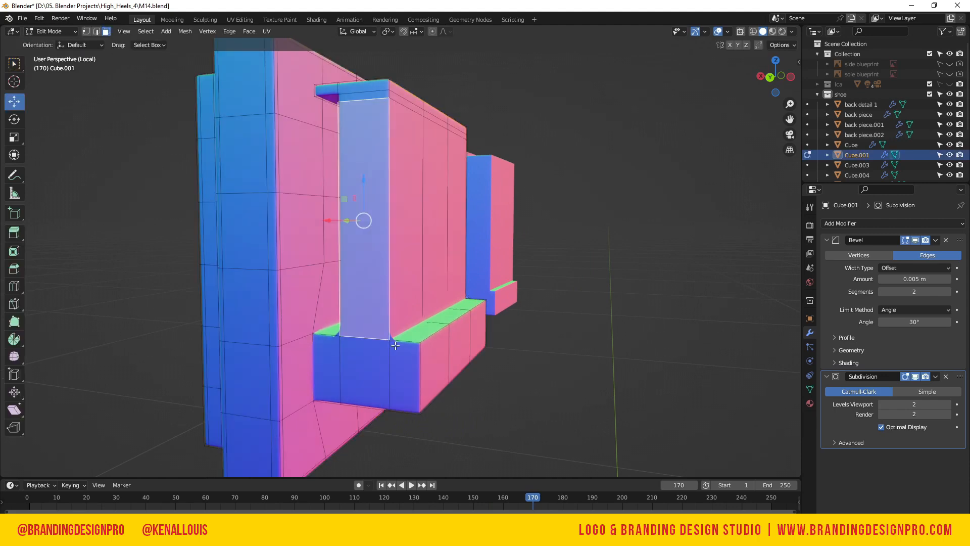
- Add supporting loop cuts on both sides of the upright along the base block, at factors 0.809 and -0.771
{"action": "left_click", "coordinate": [395, 345]}
{"action": "key", "text": "ctrl+r"}
{"action": "left_click", "coordinate": [397, 348]}
{"action": "left_click", "coordinate": [386, 351]}
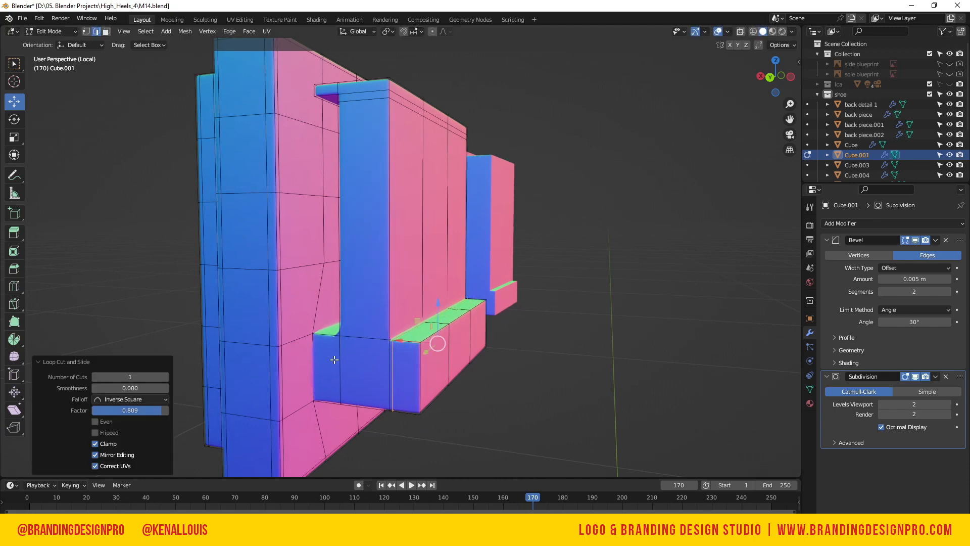
{"action": "key", "text": "ctrl+r"}
{"action": "left_click", "coordinate": [335, 353]}
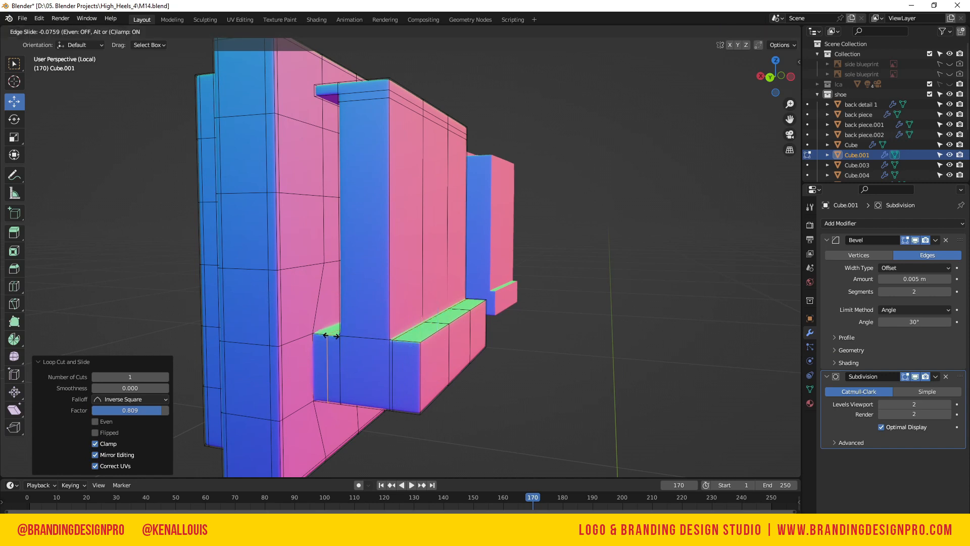
{"action": "left_click", "coordinate": [336, 345]}
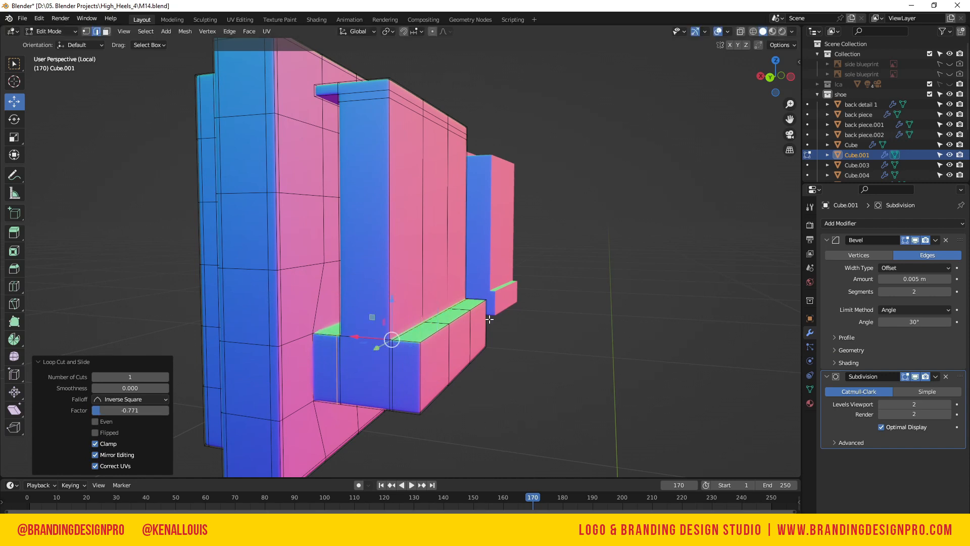
- Leave mesh editing and examine the finished fastener pieces from the front and surrounding angles
{"action": "left_click", "coordinate": [447, 180]}
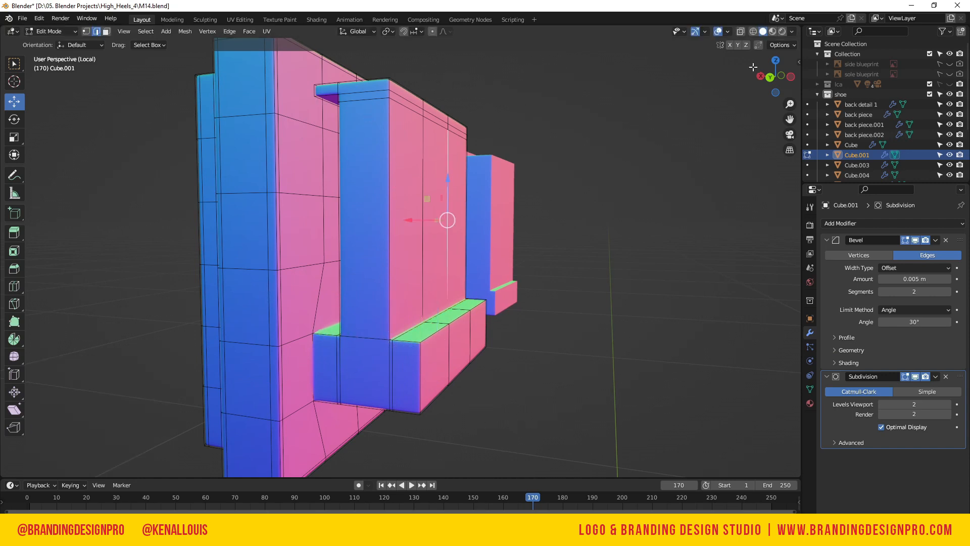
{"action": "left_click_drag", "start_coordinate": [772, 73], "coordinate": [857, 76]}
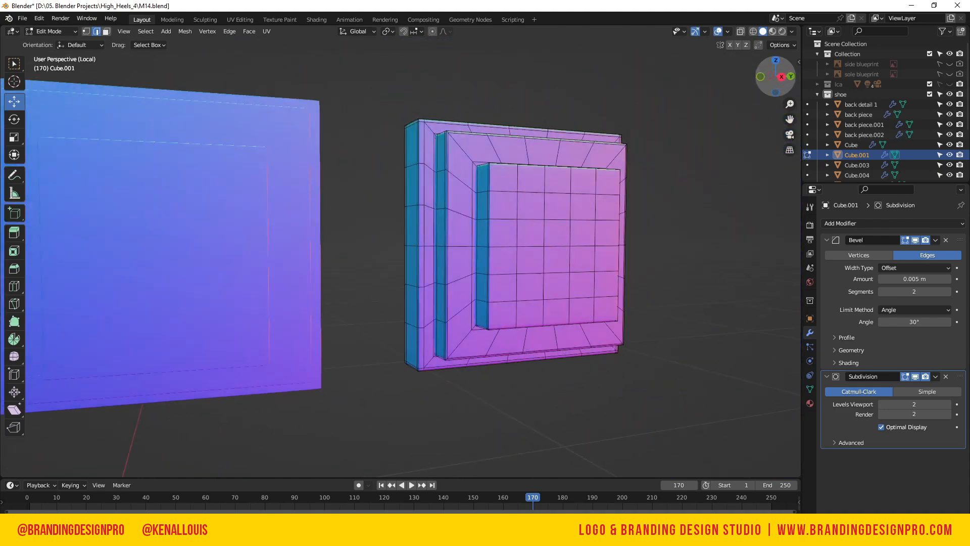
{"action": "scroll", "coordinate": [271, 186], "scroll_direction": "down", "scroll_amount": 2}
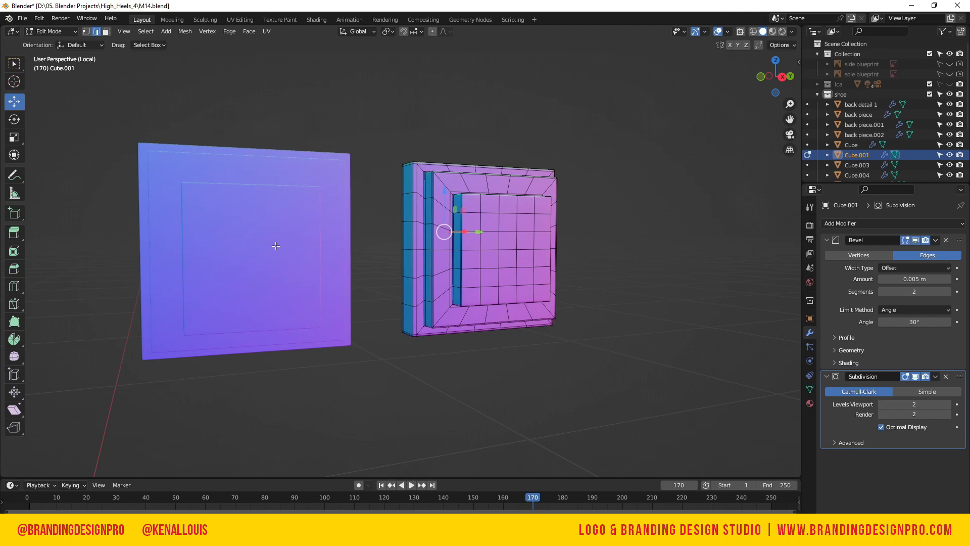
{"action": "key", "text": "Tab"}
{"action": "left_click", "coordinate": [631, 210]}
{"action": "left_click_drag", "start_coordinate": [795, 71], "coordinate": [687, 99]}
{"action": "left_click", "coordinate": [583, 230]}
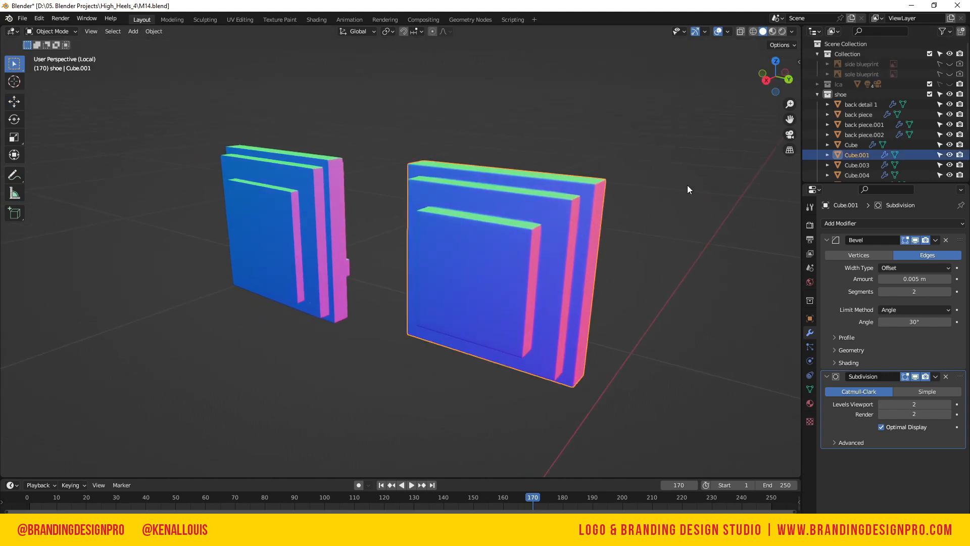
{"action": "key", "text": "KP_1"}
{"action": "left_click_drag", "start_coordinate": [776, 91], "coordinate": [609, 146]}
{"action": "scroll", "coordinate": [474, 159], "scroll_direction": "down", "scroll_amount": 9}
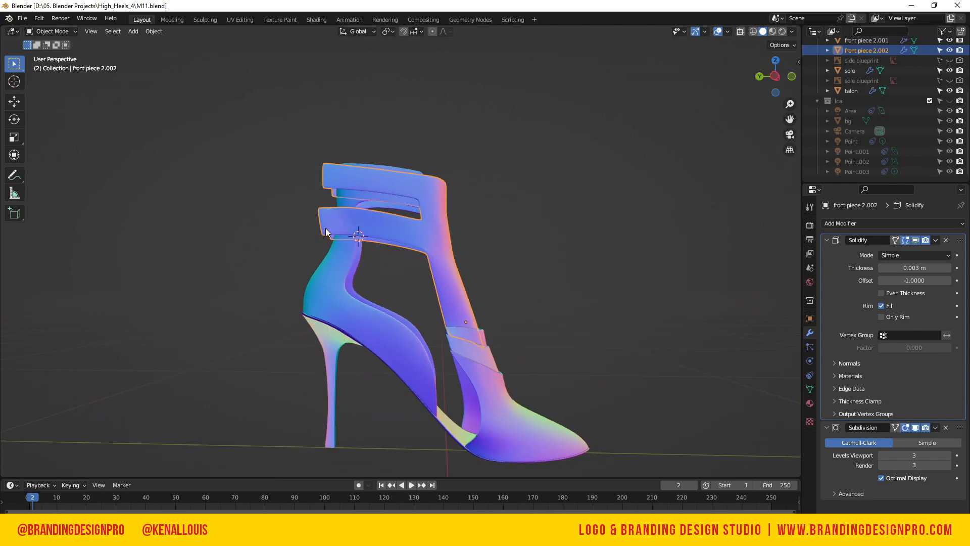
- In front piece 2.002's mesh, select the six faces at the lower ankle strap's rear end and rotate them -37° about global Z
{"action": "key", "text": "Tab"}
{"action": "key", "text": "KP_Decimal"}
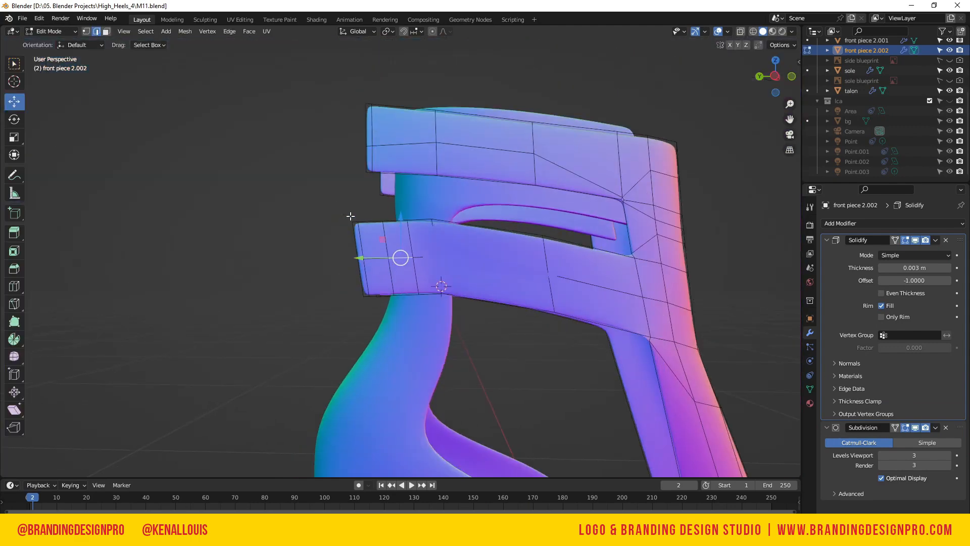
{"action": "left_click_drag", "start_coordinate": [772, 76], "coordinate": [814, 77]}
{"action": "left_click", "coordinate": [381, 280]}
{"action": "left_click", "coordinate": [411, 263]}
{"action": "left_click", "coordinate": [408, 243], "text": "shift"}
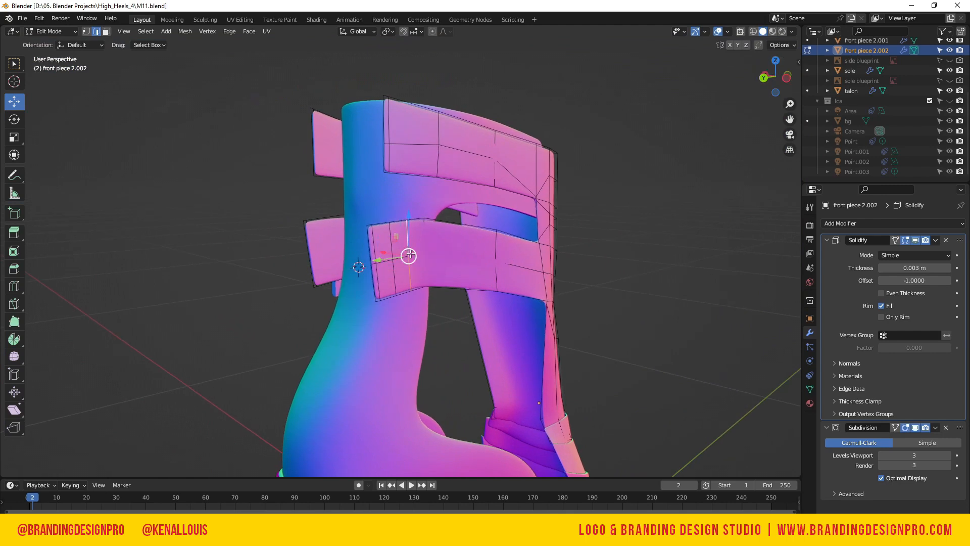
{"action": "key", "text": "3"}
{"action": "left_click", "coordinate": [374, 258]}
{"action": "left_click", "coordinate": [374, 268], "text": "shift"}
{"action": "left_click", "coordinate": [403, 270], "text": "shift"}
{"action": "left_click", "coordinate": [404, 248], "text": "shift"}
{"action": "left_click", "coordinate": [383, 251], "text": "shift"}
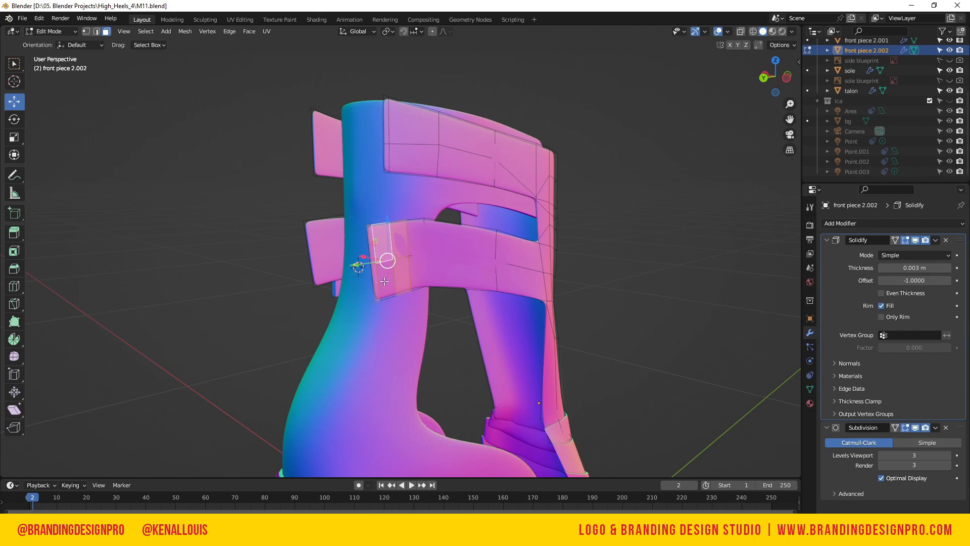
{"action": "left_click", "coordinate": [385, 282], "text": "shift"}
{"action": "key", "text": "r"}
{"action": "key", "text": "z"}
{"action": "left_click", "coordinate": [407, 294]}
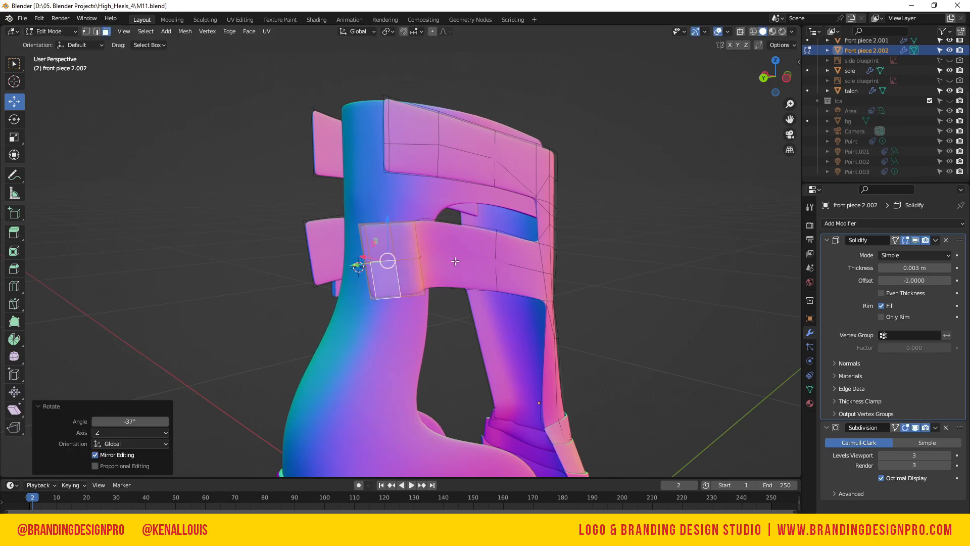
- From the top view, move the lower strap's end faces 0.016117 m in X and 0.002418 m in Y toward the heel
{"action": "left_click_drag", "start_coordinate": [775, 76], "coordinate": [769, 83]}
{"action": "left_click", "coordinate": [769, 84]}
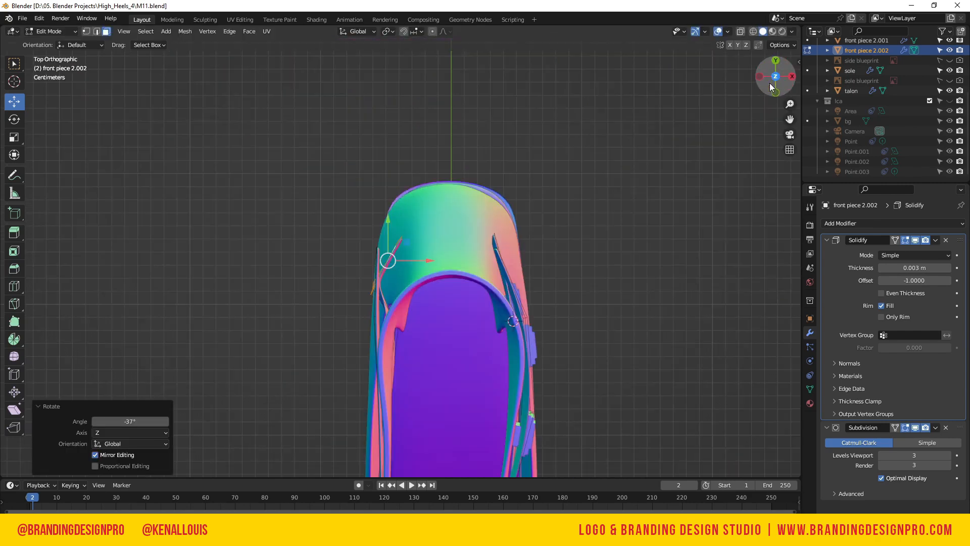
{"action": "key", "text": "ctrl+KP_7"}
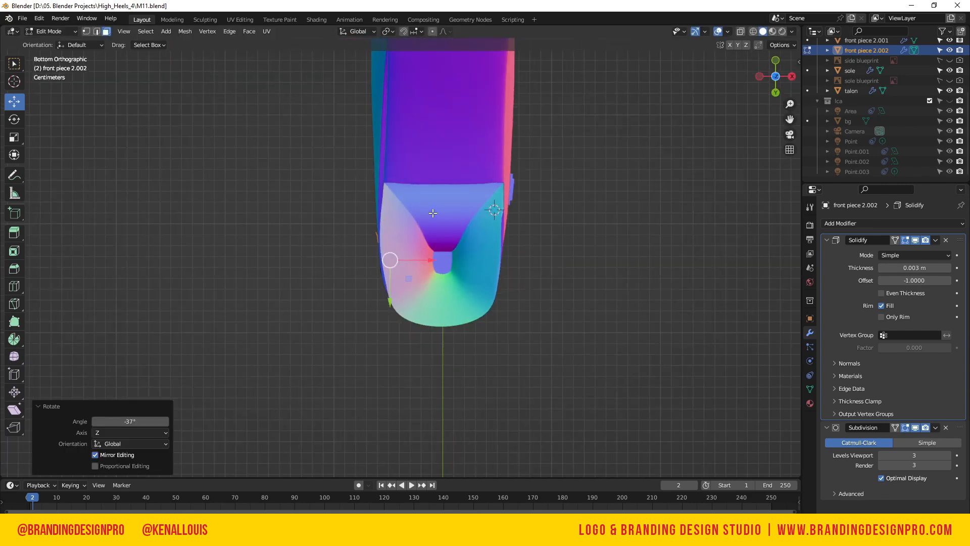
{"action": "key", "text": "KP_7"}
{"action": "scroll", "coordinate": [399, 272], "scroll_direction": "up", "scroll_amount": 3}
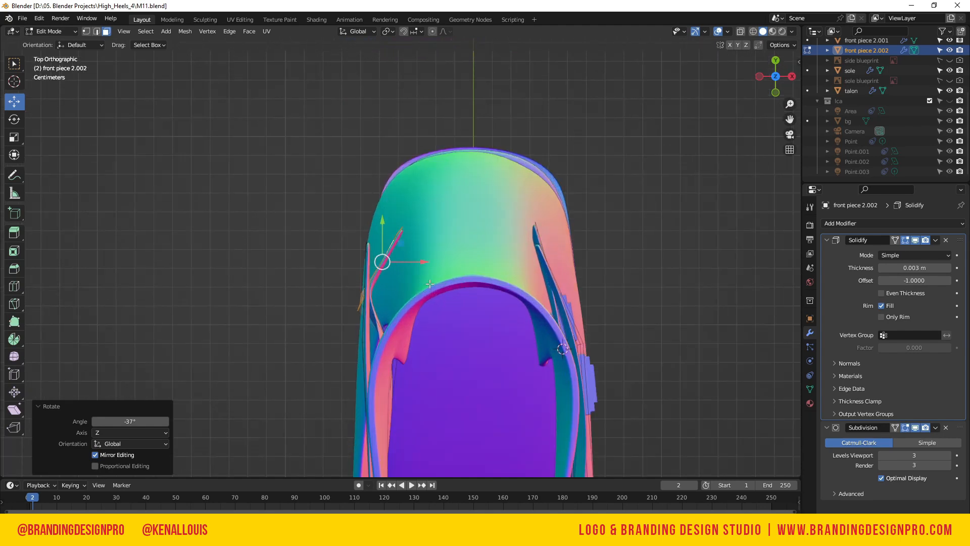
{"action": "key", "text": "g"}
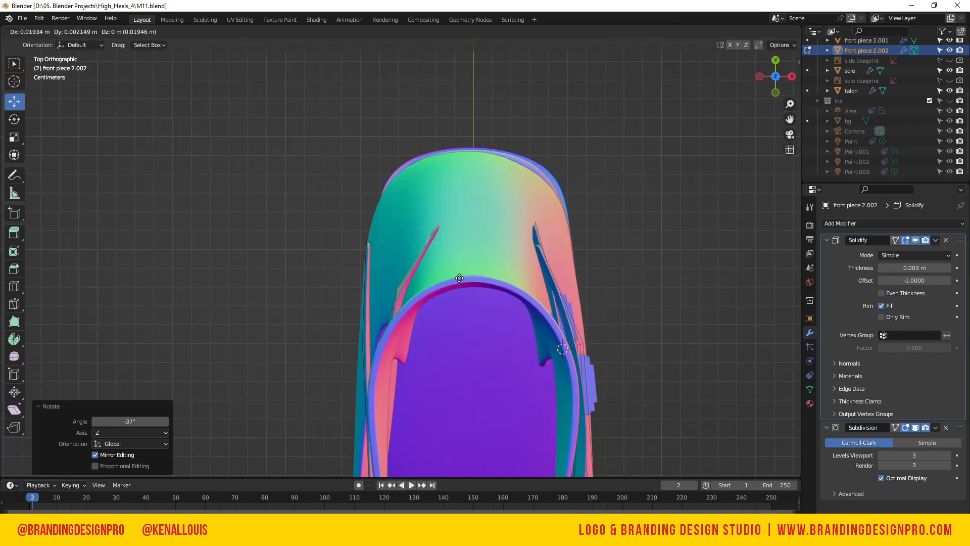
{"action": "left_click", "coordinate": [454, 277]}
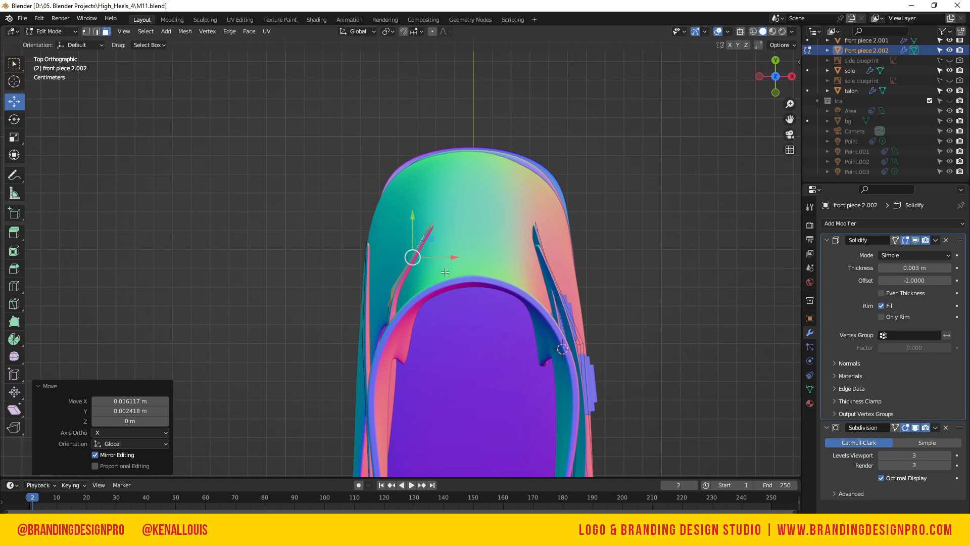
- Rotate the lower strap's end faces -13.2° about Z and shift them closer to the back of the boot
{"action": "key", "text": "r"}
{"action": "left_click", "coordinate": [447, 282]}
{"action": "key", "text": "g"}
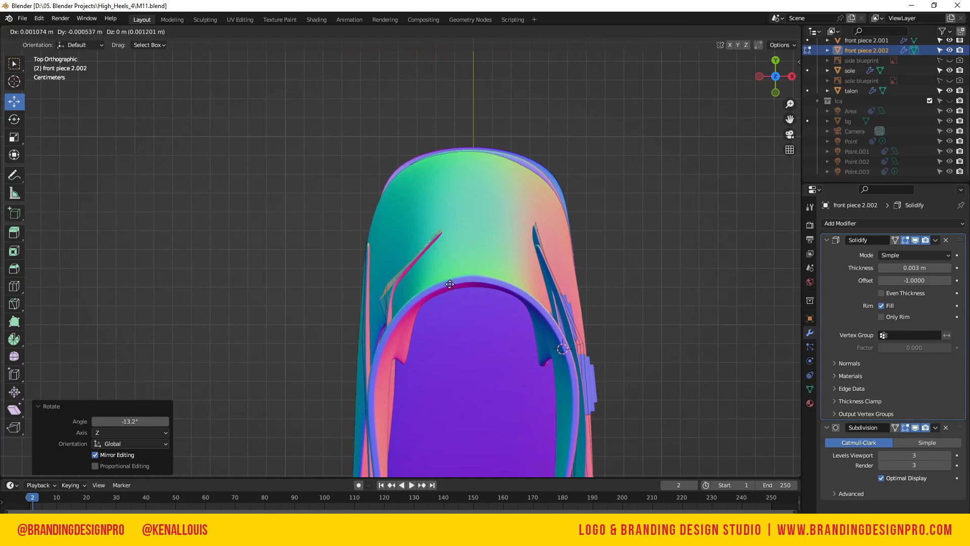
{"action": "left_click", "coordinate": [455, 303]}
{"action": "left_click_drag", "start_coordinate": [784, 85], "coordinate": [812, 92]}
{"action": "left_click_drag", "start_coordinate": [384, 275], "coordinate": [379, 269]}
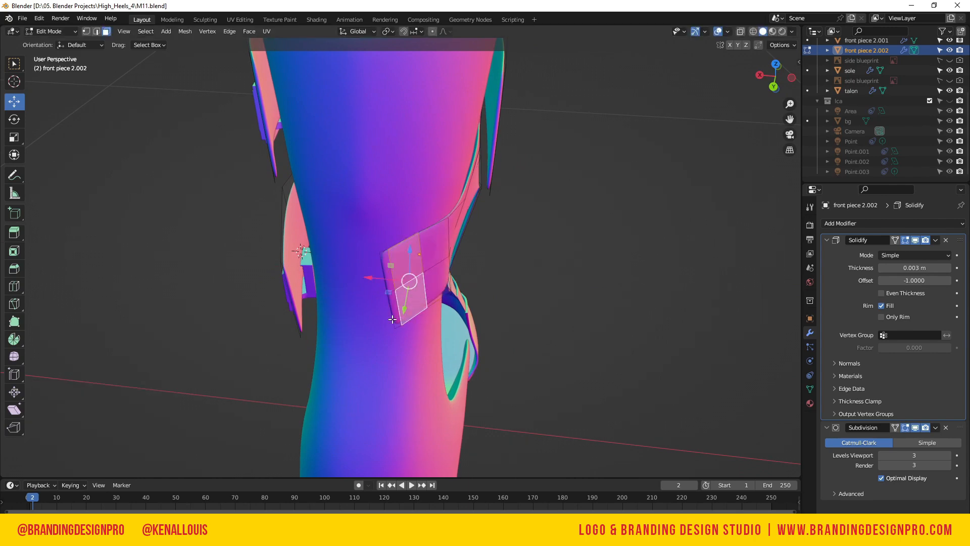
- Rotate the lower strap's end faces -19.3° about local Z and move them -0.002602 m along Y
{"action": "key", "text": "r"}
{"action": "key", "text": "z"}
{"action": "key", "text": "z"}
{"action": "left_click", "coordinate": [436, 311]}
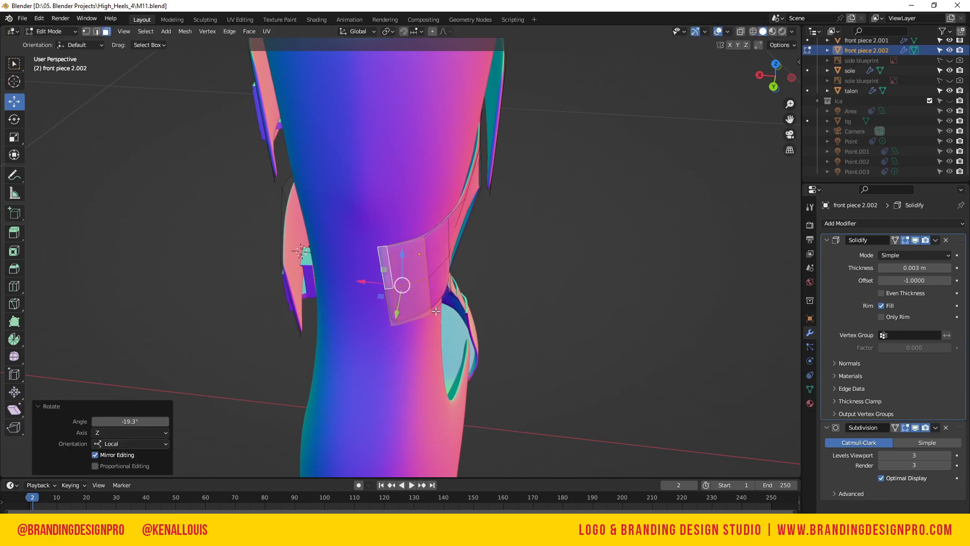
{"action": "left_click_drag", "start_coordinate": [399, 312], "coordinate": [399, 310]}
{"action": "left_click_drag", "start_coordinate": [776, 76], "coordinate": [610, 248]}
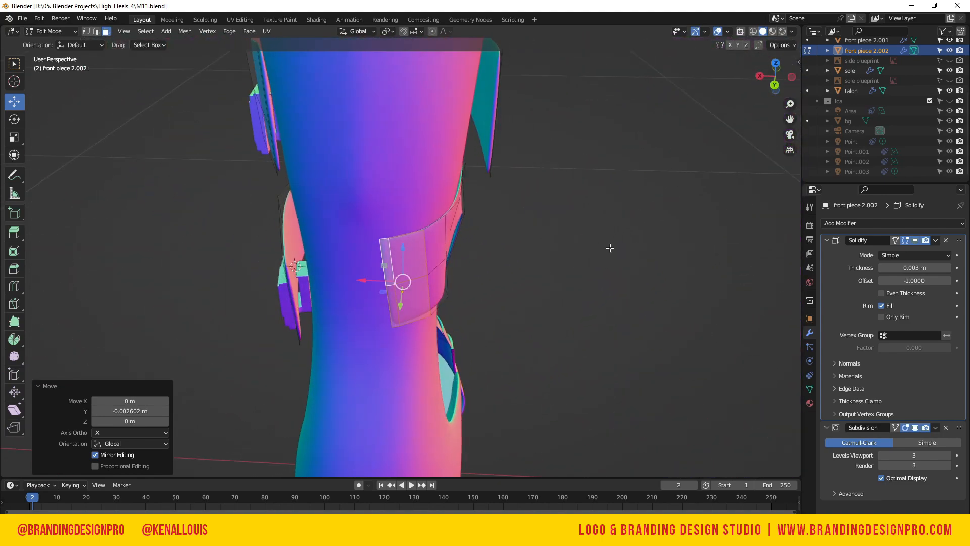
- Move the lower strap's outermost end faces by 0.001977, -0.006412 and 0.001695 m with smooth proportional editing at size 0.030
{"action": "left_click", "coordinate": [397, 317]}
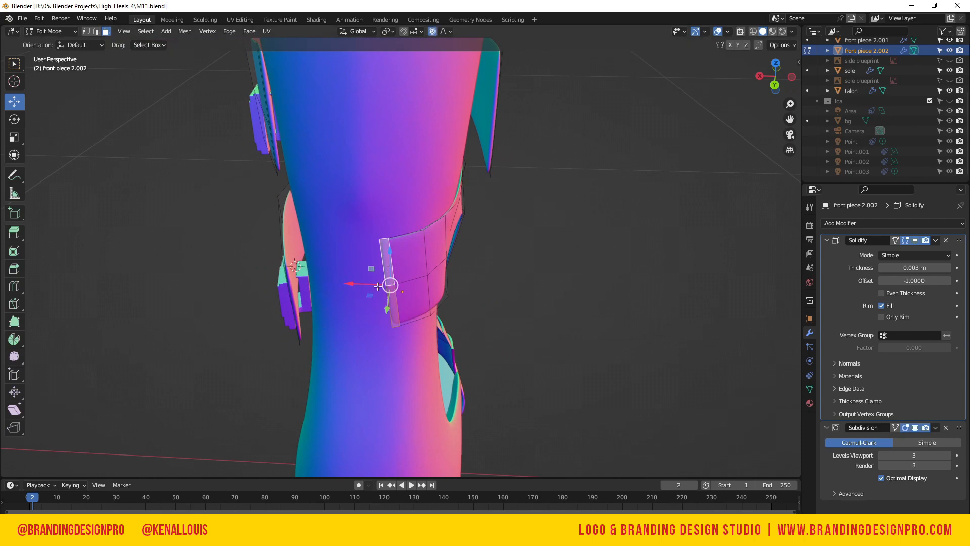
{"action": "left_click_drag", "start_coordinate": [776, 76], "coordinate": [717, 97]}
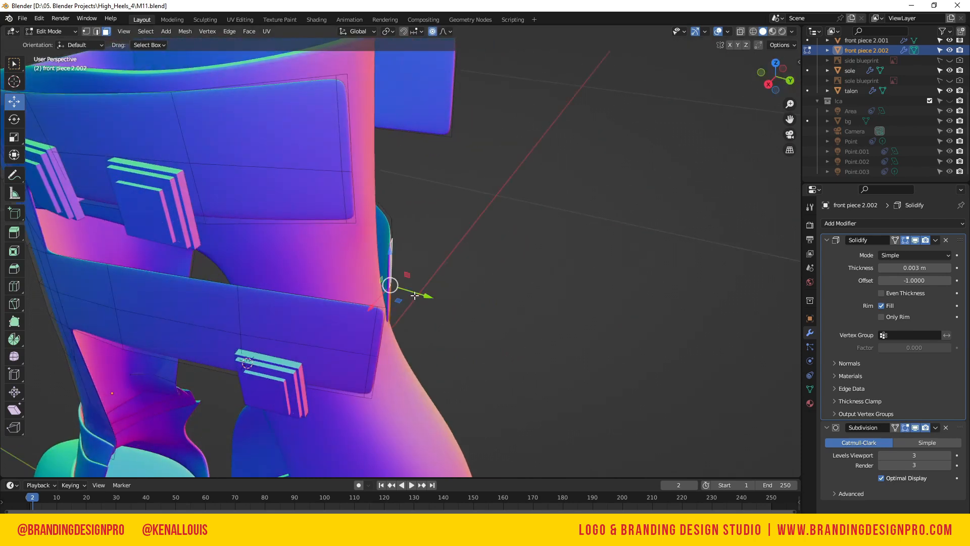
{"action": "key", "text": "g"}
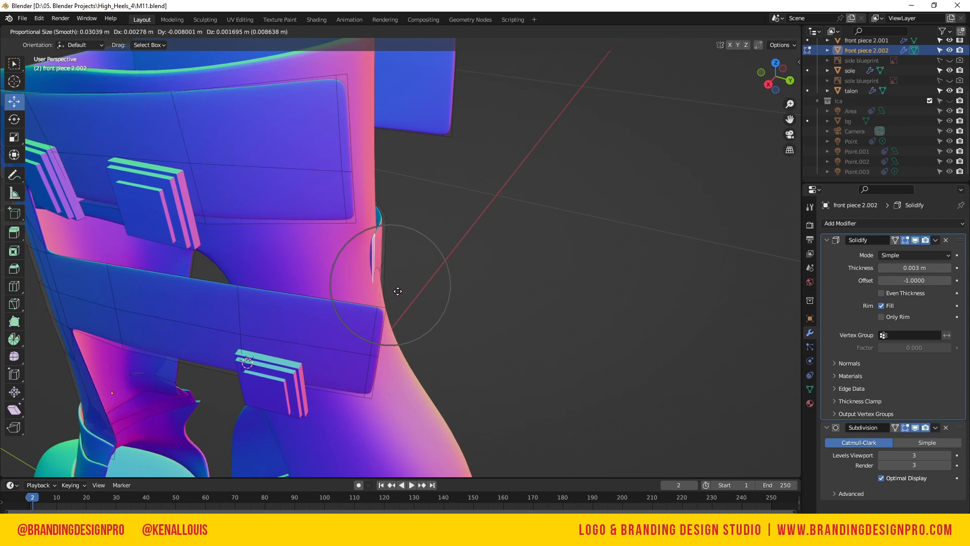
{"action": "left_click", "coordinate": [400, 291]}
{"action": "key", "text": "g"}
{"action": "key", "text": "Escape"}
- Turn off proportional editing, tilt the outermost end faces about global X, and adjust them along Y
{"action": "left_click", "coordinate": [433, 31]}
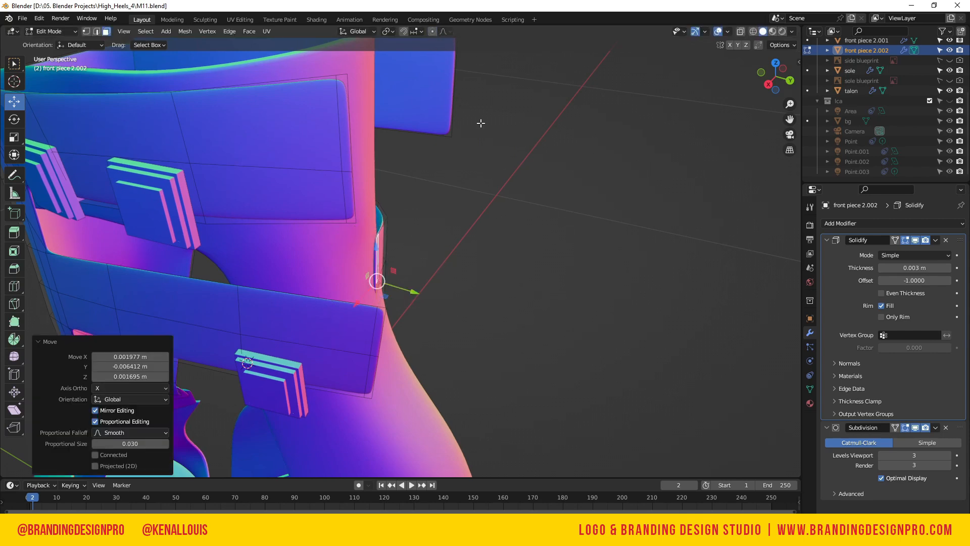
{"action": "key", "text": "r"}
{"action": "key", "text": "x"}
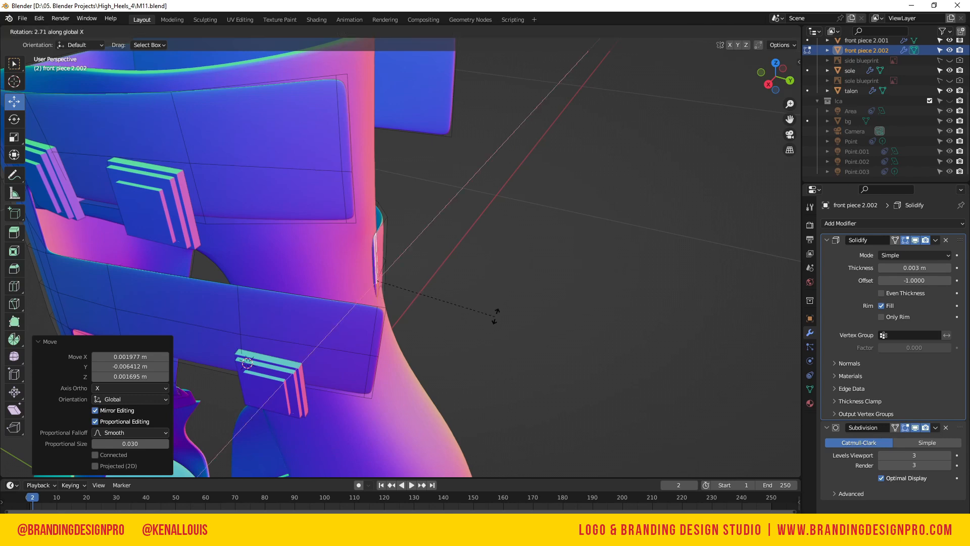
{"action": "left_click", "coordinate": [493, 304]}
{"action": "left_click_drag", "start_coordinate": [413, 294], "coordinate": [420, 294]}
- Move the lower of the strap's end faces 0.00158 m along Y
{"action": "left_click_drag", "start_coordinate": [765, 84], "coordinate": [591, 91]}
{"action": "left_click", "coordinate": [429, 314]}
{"action": "left_click_drag", "start_coordinate": [416, 321], "coordinate": [414, 322]}
{"action": "left_click_drag", "start_coordinate": [776, 77], "coordinate": [707, 91]}
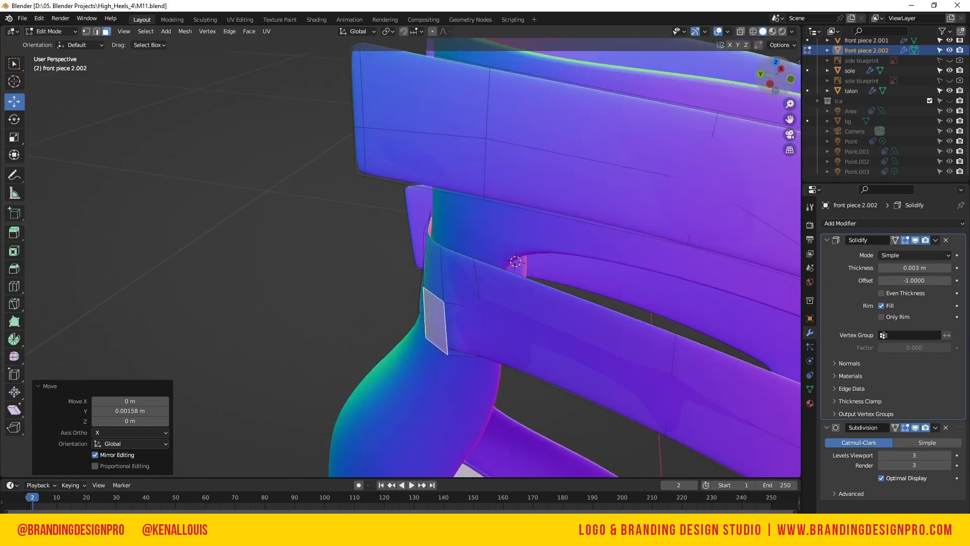
- With proportional editing on, move the strap's upper end face 0.000928 m along X and rotate it about global Y
{"action": "left_click", "coordinate": [427, 262]}
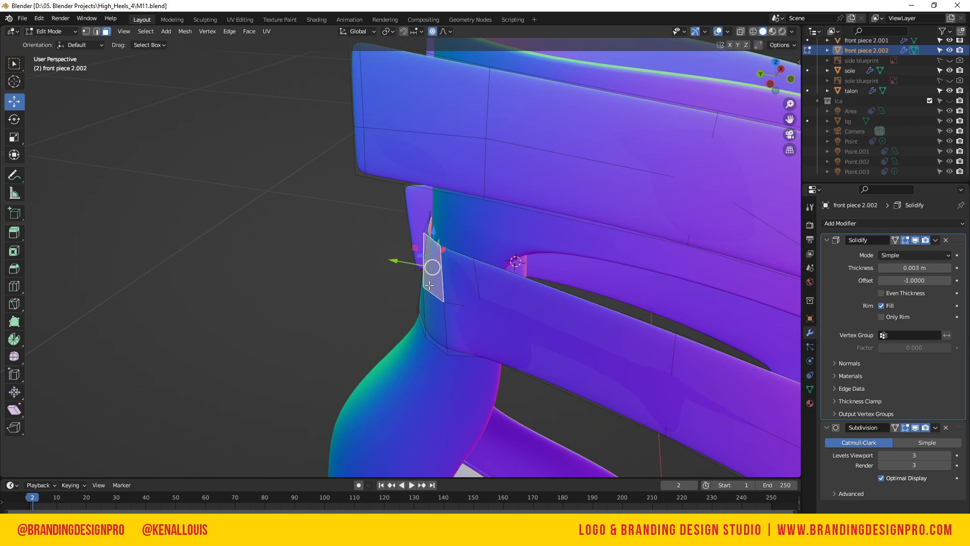
{"action": "key", "text": "g"}
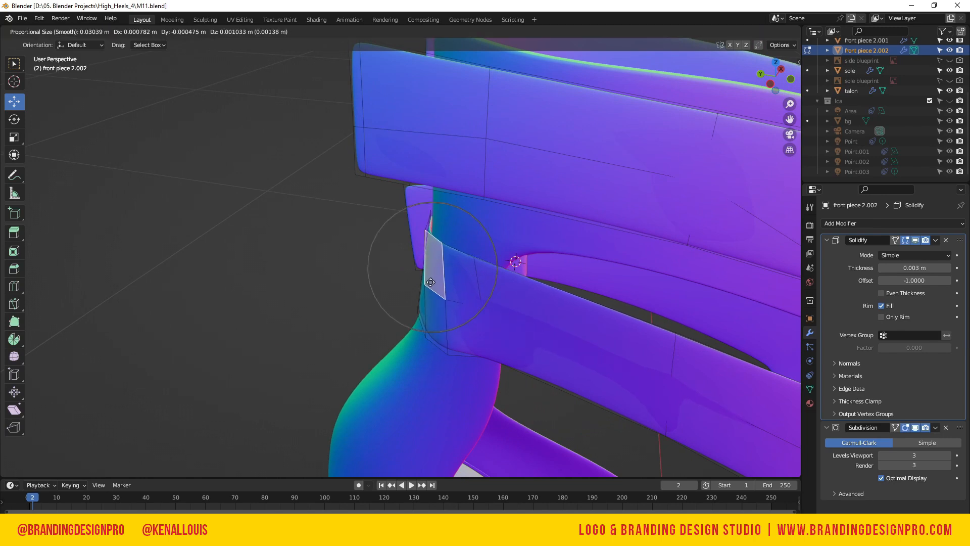
{"action": "key", "text": "x"}
{"action": "left_click", "coordinate": [429, 284]}
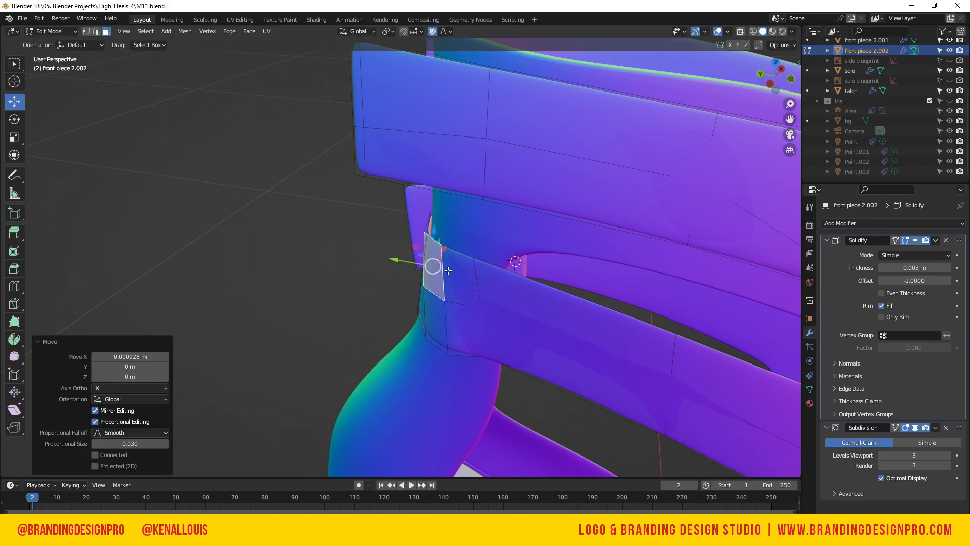
{"action": "key", "text": "r"}
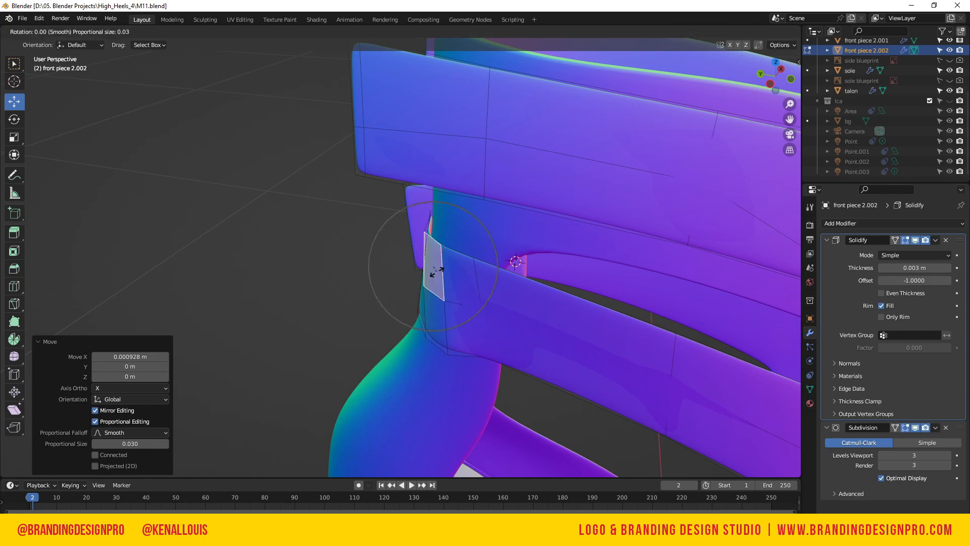
{"action": "key", "text": "y"}
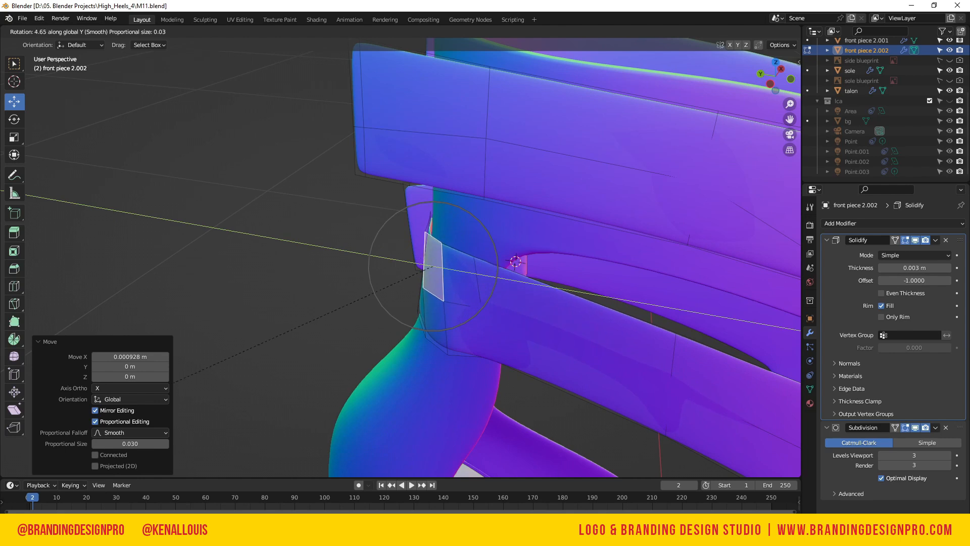
{"action": "left_click", "coordinate": [551, 108]}
- Move the strap's lower end face 0.002001 m along Y with proportional editing
{"action": "left_click_drag", "start_coordinate": [776, 76], "coordinate": [892, 77]}
{"action": "left_click", "coordinate": [420, 339]}
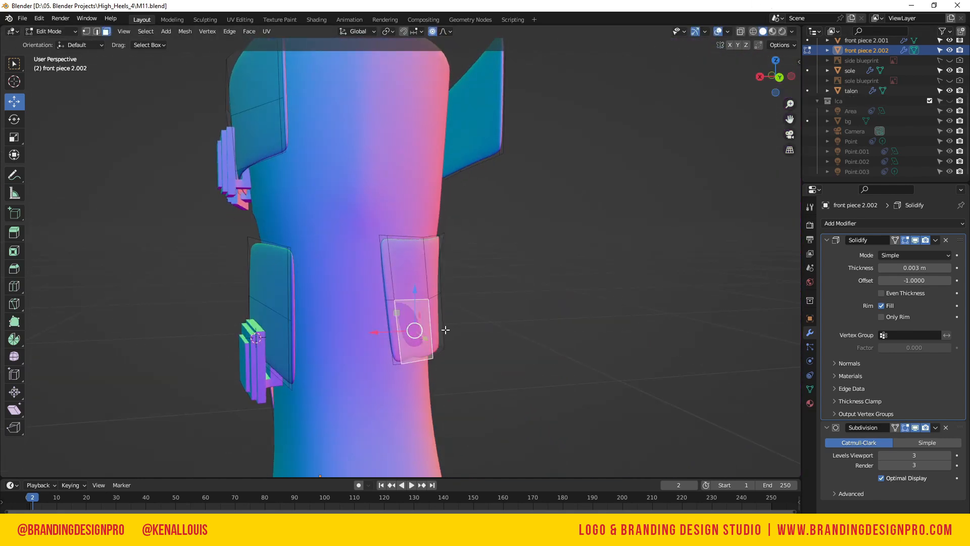
{"action": "left_click_drag", "start_coordinate": [420, 336], "coordinate": [427, 360]}
{"action": "left_click_drag", "start_coordinate": [776, 78], "coordinate": [656, 94]}
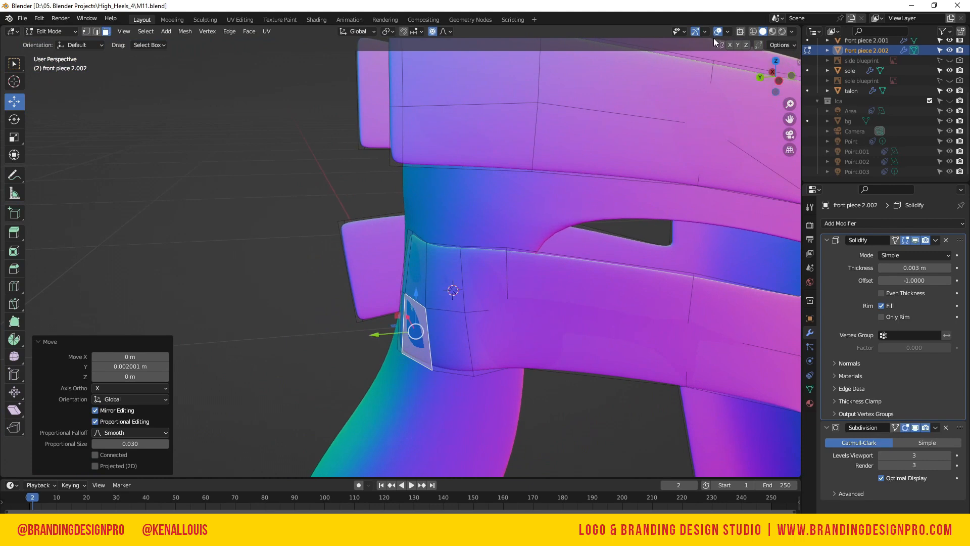
- Move the middle edge at the lower strap's end -0.004356 m along Y with proportional editing so it hugs the boot
{"action": "key", "text": "2"}
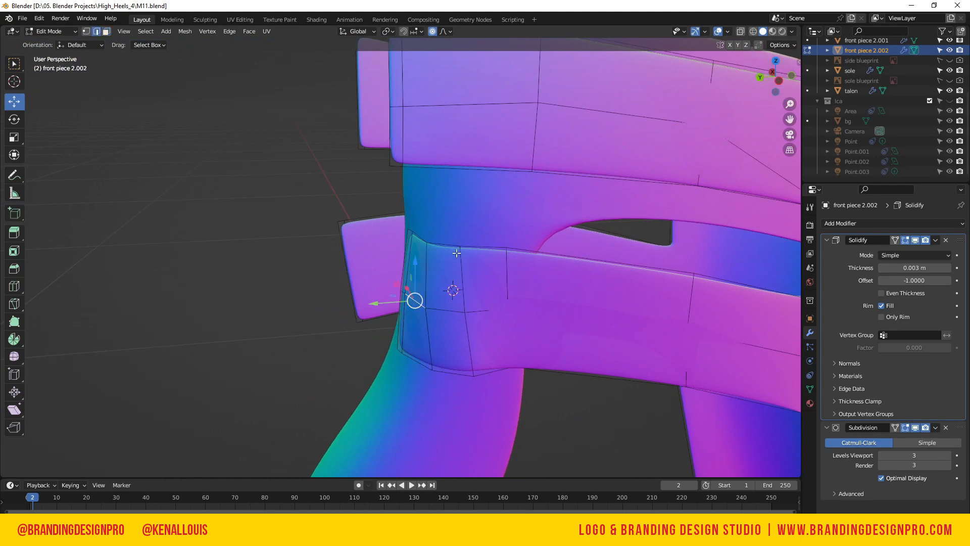
{"action": "key", "text": "g"}
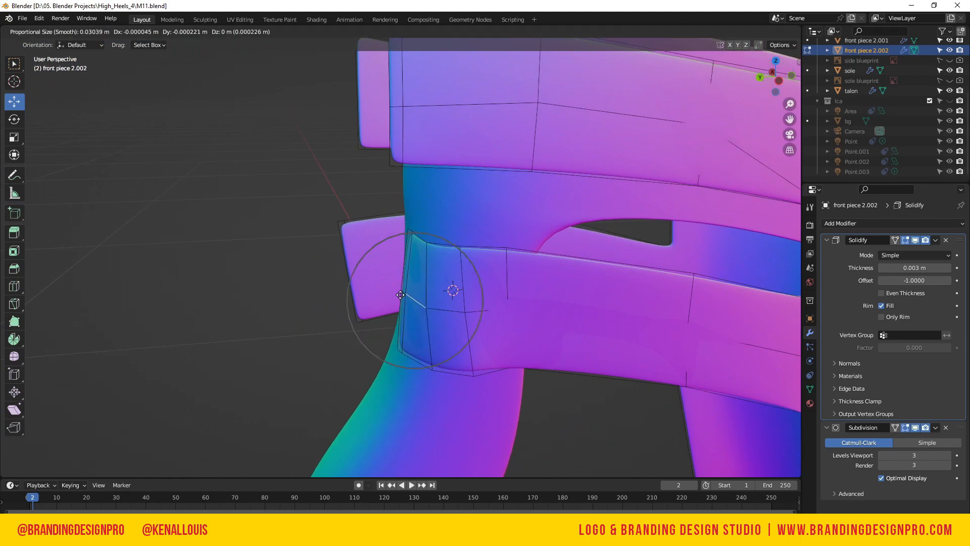
{"action": "scroll", "coordinate": [407, 297], "scroll_direction": "down", "scroll_amount": 7}
{"action": "key", "text": "y"}
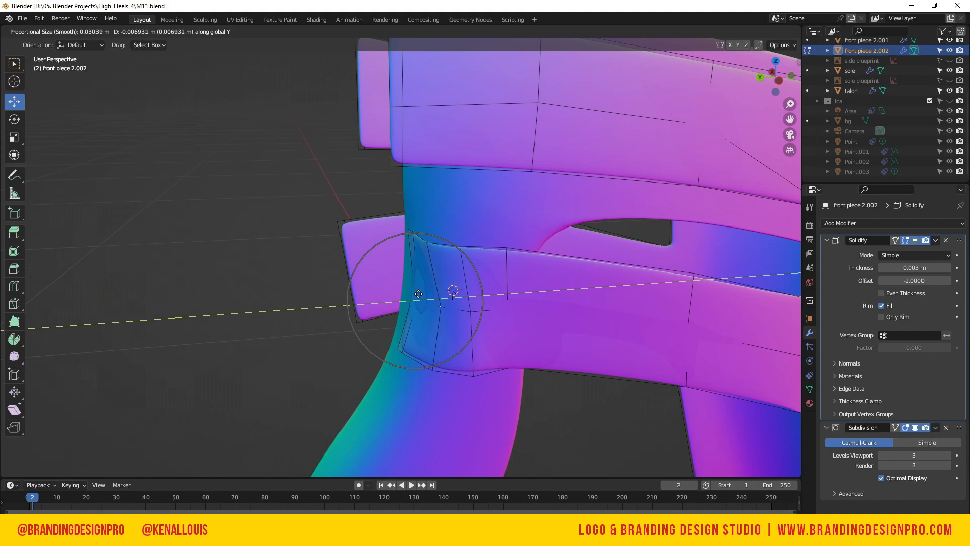
{"action": "left_click", "coordinate": [412, 295]}
{"action": "mouse_move", "coordinate": [763, 68]}
{"action": "left_mouse_down"}
{"action": "mouse_move", "coordinate": [722, 81]}
{"action": "mouse_move", "coordinate": [713, 107]}
{"action": "mouse_move", "coordinate": [788, 84]}
{"action": "mouse_move", "coordinate": [939, 71]}
{"action": "mouse_move", "coordinate": [763, 71]}
{"action": "left_mouse_up"}
- Select the group of faces at the rear end of the upper ankle strap
{"action": "key", "text": "KP_1"}
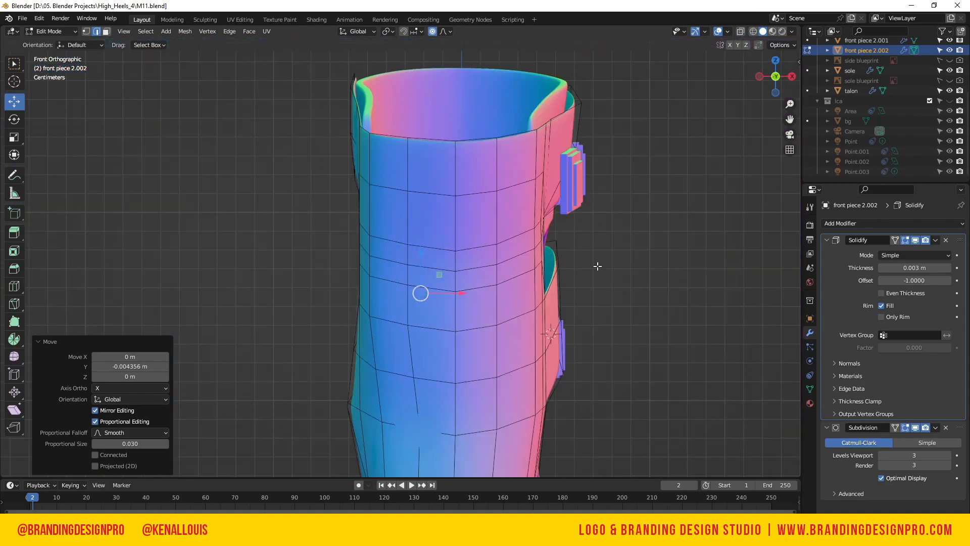
{"action": "key", "text": "ctrl+KP_3"}
{"action": "left_click", "coordinate": [520, 296]}
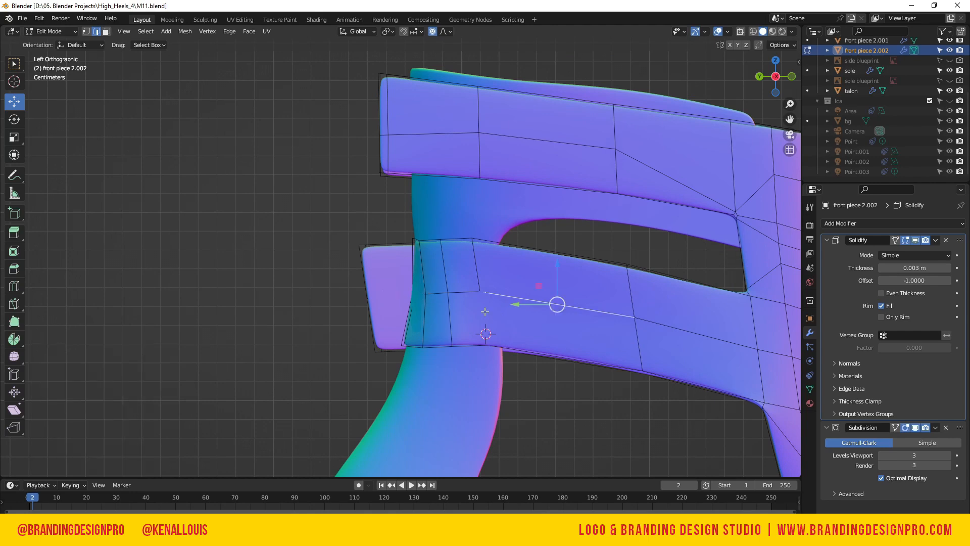
{"action": "left_click_drag", "start_coordinate": [798, 80], "coordinate": [2, 172]}
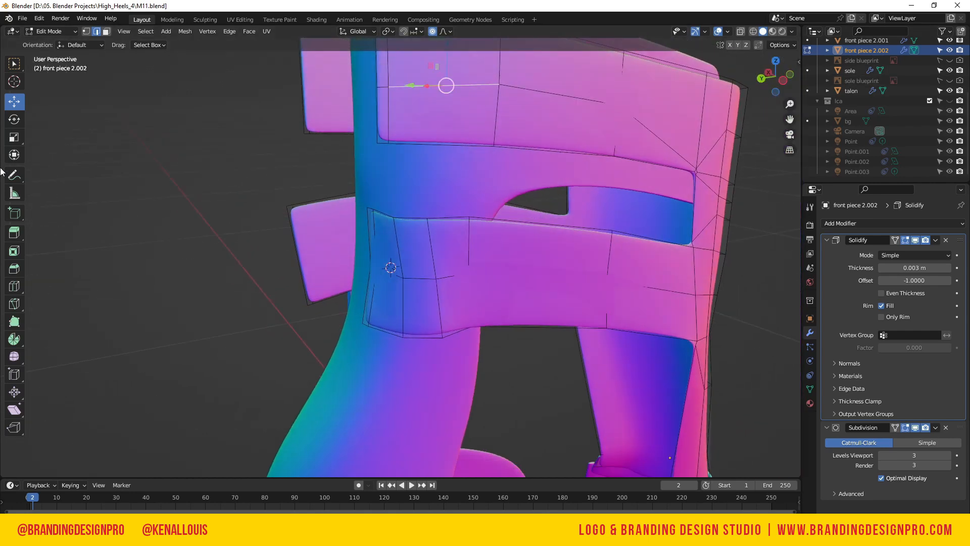
{"action": "scroll", "coordinate": [344, 152], "scroll_direction": "down", "scroll_amount": 2}
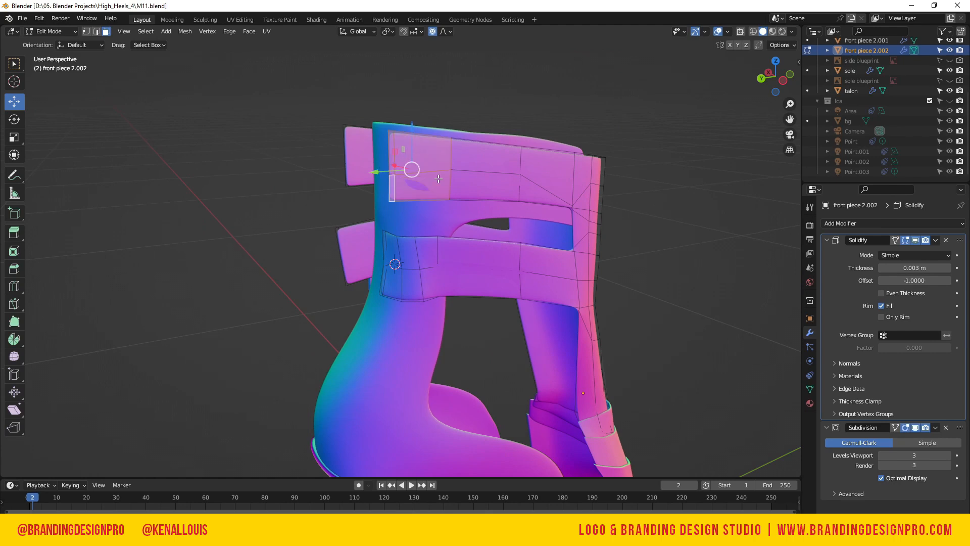
{"action": "left_click_drag", "start_coordinate": [767, 76], "coordinate": [799, 133]}
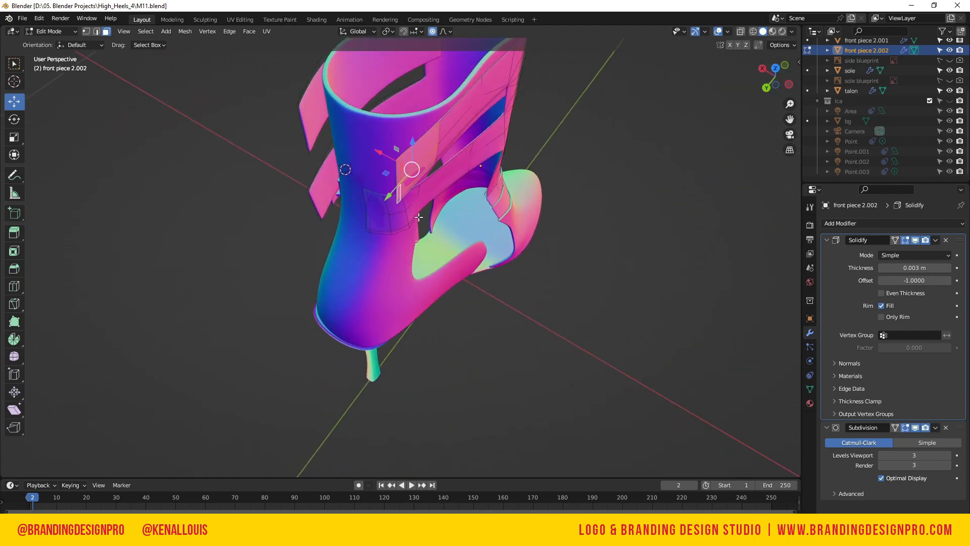
{"action": "key", "text": "r"}
{"action": "key", "text": "z"}
{"action": "key", "text": "z"}
{"action": "right_click", "coordinate": [453, 225]}
{"action": "key", "text": "r"}
{"action": "key", "text": "z"}
{"action": "key", "text": "z"}
{"action": "scroll", "coordinate": [399, 228], "scroll_direction": "down", "scroll_amount": 5}
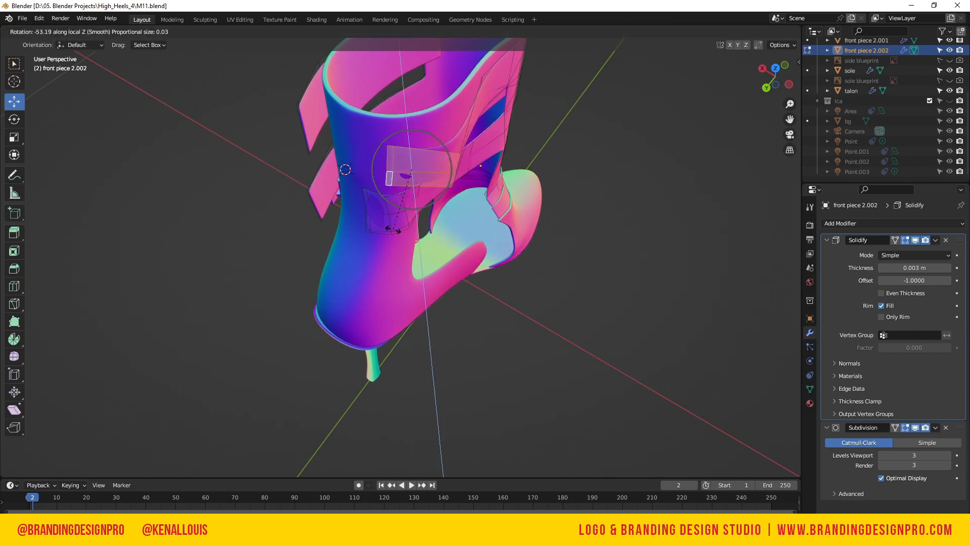
{"action": "left_click", "coordinate": [402, 229]}
- With proportional editing on, rotate the upper strap's rear end faces -47.7° about global Z and move them 0.01875 m along X
{"action": "key", "text": "r"}
{"action": "key", "text": "z"}
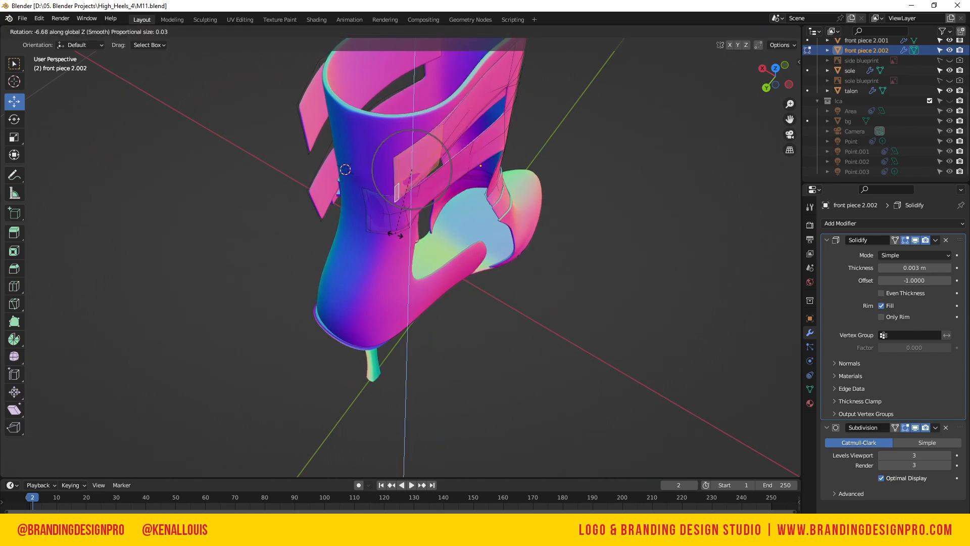
{"action": "left_click", "coordinate": [397, 176]}
{"action": "key", "text": "g"}
{"action": "key", "text": "x"}
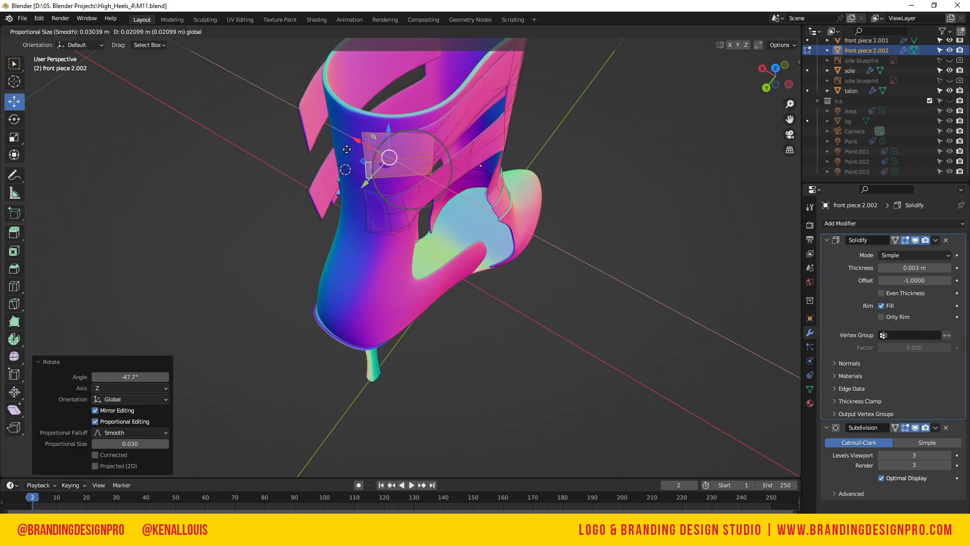
{"action": "left_click", "coordinate": [349, 152]}
- Turn off proportional editing and shift the upper strap's rear end slightly along X
{"action": "left_click_drag", "start_coordinate": [781, 77], "coordinate": [859, 84]}
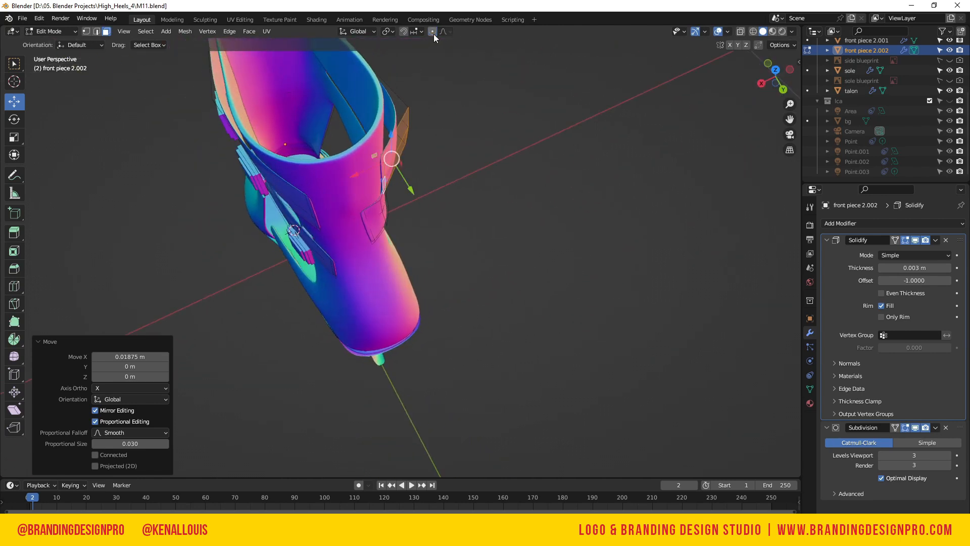
{"action": "left_click_drag", "start_coordinate": [359, 172], "coordinate": [348, 177]}
{"action": "left_click_drag", "start_coordinate": [781, 76], "coordinate": [741, 86]}
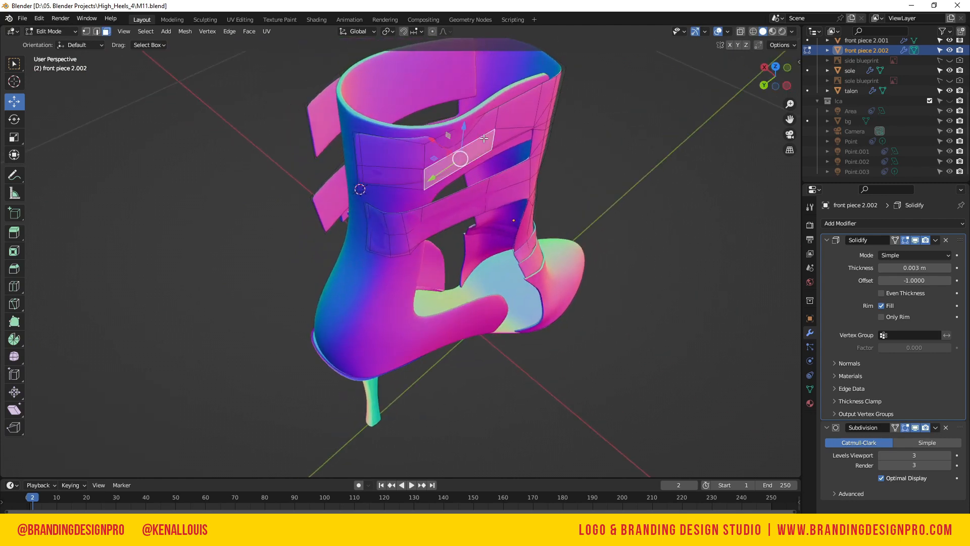
- Move the short vertical edge midway along the upper strap about -0.0022 m along X
{"action": "key", "text": "2"}
{"action": "left_click", "coordinate": [492, 130]}
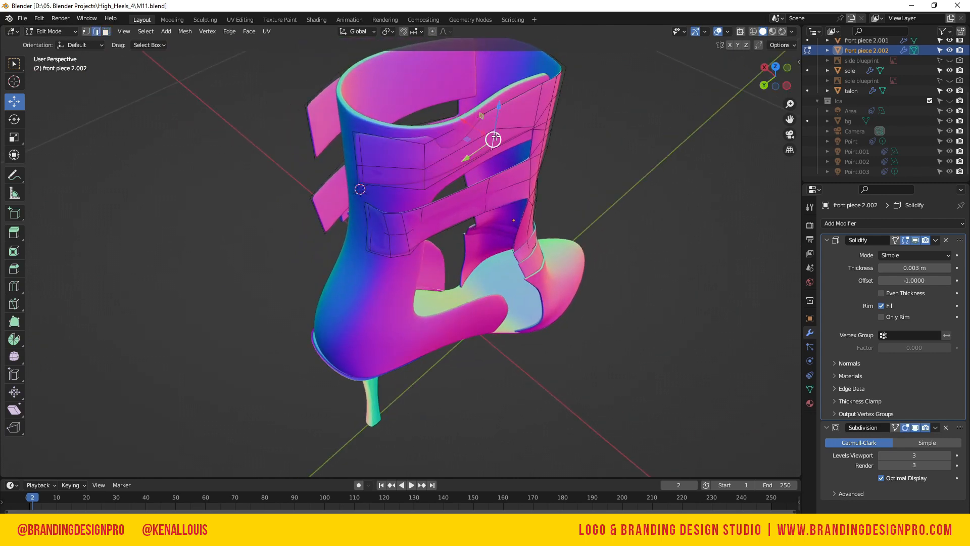
{"action": "left_click_drag", "start_coordinate": [493, 132], "coordinate": [491, 133]}
{"action": "key", "text": "x"}
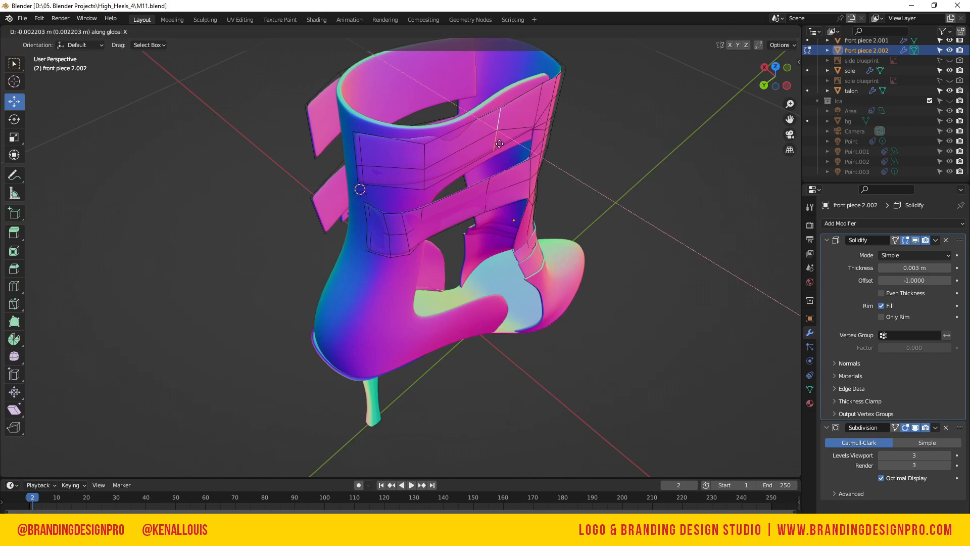
{"action": "left_click_drag", "start_coordinate": [514, 186], "coordinate": [515, 185]}
- With proportional editing on, move the lengthwise middle edge of the upper strap -0.00287 m along X
{"action": "left_click", "coordinate": [464, 150]}
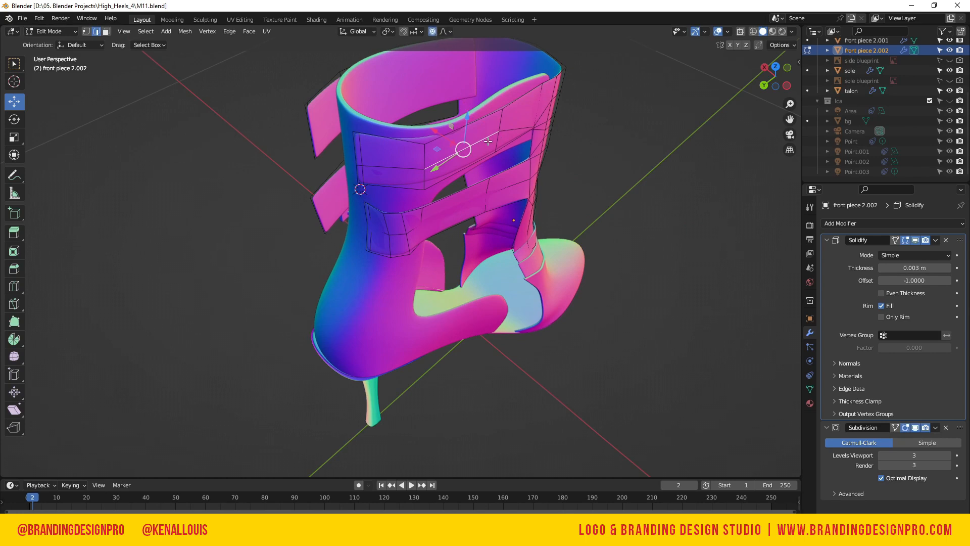
{"action": "key", "text": "g"}
{"action": "key", "text": "x"}
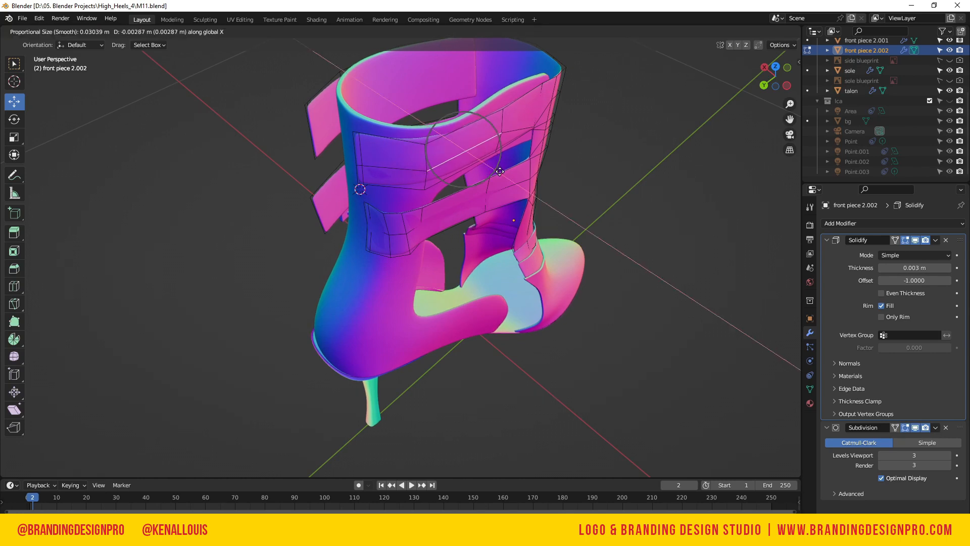
{"action": "left_click", "coordinate": [505, 162]}
- Move the upper strap's edge beside the boot opening along X with proportional editing
{"action": "middle_click_drag", "start_coordinate": [514, 150], "coordinate": [551, 129]}
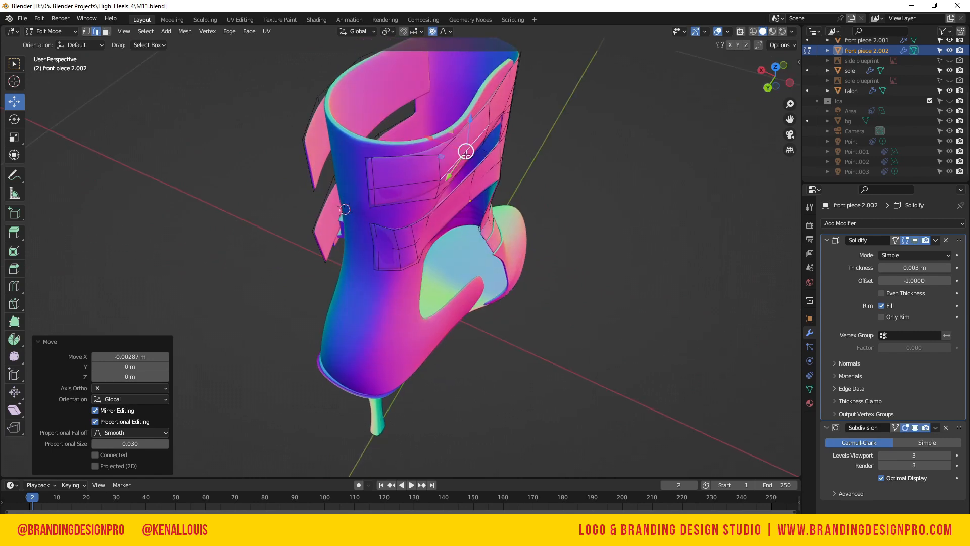
{"action": "left_click", "coordinate": [464, 125]}
{"action": "key", "text": "g"}
{"action": "key", "text": "x"}
{"action": "left_click", "coordinate": [477, 142]}
- Select the vertical edges at the upper strap's rear end and move them about -0.0087 m along Y with proportional editing
{"action": "left_click_drag", "start_coordinate": [775, 76], "coordinate": [705, 58]}
{"action": "left_click", "coordinate": [403, 206]}
{"action": "left_click", "coordinate": [378, 202]}
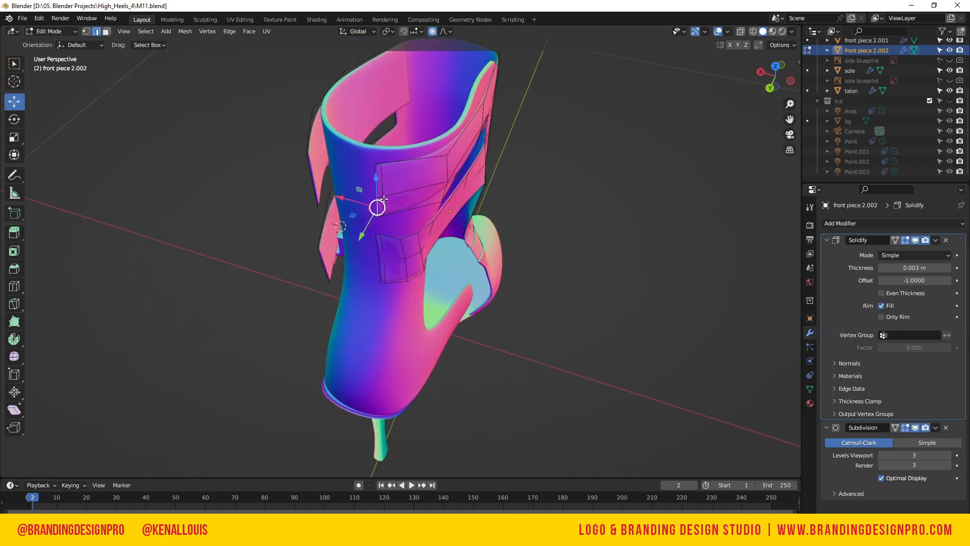
{"action": "left_click", "coordinate": [380, 194]}
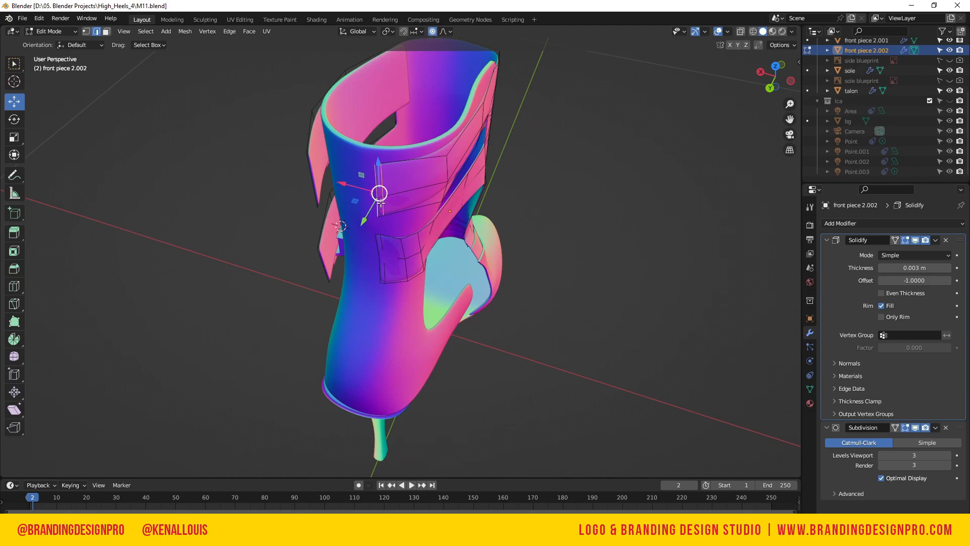
{"action": "key", "text": "g"}
{"action": "key", "text": "y"}
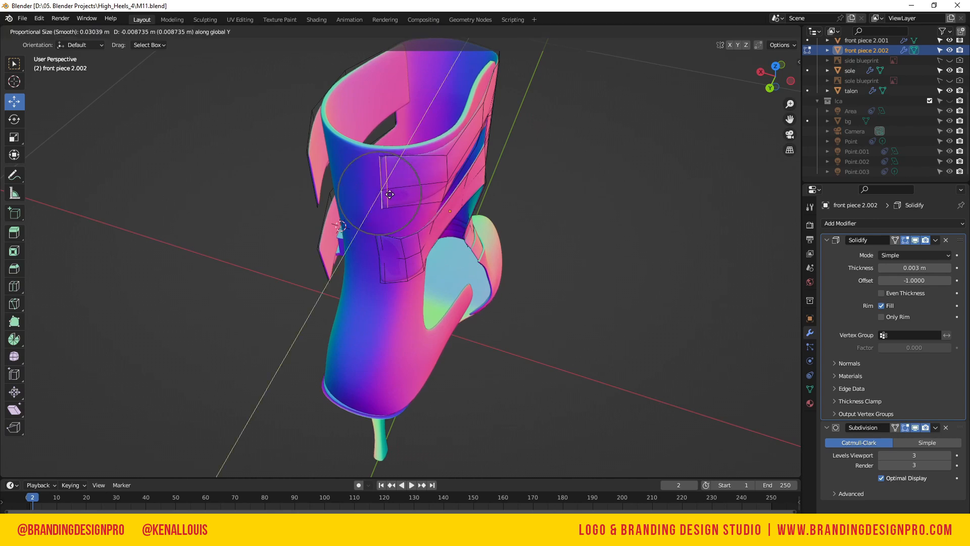
{"action": "left_click", "coordinate": [390, 194]}
- With proportional editing off, fit the upper strap's rear end edges to the boot, moving them 0.014629 m along X
{"action": "left_click_drag", "start_coordinate": [775, 76], "coordinate": [811, 112]}
{"action": "left_click", "coordinate": [382, 193]}
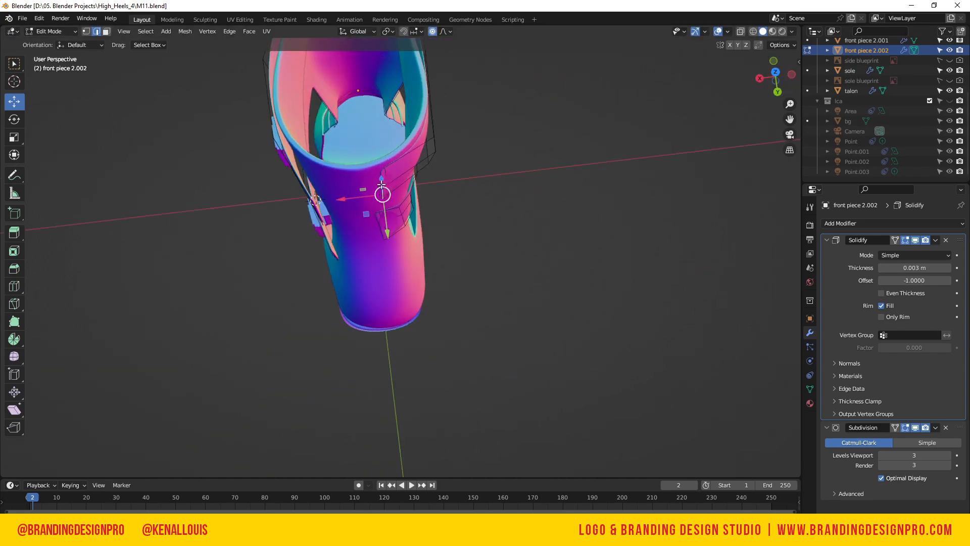
{"action": "left_click_drag", "start_coordinate": [388, 225], "coordinate": [385, 223]}
{"action": "mouse_move", "coordinate": [776, 76]}
{"action": "left_mouse_down"}
{"action": "mouse_move", "coordinate": [747, 109]}
{"action": "mouse_move", "coordinate": [772, 85]}
{"action": "left_mouse_up"}
{"action": "left_click_drag", "start_coordinate": [337, 193], "coordinate": [316, 201]}
{"action": "key", "text": "ctrl+z"}
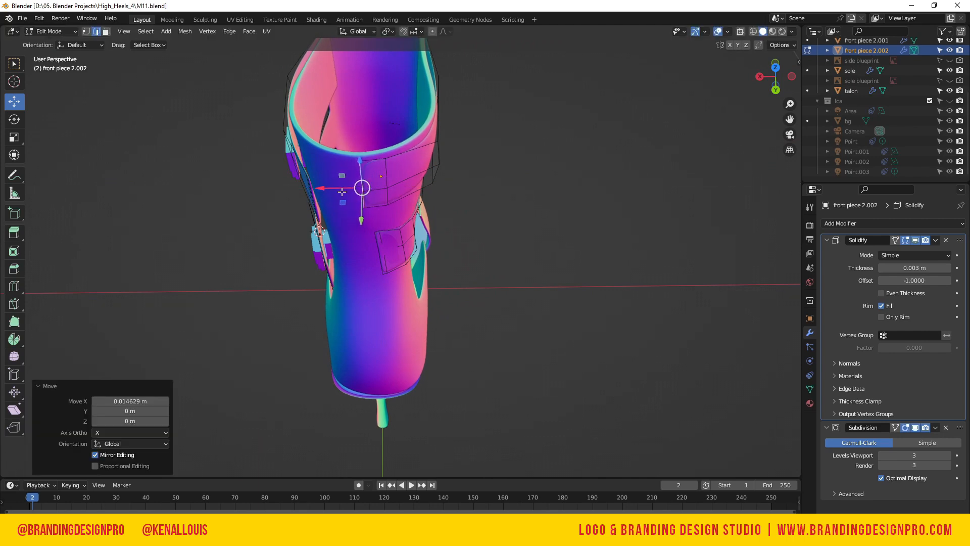
{"action": "mouse_move", "coordinate": [773, 75]}
{"action": "left_mouse_down"}
{"action": "mouse_move", "coordinate": [396, 186]}
{"action": "mouse_move", "coordinate": [398, 203]}
{"action": "mouse_move", "coordinate": [786, 83]}
{"action": "left_mouse_up"}
{"action": "left_click_drag", "start_coordinate": [404, 193], "coordinate": [397, 192]}
{"action": "left_click_drag", "start_coordinate": [775, 76], "coordinate": [662, 64]}
{"action": "key", "text": "ctrl+z"}
- Shift the upper strap's rear end edges slightly along Y and leave Edit Mode
{"action": "left_click_drag", "start_coordinate": [377, 231], "coordinate": [379, 224]}
{"action": "left_click_drag", "start_coordinate": [776, 75], "coordinate": [667, 74]}
{"action": "scroll", "coordinate": [404, 252], "scroll_direction": "up", "scroll_amount": 3}
{"action": "middle_click_drag", "start_coordinate": [334, 217], "coordinate": [389, 214]}
{"action": "scroll", "coordinate": [388, 214], "scroll_direction": "down", "scroll_amount": 3}
{"action": "key", "text": "Tab"}
- Edit the back piece and slide the vertical edge on its rear contour between the two ankle straps
{"action": "left_click", "coordinate": [606, 152]}
{"action": "left_click_drag", "start_coordinate": [775, 76], "coordinate": [667, 76]}
{"action": "left_click", "coordinate": [353, 256]}
{"action": "key", "text": "Tab"}
{"action": "left_click", "coordinate": [359, 248]}
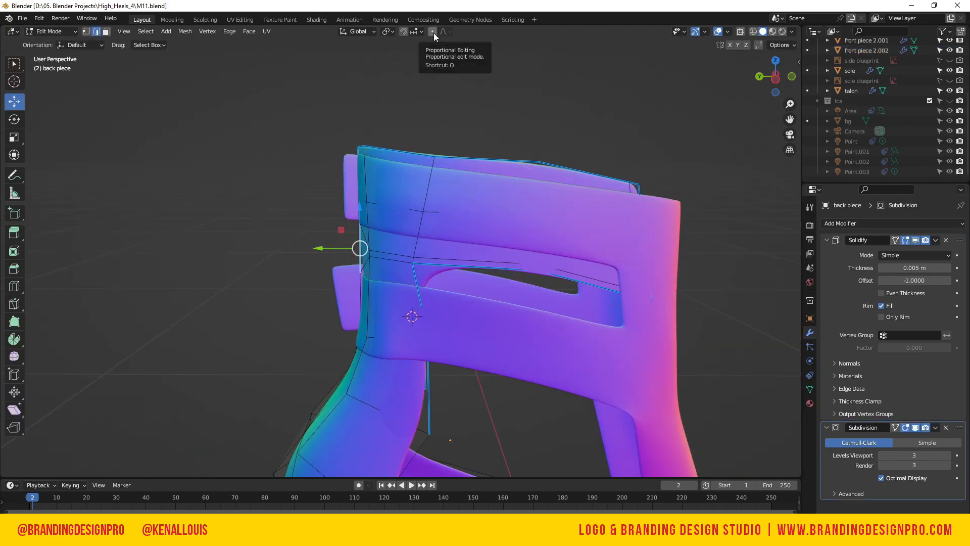
{"action": "key", "text": "g"}
{"action": "key", "text": "g"}
{"action": "left_click", "coordinate": [356, 257]}
- Slide another edge at the rear of the back piece, adjust its position, and return to Object Mode
{"action": "left_click_drag", "start_coordinate": [763, 75], "coordinate": [876, 81]}
{"action": "left_click_drag", "start_coordinate": [348, 275], "coordinate": [345, 256]}
{"action": "key", "text": "g"}
{"action": "key", "text": "g"}
{"action": "left_click", "coordinate": [383, 175]}
{"action": "middle_click_drag", "start_coordinate": [383, 175], "coordinate": [277, 178]}
{"action": "left_click_drag", "start_coordinate": [306, 251], "coordinate": [314, 252]}
{"action": "middle_click_drag", "start_coordinate": [334, 177], "coordinate": [440, 215]}
{"action": "key", "text": "Tab"}
- Try a mean crease of 0.48 on the vertical edges at the upper rear of the back piece
{"action": "left_click_drag", "start_coordinate": [775, 76], "coordinate": [743, 61]}
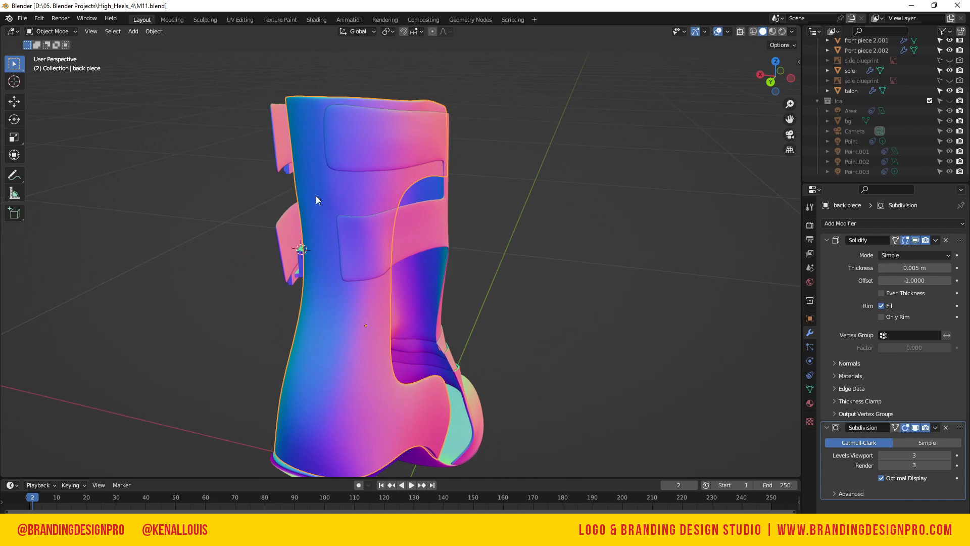
{"action": "key", "text": "Tab"}
{"action": "left_click", "coordinate": [433, 32]}
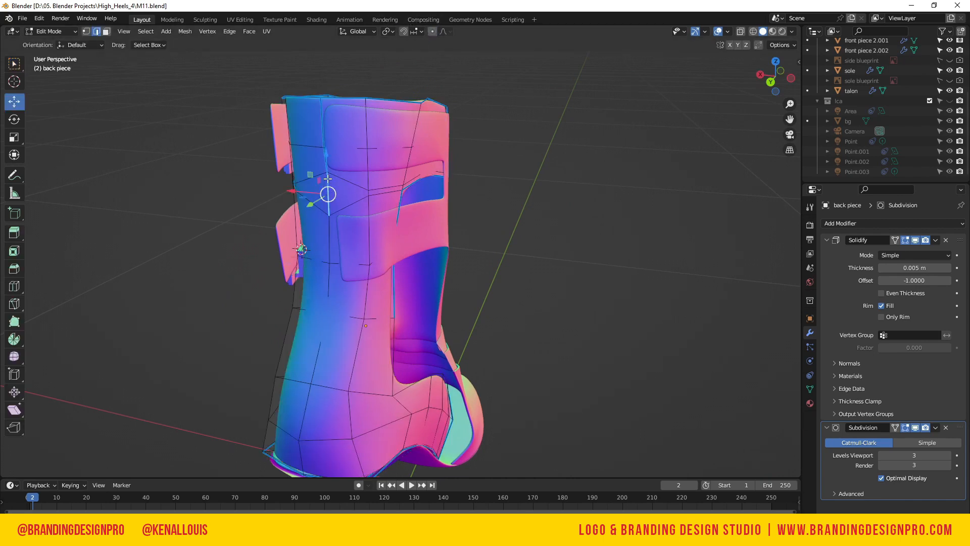
{"action": "key", "text": "n"}
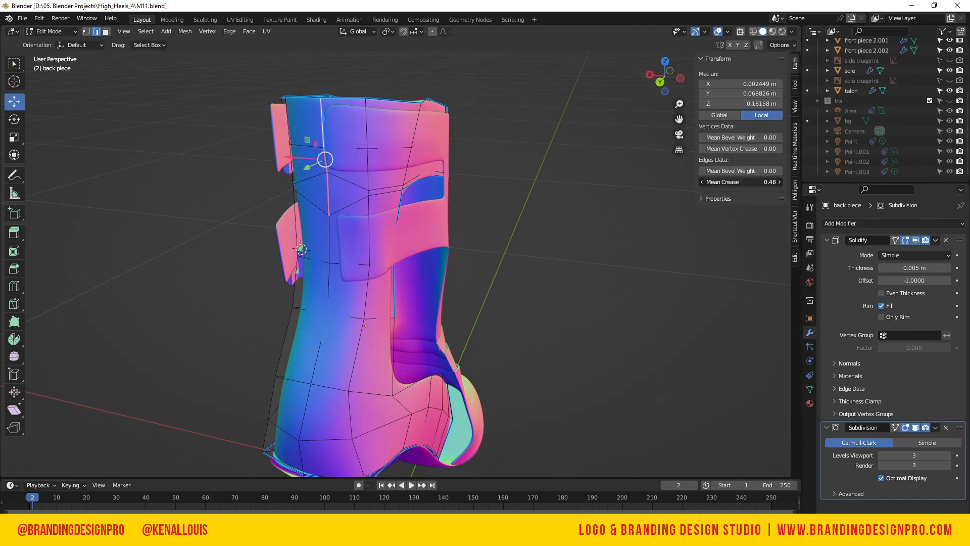
{"action": "key", "text": "Return"}
{"action": "left_click", "coordinate": [386, 123]}
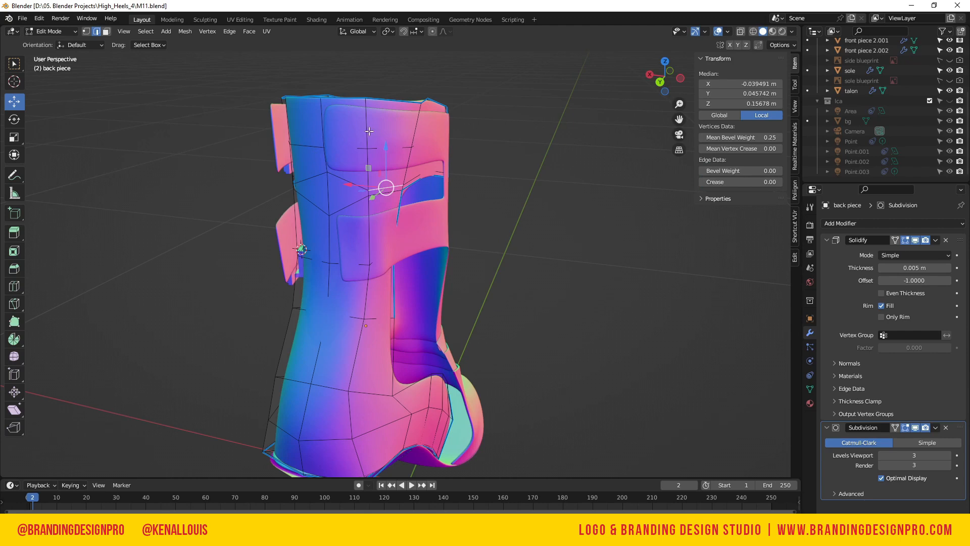
{"action": "key", "text": "Tab"}
{"action": "left_click_drag", "start_coordinate": [671, 82], "coordinate": [785, 92]}
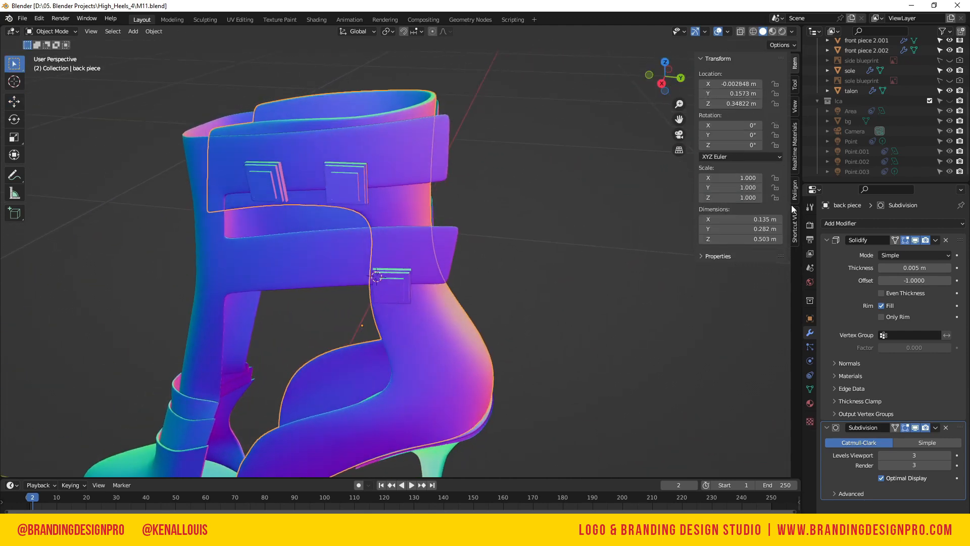
{"action": "left_click", "coordinate": [795, 107]}
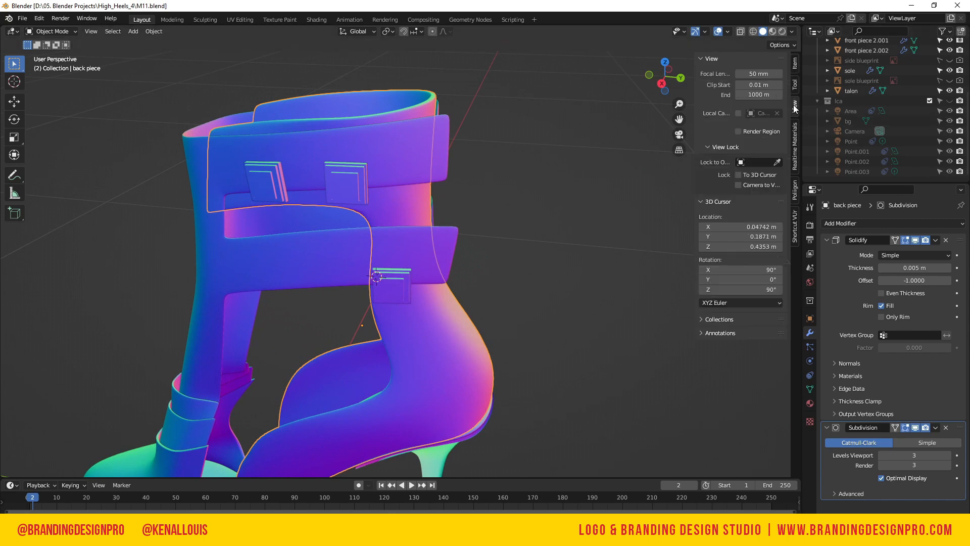
{"action": "left_click", "coordinate": [796, 85]}
{"action": "left_click", "coordinate": [796, 70]}
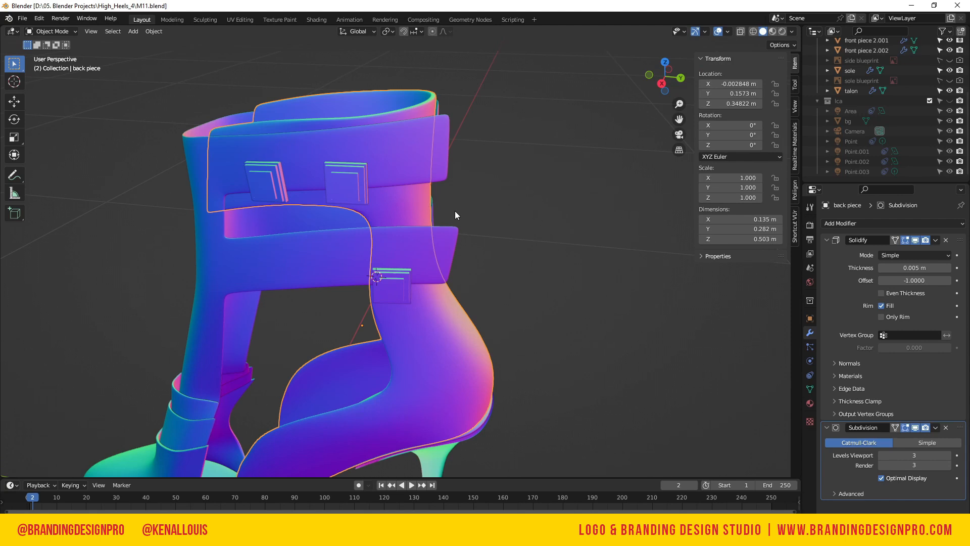
{"action": "left_click", "coordinate": [794, 236]}
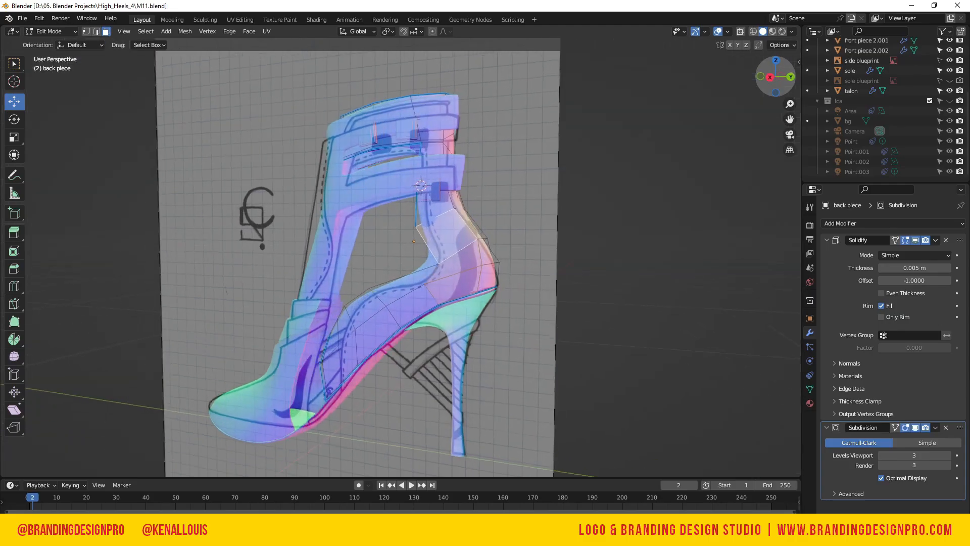
- Add the remaining faces around the heel on the other side of the back piece to the selection
{"action": "middle_click_drag", "start_coordinate": [384, 233], "coordinate": [487, 230]}
{"action": "left_click_drag", "start_coordinate": [776, 76], "coordinate": [578, 132]}
{"action": "left_click", "coordinate": [480, 251], "text": "shift"}
{"action": "left_click", "coordinate": [484, 278], "text": "shift"}
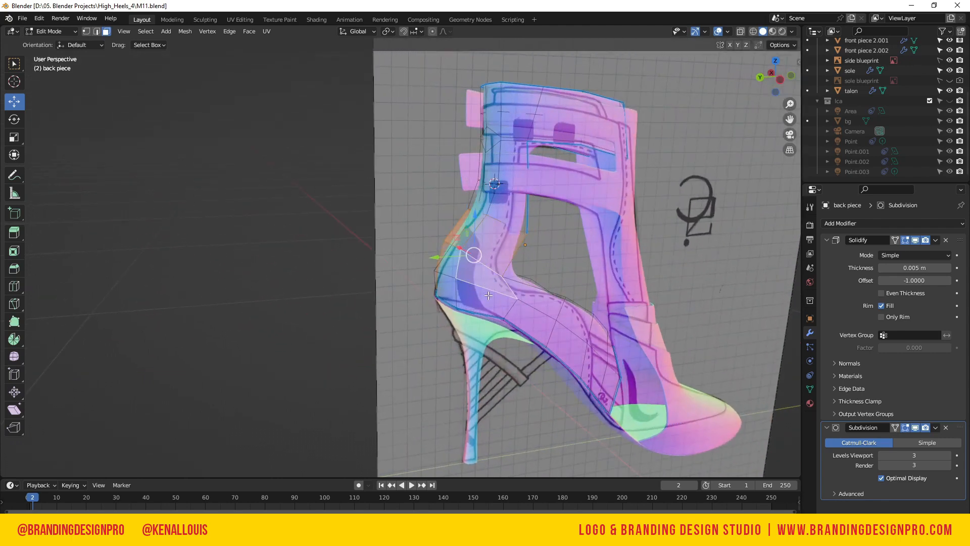
{"action": "left_click", "coordinate": [488, 300], "text": "shift"}
- Duplicate the selected heel faces in place, separate them into a new object, and return to Object Mode
{"action": "left_click_drag", "start_coordinate": [768, 95], "coordinate": [472, 262]}
{"action": "key", "text": "g"}
{"action": "right_click", "coordinate": [482, 267]}
{"action": "key", "text": "p"}
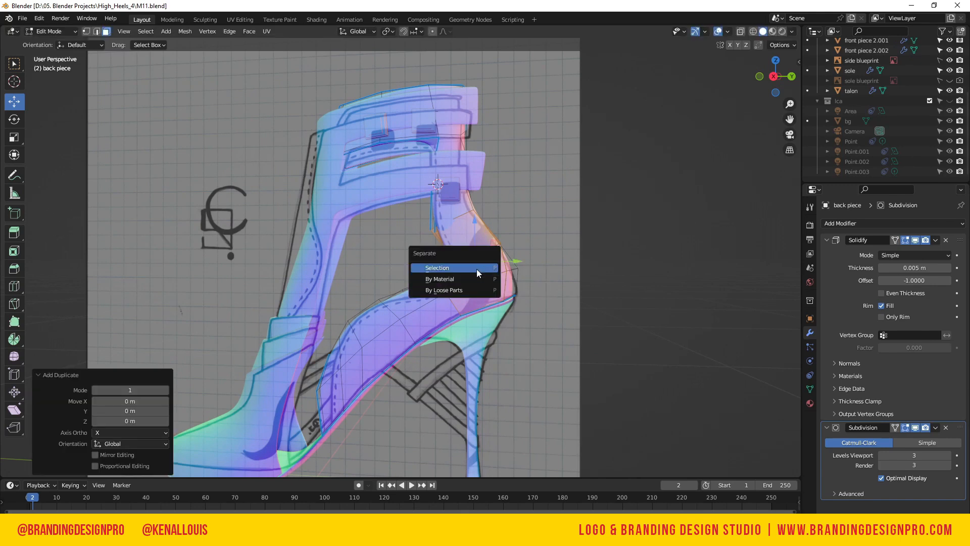
{"action": "left_click", "coordinate": [477, 269]}
{"action": "key", "text": "Tab"}
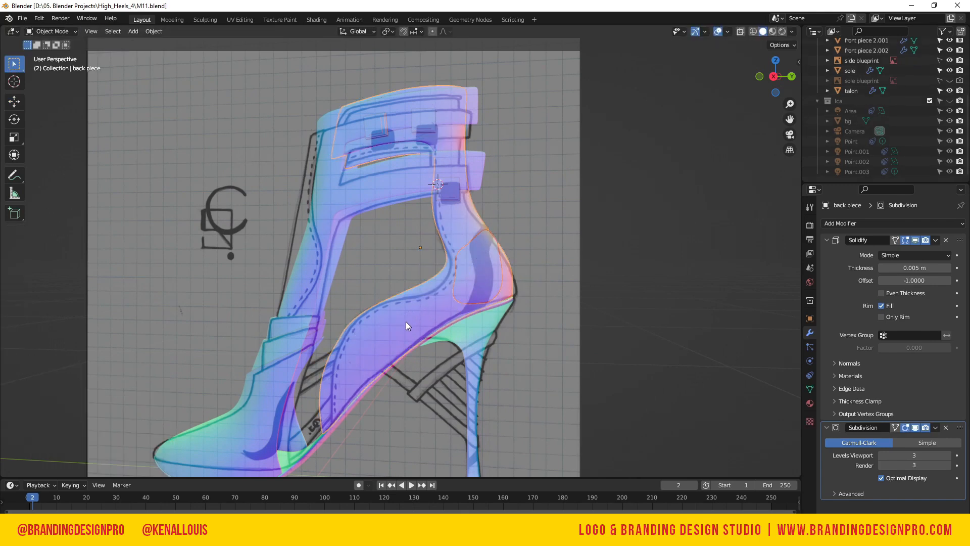
- Hide the side blueprint and scale the separated heel piece uniformly by 1.158
{"action": "left_click", "coordinate": [949, 81]}
{"action": "left_click", "coordinate": [950, 81]}
{"action": "left_click", "coordinate": [949, 60]}
{"action": "left_click", "coordinate": [481, 271]}
{"action": "left_click_drag", "start_coordinate": [782, 95], "coordinate": [675, 99]}
{"action": "key", "text": "s"}
{"action": "left_click", "coordinate": [479, 271]}
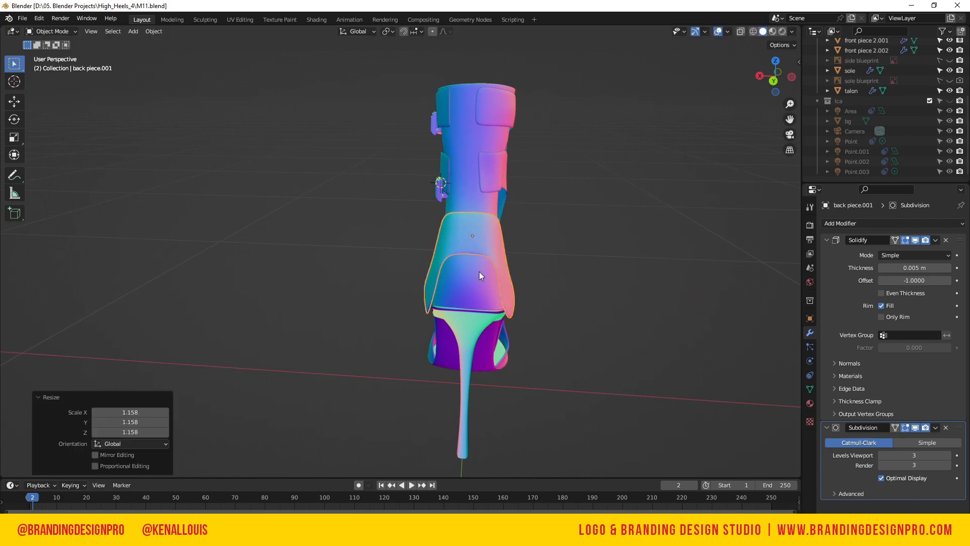
- In the right orthographic view, move the heel piece -0.001884 m along Y and 0.010361 m along Z
{"action": "left_click", "coordinate": [784, 75]}
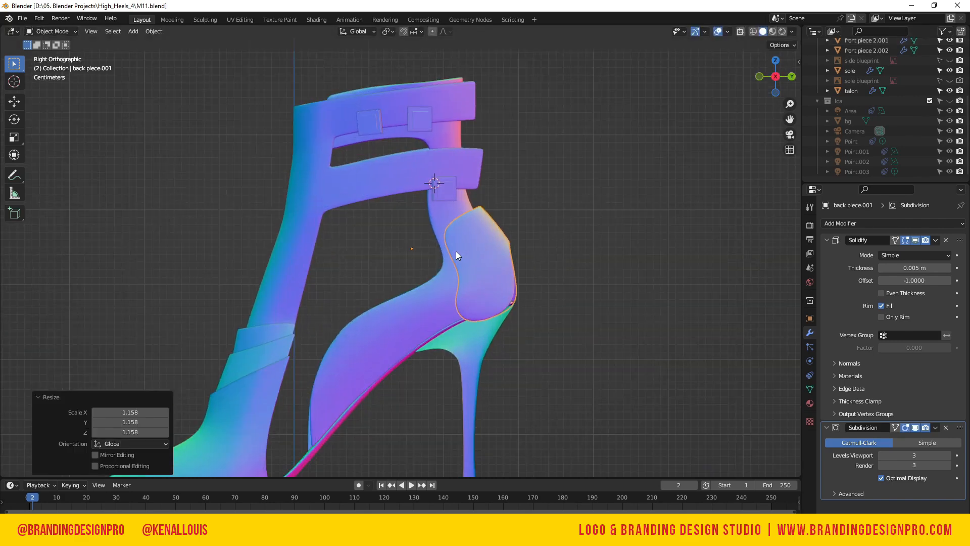
{"action": "scroll", "coordinate": [408, 258], "scroll_direction": "down", "scroll_amount": 2}
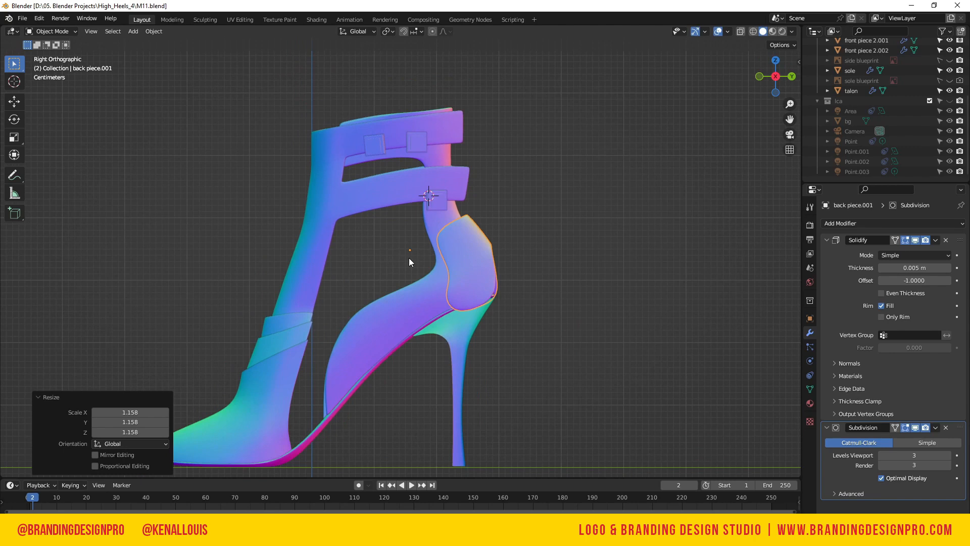
{"action": "scroll", "coordinate": [402, 245], "scroll_direction": "up", "scroll_amount": 5}
{"action": "scroll", "coordinate": [393, 236], "scroll_direction": "down", "scroll_amount": 2}
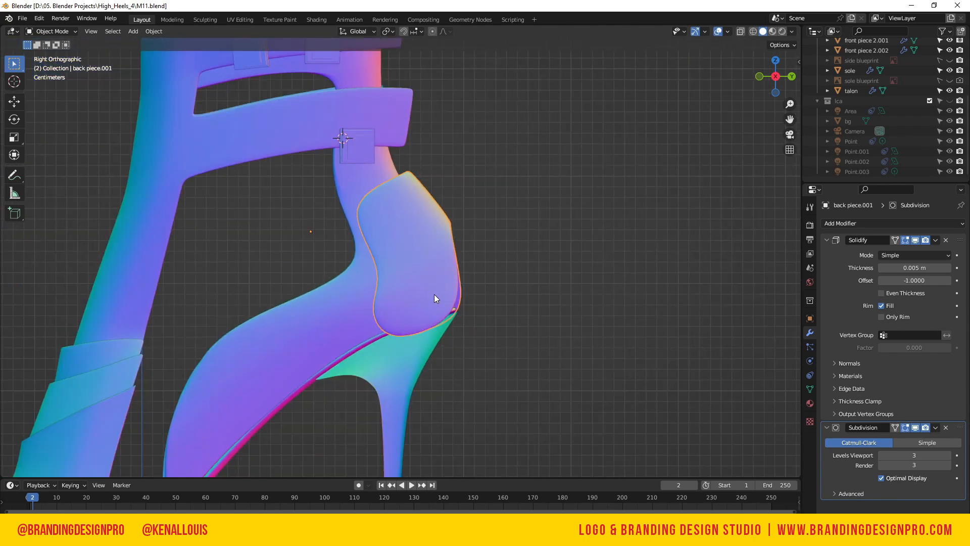
{"action": "key", "text": "g"}
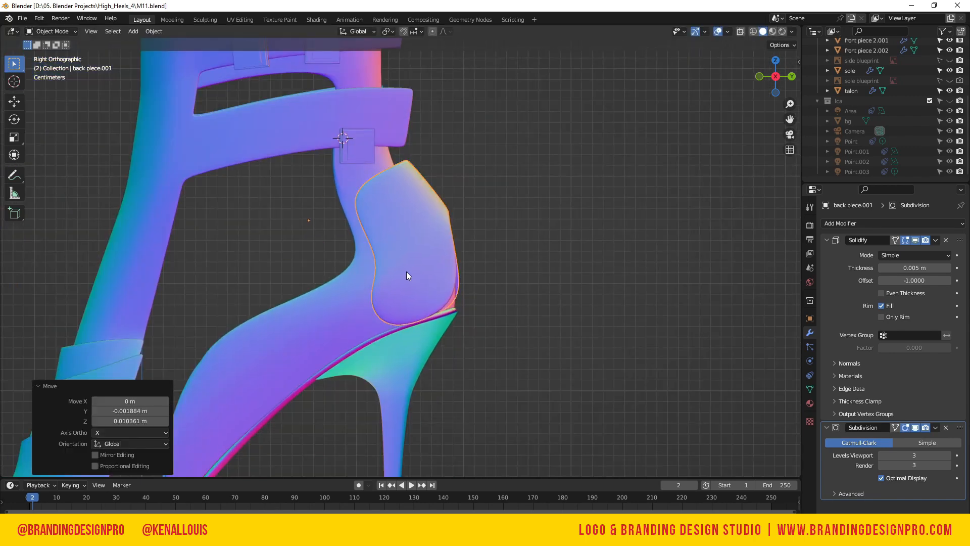
- Select all linked faces of the heel piece in Edit Mode and turn on X-ray display
{"action": "key", "text": "Tab"}
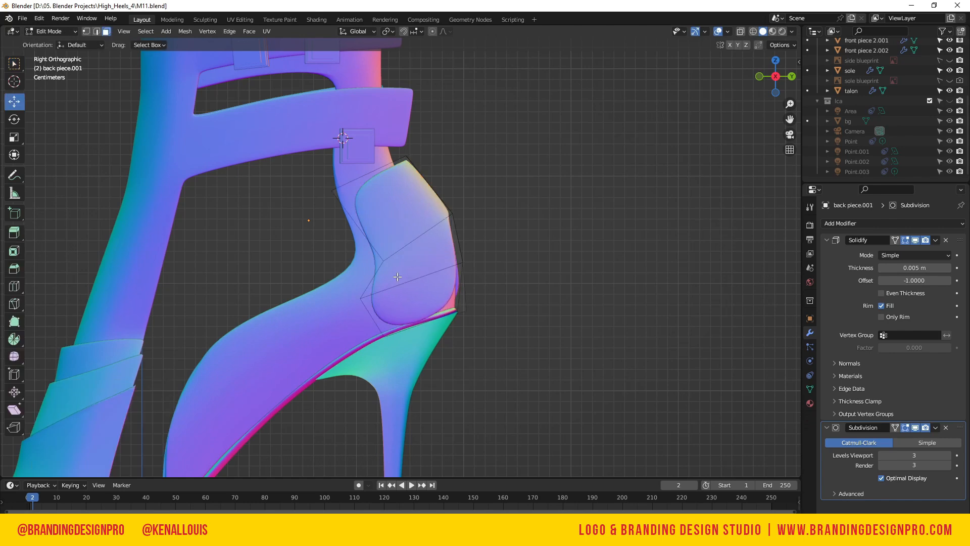
{"action": "left_click_drag", "start_coordinate": [773, 76], "coordinate": [727, 80]}
{"action": "left_click", "coordinate": [425, 232]}
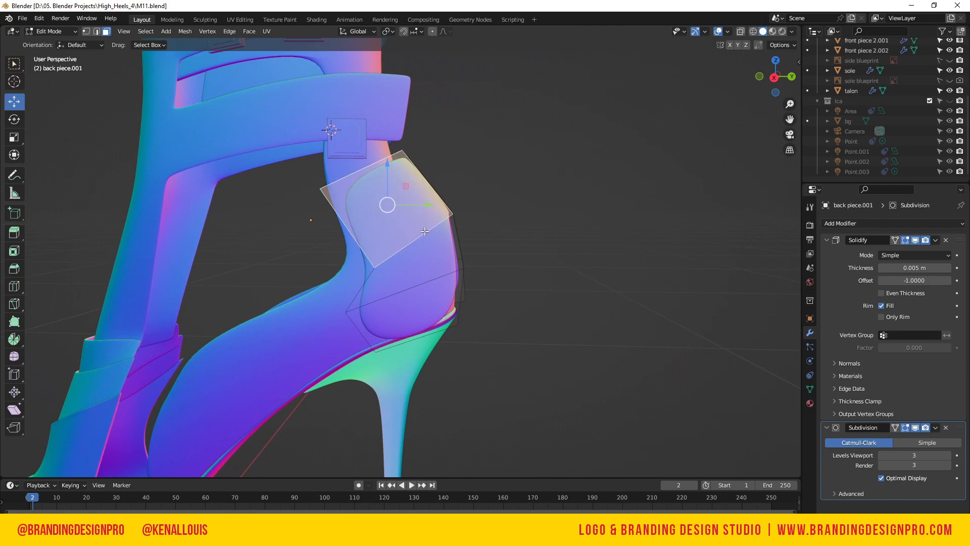
{"action": "key", "text": "ctrl+l"}
{"action": "key", "text": "alt+z"}
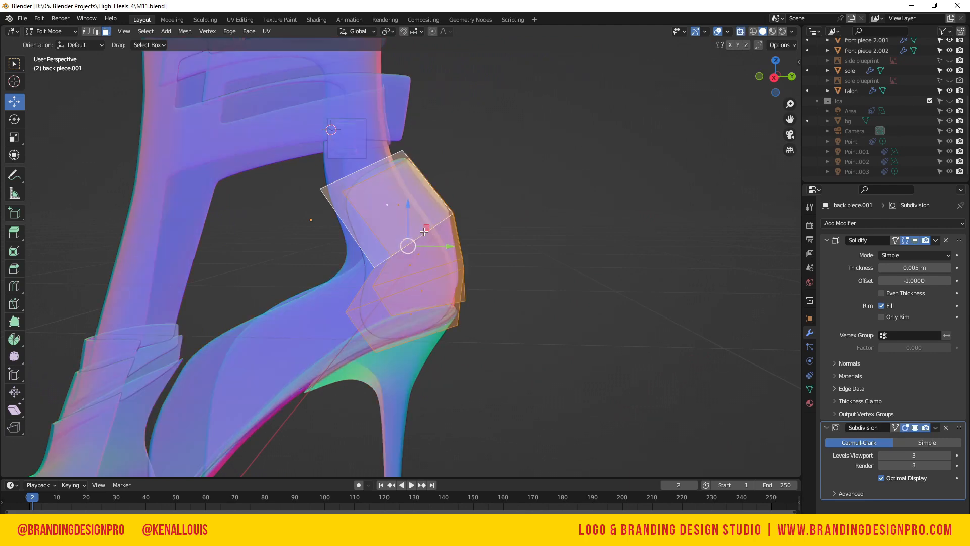
- In the right orthographic view, switch to vertex selection and move the heel piece's bottom front and rear corner vertices down past the sole
{"action": "key", "text": "KP_3"}
{"action": "left_click", "coordinate": [386, 322]}
{"action": "key", "text": "1"}
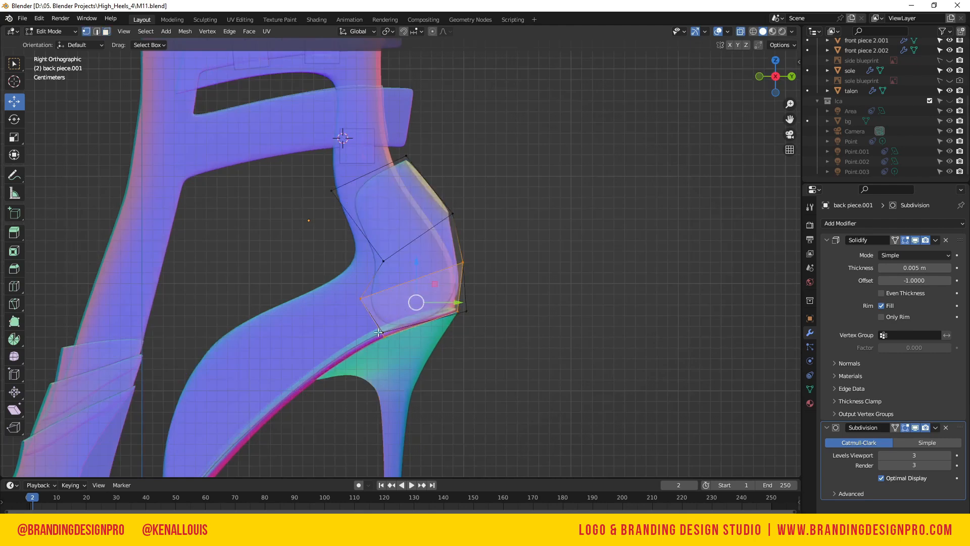
{"action": "left_click_drag", "start_coordinate": [491, 382], "coordinate": [337, 356]}
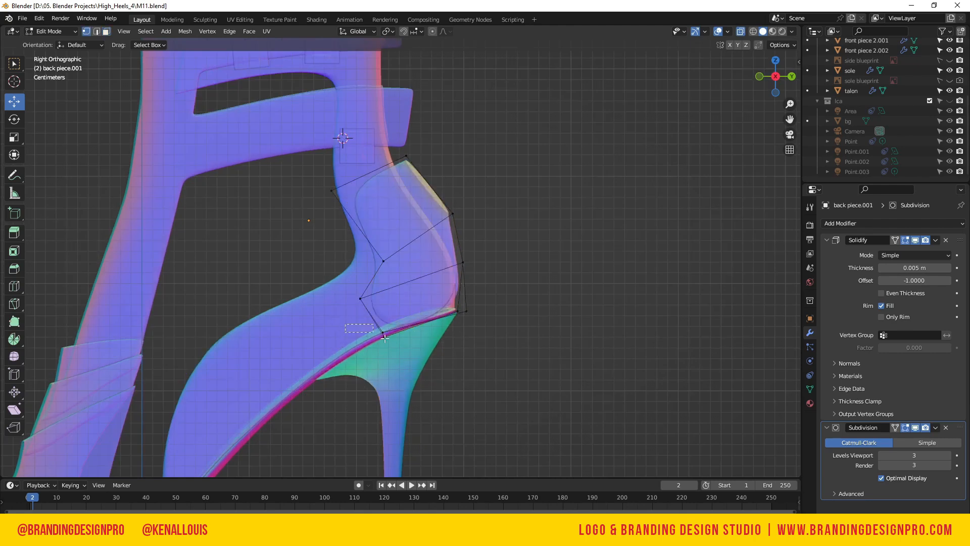
{"action": "key", "text": "g"}
{"action": "left_click", "coordinate": [369, 409]}
{"action": "left_click_drag", "start_coordinate": [505, 368], "coordinate": [431, 284]}
{"action": "key", "text": "g"}
{"action": "left_click", "coordinate": [493, 430]}
- Move the heel piece's lower-middle front and rear vertices forward toward the toe, adjusting the bottom front corner to suit
{"action": "key", "text": "g"}
{"action": "left_click", "coordinate": [378, 330]}
{"action": "left_click_drag", "start_coordinate": [279, 357], "coordinate": [368, 429]}
{"action": "key", "text": "g"}
{"action": "left_click", "coordinate": [384, 449]}
{"action": "left_click", "coordinate": [463, 262]}
{"action": "key", "text": "g"}
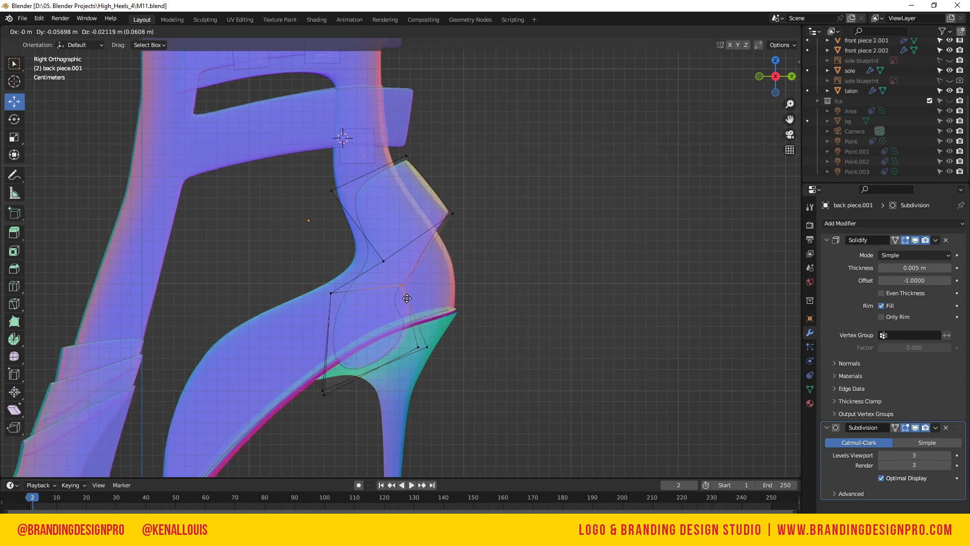
{"action": "left_click", "coordinate": [416, 291]}
- Lower the heel piece's upper-middle rear vertices toward the heel's back curve and raise the upper-middle front vertices
{"action": "left_click_drag", "start_coordinate": [459, 225], "coordinate": [461, 226]}
{"action": "key", "text": "g"}
{"action": "left_click", "coordinate": [465, 247]}
{"action": "left_click_drag", "start_coordinate": [323, 251], "coordinate": [401, 276]}
{"action": "key", "text": "g"}
{"action": "left_click", "coordinate": [403, 251]}
- Move the top front vertices 0.031552 m along Y and 0.003297 m along Z, and nudge the top rear vertices slightly down
{"action": "left_click_drag", "start_coordinate": [303, 174], "coordinate": [349, 220]}
{"action": "key", "text": "g"}
{"action": "left_click", "coordinate": [394, 213]}
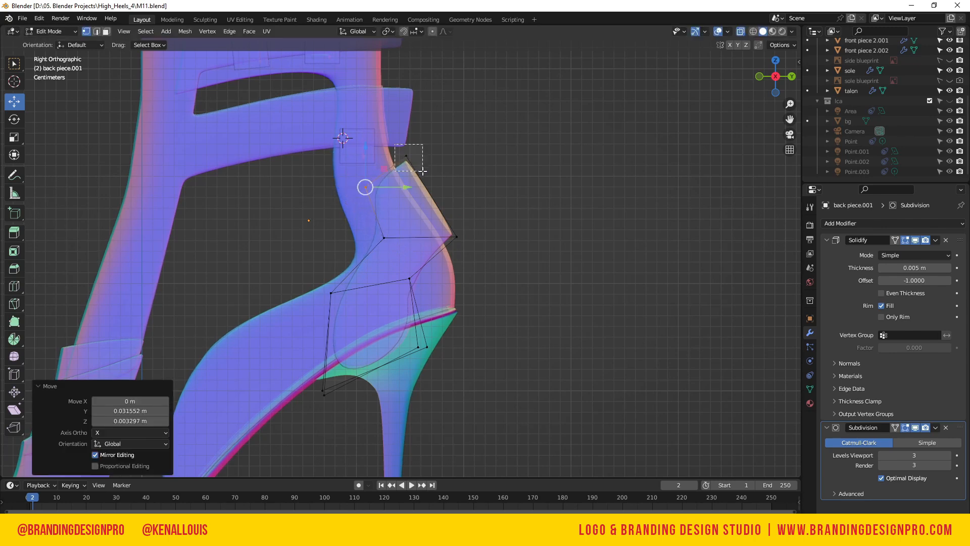
{"action": "left_click_drag", "start_coordinate": [422, 171], "coordinate": [424, 173]}
{"action": "key", "text": "g"}
{"action": "left_click", "coordinate": [469, 216]}
- Move the upper-middle rear vertices -0.003767 m in Y and 0.006122 m in Z, plus another -0.00518 m in Y and 0.003297 m in Z
{"action": "left_click_drag", "start_coordinate": [472, 220], "coordinate": [443, 255]}
{"action": "key", "text": "g"}
{"action": "left_click", "coordinate": [469, 272]}
{"action": "key", "text": "g"}
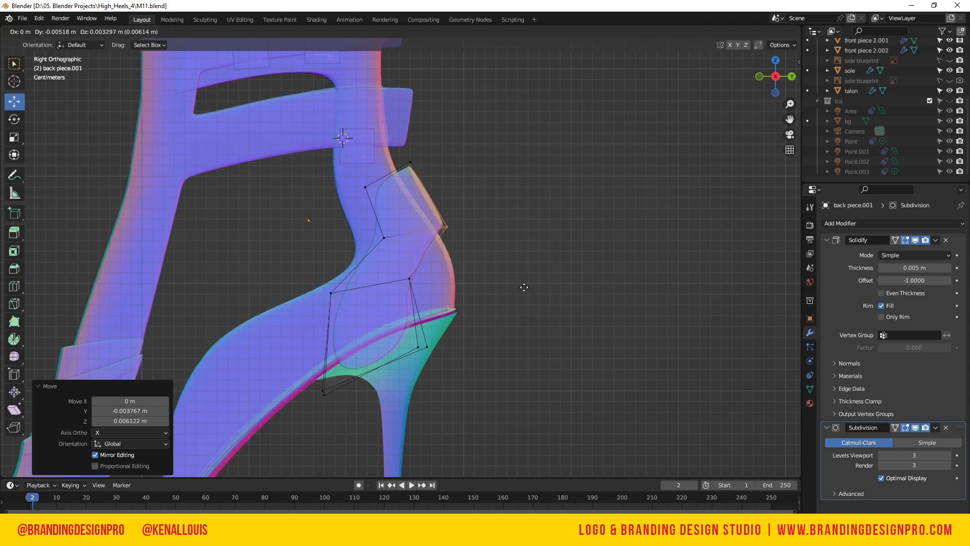
{"action": "left_click", "coordinate": [516, 284]}
- Add one centred loop cut across the heel piece's lower section with a slide factor of 0, ending in the right orthographic view
{"action": "left_click", "coordinate": [391, 301]}
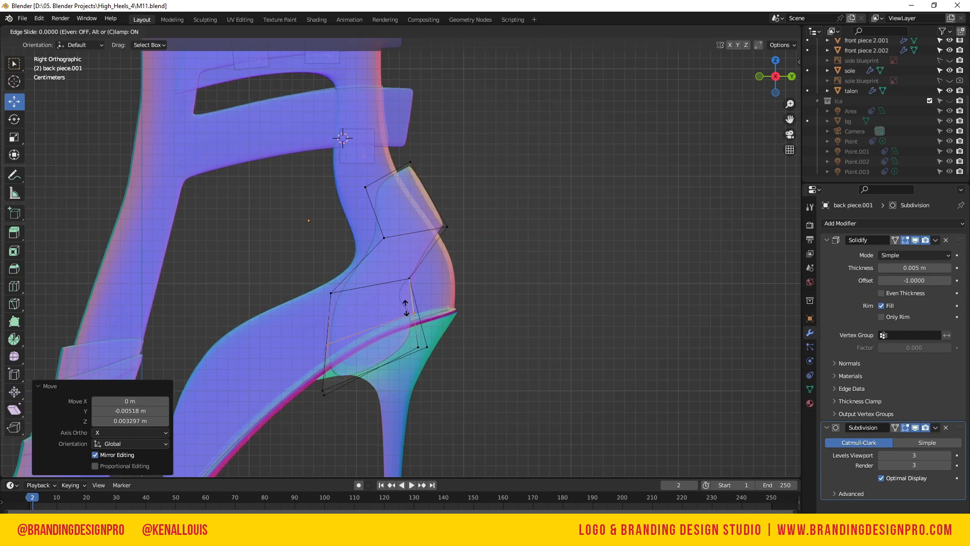
{"action": "right_click", "coordinate": [391, 302]}
{"action": "mouse_move", "coordinate": [778, 76]}
{"action": "left_mouse_down"}
{"action": "mouse_move", "coordinate": [781, 86]}
{"action": "mouse_move", "coordinate": [778, 68]}
{"action": "left_mouse_up"}
{"action": "key", "text": "ctrl+r"}
{"action": "left_click", "coordinate": [524, 313]}
{"action": "right_click", "coordinate": [525, 313]}
{"action": "key", "text": "KP_3"}
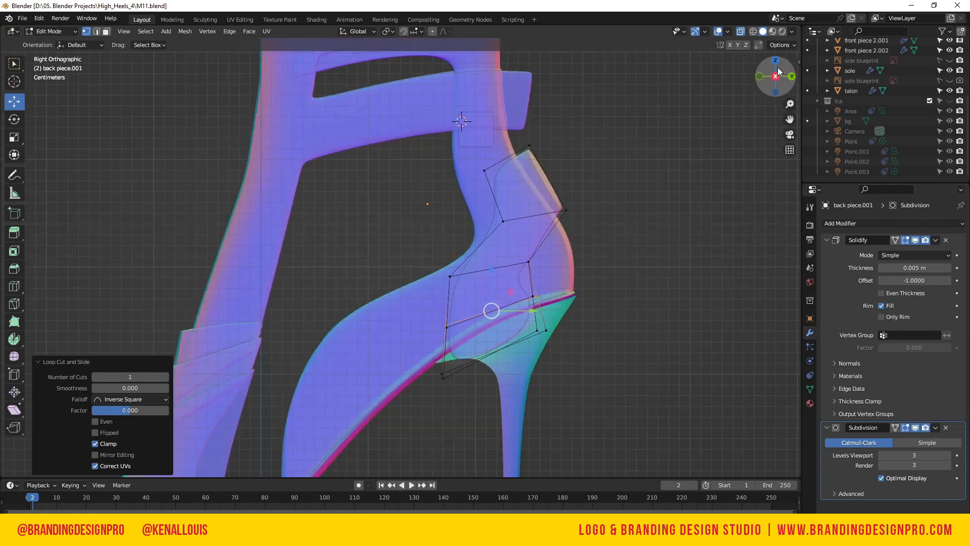
- Move the new loop's front and rear vertices and the bottom rear vertices of the back piece copy forward in side view
{"action": "left_click_drag", "start_coordinate": [425, 307], "coordinate": [466, 346]}
{"action": "key", "text": "g"}
{"action": "left_click", "coordinate": [557, 385]}
{"action": "left_click_drag", "start_coordinate": [586, 309], "coordinate": [523, 283]}
{"action": "key", "text": "g"}
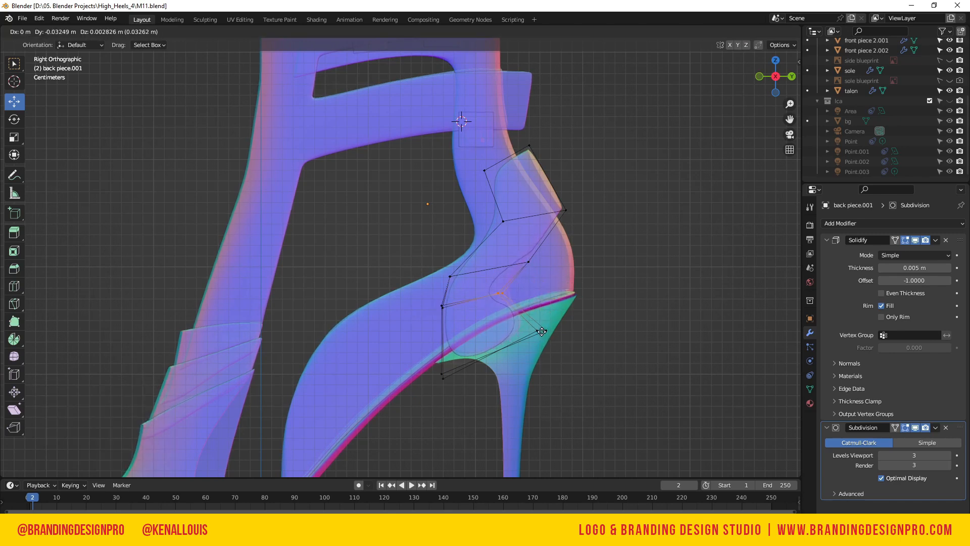
{"action": "left_click", "coordinate": [489, 293]}
{"action": "left_click", "coordinate": [537, 329]}
{"action": "key", "text": "g"}
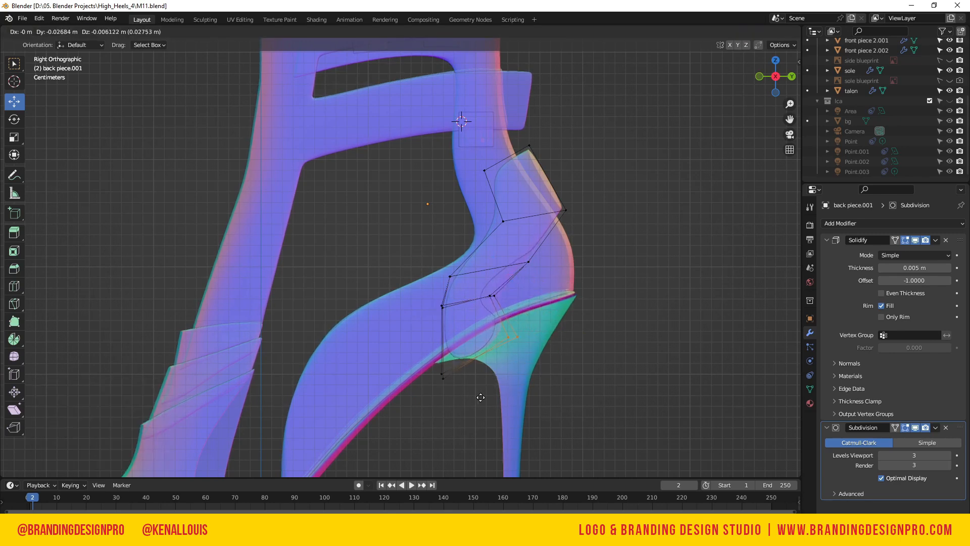
{"action": "left_click", "coordinate": [480, 397]}
- Shift the new loop's rear vertices slightly backward, and move the bottom front vertices up and forward onto the sole edge
{"action": "left_click_drag", "start_coordinate": [466, 284], "coordinate": [525, 321]}
{"action": "key", "text": "g"}
{"action": "left_click", "coordinate": [538, 318]}
{"action": "left_click_drag", "start_coordinate": [399, 344], "coordinate": [451, 410]}
{"action": "key", "text": "g"}
{"action": "left_click", "coordinate": [444, 397]}
- Move the front vertices above the loop up and backward, and the rear ones about -0.019 m in Y and 0.012 m in Z
{"action": "left_click_drag", "start_coordinate": [470, 293], "coordinate": [470, 293]}
{"action": "key", "text": "g"}
{"action": "left_click", "coordinate": [488, 269]}
{"action": "left_click", "coordinate": [518, 247]}
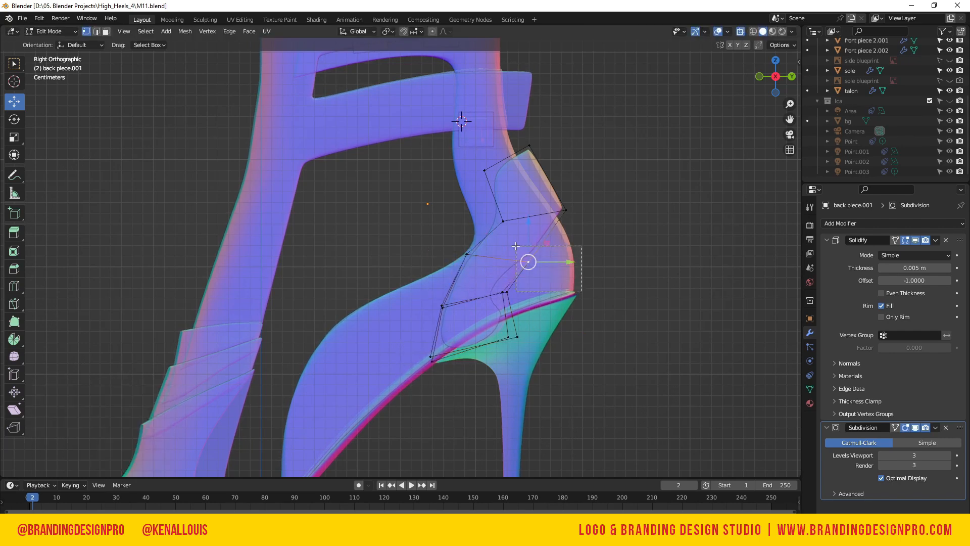
{"action": "left_click_drag", "start_coordinate": [516, 247], "coordinate": [516, 246]}
{"action": "key", "text": "g"}
{"action": "left_click", "coordinate": [504, 240]}
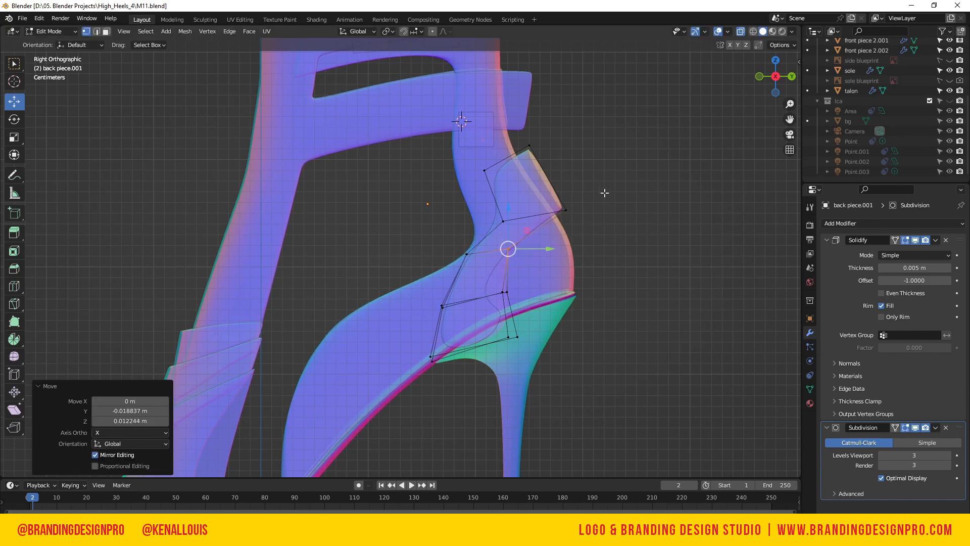
- Lower the outer heel vertex, move the rear vertex below it backward, and shift the opposite front vertex about 0.012 m in Y, 0.006 m in Z
{"action": "left_click", "coordinate": [564, 209]}
{"action": "key", "text": "g"}
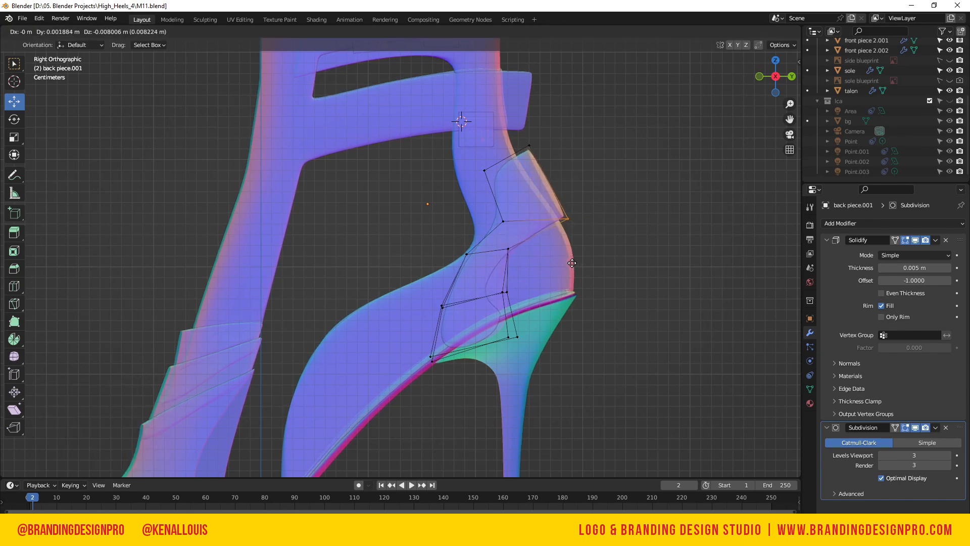
{"action": "left_click", "coordinate": [572, 263]}
{"action": "left_click", "coordinate": [505, 249]}
{"action": "key", "text": "g"}
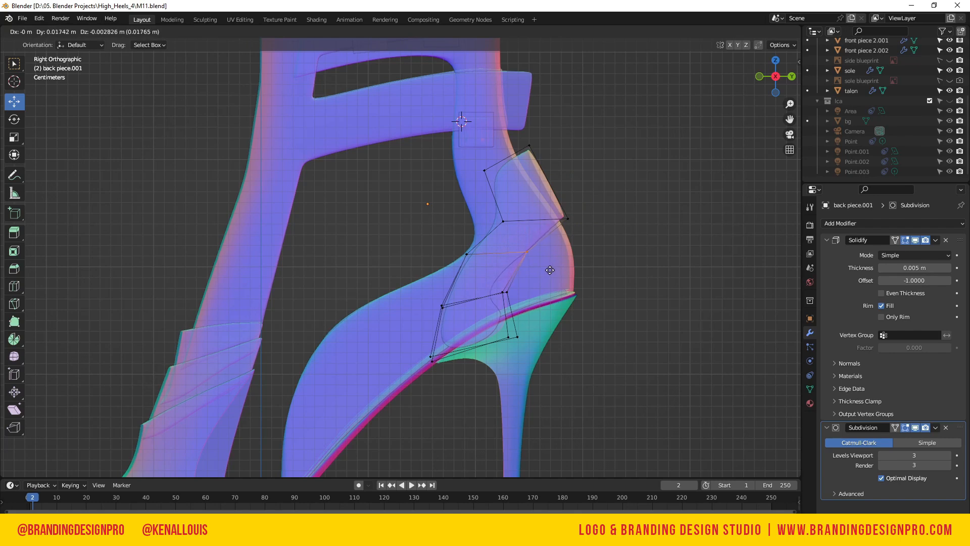
{"action": "left_click", "coordinate": [545, 271]}
{"action": "left_click", "coordinate": [503, 221]}
{"action": "key", "text": "g"}
{"action": "left_click", "coordinate": [514, 214]}
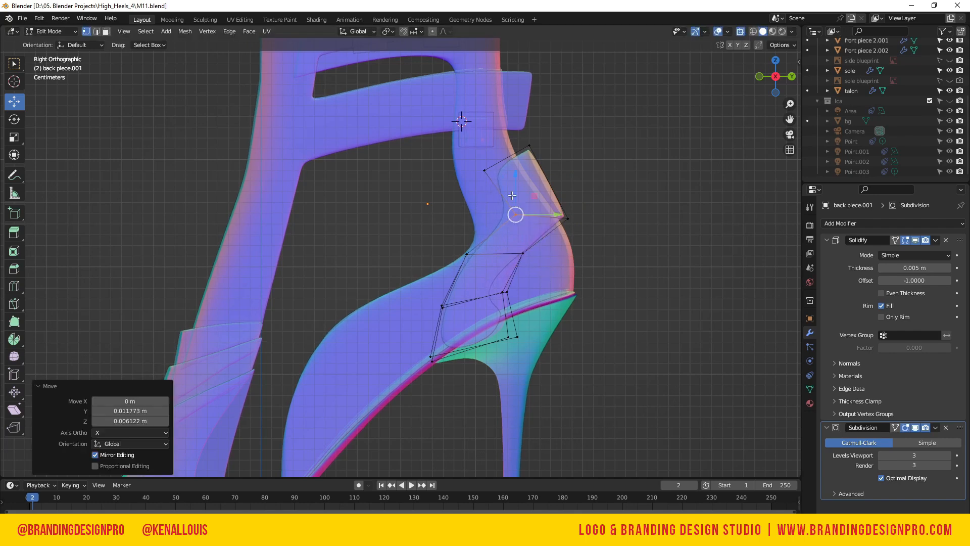
- Move the upper end's front vertices backward and its tip vertices down to narrow the top of the piece
{"action": "left_click_drag", "start_coordinate": [519, 197], "coordinate": [519, 198]}
{"action": "key", "text": "g"}
{"action": "left_click", "coordinate": [543, 195]}
{"action": "left_click_drag", "start_coordinate": [560, 132], "coordinate": [524, 174]}
{"action": "key", "text": "g"}
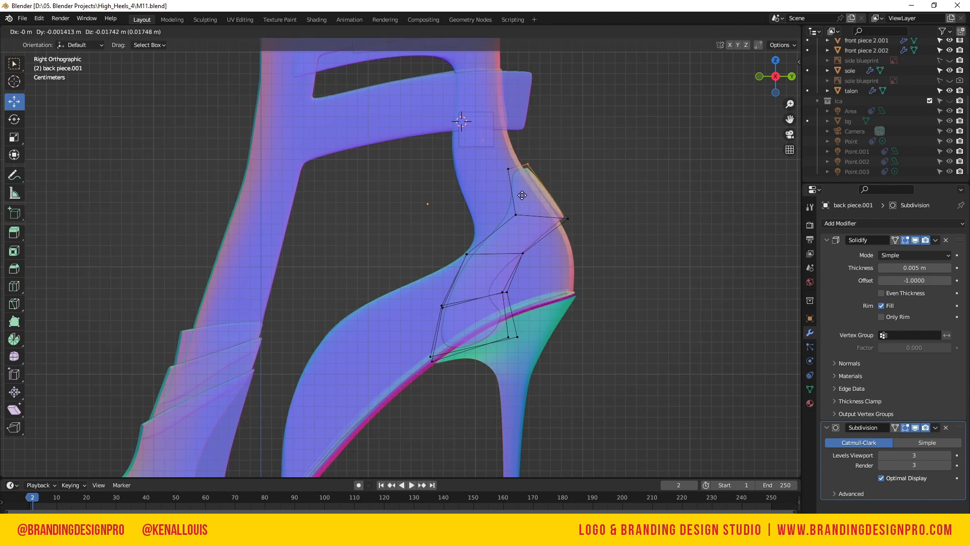
{"action": "left_click", "coordinate": [523, 193]}
- Adjust the piece's lower side vertices along X so they sit closer to the shoe
{"action": "left_click", "coordinate": [552, 275]}
{"action": "middle_click_drag", "start_coordinate": [539, 237], "coordinate": [586, 264]}
{"action": "left_click_drag", "start_coordinate": [529, 256], "coordinate": [517, 262]}
{"action": "left_click", "coordinate": [536, 293]}
{"action": "left_click_drag", "start_coordinate": [504, 295], "coordinate": [489, 296]}
{"action": "left_click", "coordinate": [491, 239]}
{"action": "left_click_drag", "start_coordinate": [776, 86], "coordinate": [771, 104]}
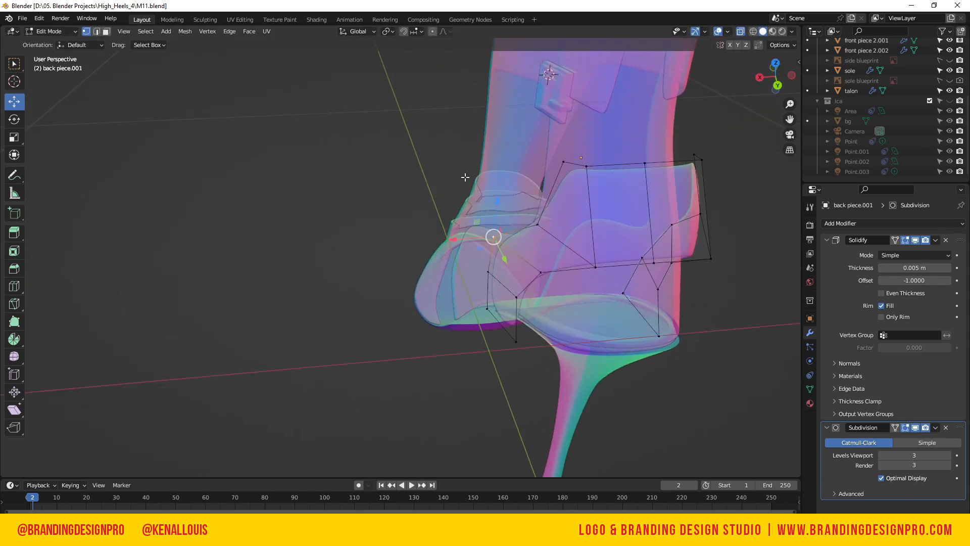
{"action": "mouse_move", "coordinate": [449, 238]}
{"action": "left_mouse_down"}
{"action": "mouse_move", "coordinate": [486, 237]}
{"action": "mouse_move", "coordinate": [466, 237]}
{"action": "left_mouse_up"}
- Raise the vertices of the piece's upper edge around the back of the heel
{"action": "left_click", "coordinate": [586, 166]}
{"action": "left_click", "coordinate": [644, 163]}
{"action": "left_click_drag", "start_coordinate": [656, 130], "coordinate": [661, 109]}
{"action": "left_click", "coordinate": [587, 166]}
{"action": "left_click_drag", "start_coordinate": [590, 128], "coordinate": [592, 121]}
{"action": "left_click", "coordinate": [702, 159], "text": "shift"}
{"action": "left_click_drag", "start_coordinate": [654, 127], "coordinate": [655, 108]}
- Raise the vertices of the lower edge around the back, lifting the centre one about 0.024 m in Z
{"action": "left_click", "coordinate": [595, 267]}
{"action": "left_click", "coordinate": [711, 259], "text": "shift"}
{"action": "left_click_drag", "start_coordinate": [664, 227], "coordinate": [670, 191]}
{"action": "left_click", "coordinate": [662, 262]}
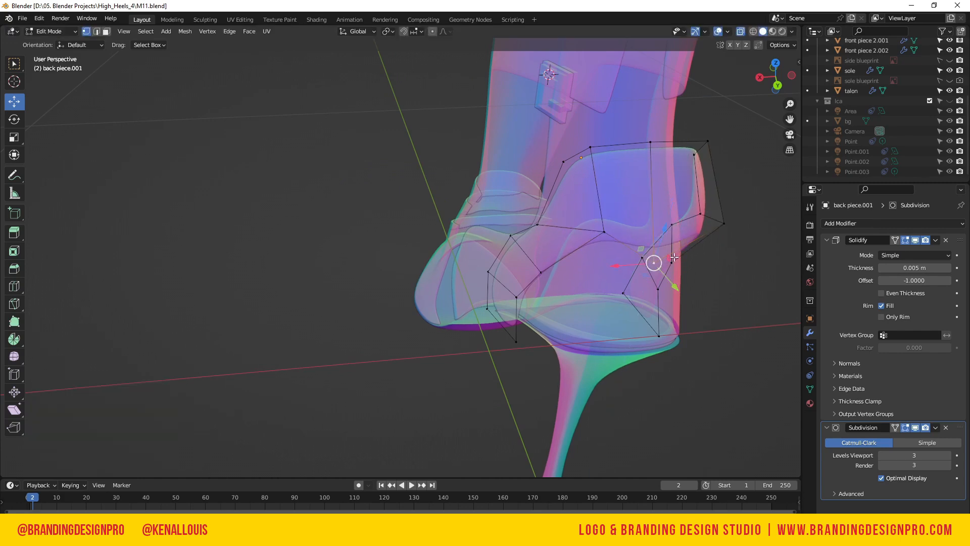
{"action": "left_click_drag", "start_coordinate": [663, 226], "coordinate": [667, 192]}
- Move a lower side vertex of the back piece copy about -0.015 m along X toward the shoe
{"action": "left_click_drag", "start_coordinate": [765, 87], "coordinate": [636, 87]}
{"action": "scroll", "coordinate": [646, 220], "scroll_direction": "down", "scroll_amount": 3}
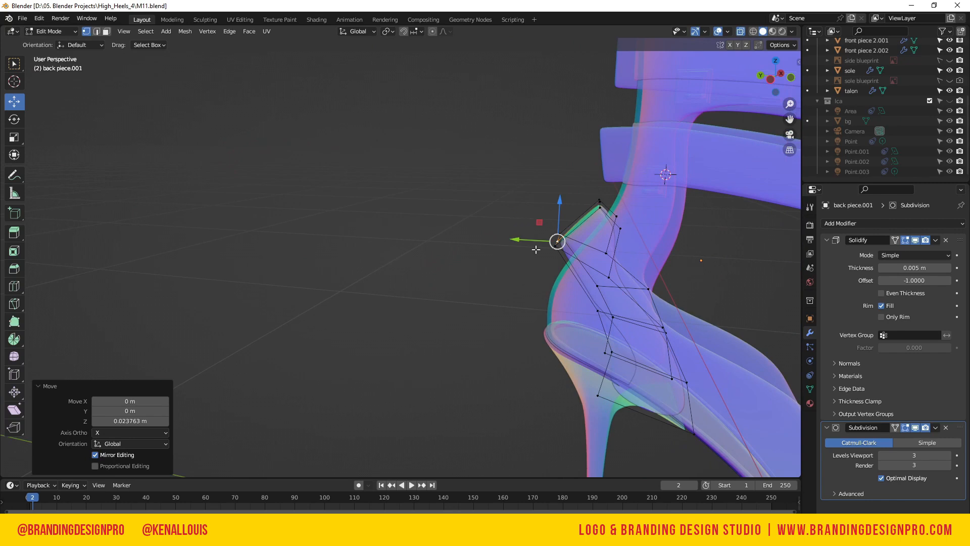
{"action": "left_click_drag", "start_coordinate": [759, 91], "coordinate": [741, 100]}
{"action": "left_click", "coordinate": [586, 368]}
{"action": "middle_click_drag", "start_coordinate": [725, 132], "coordinate": [690, 282]}
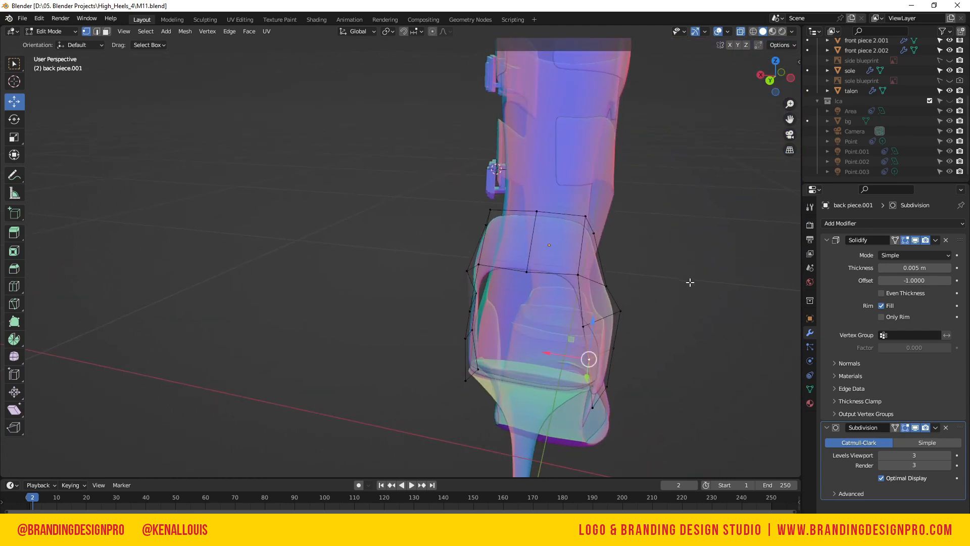
{"action": "key", "text": "KP_Decimal"}
{"action": "scroll", "coordinate": [652, 286], "scroll_direction": "down", "scroll_amount": 5}
{"action": "scroll", "coordinate": [670, 106], "scroll_direction": "up", "scroll_amount": 1}
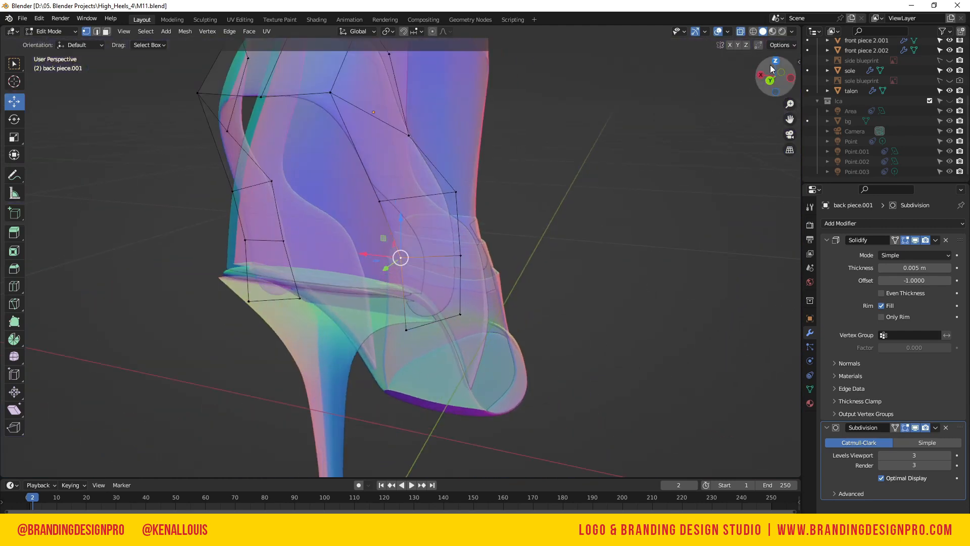
{"action": "left_click_drag", "start_coordinate": [770, 69], "coordinate": [799, 81]}
{"action": "left_click_drag", "start_coordinate": [369, 258], "coordinate": [390, 259]}
{"action": "left_click", "coordinate": [391, 212]}
{"action": "left_click_drag", "start_coordinate": [354, 209], "coordinate": [380, 235]}
{"action": "key", "text": "ctrl+z"}
{"action": "key", "text": "ctrl+z"}
{"action": "key", "text": "ctrl+z"}
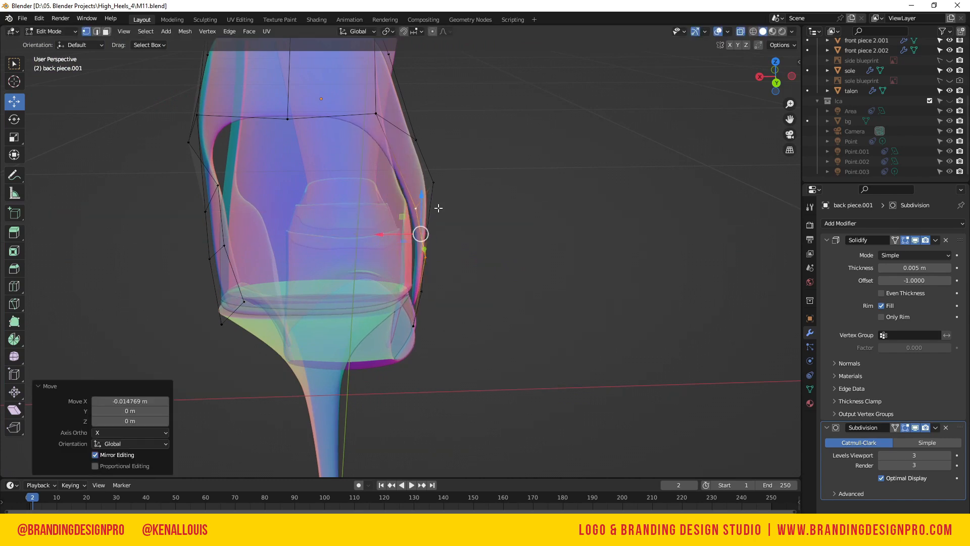
- Display the side blueprint and lower the piece's lower side vertices about 0.016 m in Z to follow it
{"action": "left_click_drag", "start_coordinate": [775, 79], "coordinate": [799, 76]}
{"action": "left_click", "coordinate": [387, 154]}
{"action": "scroll", "coordinate": [597, 102], "scroll_direction": "down", "scroll_amount": 4}
{"action": "key", "text": "ctrl+KP_3"}
{"action": "left_click_drag", "start_coordinate": [461, 211], "coordinate": [457, 213]}
{"action": "left_click_drag", "start_coordinate": [390, 280], "coordinate": [390, 301]}
{"action": "left_click_drag", "start_coordinate": [766, 82], "coordinate": [823, 101]}
{"action": "scroll", "coordinate": [343, 166], "scroll_direction": "down", "scroll_amount": 3}
{"action": "scroll", "coordinate": [344, 165], "scroll_direction": "up", "scroll_amount": 1}
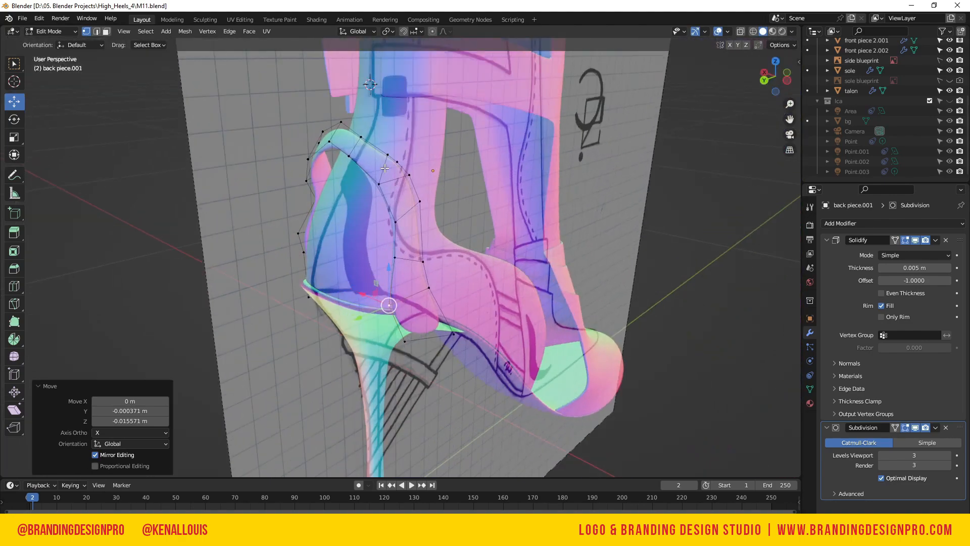
- Raise the rear centre vertices of the band behind the heel about 0.004 m along Z
{"action": "left_click", "coordinate": [342, 149]}
{"action": "left_click_drag", "start_coordinate": [773, 76], "coordinate": [859, 80]}
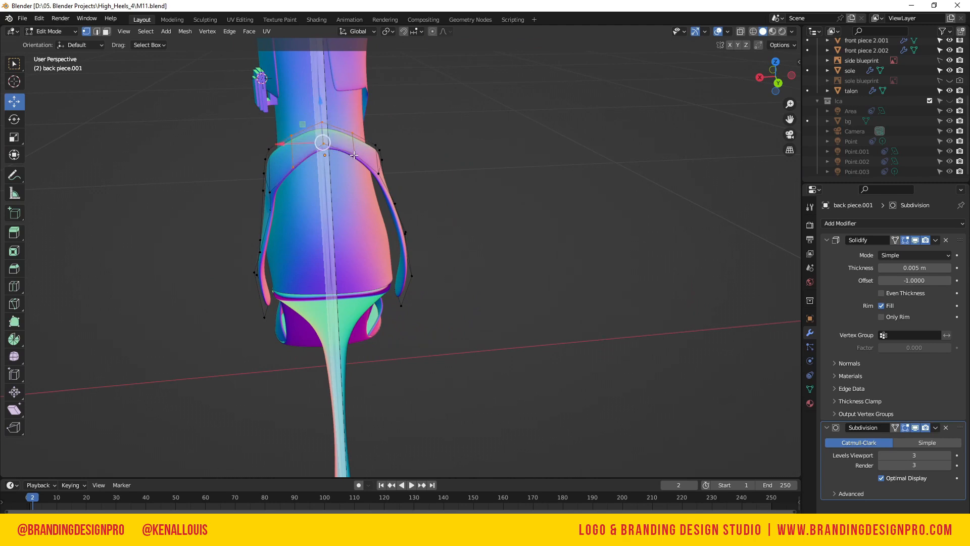
{"action": "key", "text": "g"}
{"action": "key", "text": "z"}
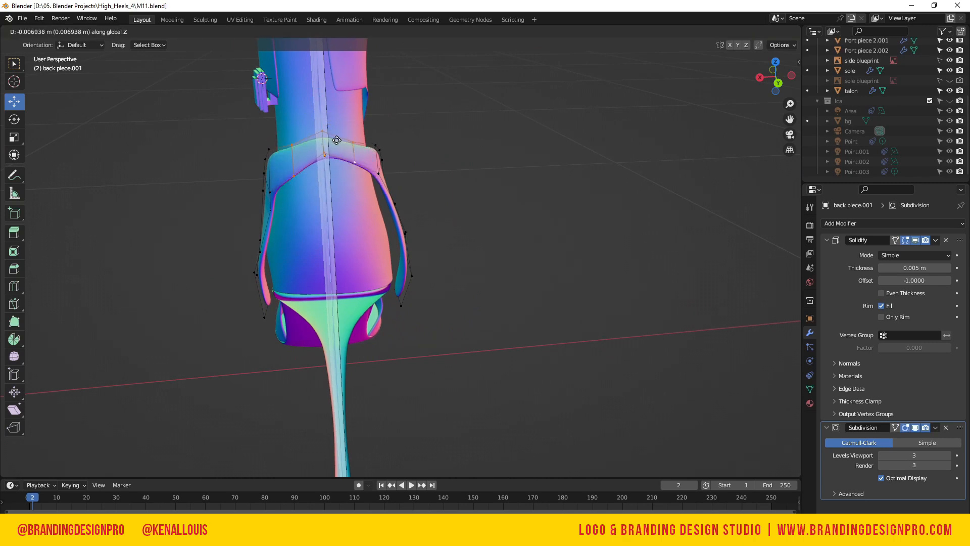
{"action": "left_click", "coordinate": [339, 127]}
- Lower the rear centre vertices about 0.009 m along Z and shift them forward along Y toward the heel
{"action": "left_click_drag", "start_coordinate": [754, 75], "coordinate": [854, 64]}
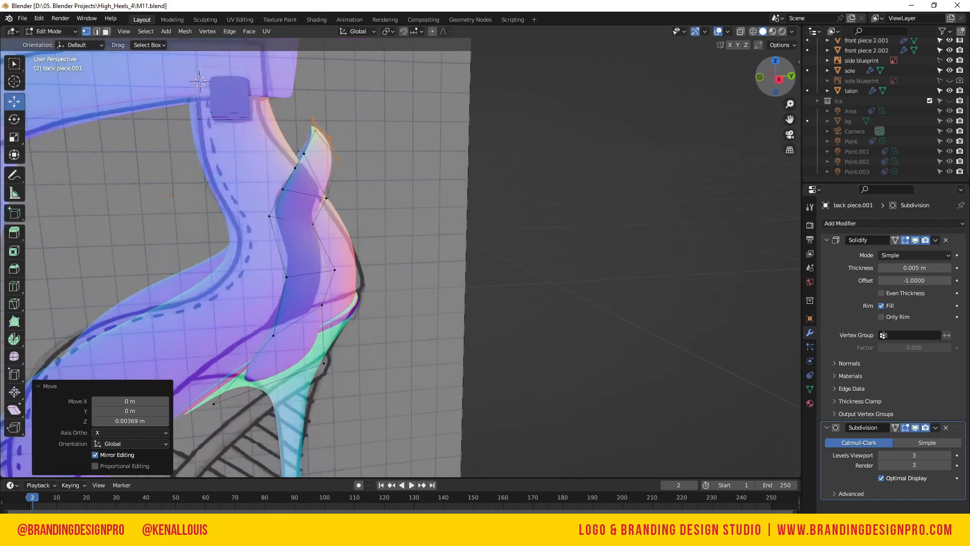
{"action": "key", "text": "g"}
{"action": "key", "text": "z"}
{"action": "left_click", "coordinate": [331, 116]}
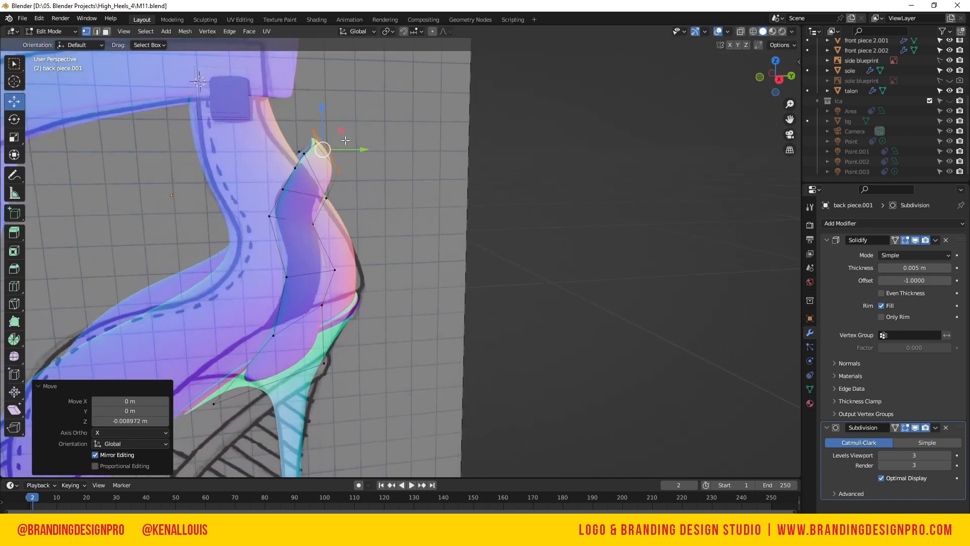
{"action": "left_click_drag", "start_coordinate": [360, 149], "coordinate": [332, 154]}
- Lower a side vertex of the band's upper edge slightly, along with the vertex at its rear centre
{"action": "left_click", "coordinate": [302, 150]}
{"action": "left_click_drag", "start_coordinate": [298, 112], "coordinate": [298, 117]}
{"action": "left_click_drag", "start_coordinate": [762, 85], "coordinate": [634, 85]}
{"action": "left_click", "coordinate": [300, 156]}
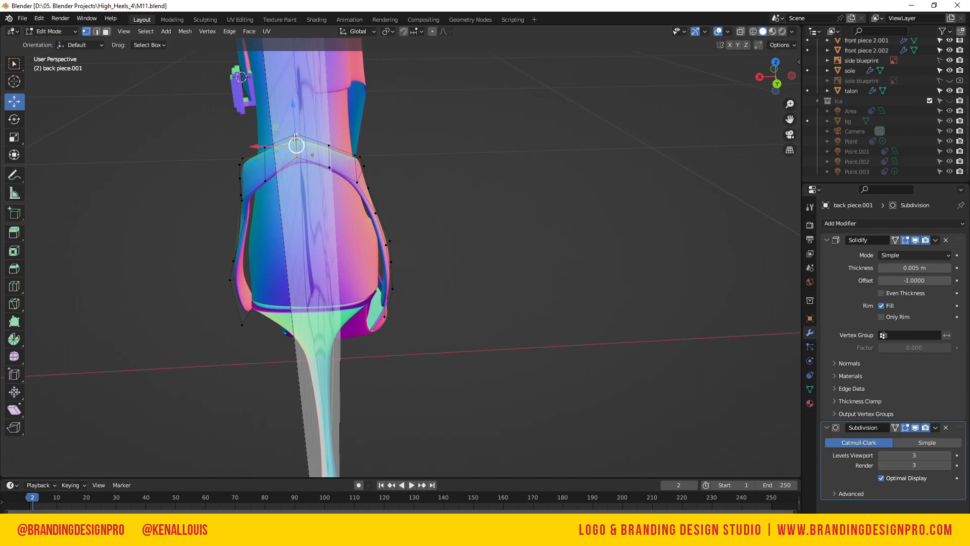
{"action": "mouse_move", "coordinate": [294, 137]}
{"action": "left_mouse_down"}
{"action": "mouse_move", "coordinate": [292, 158]}
{"action": "mouse_move", "coordinate": [295, 146]}
{"action": "left_mouse_up"}
- Fine-tune the band's side vertices along Z, lowering the upper front one about 0.001 m
{"action": "left_click_drag", "start_coordinate": [764, 68], "coordinate": [680, 68]}
{"action": "key", "text": "g"}
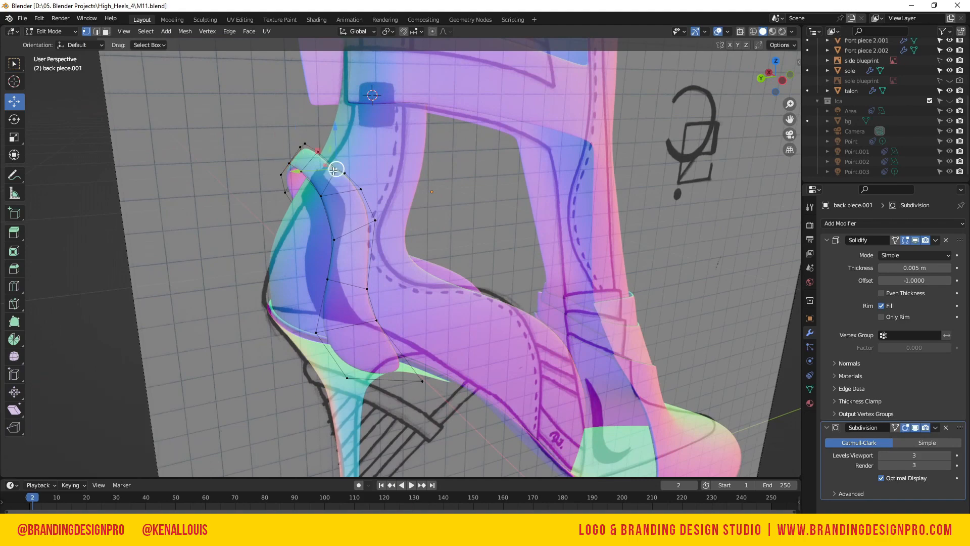
{"action": "left_click_drag", "start_coordinate": [335, 131], "coordinate": [343, 137]}
{"action": "left_click", "coordinate": [345, 174]}
{"action": "left_click_drag", "start_coordinate": [769, 89], "coordinate": [968, 61]}
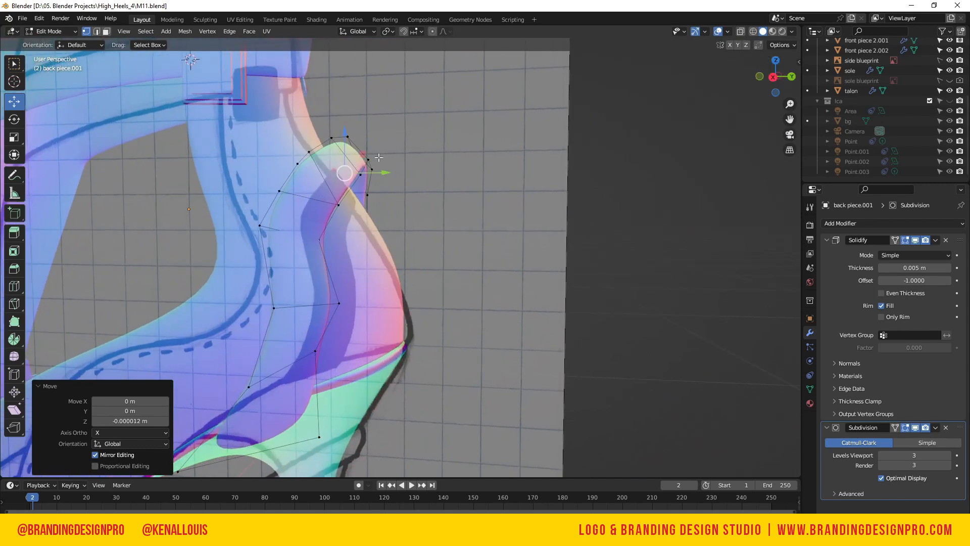
{"action": "left_click", "coordinate": [299, 164]}
{"action": "left_click_drag", "start_coordinate": [301, 121], "coordinate": [302, 126]}
{"action": "scroll", "coordinate": [352, 152], "scroll_direction": "down", "scroll_amount": 3}
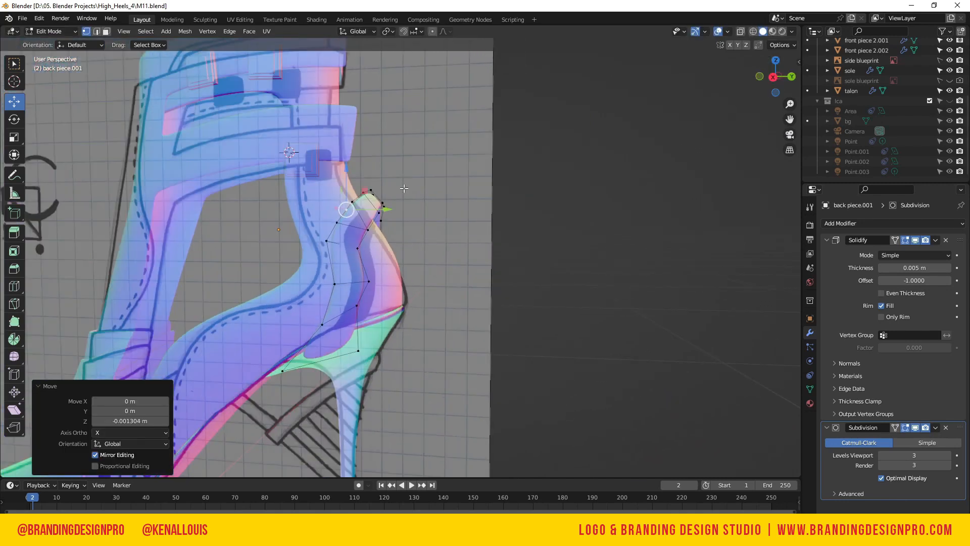
- Return to Object Mode in the right side view and hide the side blueprint
{"action": "key", "text": "Tab"}
{"action": "key", "text": "KP_3"}
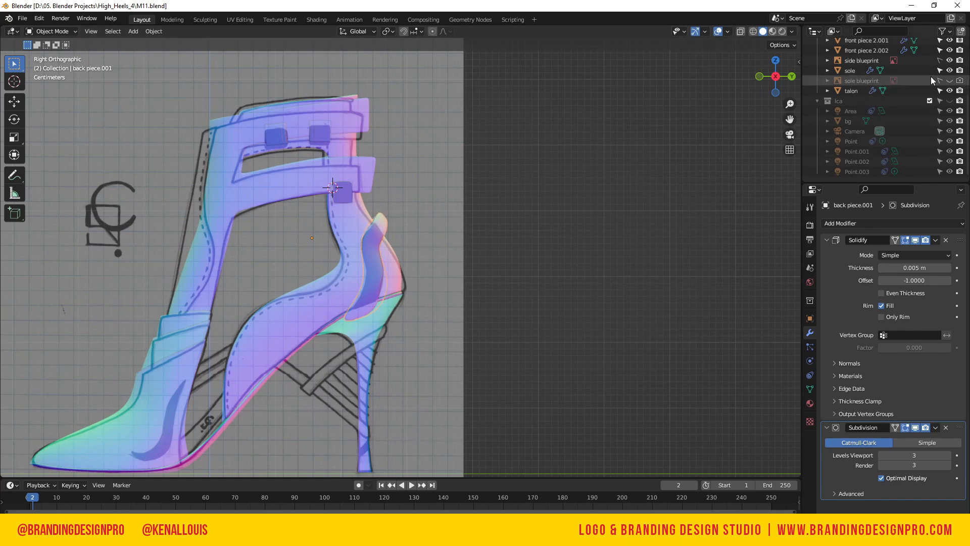
{"action": "left_click", "coordinate": [948, 60]}
{"action": "key", "text": "alt+a"}
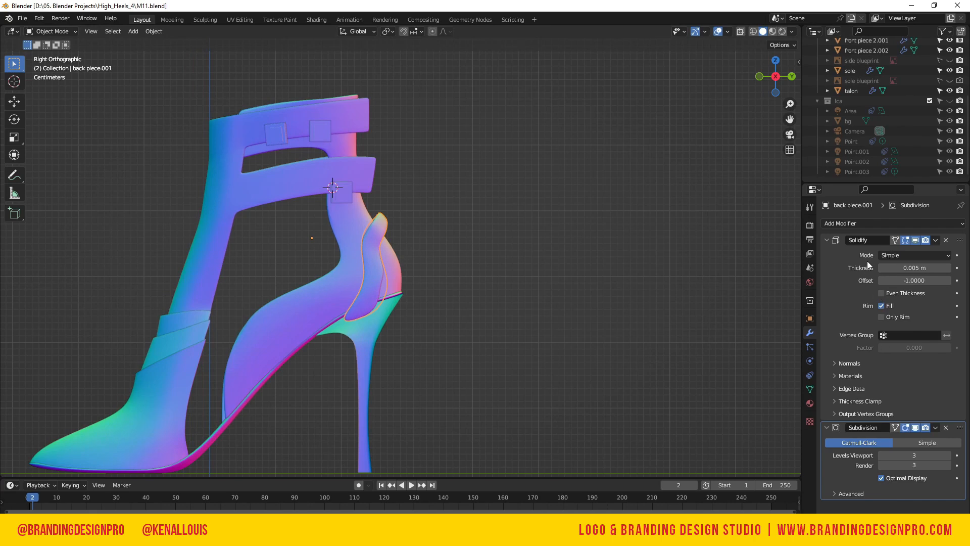
- Add a Shrinkwrap modifier to back piece.001, place it first in the stack and target the back piece
{"action": "left_click", "coordinate": [907, 223]}
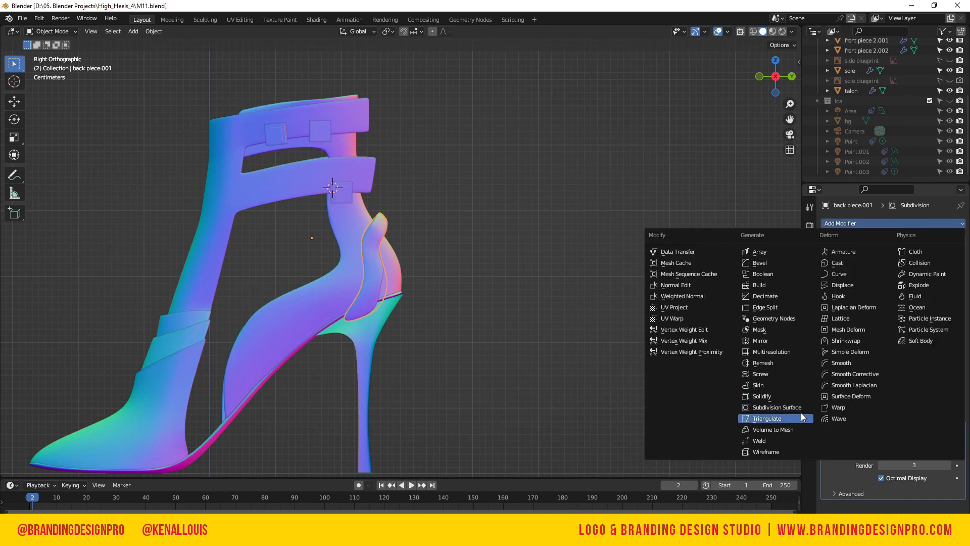
{"action": "left_click", "coordinate": [855, 343]}
{"action": "left_click_drag", "start_coordinate": [959, 507], "coordinate": [943, 237]}
{"action": "left_click", "coordinate": [286, 288]}
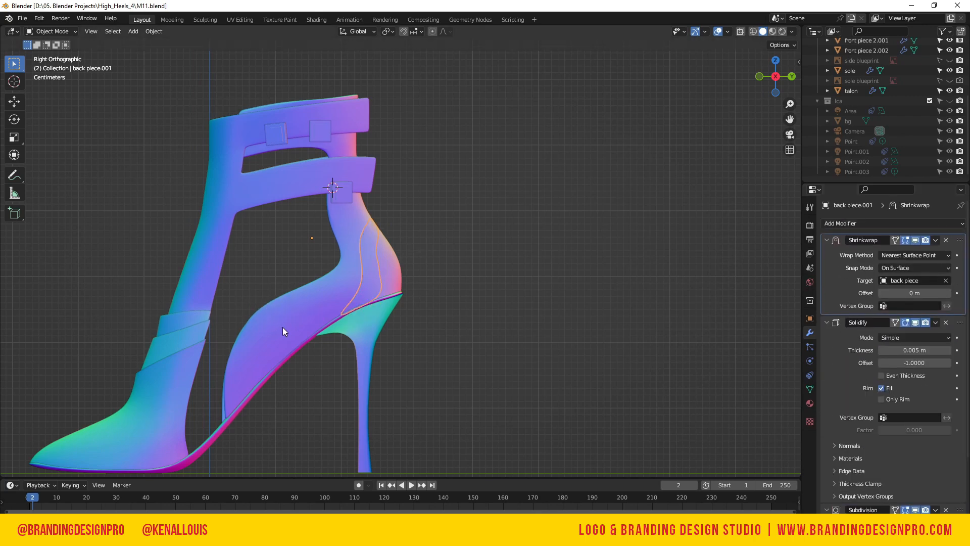
- Rename the back piece.001 object as back detail 1
{"action": "scroll", "coordinate": [887, 151], "scroll_direction": "up", "scroll_amount": 3}
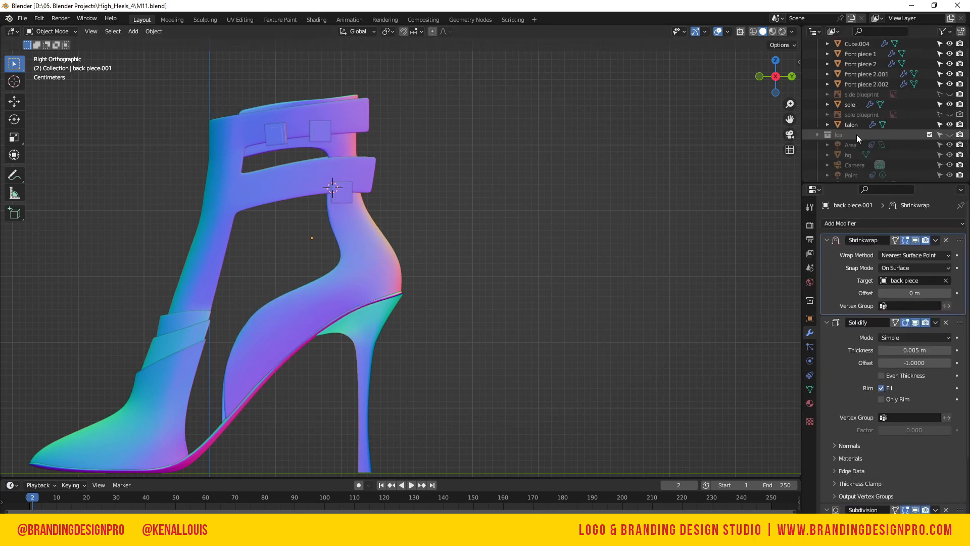
{"action": "scroll", "coordinate": [856, 125], "scroll_direction": "up", "scroll_amount": 5}
{"action": "left_click", "coordinate": [868, 75]}
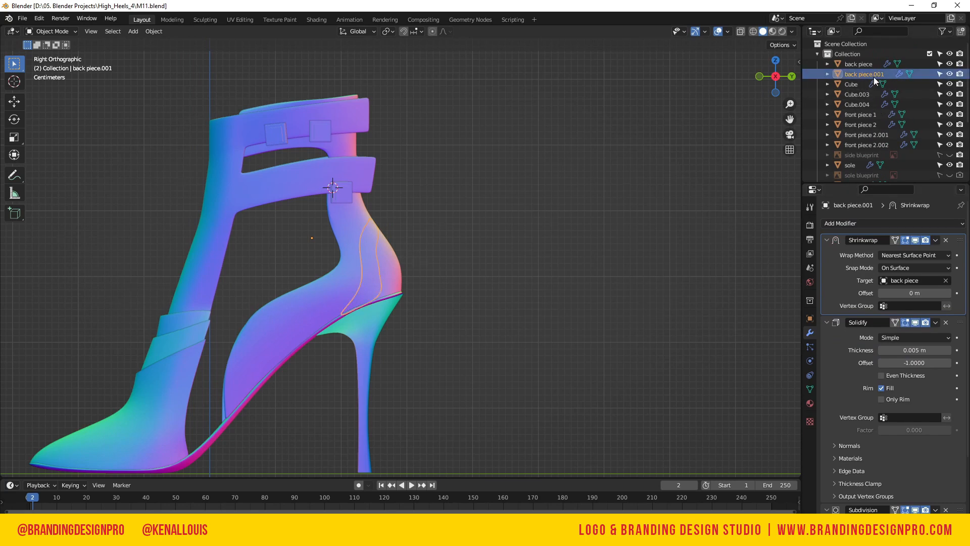
{"action": "type", "text": "back detail"}
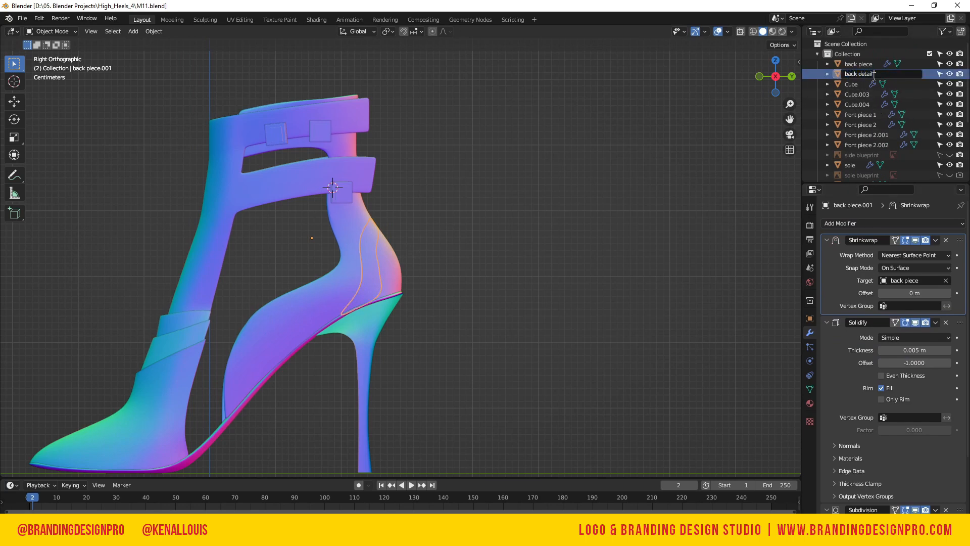
{"action": "type", "text": " 1"}
{"action": "key", "text": "Return"}
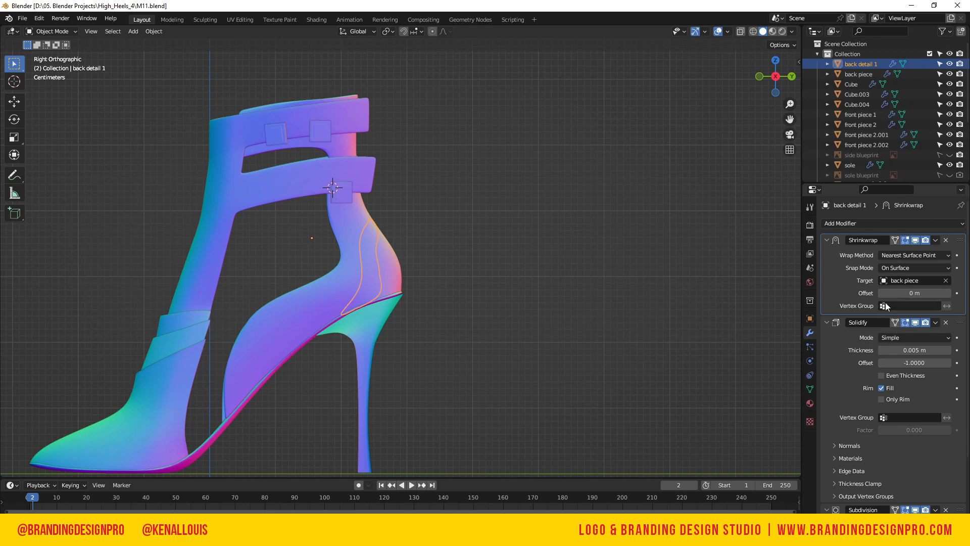
- Set the Solidify offset of back detail 1 to 1.0000
{"action": "left_click_drag", "start_coordinate": [914, 362], "coordinate": [950, 363]}
{"action": "left_click", "coordinate": [707, 311]}
{"action": "left_click", "coordinate": [382, 280]}
{"action": "key", "text": "alt+a"}
{"action": "left_click", "coordinate": [375, 297]}
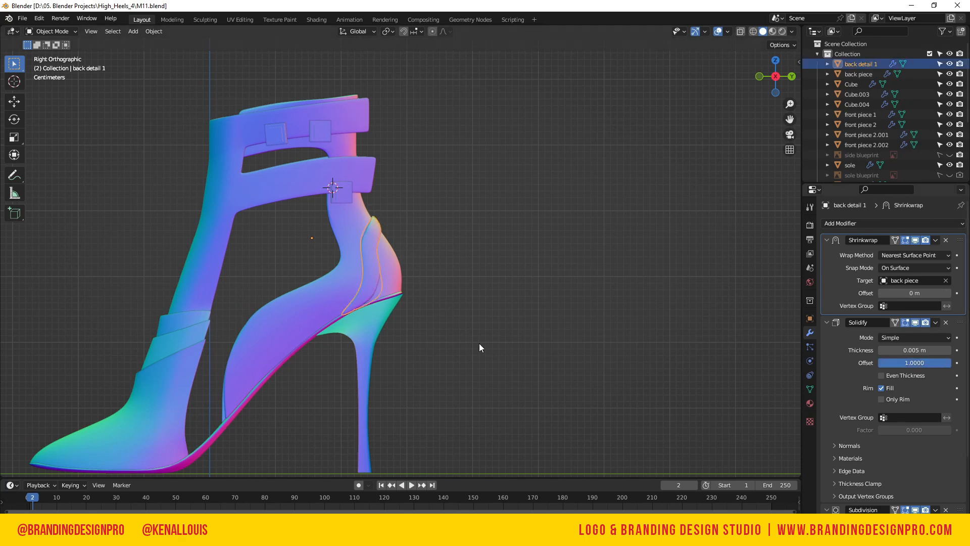
- Apply the Shrinkwrap modifier on back detail 1 and add a new Shrinkwrap modifier after Subdivision
{"action": "left_click", "coordinate": [936, 240]}
{"action": "left_click", "coordinate": [903, 251]}
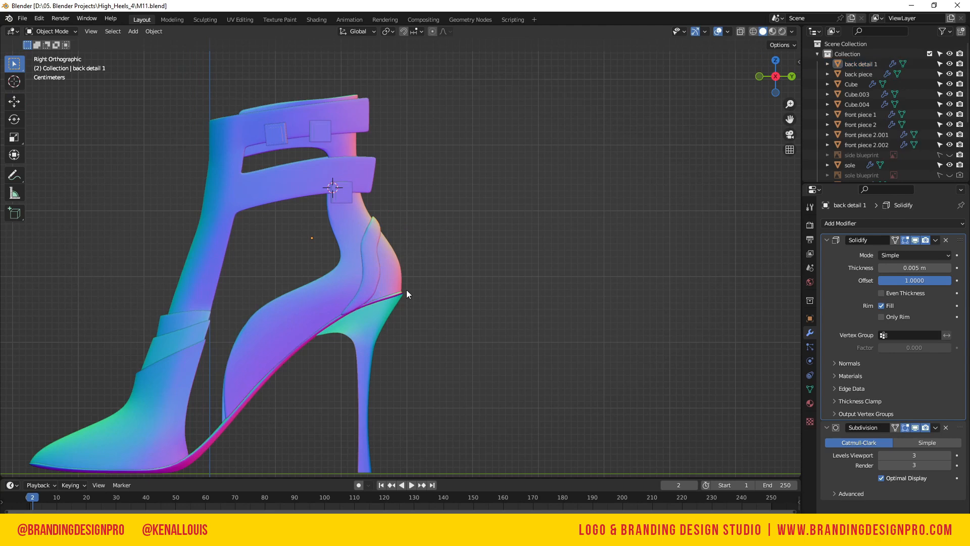
{"action": "left_click", "coordinate": [886, 223]}
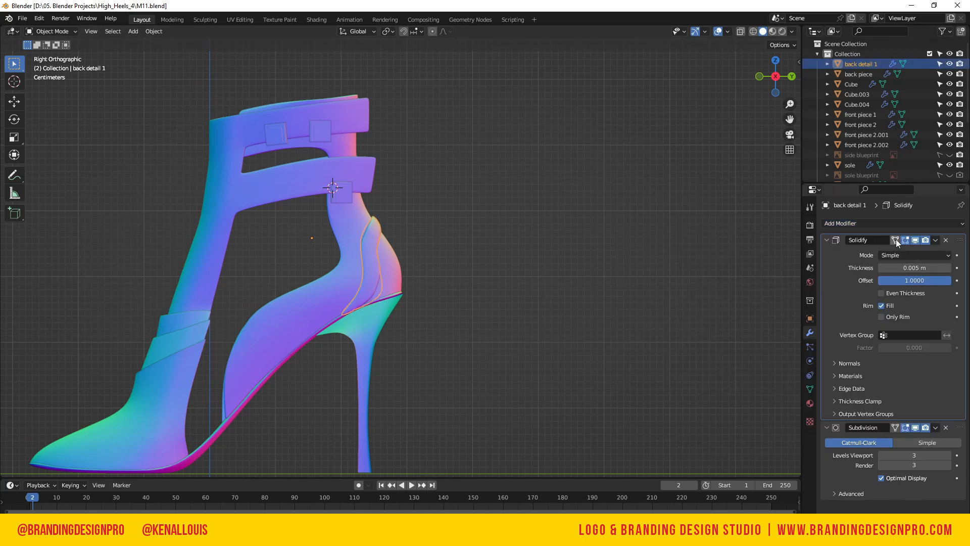
{"action": "left_click", "coordinate": [865, 224]}
{"action": "left_click", "coordinate": [848, 341]}
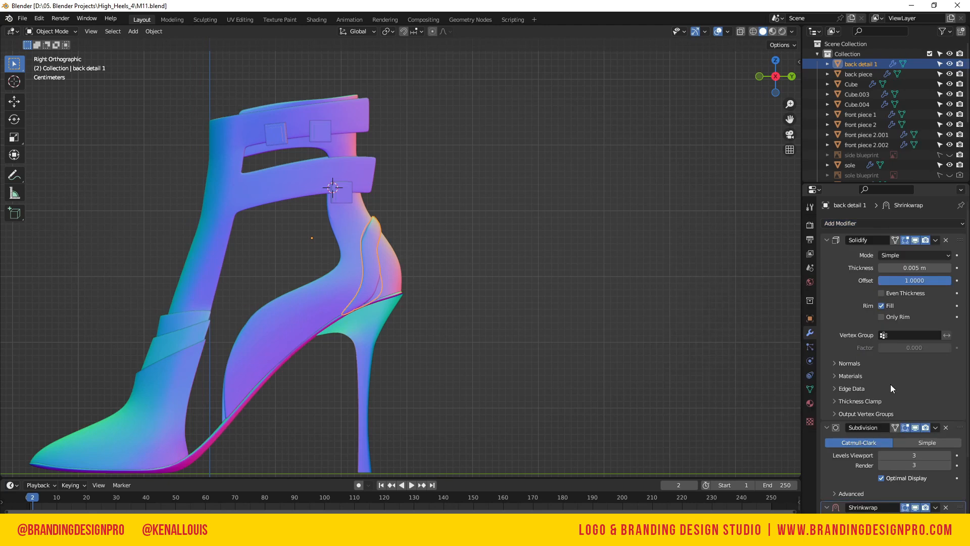
- Place back detail 1's new Shrinkwrap modifier first in the stack and target it to the back piece
{"action": "left_click_drag", "start_coordinate": [958, 508], "coordinate": [910, 224]}
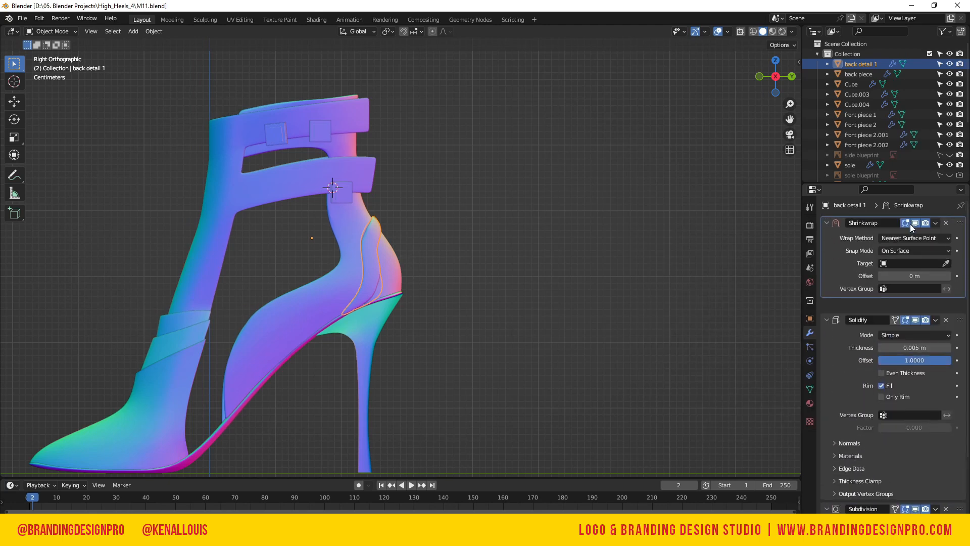
{"action": "left_click", "coordinate": [349, 281]}
{"action": "left_click", "coordinate": [370, 279]}
{"action": "left_click_drag", "start_coordinate": [773, 76], "coordinate": [949, 76]}
{"action": "key", "text": "alt+a"}
{"action": "left_click", "coordinate": [350, 254]}
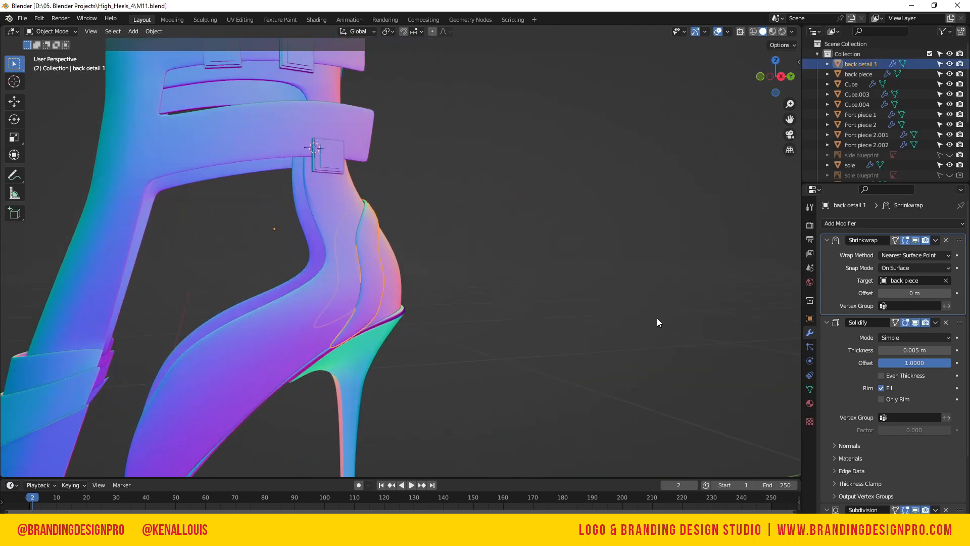
- Set back detail 1's Solidify thickness to 0.003 m and enable Even Thickness
{"action": "left_click_drag", "start_coordinate": [920, 293], "coordinate": [923, 293]}
{"action": "left_click_drag", "start_coordinate": [914, 350], "coordinate": [884, 349]}
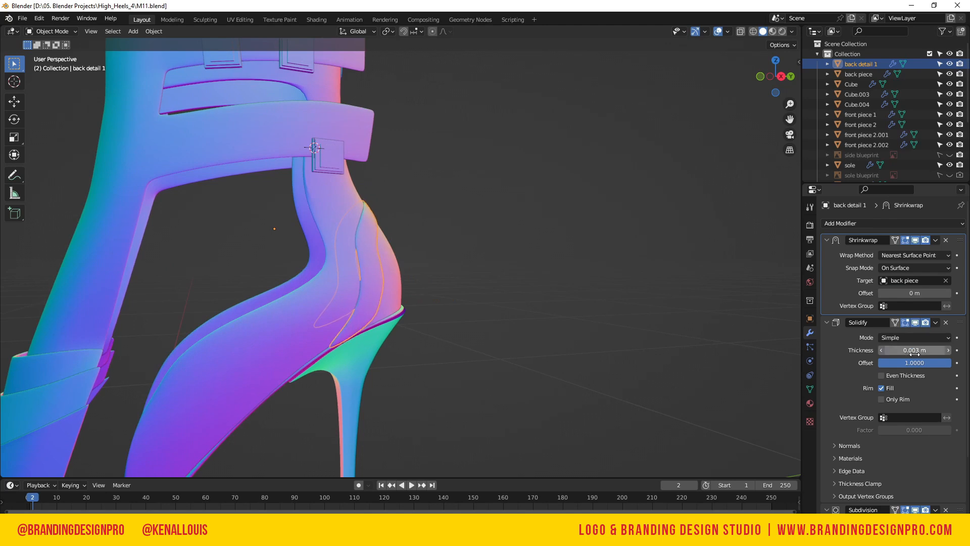
{"action": "left_click", "coordinate": [520, 327]}
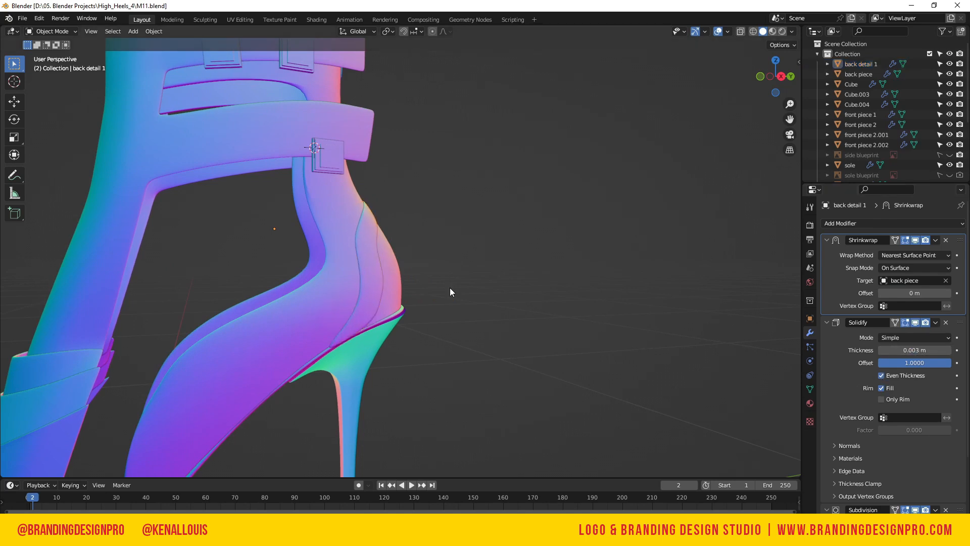
{"action": "left_click", "coordinate": [371, 288]}
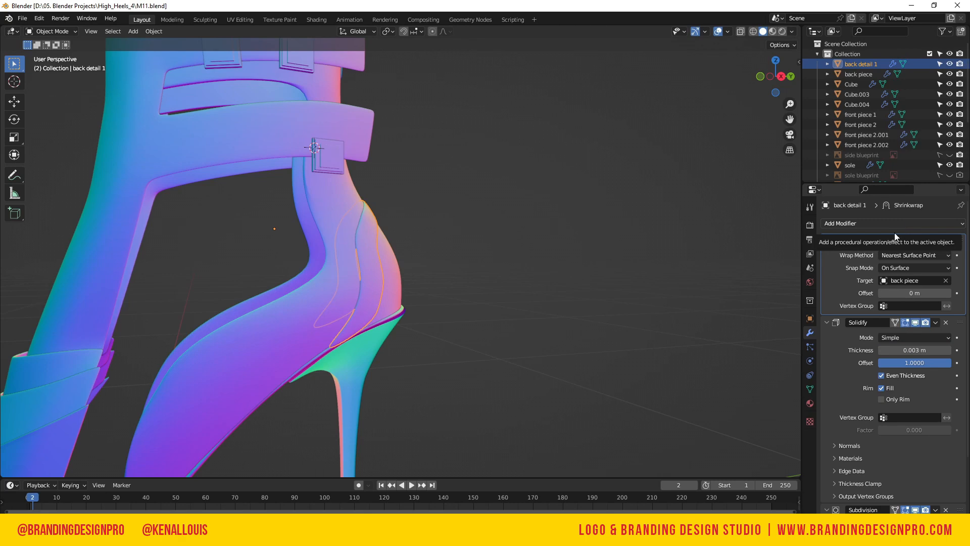
- Try a Bevel modifier on back detail 1 both before and after Subdivision, comparing the surface with it hidden
{"action": "left_click", "coordinate": [914, 509]}
{"action": "left_click", "coordinate": [854, 224]}
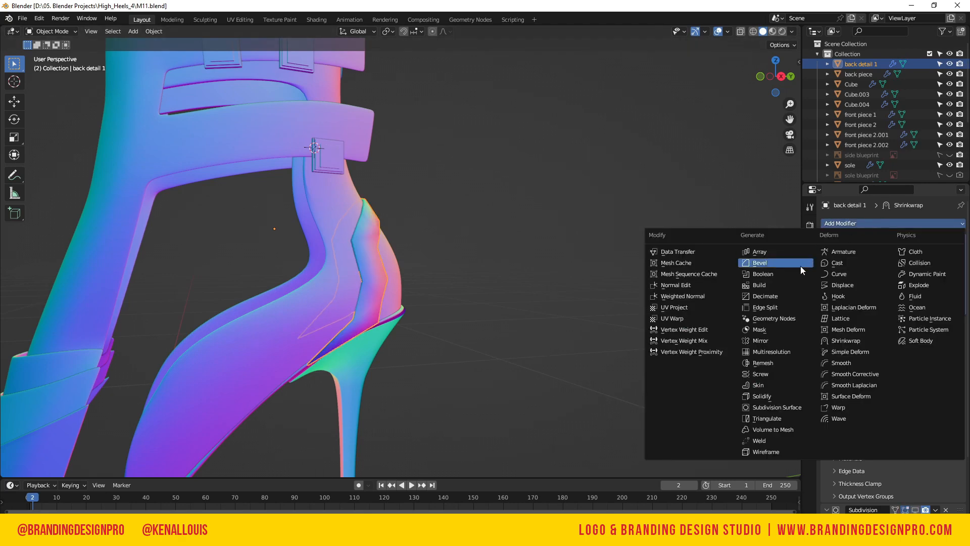
{"action": "left_click", "coordinate": [808, 274]}
{"action": "scroll", "coordinate": [925, 404], "scroll_direction": "down", "scroll_amount": 8}
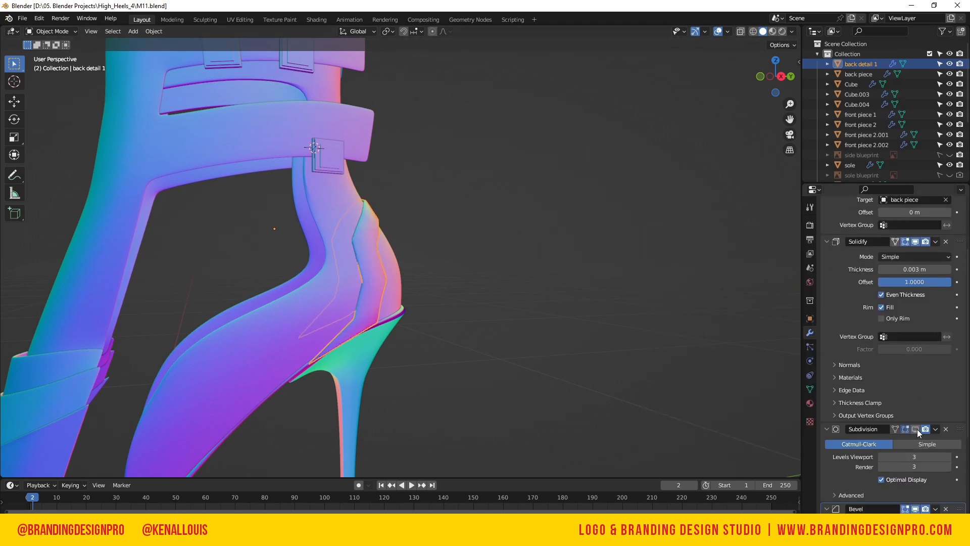
{"action": "left_click_drag", "start_coordinate": [954, 433], "coordinate": [941, 320]}
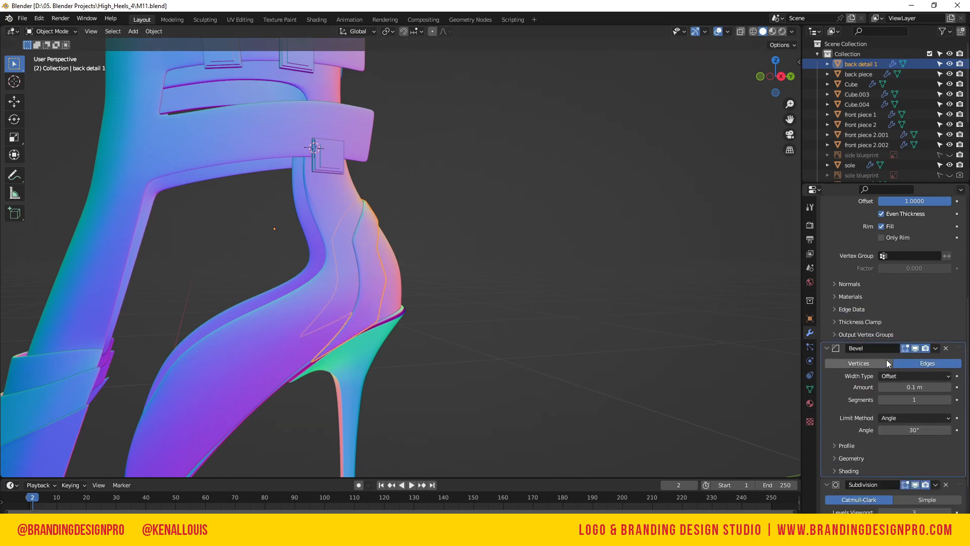
{"action": "left_click_drag", "start_coordinate": [960, 348], "coordinate": [929, 456]}
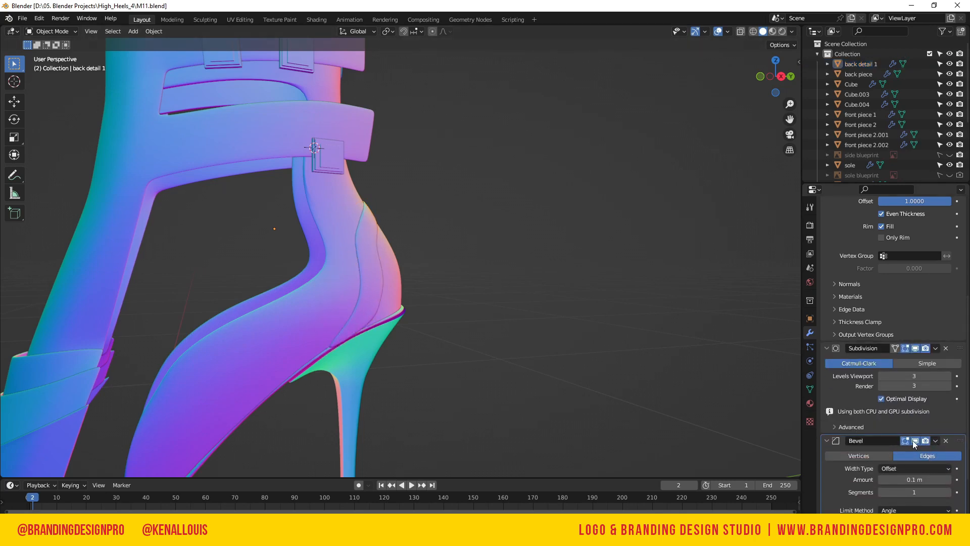
{"action": "left_click", "coordinate": [916, 441]}
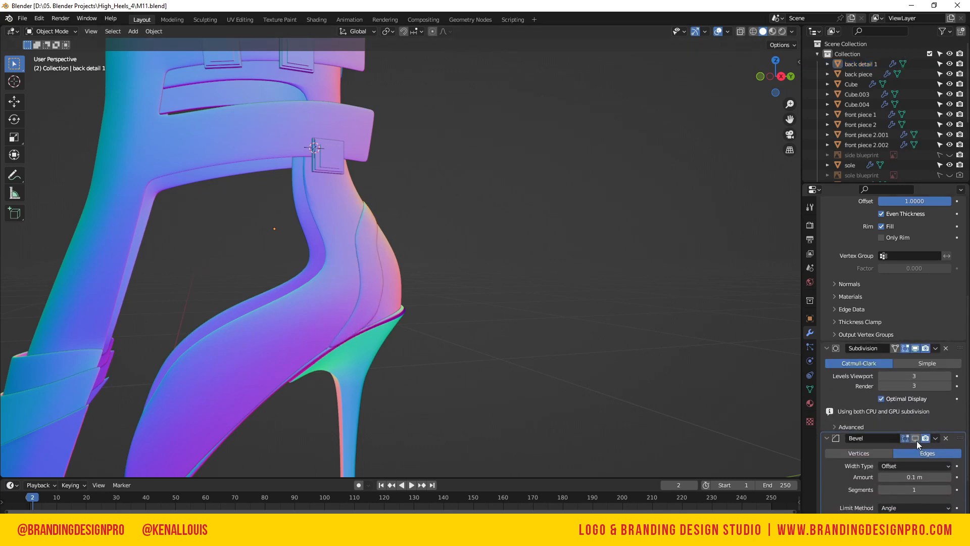
- Check back detail 1 from the right side and remove its Bevel modifier
{"action": "left_click", "coordinate": [374, 281]}
{"action": "left_click_drag", "start_coordinate": [774, 78], "coordinate": [743, 78]}
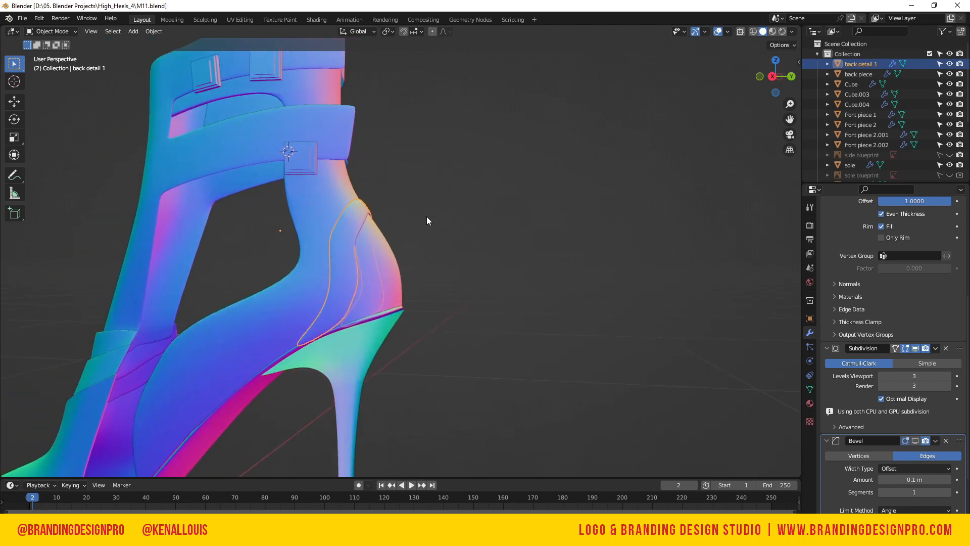
{"action": "key", "text": "KP_3"}
{"action": "scroll", "coordinate": [399, 283], "scroll_direction": "up", "scroll_amount": 4}
{"action": "key", "text": "alt+a"}
{"action": "left_click", "coordinate": [357, 296]}
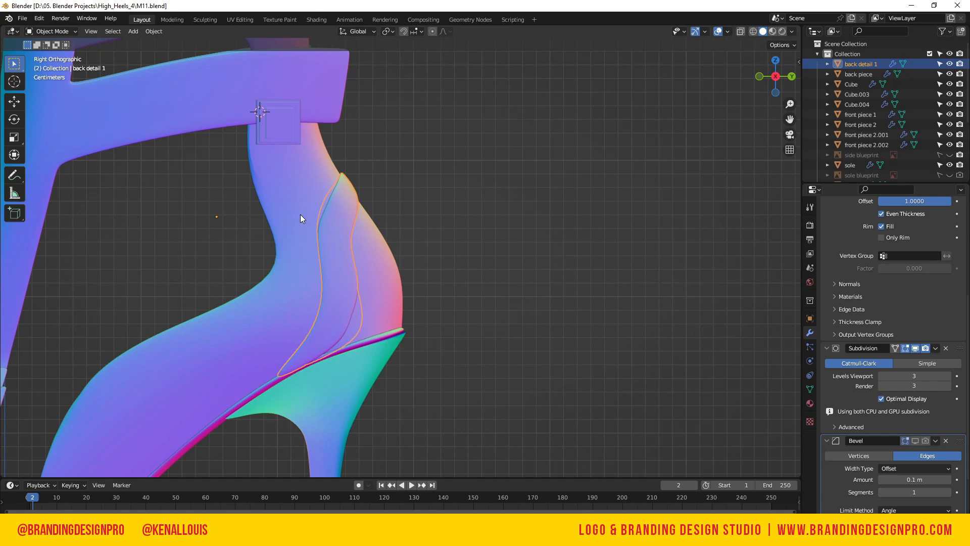
{"action": "left_click", "coordinate": [946, 440]}
{"action": "key", "text": "alt+a"}
{"action": "left_click", "coordinate": [348, 261]}
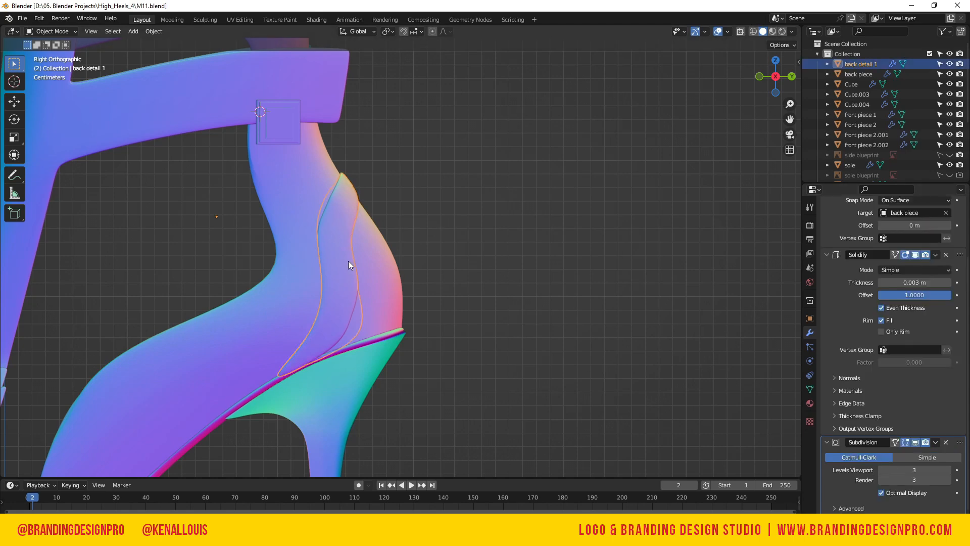
- Edit back detail 1 and move two mid-height vertices on its front edge to smooth the curve
{"action": "key", "text": "Tab"}
{"action": "left_click", "coordinate": [349, 303]}
{"action": "left_click", "coordinate": [343, 352]}
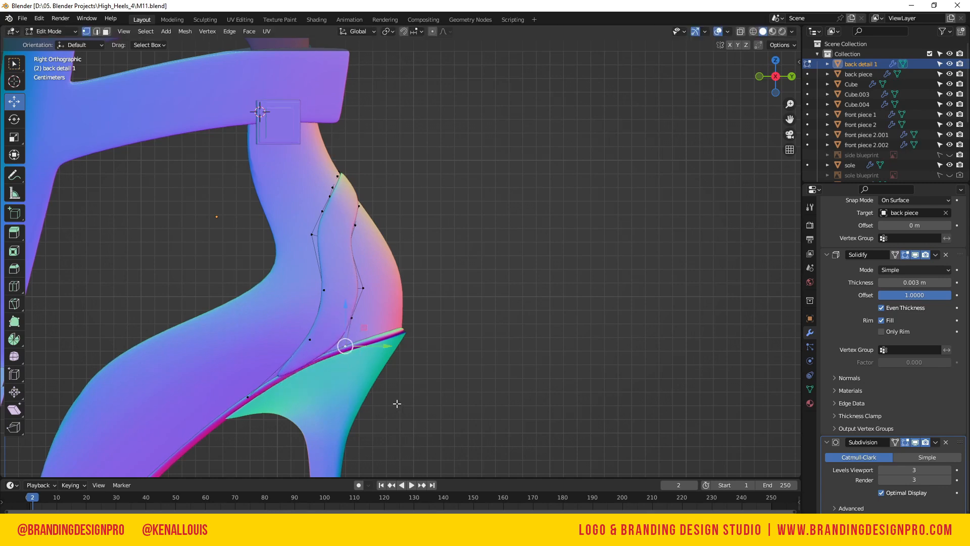
{"action": "left_click", "coordinate": [252, 399]}
{"action": "left_click", "coordinate": [323, 299]}
{"action": "left_click_drag", "start_coordinate": [363, 290], "coordinate": [357, 291]}
{"action": "left_click", "coordinate": [310, 241]}
{"action": "left_click_drag", "start_coordinate": [310, 207], "coordinate": [312, 220]}
{"action": "left_click_drag", "start_coordinate": [347, 249], "coordinate": [348, 248]}
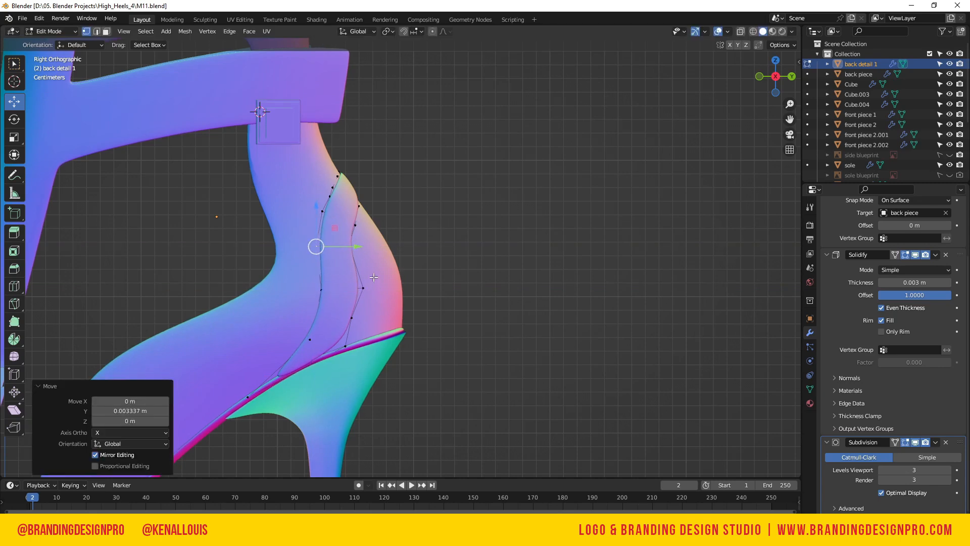
- Try moving the lowest vertex of back detail 1's rear edge about 0.013 m along Y, and undo it
{"action": "left_click", "coordinate": [355, 225]}
{"action": "mouse_move", "coordinate": [348, 346]}
{"action": "left_mouse_down"}
{"action": "mouse_move", "coordinate": [375, 342]}
{"action": "mouse_move", "coordinate": [364, 344]}
{"action": "left_mouse_up"}
{"action": "key", "text": "g"}
{"action": "key", "text": "x"}
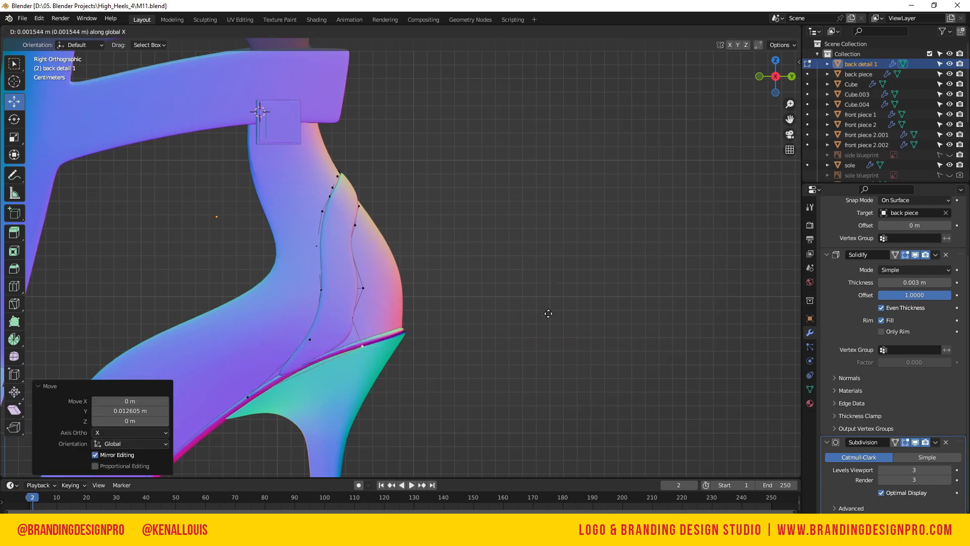
{"action": "key", "text": "Escape"}
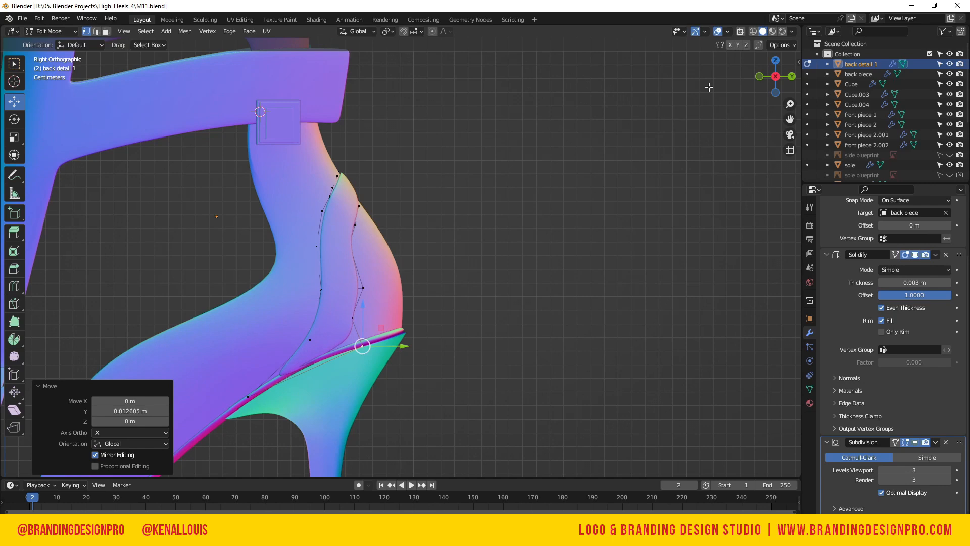
{"action": "key", "text": "ctrl+z"}
- From the back view, move the lower arch vertex just right of centre along Y
{"action": "left_click", "coordinate": [492, 265]}
{"action": "left_click_drag", "start_coordinate": [767, 93], "coordinate": [758, 74]}
{"action": "scroll", "coordinate": [453, 182], "scroll_direction": "down", "scroll_amount": 8}
{"action": "scroll", "coordinate": [528, 188], "scroll_direction": "up", "scroll_amount": 3}
{"action": "key", "text": "ctrl+KP_1"}
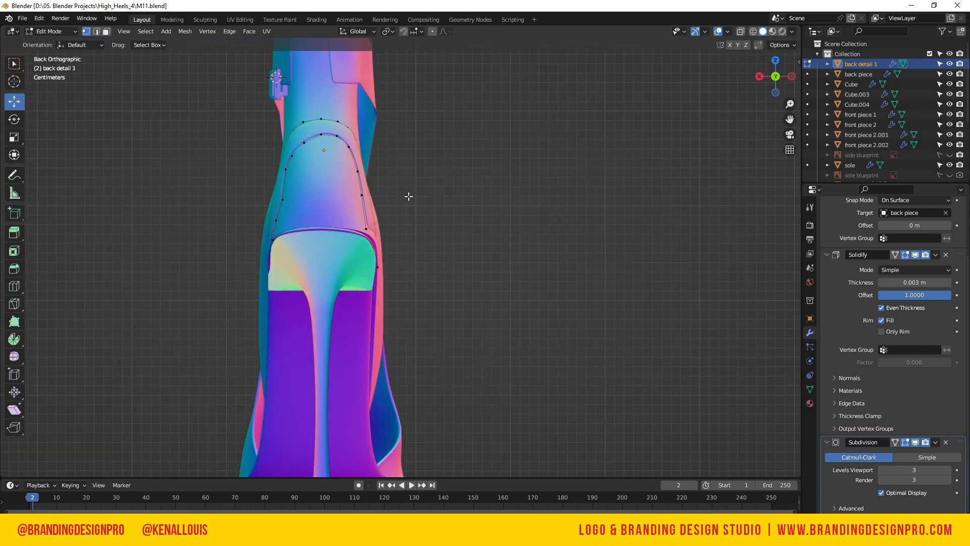
{"action": "key", "text": "g"}
{"action": "right_click", "coordinate": [569, 189]}
{"action": "key", "text": "g"}
{"action": "right_click", "coordinate": [322, 143]}
{"action": "key", "text": "g"}
{"action": "key", "text": "y"}
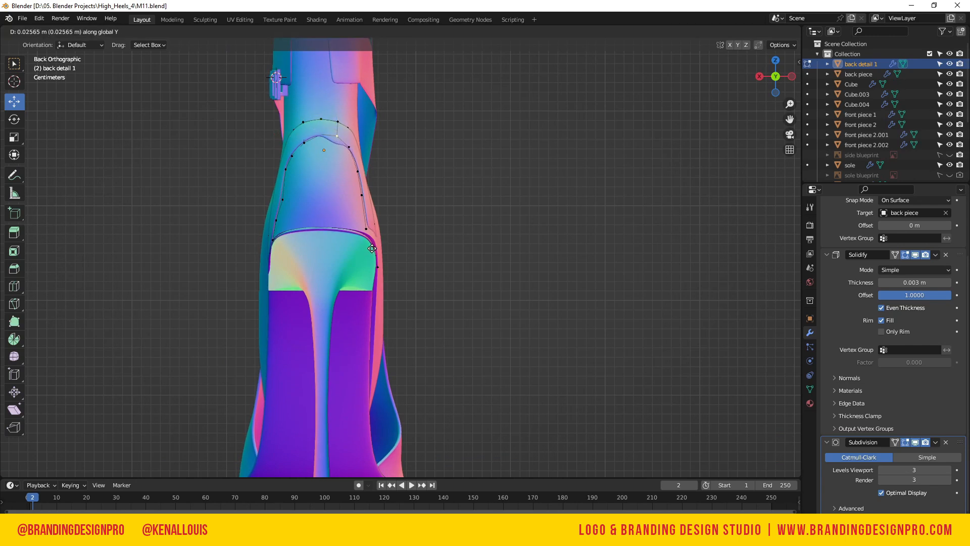
{"action": "left_click", "coordinate": [378, 236]}
- Move the lower arch's centre vertex along Y and shift the vertex to its left slightly outward and down
{"action": "left_click", "coordinate": [321, 134]}
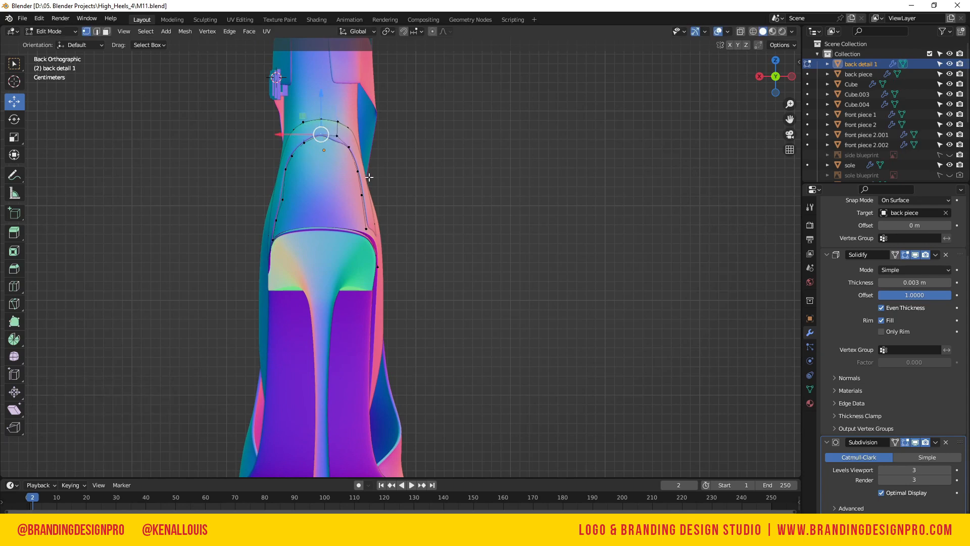
{"action": "key", "text": "g"}
{"action": "key", "text": "y"}
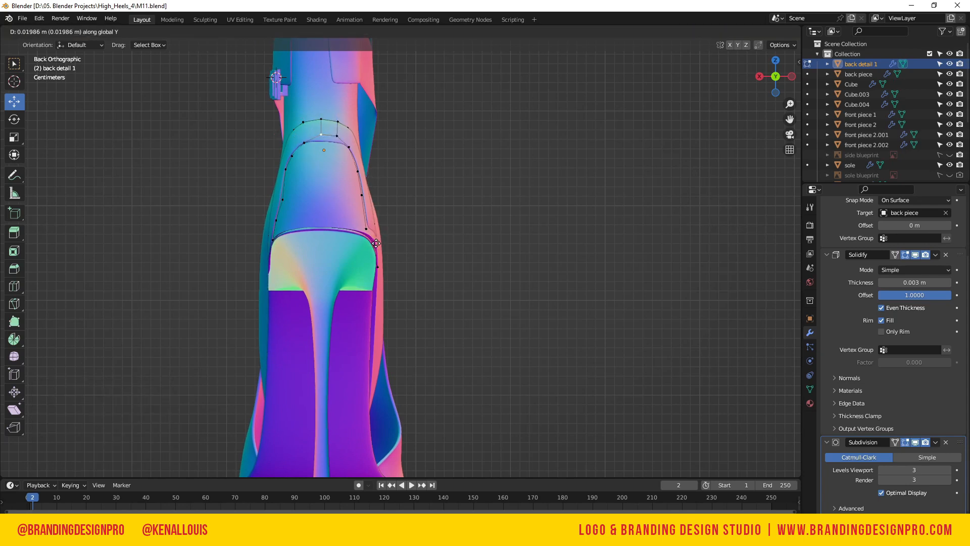
{"action": "left_click", "coordinate": [377, 243]}
{"action": "key", "text": "c"}
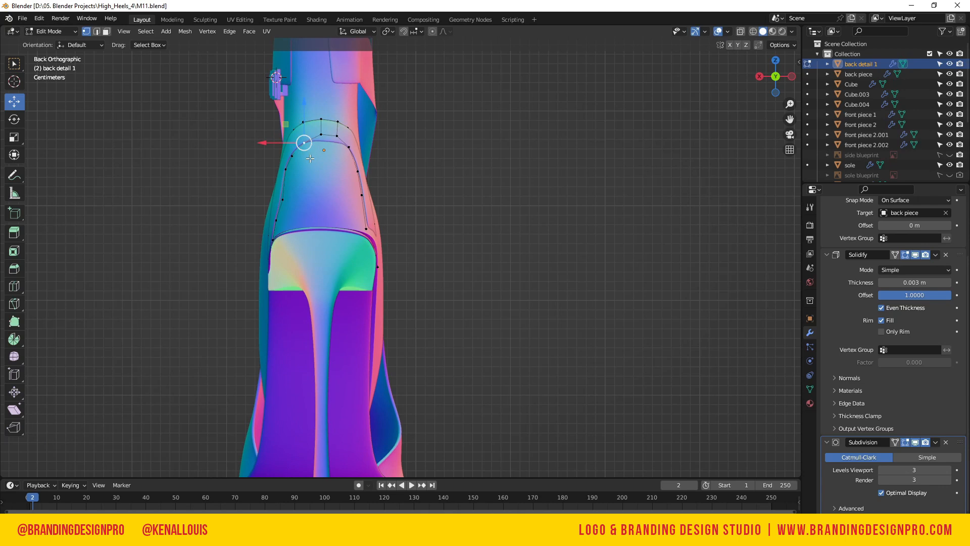
{"action": "key", "text": "g"}
{"action": "left_click", "coordinate": [423, 176]}
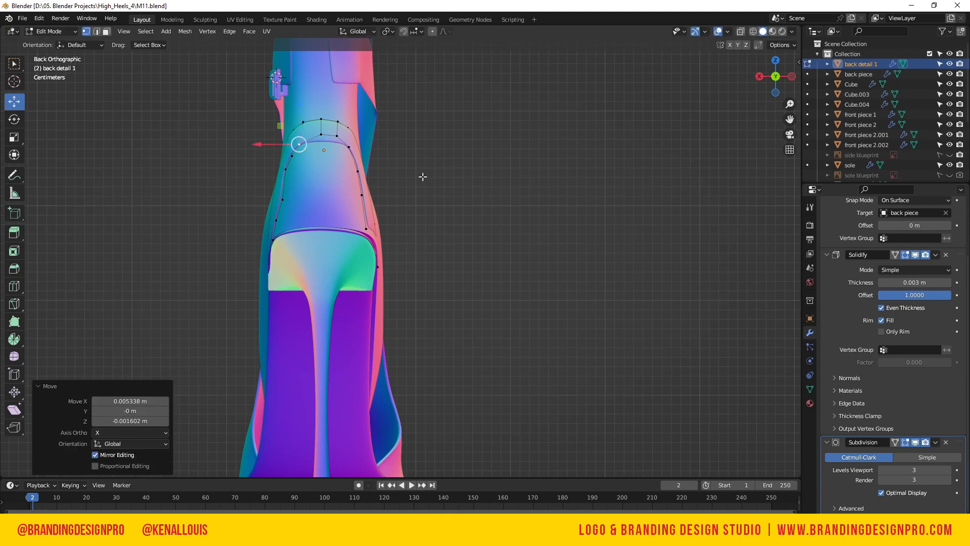
- Reposition the lower arch's centre vertex and the two vertices right of it to even out the curve
{"action": "left_click", "coordinate": [337, 137]}
{"action": "key", "text": "g"}
{"action": "left_click", "coordinate": [348, 156]}
{"action": "left_click", "coordinate": [322, 134]}
{"action": "key", "text": "g"}
{"action": "left_click", "coordinate": [333, 156]}
{"action": "left_click", "coordinate": [349, 150]}
{"action": "key", "text": "g"}
{"action": "left_click", "coordinate": [349, 161]}
- Move the outer shoulder vertices on both sides of the lower arch along Y
{"action": "key", "text": "g"}
{"action": "key", "text": "y"}
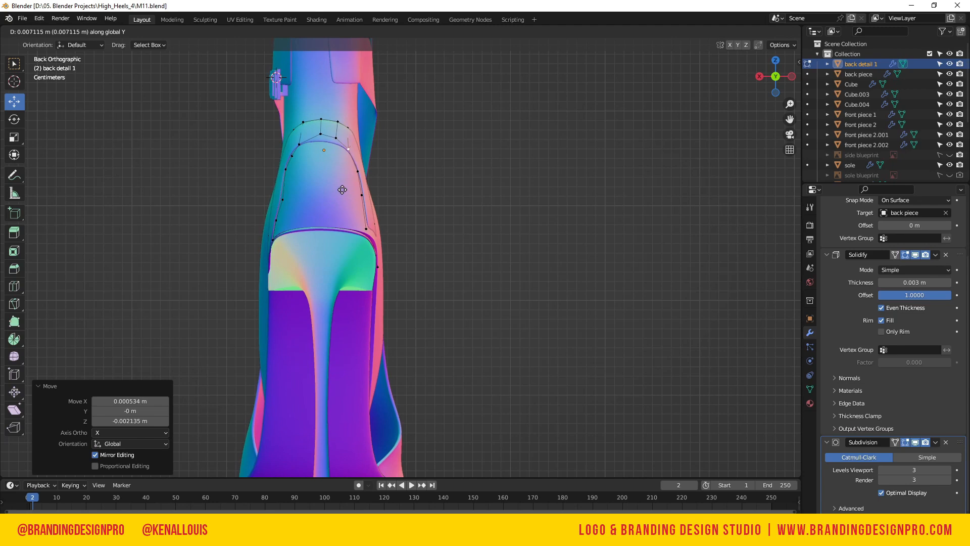
{"action": "left_click", "coordinate": [341, 194]}
{"action": "left_click", "coordinate": [292, 157]}
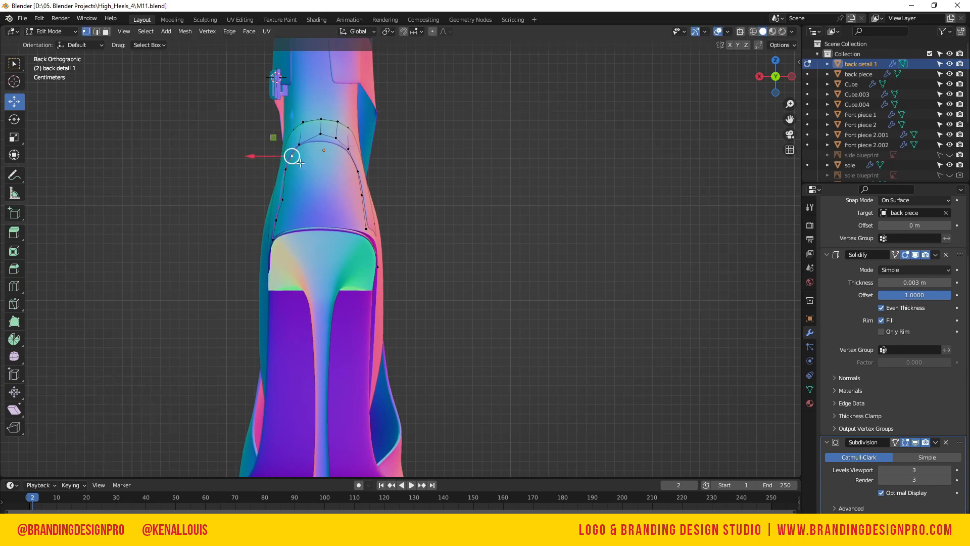
{"action": "key", "text": "g"}
{"action": "key", "text": "y"}
{"action": "left_click", "coordinate": [382, 169]}
- Try moving the bottom front vertex of back detail 1 along Y and X
{"action": "left_click", "coordinate": [358, 125]}
{"action": "left_click_drag", "start_coordinate": [780, 78], "coordinate": [715, 95]}
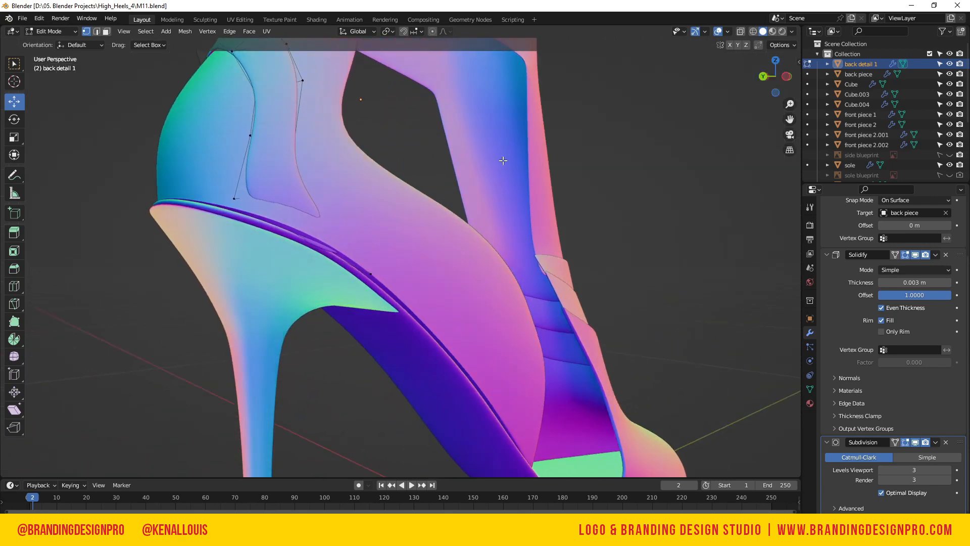
{"action": "scroll", "coordinate": [323, 242], "scroll_direction": "down", "scroll_amount": 3}
{"action": "key", "text": "g"}
{"action": "key", "text": "y"}
{"action": "right_click", "coordinate": [427, 307]}
{"action": "key", "text": "g"}
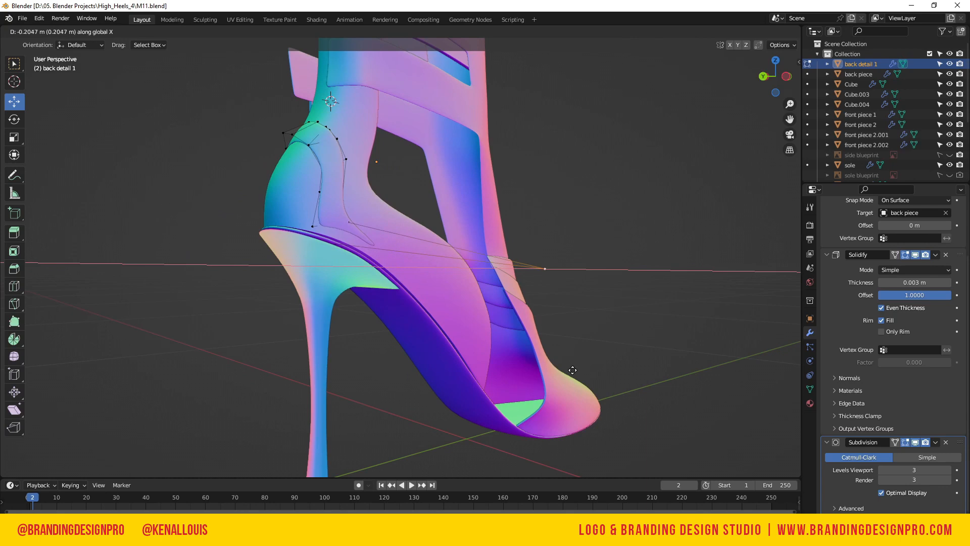
{"action": "right_click", "coordinate": [380, 268]}
- Try lowering the bottom vertices of back detail 1 along Z
{"action": "left_click", "coordinate": [312, 226]}
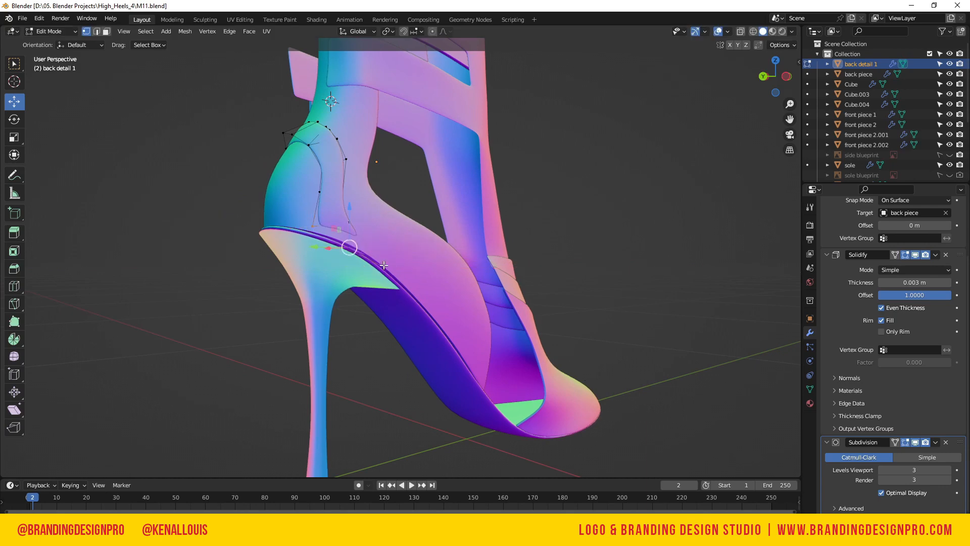
{"action": "left_click_drag", "start_coordinate": [775, 75], "coordinate": [736, 88]}
{"action": "key", "text": "g"}
{"action": "key", "text": "z"}
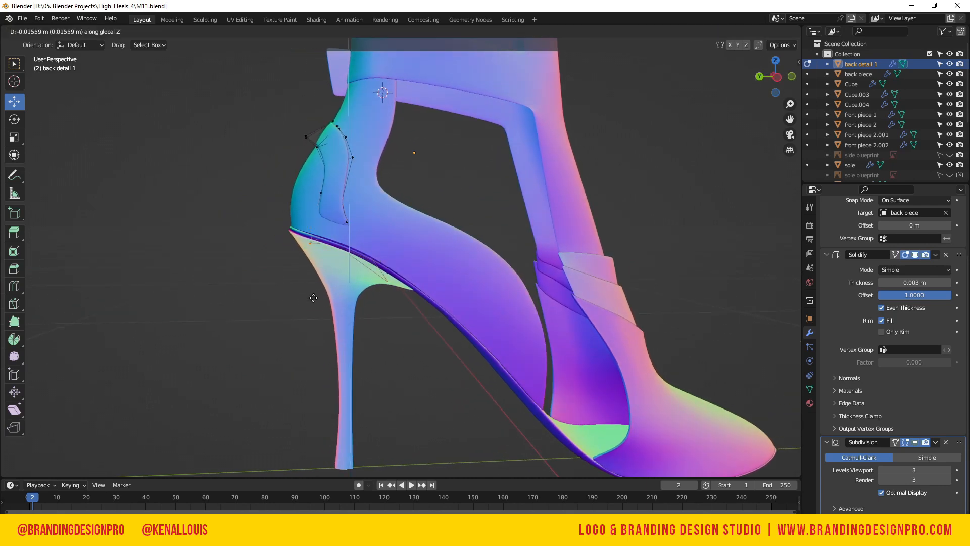
{"action": "right_click", "coordinate": [307, 280]}
- Switch to edge selection and try moving back detail 1's bottom edge along Y
{"action": "left_click", "coordinate": [348, 175]}
{"action": "left_click", "coordinate": [347, 223]}
{"action": "left_click", "coordinate": [323, 230]}
{"action": "key", "text": "2"}
{"action": "left_click", "coordinate": [326, 229]}
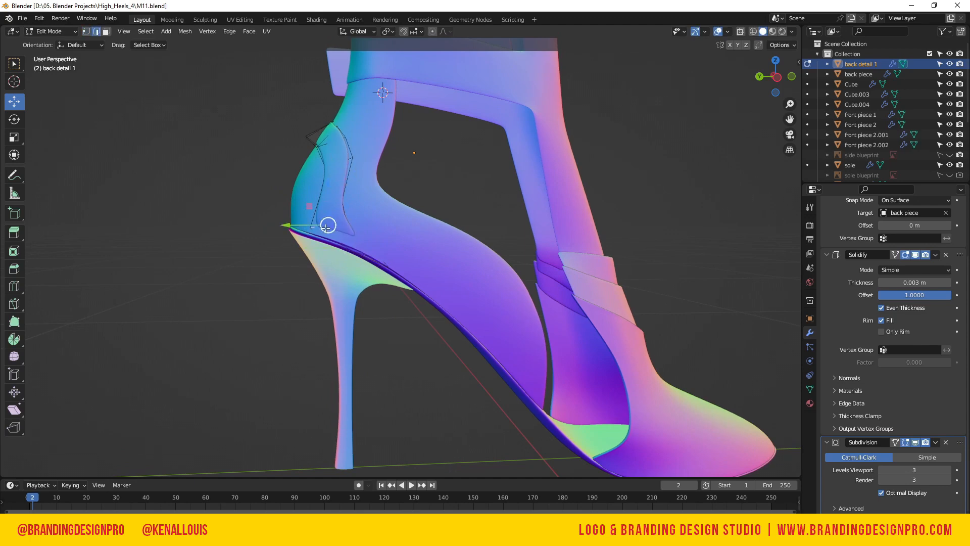
{"action": "key", "text": "g"}
{"action": "key", "text": "y"}
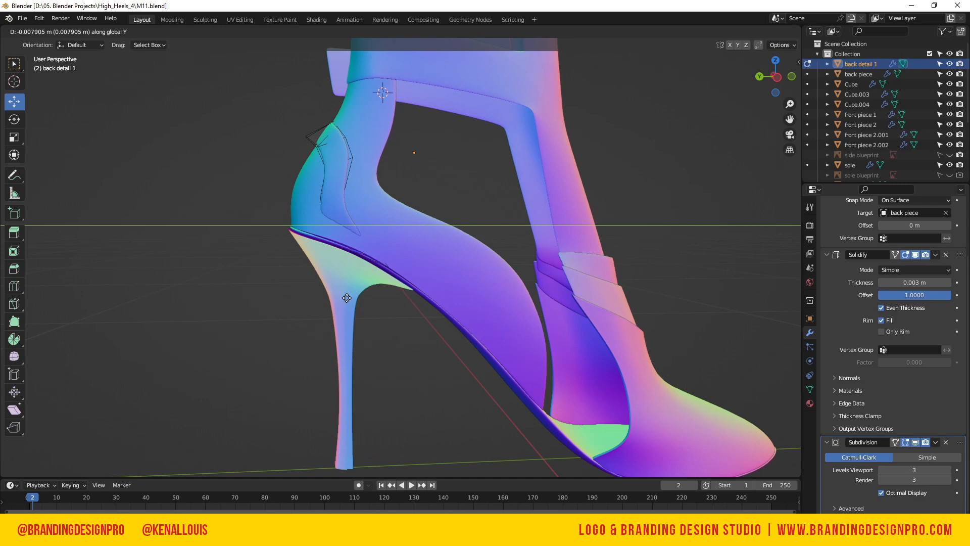
{"action": "right_click", "coordinate": [397, 259]}
- Apply the Shrinkwrap modifier on back detail 1 and resume editing its mesh
{"action": "scroll", "coordinate": [913, 281], "scroll_direction": "up", "scroll_amount": 3}
{"action": "left_click", "coordinate": [935, 240]}
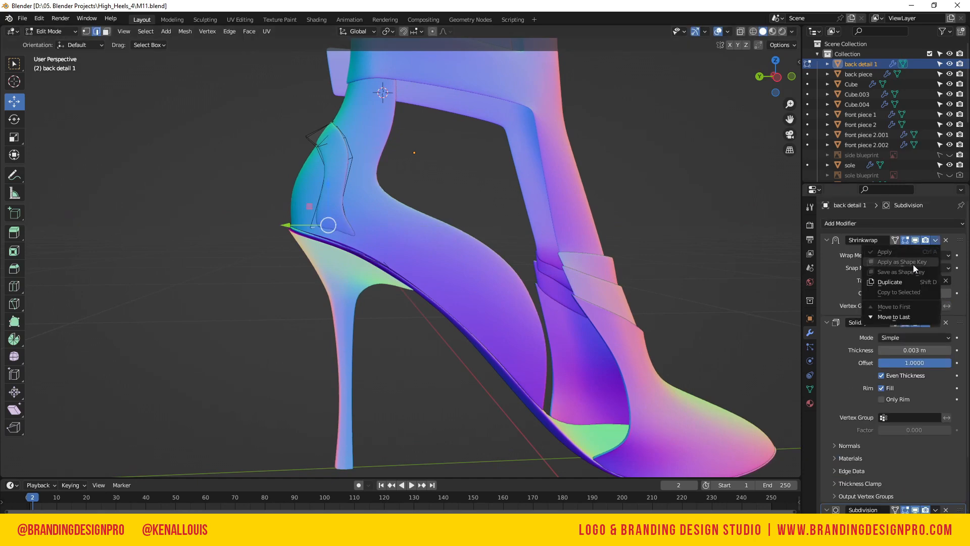
{"action": "key", "text": "Tab"}
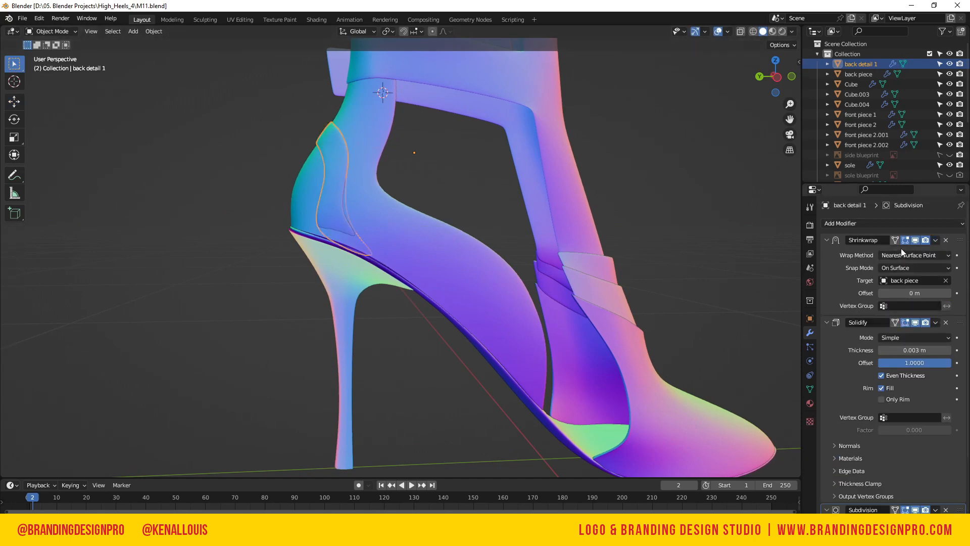
{"action": "left_click", "coordinate": [936, 240]}
{"action": "left_click", "coordinate": [929, 252]}
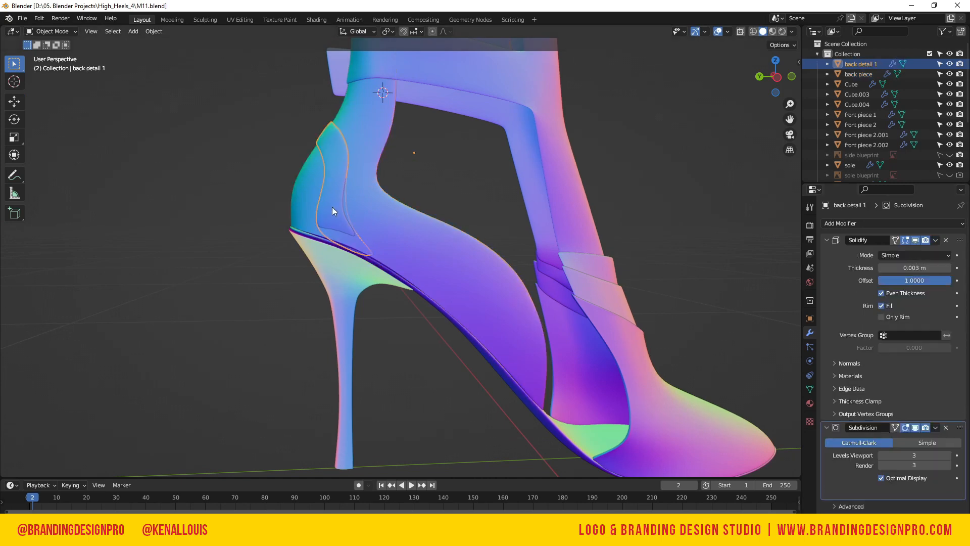
{"action": "key", "text": "Tab"}
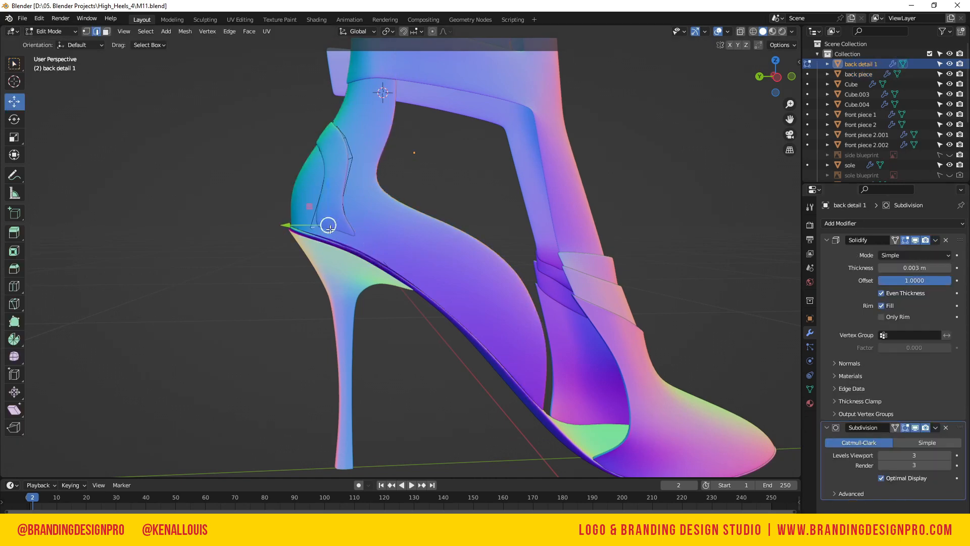
- Move the bottom front edge of back detail 1 outward along X so it sits outside the back piece
{"action": "left_click_drag", "start_coordinate": [762, 93], "coordinate": [828, 93]}
{"action": "left_click", "coordinate": [360, 259]}
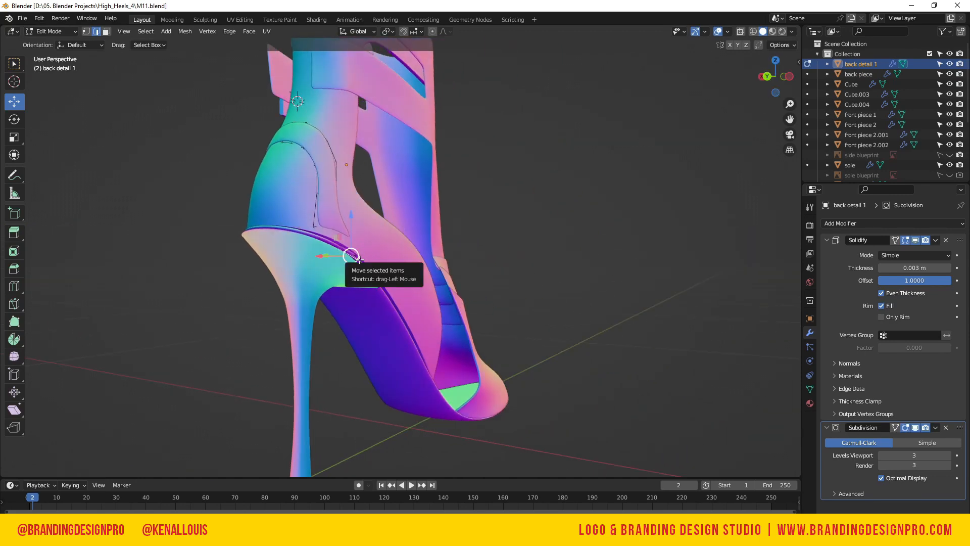
{"action": "key", "text": "g"}
{"action": "key", "text": "y"}
{"action": "right_click", "coordinate": [369, 262]}
{"action": "key", "text": "g"}
{"action": "key", "text": "g"}
{"action": "key", "text": "x"}
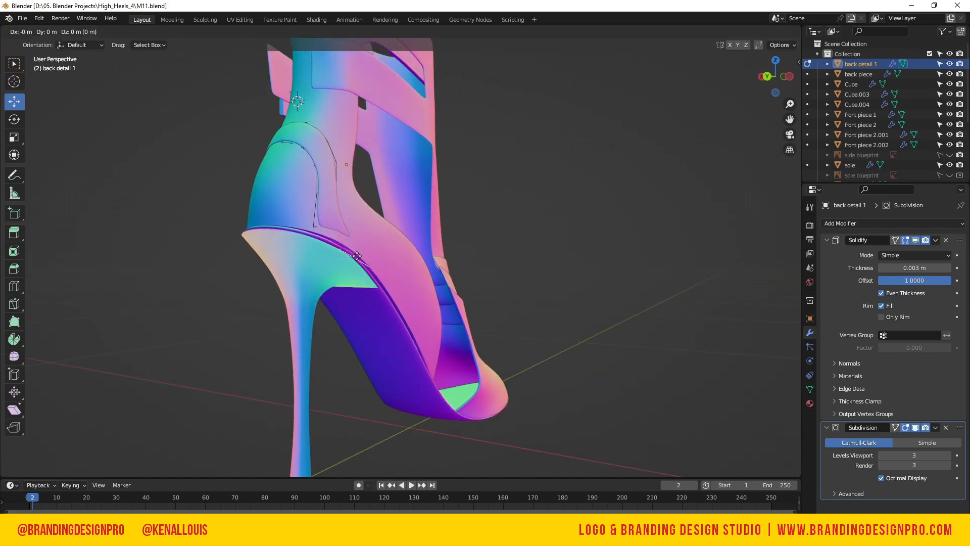
{"action": "left_click", "coordinate": [411, 288]}
- Move the lower back edge of back detail 1 along X
{"action": "left_click", "coordinate": [322, 228]}
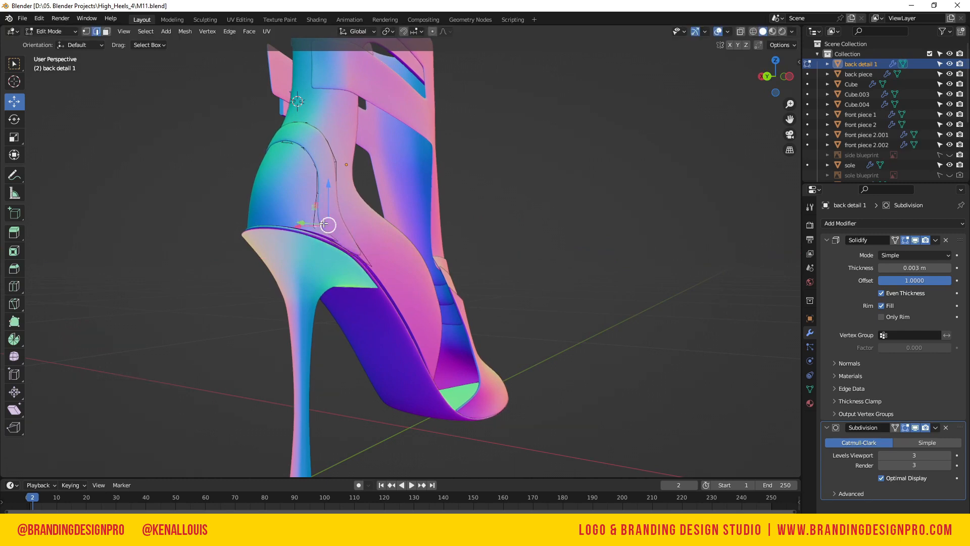
{"action": "key", "text": "g"}
{"action": "key", "text": "x"}
{"action": "left_click", "coordinate": [353, 247]}
- Add a centered lengthwise loop cut through the middle of back detail 1's strip
{"action": "left_click_drag", "start_coordinate": [758, 85], "coordinate": [551, 111]}
{"action": "left_click_drag", "start_coordinate": [771, 76], "coordinate": [942, 77]}
{"action": "left_click", "coordinate": [277, 251]}
{"action": "mouse_move", "coordinate": [772, 77]}
{"action": "left_mouse_down"}
{"action": "mouse_move", "coordinate": [727, 81]}
{"action": "mouse_move", "coordinate": [768, 78]}
{"action": "mouse_move", "coordinate": [770, 89]}
{"action": "left_mouse_up"}
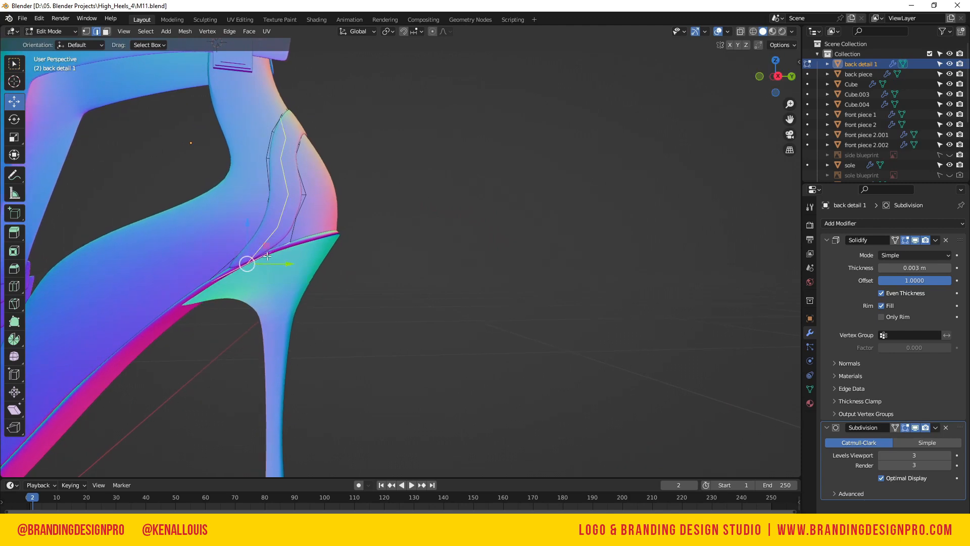
{"action": "key", "text": "ctrl+r"}
{"action": "left_click", "coordinate": [268, 252]}
{"action": "right_click", "coordinate": [282, 269]}
- Switch to vertex selection and move the lower back-edge vertices on the shoe's right side along Y, with a slight Z nudge
{"action": "left_click", "coordinate": [226, 266]}
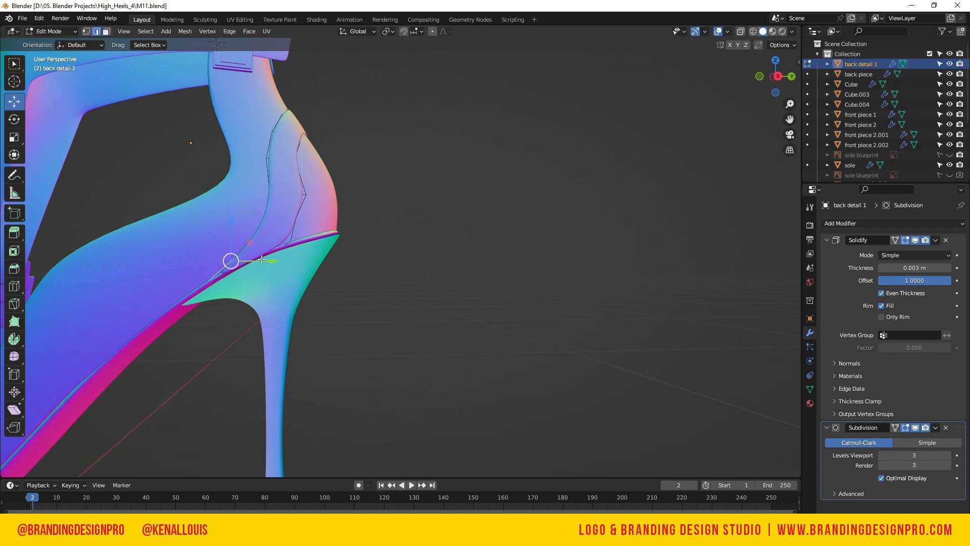
{"action": "left_click", "coordinate": [300, 236]}
{"action": "left_click", "coordinate": [294, 225]}
{"action": "left_click", "coordinate": [296, 217]}
{"action": "left_click_drag", "start_coordinate": [337, 218], "coordinate": [345, 218]}
{"action": "key", "text": "g"}
{"action": "key", "text": "y"}
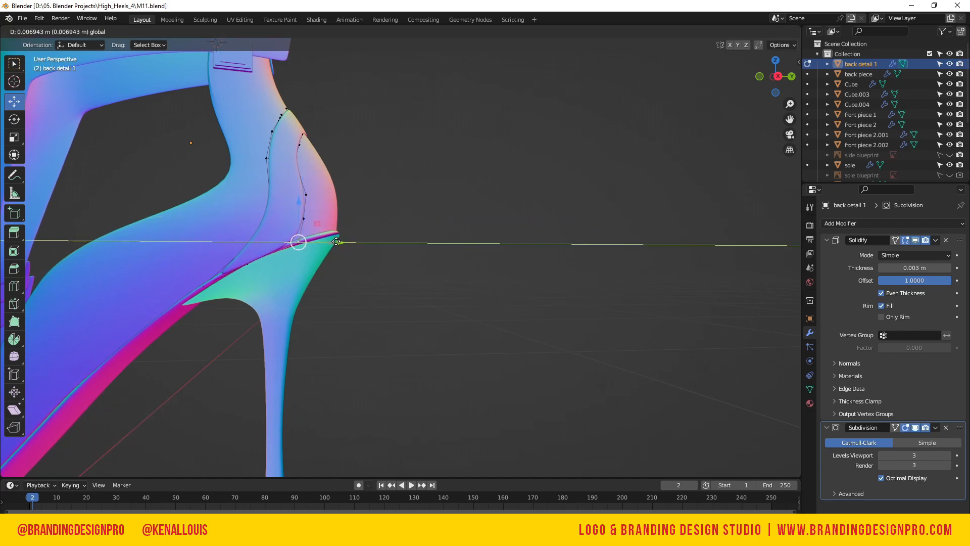
{"action": "left_click", "coordinate": [336, 241]}
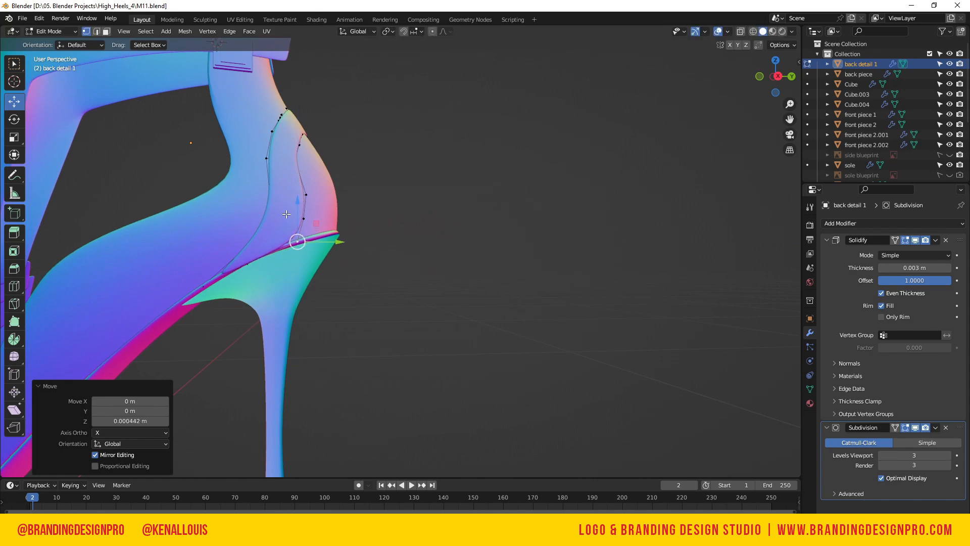
- Add a centered crosswise loop cut through the lower section of back detail 1 on the shoe's left side
{"action": "left_click_drag", "start_coordinate": [774, 76], "coordinate": [723, 77]}
{"action": "key", "text": "ctrl+r"}
{"action": "left_click", "coordinate": [251, 234]}
{"action": "right_click", "coordinate": [251, 234]}
- Move the left side's bottom middle vertex along Y, and the lower back-edge vertex about -0.0076 m along Y
{"action": "left_click", "coordinate": [240, 267]}
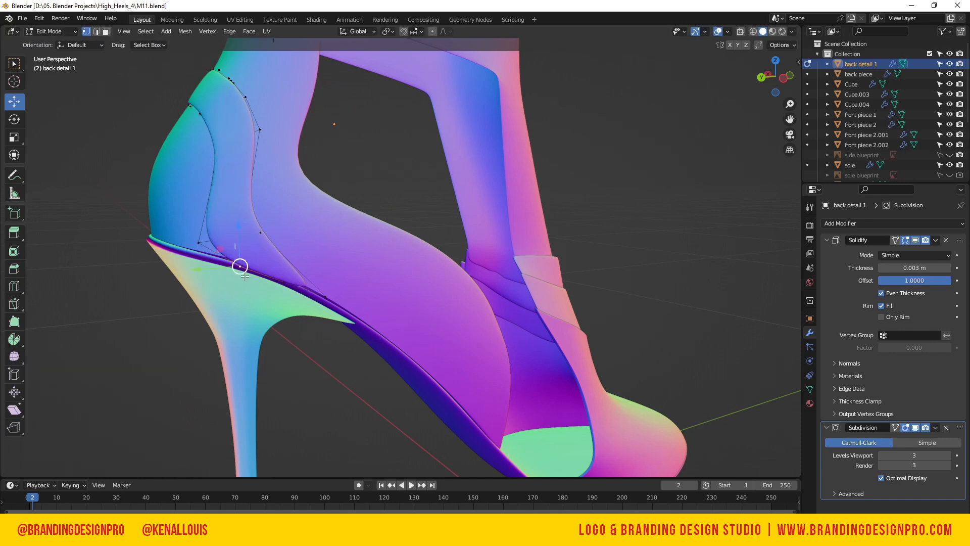
{"action": "scroll", "coordinate": [235, 281], "scroll_direction": "down", "scroll_amount": 4}
{"action": "scroll", "coordinate": [236, 281], "scroll_direction": "up", "scroll_amount": 2}
{"action": "key", "text": "g"}
{"action": "key", "text": "y"}
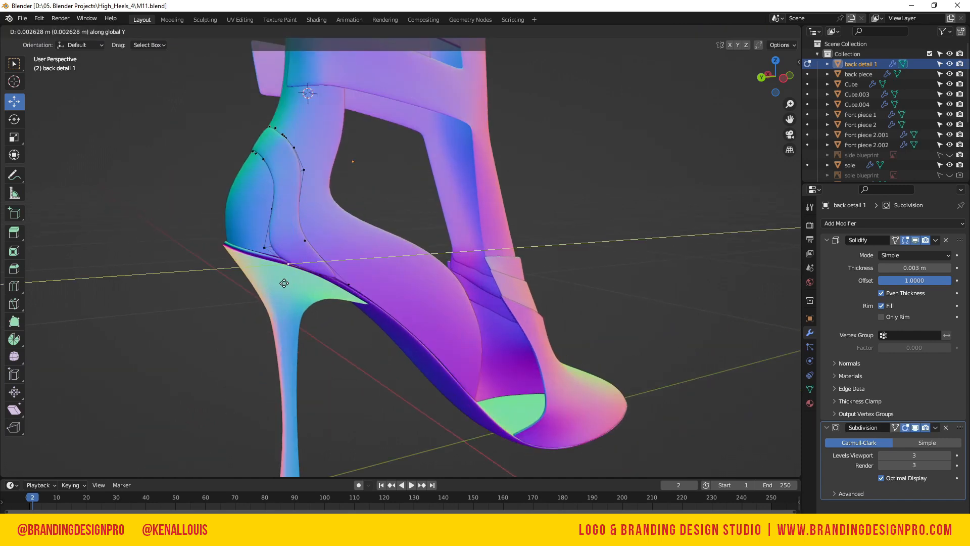
{"action": "left_click", "coordinate": [279, 283]}
{"action": "left_click", "coordinate": [269, 240]}
{"action": "left_click", "coordinate": [265, 249]}
{"action": "left_click_drag", "start_coordinate": [221, 250], "coordinate": [228, 250]}
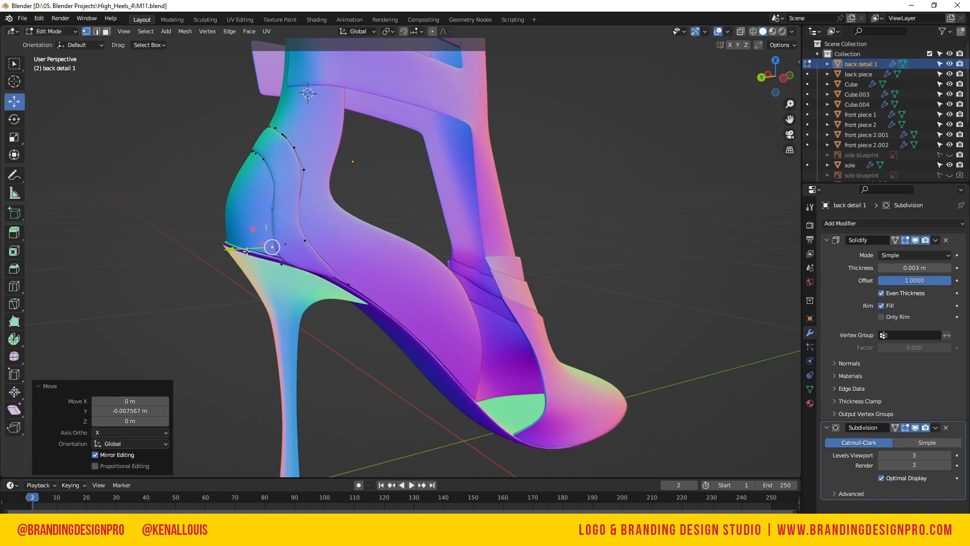
- Add a Shrinkwrap modifier to back detail 1, place it first in the stack and set its target to back piece
{"action": "left_click_drag", "start_coordinate": [780, 79], "coordinate": [840, 80]}
{"action": "left_click", "coordinate": [917, 225]}
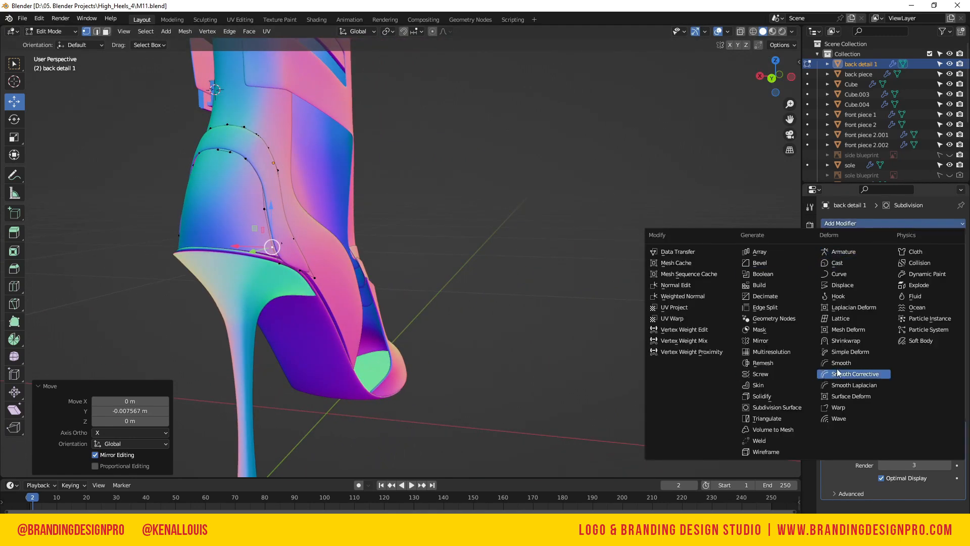
{"action": "left_click", "coordinate": [853, 351]}
{"action": "scroll", "coordinate": [951, 502], "scroll_direction": "down", "scroll_amount": 1}
{"action": "left_click_drag", "start_coordinate": [959, 487], "coordinate": [951, 218]}
{"action": "left_click", "coordinate": [945, 280]}
{"action": "left_click", "coordinate": [294, 192]}
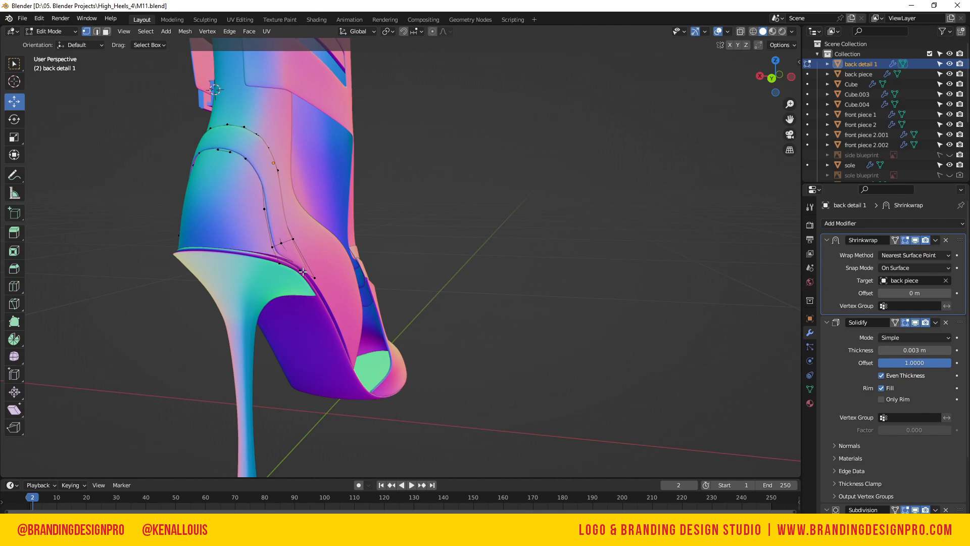
- In the left orthographic view, reposition the bottom vertices of back detail 1 along the sole line and toward the front tip
{"action": "left_click_drag", "start_coordinate": [772, 75], "coordinate": [701, 73]}
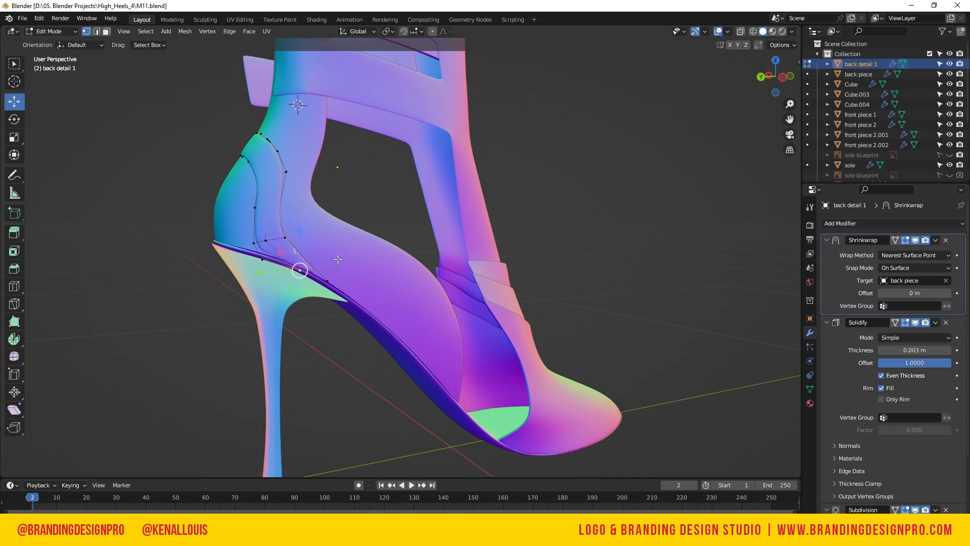
{"action": "left_click_drag", "start_coordinate": [772, 76], "coordinate": [765, 76]}
{"action": "left_click", "coordinate": [776, 77]}
{"action": "scroll", "coordinate": [157, 286], "scroll_direction": "up", "scroll_amount": 3}
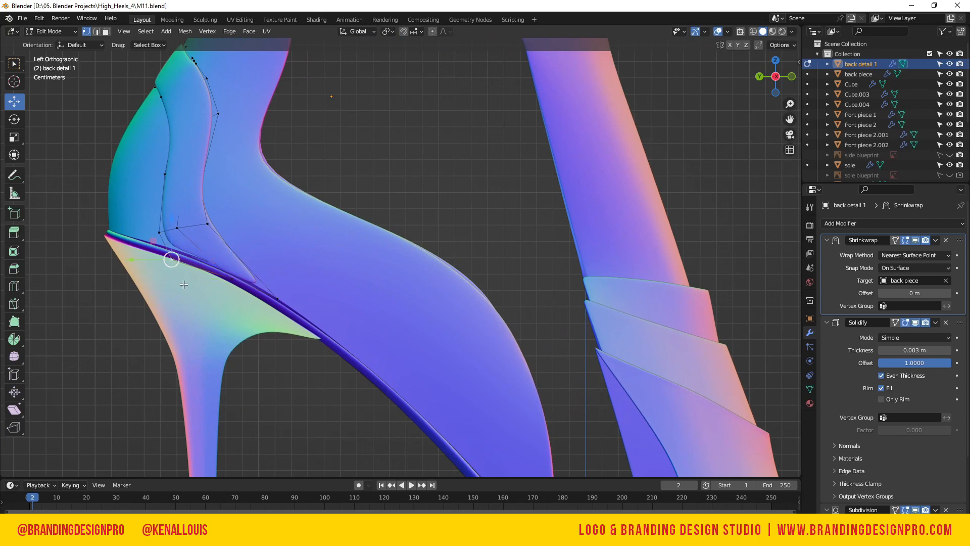
{"action": "key", "text": "g"}
{"action": "left_click", "coordinate": [163, 276]}
{"action": "left_click", "coordinate": [230, 278]}
{"action": "key", "text": "g"}
{"action": "left_click", "coordinate": [212, 312]}
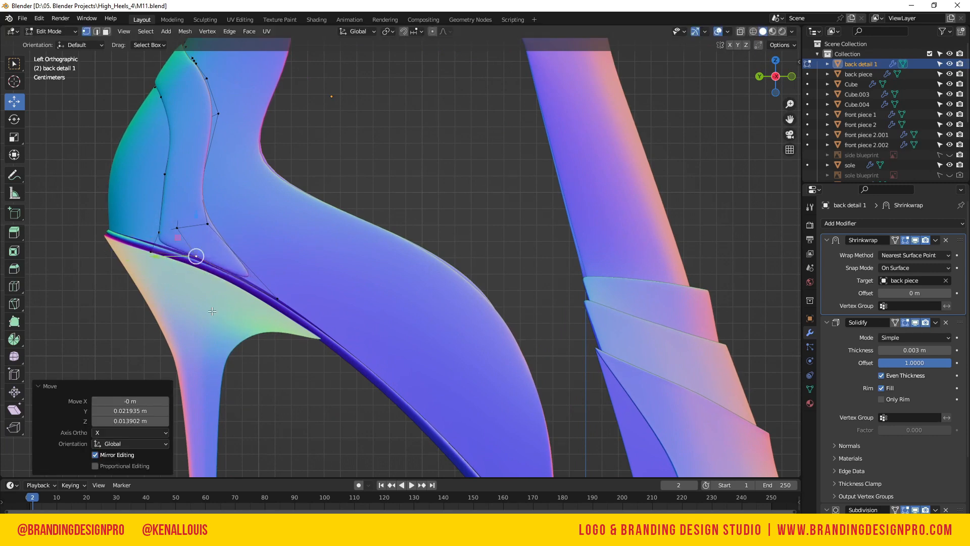
{"action": "left_click", "coordinate": [276, 298]}
{"action": "key", "text": "g"}
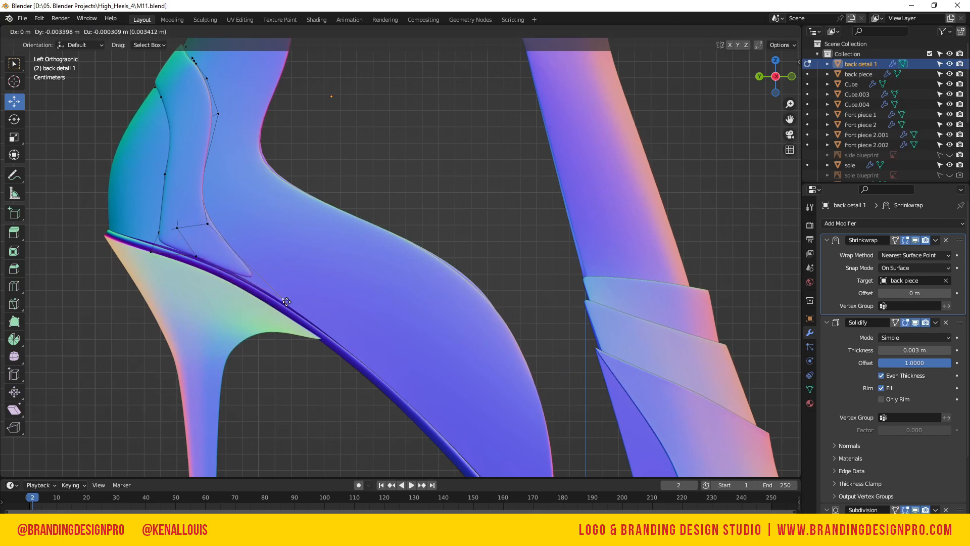
{"action": "left_click", "coordinate": [282, 314]}
- Move the two lower front-edge vertices of back detail 1 forward on the left side to smooth the curve
{"action": "left_click", "coordinate": [218, 229]}
{"action": "key", "text": "g"}
{"action": "left_click", "coordinate": [231, 235]}
{"action": "left_click", "coordinate": [204, 199]}
{"action": "key", "text": "g"}
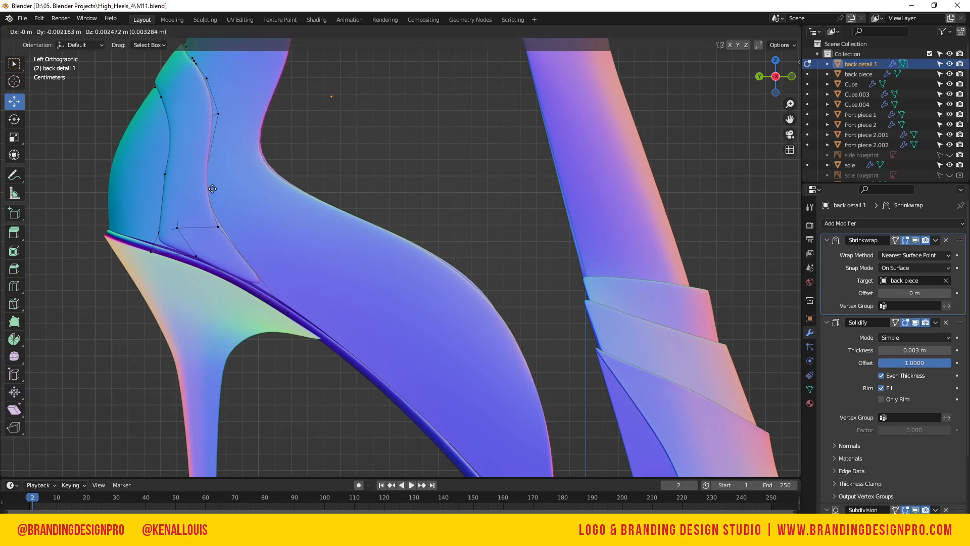
{"action": "left_click", "coordinate": [221, 189]}
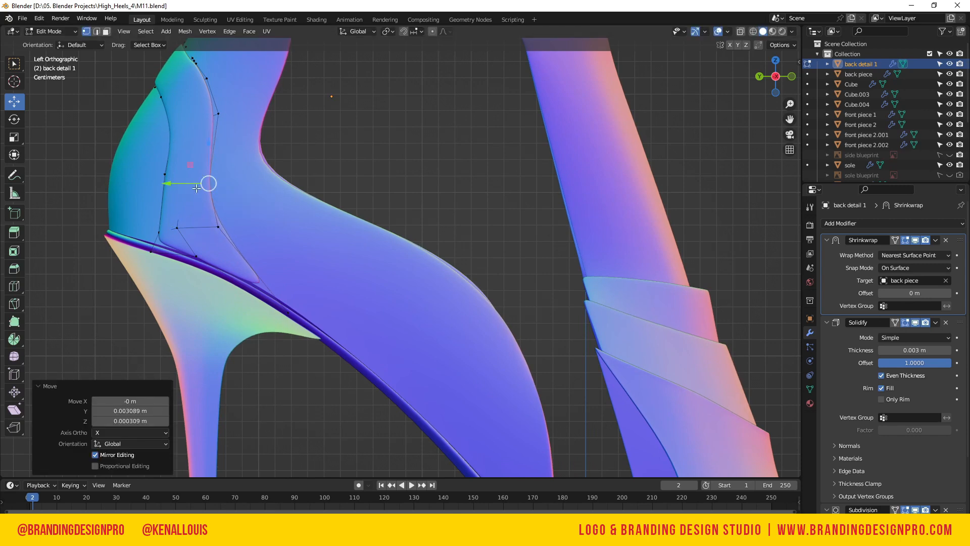
- Shift the lower middle and back-edge vertices of back detail 1 toward the heel's back on the left side
{"action": "left_click", "coordinate": [193, 183]}
{"action": "key", "text": "g"}
{"action": "left_click", "coordinate": [175, 181]}
{"action": "left_click", "coordinate": [172, 182]}
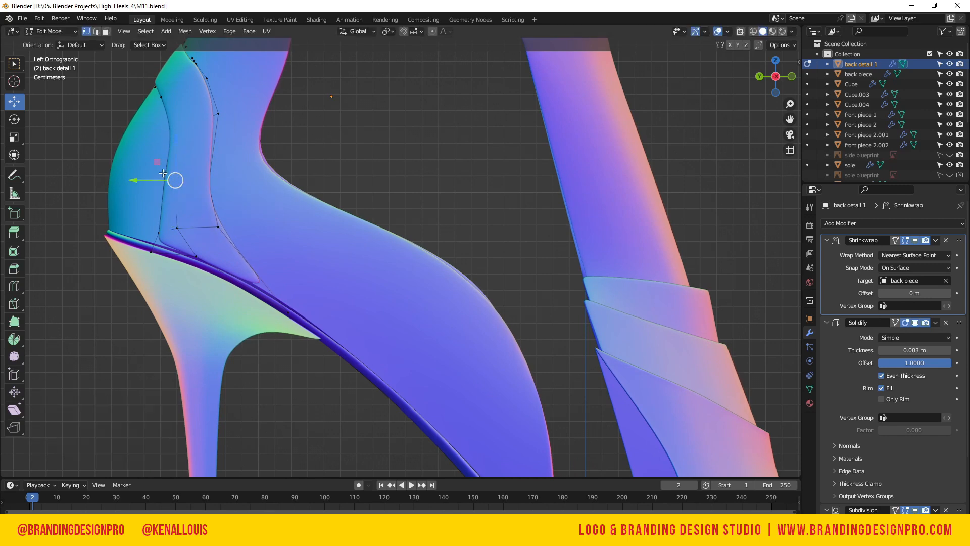
{"action": "key", "text": "g"}
{"action": "left_click", "coordinate": [156, 189]}
{"action": "left_click", "coordinate": [158, 231]}
{"action": "key", "text": "g"}
{"action": "left_click", "coordinate": [146, 234]}
- Add a loop cut near the bottom edge of back detail 1 on the left side, slid to about -0.65
{"action": "left_click", "coordinate": [150, 256]}
{"action": "left_click", "coordinate": [175, 243]}
{"action": "key", "text": "g"}
{"action": "key", "text": "g"}
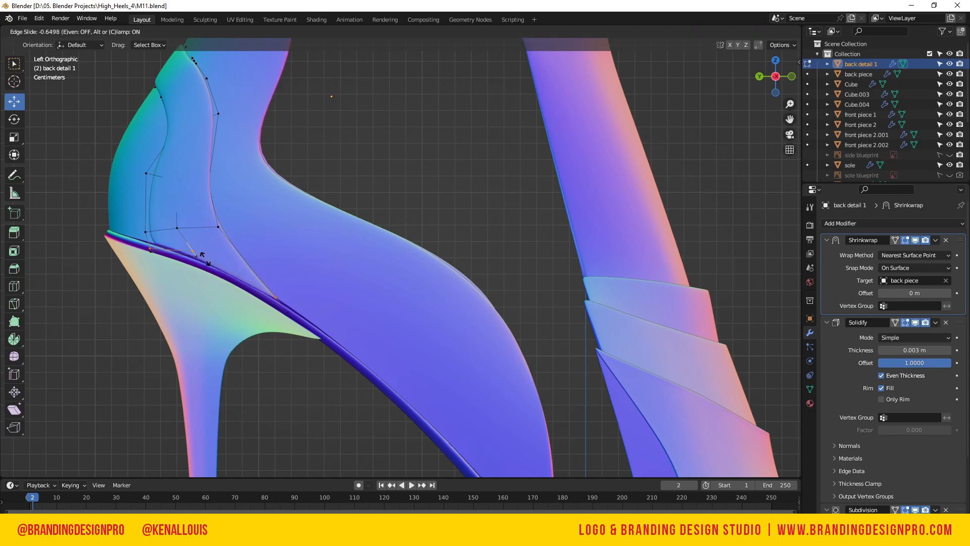
{"action": "left_click", "coordinate": [202, 255]}
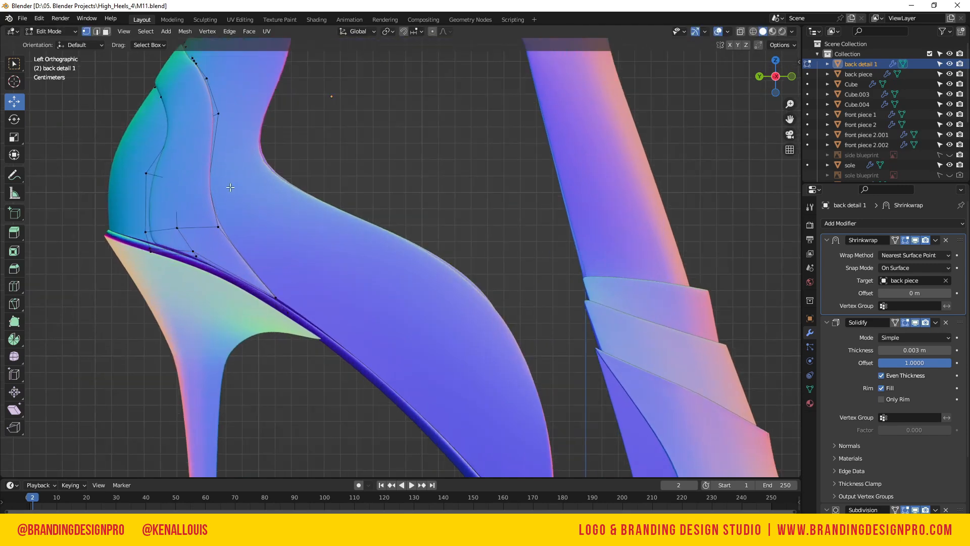
- In the right orthographic view, move the lower back-edge vertex of back detail 1 about 0.0037 m along Y
{"action": "scroll", "coordinate": [632, 80], "scroll_direction": "down", "scroll_amount": 1}
{"action": "key", "text": "KP_3"}
{"action": "scroll", "coordinate": [556, 226], "scroll_direction": "up", "scroll_amount": 1}
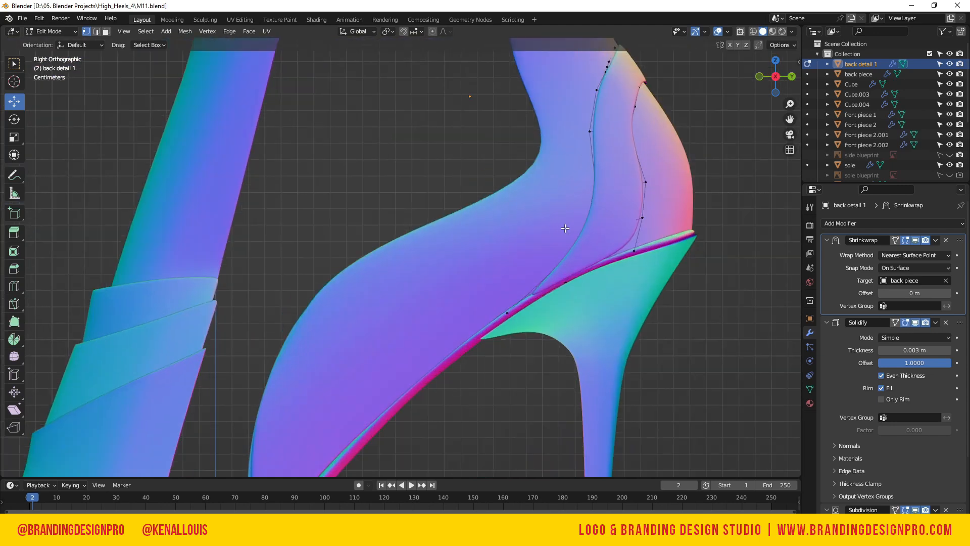
{"action": "key", "text": "g"}
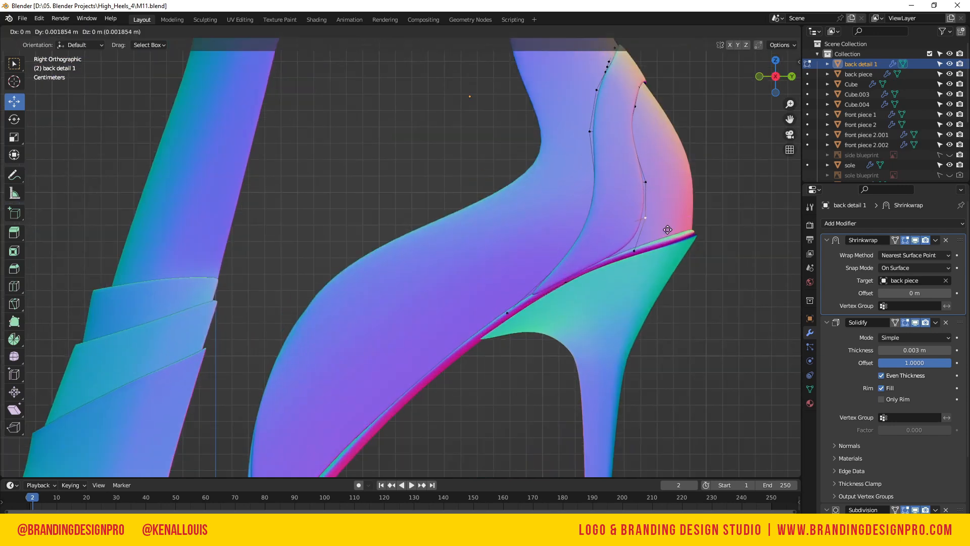
{"action": "left_click", "coordinate": [671, 229]}
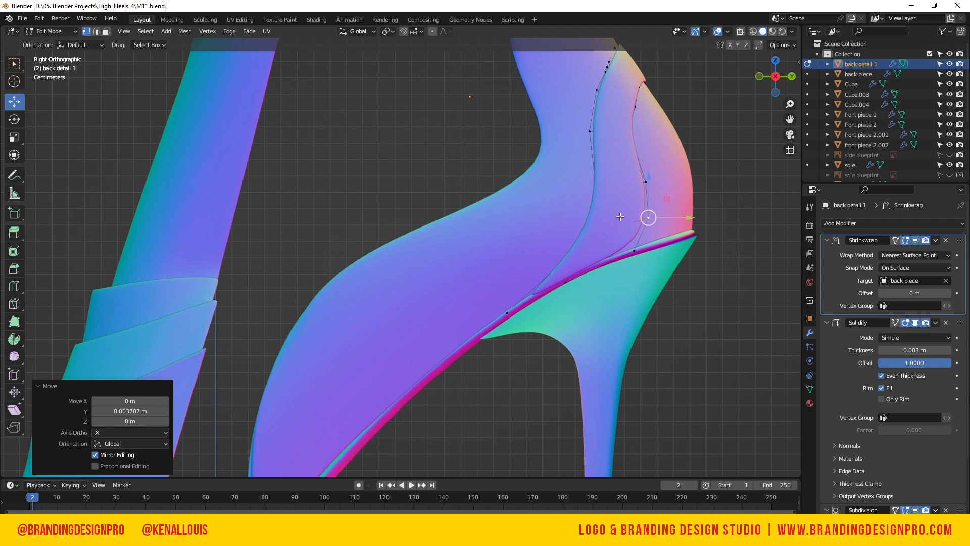
- Try adding a loop cut near the bottom edge of back detail 1 on the right side
{"action": "key", "text": "ctrl+r"}
{"action": "left_click", "coordinate": [610, 246]}
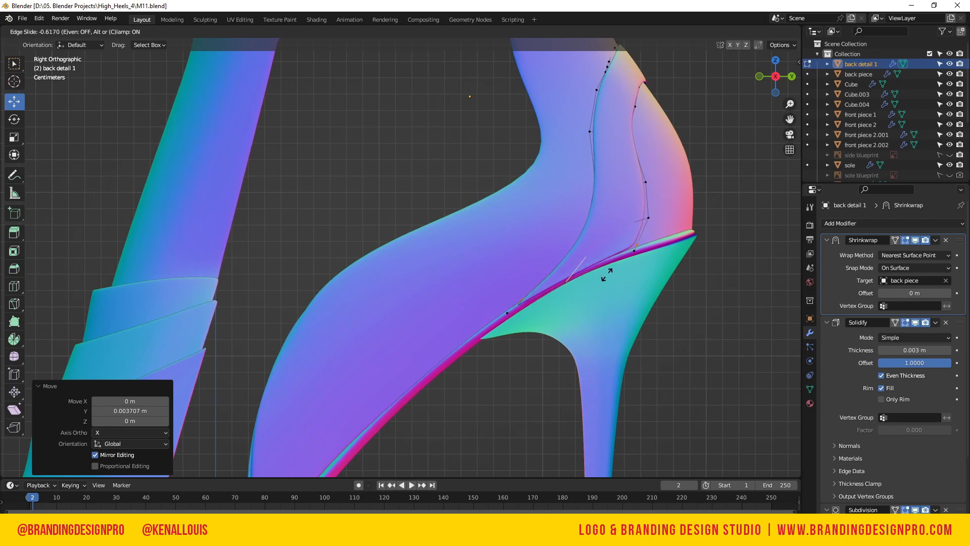
{"action": "right_click", "coordinate": [608, 274]}
{"action": "key", "text": "ctrl+z"}
- Adjust the lower vertices of back detail 1 on the right side along Y and X so they clear the back piece
{"action": "left_click", "coordinate": [614, 233]}
{"action": "mouse_move", "coordinate": [651, 233]}
{"action": "left_mouse_down"}
{"action": "mouse_move", "coordinate": [668, 231]}
{"action": "mouse_move", "coordinate": [660, 232]}
{"action": "left_mouse_up"}
{"action": "left_click", "coordinate": [579, 239]}
{"action": "middle_click_drag", "start_coordinate": [579, 239], "coordinate": [432, 312]}
{"action": "key", "text": "g"}
{"action": "key", "text": "x"}
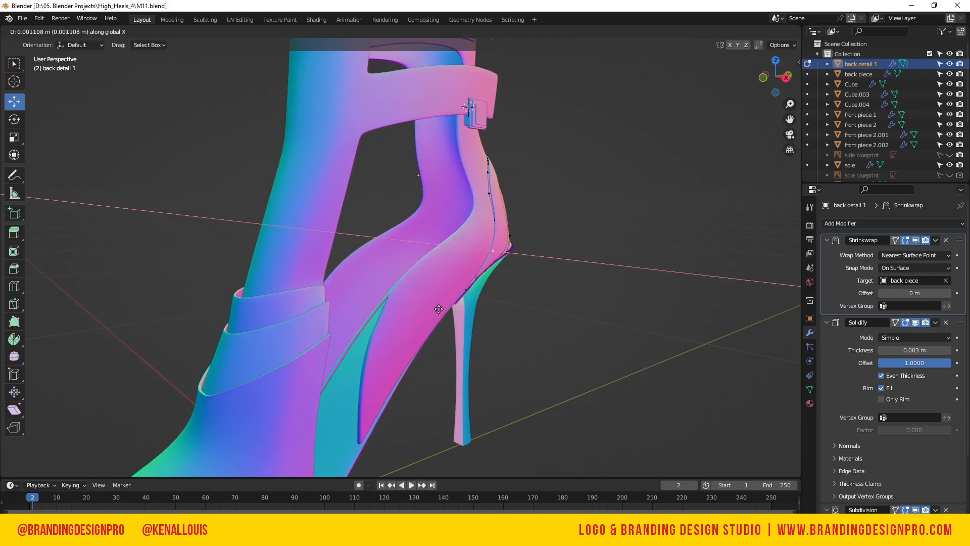
{"action": "left_click", "coordinate": [439, 309]}
- Add a loop cut near the bottom edge of back detail 1 on the right side with a slide factor of -0.407
{"action": "key", "text": "KP_3"}
{"action": "left_click", "coordinate": [639, 242]}
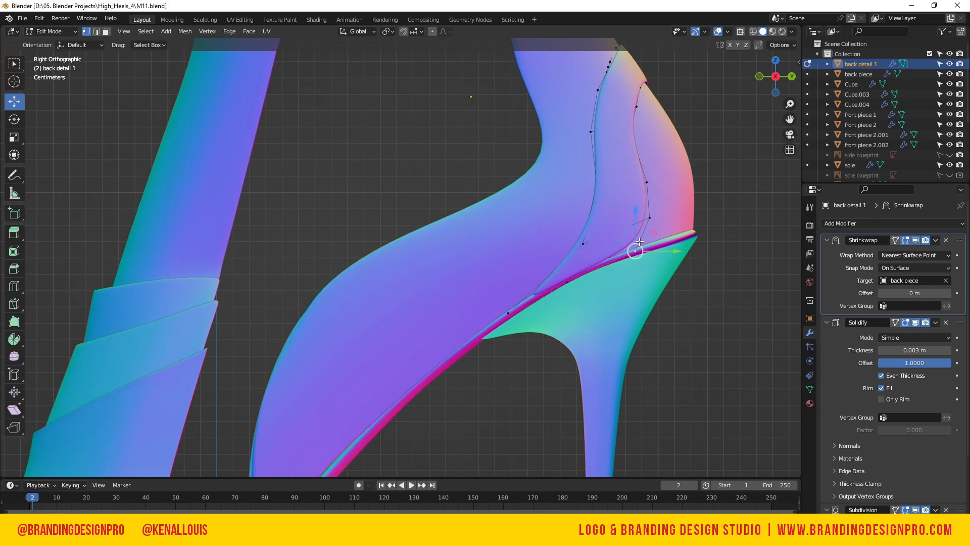
{"action": "key", "text": "g"}
{"action": "key", "text": "g"}
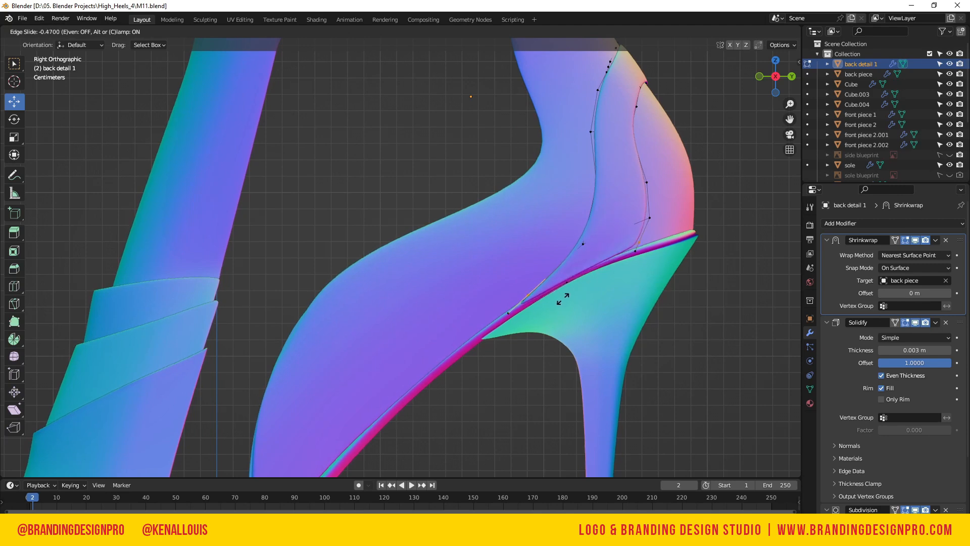
{"action": "left_click", "coordinate": [565, 296]}
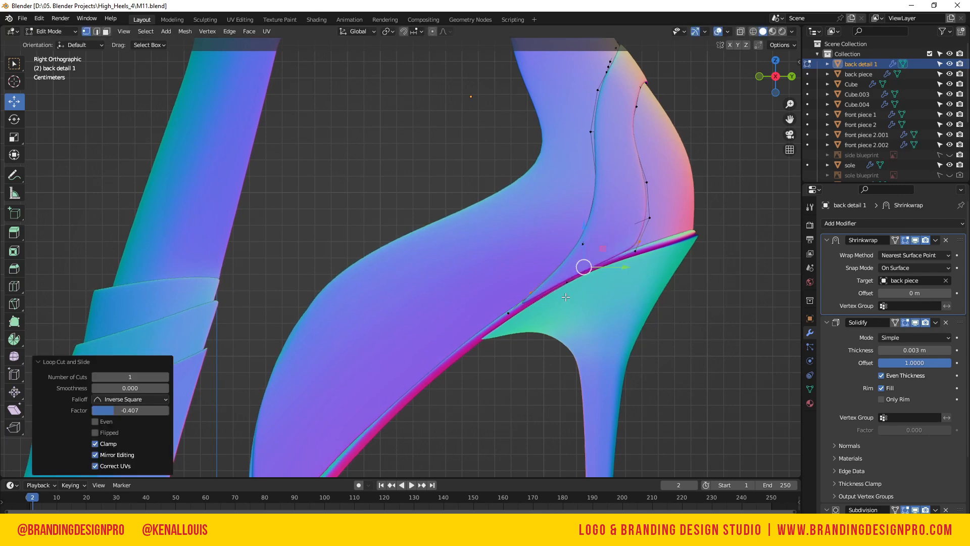
- Move the two bottom middle vertices of back detail 1's right side up onto the sole line
{"action": "left_click", "coordinate": [586, 269]}
{"action": "key", "text": "g"}
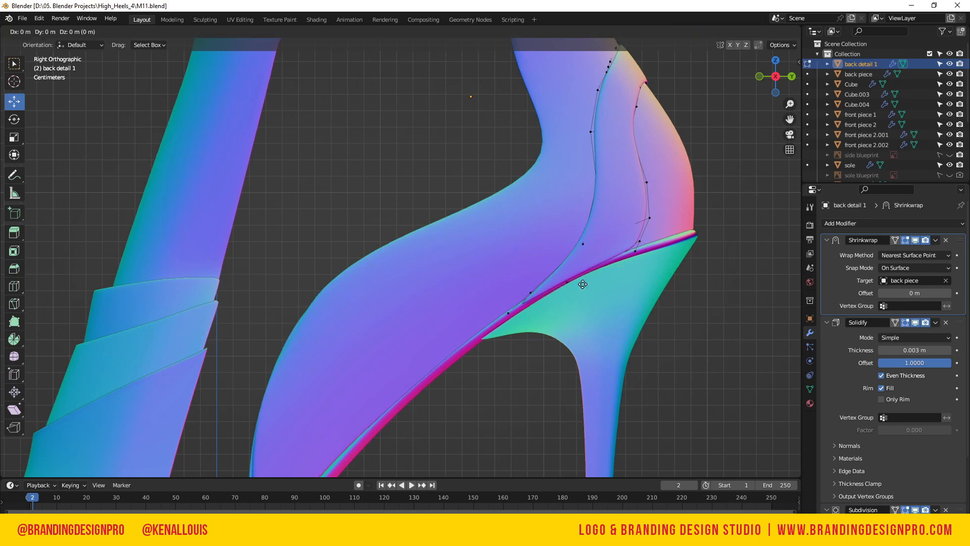
{"action": "left_click", "coordinate": [584, 276]}
{"action": "left_click", "coordinate": [569, 284]}
{"action": "key", "text": "g"}
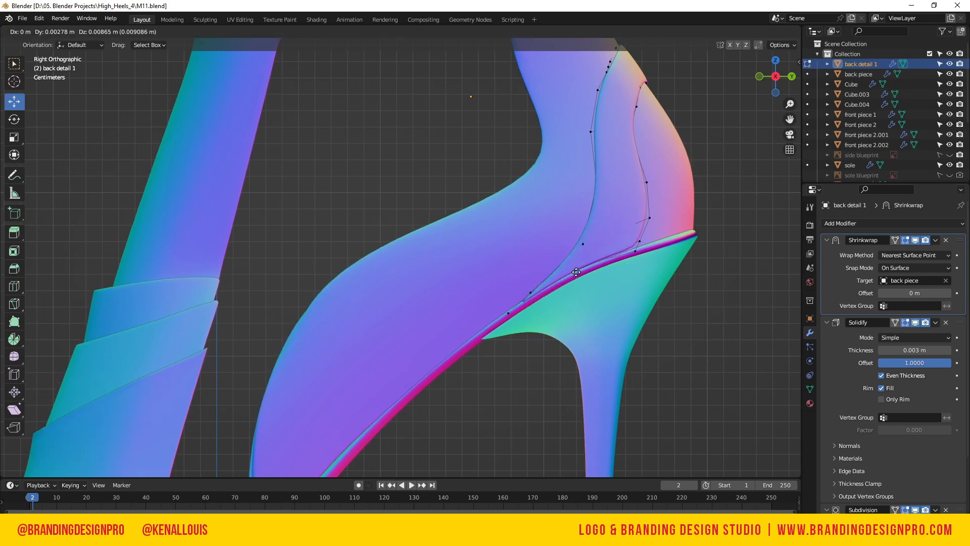
{"action": "left_click", "coordinate": [570, 269]}
- Move the two vertices at the bottom back corner of back detail 1's right side toward the heel's back
{"action": "left_click", "coordinate": [641, 242]}
{"action": "key", "text": "g"}
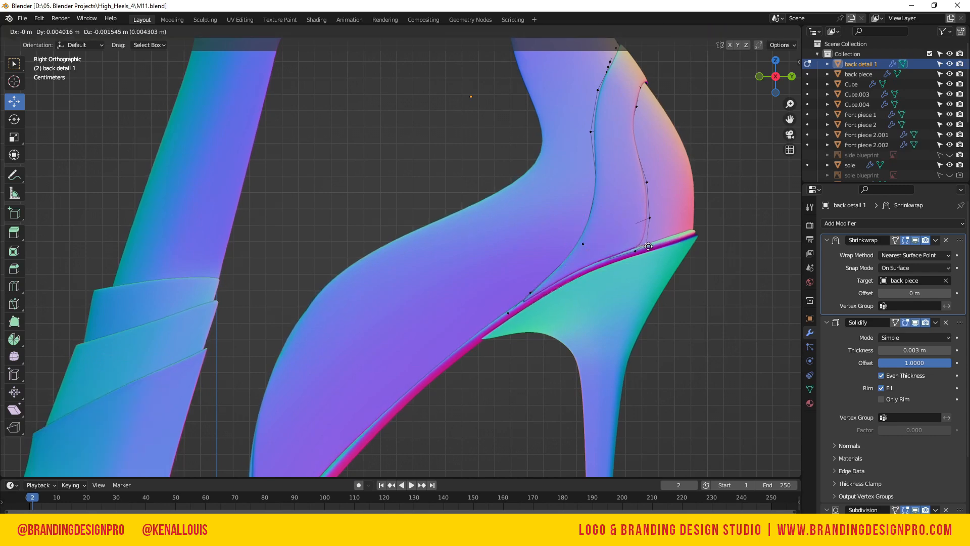
{"action": "left_click", "coordinate": [645, 243]}
{"action": "left_click", "coordinate": [635, 251]}
{"action": "key", "text": "g"}
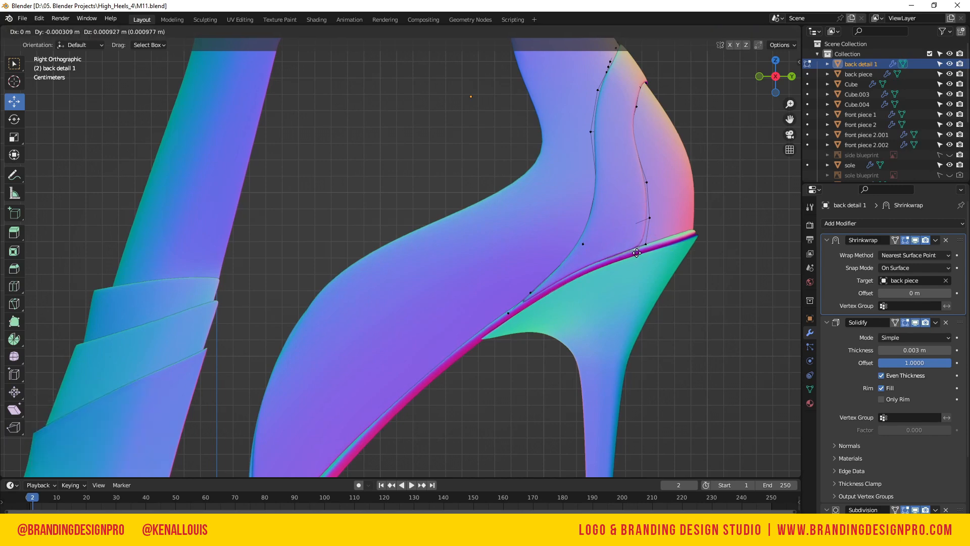
{"action": "left_click", "coordinate": [641, 254]}
- Nudge the two vertices at the bottom front tip of back detail 1's right side slightly up and forward
{"action": "left_click", "coordinate": [532, 292]}
{"action": "key", "text": "g"}
{"action": "left_click", "coordinate": [528, 288]}
{"action": "left_click", "coordinate": [508, 315]}
{"action": "key", "text": "g"}
{"action": "left_click", "coordinate": [507, 313]}
- Fine-tune the bottom middle and bottom back corner vertices of back detail 1's right side along the sole line
{"action": "left_click", "coordinate": [581, 272]}
{"action": "key", "text": "g"}
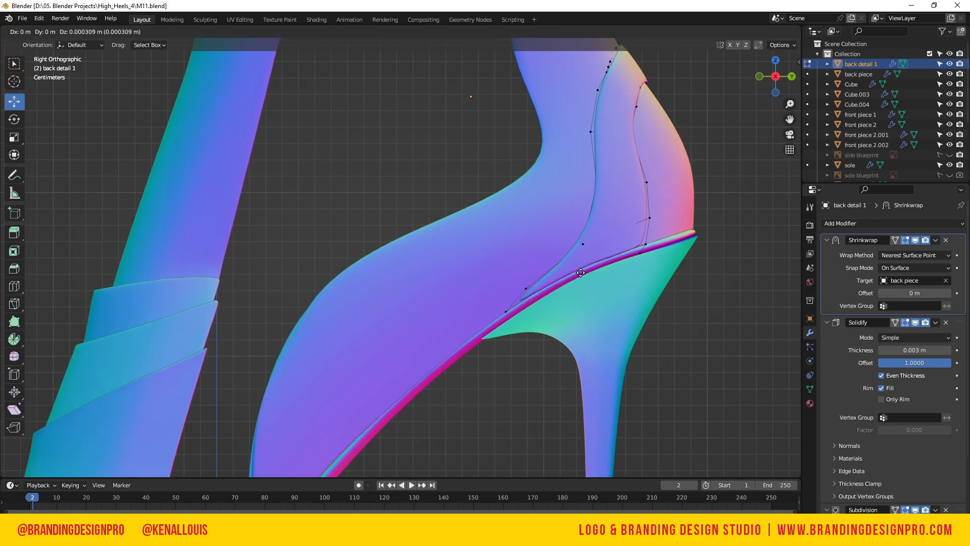
{"action": "left_click", "coordinate": [572, 269]}
{"action": "left_click", "coordinate": [650, 245]}
{"action": "key", "text": "g"}
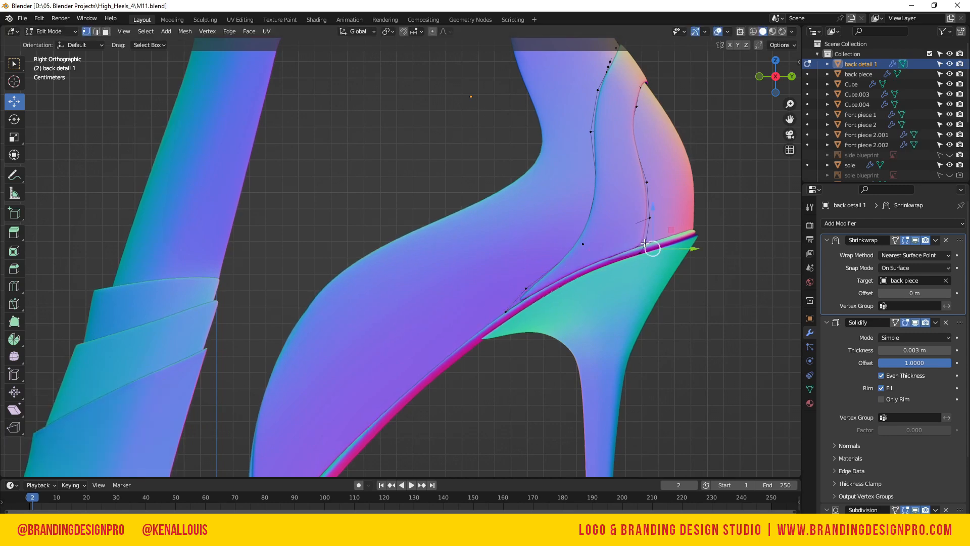
- Adjust back detail 1's bottom back corner vertices along the sole line and nudge the front edge's lower vertex slightly forward and down
{"action": "left_click", "coordinate": [644, 243]}
{"action": "key", "text": "g"}
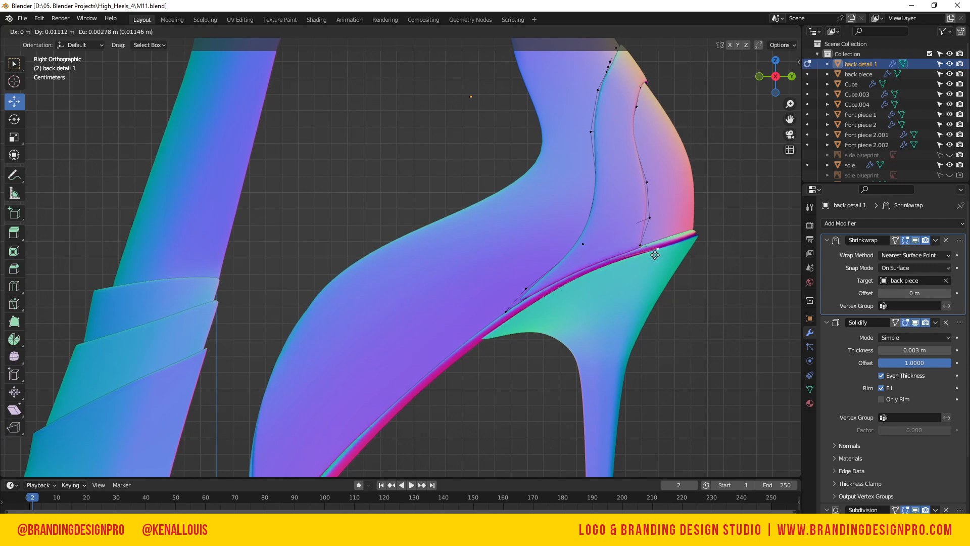
{"action": "left_click", "coordinate": [640, 258]}
{"action": "key", "text": "g"}
{"action": "left_click", "coordinate": [581, 246]}
{"action": "key", "text": "g"}
{"action": "left_click", "coordinate": [574, 268]}
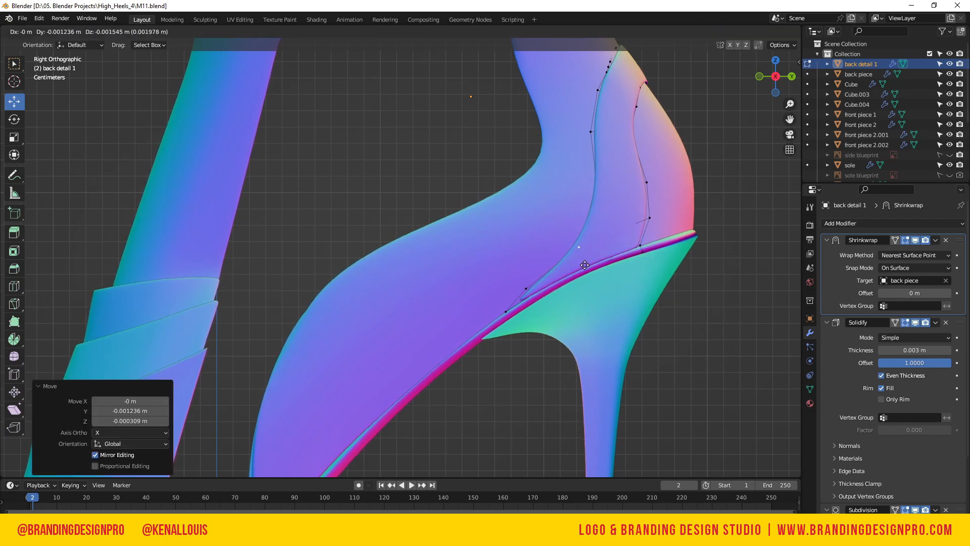
- Leave Edit Mode and apply back detail 1's Shrinkwrap modifier
{"action": "key", "text": "Tab"}
{"action": "scroll", "coordinate": [581, 246], "scroll_direction": "down", "scroll_amount": 2}
{"action": "key", "text": "alt+a"}
{"action": "left_click", "coordinate": [571, 181]}
{"action": "left_click", "coordinate": [936, 240]}
{"action": "left_click", "coordinate": [910, 253]}
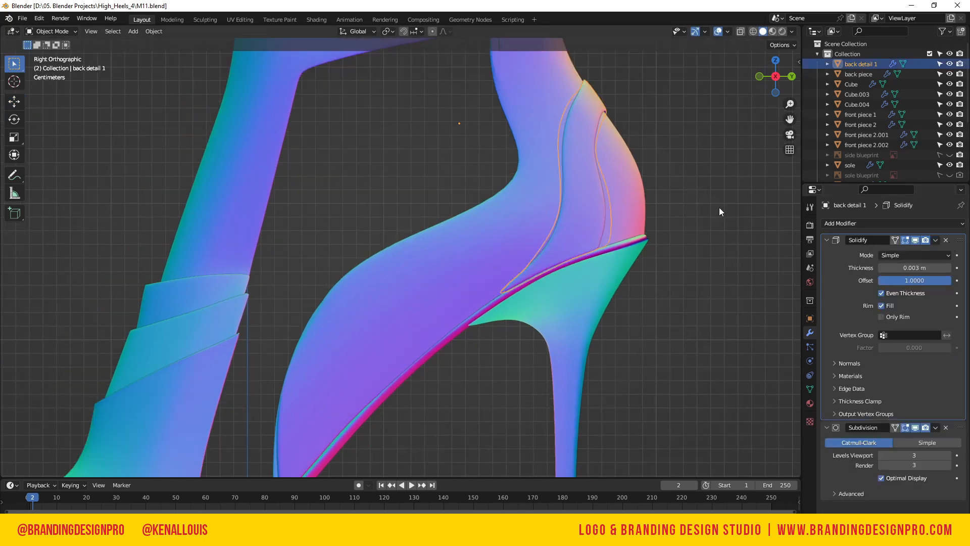
{"action": "left_click", "coordinate": [719, 206]}
- Select back detail 1 with the cube on the lower ankle strap as active object and link data from the cube
{"action": "scroll", "coordinate": [717, 111], "scroll_direction": "down", "scroll_amount": 4}
{"action": "mouse_move", "coordinate": [773, 77]}
{"action": "left_mouse_down"}
{"action": "mouse_move", "coordinate": [556, 77]}
{"action": "mouse_move", "coordinate": [771, 79]}
{"action": "left_mouse_up"}
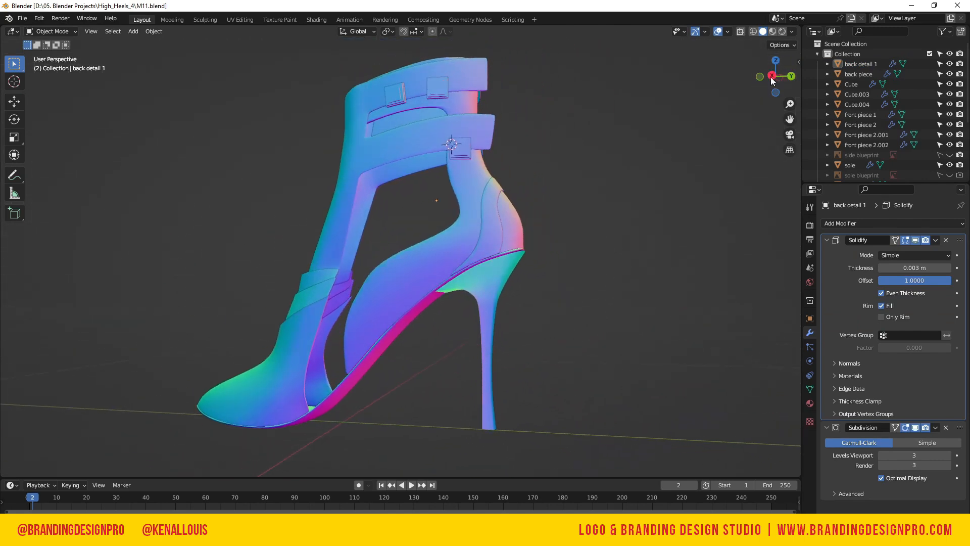
{"action": "left_click", "coordinate": [497, 224]}
{"action": "left_click", "coordinate": [465, 150]}
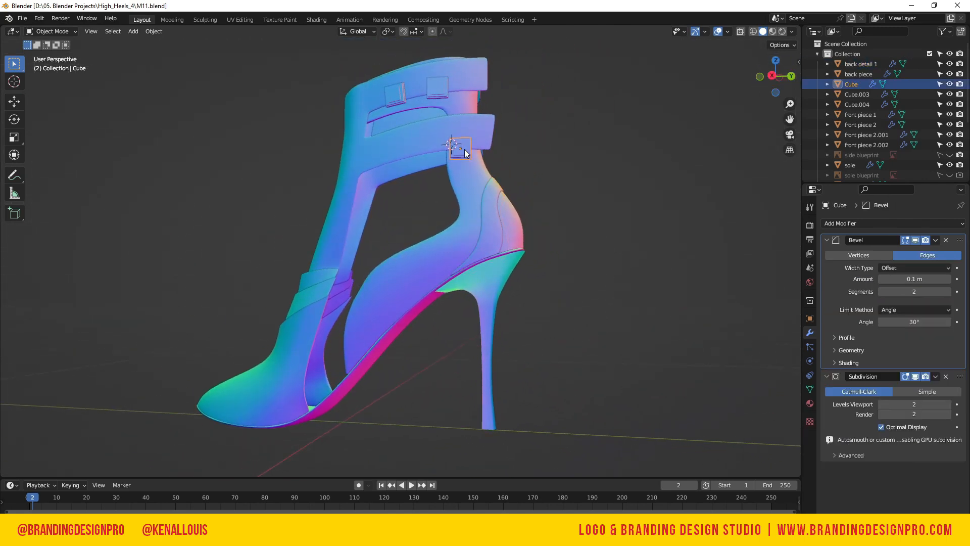
{"action": "left_click", "coordinate": [497, 196]}
{"action": "left_click", "coordinate": [464, 153], "text": "shift"}
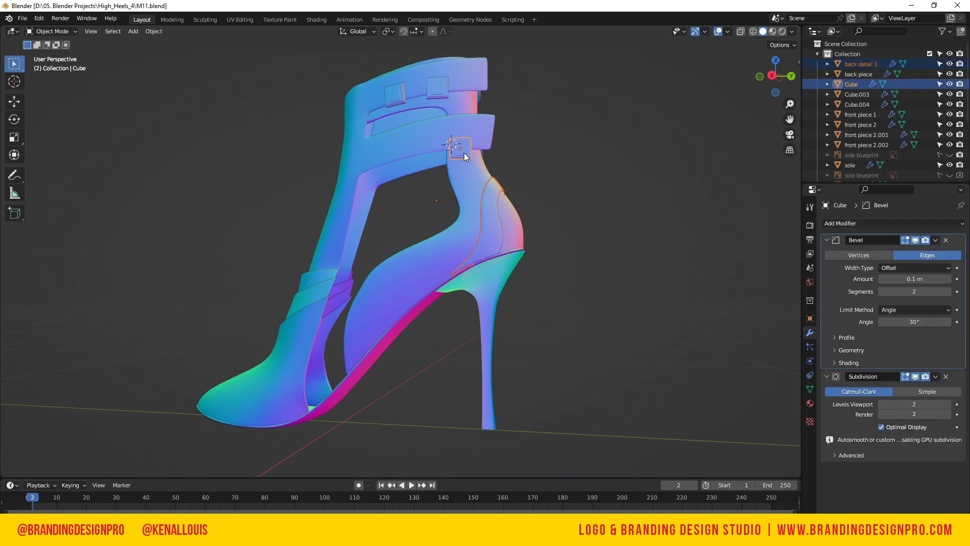
{"action": "key", "text": "ctrl+l"}
{"action": "left_click", "coordinate": [452, 174]}
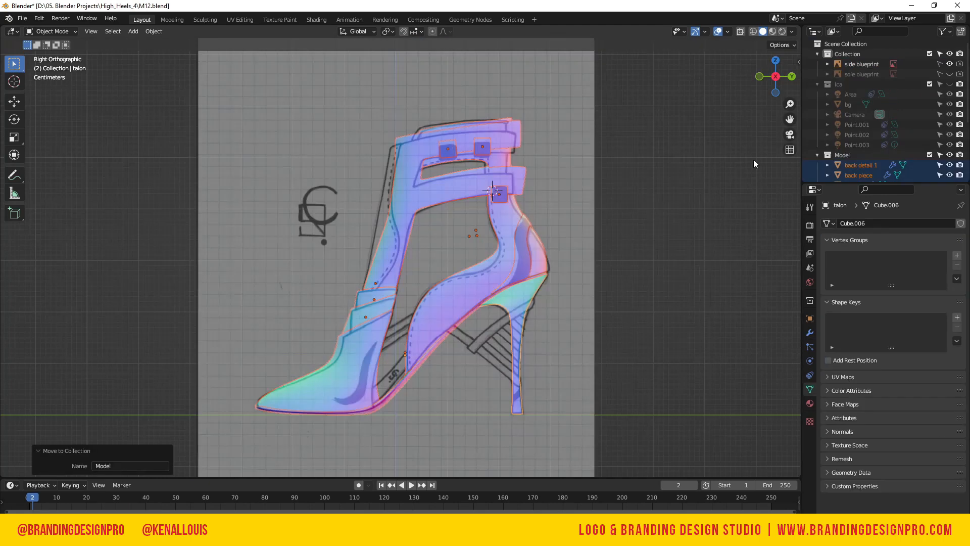
- Collapse the Model collection and toggle its visibility to compare the shoe with the side blueprint
{"action": "left_click", "coordinate": [817, 154]}
{"action": "left_click", "coordinate": [949, 155]}
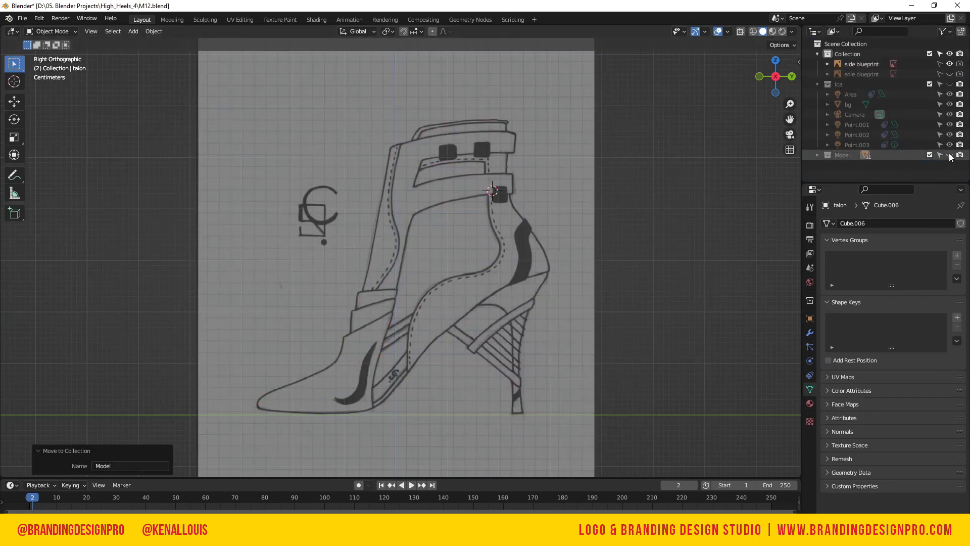
{"action": "left_click", "coordinate": [949, 154]}
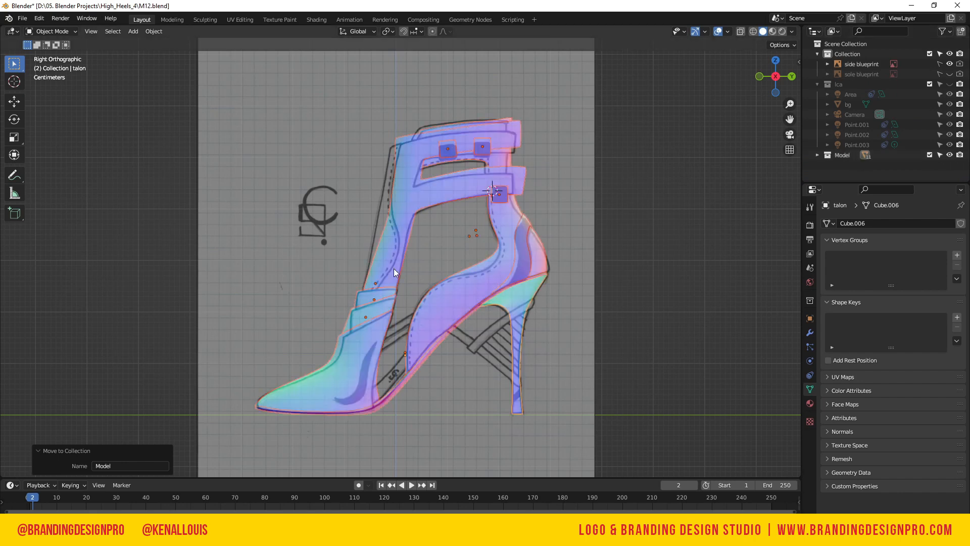
{"action": "scroll", "coordinate": [389, 338], "scroll_direction": "up", "scroll_amount": 2}
{"action": "scroll", "coordinate": [391, 338], "scroll_direction": "down", "scroll_amount": 2}
{"action": "scroll", "coordinate": [391, 338], "scroll_direction": "up", "scroll_amount": 1}
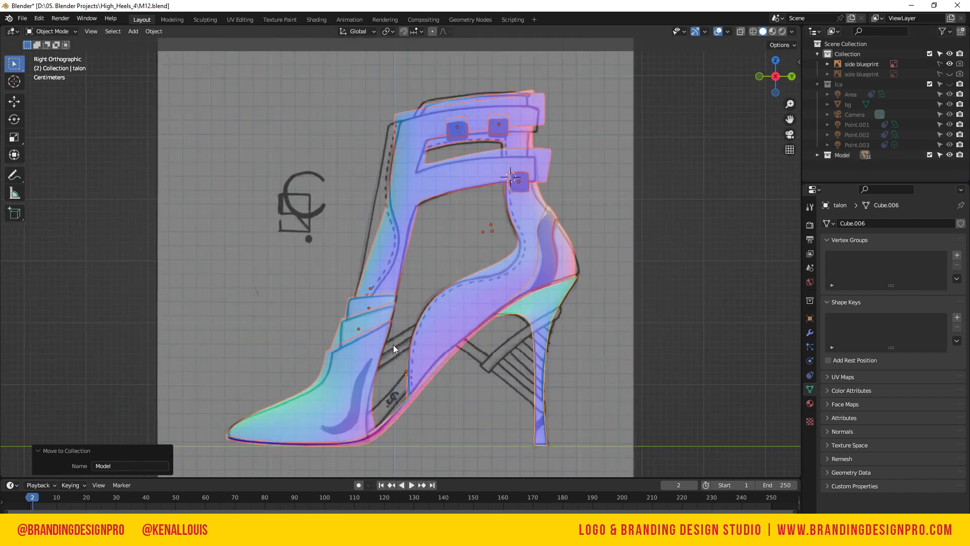
- Duplicate the lower middle side face of the back piece in place and separate it into its own object
{"action": "left_click", "coordinate": [451, 363]}
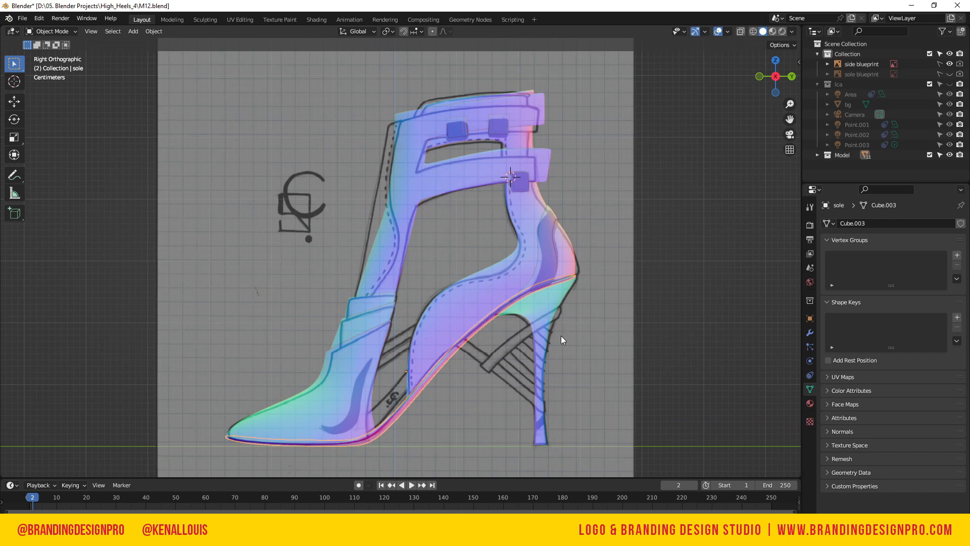
{"action": "left_click", "coordinate": [461, 342]}
{"action": "key", "text": "Tab"}
{"action": "left_click", "coordinate": [454, 334]}
{"action": "key", "text": "Tab"}
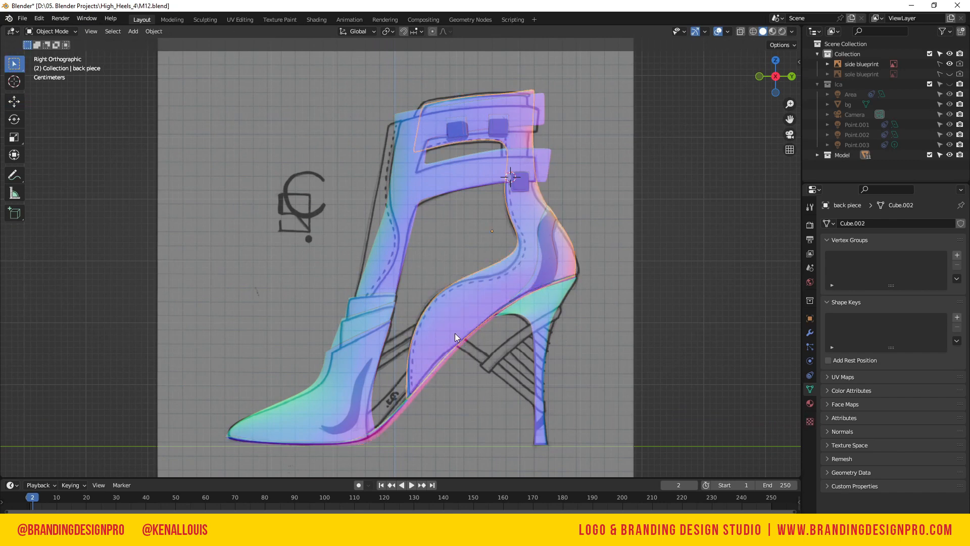
{"action": "key", "text": "Tab"}
{"action": "key", "text": "3"}
{"action": "left_click", "coordinate": [458, 329]}
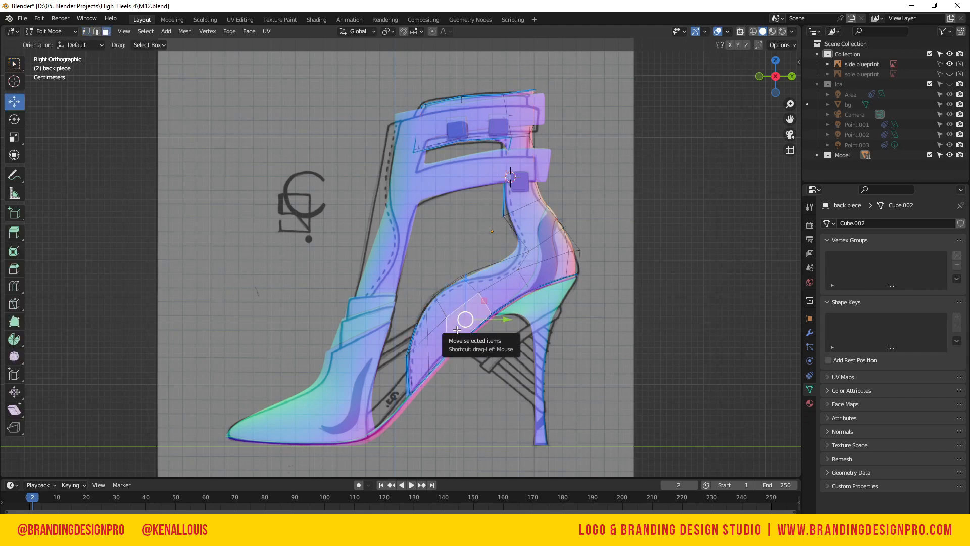
{"action": "key", "text": "shift+d"}
{"action": "key", "text": "Escape"}
{"action": "key", "text": "p"}
{"action": "left_click", "coordinate": [445, 329]}
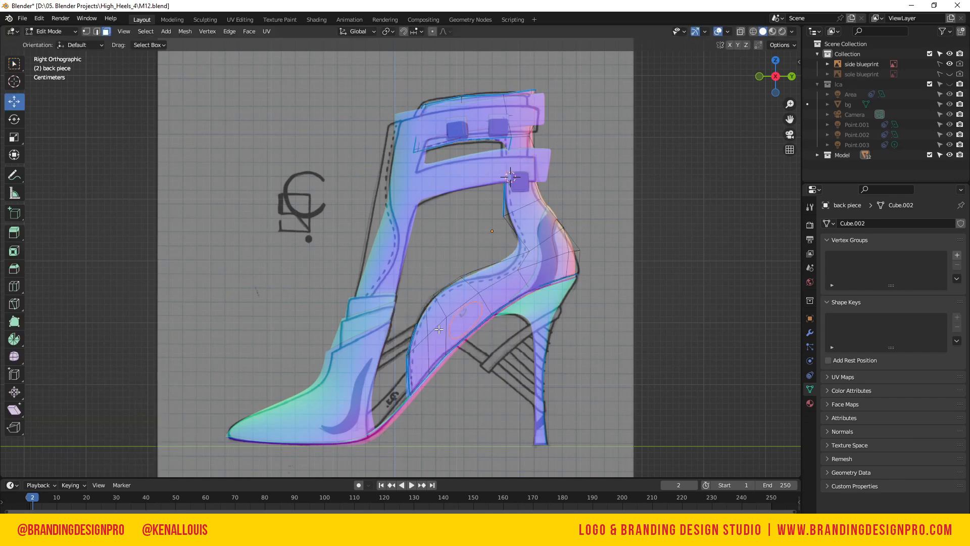
{"action": "key", "text": "Tab"}
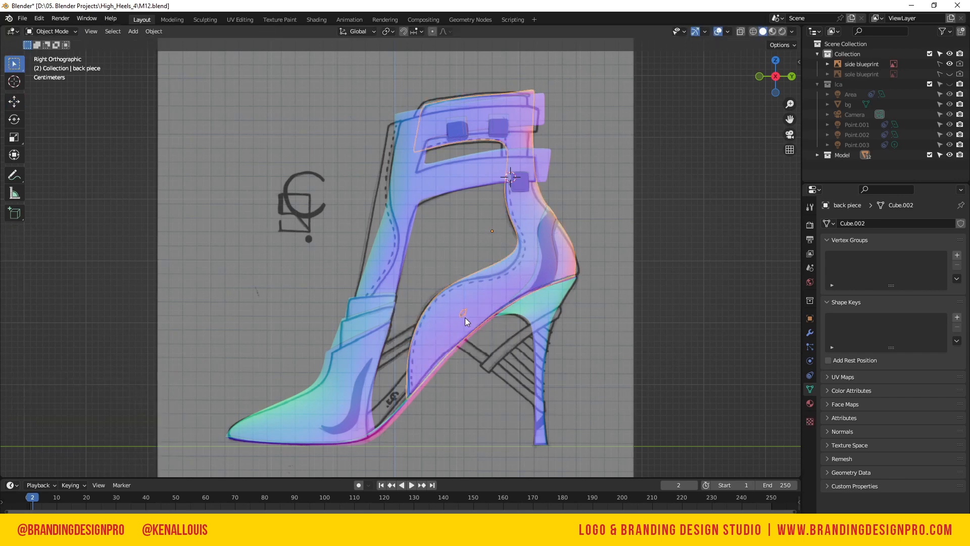
- Expand the Model collection and select the separated face object, back piece.001
{"action": "left_click", "coordinate": [818, 155]}
{"action": "scroll", "coordinate": [866, 118], "scroll_direction": "down", "scroll_amount": 5}
{"action": "scroll", "coordinate": [866, 117], "scroll_direction": "up", "scroll_amount": 2}
{"action": "left_click", "coordinate": [861, 101]}
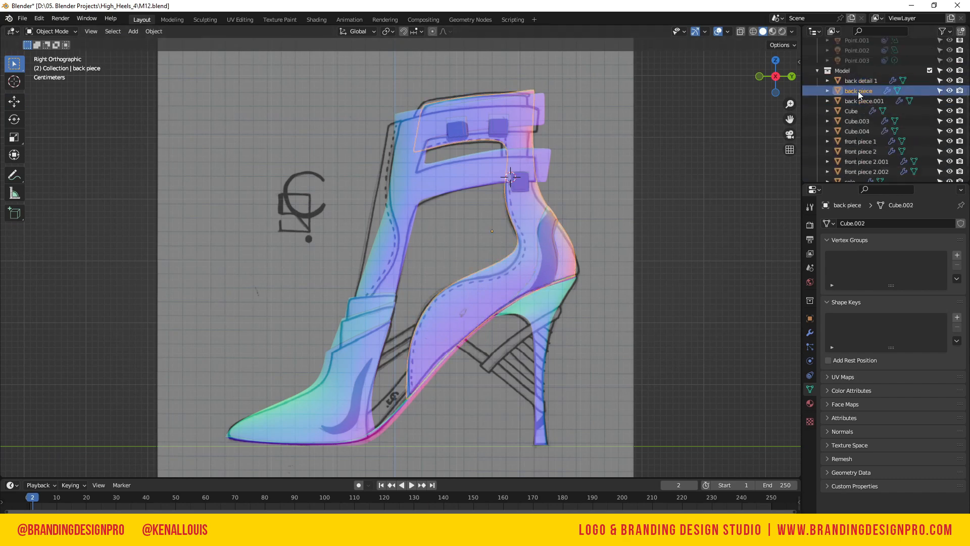
{"action": "left_click", "coordinate": [873, 101], "text": "ctrl"}
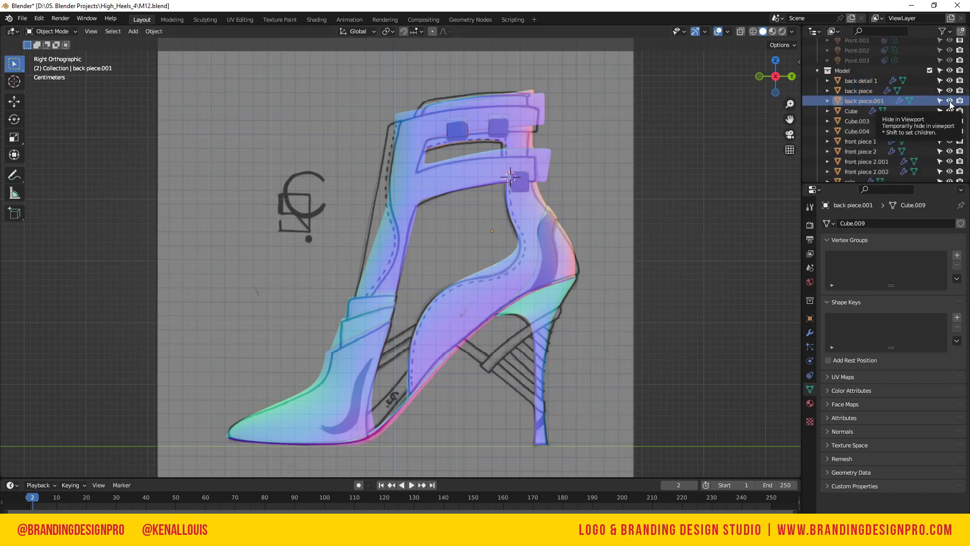
- Rename back piece.001 as "reare strip"
{"action": "scroll", "coordinate": [876, 108], "scroll_direction": "up", "scroll_amount": 1}
{"action": "double_click", "coordinate": [873, 105]}
{"action": "type", "text": "reare strip"}
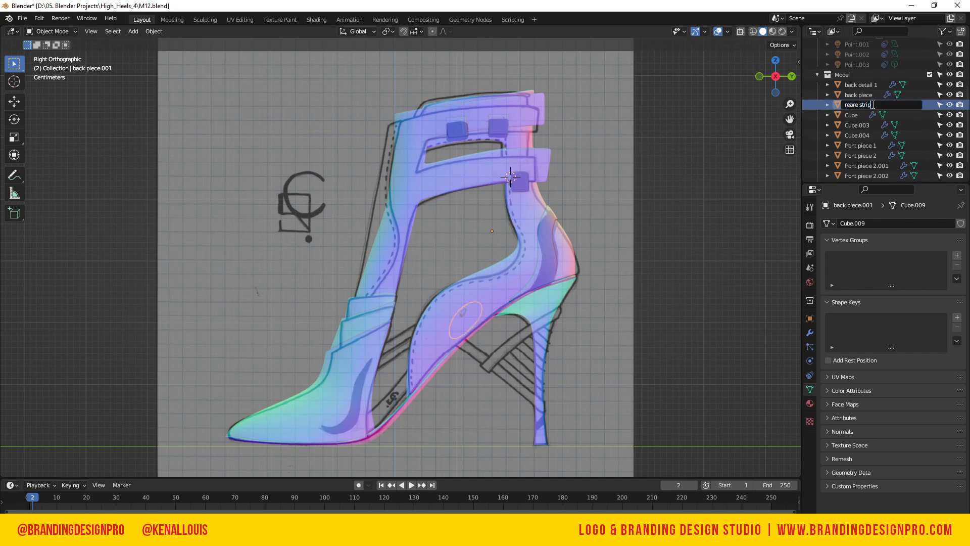
{"action": "key", "text": "Return"}
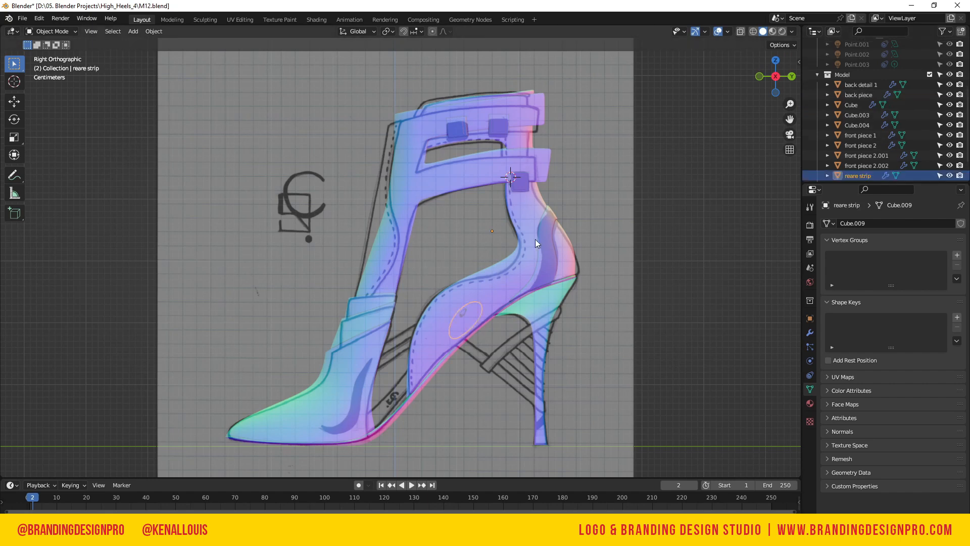
- Try to move the separated face object along the global X axis
{"action": "key", "text": "g"}
{"action": "key", "text": "x"}
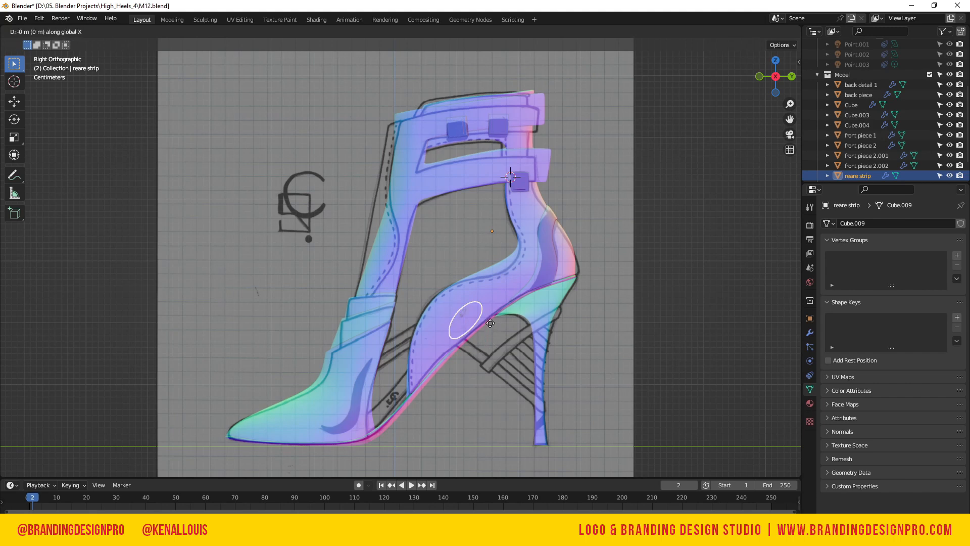
{"action": "left_click", "coordinate": [483, 338]}
{"action": "left_click", "coordinate": [631, 306]}
{"action": "left_click", "coordinate": [463, 319]}
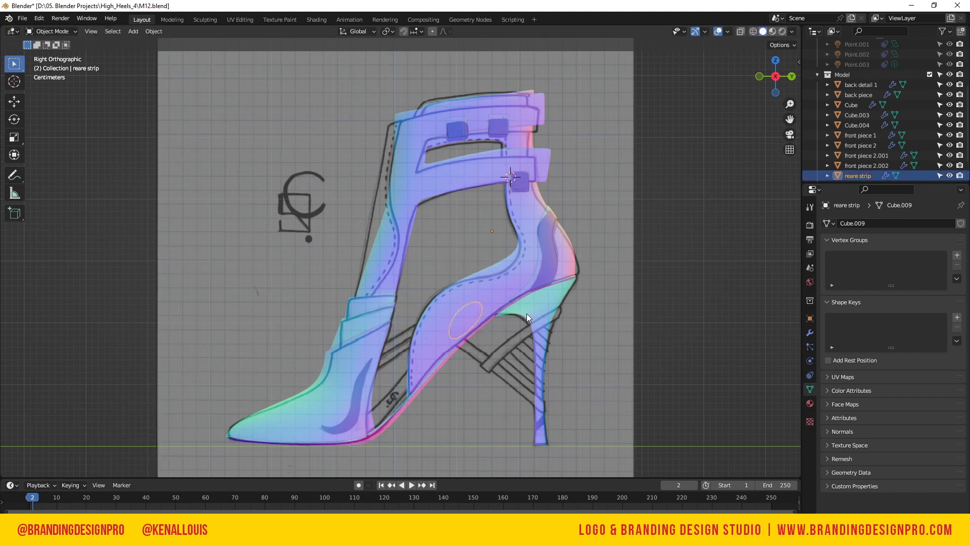
- Correct the separated face object's name to "rear strip"
{"action": "double_click", "coordinate": [849, 175]}
{"action": "scroll", "coordinate": [850, 174], "scroll_direction": "down", "scroll_amount": 2}
{"action": "type", "text": "re"}
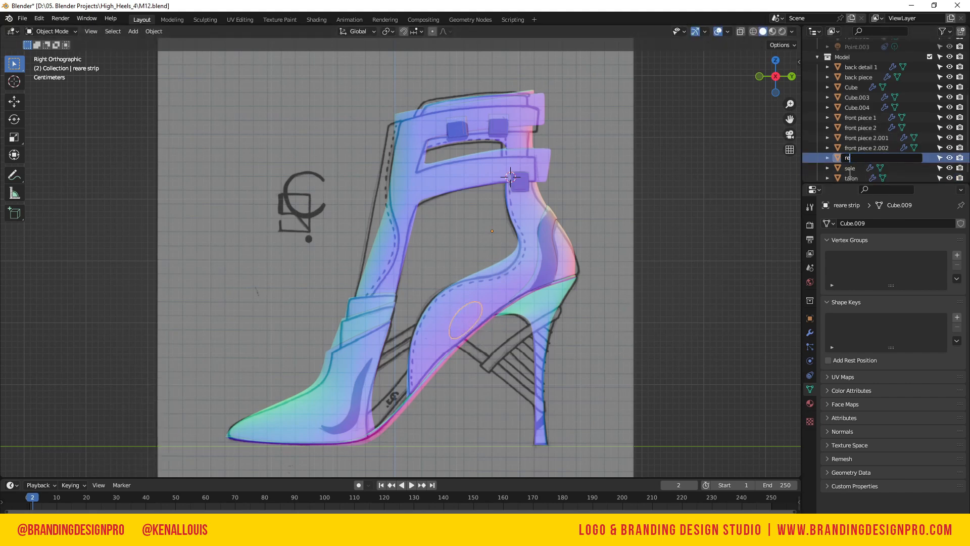
{"action": "type", "text": "ar strip"}
{"action": "key", "text": "Return"}
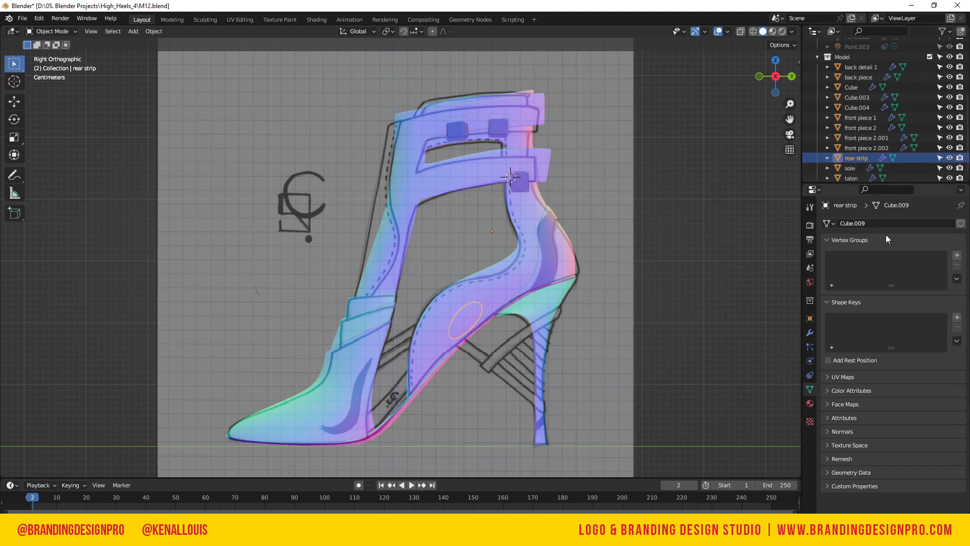
- Turn off the viewport display of the rear strip's Solidify and Subdivision modifiers
{"action": "left_click", "coordinate": [810, 332]}
{"action": "left_click", "coordinate": [915, 240]}
{"action": "left_click", "coordinate": [915, 427]}
{"action": "scroll", "coordinate": [737, 388], "scroll_direction": "down", "scroll_amount": 1}
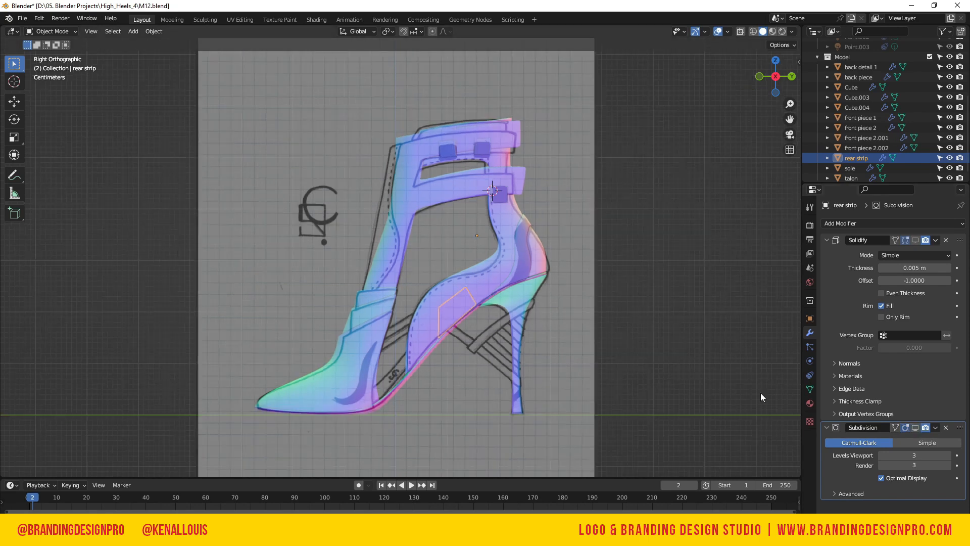
{"action": "scroll", "coordinate": [456, 353], "scroll_direction": "up", "scroll_amount": 2}
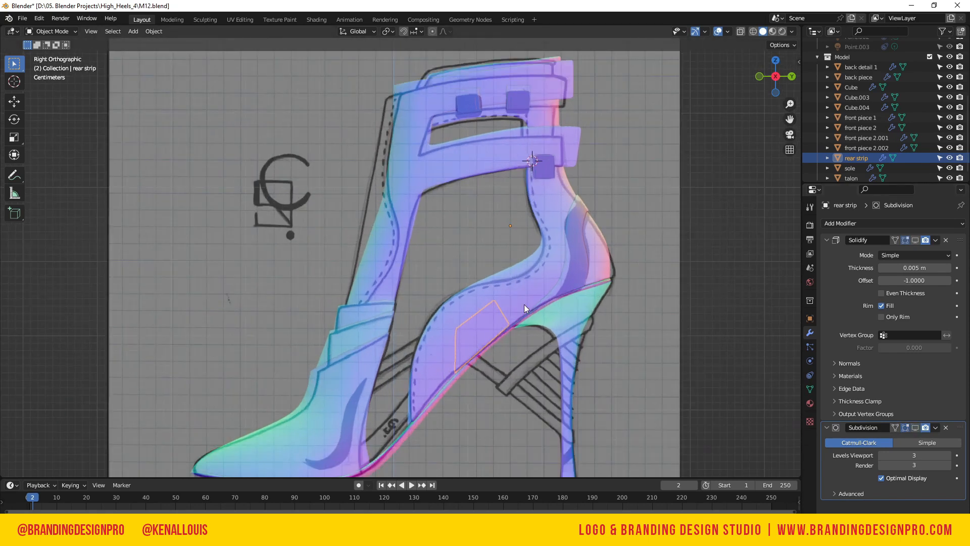
{"action": "scroll", "coordinate": [926, 67], "scroll_direction": "up", "scroll_amount": 4}
{"action": "scroll", "coordinate": [650, 267], "scroll_direction": "down", "scroll_amount": 1}
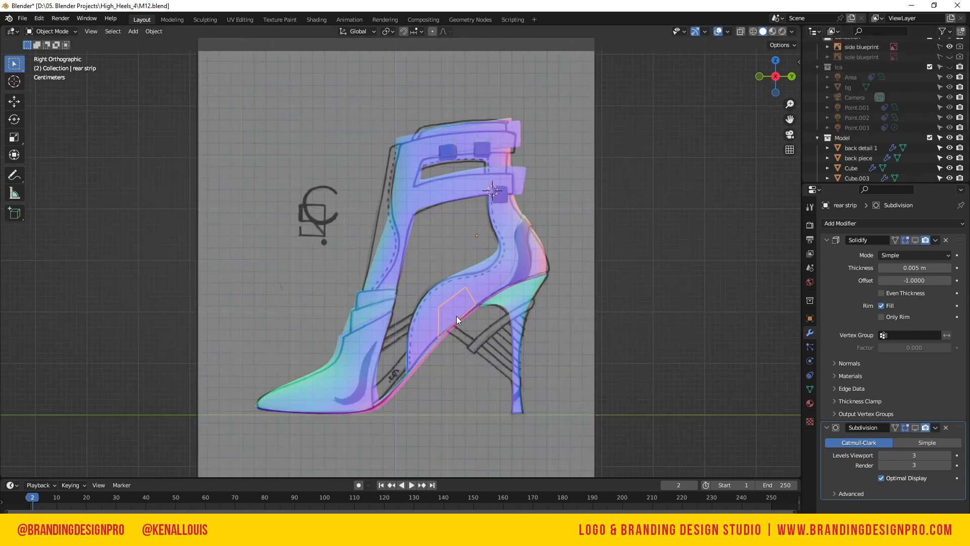
- Select all vertices of the rear strip and move them down over the sole, near the blueprint's rear strap
{"action": "key", "text": "Tab"}
{"action": "key", "text": "1"}
{"action": "left_click", "coordinate": [438, 338]}
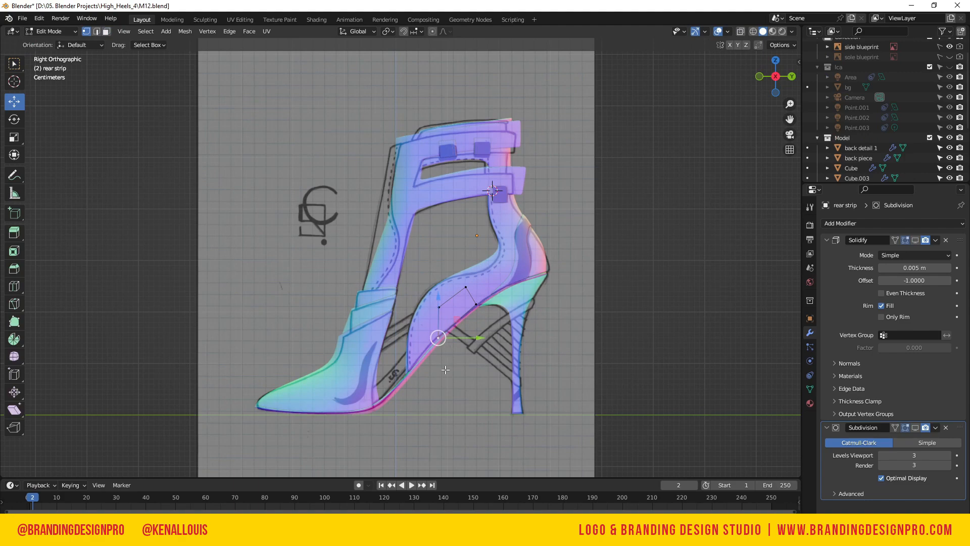
{"action": "key", "text": "a"}
{"action": "key", "text": "KP_Decimal"}
{"action": "scroll", "coordinate": [437, 354], "scroll_direction": "down", "scroll_amount": 10}
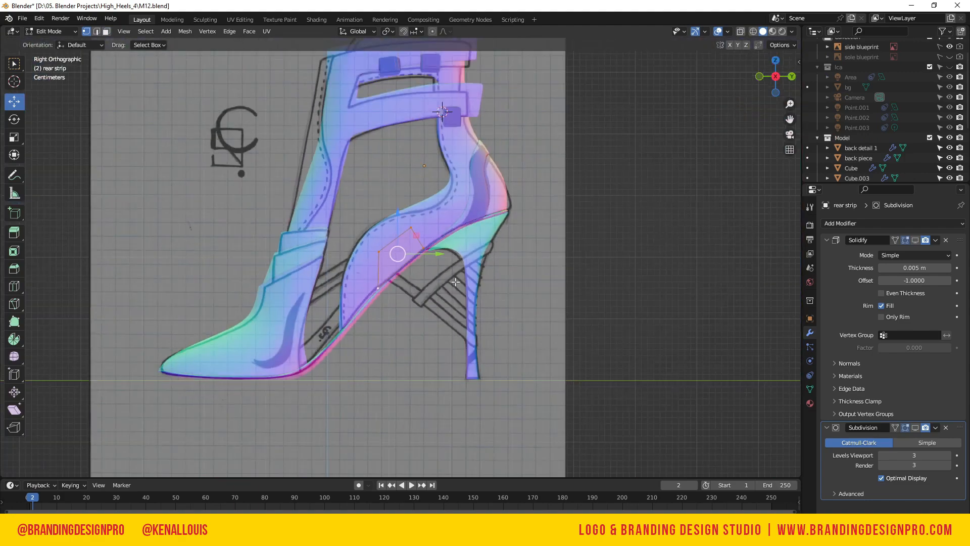
{"action": "scroll", "coordinate": [412, 334], "scroll_direction": "up", "scroll_amount": 3}
{"action": "scroll", "coordinate": [411, 303], "scroll_direction": "up", "scroll_amount": 2}
{"action": "scroll", "coordinate": [409, 274], "scroll_direction": "down", "scroll_amount": 2}
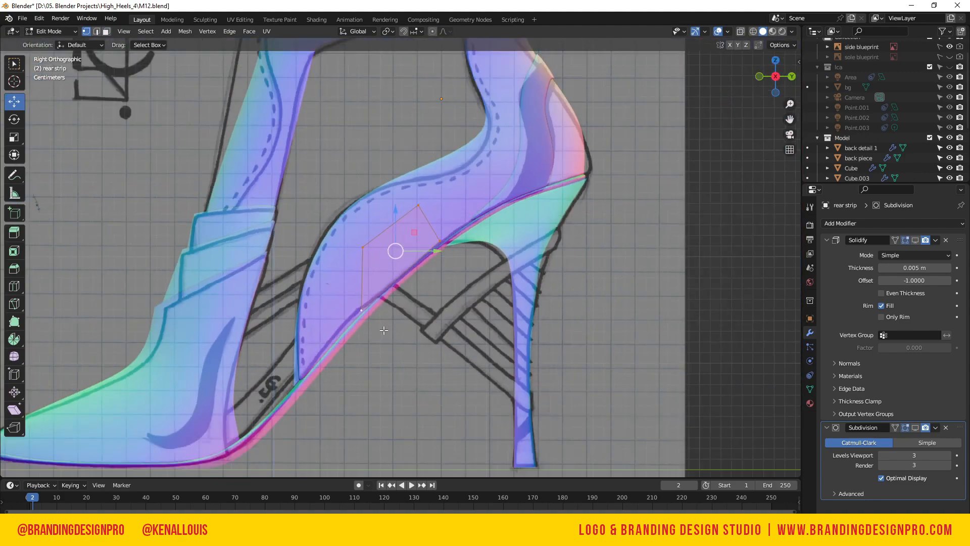
{"action": "key", "text": "g"}
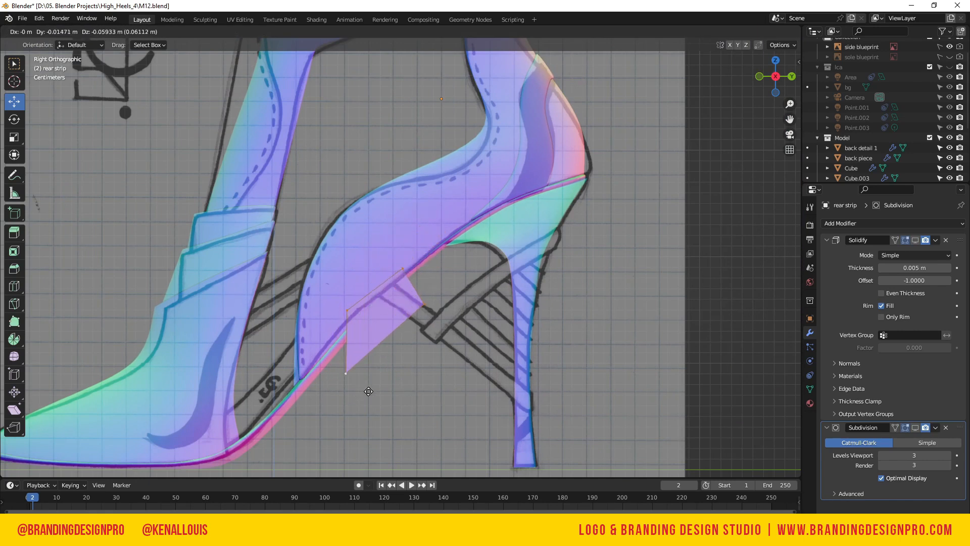
{"action": "left_click", "coordinate": [369, 391]}
- Scale the rear strip's face down and place it where the blueprint's rear strap meets the sole
{"action": "key", "text": "s"}
{"action": "left_click", "coordinate": [470, 303]}
{"action": "key", "text": "g"}
{"action": "left_click", "coordinate": [471, 292]}
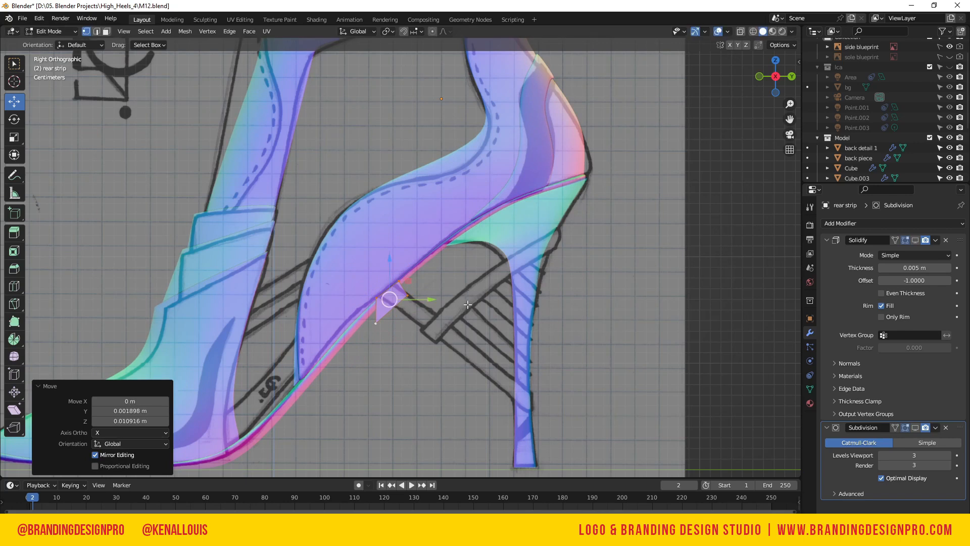
- Move the rear strip's bottom vertex up onto the blueprint strap's lower line and shift its back vertex along Y
{"action": "left_click", "coordinate": [407, 337]}
{"action": "left_click", "coordinate": [376, 323]}
{"action": "key", "text": "g"}
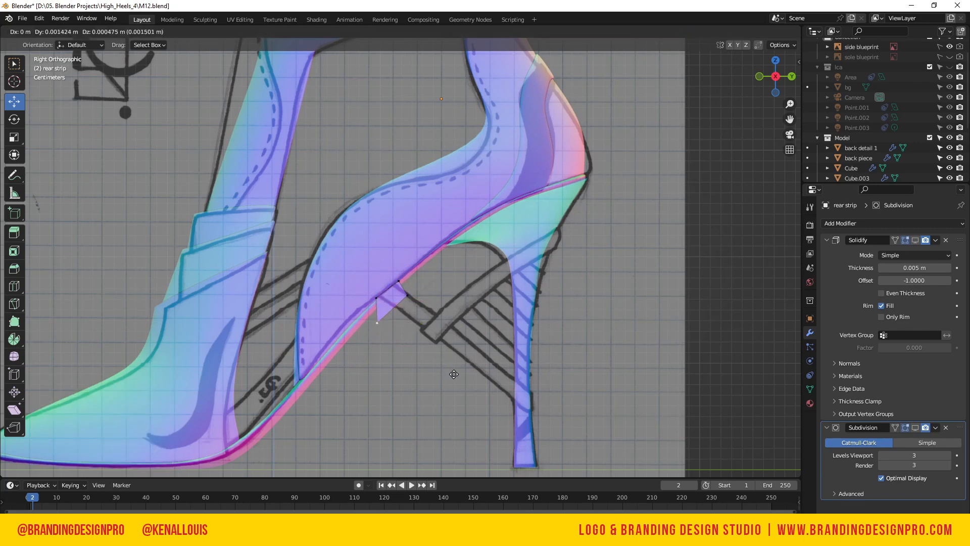
{"action": "left_click", "coordinate": [474, 363]}
{"action": "left_click", "coordinate": [410, 290]}
{"action": "key", "text": "g"}
{"action": "key", "text": "y"}
{"action": "left_click", "coordinate": [453, 319]}
- Fit the rear strip's top and front vertices to the corners of the blueprint strap at the sole
{"action": "key", "text": "g"}
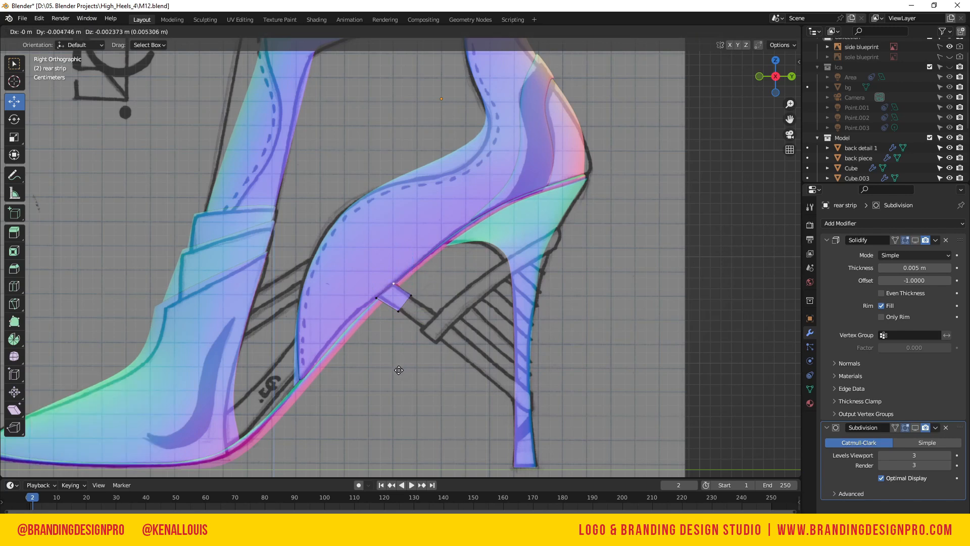
{"action": "left_click", "coordinate": [392, 371]}
{"action": "left_click", "coordinate": [375, 304]}
{"action": "key", "text": "g"}
{"action": "left_click", "coordinate": [379, 350]}
- Extrude the rear strip's free end edge along the blueprint strap to the heel, then extrude a short second section over the heel
{"action": "left_click", "coordinate": [402, 317]}
{"action": "left_click", "coordinate": [411, 295], "text": "shift"}
{"action": "key", "text": "2"}
{"action": "left_click", "coordinate": [389, 309]}
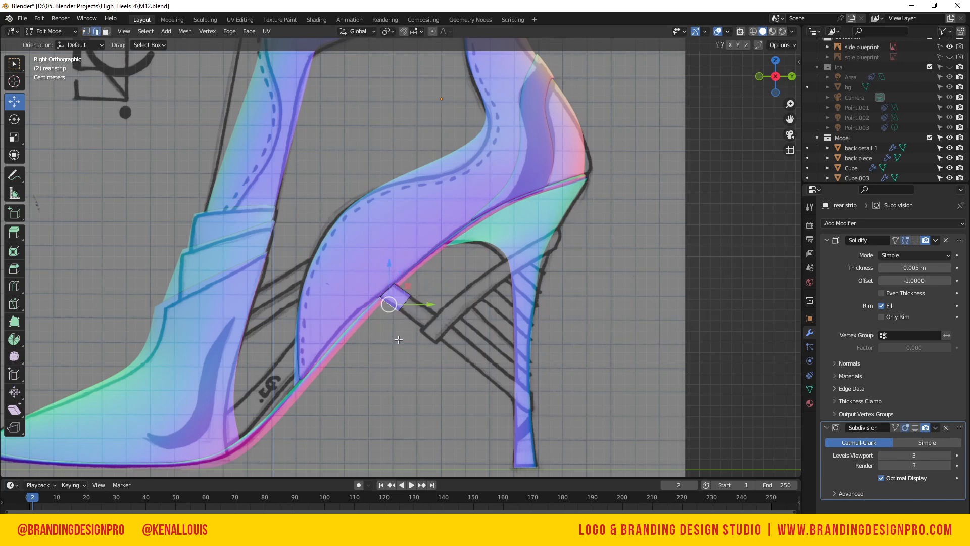
{"action": "key", "text": "e"}
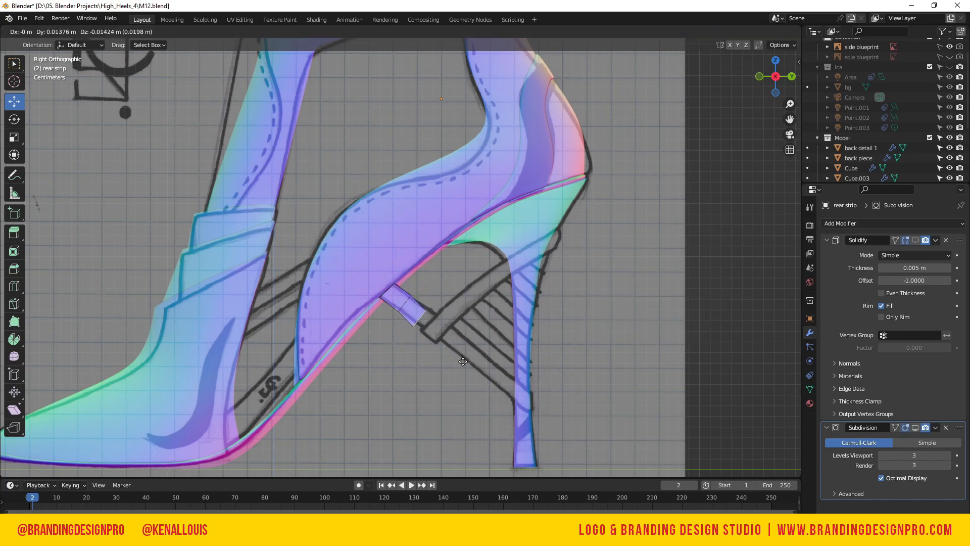
{"action": "left_click", "coordinate": [552, 426]}
{"action": "key", "text": "e"}
{"action": "left_click", "coordinate": [568, 440]}
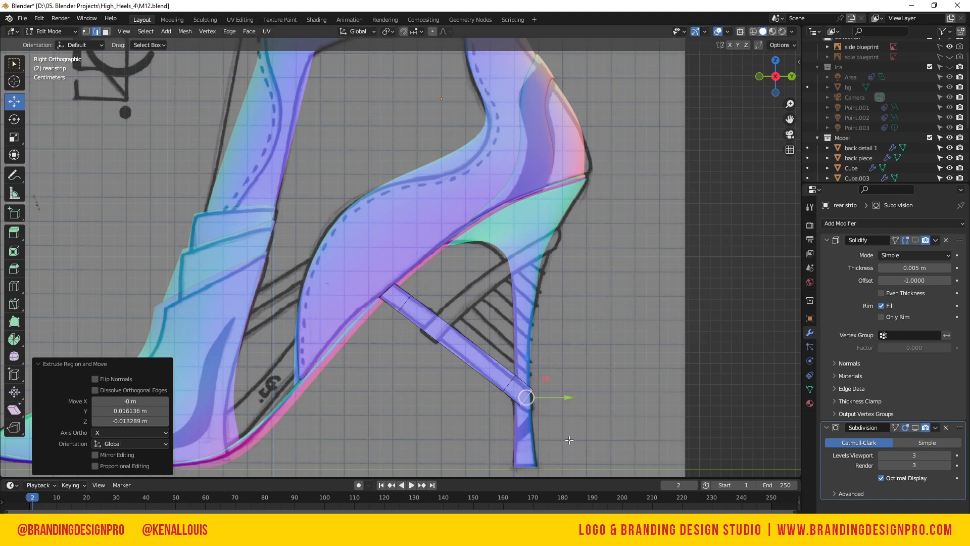
- Rotate the strip's end edge about 31.2° around X and shift it to the heel's rear outline
{"action": "key", "text": "r"}
{"action": "key", "text": "x"}
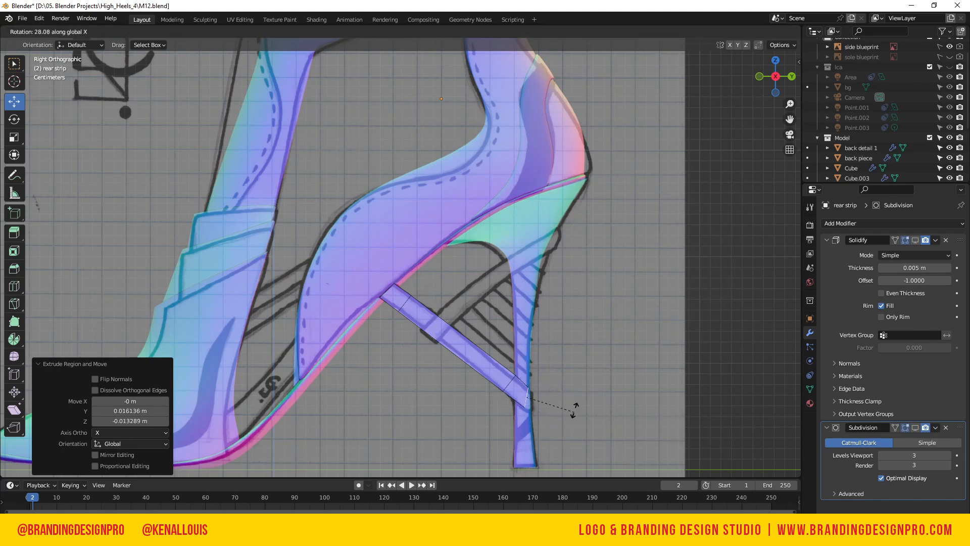
{"action": "left_click", "coordinate": [573, 409]}
{"action": "key", "text": "g"}
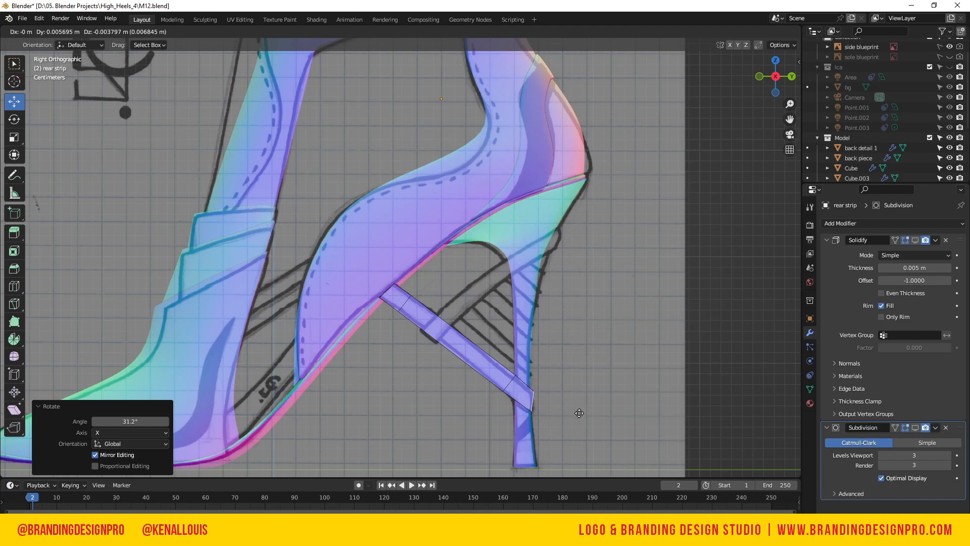
{"action": "left_click", "coordinate": [578, 413]}
- Move the bottom vertex of the strip's heel end by about 0.00095 m in Y and -0.00048 m in Z
{"action": "key", "text": "g"}
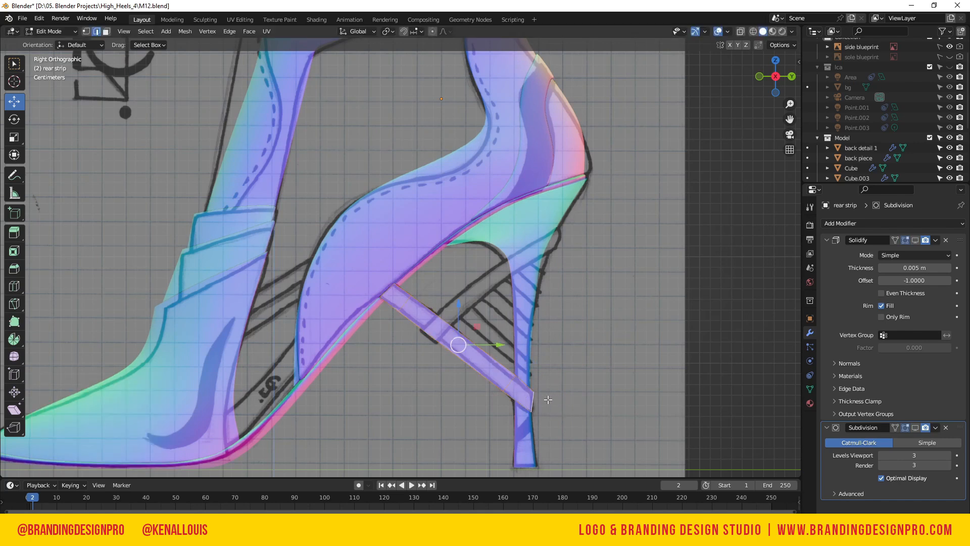
{"action": "left_click", "coordinate": [605, 433]}
{"action": "left_click", "coordinate": [528, 413]}
{"action": "key", "text": "g"}
{"action": "left_click", "coordinate": [564, 430]}
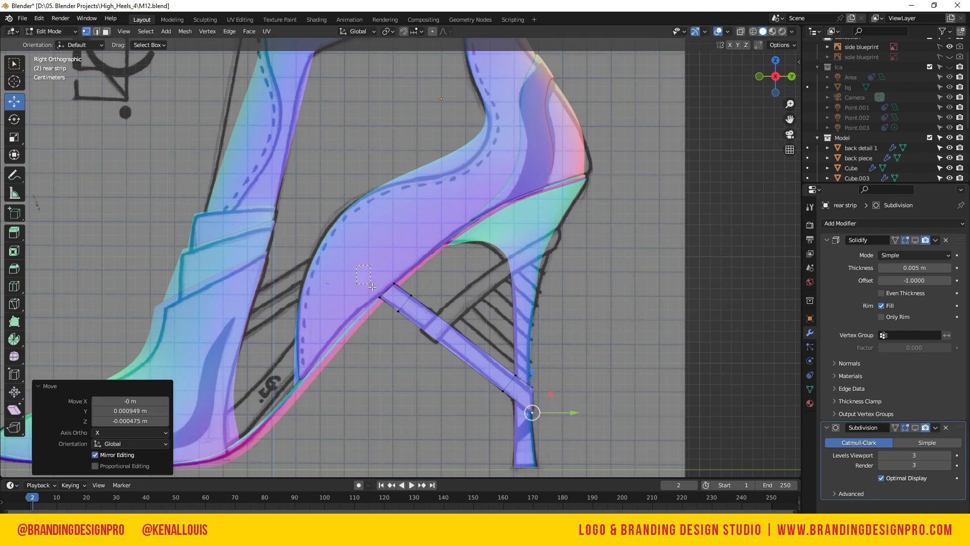
- Select the strip's edge at the sole and move it about -0.0052 m along X
{"action": "left_click", "coordinate": [383, 310]}
{"action": "key", "text": "2"}
{"action": "left_click", "coordinate": [387, 289]}
{"action": "middle_click_drag", "start_coordinate": [498, 190], "coordinate": [585, 210]}
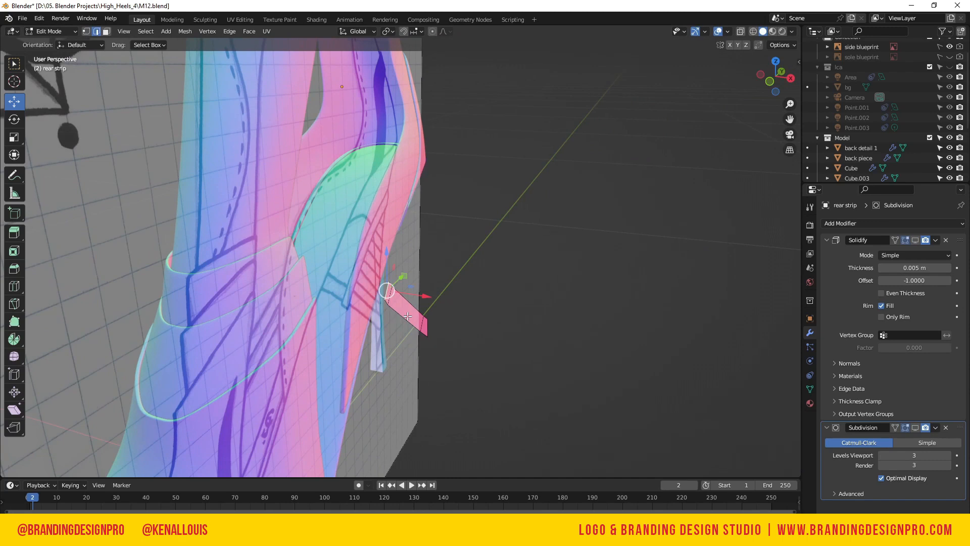
{"action": "mouse_move", "coordinate": [428, 296]}
{"action": "left_mouse_down"}
{"action": "mouse_move", "coordinate": [413, 294]}
{"action": "mouse_move", "coordinate": [424, 301]}
{"action": "left_mouse_up"}
{"action": "left_click", "coordinate": [386, 299]}
{"action": "left_click", "coordinate": [392, 298]}
- Isolate the rear strip in local view and look at it from behind
{"action": "key", "text": "KP_3"}
{"action": "key", "text": "ctrl+KP_1"}
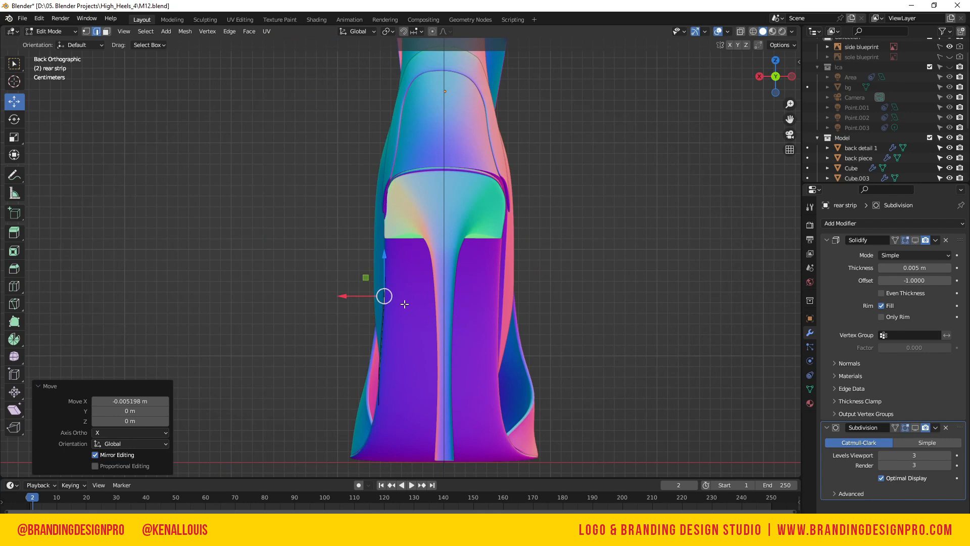
{"action": "key", "text": "KP_Divide"}
{"action": "left_click", "coordinate": [423, 202]}
{"action": "left_click", "coordinate": [412, 166]}
{"action": "left_click_drag", "start_coordinate": [777, 76], "coordinate": [787, 93]}
- Flatten the whole rear strip by scaling all its vertices to 0 along X
{"action": "key", "text": "a"}
{"action": "key", "text": "s"}
{"action": "key", "text": "x"}
{"action": "key", "text": "0"}
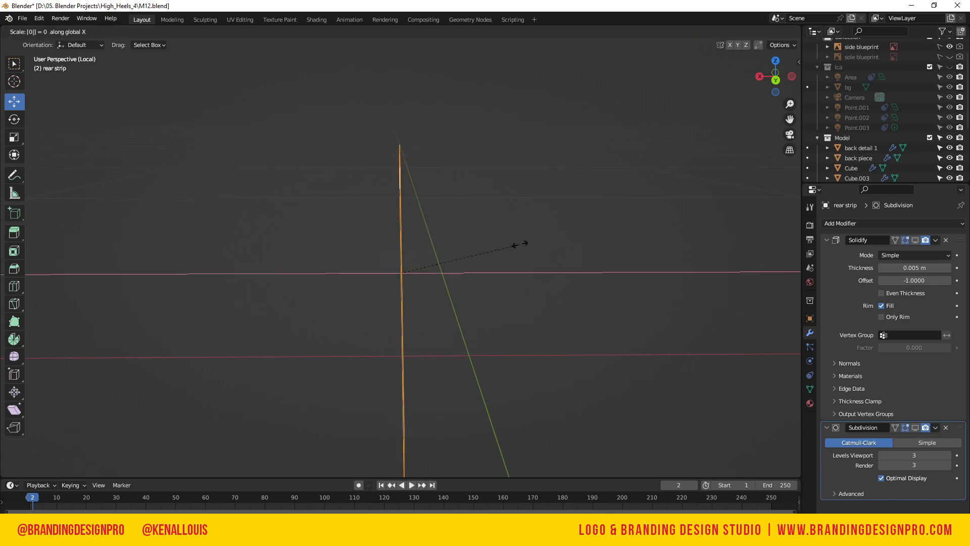
{"action": "key", "text": "Return"}
{"action": "key", "text": "ctrl+z"}
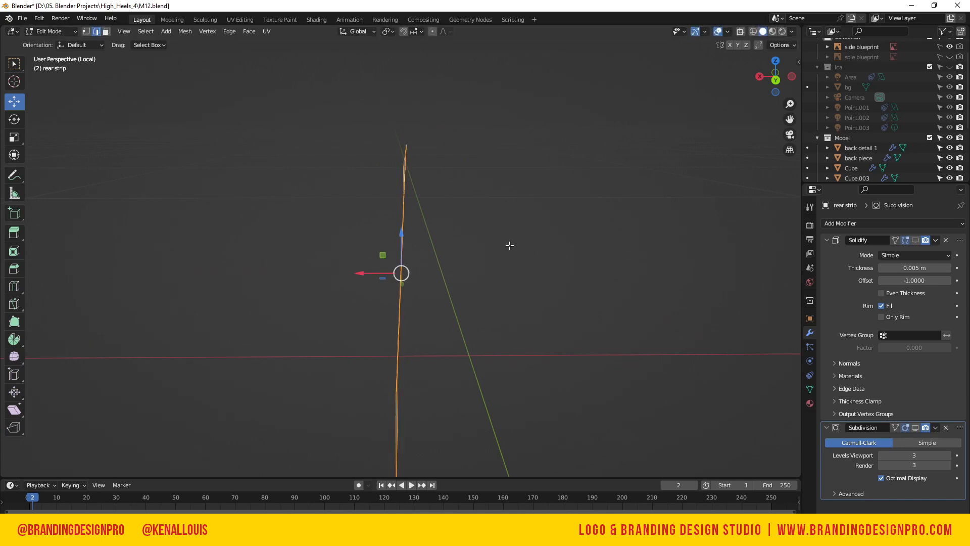
{"action": "key", "text": "s"}
{"action": "key", "text": "x"}
{"action": "key", "text": "0"}
{"action": "key", "text": "Return"}
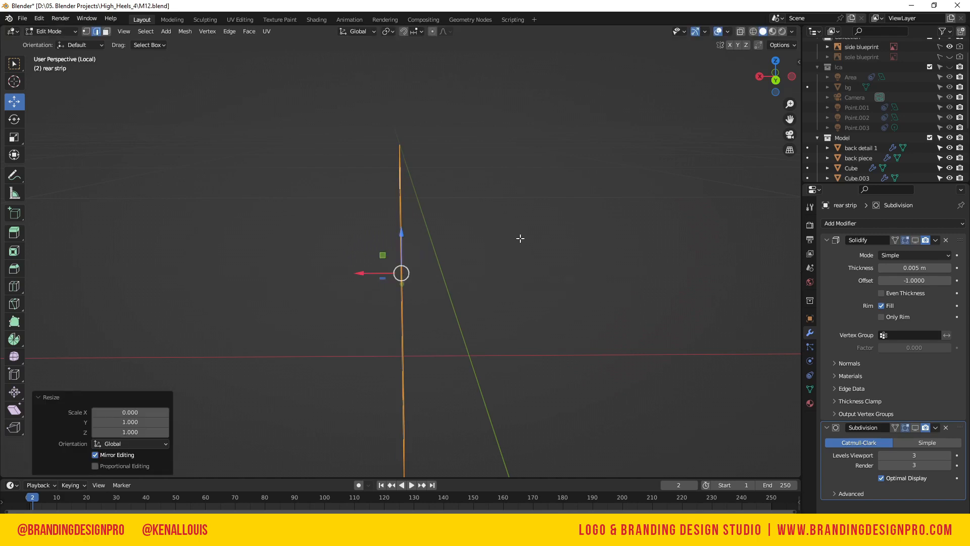
- Leave local view and check the flattened strip against the sole and heel from behind and from the side
{"action": "left_click_drag", "start_coordinate": [775, 81], "coordinate": [683, 107]}
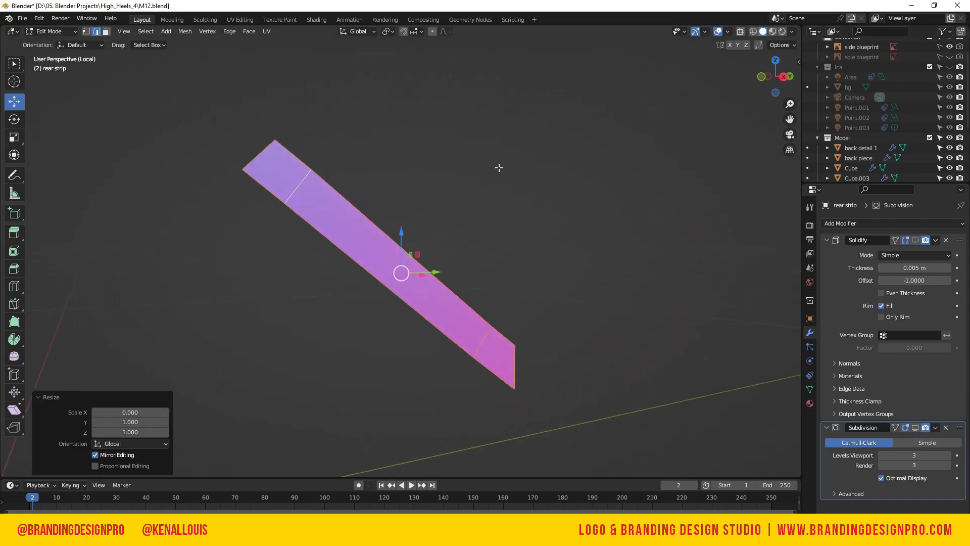
{"action": "key", "text": "ctrl+KP_1"}
{"action": "key", "text": "KP_Divide"}
{"action": "key", "text": "KP_3"}
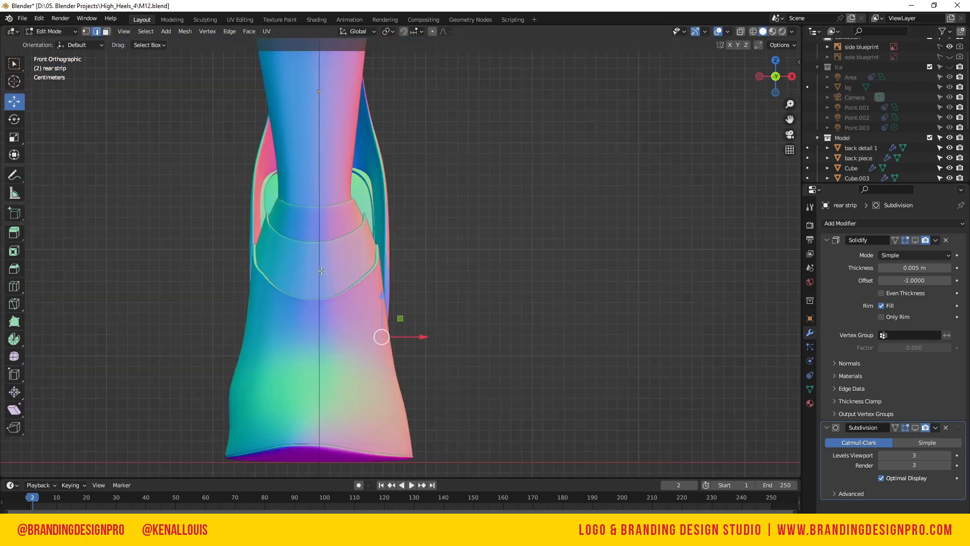
{"action": "left_click_drag", "start_coordinate": [762, 68], "coordinate": [742, 83]}
{"action": "left_click_drag", "start_coordinate": [775, 77], "coordinate": [765, 76]}
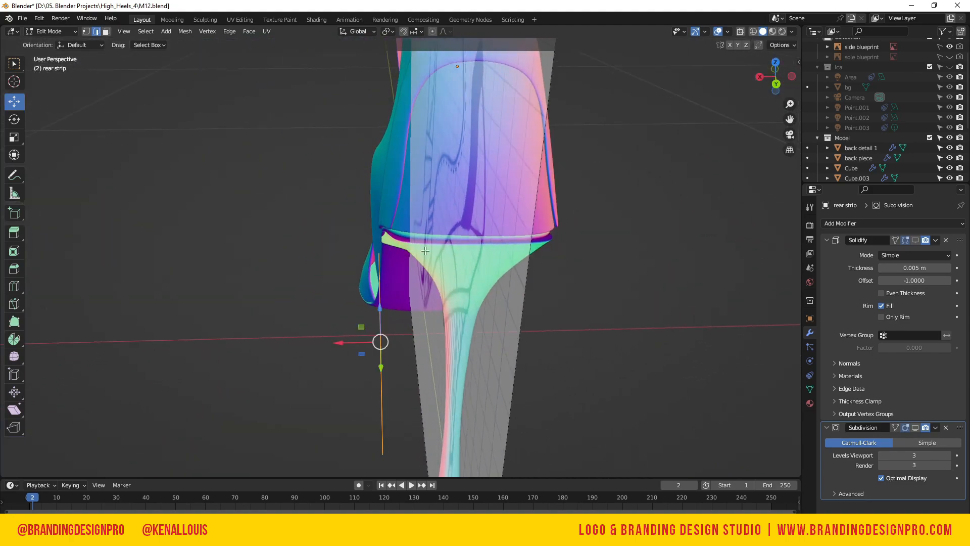
{"action": "left_click", "coordinate": [760, 77]}
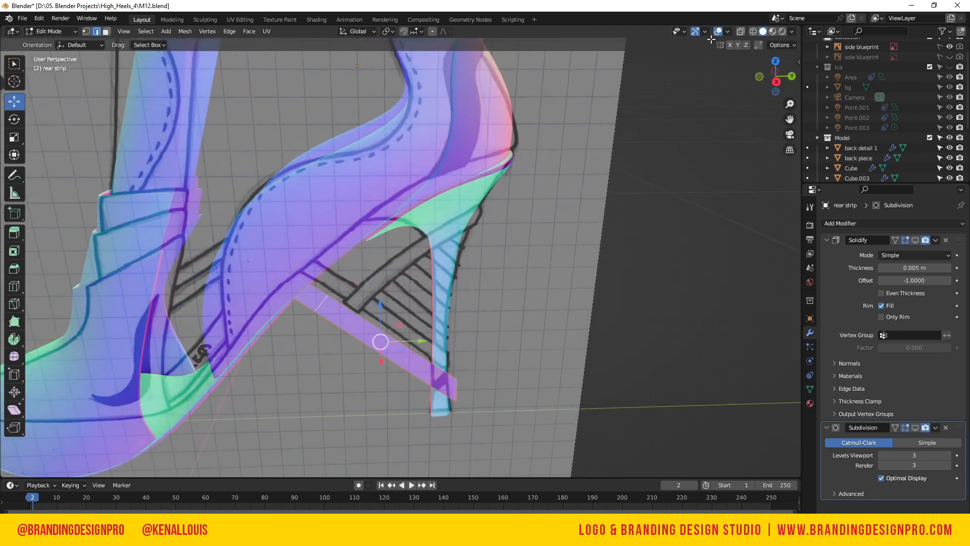
{"action": "key", "text": "KP_3"}
- Switch to Object Mode and set transforms to affect only origins
{"action": "left_click", "coordinate": [781, 45]}
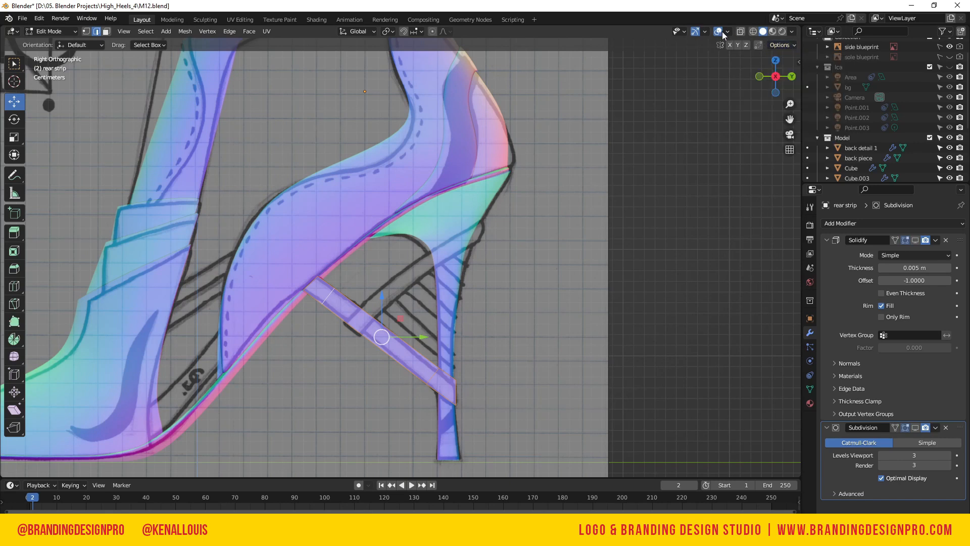
{"action": "left_click", "coordinate": [705, 32]}
{"action": "left_click", "coordinate": [788, 46]}
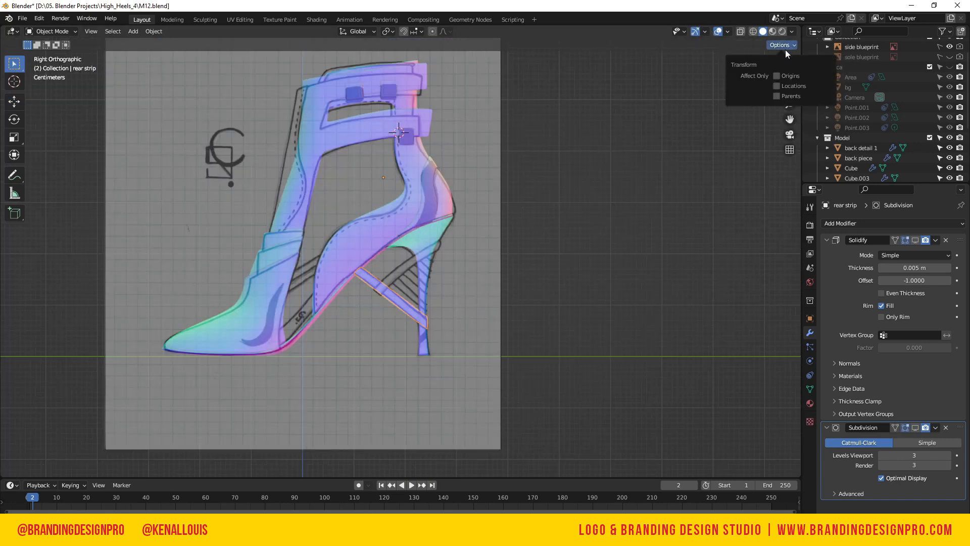
{"action": "left_click", "coordinate": [777, 76]}
{"action": "left_click", "coordinate": [777, 75]}
{"action": "left_click", "coordinate": [776, 76]}
{"action": "left_click_drag", "start_coordinate": [775, 84], "coordinate": [776, 76]}
{"action": "left_click", "coordinate": [776, 76]}
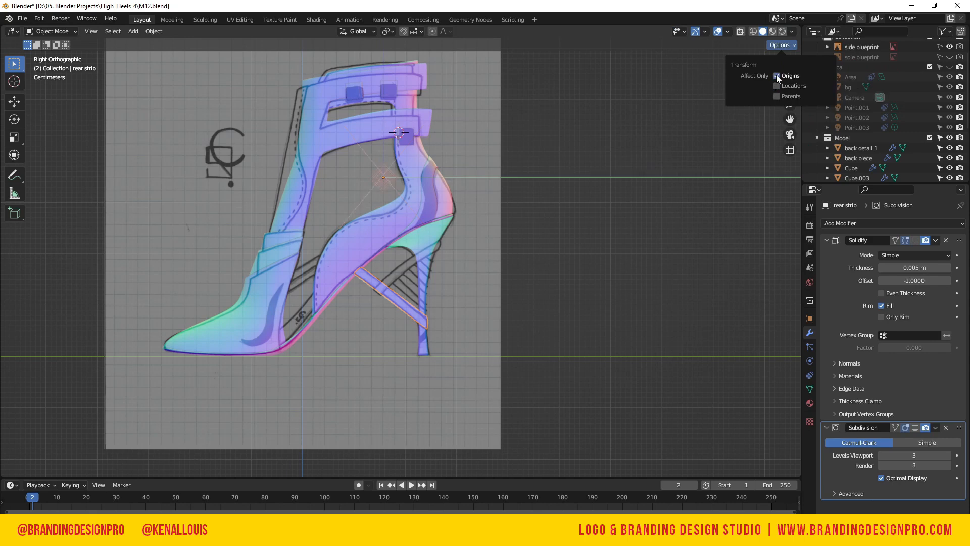
- Move the rear strip's origin to its upper end at the sole, then turn off origin-only transforms
{"action": "key", "text": "g"}
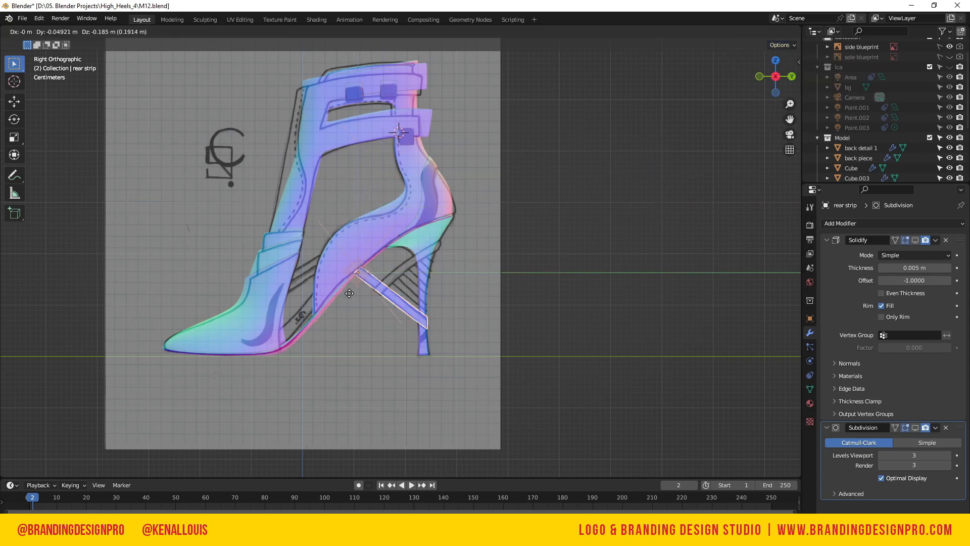
{"action": "left_click", "coordinate": [350, 294]}
{"action": "right_click", "coordinate": [554, 278]}
{"action": "scroll", "coordinate": [350, 302], "scroll_direction": "up", "scroll_amount": 4}
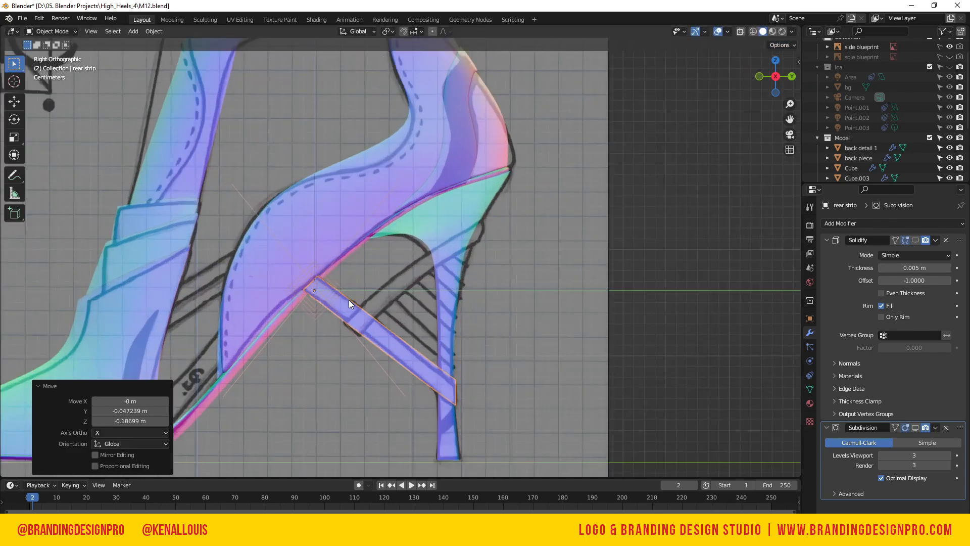
{"action": "key", "text": "g"}
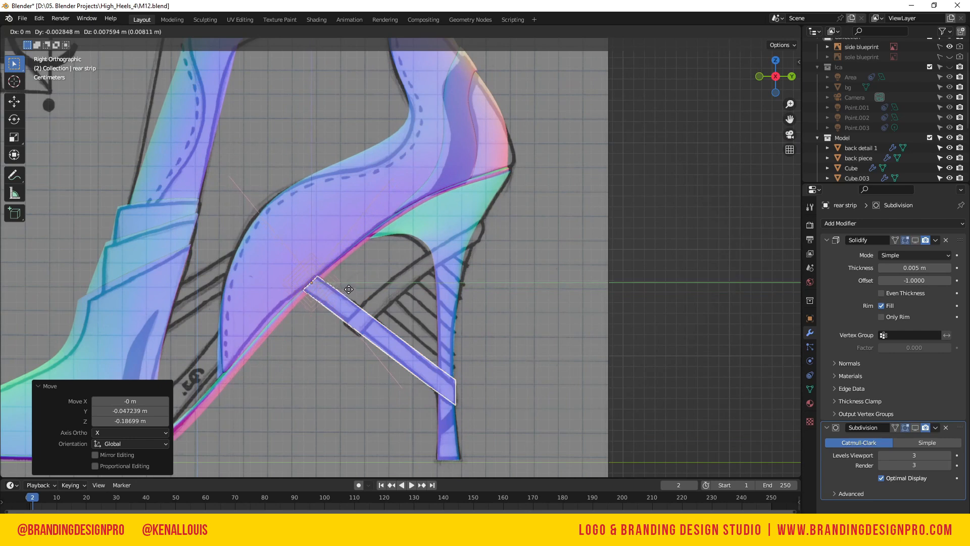
{"action": "left_click", "coordinate": [353, 293]}
{"action": "left_click", "coordinate": [791, 45]}
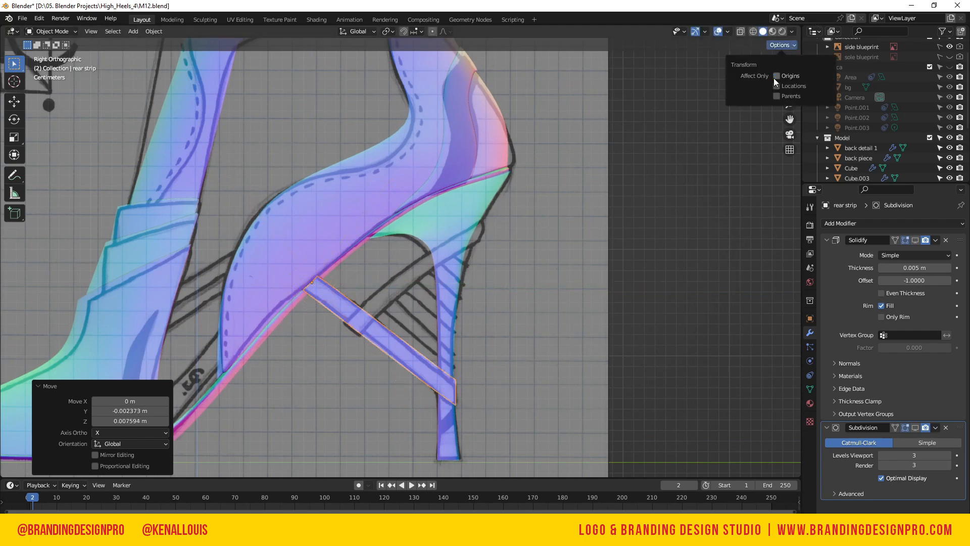
{"action": "left_click", "coordinate": [535, 273]}
- Rotate the rear strip around Z by about 16.6° and a further 7.07° to angle it toward the heel
{"action": "left_click_drag", "start_coordinate": [753, 74], "coordinate": [432, 281]}
{"action": "key", "text": "z"}
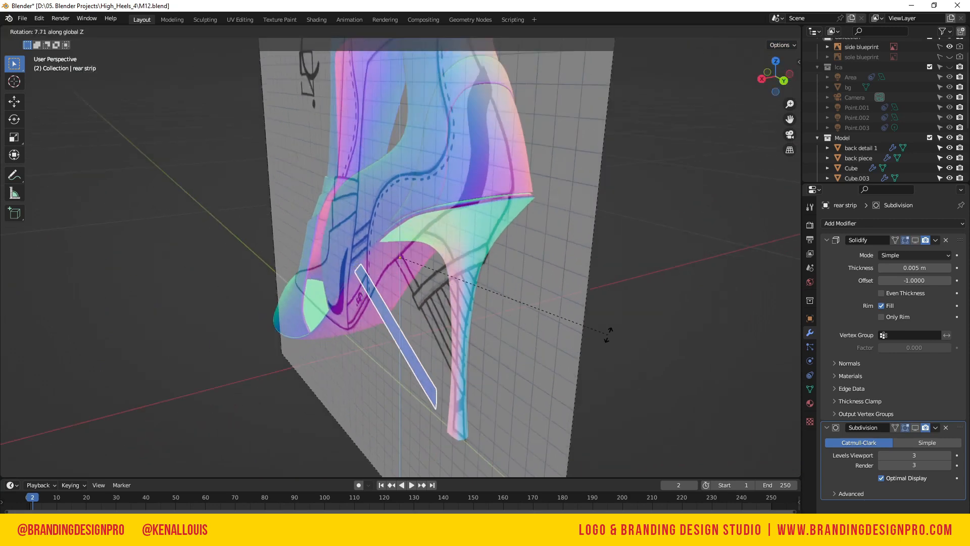
{"action": "left_click", "coordinate": [633, 305]}
{"action": "left_click_drag", "start_coordinate": [783, 60], "coordinate": [773, 80]}
{"action": "key", "text": "r"}
{"action": "key", "text": "z"}
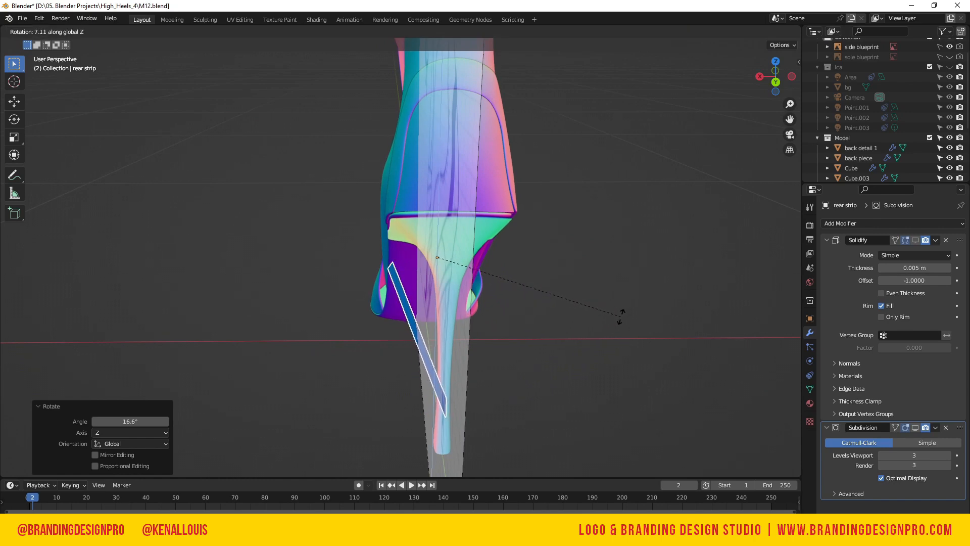
{"action": "left_click", "coordinate": [620, 320]}
- In the side view, move the rotated strip back along Y and up so it spans the sole and the heel
{"action": "key", "text": "KP_3"}
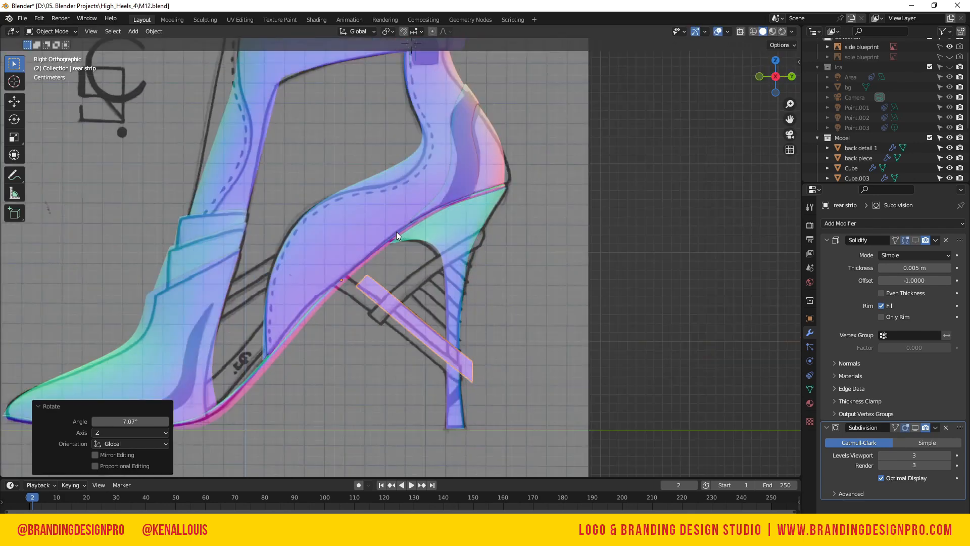
{"action": "key", "text": "g"}
{"action": "left_click", "coordinate": [451, 378]}
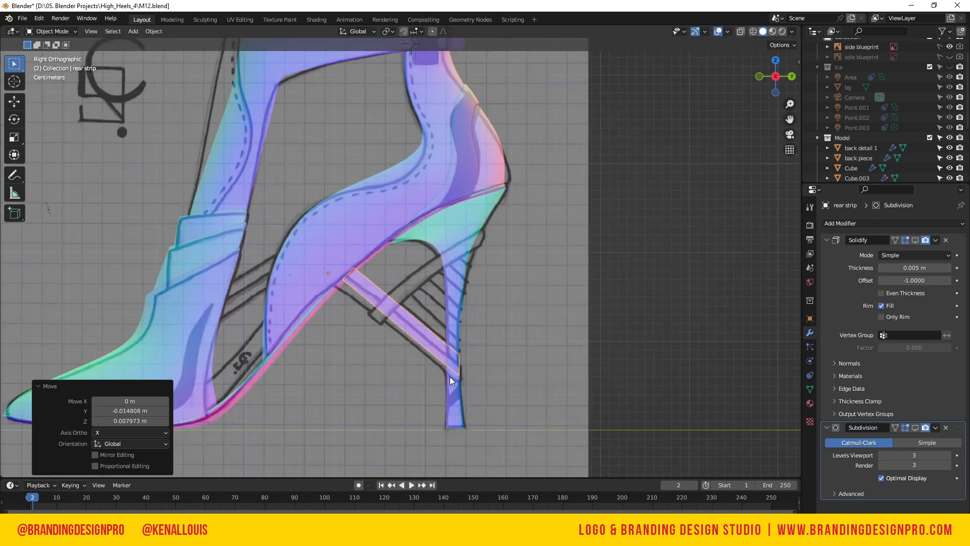
{"action": "key", "text": "g"}
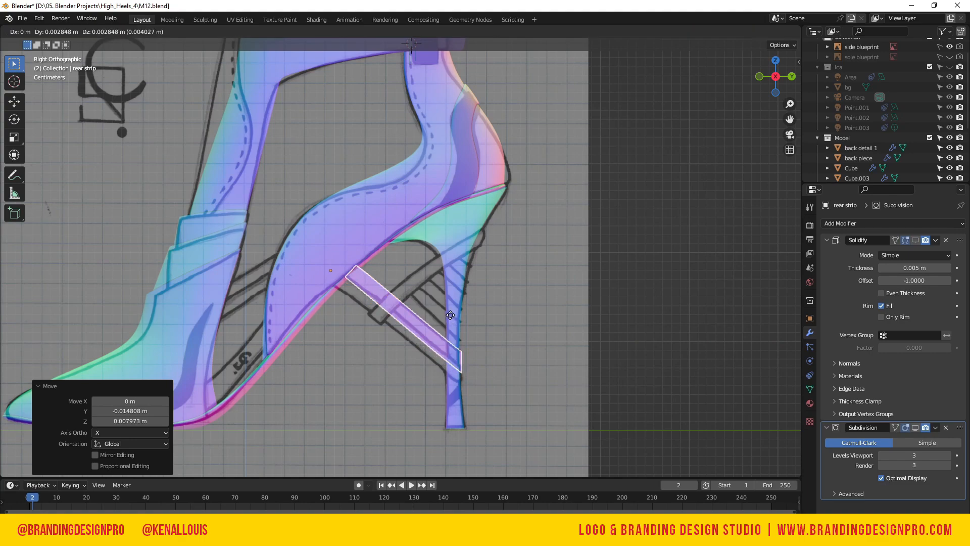
{"action": "left_click", "coordinate": [450, 317]}
- Rotate the rear strip about -1.7° around Z to adjust its angle at the heel
{"action": "left_click_drag", "start_coordinate": [776, 83], "coordinate": [748, 84]}
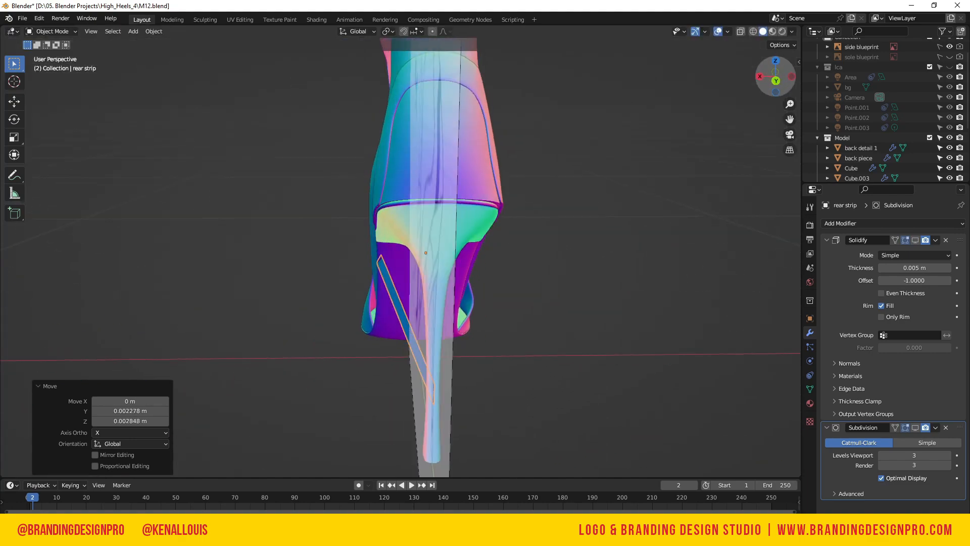
{"action": "key", "text": "r"}
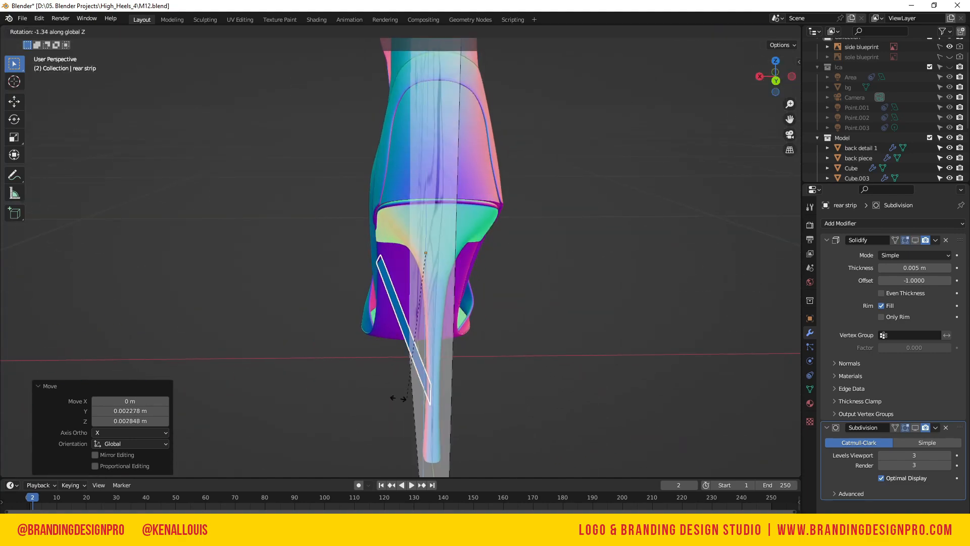
{"action": "left_click", "coordinate": [510, 386]}
- Move the rear strip about 0.0096 m along X and check its distance from the heel from behind
{"action": "key", "text": "KP_3"}
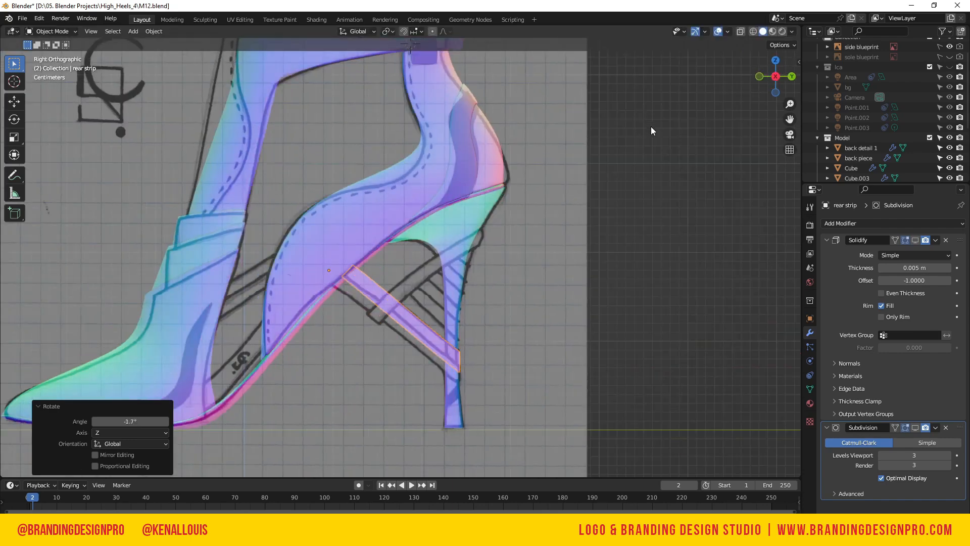
{"action": "left_click", "coordinate": [354, 281]}
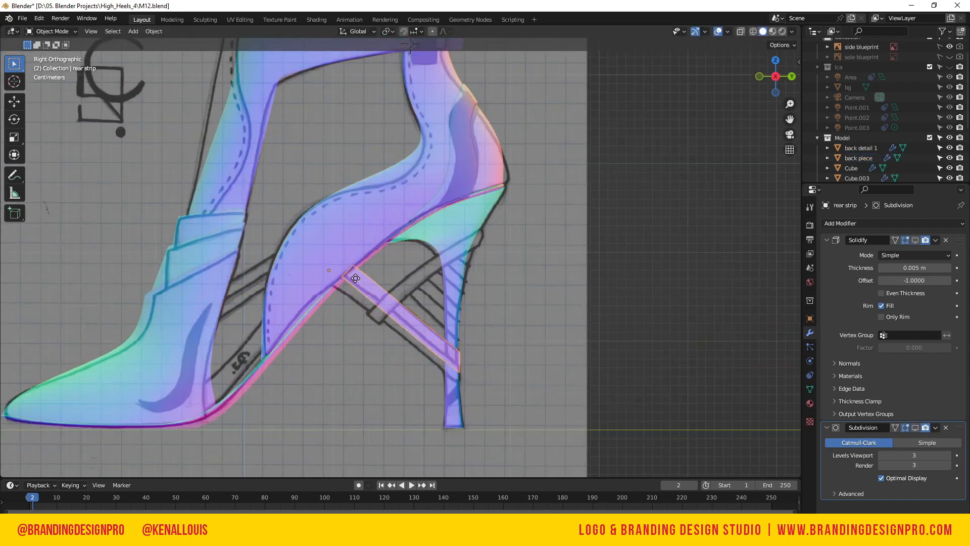
{"action": "key", "text": "g"}
{"action": "key", "text": "x"}
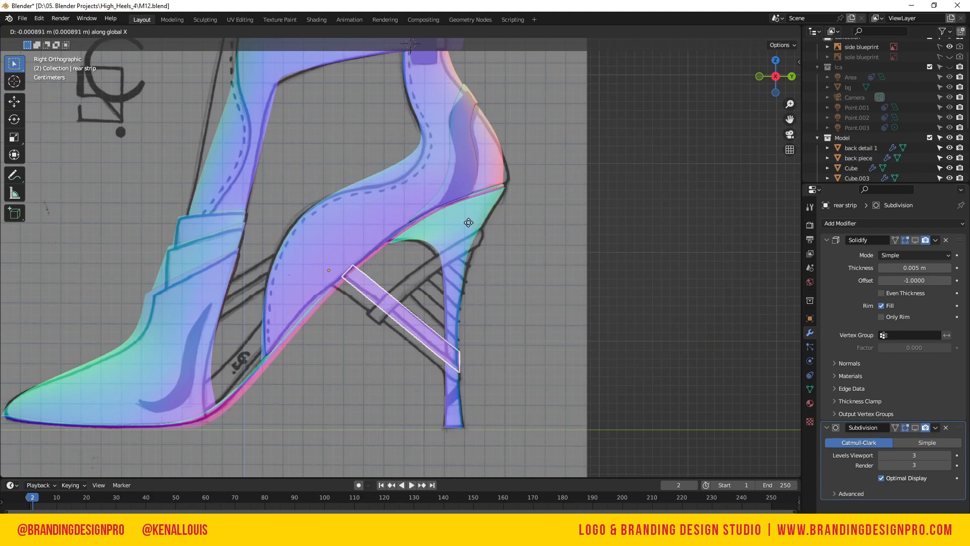
{"action": "left_click", "coordinate": [241, 277]}
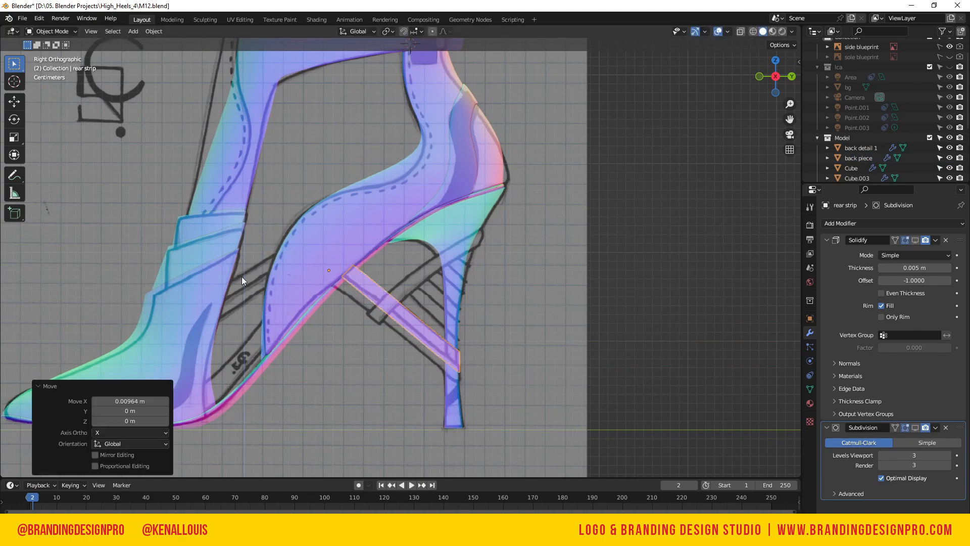
{"action": "left_click_drag", "start_coordinate": [775, 75], "coordinate": [525, 289]}
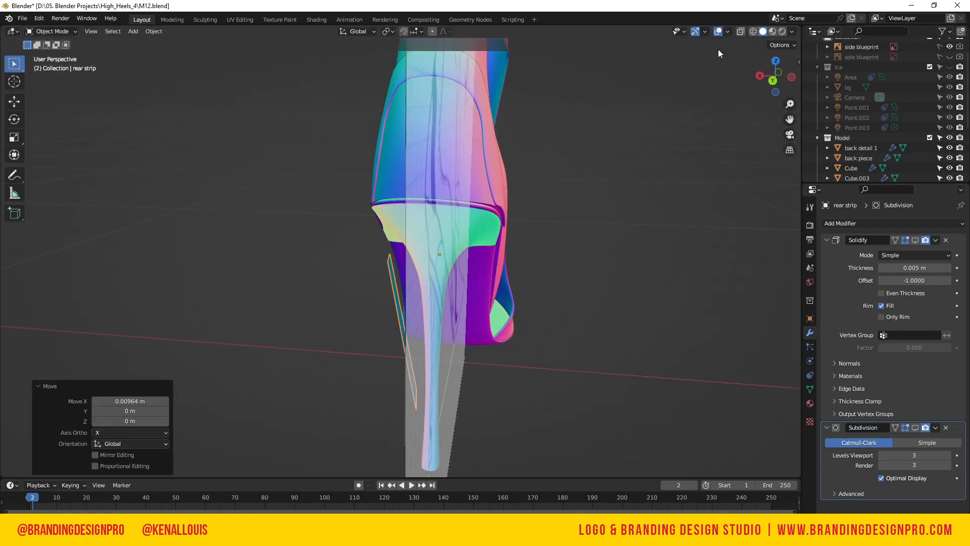
- Rotate the rear strip 3.09° around the global Z axis and check its fit from the side
{"action": "key", "text": "r"}
{"action": "key", "text": "z"}
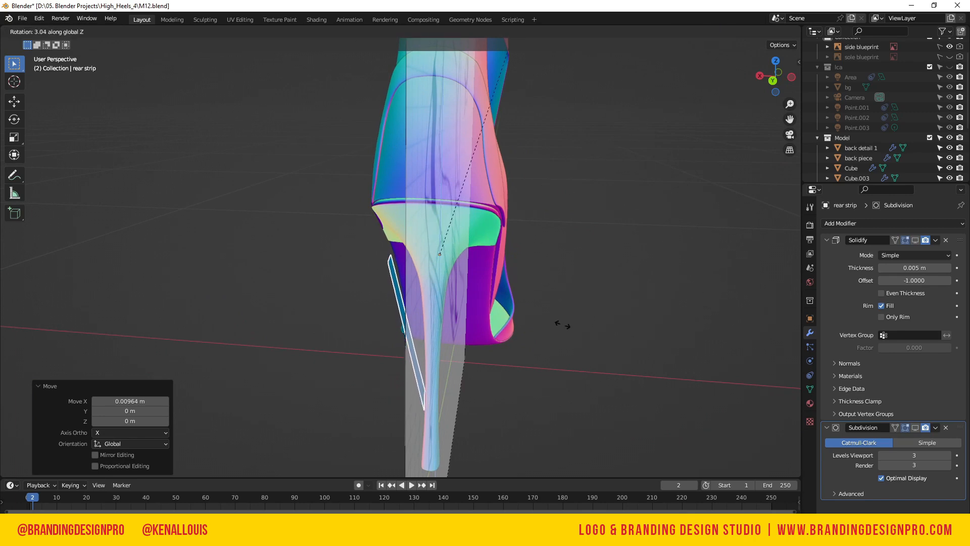
{"action": "left_click", "coordinate": [498, 378]}
{"action": "key", "text": "KP_3"}
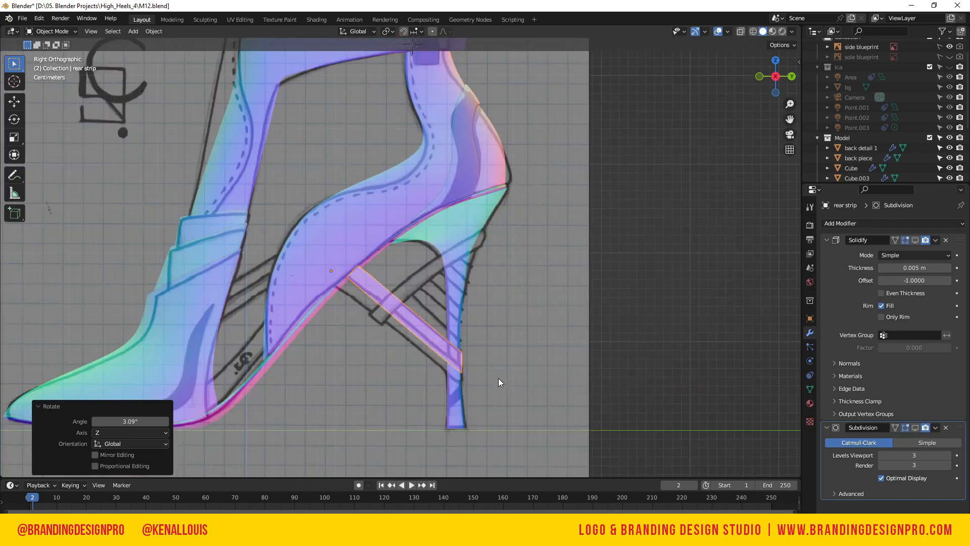
- Rotate the rear strip slightly around the global X axis from an oblique view
{"action": "left_click", "coordinate": [354, 280]}
{"action": "left_click", "coordinate": [355, 283]}
{"action": "middle_click_drag", "start_coordinate": [355, 283], "coordinate": [633, 274]}
{"action": "key", "text": "r"}
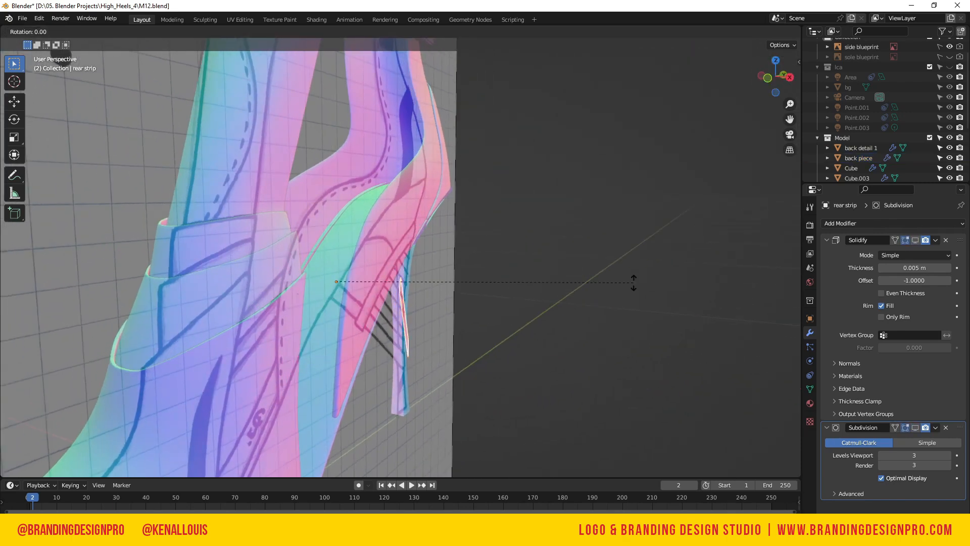
{"action": "key", "text": "x"}
{"action": "left_click", "coordinate": [617, 304]}
- Rotate the rear strip slightly around its local Y axis and open its mesh for editing
{"action": "left_click_drag", "start_coordinate": [775, 77], "coordinate": [748, 89]}
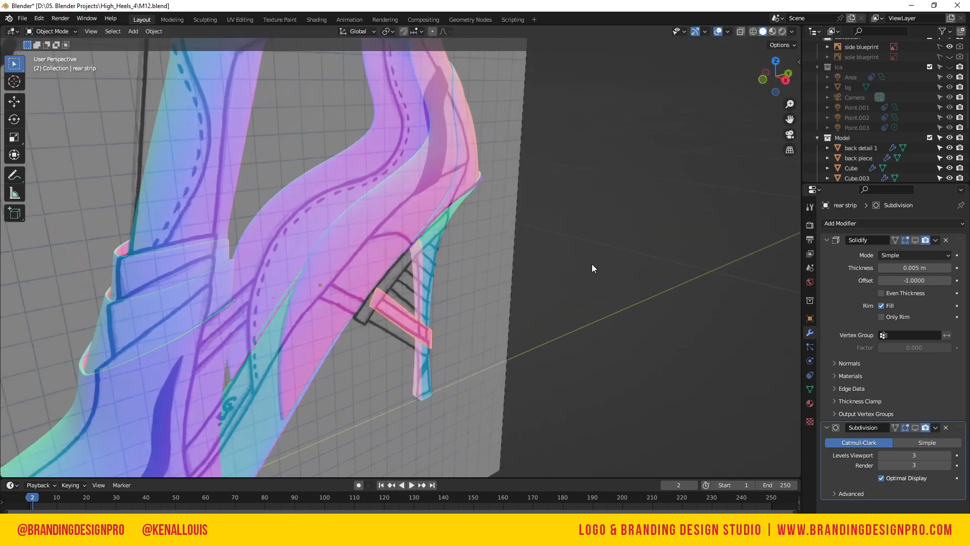
{"action": "key", "text": "r"}
{"action": "key", "text": "y"}
{"action": "key", "text": "y"}
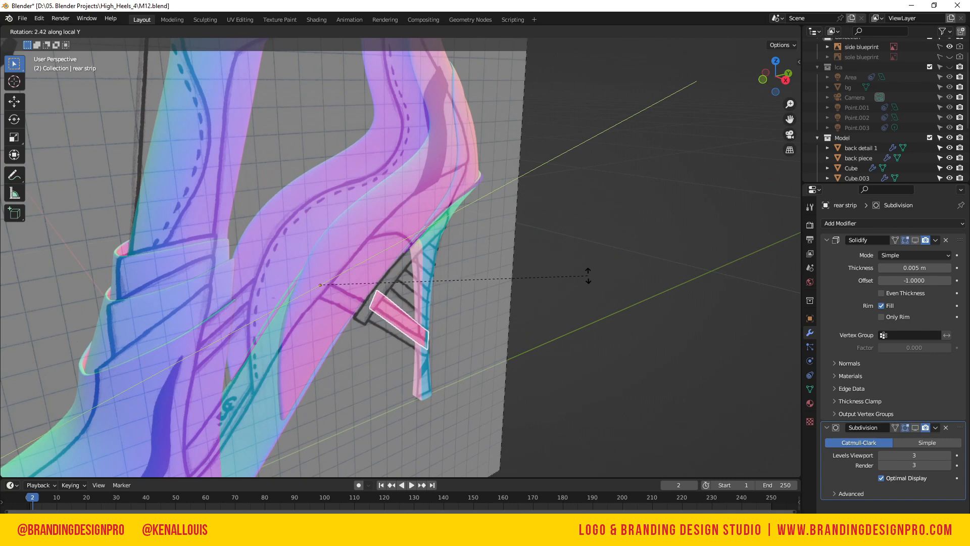
{"action": "left_click", "coordinate": [598, 271]}
{"action": "left_click_drag", "start_coordinate": [773, 76], "coordinate": [768, 81]}
{"action": "key", "text": "Tab"}
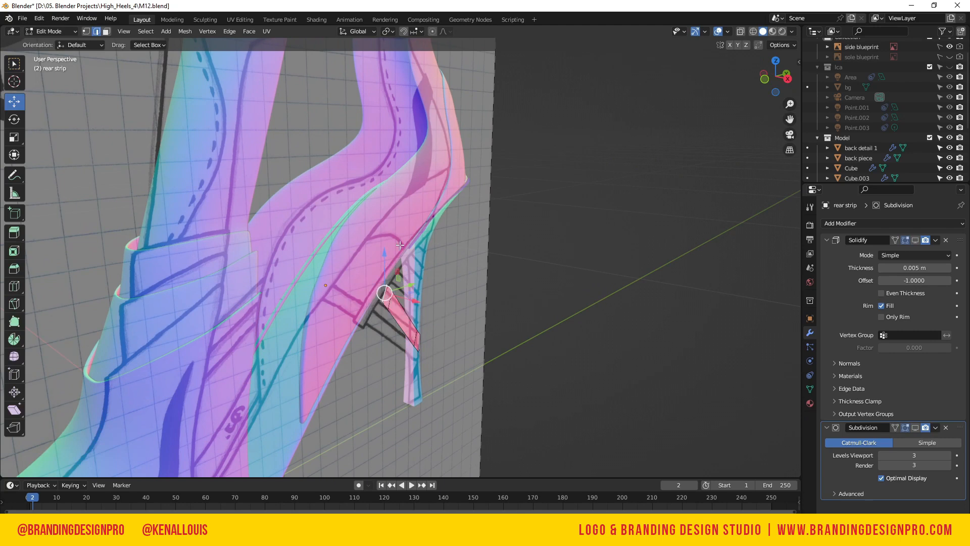
- Try moving the strip's upper end about -0.0053 m along X and rotating it -17.6° around Z with proportional editing
{"action": "key", "text": "g"}
{"action": "scroll", "coordinate": [396, 299], "scroll_direction": "down", "scroll_amount": 3}
{"action": "key", "text": "x"}
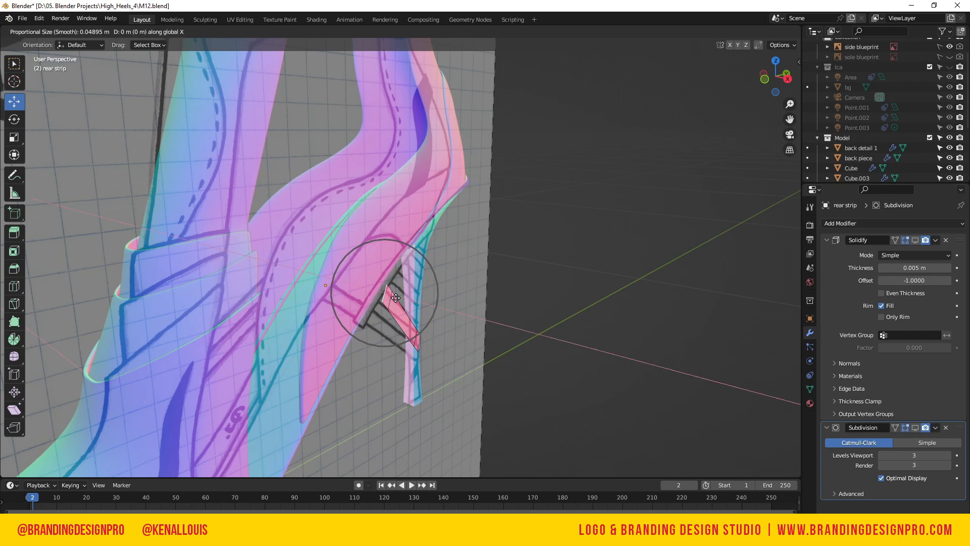
{"action": "left_click", "coordinate": [349, 306]}
{"action": "key", "text": "r"}
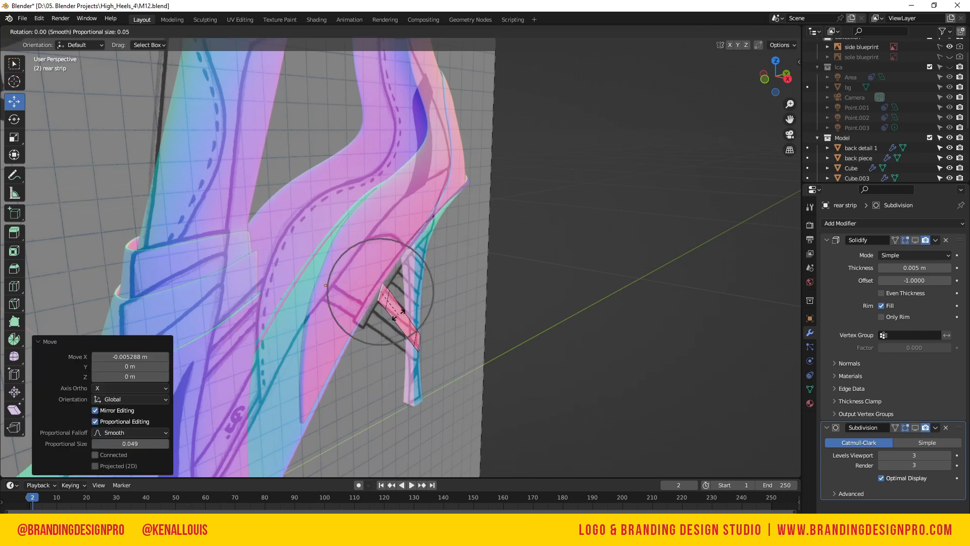
{"action": "key", "text": "z"}
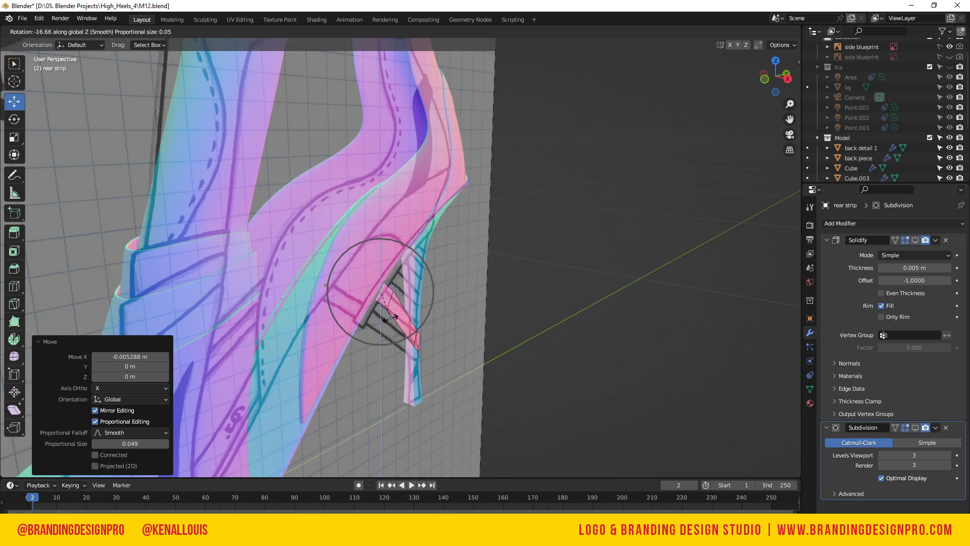
{"action": "left_click", "coordinate": [390, 318]}
- Try shifting the upper end another -0.0031 m along X, and undo the three proportional edits
{"action": "key", "text": "g"}
{"action": "key", "text": "x"}
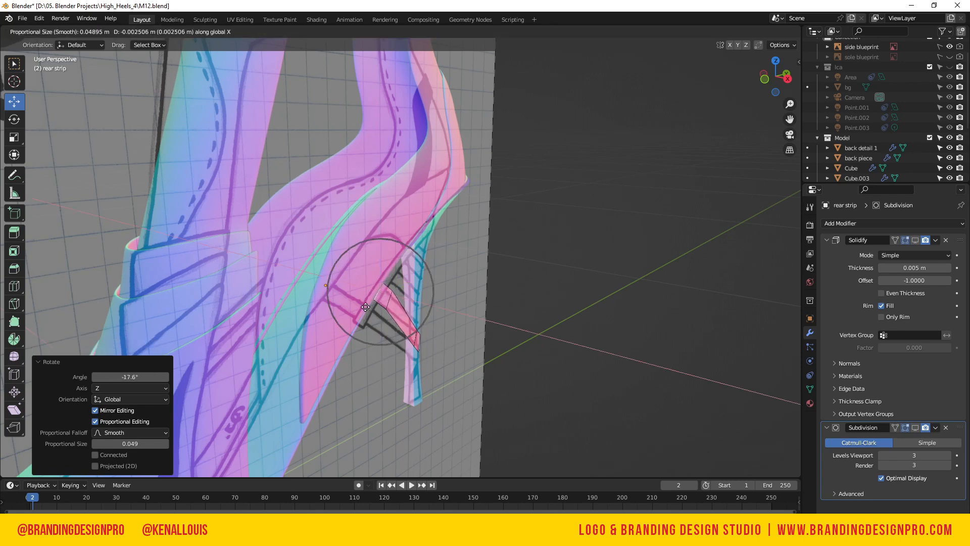
{"action": "left_click", "coordinate": [367, 307]}
{"action": "left_click_drag", "start_coordinate": [775, 76], "coordinate": [608, 76]}
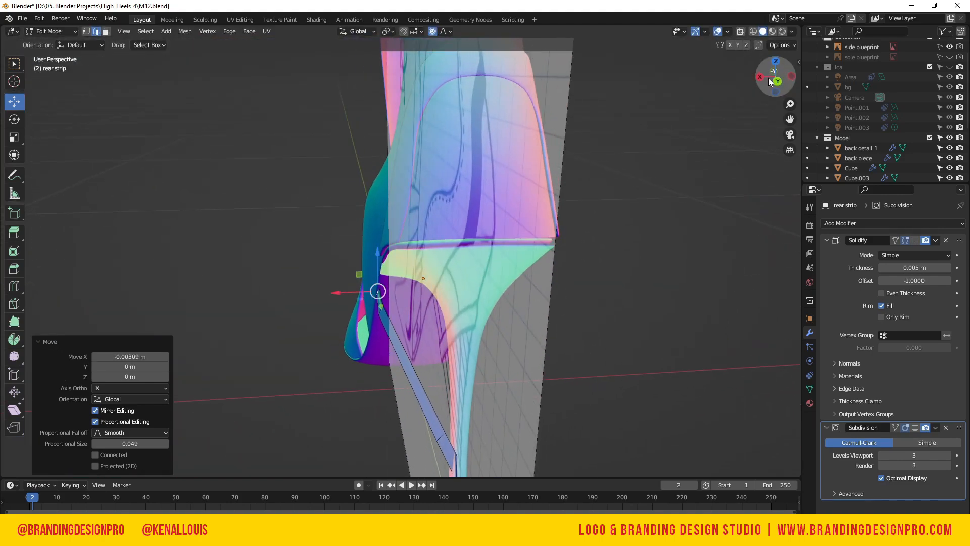
{"action": "key", "text": "ctrl+z"}
{"action": "key", "text": "ctrl+z"}
{"action": "key", "text": "ctrl+z"}
- With proportional editing off, shift the two edges at the strip's heel end slightly along X from behind
{"action": "mouse_move", "coordinate": [778, 84]}
{"action": "left_mouse_down"}
{"action": "mouse_move", "coordinate": [752, 82]}
{"action": "mouse_move", "coordinate": [769, 64]}
{"action": "mouse_move", "coordinate": [757, 65]}
{"action": "mouse_move", "coordinate": [858, 76]}
{"action": "mouse_move", "coordinate": [773, 73]}
{"action": "left_mouse_up"}
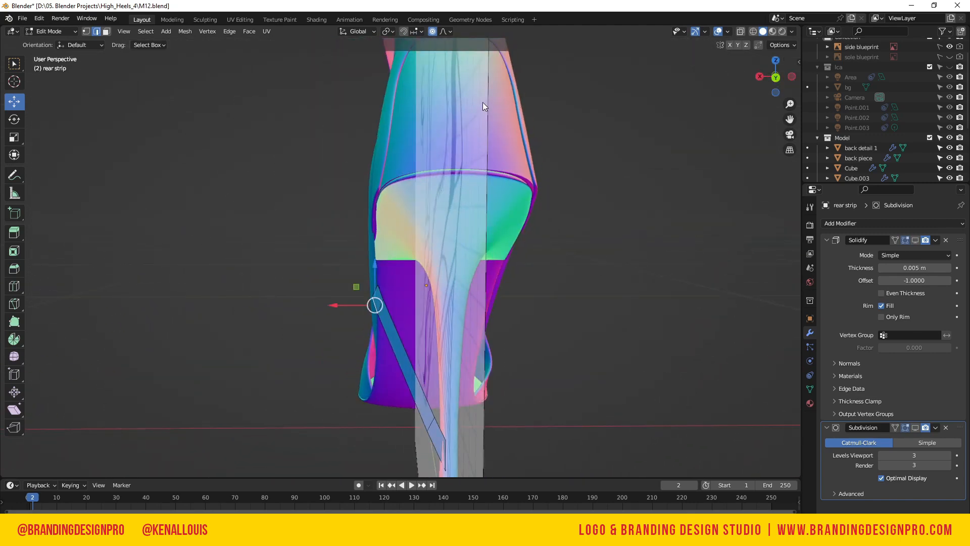
{"action": "left_click", "coordinate": [444, 449]}
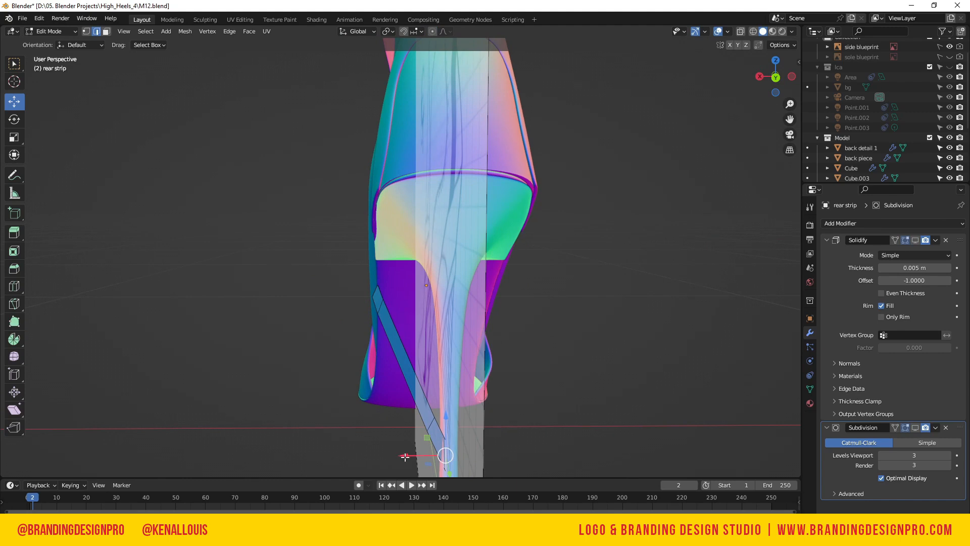
{"action": "left_click", "coordinate": [433, 426], "text": "shift"}
{"action": "left_click_drag", "start_coordinate": [399, 442], "coordinate": [397, 442]}
- Nudge the edge at the strip's upper end along X and rotate it slightly in the current view
{"action": "left_click_drag", "start_coordinate": [765, 71], "coordinate": [937, 73]}
{"action": "left_click", "coordinate": [376, 373]}
{"action": "middle_click_drag", "start_coordinate": [368, 373], "coordinate": [399, 362]}
{"action": "left_click_drag", "start_coordinate": [403, 382], "coordinate": [402, 382]}
{"action": "key", "text": "r"}
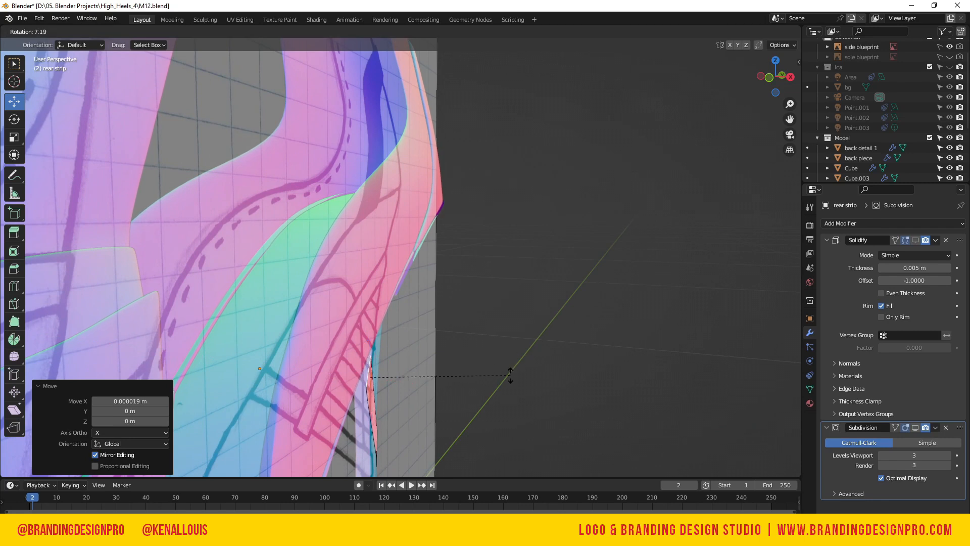
{"action": "left_click", "coordinate": [519, 373]}
- Move the lower vertex of the strip's upper end about -0.0046 m along X toward the sole
{"action": "left_click", "coordinate": [367, 385]}
{"action": "key", "text": "q"}
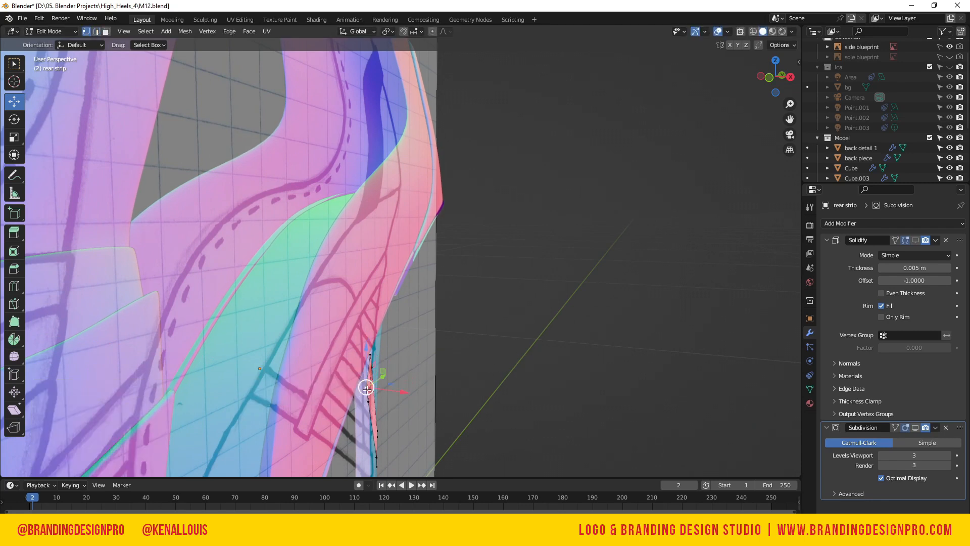
{"action": "left_click_drag", "start_coordinate": [396, 402], "coordinate": [391, 400]}
- Rotate the crosswise edge near the strip's heel end by -7.07° in the rear view
{"action": "left_click_drag", "start_coordinate": [766, 81], "coordinate": [597, 81]}
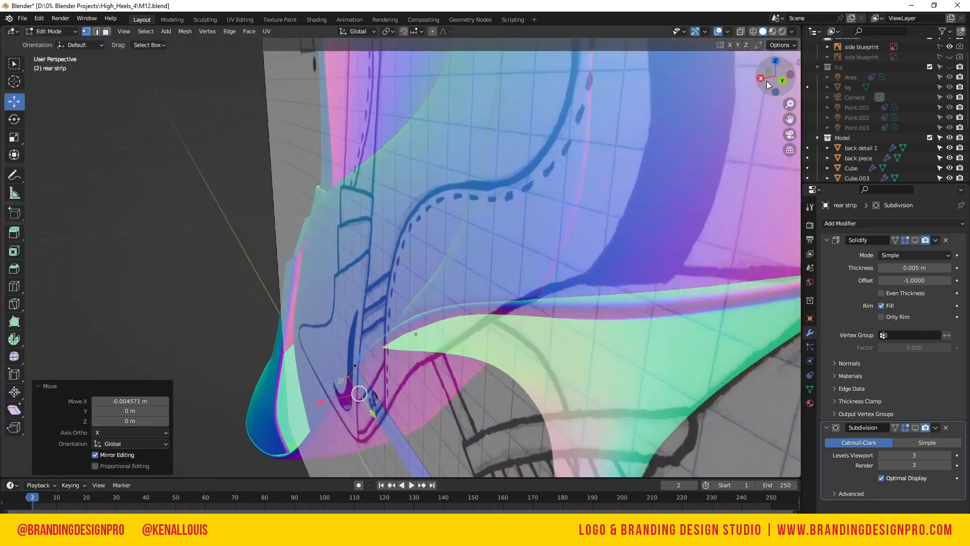
{"action": "scroll", "coordinate": [552, 167], "scroll_direction": "down", "scroll_amount": 7}
{"action": "left_click_drag", "start_coordinate": [766, 81], "coordinate": [712, 55]}
{"action": "left_click", "coordinate": [392, 351]}
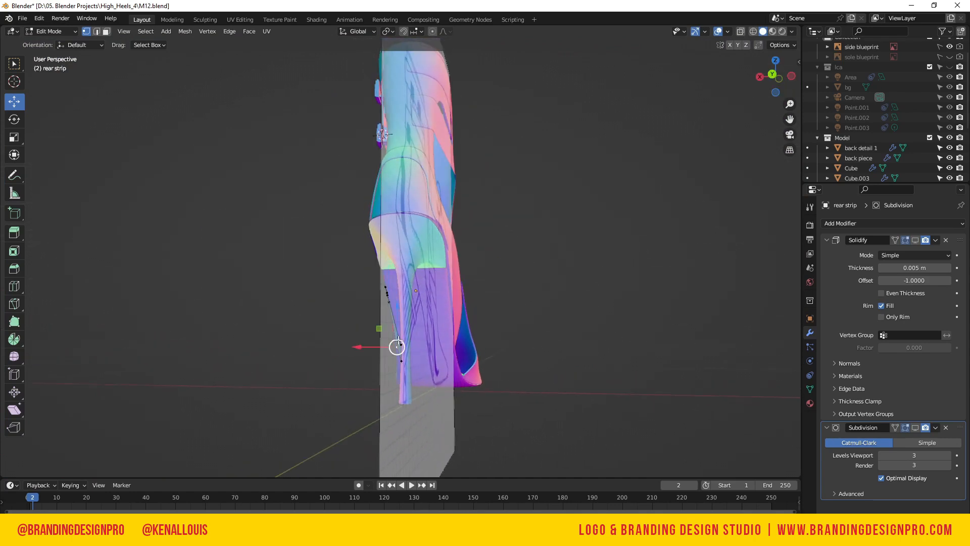
{"action": "left_click_drag", "start_coordinate": [773, 76], "coordinate": [554, 303]}
{"action": "scroll", "coordinate": [510, 305], "scroll_direction": "up", "scroll_amount": 4}
{"action": "key", "text": "KP_Decimal"}
{"action": "scroll", "coordinate": [505, 214], "scroll_direction": "down", "scroll_amount": 4}
{"action": "left_click_drag", "start_coordinate": [770, 76], "coordinate": [686, 82]}
{"action": "key", "text": "r"}
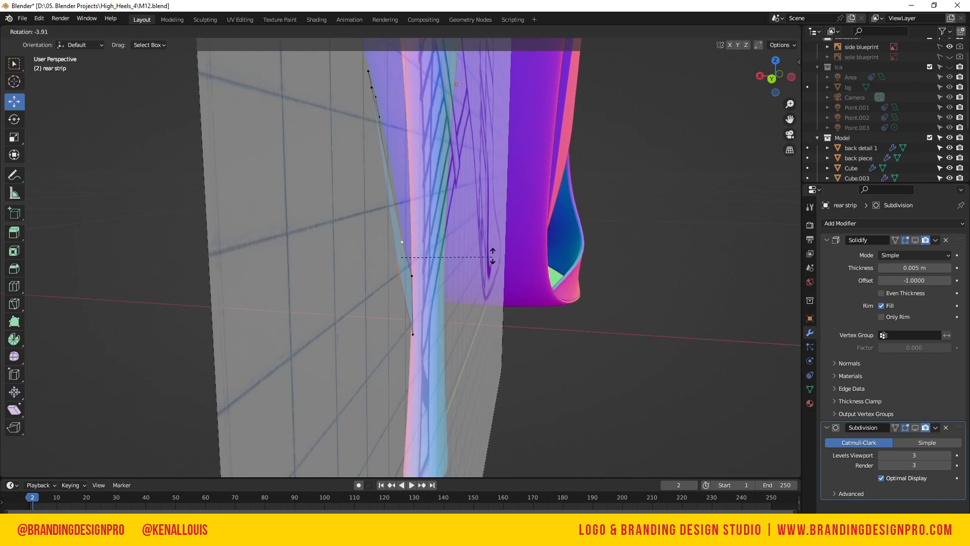
{"action": "left_click", "coordinate": [492, 251]}
- Select the strip's upper end edge in the side view and hide the side blueprint
{"action": "left_click_drag", "start_coordinate": [776, 76], "coordinate": [677, 80]}
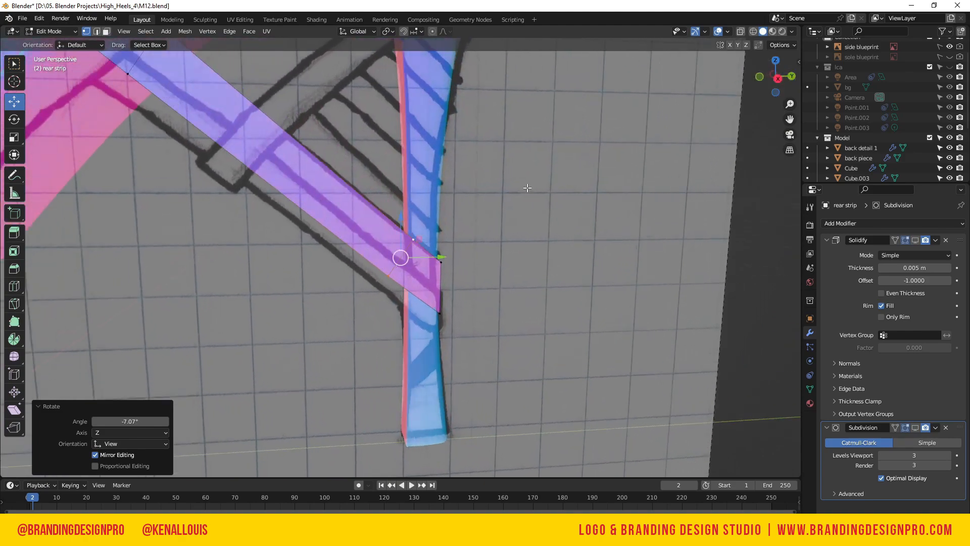
{"action": "scroll", "coordinate": [440, 204], "scroll_direction": "down", "scroll_amount": 4}
{"action": "key", "text": "KP_3"}
{"action": "key", "text": "a"}
{"action": "scroll", "coordinate": [404, 260], "scroll_direction": "up", "scroll_amount": 4}
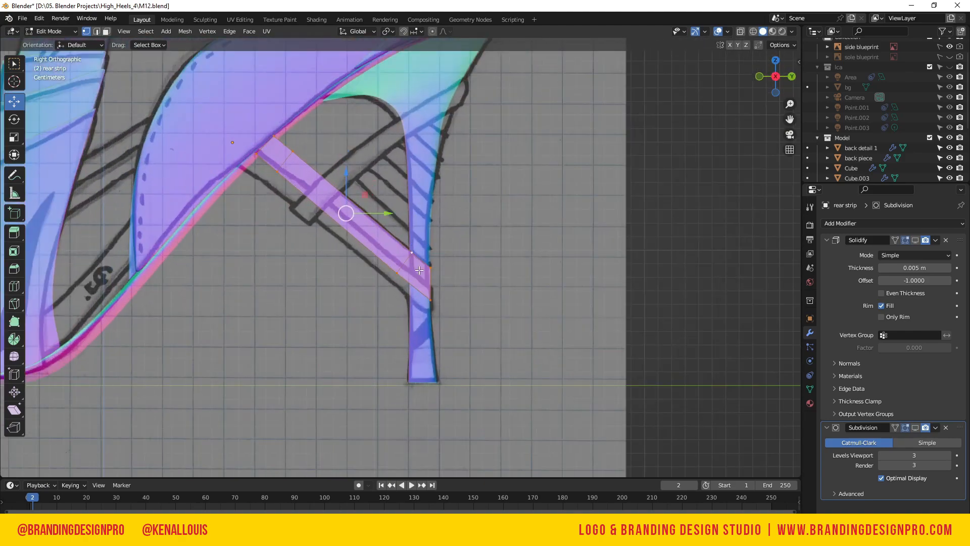
{"action": "left_click", "coordinate": [210, 92]}
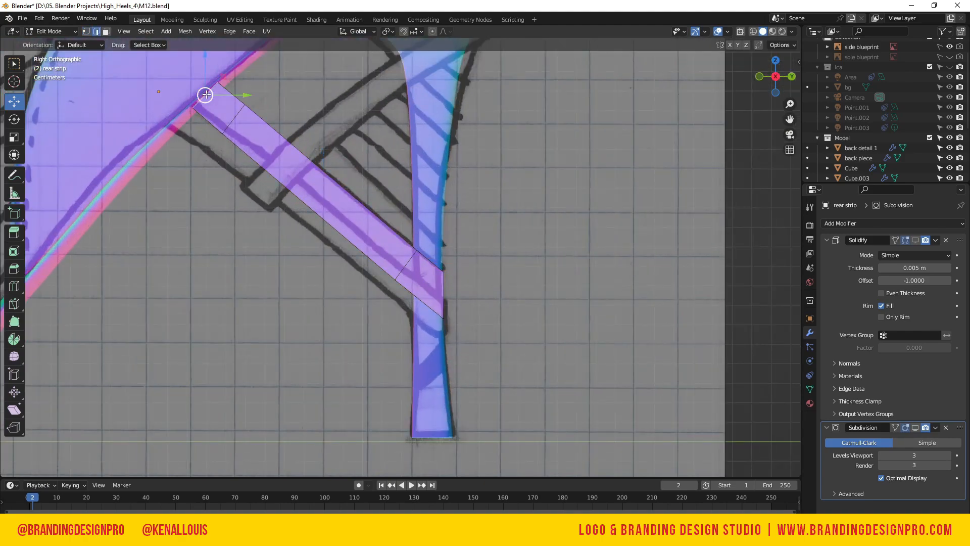
{"action": "left_click_drag", "start_coordinate": [796, 90], "coordinate": [83, 120]}
{"action": "middle_click_drag", "start_coordinate": [132, 146], "coordinate": [143, 156]}
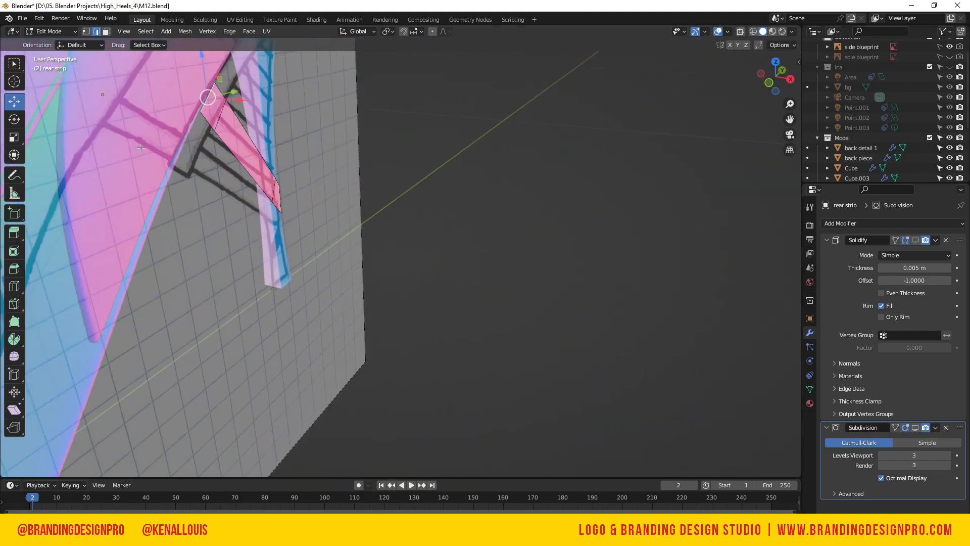
{"action": "key", "text": "KP_Decimal"}
{"action": "scroll", "coordinate": [401, 258], "scroll_direction": "down", "scroll_amount": 4}
{"action": "left_click_drag", "start_coordinate": [779, 86], "coordinate": [756, 59]}
{"action": "scroll", "coordinate": [938, 108], "scroll_direction": "up", "scroll_amount": 2}
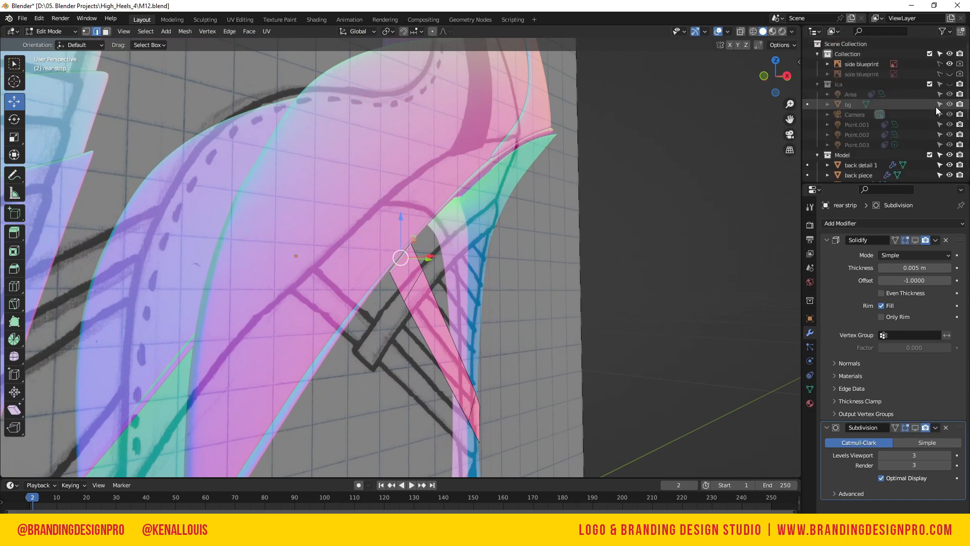
{"action": "left_click", "coordinate": [950, 63]}
- Move the strip's upper end edge about -0.0105 m along X and raise it about 0.0021 m along Z
{"action": "key", "text": "g"}
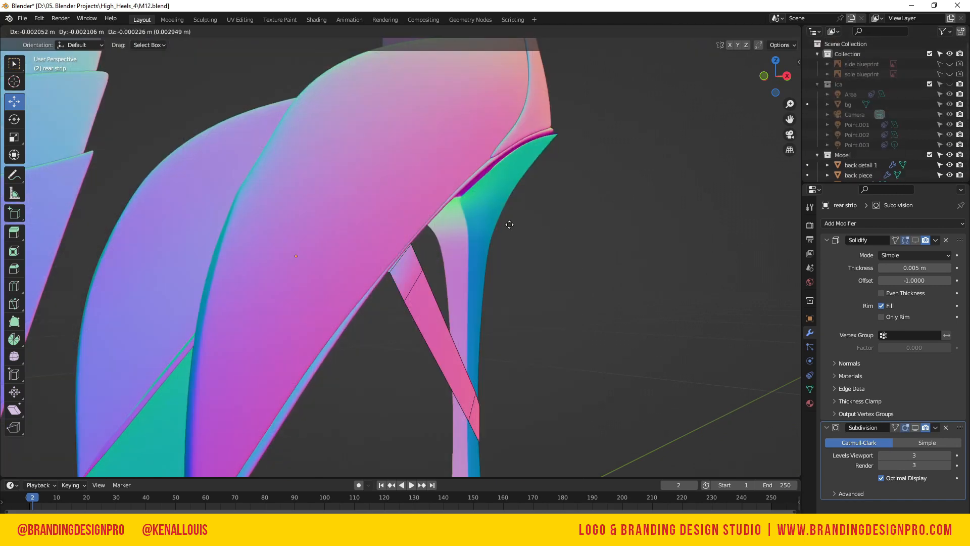
{"action": "key", "text": "x"}
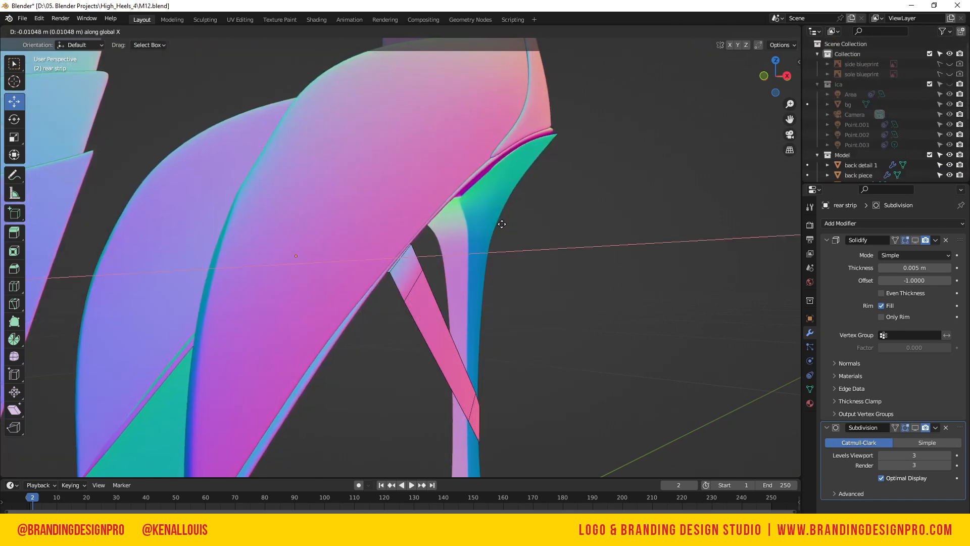
{"action": "left_click", "coordinate": [502, 223]}
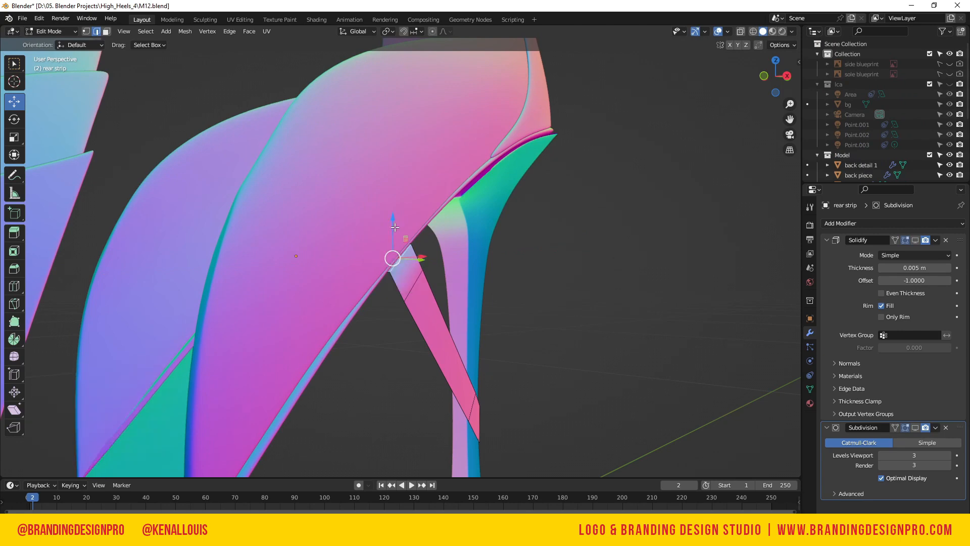
{"action": "left_click_drag", "start_coordinate": [395, 221], "coordinate": [397, 212]}
{"action": "left_click_drag", "start_coordinate": [775, 77], "coordinate": [614, 77]}
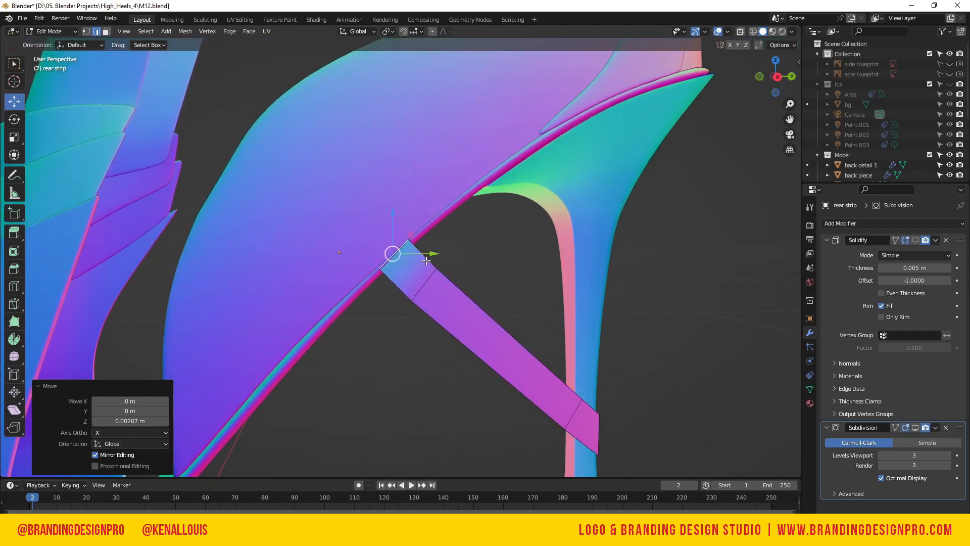
- Rotate the upper end edge slightly around X, nudge it along Y and lower it about 0.0011 m
{"action": "key", "text": "r"}
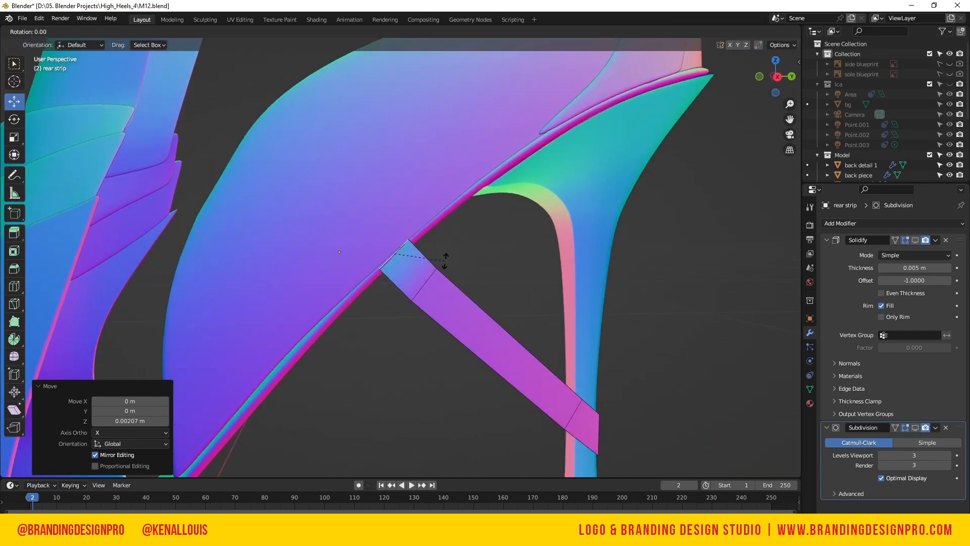
{"action": "key", "text": "x"}
{"action": "left_click", "coordinate": [443, 261]}
{"action": "key", "text": "g"}
{"action": "key", "text": "y"}
{"action": "left_click_drag", "start_coordinate": [432, 253], "coordinate": [431, 253]}
{"action": "left_click_drag", "start_coordinate": [389, 214], "coordinate": [389, 217]}
- Nudge the upper end edge freely against the sole and move it about 0.003 m along X
{"action": "key", "text": "g"}
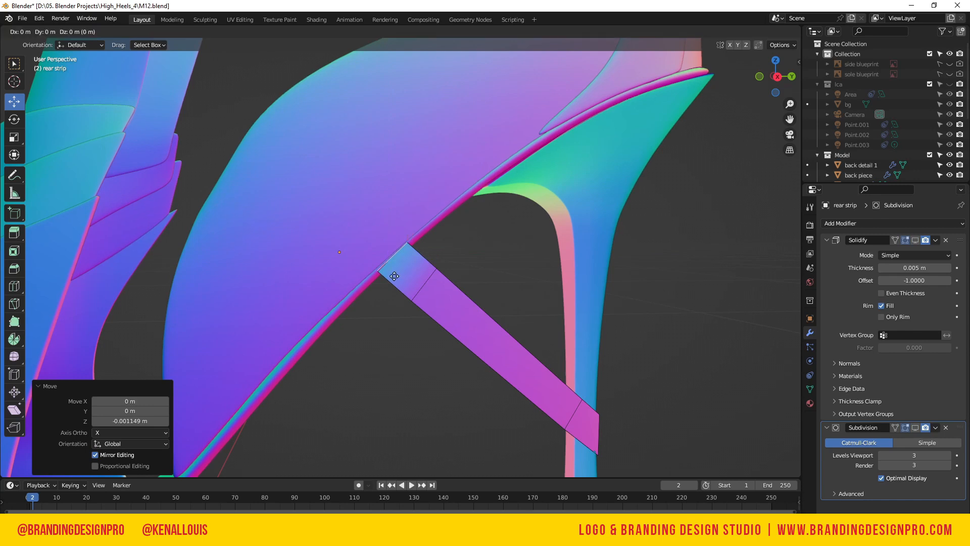
{"action": "left_click", "coordinate": [393, 276]}
{"action": "key", "text": "g"}
{"action": "key", "text": "x"}
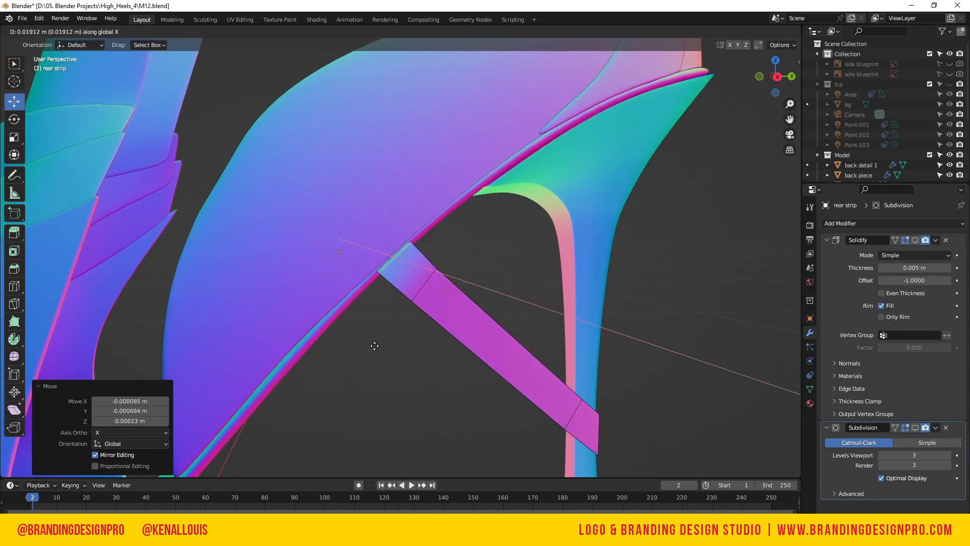
{"action": "left_click", "coordinate": [373, 319]}
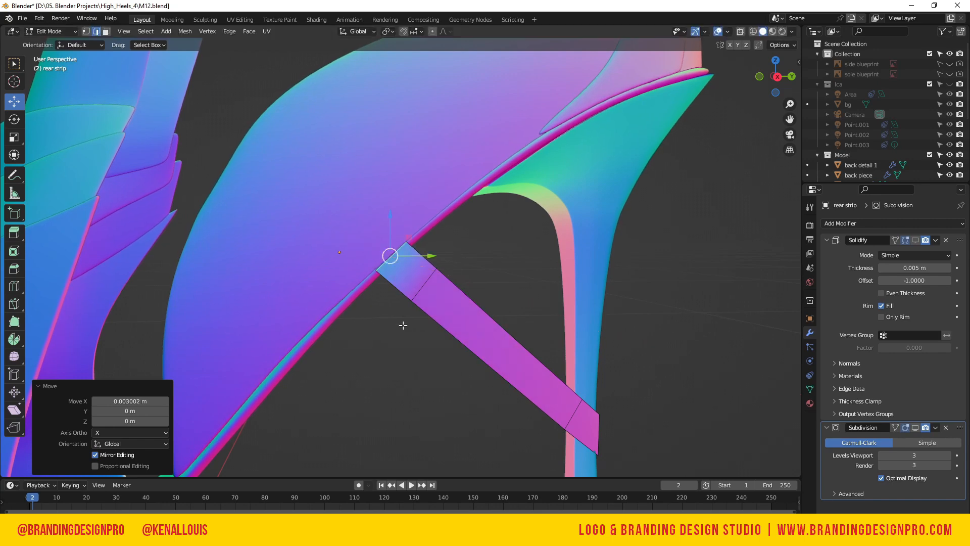
- Move the edge at the strip's heel end about 0.0024 m along X
{"action": "scroll", "coordinate": [374, 319], "scroll_direction": "down", "scroll_amount": 1}
{"action": "left_click", "coordinate": [571, 411]}
{"action": "key", "text": "g"}
{"action": "key", "text": "x"}
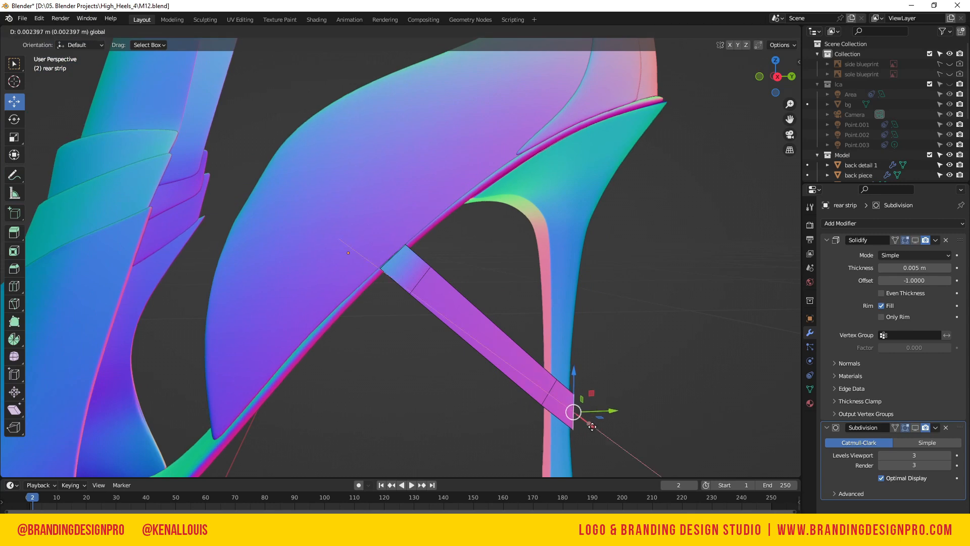
{"action": "left_click", "coordinate": [592, 426]}
- Move the crosswise edge just below the strip's upper end about 0.002 m along X
{"action": "mouse_move", "coordinate": [775, 75]}
{"action": "left_mouse_down"}
{"action": "mouse_move", "coordinate": [713, 78]}
{"action": "mouse_move", "coordinate": [788, 70]}
{"action": "mouse_move", "coordinate": [769, 75]}
{"action": "mouse_move", "coordinate": [772, 89]}
{"action": "left_mouse_up"}
{"action": "left_click", "coordinate": [700, 206]}
{"action": "left_click", "coordinate": [710, 214]}
{"action": "key", "text": "g"}
{"action": "key", "text": "x"}
{"action": "left_click", "coordinate": [758, 281]}
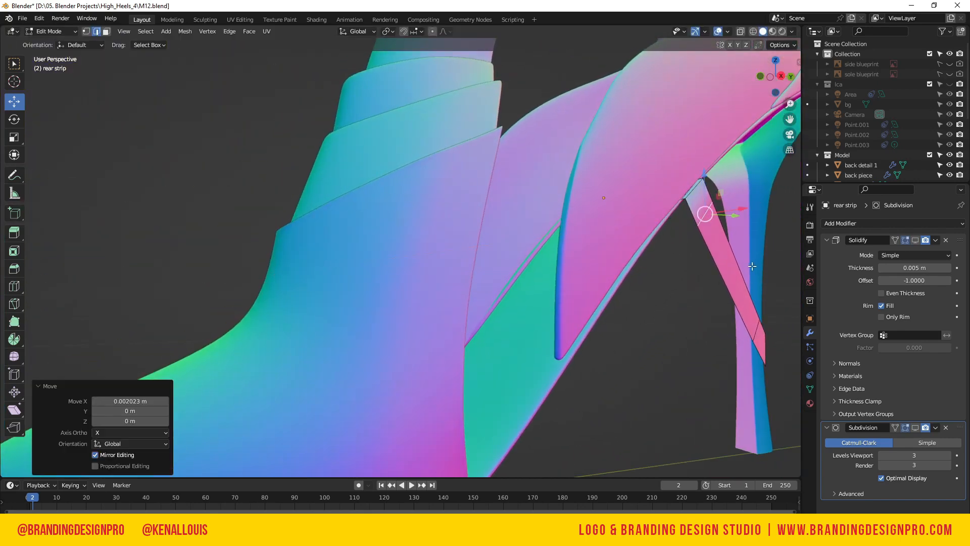
- Select the whole rear strip and add a Mirror modifier across X with the talon as the mirror object
{"action": "scroll", "coordinate": [745, 265], "scroll_direction": "down", "scroll_amount": 3}
{"action": "left_click", "coordinate": [731, 192]}
{"action": "left_click_drag", "start_coordinate": [774, 86], "coordinate": [768, 80]}
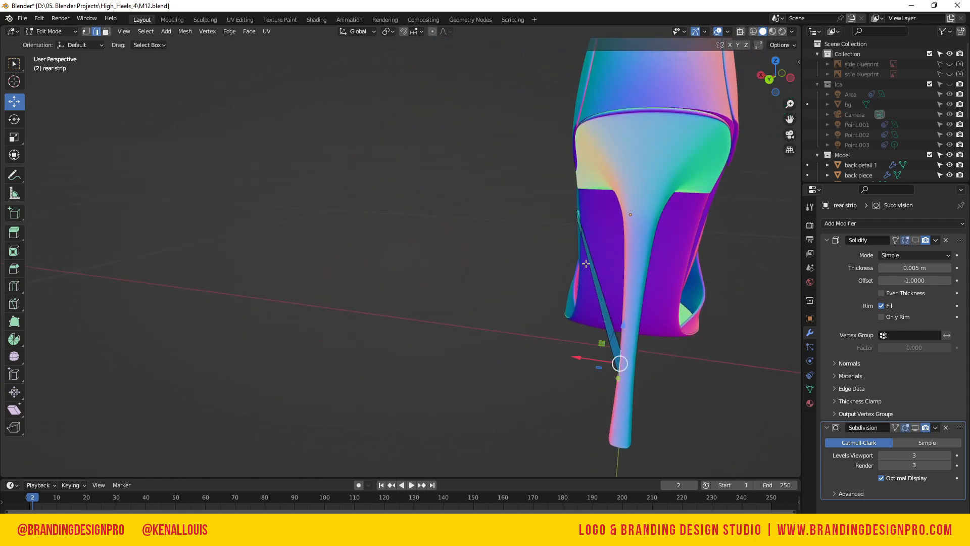
{"action": "left_click", "coordinate": [586, 264]}
{"action": "left_click", "coordinate": [894, 223]}
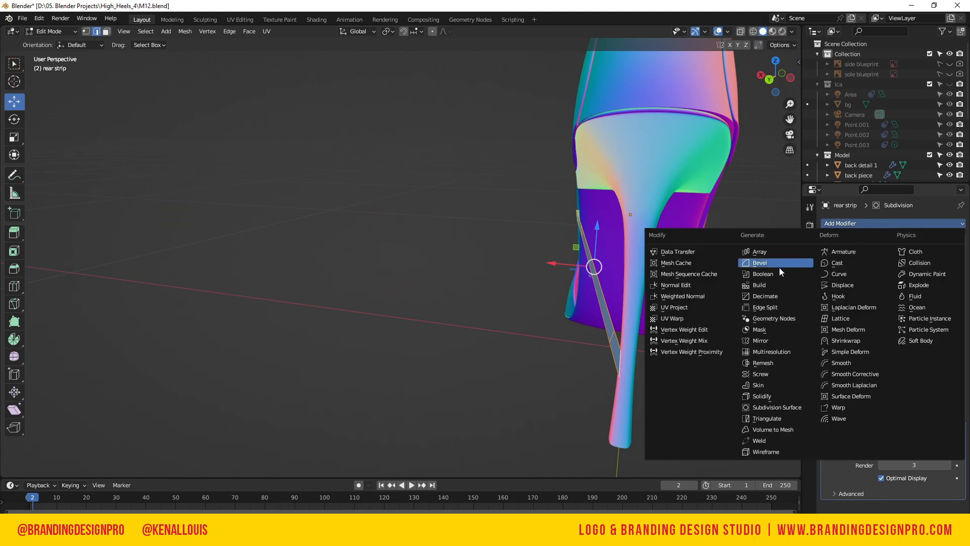
{"action": "left_click", "coordinate": [761, 342]}
{"action": "left_click_drag", "start_coordinate": [959, 507], "coordinate": [955, 220]}
{"action": "left_click", "coordinate": [633, 245]}
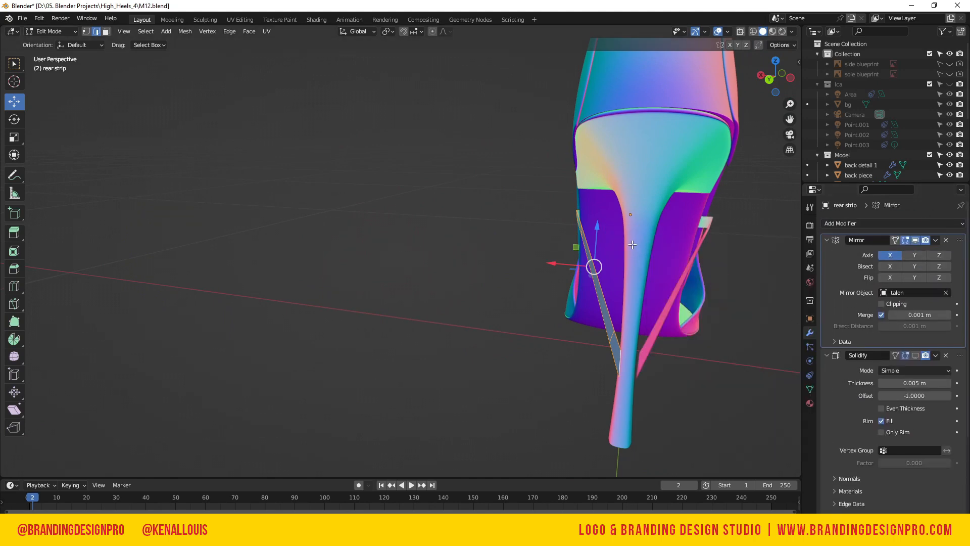
- Leave mesh editing and apply the Mirror modifier on the rear strip
{"action": "left_click", "coordinate": [935, 240]}
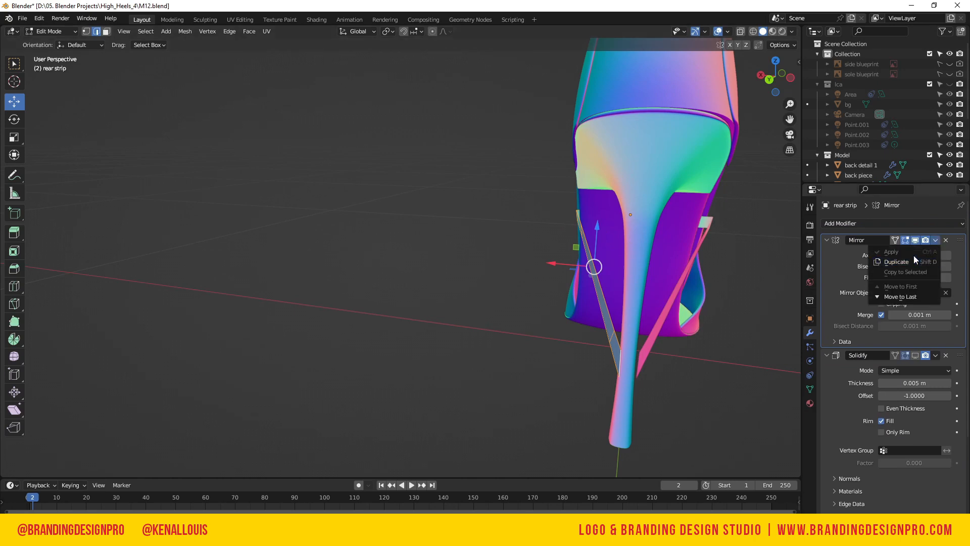
{"action": "left_click", "coordinate": [631, 240]}
{"action": "key", "text": "Tab"}
{"action": "left_click", "coordinate": [935, 240]}
{"action": "left_click", "coordinate": [882, 252]}
- In the strip's mesh, shift the linked mirrored half about 0.0078 m along X and rotate it slightly around Z
{"action": "key", "text": "Tab"}
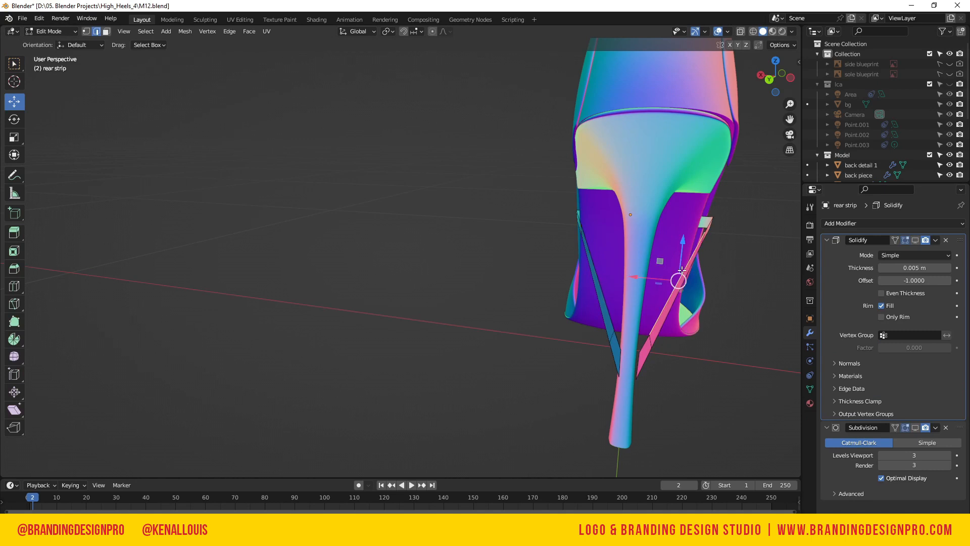
{"action": "key", "text": "ctrl+l"}
{"action": "key", "text": "g"}
{"action": "key", "text": "x"}
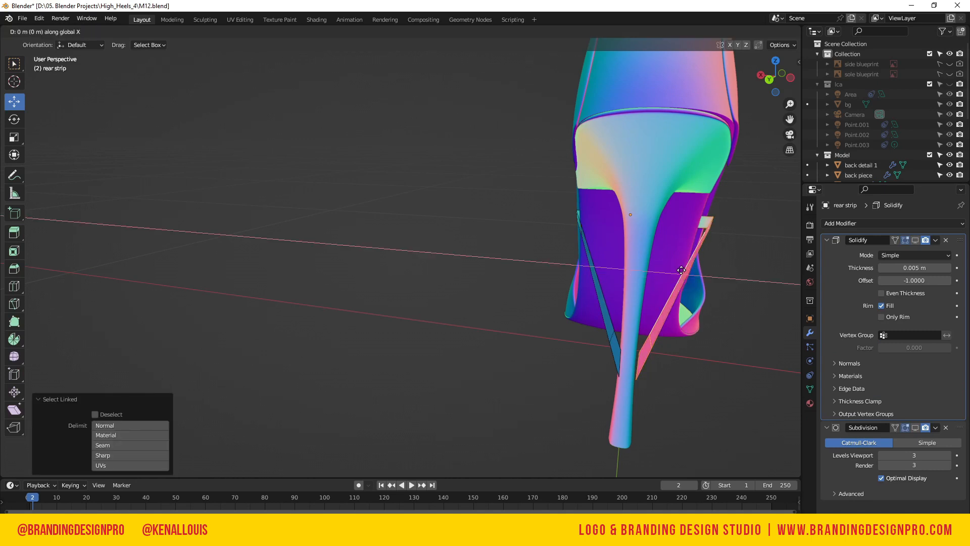
{"action": "left_click", "coordinate": [596, 244]}
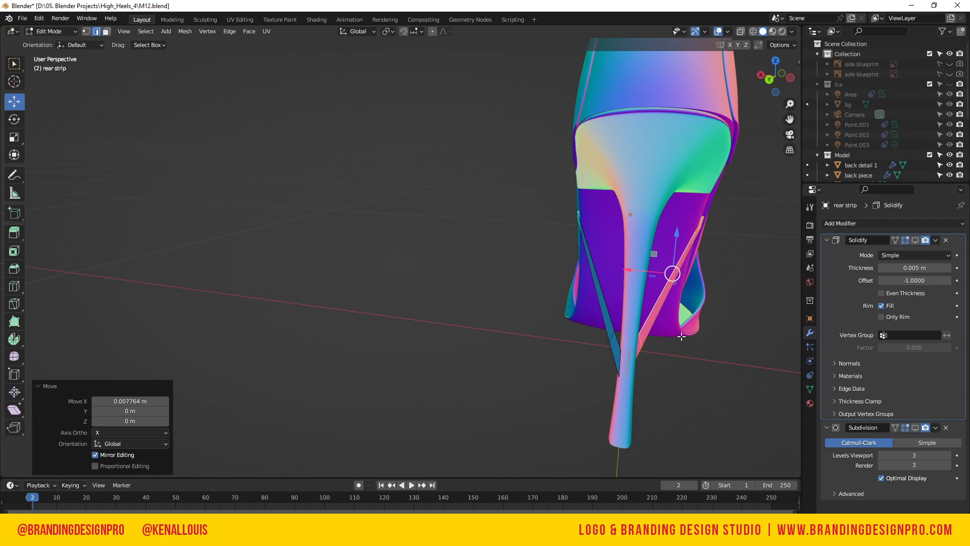
{"action": "key", "text": "r"}
{"action": "key", "text": "z"}
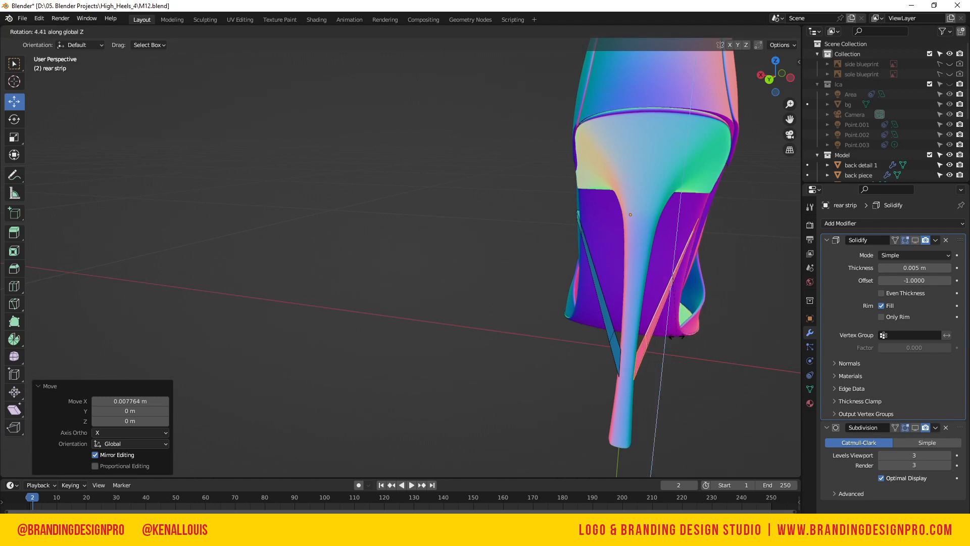
{"action": "left_click", "coordinate": [627, 316]}
{"action": "left_click_drag", "start_coordinate": [631, 268], "coordinate": [633, 269]}
- Bridge the heel-end edges of the two strip halves with LoopTools to connect them behind the heel
{"action": "mouse_move", "coordinate": [776, 75]}
{"action": "left_mouse_down"}
{"action": "mouse_move", "coordinate": [748, 78]}
{"action": "mouse_move", "coordinate": [839, 75]}
{"action": "mouse_move", "coordinate": [760, 75]}
{"action": "left_mouse_up"}
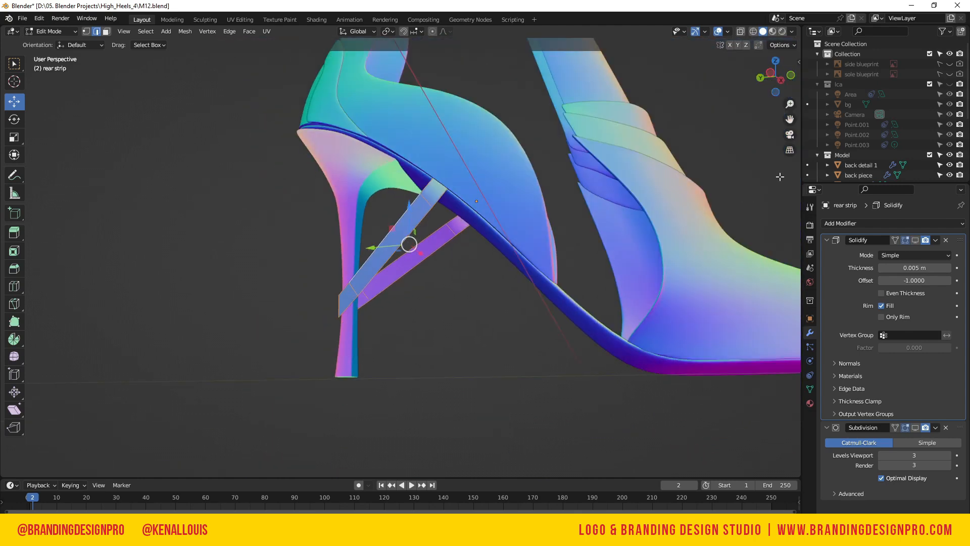
{"action": "left_click_drag", "start_coordinate": [776, 76], "coordinate": [760, 98]}
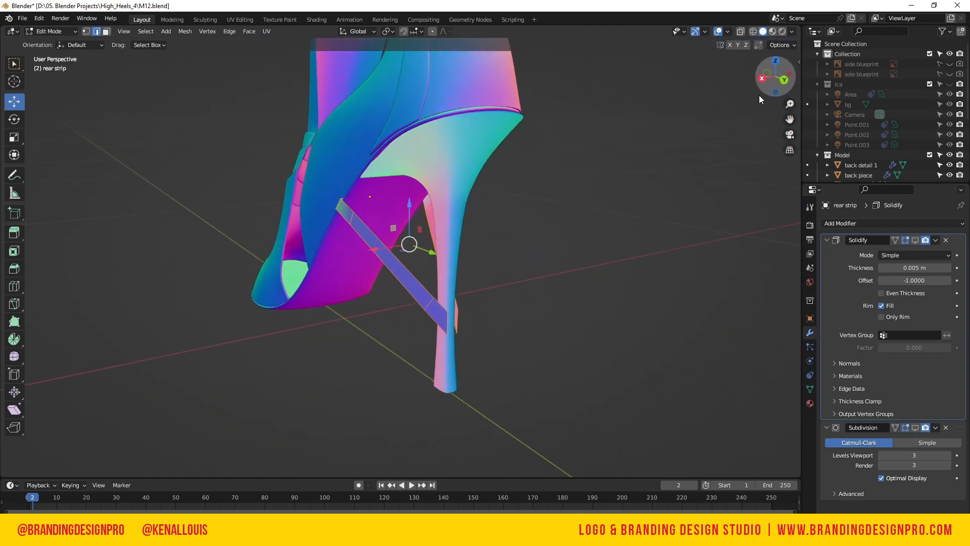
{"action": "left_click", "coordinate": [465, 328]}
{"action": "left_click", "coordinate": [449, 327]}
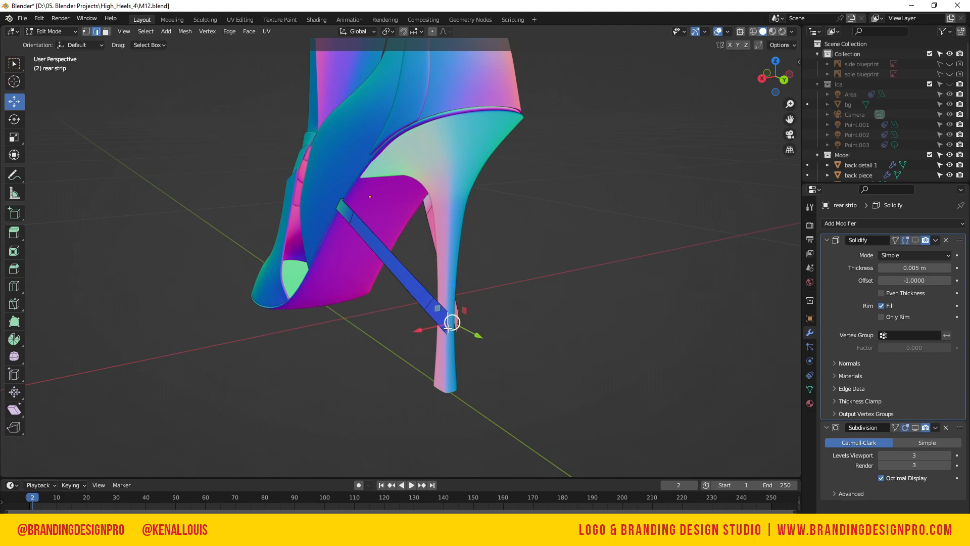
{"action": "right_click", "coordinate": [459, 323]}
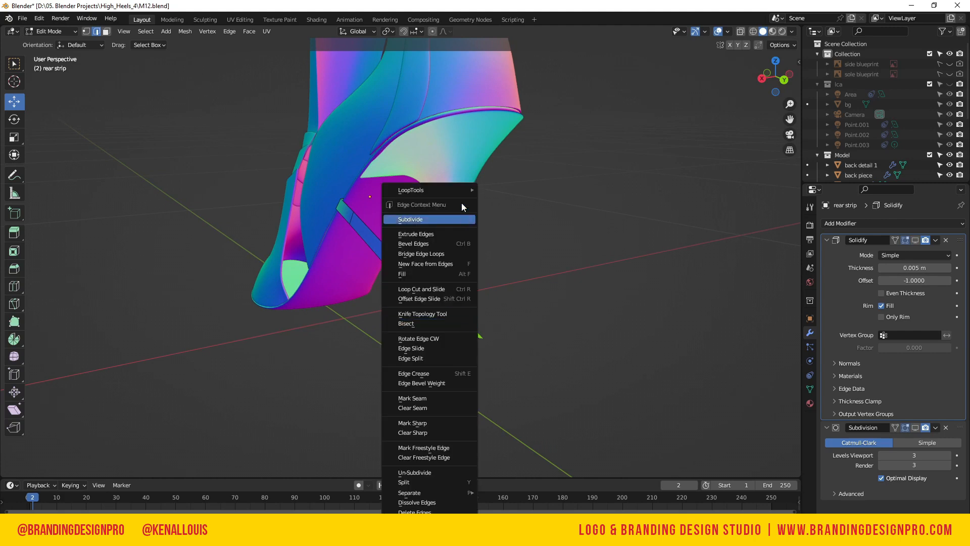
{"action": "mouse_move", "coordinate": [461, 194]}
{"action": "left_click", "coordinate": [499, 195]}
- Add a centred loop cut to the bridged section behind the heel and move it about 0.0023 m along Y
{"action": "scroll", "coordinate": [465, 325], "scroll_direction": "up", "scroll_amount": 1}
{"action": "left_click", "coordinate": [460, 336]}
{"action": "key", "text": "ctrl+r"}
{"action": "left_click", "coordinate": [465, 324]}
{"action": "right_click", "coordinate": [465, 324]}
{"action": "left_click_drag", "start_coordinate": [488, 351], "coordinate": [490, 354]}
{"action": "mouse_move", "coordinate": [758, 84]}
{"action": "left_mouse_down"}
{"action": "mouse_move", "coordinate": [874, 49]}
{"action": "mouse_move", "coordinate": [756, 87]}
{"action": "left_mouse_up"}
{"action": "key", "text": "KP_3"}
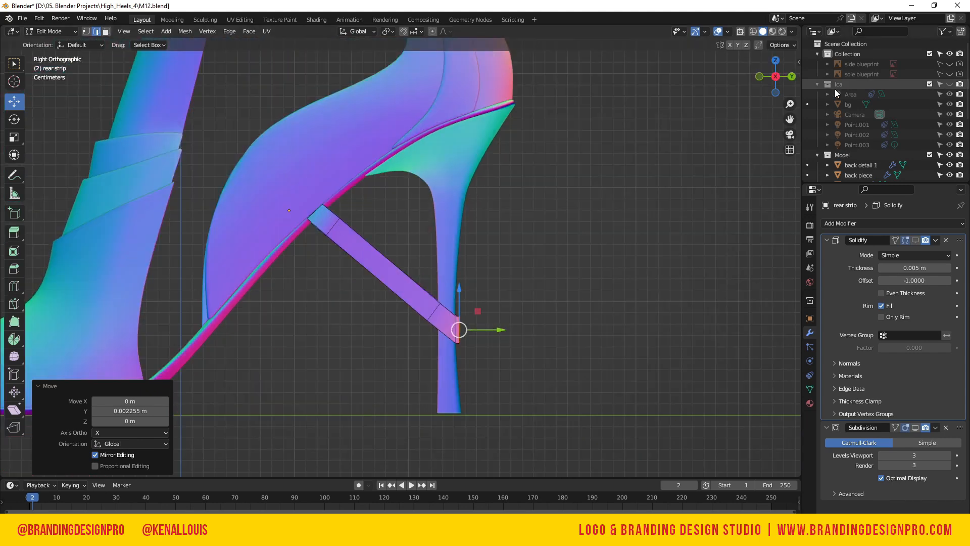
{"action": "left_click", "coordinate": [950, 65]}
{"action": "left_click", "coordinate": [950, 64]}
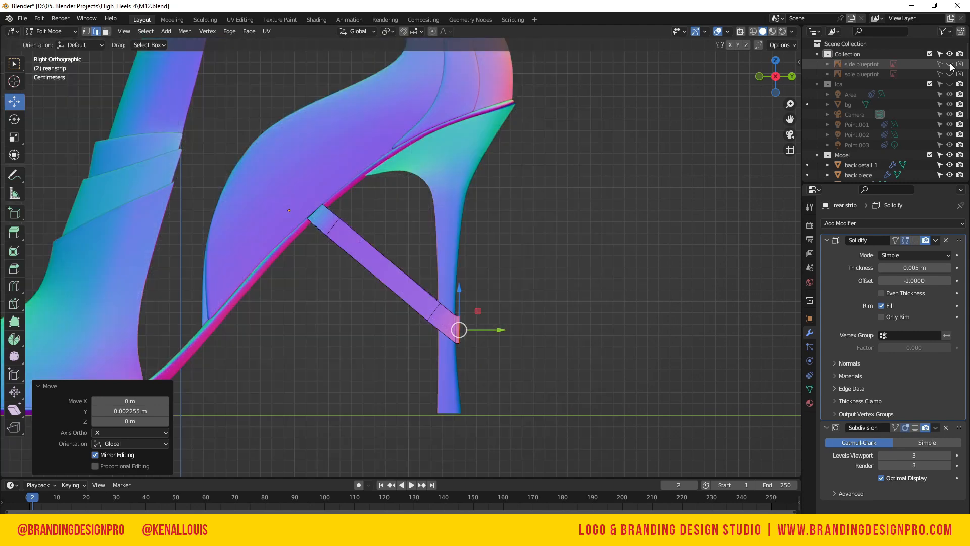
- Return to Object Mode, show the strip's Solidify modifier in the viewport and set its offset to 1.0000
{"action": "key", "text": "Tab"}
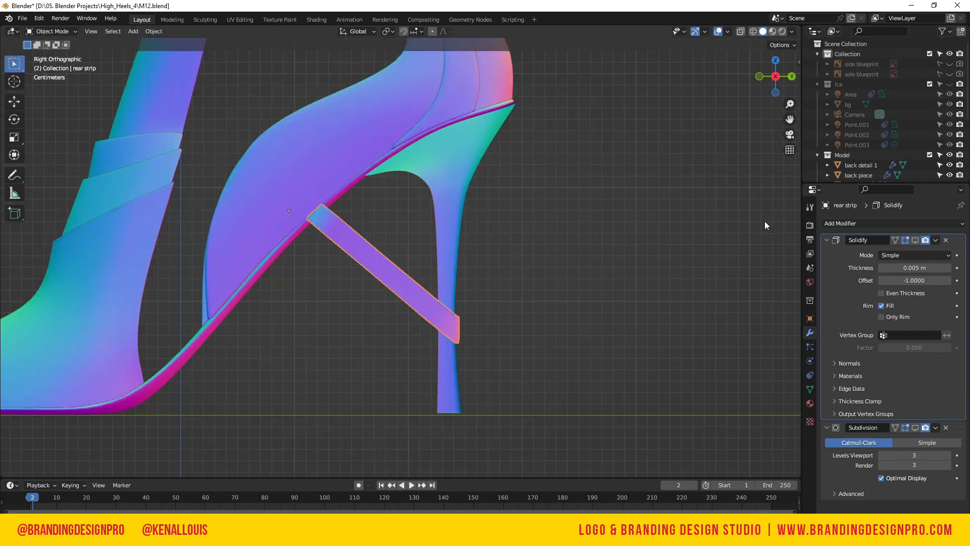
{"action": "left_click", "coordinate": [915, 240]}
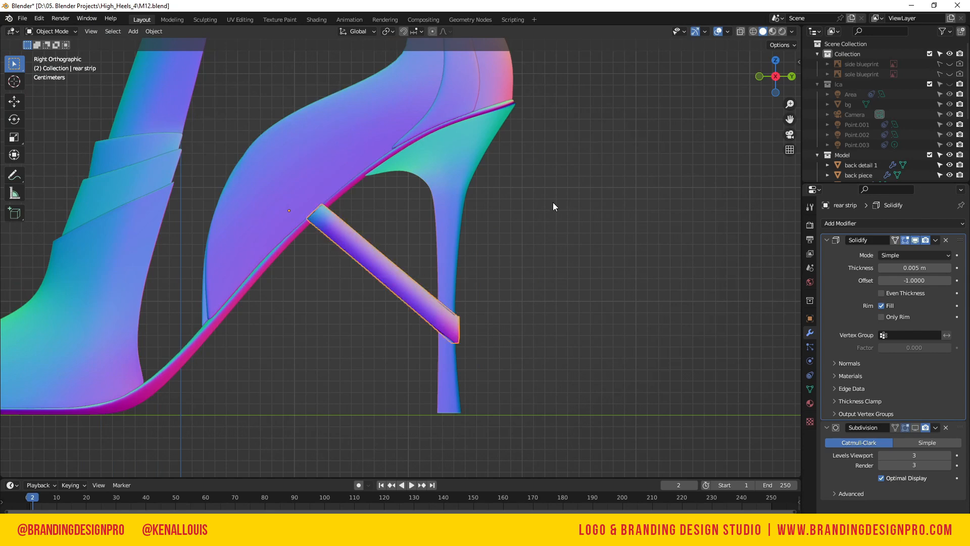
{"action": "left_click_drag", "start_coordinate": [776, 75], "coordinate": [755, 82]}
{"action": "left_click_drag", "start_coordinate": [887, 281], "coordinate": [921, 267]}
- Try Solidify thicknesses of 0.01 m and 0.005 m on the rear strip
{"action": "left_click", "coordinate": [921, 267]}
{"action": "type", "text": "0.01"}
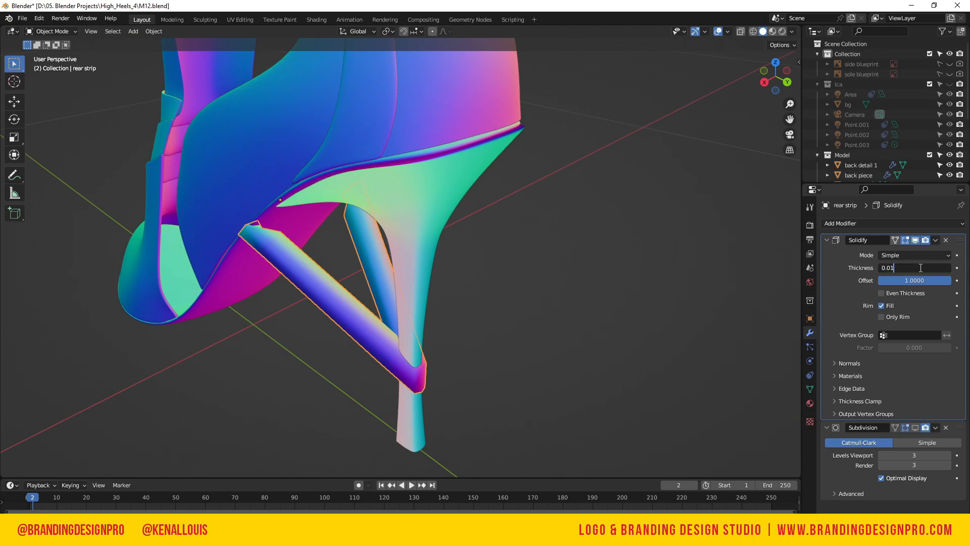
{"action": "key", "text": "Return"}
{"action": "left_click", "coordinate": [921, 268]}
{"action": "type", "text": "0.005"}
{"action": "key", "text": "Return"}
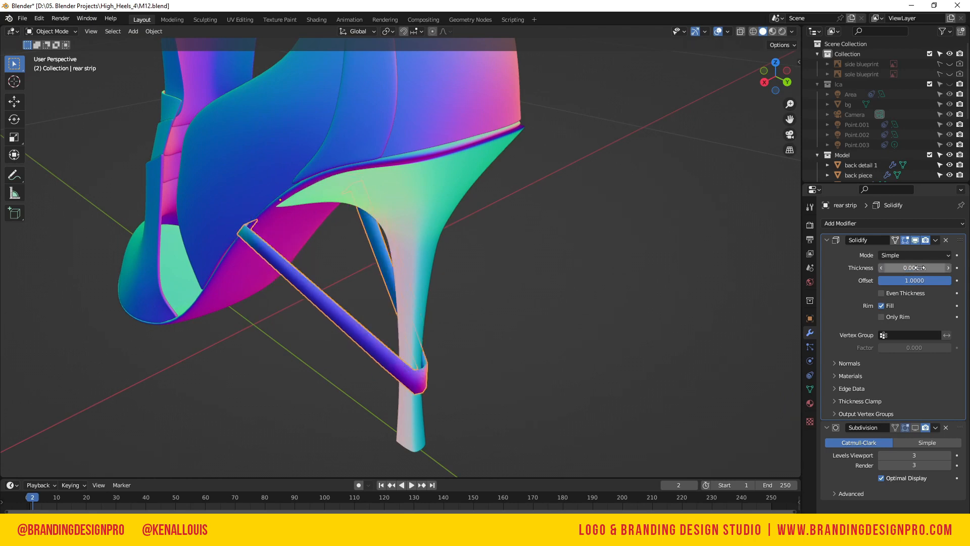
- Set the rear strip's Solidify thickness to 0.0025 m
{"action": "left_click", "coordinate": [564, 280]}
{"action": "left_click", "coordinate": [918, 268]}
{"action": "type", "text": "0.0025"}
{"action": "key", "text": "Return"}
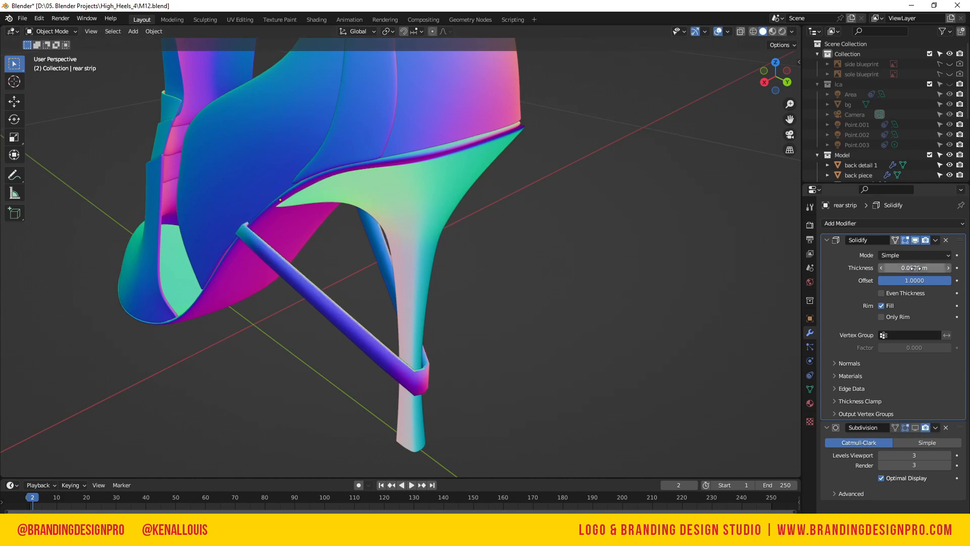
- Show the Subdivision modifier in the viewport and, after trying a Solidify offset of -0.2653, set the offset to 1.0000
{"action": "left_click_drag", "start_coordinate": [914, 280], "coordinate": [870, 280]}
{"action": "mouse_move", "coordinate": [778, 77]}
{"action": "left_mouse_down"}
{"action": "mouse_move", "coordinate": [786, 80]}
{"action": "mouse_move", "coordinate": [772, 82]}
{"action": "mouse_move", "coordinate": [788, 81]}
{"action": "left_mouse_up"}
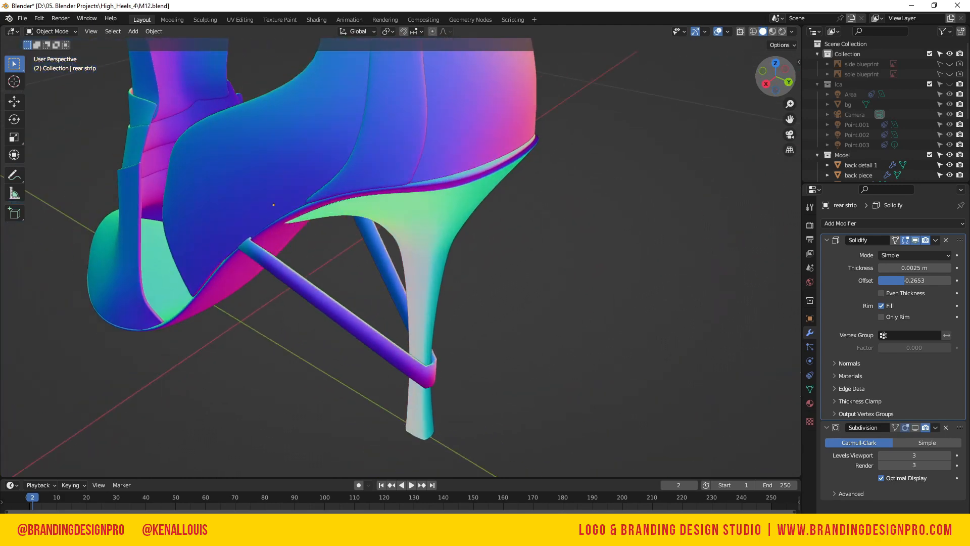
{"action": "left_click", "coordinate": [915, 427]}
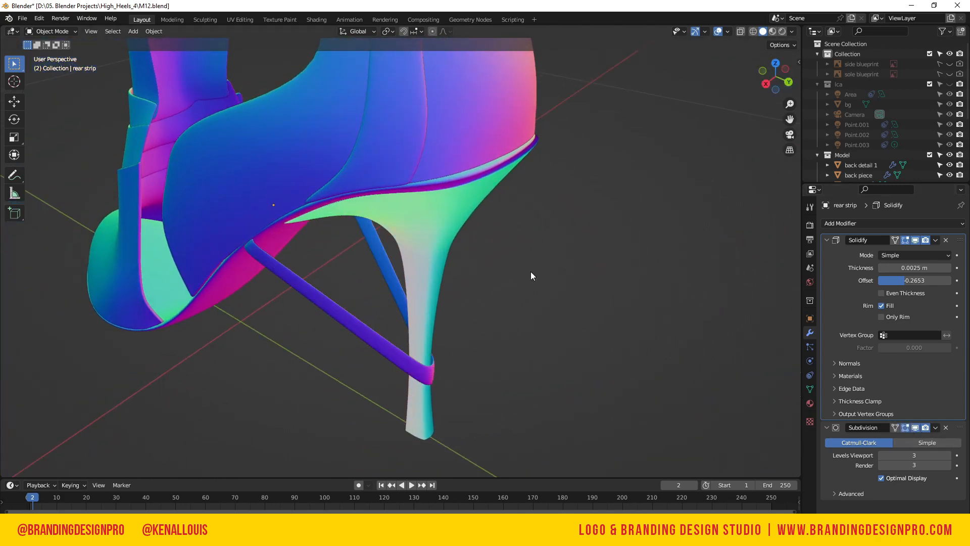
{"action": "left_click_drag", "start_coordinate": [770, 83], "coordinate": [831, 49]}
{"action": "left_click_drag", "start_coordinate": [905, 281], "coordinate": [947, 280]}
- Select the rear strip and raise it about 0.003 m along Z
{"action": "left_click_drag", "start_coordinate": [777, 81], "coordinate": [694, 64]}
{"action": "left_click", "coordinate": [395, 225]}
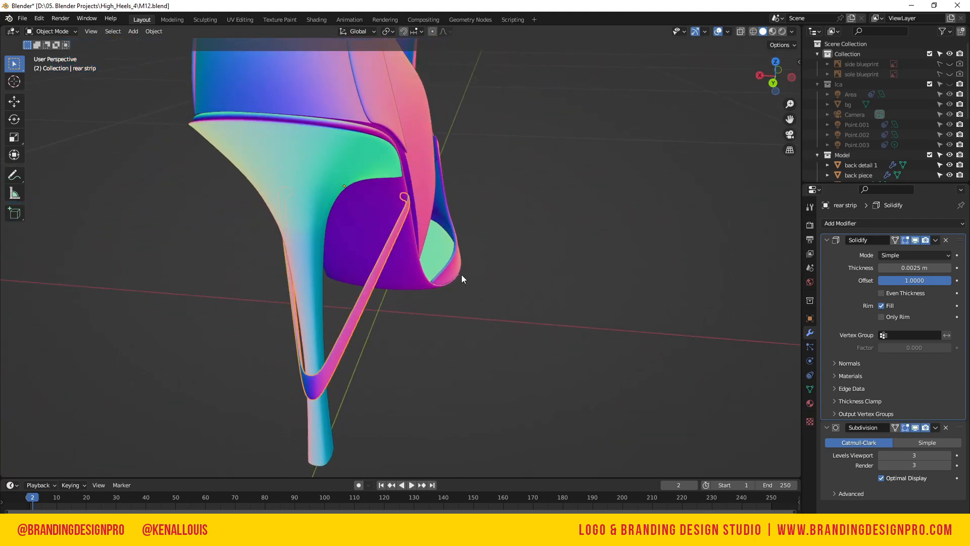
{"action": "key", "text": "g"}
{"action": "key", "text": "z"}
{"action": "left_click", "coordinate": [461, 243]}
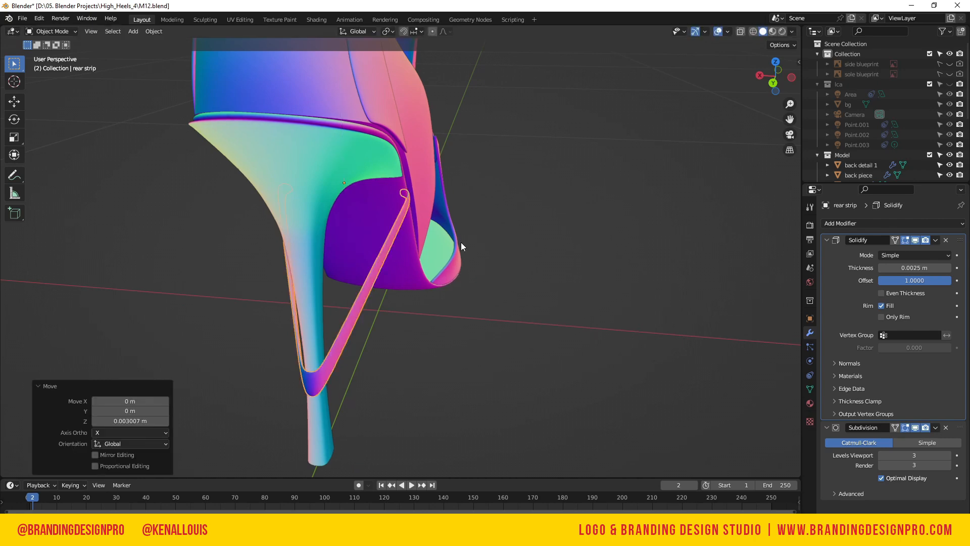
- In the right view, move the rear strip about 0.0025 m along Y and 0.0006 m up
{"action": "left_click_drag", "start_coordinate": [776, 76], "coordinate": [765, 78]}
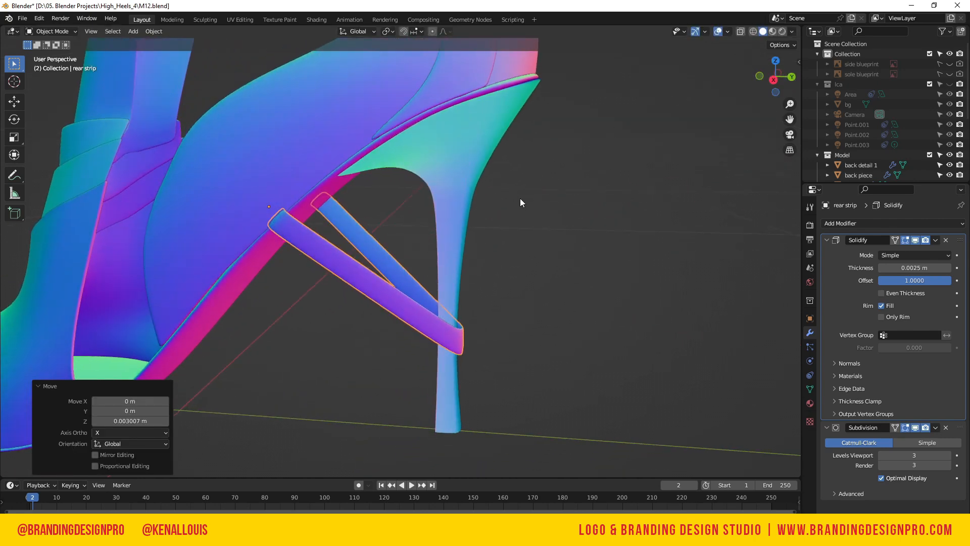
{"action": "key", "text": "KP_3"}
{"action": "scroll", "coordinate": [360, 240], "scroll_direction": "up", "scroll_amount": 2}
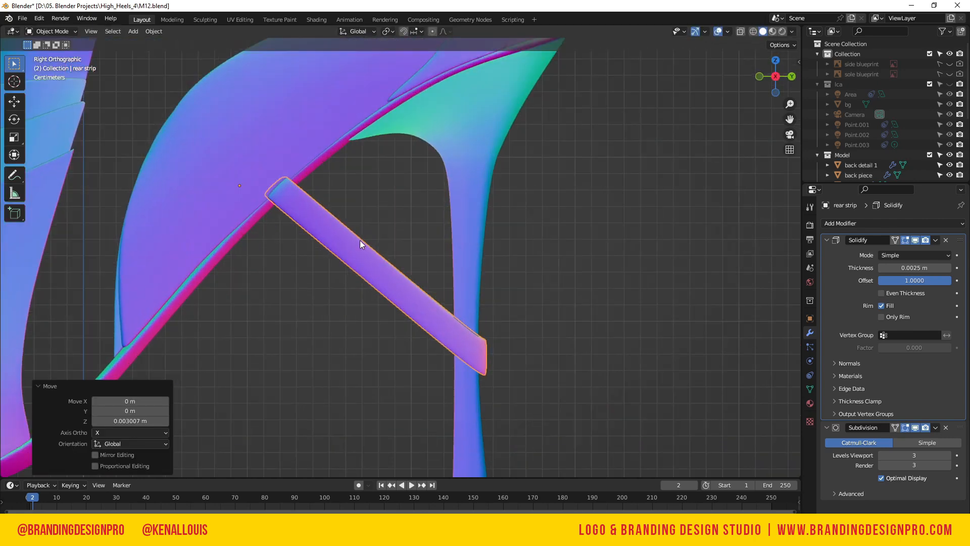
{"action": "key", "text": "g"}
{"action": "left_click", "coordinate": [447, 278]}
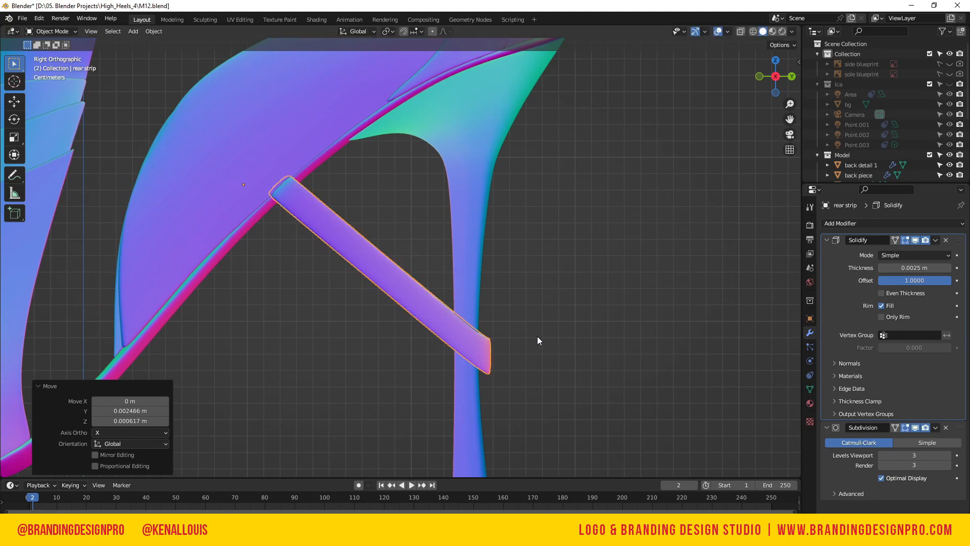
- Set the rear strip's origin to its geometry
{"action": "left_click", "coordinate": [154, 31]}
{"action": "mouse_move", "coordinate": [198, 54]}
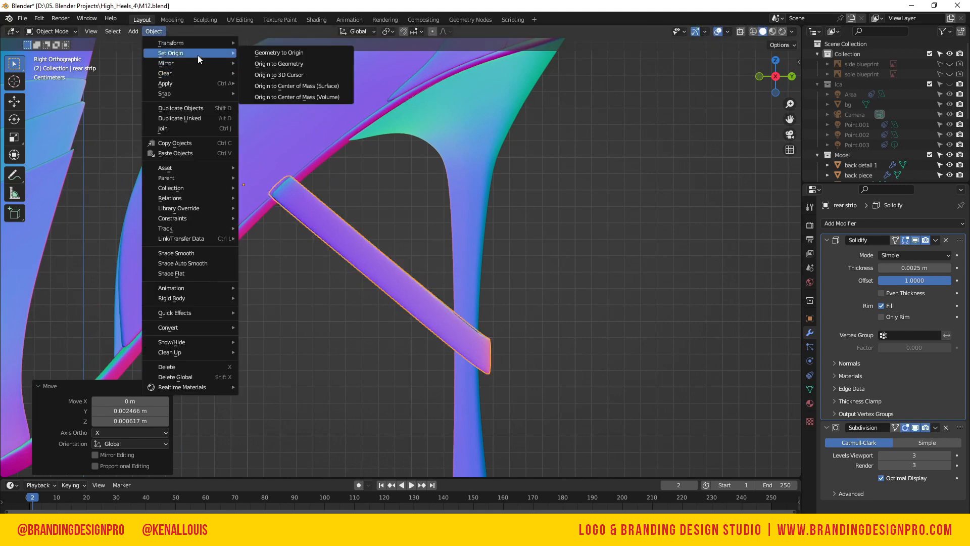
{"action": "left_click", "coordinate": [292, 63]}
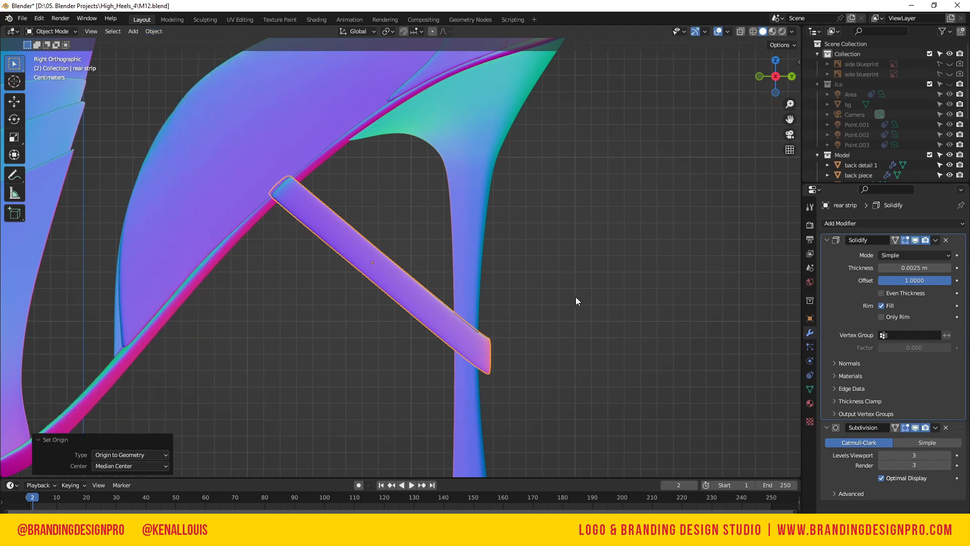
- Rotate the rear strip a few degrees around X to make it steeper and lower it about 0.0022 m
{"action": "key", "text": "r"}
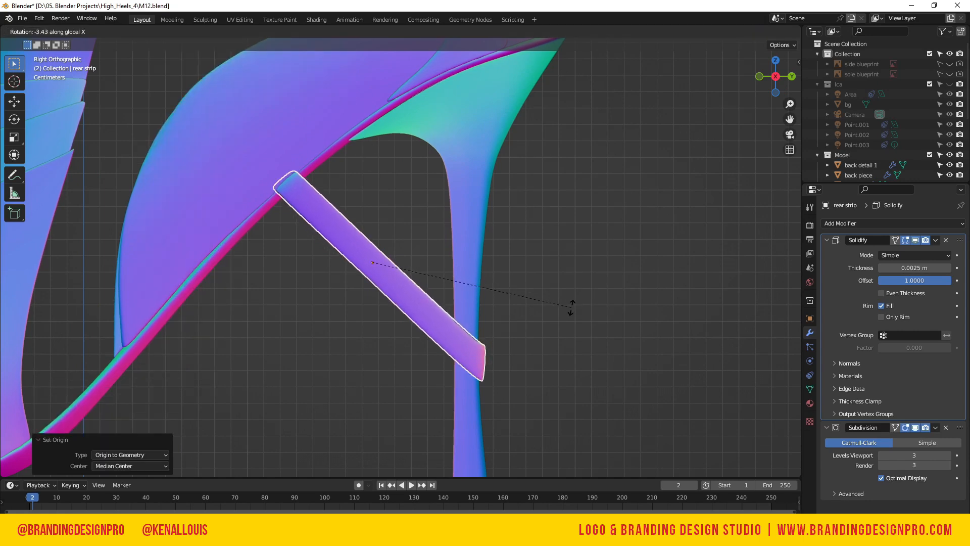
{"action": "left_click", "coordinate": [569, 309]}
{"action": "key", "text": "g"}
{"action": "left_click", "coordinate": [562, 314]}
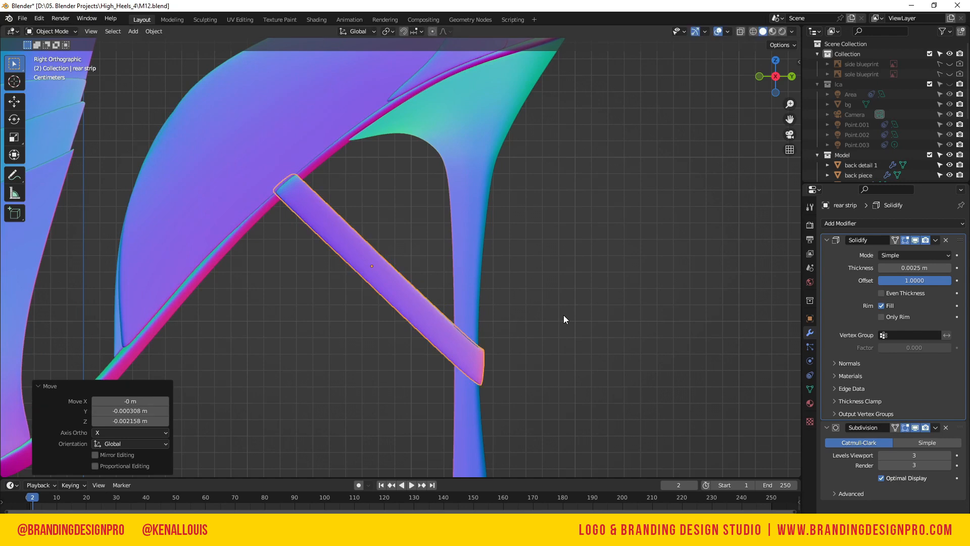
- Raise the rear strip about 0.0031 m along Z so its upper ends meet the sole
{"action": "left_click", "coordinate": [601, 280]}
{"action": "left_click_drag", "start_coordinate": [767, 87], "coordinate": [507, 192]}
{"action": "left_click", "coordinate": [417, 185]}
{"action": "key", "text": "g"}
{"action": "key", "text": "z"}
{"action": "left_click", "coordinate": [422, 129]}
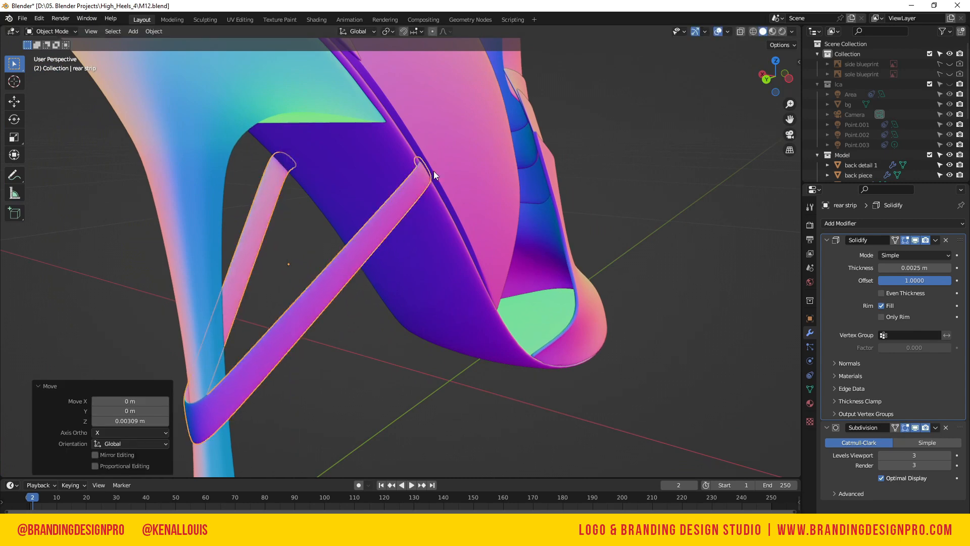
- Scale the rear strip uniformly to 1.017 and inspect its fit against the sole and heel
{"action": "key", "text": "s"}
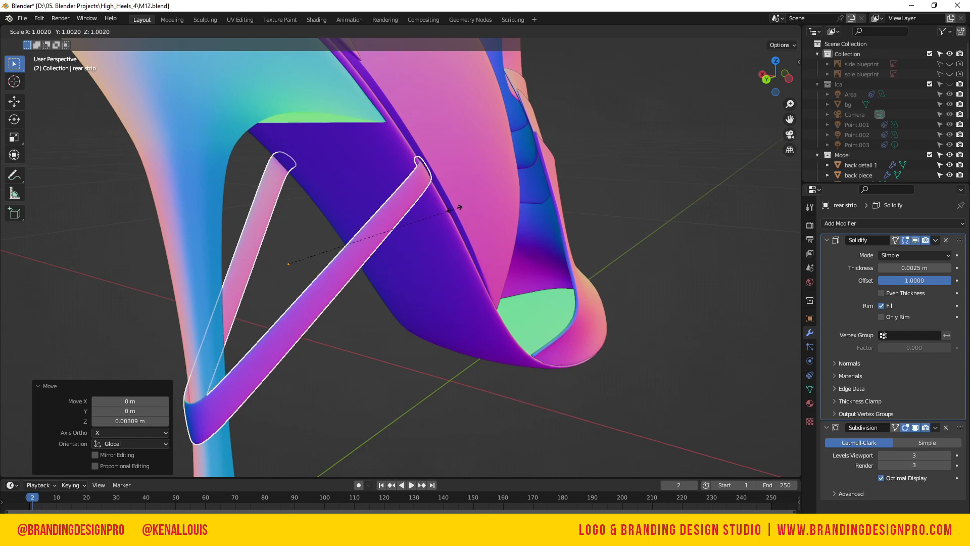
{"action": "left_click", "coordinate": [489, 236]}
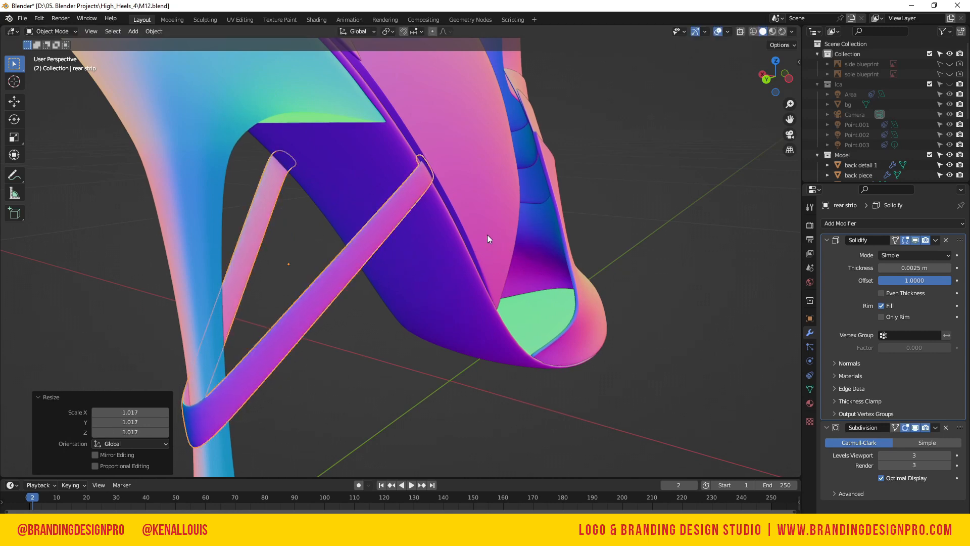
{"action": "middle_click_drag", "start_coordinate": [699, 94], "coordinate": [455, 228]}
{"action": "left_click", "coordinate": [430, 245]}
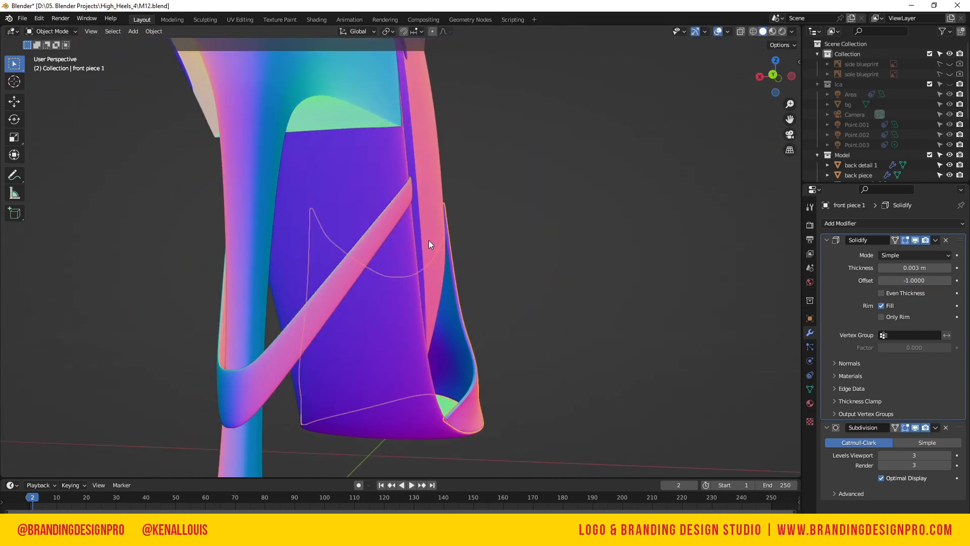
{"action": "mouse_move", "coordinate": [780, 62]}
{"action": "left_mouse_down"}
{"action": "mouse_move", "coordinate": [765, 71]}
{"action": "mouse_move", "coordinate": [794, 74]}
{"action": "left_mouse_up"}
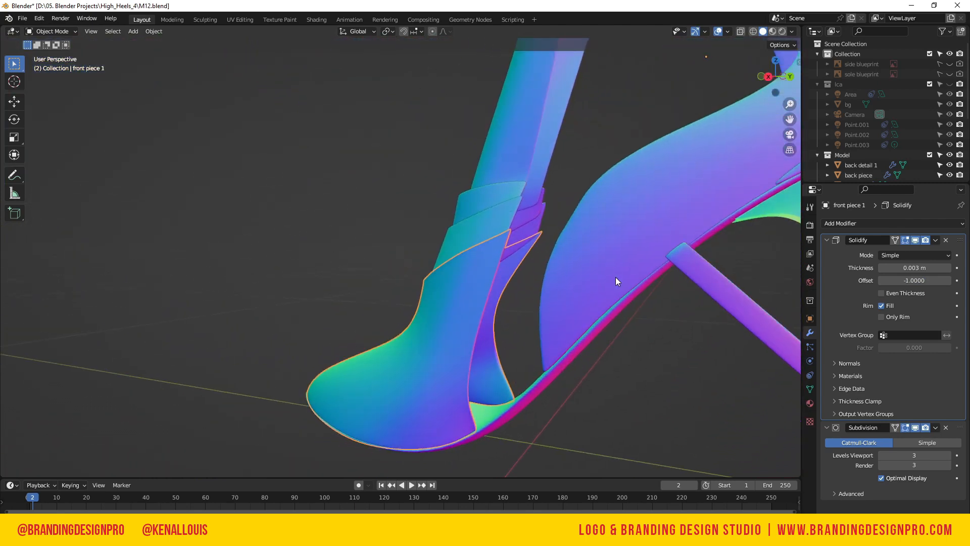
- Lower the rear strip slightly in the right side view so it fits against the sole and heel
{"action": "key", "text": "KP_3"}
{"action": "scroll", "coordinate": [615, 281], "scroll_direction": "down", "scroll_amount": 5}
{"action": "scroll", "coordinate": [628, 290], "scroll_direction": "up", "scroll_amount": 3}
{"action": "left_click", "coordinate": [724, 324]}
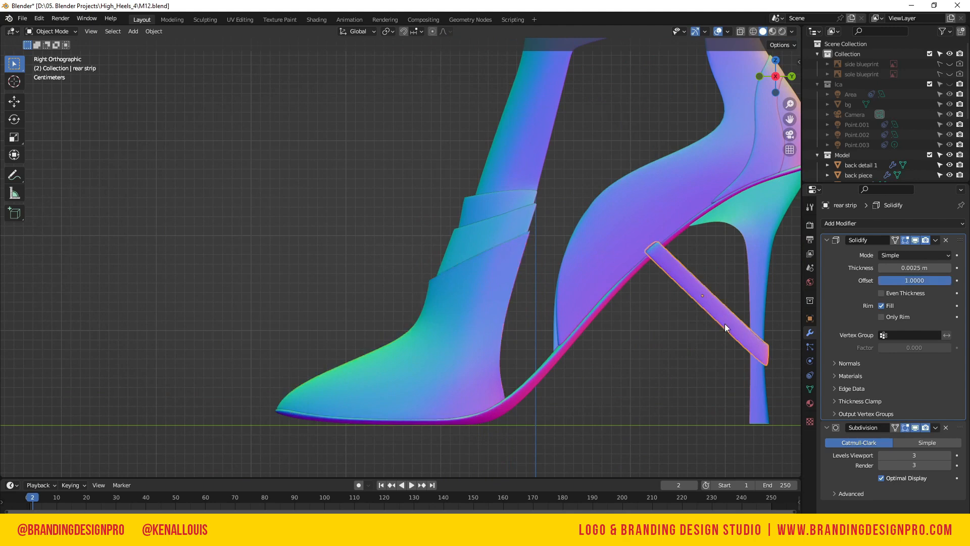
{"action": "key", "text": "g"}
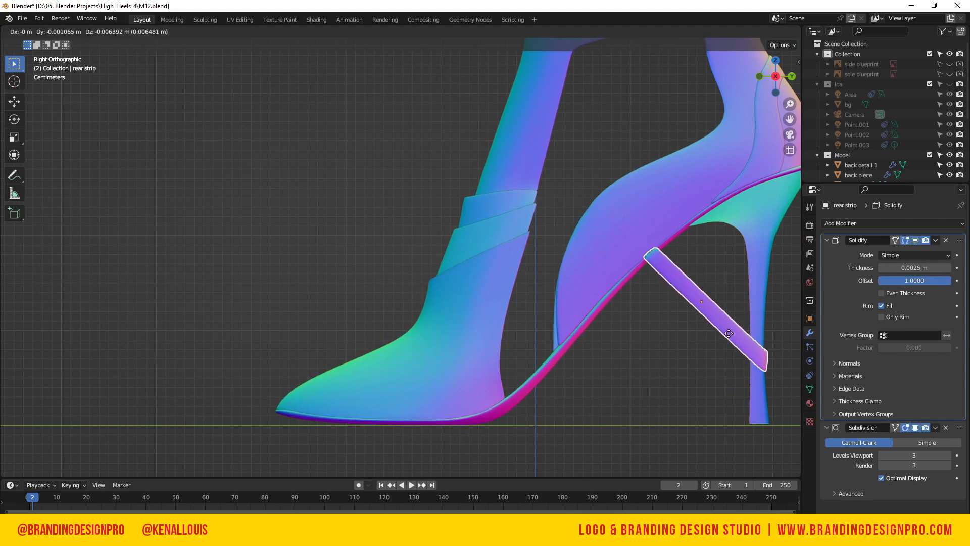
{"action": "left_click", "coordinate": [727, 336]}
{"action": "left_click", "coordinate": [684, 368]}
{"action": "scroll", "coordinate": [692, 333], "scroll_direction": "up", "scroll_amount": 1}
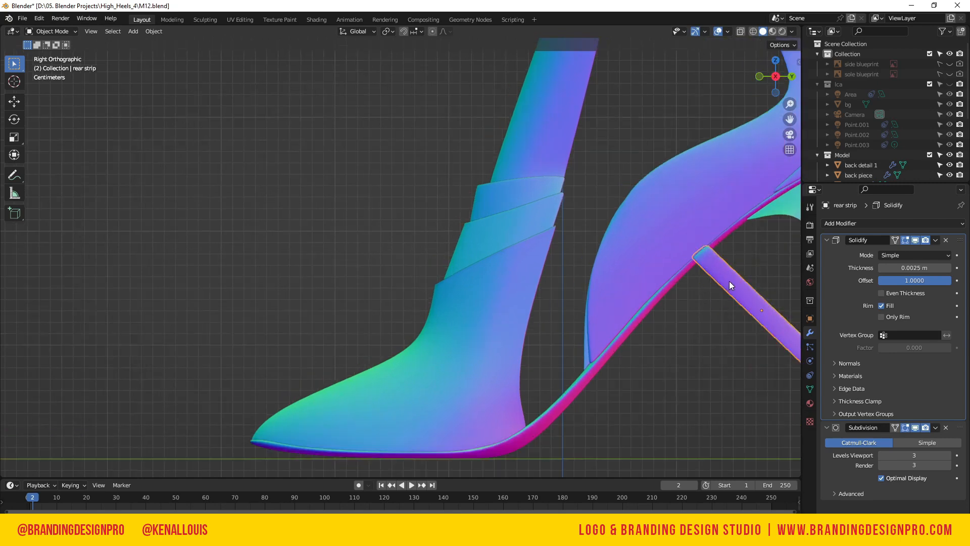
{"action": "key", "text": "KP_Decimal"}
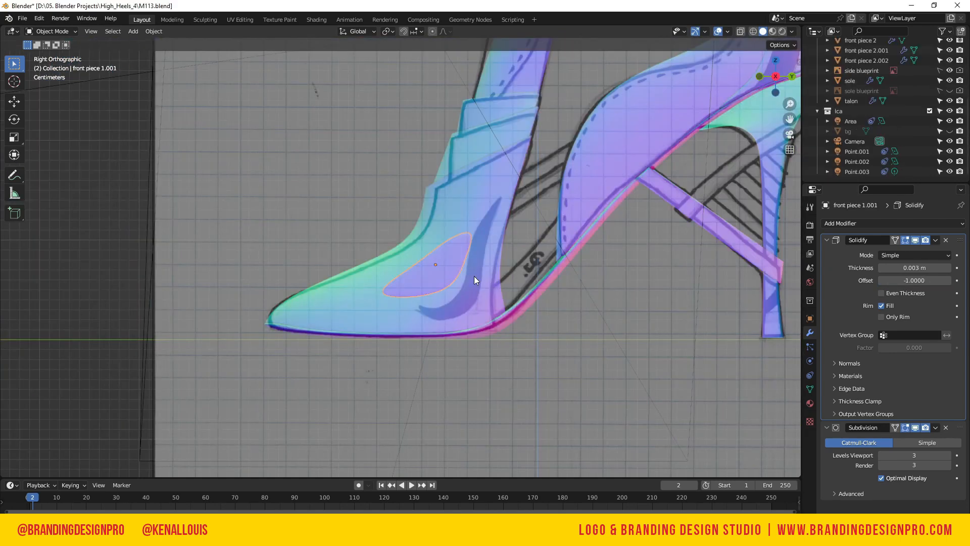
- Scale the teardrop detail on the front piece to about half its size and move it down and toward the toe
{"action": "left_click", "coordinate": [453, 274]}
{"action": "key", "text": "s"}
{"action": "left_click", "coordinate": [484, 290]}
{"action": "key", "text": "g"}
{"action": "left_click", "coordinate": [475, 299]}
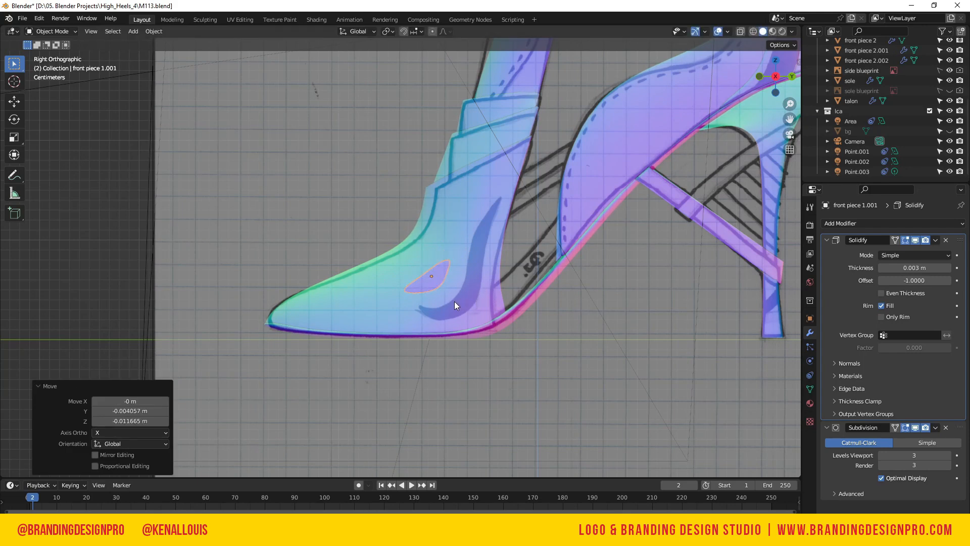
{"action": "key", "text": "g"}
{"action": "left_click", "coordinate": [445, 301]}
- Duplicate the teardrop onto the blueprint's dark swoosh and extrude the copy's upper edge twice to the swoosh's upper tip
{"action": "key", "text": "shift+d"}
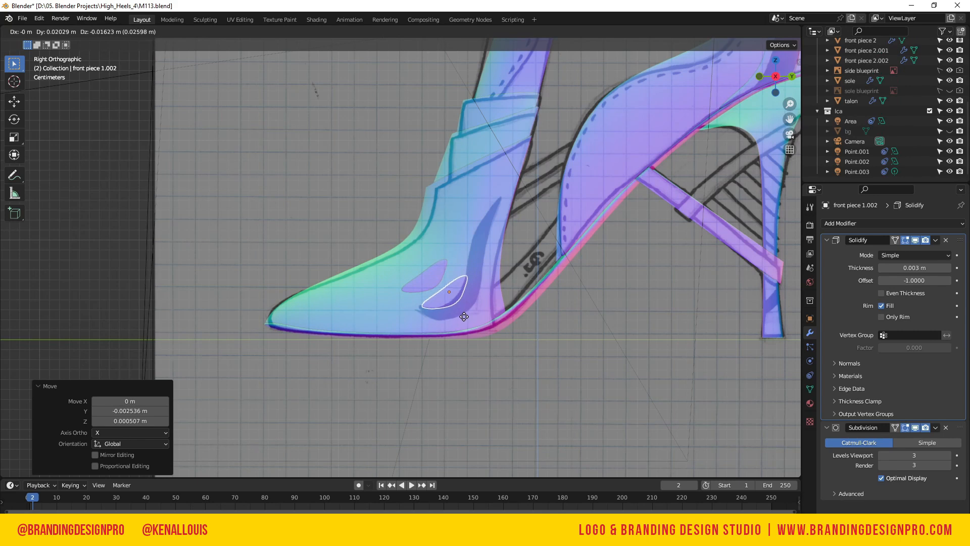
{"action": "left_click", "coordinate": [465, 320]}
{"action": "key", "text": "Tab"}
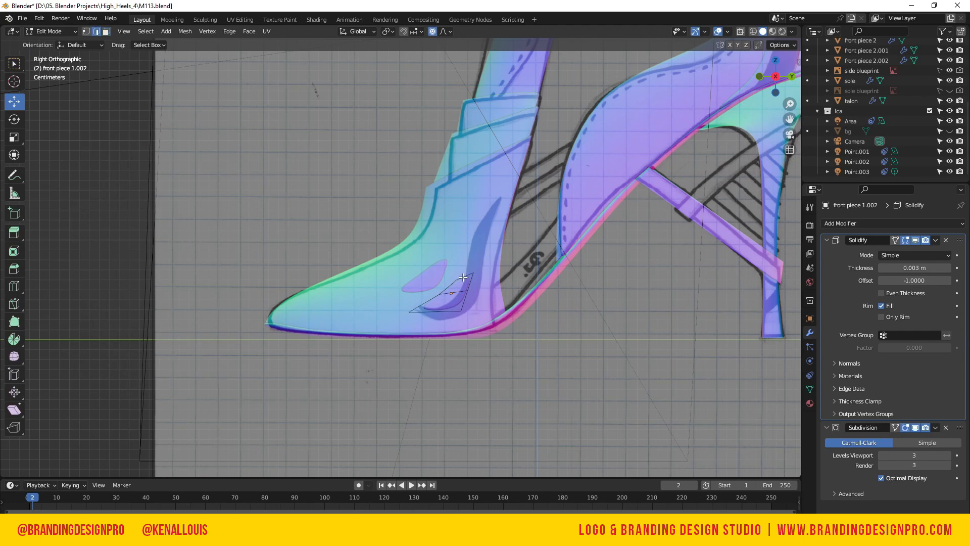
{"action": "key", "text": "e"}
{"action": "left_click", "coordinate": [484, 222]}
{"action": "key", "text": "e"}
{"action": "left_click", "coordinate": [500, 199]}
- Rotate the swoosh mesh's lower end edge -63.2° around X and turn the next cross edges to follow the bend
{"action": "left_click", "coordinate": [433, 311]}
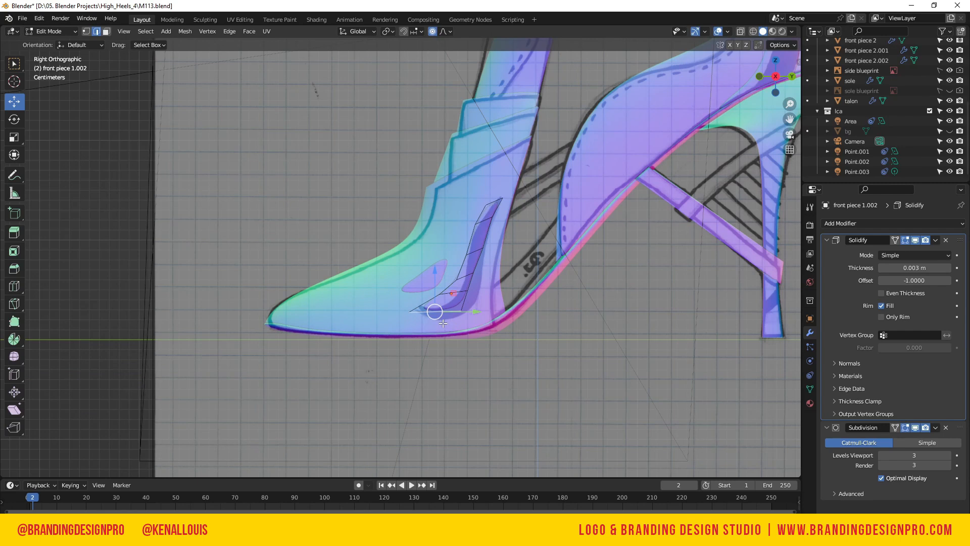
{"action": "key", "text": "r"}
{"action": "left_click", "coordinate": [454, 299]}
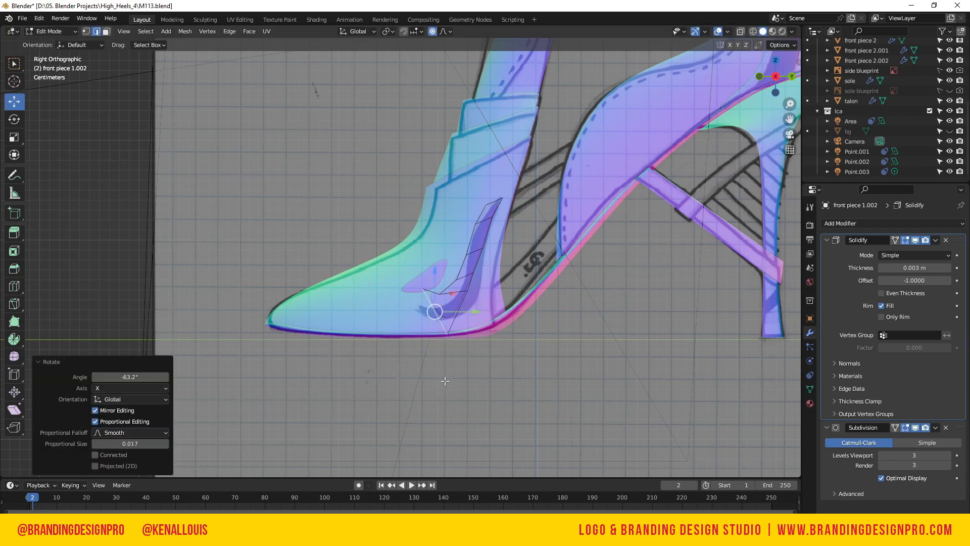
{"action": "left_click", "coordinate": [455, 298]}
{"action": "key", "text": "r"}
{"action": "key", "text": "x"}
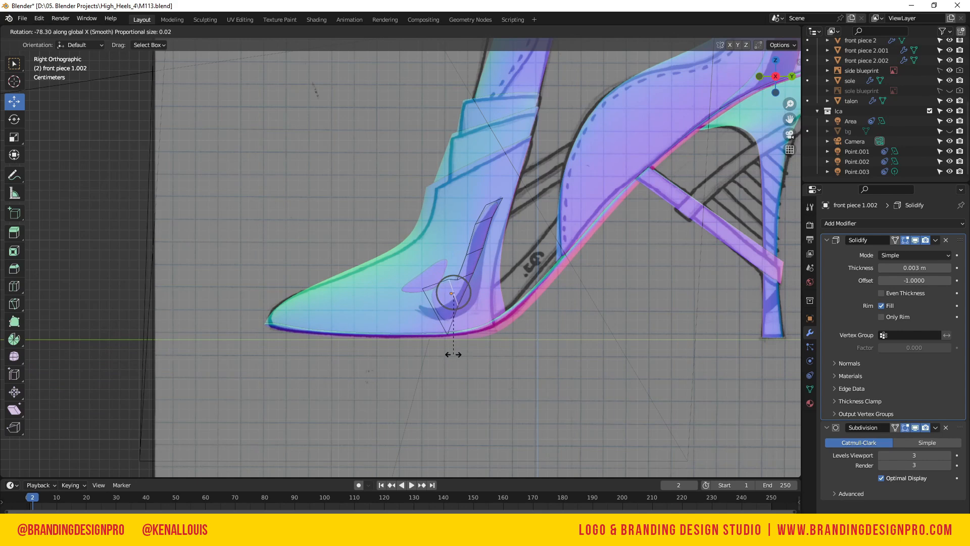
{"action": "left_click", "coordinate": [468, 353]}
{"action": "left_click", "coordinate": [473, 276]}
{"action": "key", "text": "r"}
{"action": "key", "text": "x"}
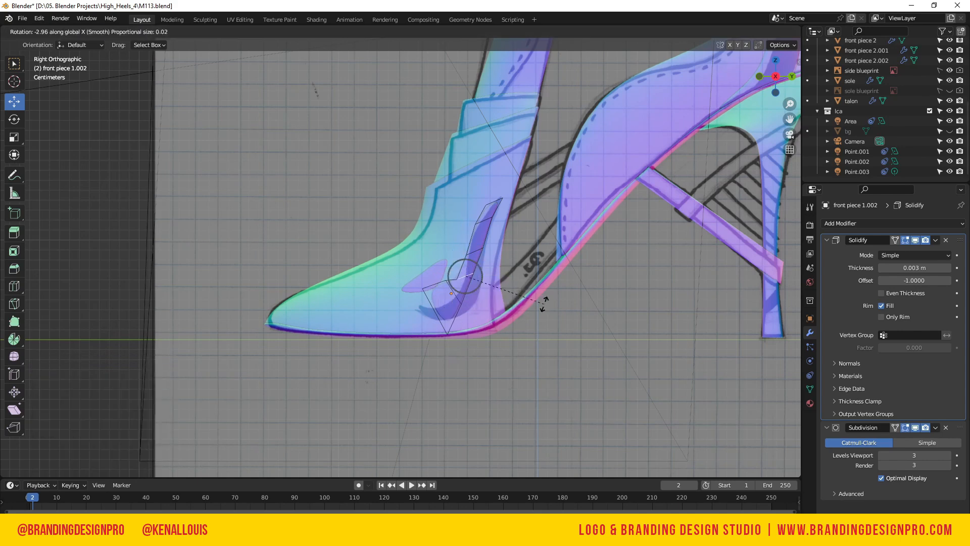
{"action": "left_click", "coordinate": [461, 333]}
- Move the swoosh's toe-side tip and outer bottom vertices onto the lower outline of the blueprint shape
{"action": "left_click", "coordinate": [418, 292]}
{"action": "key", "text": "g"}
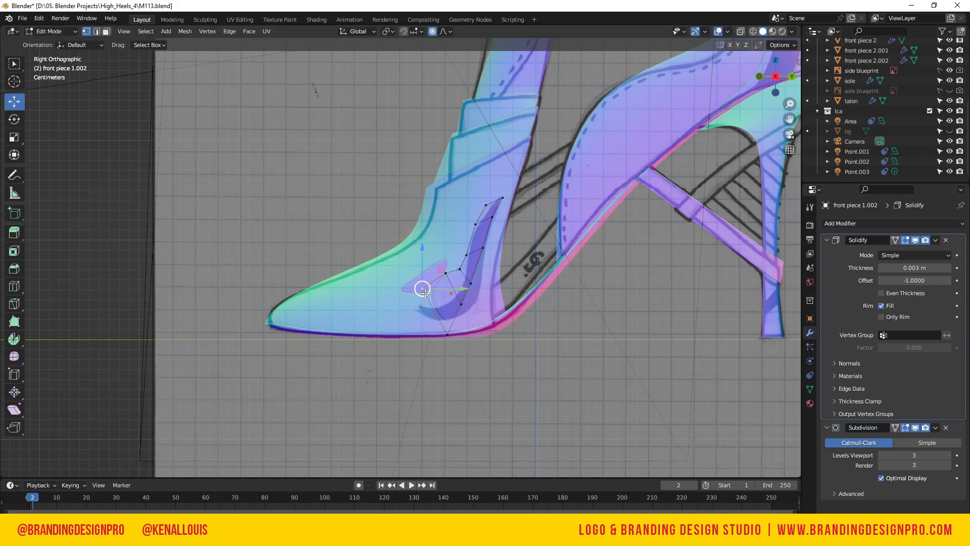
{"action": "left_click", "coordinate": [579, 336]}
{"action": "left_click", "coordinate": [446, 334]}
{"action": "key", "text": "g"}
{"action": "left_click", "coordinate": [443, 341]}
{"action": "left_click", "coordinate": [467, 303]}
{"action": "key", "text": "g"}
{"action": "left_click", "coordinate": [469, 317]}
- Move the outer and inner vertices at the swoosh's bend onto the blueprint curve
{"action": "left_click", "coordinate": [474, 285]}
{"action": "key", "text": "g"}
{"action": "left_click", "coordinate": [486, 299]}
{"action": "left_click", "coordinate": [460, 270]}
{"action": "key", "text": "g"}
{"action": "left_click", "coordinate": [468, 280]}
{"action": "left_click", "coordinate": [447, 274]}
{"action": "key", "text": "g"}
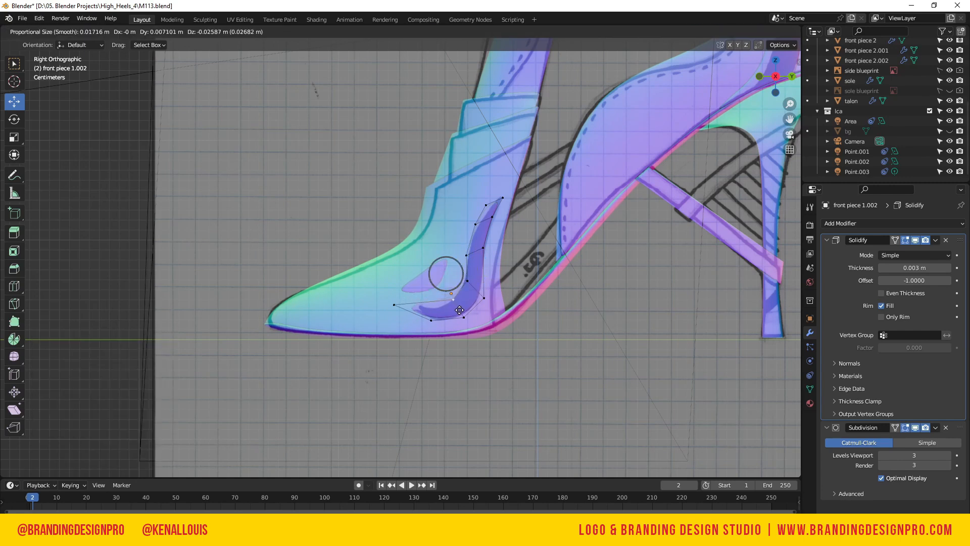
{"action": "left_click", "coordinate": [459, 309]}
- Add a centred loop cut across the swoosh's lower arm and move its upper vertex onto the inner outline
{"action": "key", "text": "ctrl+r"}
{"action": "left_click", "coordinate": [432, 318]}
{"action": "right_click", "coordinate": [432, 318]}
{"action": "left_click", "coordinate": [424, 299]}
{"action": "key", "text": "g"}
{"action": "left_click", "coordinate": [511, 348]}
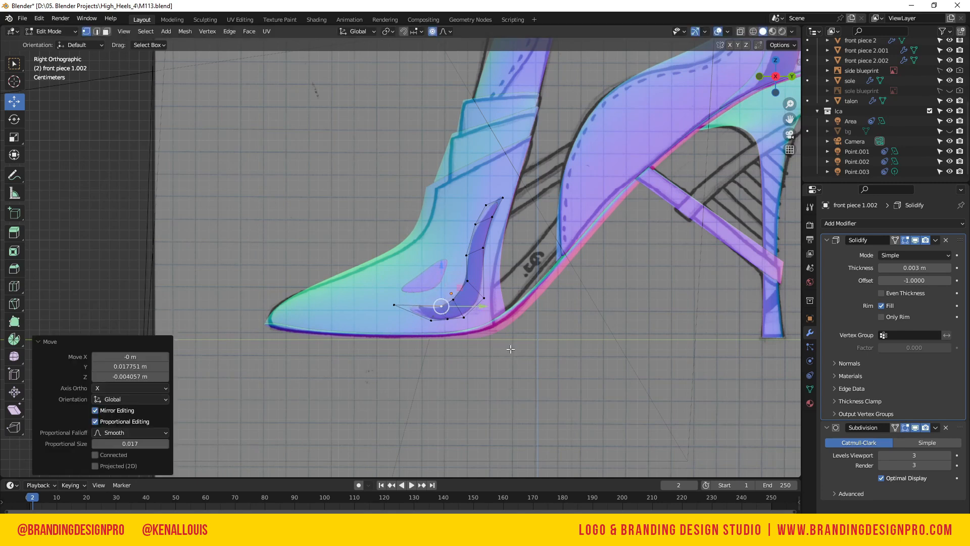
- Adjust the swoosh's toe-side tip vertex and shift the first bottom vertex toward the toe
{"action": "left_click", "coordinate": [391, 307]}
{"action": "key", "text": "g"}
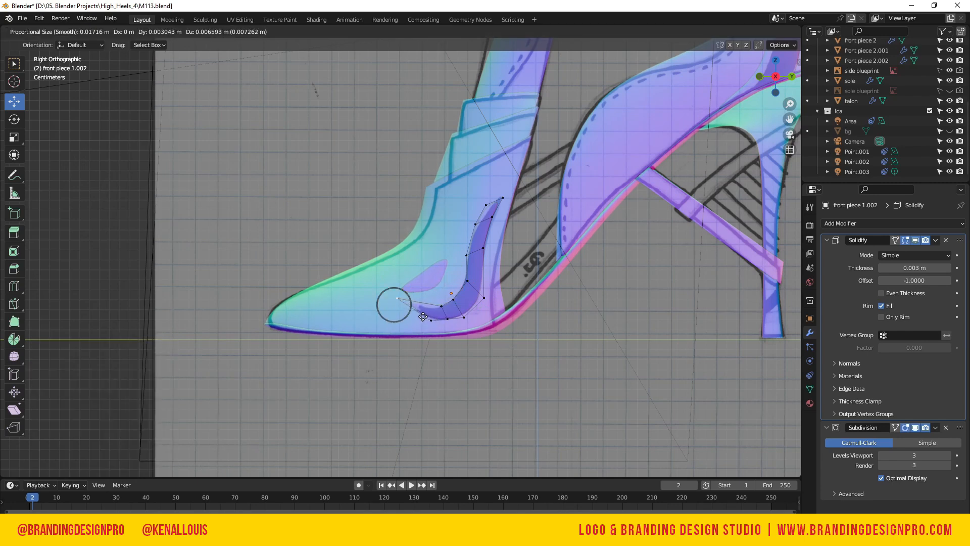
{"action": "left_click", "coordinate": [420, 316]}
{"action": "left_click", "coordinate": [431, 322]}
{"action": "key", "text": "g"}
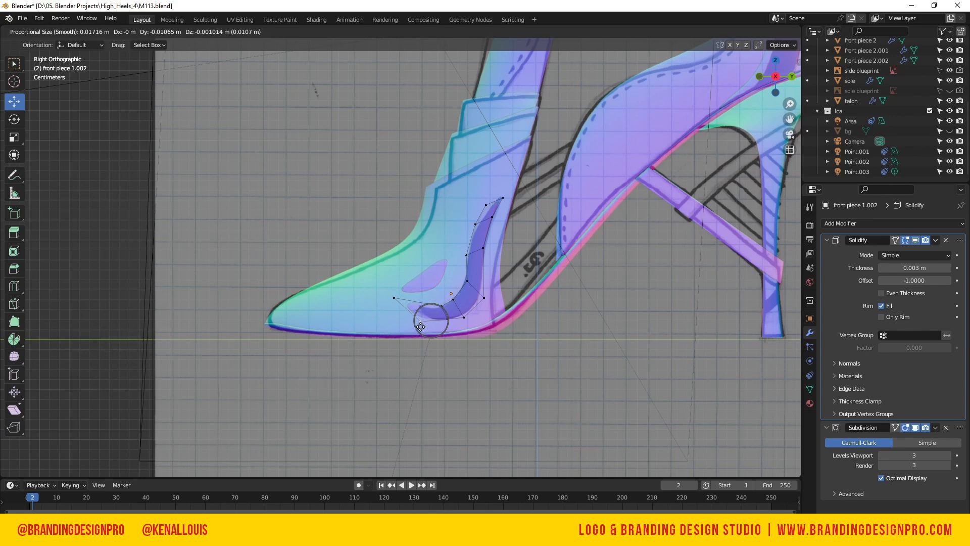
{"action": "left_click", "coordinate": [425, 328]}
- Nudge the remaining bottom vertices and the outer bend vertex of the swoosh to match the blueprint outline
{"action": "left_click", "coordinate": [447, 321]}
{"action": "key", "text": "g"}
{"action": "left_click", "coordinate": [449, 330]}
{"action": "left_click", "coordinate": [465, 320]}
{"action": "key", "text": "g"}
{"action": "left_click", "coordinate": [474, 326]}
{"action": "left_click", "coordinate": [486, 299]}
{"action": "key", "text": "g"}
{"action": "left_click", "coordinate": [547, 306]}
- Reposition the pair of vertices halfway up the swoosh to match its width in the blueprint
{"action": "left_click", "coordinate": [467, 255]}
{"action": "key", "text": "g"}
{"action": "left_click", "coordinate": [483, 256]}
{"action": "left_click", "coordinate": [484, 248]}
{"action": "key", "text": "g"}
{"action": "left_click", "coordinate": [480, 243]}
- Reposition the vertices at the swoosh's upper end, extending the top tip up to the blueprint's point
{"action": "left_click", "coordinate": [492, 218]}
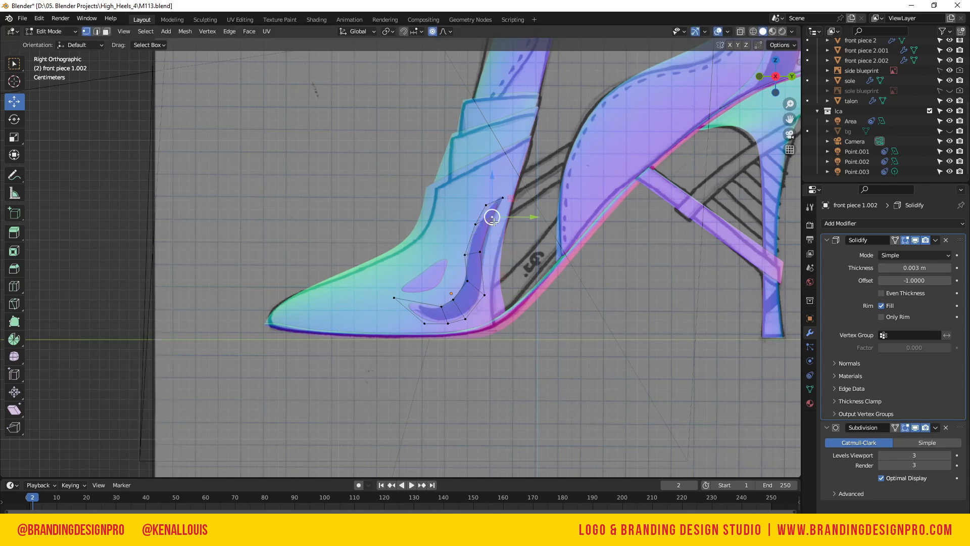
{"action": "key", "text": "g"}
{"action": "left_click", "coordinate": [490, 233]}
{"action": "left_click", "coordinate": [506, 193]}
{"action": "key", "text": "g"}
{"action": "left_click", "coordinate": [483, 207]}
{"action": "key", "text": "g"}
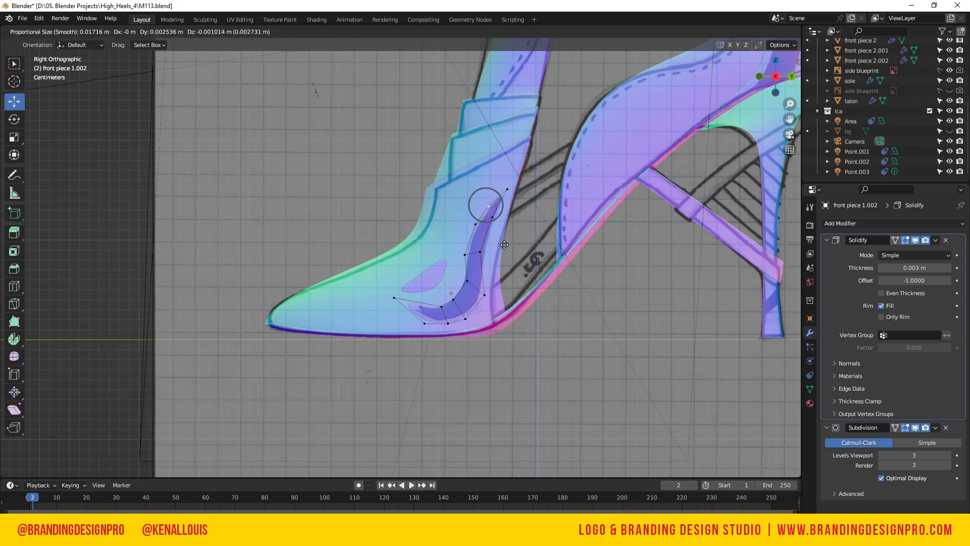
{"action": "left_click", "coordinate": [504, 245]}
- Add a loop cut across the middle of the swoosh's upright arm and slide the cross edge below it by -0.097
{"action": "left_click", "coordinate": [478, 252]}
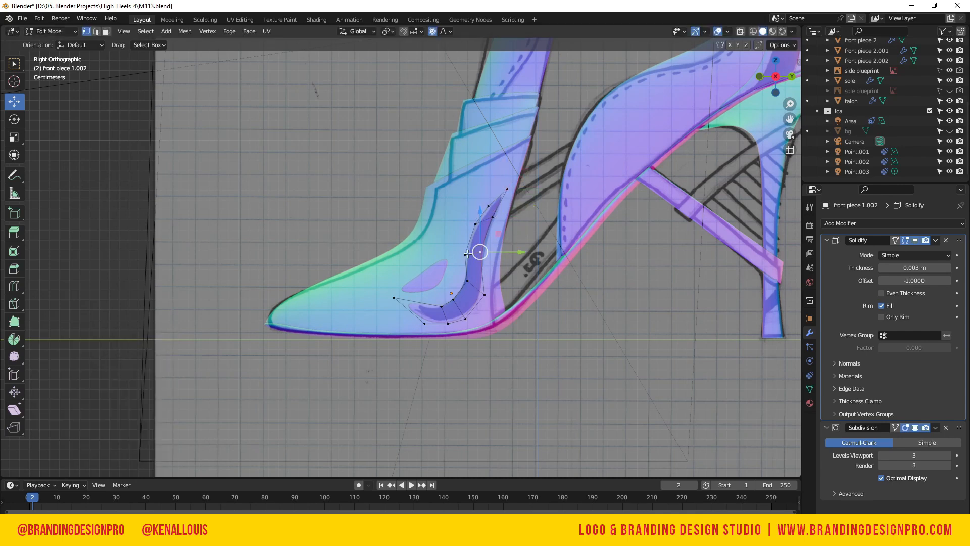
{"action": "left_click", "coordinate": [470, 245]}
{"action": "right_click", "coordinate": [469, 245]}
{"action": "left_click", "coordinate": [469, 244]}
{"action": "key", "text": "g"}
{"action": "key", "text": "g"}
{"action": "left_click", "coordinate": [515, 291]}
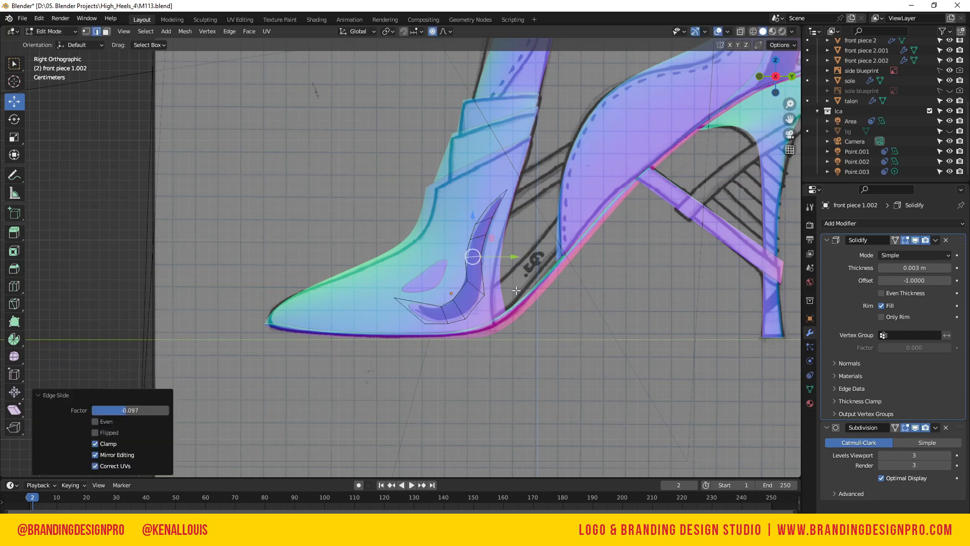
- Move the swoosh's middle cross edge vertices down along the blueprint curve to space the loops evenly
{"action": "left_click", "coordinate": [483, 256]}
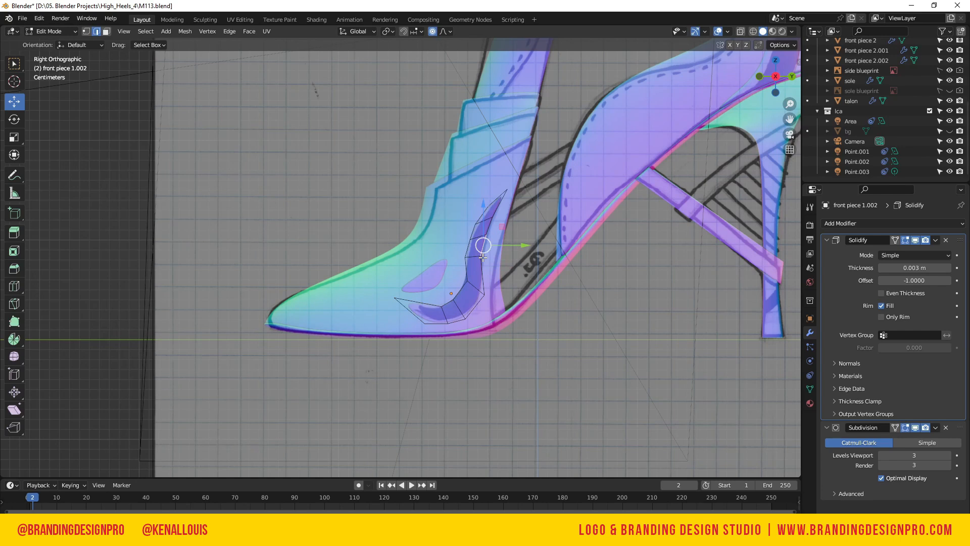
{"action": "key", "text": "g"}
{"action": "left_click", "coordinate": [543, 320]}
{"action": "left_click", "coordinate": [466, 257]}
{"action": "key", "text": "g"}
{"action": "left_click", "coordinate": [508, 322]}
- Fit the vertices above the swoosh's middle to the blueprint, lowering the upper inner vertex about 0.0025 m
{"action": "left_click", "coordinate": [470, 240]}
{"action": "key", "text": "g"}
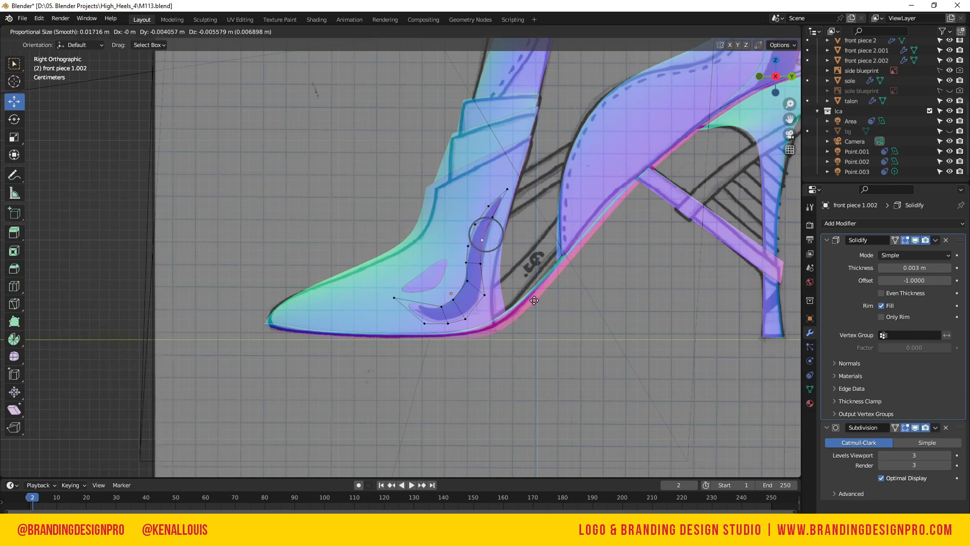
{"action": "left_click", "coordinate": [536, 301]}
{"action": "key", "text": "g"}
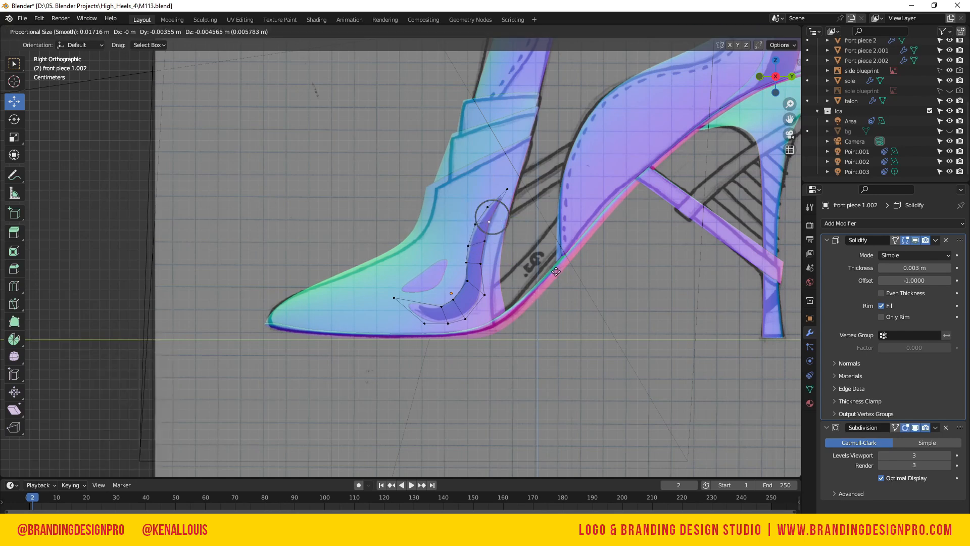
{"action": "left_click", "coordinate": [555, 272]}
{"action": "left_click", "coordinate": [476, 224]}
{"action": "key", "text": "g"}
{"action": "left_click", "coordinate": [533, 274]}
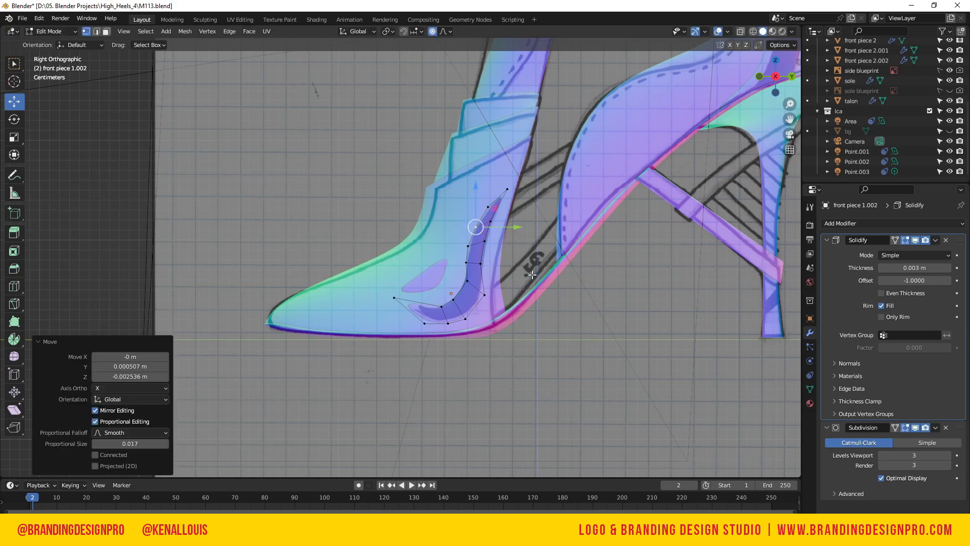
- Leave mesh editing, save the file and hide the side blueprint
{"action": "key", "text": "Tab"}
{"action": "key", "text": "ctrl+s"}
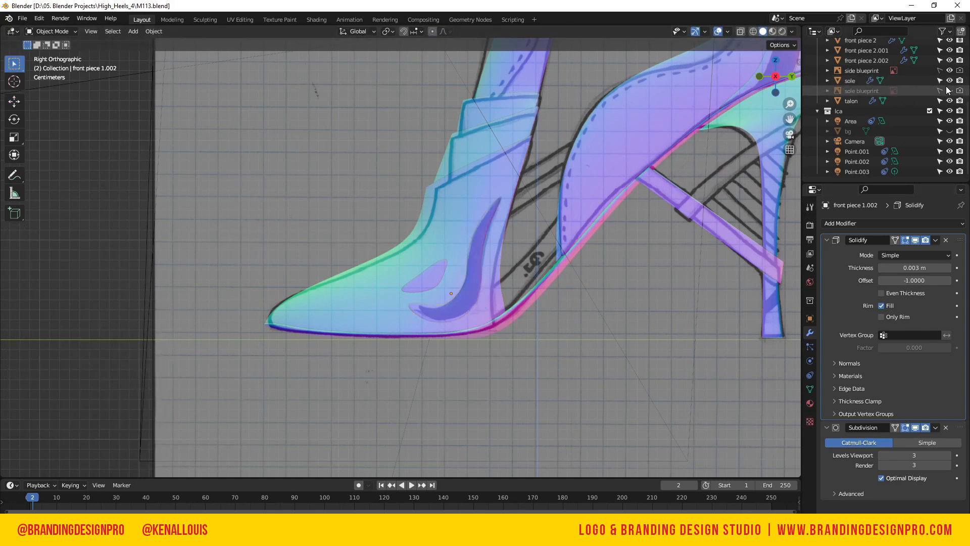
{"action": "left_click", "coordinate": [950, 70]}
{"action": "scroll", "coordinate": [476, 332], "scroll_direction": "up", "scroll_amount": 3}
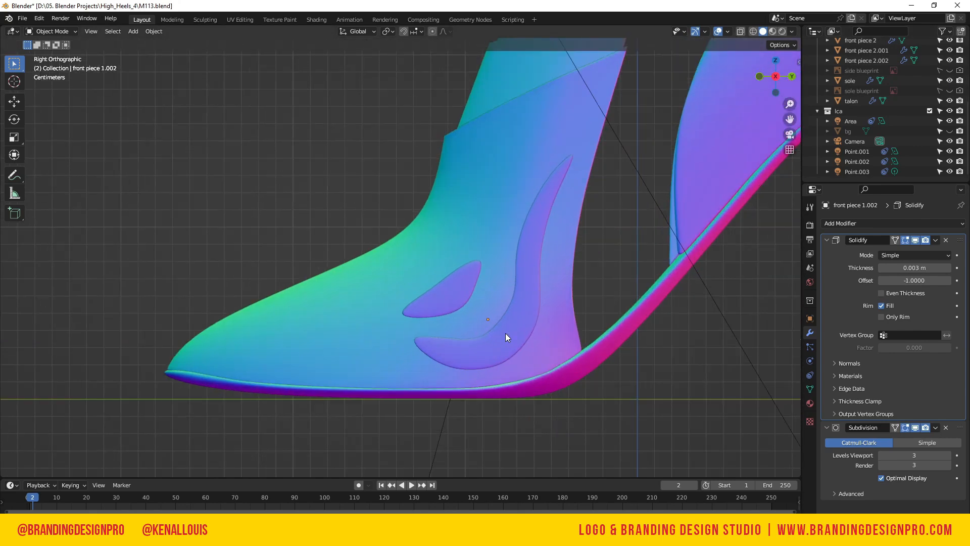
- Edit the swoosh mesh again and shift the outer vertex halfway up the upright arm along Y
{"action": "key", "text": "Tab"}
{"action": "left_click", "coordinate": [540, 269]}
{"action": "key", "text": "g"}
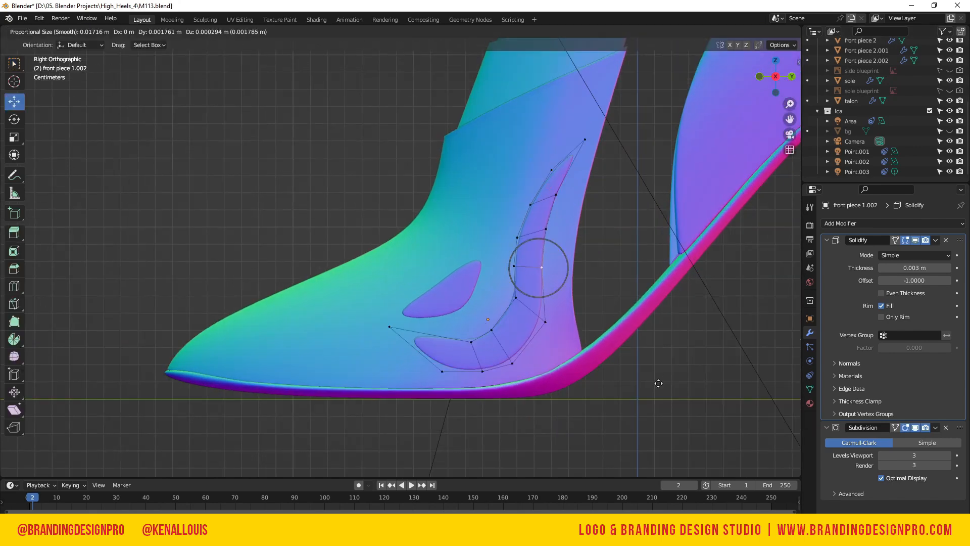
{"action": "left_click", "coordinate": [661, 382]}
{"action": "key", "text": "g"}
{"action": "left_click", "coordinate": [588, 316]}
- Smooth the swoosh's upright arm by moving its two inner middle vertices toward the heel and adjusting the outer one
{"action": "left_click", "coordinate": [517, 238]}
{"action": "key", "text": "g"}
{"action": "left_click", "coordinate": [560, 256]}
{"action": "left_click", "coordinate": [513, 265]}
{"action": "key", "text": "g"}
{"action": "left_click", "coordinate": [552, 288]}
{"action": "left_click", "coordinate": [547, 230]}
{"action": "key", "text": "g"}
{"action": "left_click", "coordinate": [560, 233]}
- Refine the swoosh's tapering upper end, moving its outer vertex about 0.0012 m toward the toe and nudging the inner ones
{"action": "left_click", "coordinate": [529, 205]}
{"action": "key", "text": "g"}
{"action": "left_click", "coordinate": [569, 224]}
{"action": "left_click", "coordinate": [555, 194]}
{"action": "key", "text": "g"}
{"action": "left_click", "coordinate": [556, 189]}
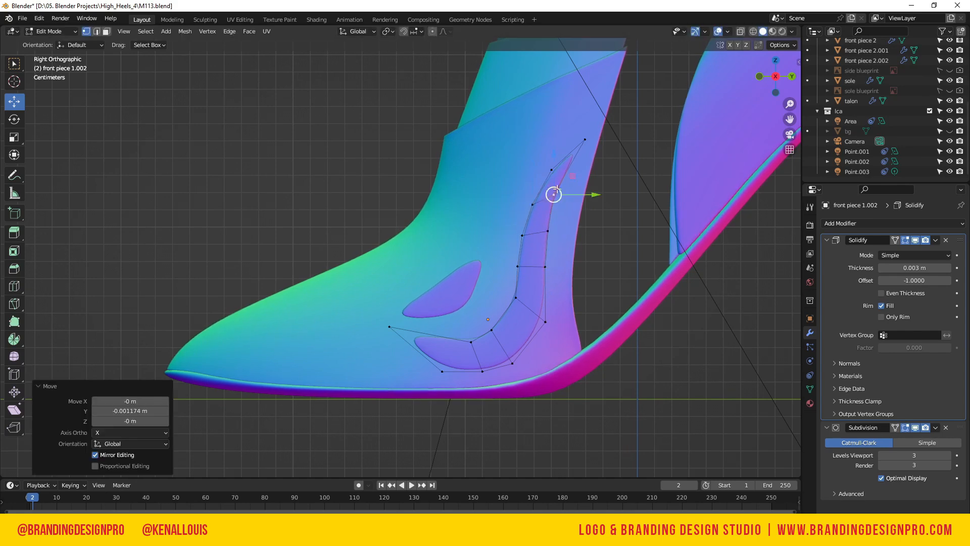
{"action": "left_click", "coordinate": [552, 170]}
{"action": "key", "text": "g"}
{"action": "left_click", "coordinate": [554, 169]}
- Move the swoosh's lower vertex nearest the toe about 0.0012 m along Y and 0.0035 m up
{"action": "left_click", "coordinate": [443, 376]}
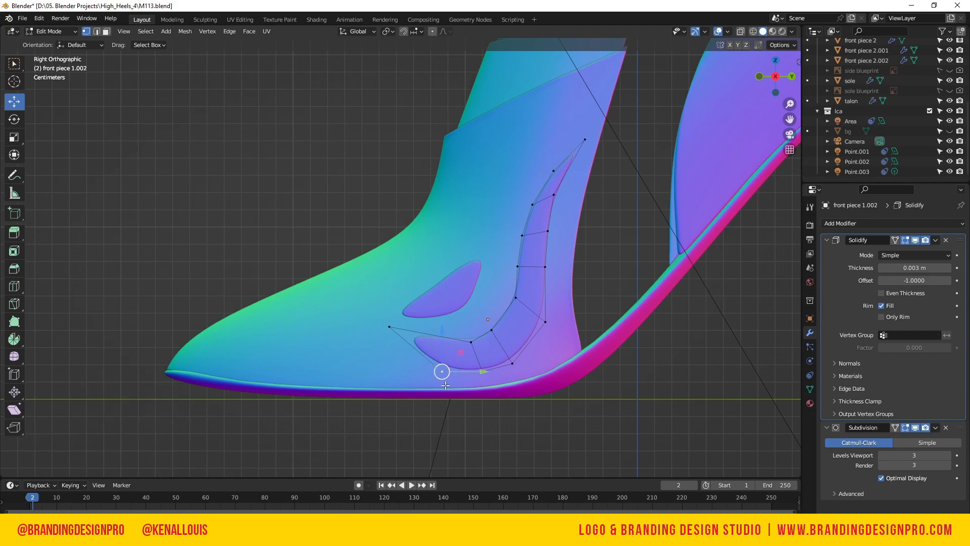
{"action": "key", "text": "g"}
{"action": "left_click", "coordinate": [447, 379]}
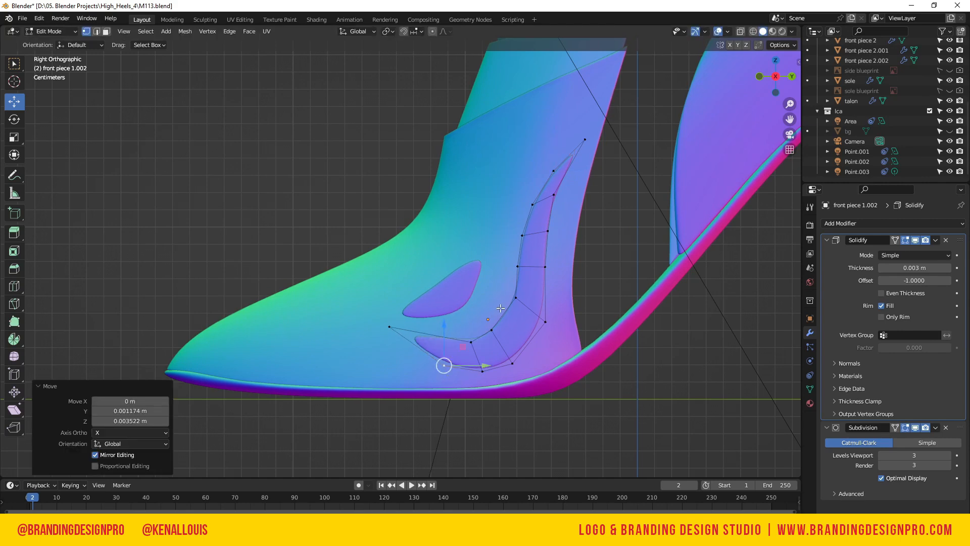
{"action": "key", "text": "ctrl+r"}
{"action": "left_click", "coordinate": [498, 335]}
{"action": "right_click", "coordinate": [501, 334]}
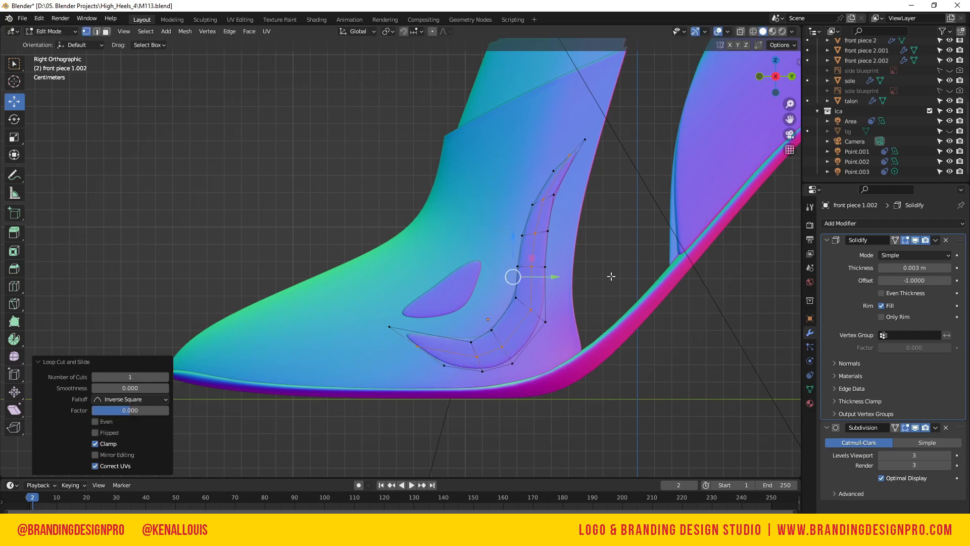
{"action": "left_click", "coordinate": [612, 257]}
{"action": "key", "text": "ctrl+z"}
{"action": "key", "text": "ctrl+z"}
- Add two centred lengthwise loop cuts along the swoosh and leave mesh editing
{"action": "key", "text": "ctrl+r"}
{"action": "left_click", "coordinate": [501, 342]}
{"action": "right_click", "coordinate": [501, 342]}
{"action": "left_click", "coordinate": [567, 370]}
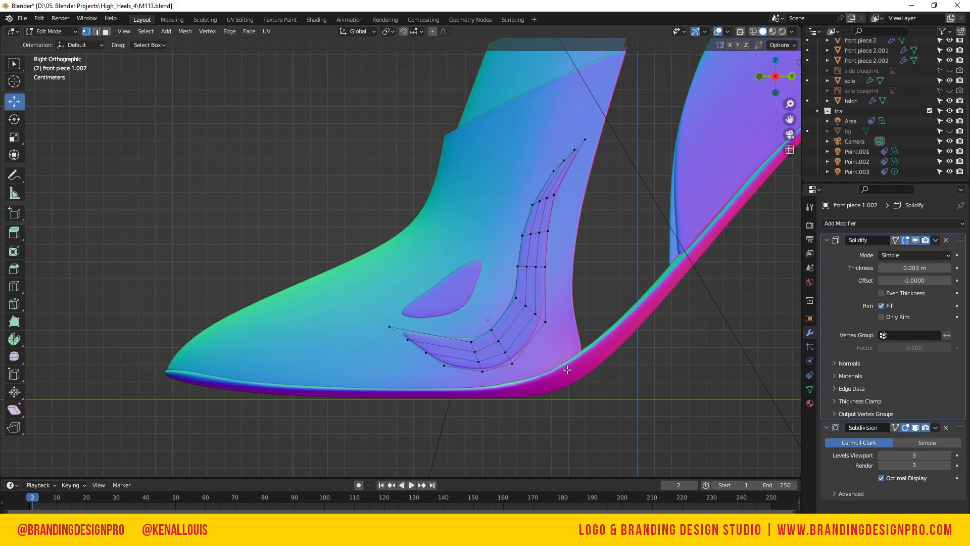
{"action": "key", "text": "Tab"}
- Reselect the swoosh piece, inspect its fit on the shoe from the front and save the file
{"action": "left_click", "coordinate": [626, 303]}
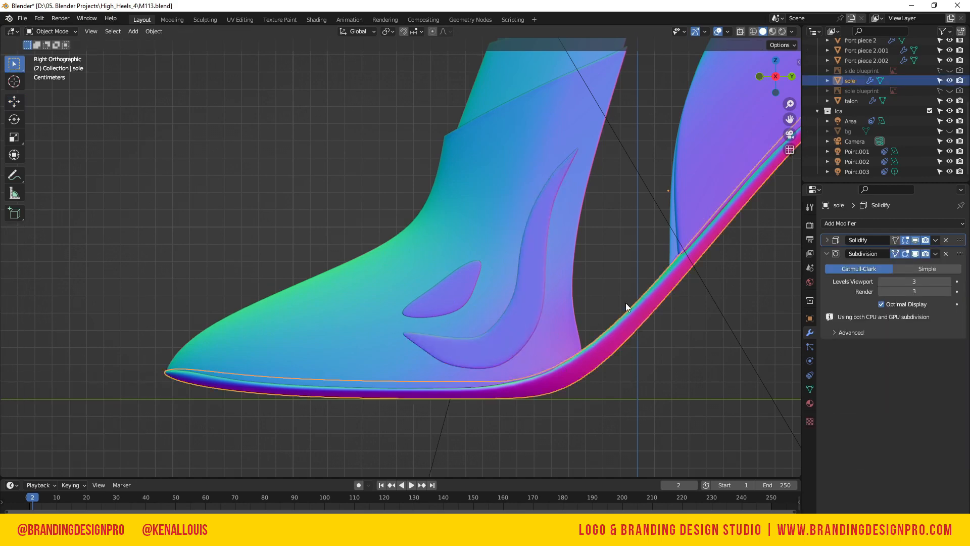
{"action": "left_click", "coordinate": [580, 378]}
{"action": "left_click", "coordinate": [576, 393]}
{"action": "left_click", "coordinate": [517, 333]}
{"action": "left_click", "coordinate": [861, 224]}
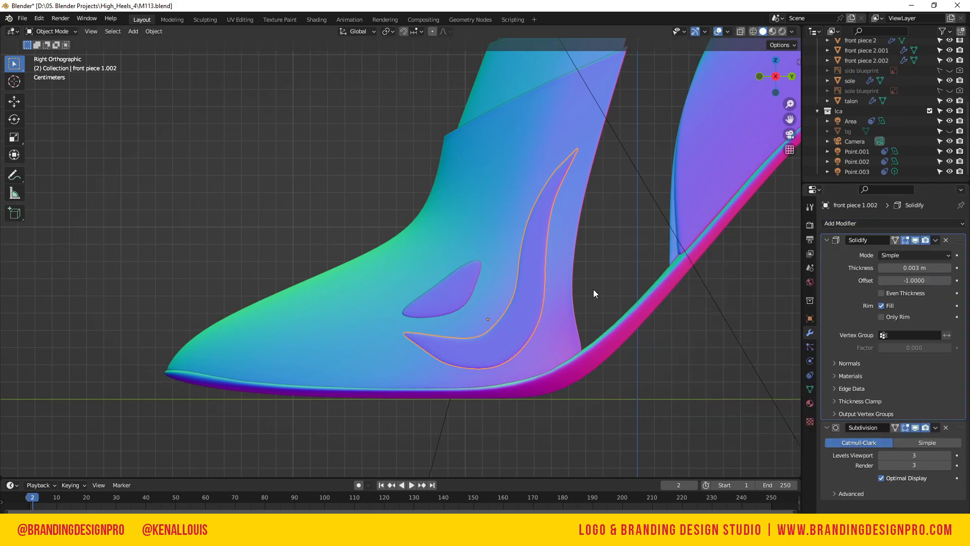
{"action": "middle_click_drag", "start_coordinate": [754, 110], "coordinate": [671, 126]}
{"action": "key", "text": "ctrl+s"}
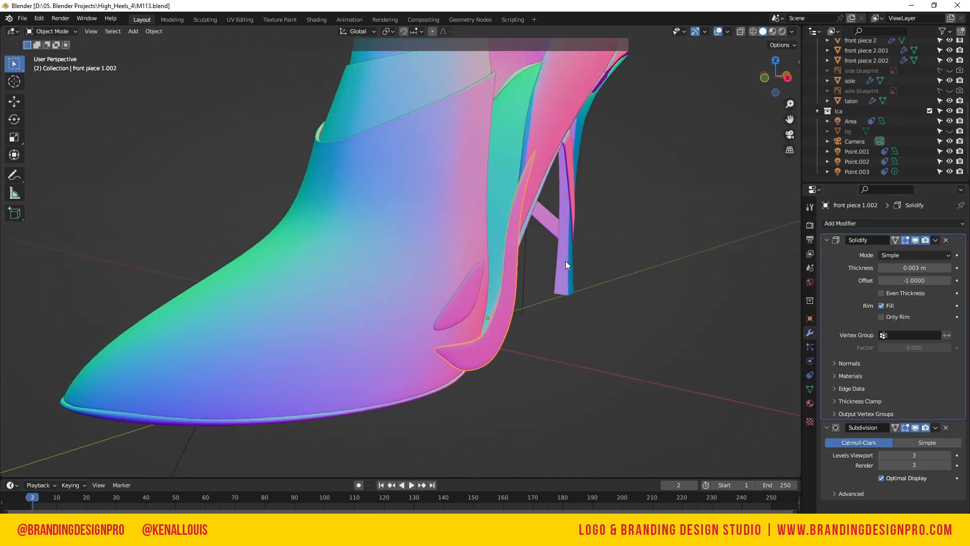
- Rotate the swoosh piece about 17° around the global Z axis to follow the shoe's side
{"action": "key", "text": "r"}
{"action": "key", "text": "z"}
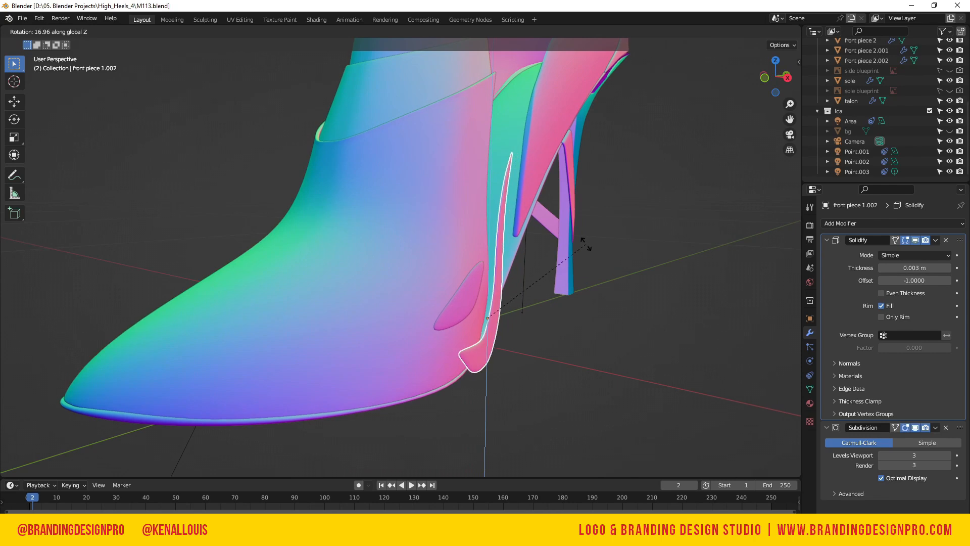
{"action": "left_click", "coordinate": [586, 246]}
{"action": "left_click", "coordinate": [754, 74]}
{"action": "left_click_drag", "start_coordinate": [760, 77], "coordinate": [779, 122]}
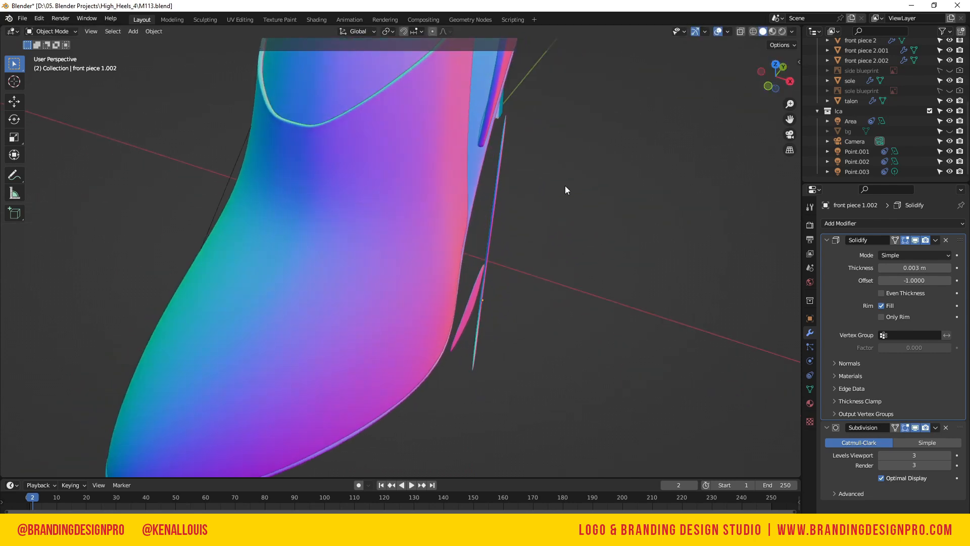
- From above, move the swoosh toward the shoe's side by about -0.0129 m in X and -0.0026 m in Y
{"action": "left_click", "coordinate": [498, 230]}
{"action": "key", "text": "KP_7"}
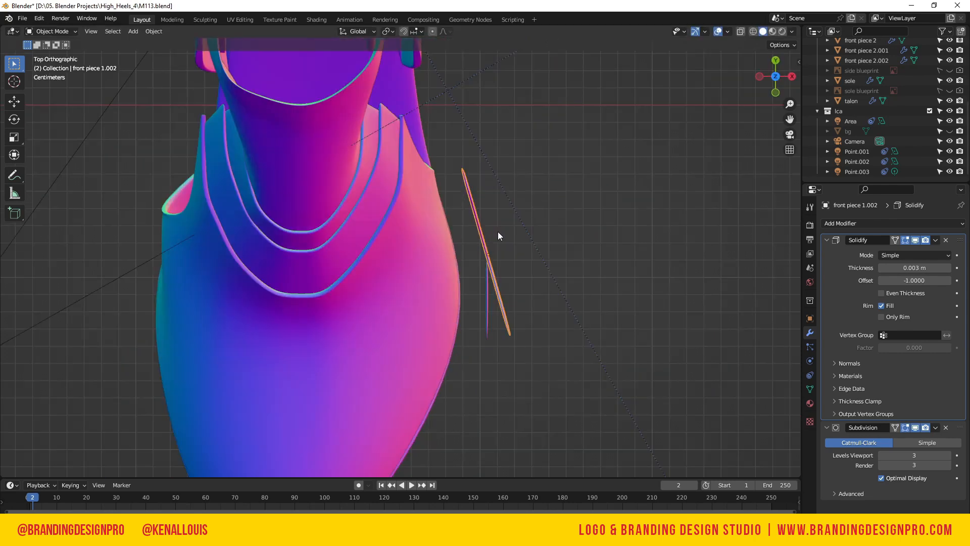
{"action": "key", "text": "g"}
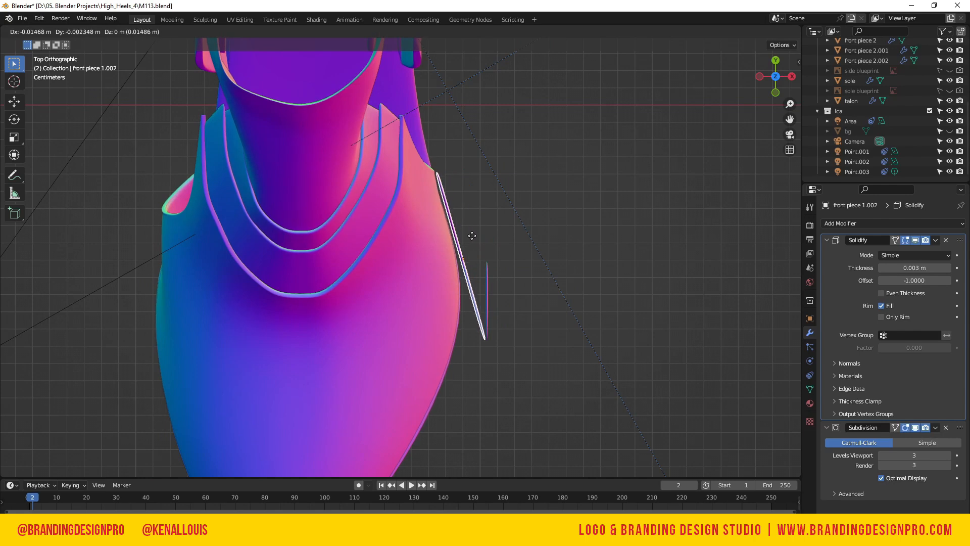
{"action": "left_click", "coordinate": [475, 236]}
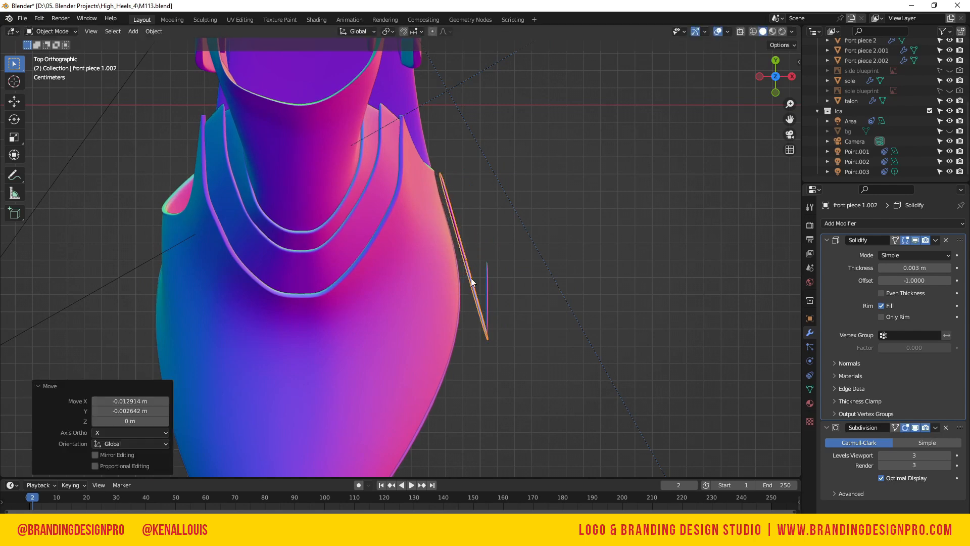
- Add a Shrinkwrap modifier to the swoosh, place it first in the stack and target front piece 1
{"action": "key", "text": "KP_3"}
{"action": "left_click", "coordinate": [854, 223]}
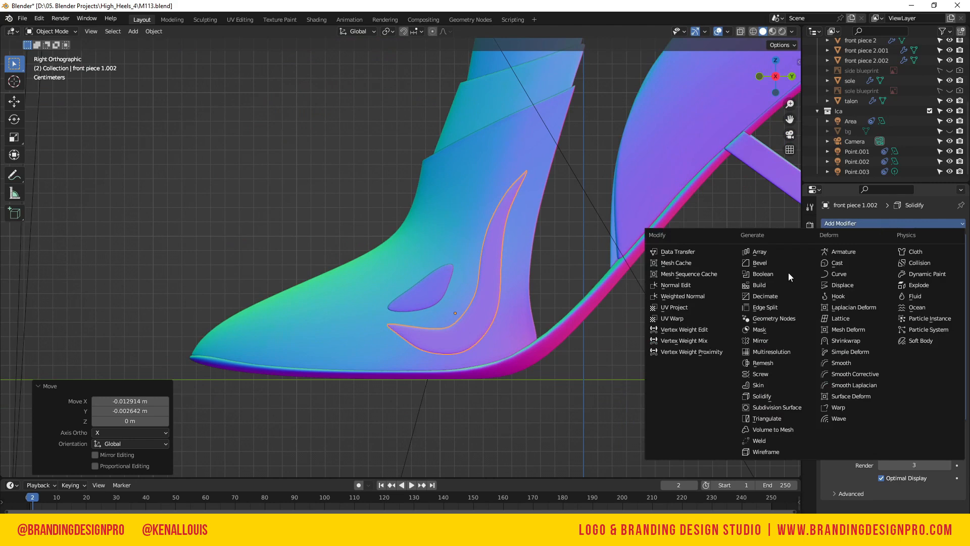
{"action": "left_click", "coordinate": [872, 374]}
{"action": "left_click_drag", "start_coordinate": [957, 507], "coordinate": [925, 238]}
{"action": "left_click", "coordinate": [944, 280]}
{"action": "left_click", "coordinate": [523, 217]}
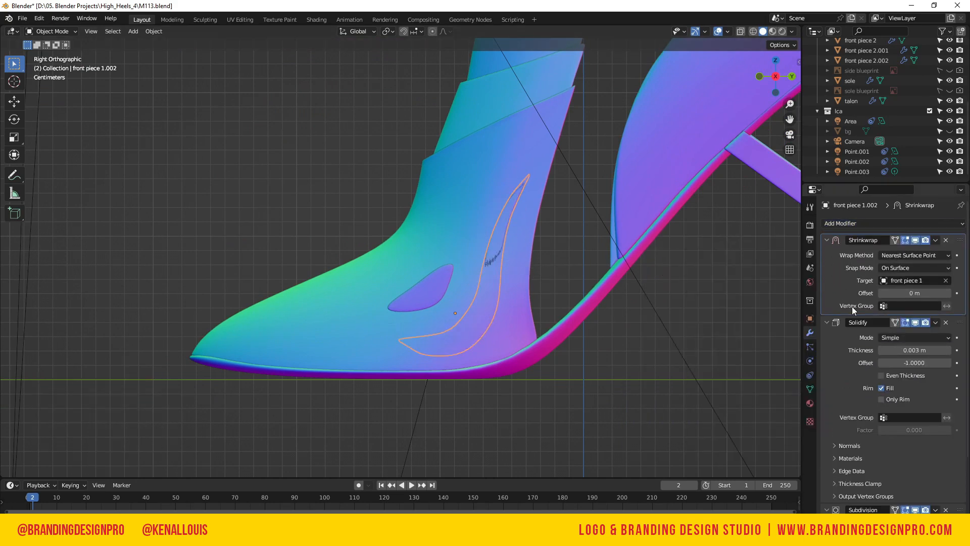
- Set the swoosh's Solidify offset to 1 and check the relief on the shoe's surface
{"action": "left_click_drag", "start_coordinate": [905, 363], "coordinate": [950, 362]}
{"action": "left_click", "coordinate": [570, 354]}
{"action": "left_click", "coordinate": [474, 307]}
{"action": "left_click_drag", "start_coordinate": [773, 77], "coordinate": [715, 77]}
{"action": "left_click", "coordinate": [475, 384]}
{"action": "left_click", "coordinate": [472, 327]}
- In the right view, move the swoosh about 0.0028 m along Y and 0.007 m up
{"action": "key", "text": "KP_3"}
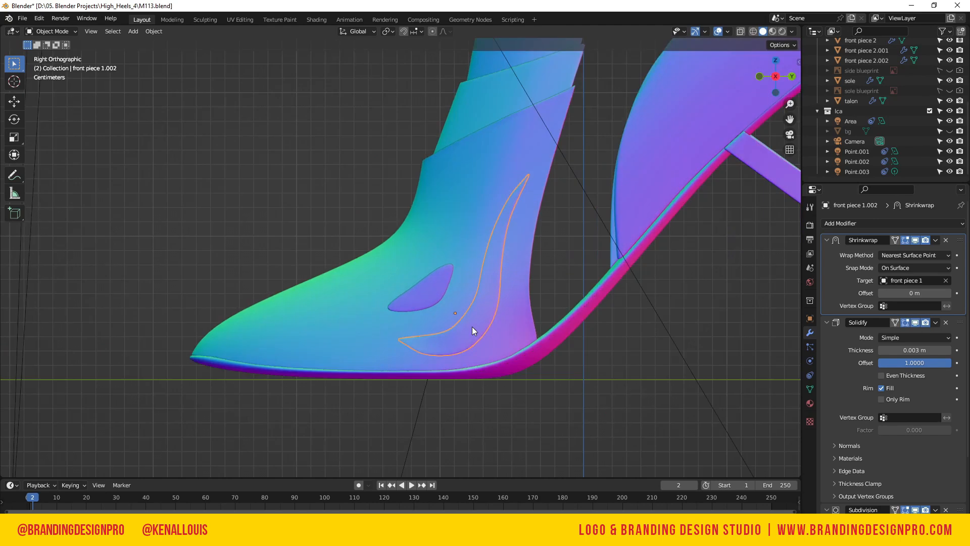
{"action": "key", "text": "g"}
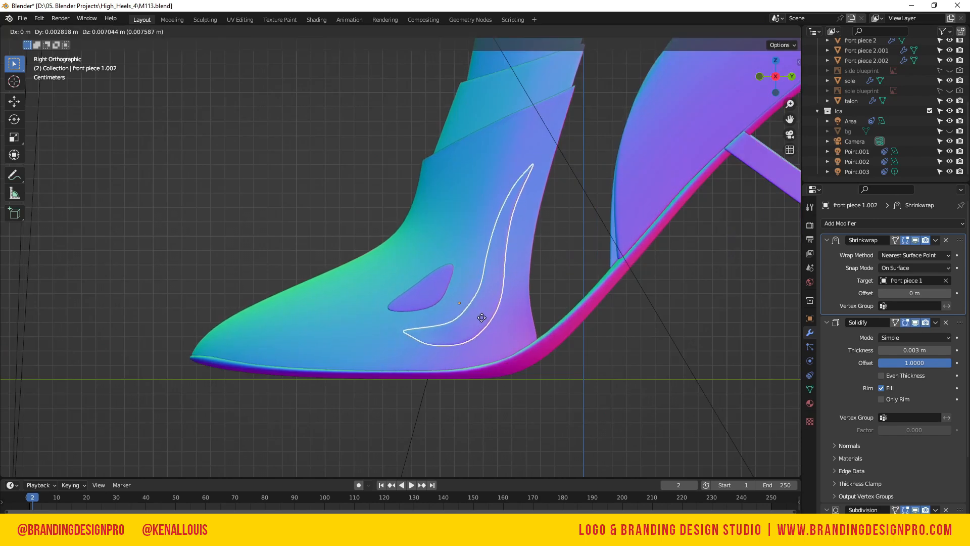
{"action": "left_click", "coordinate": [482, 317]}
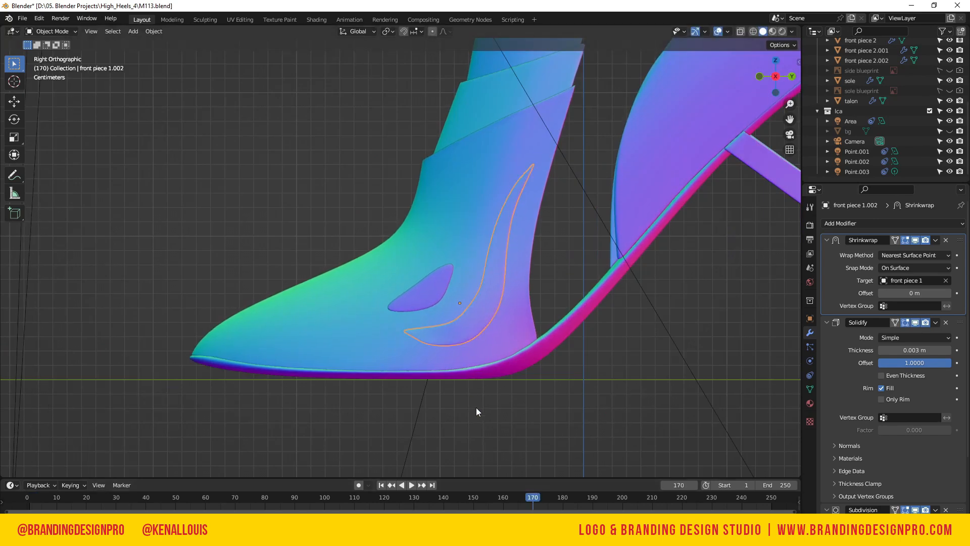
{"action": "left_click", "coordinate": [480, 391]}
{"action": "left_click", "coordinate": [466, 334]}
- Nudge the lower vertex at the swoosh's toe-side end slightly toward the heel
{"action": "key", "text": "Tab"}
{"action": "left_click", "coordinate": [423, 342]}
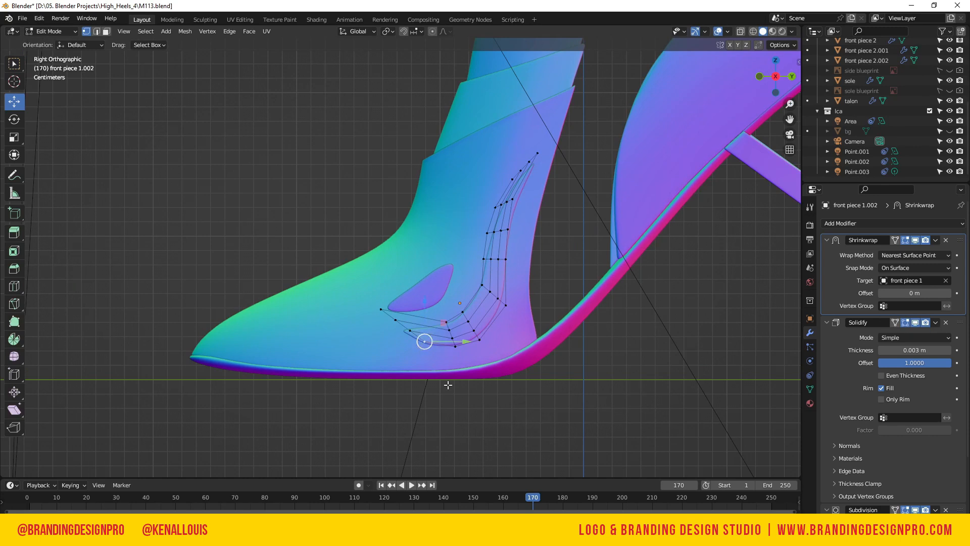
{"action": "key", "text": "g"}
{"action": "left_click", "coordinate": [510, 439]}
{"action": "left_click", "coordinate": [499, 389]}
- Edge-slide one of the swoosh's inner lengthwise loops by factor 1 and merge the overlapping vertices by distance
{"action": "key", "text": "2"}
{"action": "left_click", "coordinate": [478, 317]}
{"action": "left_click", "coordinate": [481, 319], "text": "alt"}
{"action": "key", "text": "g"}
{"action": "key", "text": "g"}
{"action": "left_click", "coordinate": [465, 302]}
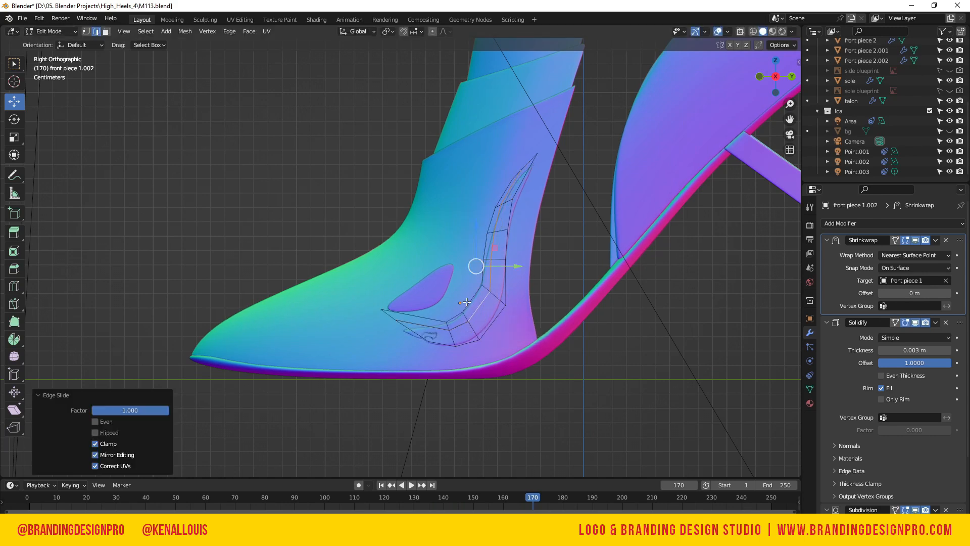
{"action": "left_click", "coordinate": [467, 320]}
{"action": "key", "text": "m"}
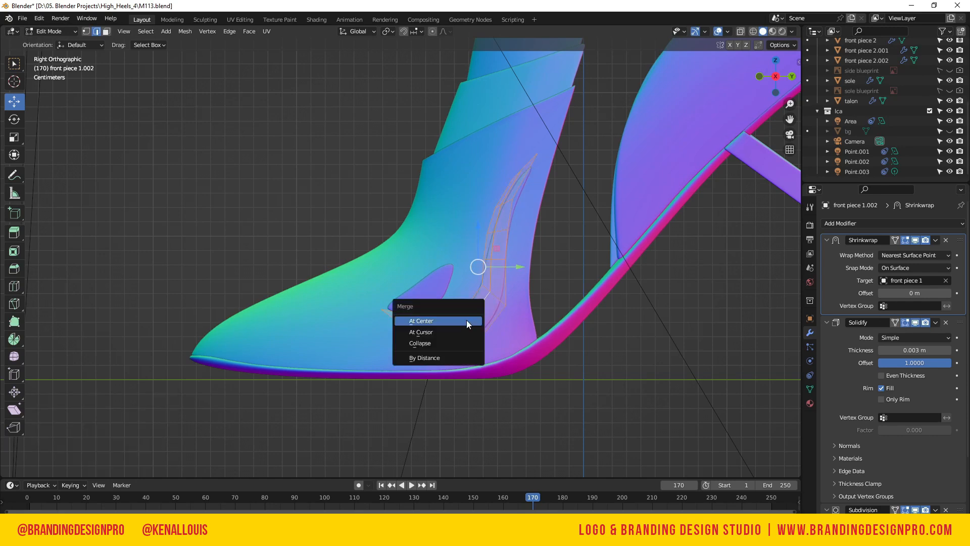
{"action": "left_click", "coordinate": [440, 357]}
- Slide the remaining inner lengthwise loop by factor -0.276 toward the swoosh's middle and leave mesh editing
{"action": "left_click", "coordinate": [488, 332]}
{"action": "left_click", "coordinate": [457, 325]}
{"action": "left_click", "coordinate": [458, 325], "text": "alt"}
{"action": "key", "text": "g"}
{"action": "key", "text": "g"}
{"action": "left_click", "coordinate": [535, 351]}
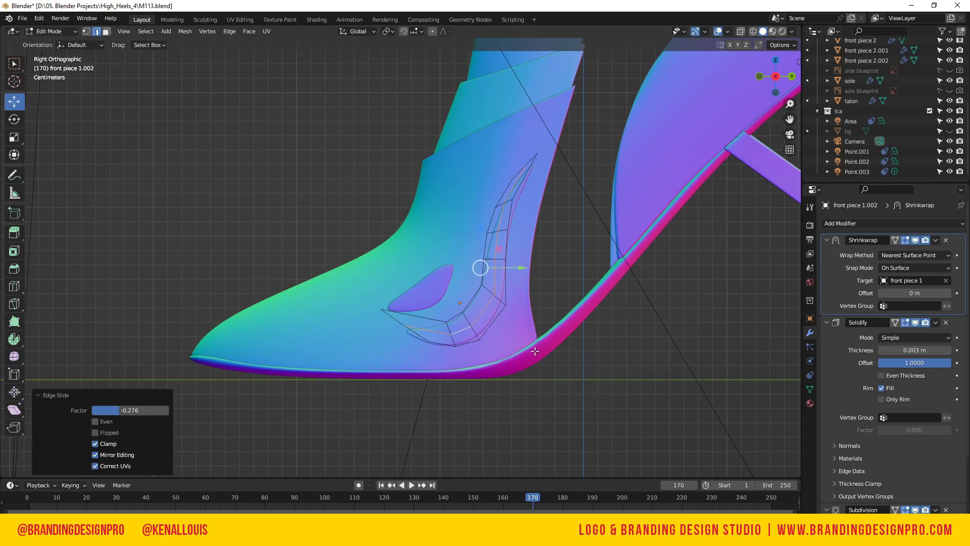
{"action": "left_click", "coordinate": [393, 404]}
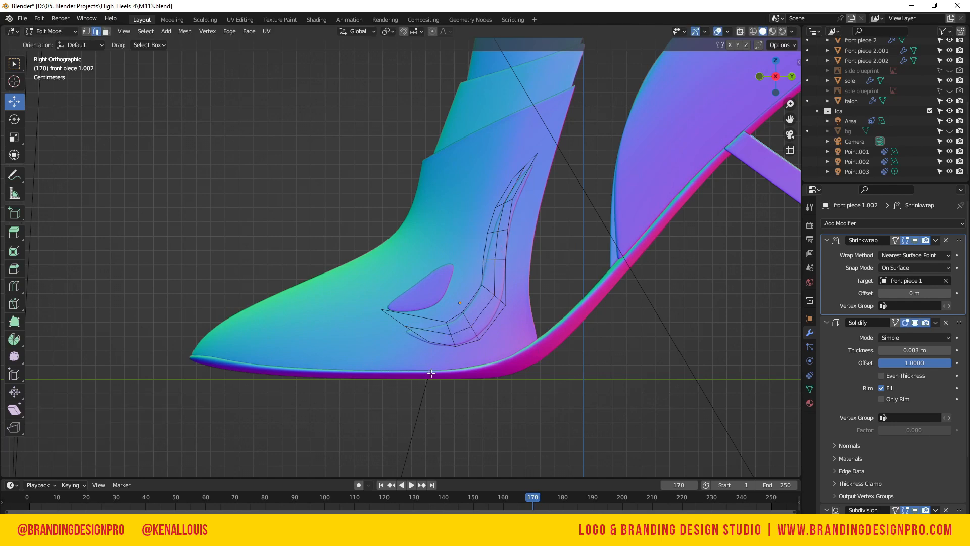
{"action": "key", "text": "Tab"}
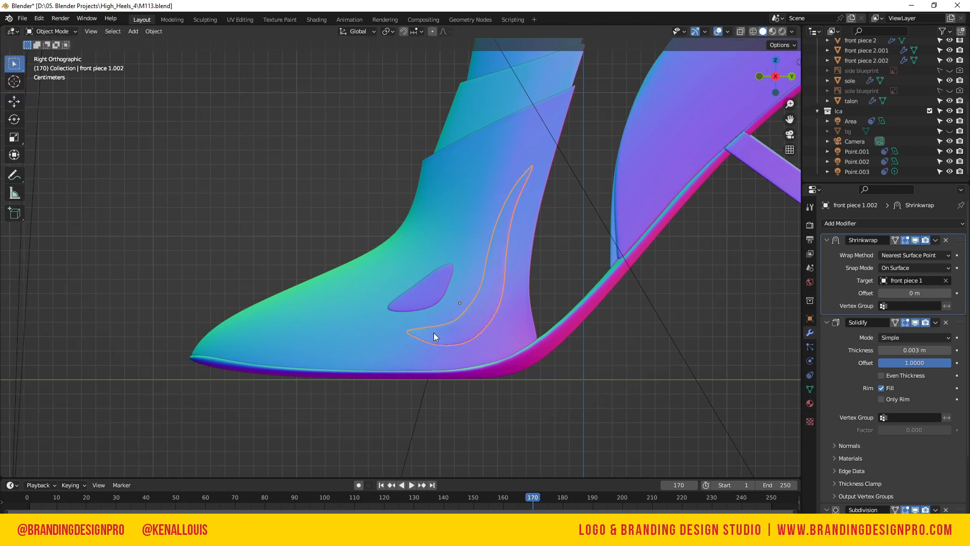
- Examine the vertices at the swoosh's toe-side end and its fit on the shoe from several angles
{"action": "key", "text": "Tab"}
{"action": "key", "text": "a"}
{"action": "left_click", "coordinate": [384, 316]}
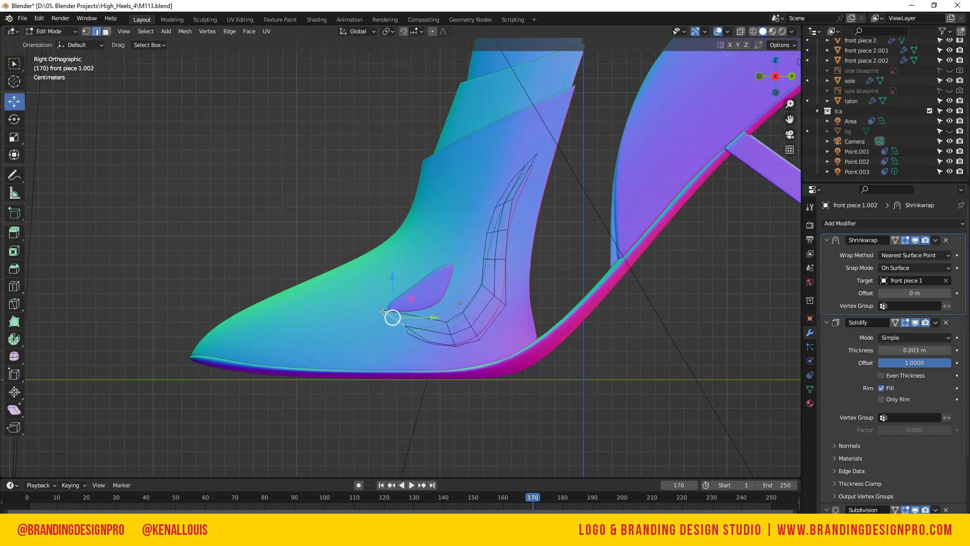
{"action": "key", "text": "1"}
{"action": "middle_click_drag", "start_coordinate": [380, 310], "coordinate": [391, 310]}
{"action": "right_click", "coordinate": [390, 319], "text": "shift"}
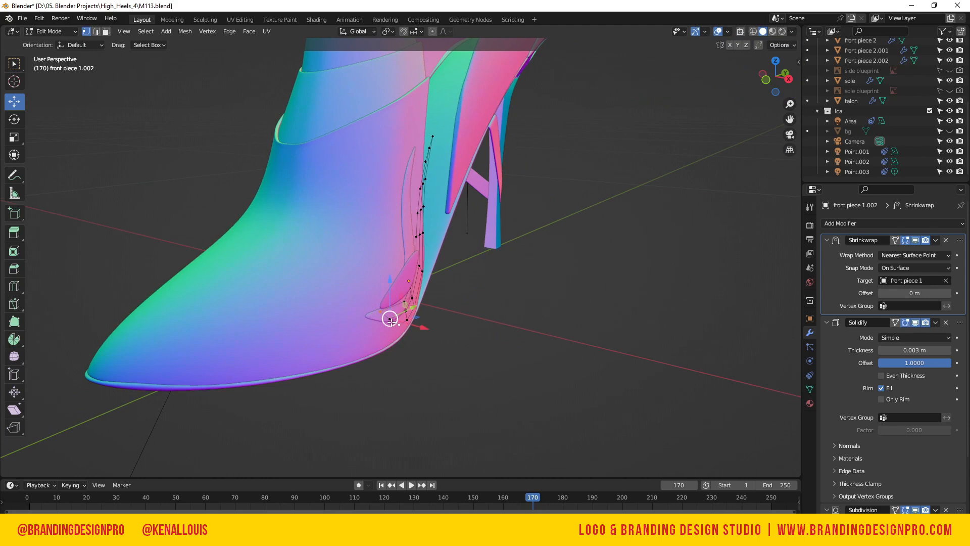
{"action": "left_click_drag", "start_coordinate": [435, 330], "coordinate": [434, 329]}
{"action": "key", "text": "KP_3"}
{"action": "left_click", "coordinate": [472, 377]}
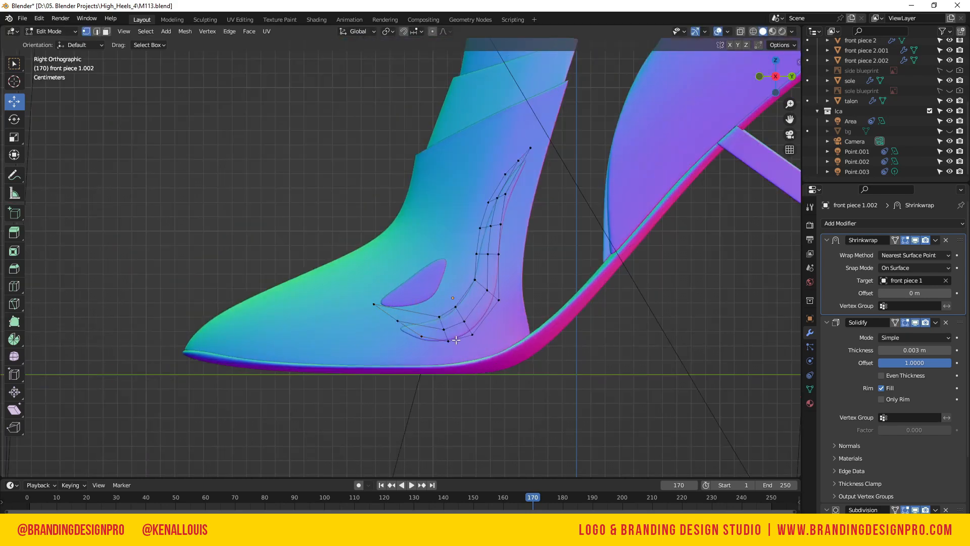
{"action": "key", "text": "Tab"}
{"action": "mouse_move", "coordinate": [776, 77]}
{"action": "left_mouse_down"}
{"action": "mouse_move", "coordinate": [797, 75]}
{"action": "mouse_move", "coordinate": [775, 81]}
{"action": "left_mouse_up"}
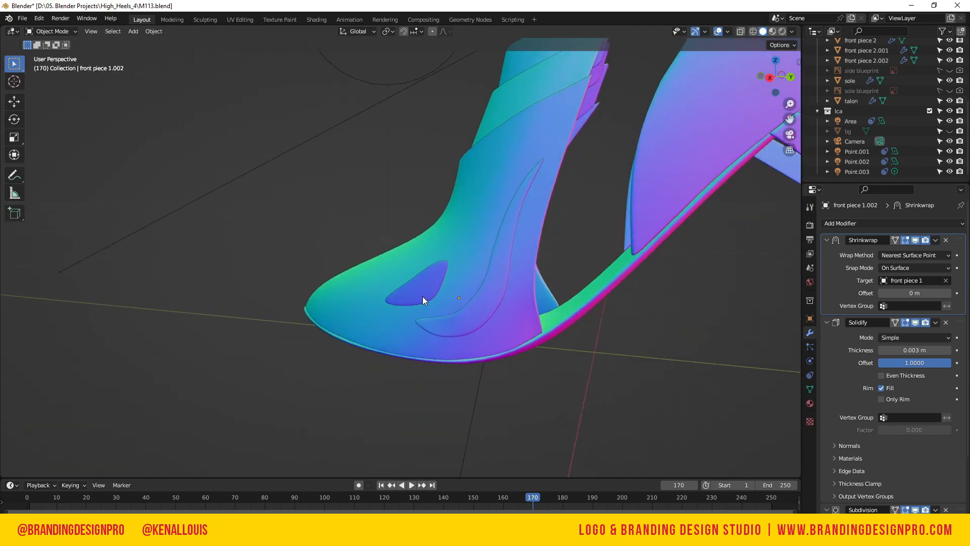
- Move the teardrop piece closer to the swoosh and scale it uniformly by 0.835
{"action": "left_click", "coordinate": [422, 298]}
{"action": "key", "text": "KP_3"}
{"action": "key", "text": "g"}
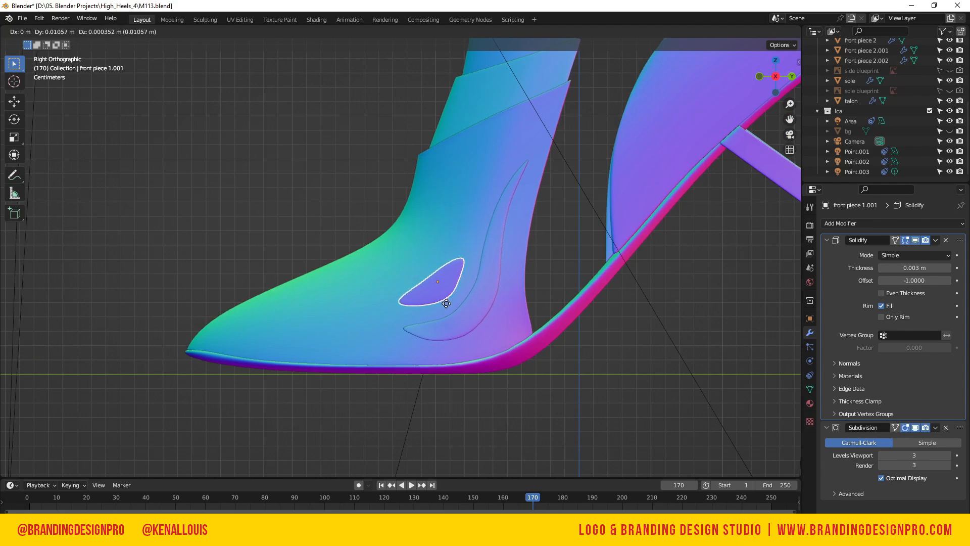
{"action": "left_click", "coordinate": [450, 304]}
{"action": "key", "text": "s"}
{"action": "left_click", "coordinate": [523, 313]}
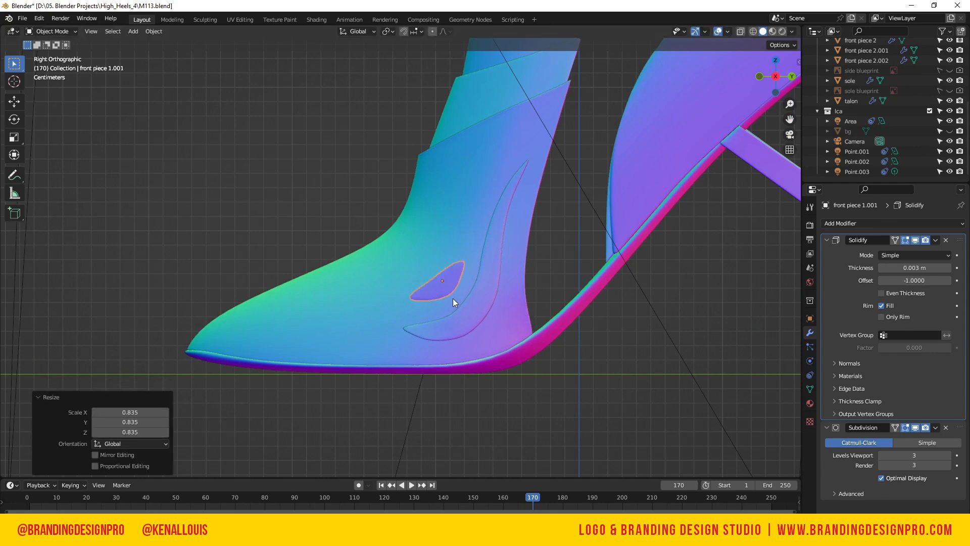
{"action": "key", "text": "g"}
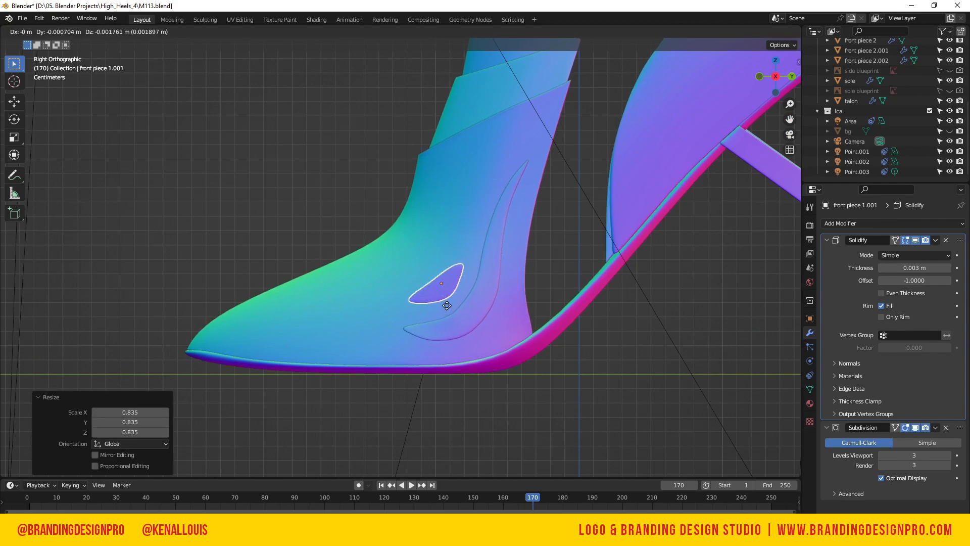
{"action": "left_click", "coordinate": [447, 310]}
{"action": "key", "text": "Tab"}
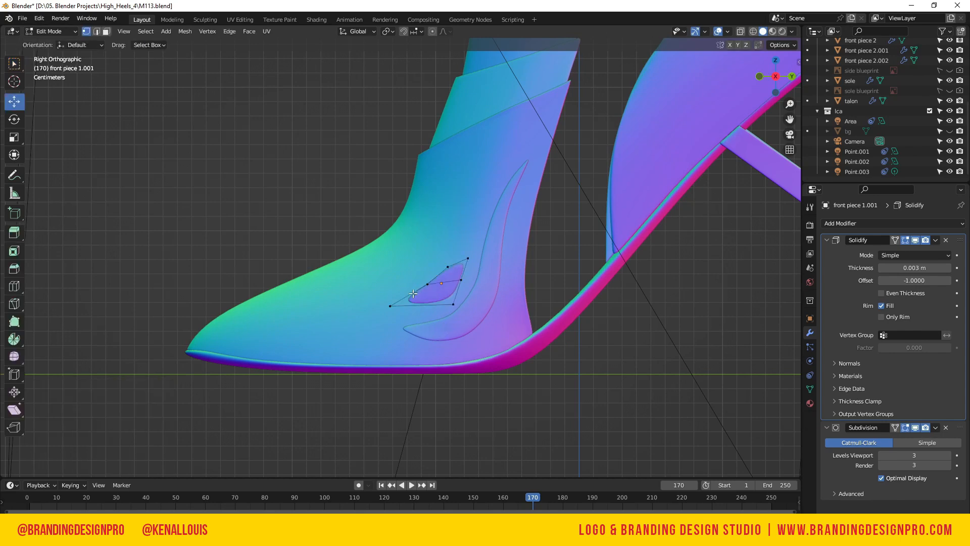
{"action": "key", "text": "Tab"}
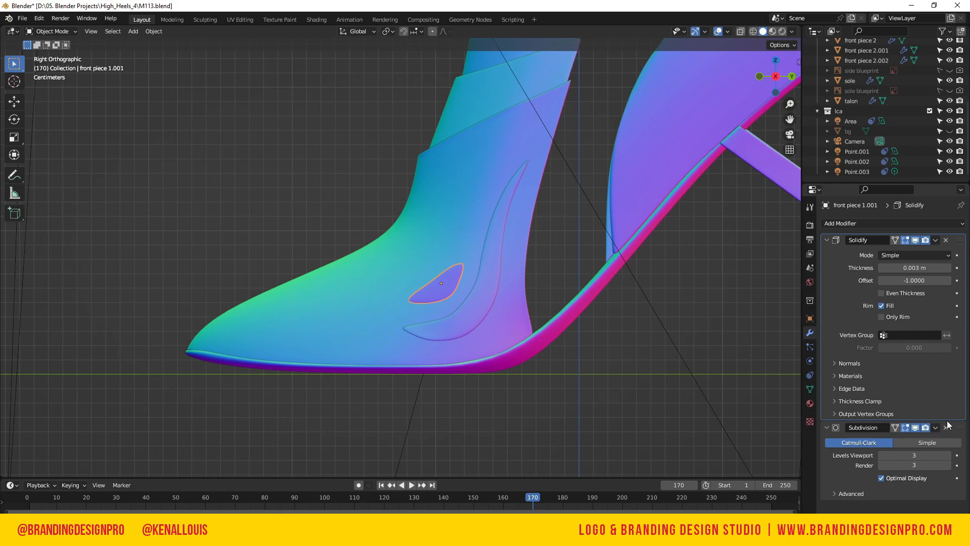
- Add a Shrinkwrap modifier to the teardrop and place it first in the modifier stack
{"action": "left_click", "coordinate": [865, 223]}
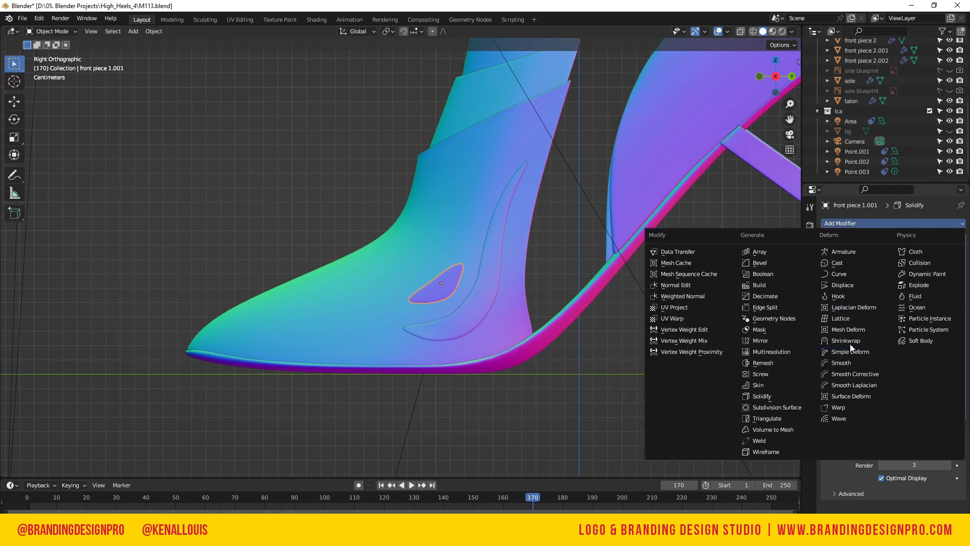
{"action": "left_click", "coordinate": [848, 346]}
{"action": "left_click_drag", "start_coordinate": [959, 507], "coordinate": [958, 237]}
- Try targeting the teardrop's Shrinkwrap at front piece 1, and undo the assignment
{"action": "left_click", "coordinate": [945, 281]}
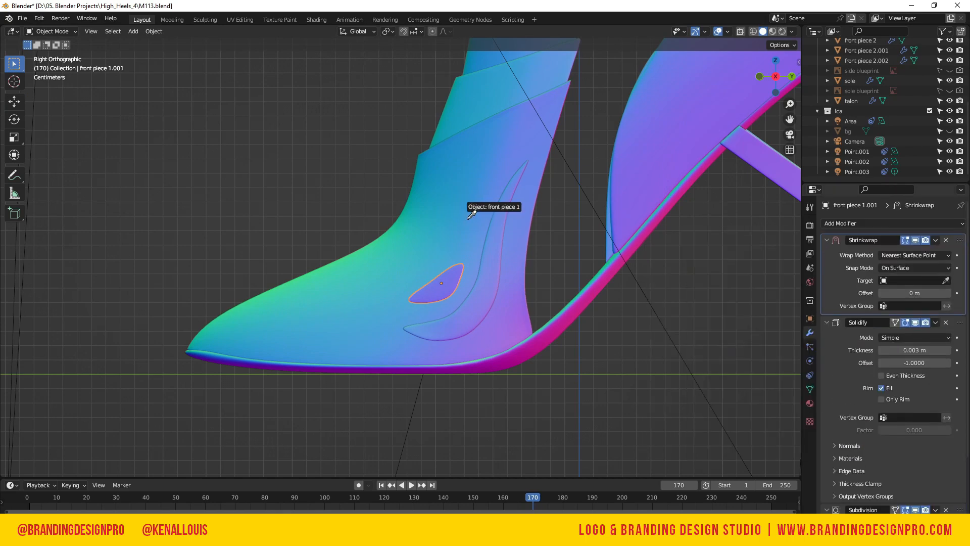
{"action": "left_click", "coordinate": [469, 216]}
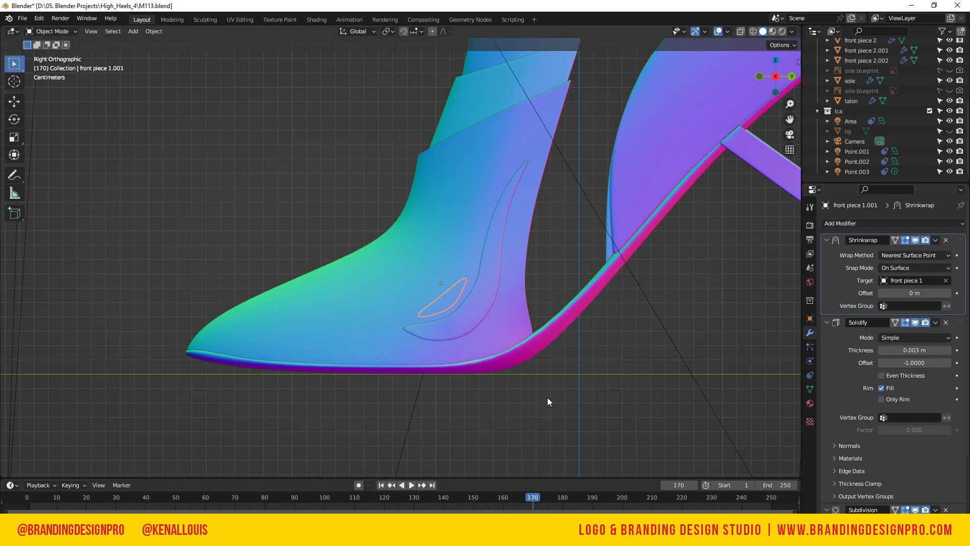
{"action": "key", "text": "ctrl+z"}
- From above, move the teardrop inward against the side of the front piece, beside the swoosh
{"action": "left_click_drag", "start_coordinate": [759, 86], "coordinate": [1, 248]}
{"action": "key", "text": "KP_7"}
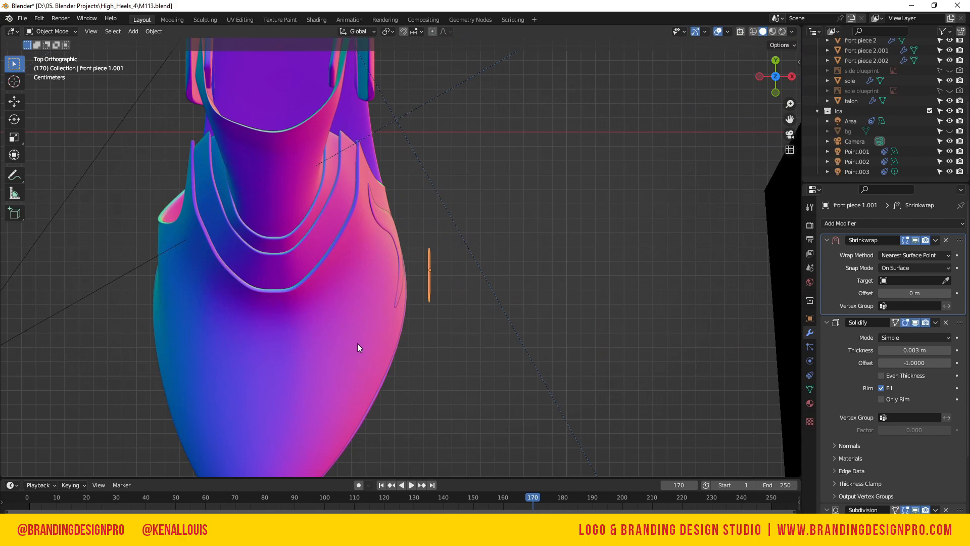
{"action": "key", "text": "g"}
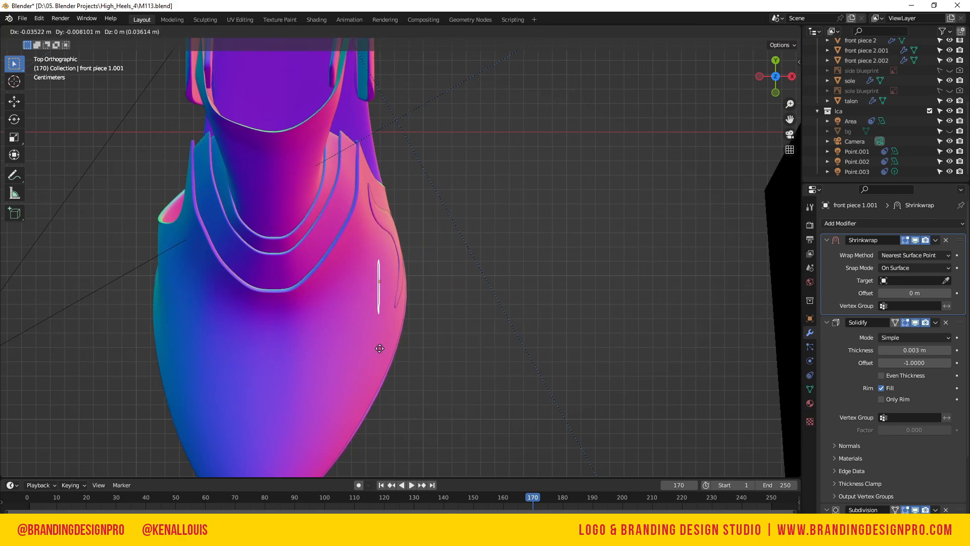
{"action": "left_click", "coordinate": [388, 347]}
- Rotate the teardrop -19.7° about the Y axis and move it about 0.005 m outward along X
{"action": "key", "text": "KP_3"}
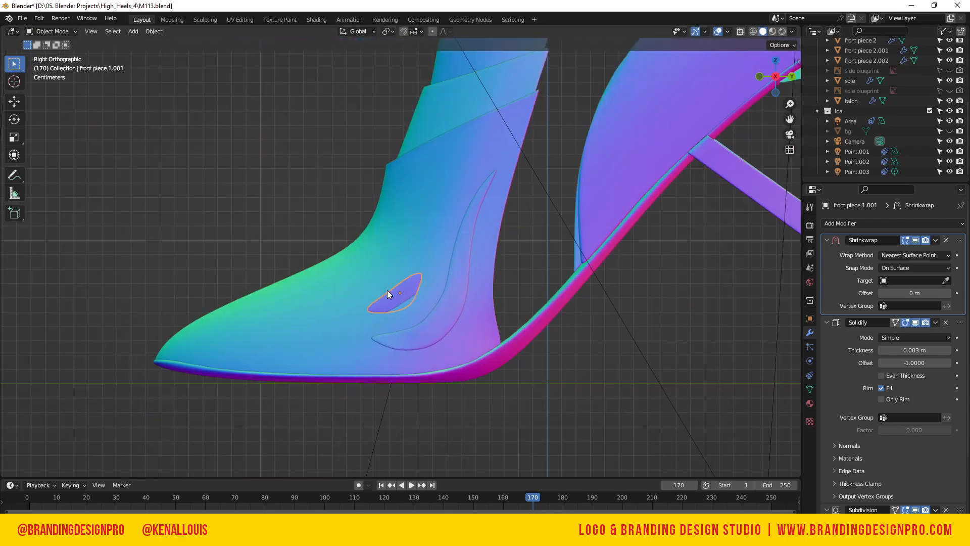
{"action": "key", "text": "r"}
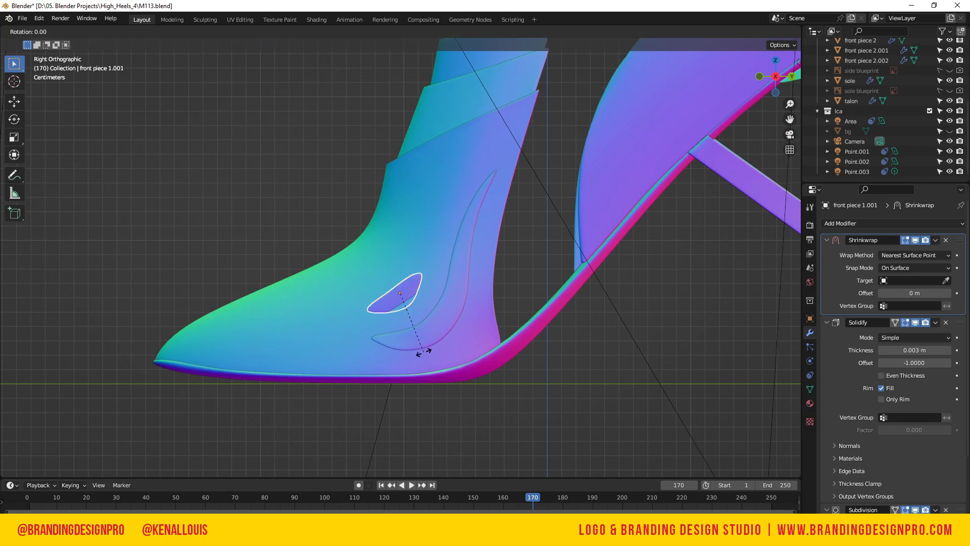
{"action": "left_click", "coordinate": [404, 393]}
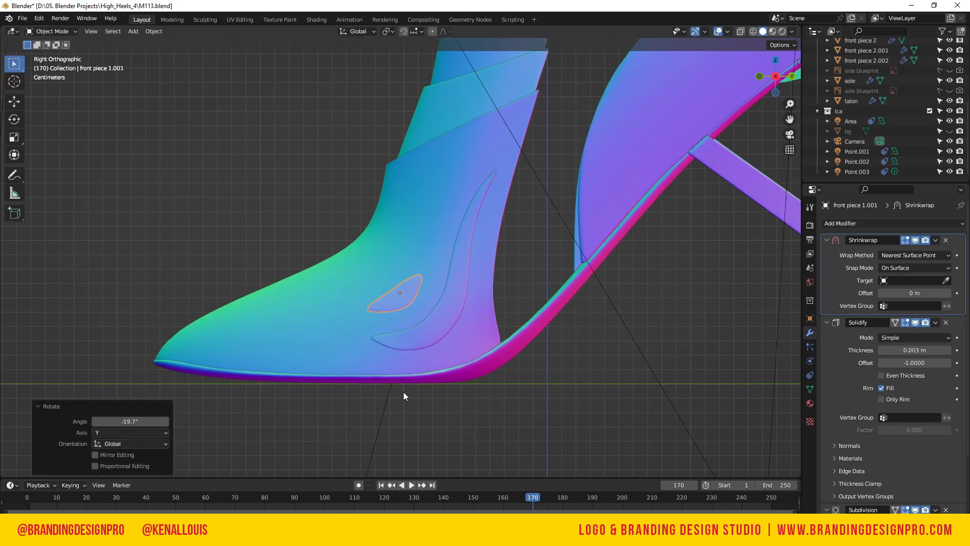
{"action": "left_click_drag", "start_coordinate": [780, 75], "coordinate": [889, 78]}
{"action": "key", "text": "g"}
{"action": "key", "text": "x"}
{"action": "left_click", "coordinate": [400, 292]}
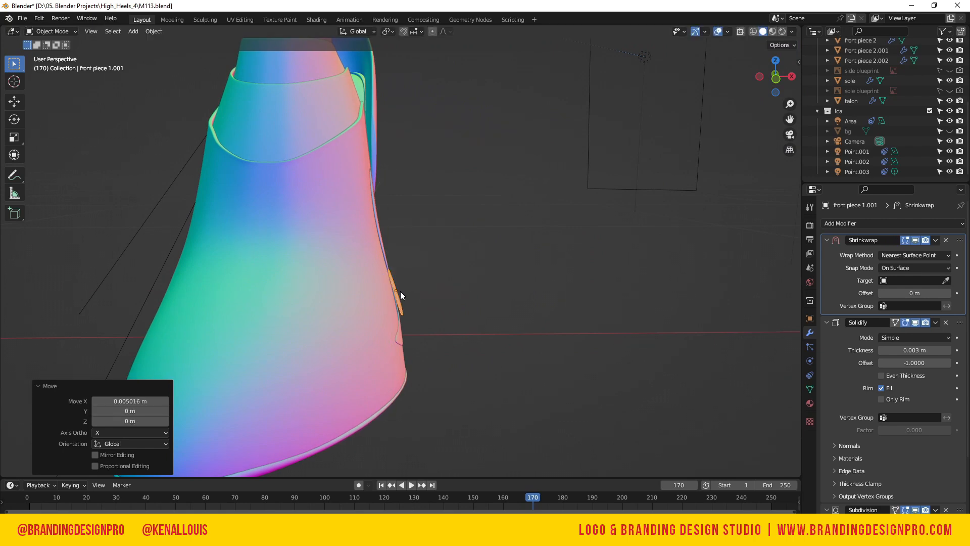
- Assign front piece 1 as the target of the teardrop's Shrinkwrap modifier
{"action": "key", "text": "KP_3"}
{"action": "left_click", "coordinate": [946, 280]}
{"action": "left_click", "coordinate": [400, 199]}
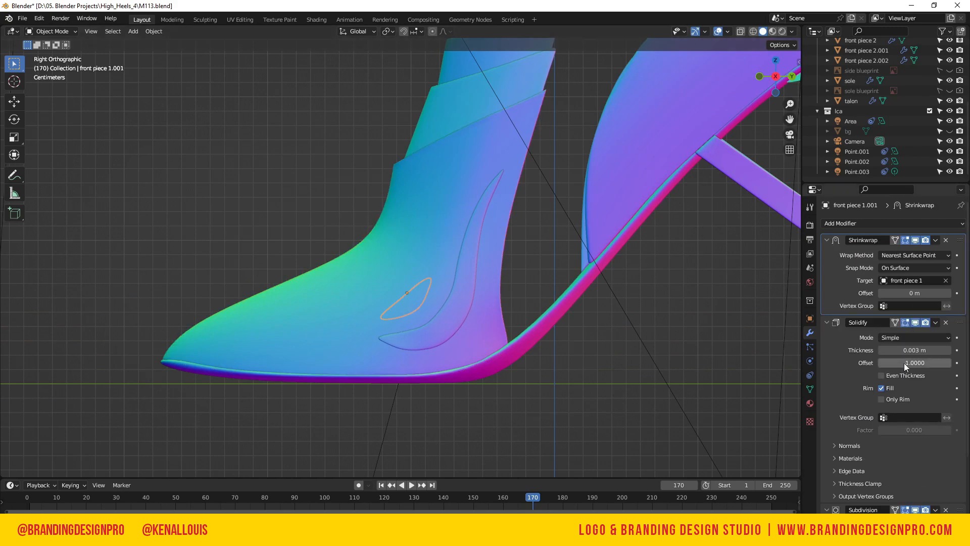
- In side view, move the teardrop slightly upward and toward the swoosh, and undo the stray selection changes
{"action": "key", "text": "alt+a"}
{"action": "key", "text": "g"}
{"action": "left_click", "coordinate": [443, 350]}
{"action": "left_click", "coordinate": [442, 379]}
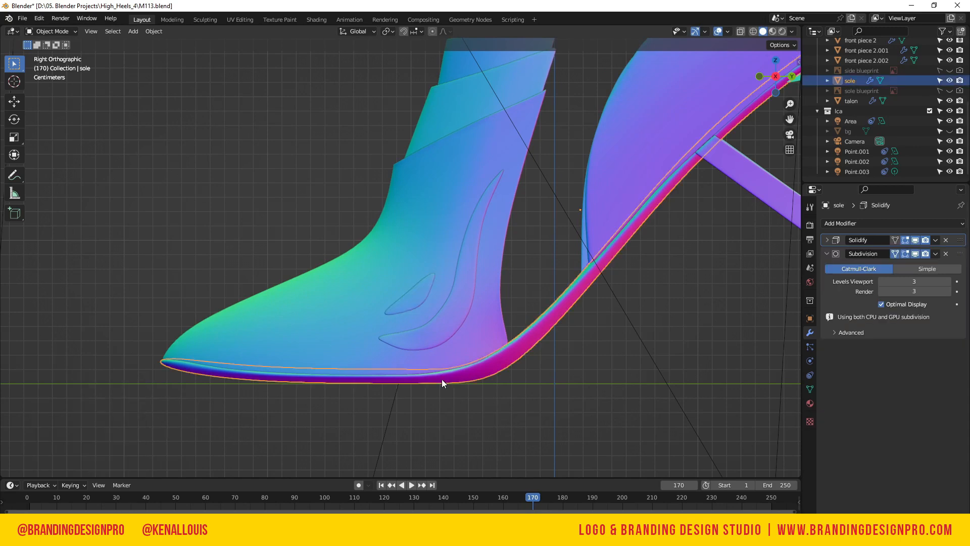
{"action": "left_click", "coordinate": [390, 304]}
{"action": "key", "text": "ctrl+z"}
{"action": "key", "text": "ctrl+z"}
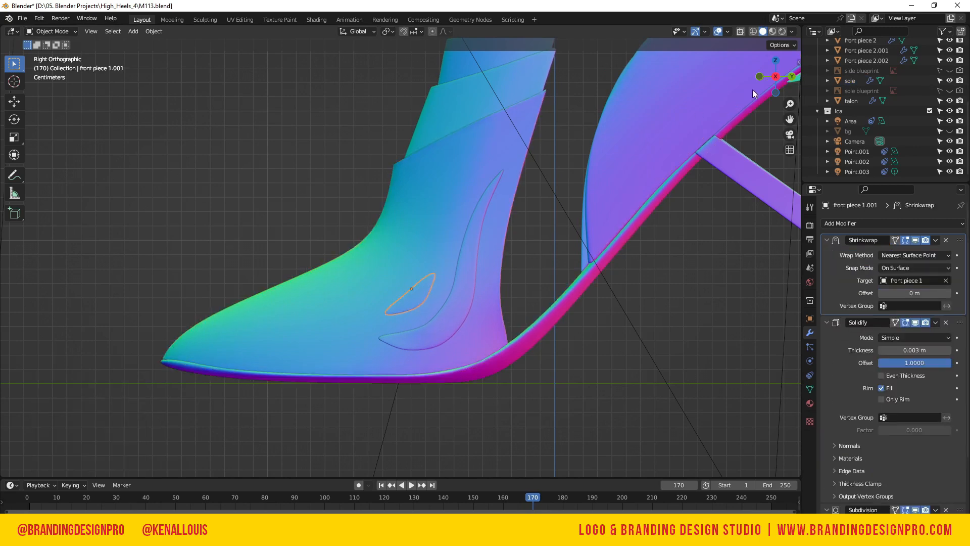
- Rotate the teardrop about -9.14° around the global Y axis
{"action": "middle_click_drag", "start_coordinate": [743, 97], "coordinate": [445, 362]}
{"action": "key", "text": "r"}
{"action": "key", "text": "y"}
{"action": "left_click", "coordinate": [522, 343]}
{"action": "key", "text": "KP_3"}
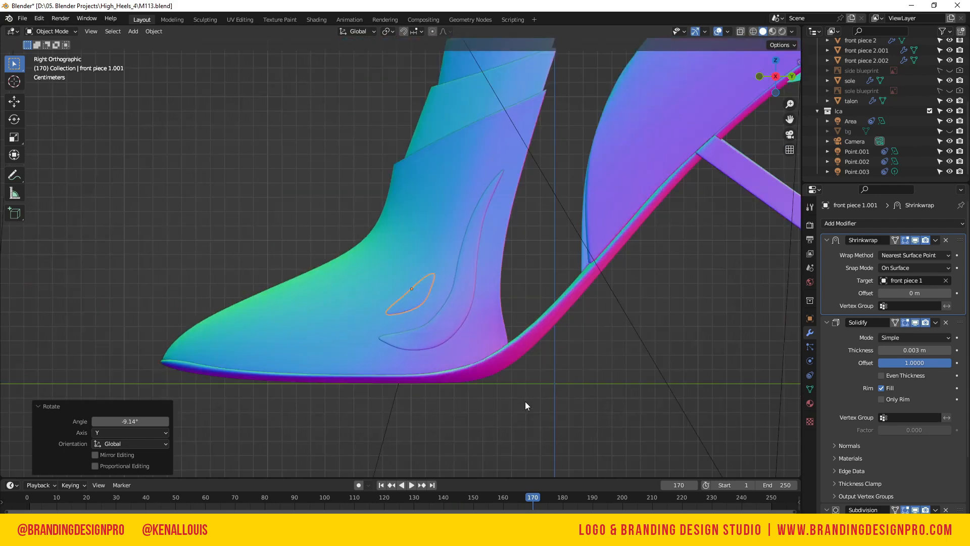
{"action": "left_click", "coordinate": [460, 399]}
- Nudge the teardrop slightly further up and closer to the swoosh in side view
{"action": "left_click", "coordinate": [415, 285]}
{"action": "key", "text": "g"}
{"action": "left_click", "coordinate": [428, 307]}
{"action": "left_click", "coordinate": [435, 417]}
- Set the Solidify thickness of both the teardrop and the swoosh to 0.004 m
{"action": "left_click", "coordinate": [912, 350]}
{"action": "type", "text": "0.004"}
{"action": "key", "text": "Return"}
{"action": "left_click", "coordinate": [405, 425]}
{"action": "left_click", "coordinate": [449, 328]}
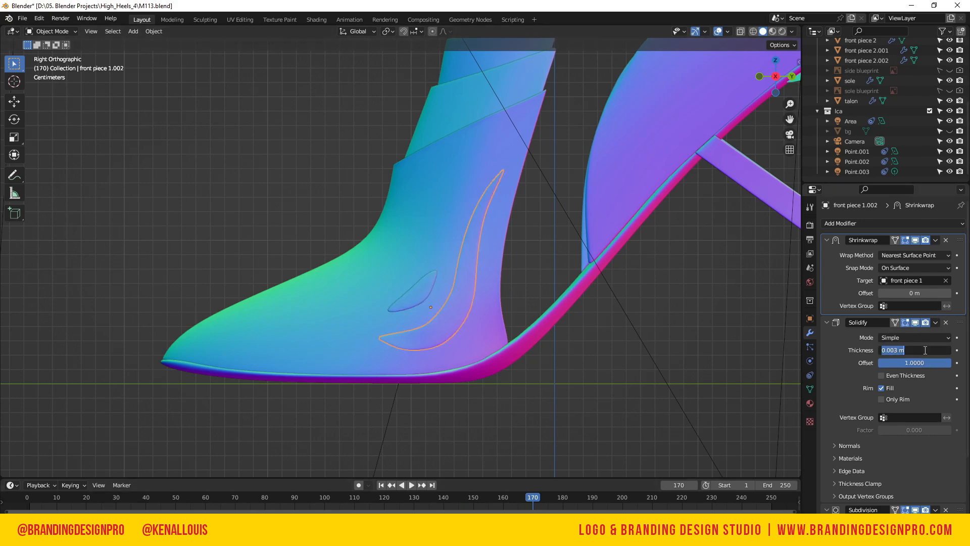
{"action": "left_click", "coordinate": [535, 380]}
{"action": "left_click", "coordinate": [450, 325]}
- Add a Smooth modifier to the swoosh piece
{"action": "left_click", "coordinate": [856, 223]}
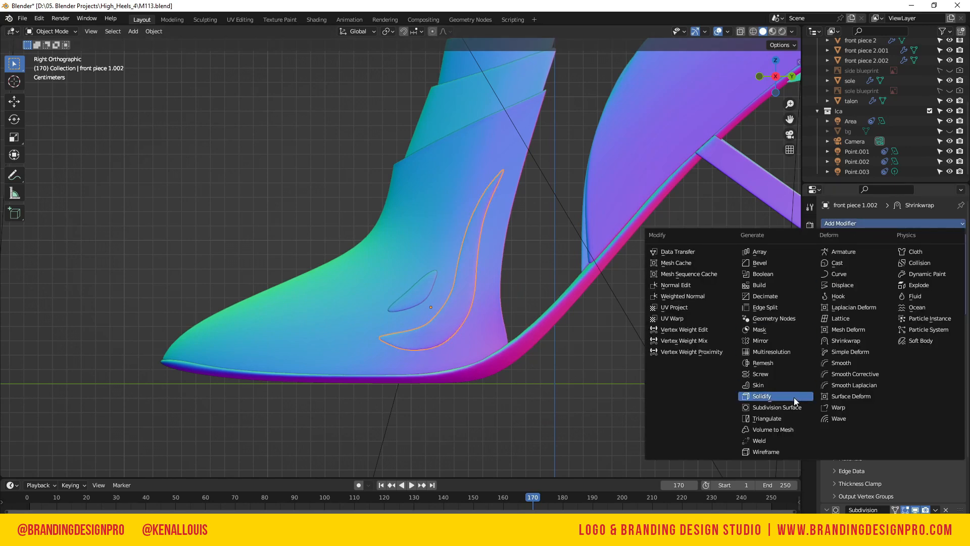
{"action": "left_click", "coordinate": [855, 363]}
{"action": "scroll", "coordinate": [911, 432], "scroll_direction": "down", "scroll_amount": 7}
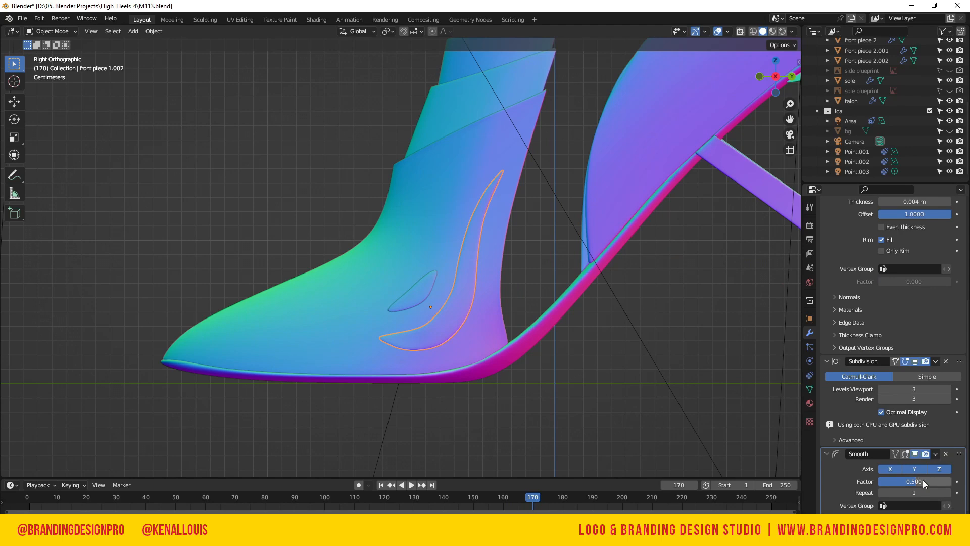
{"action": "left_click", "coordinate": [674, 378]}
{"action": "left_click", "coordinate": [467, 320]}
- Set the swoosh's Smooth modifier to factor 2 and repeat 2
{"action": "scroll", "coordinate": [920, 462], "scroll_direction": "down", "scroll_amount": 7}
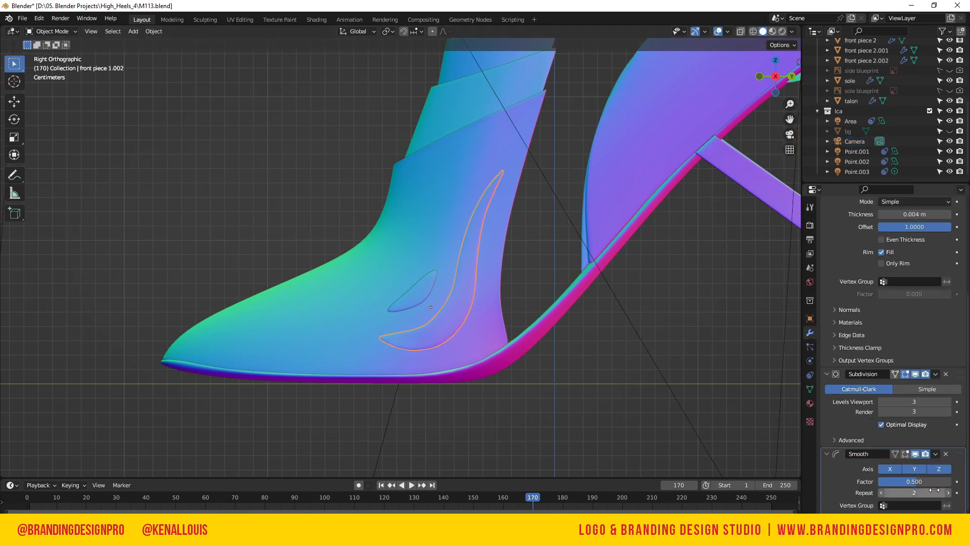
{"action": "left_click", "coordinate": [883, 492]}
{"action": "left_click_drag", "start_coordinate": [914, 482], "coordinate": [954, 481]}
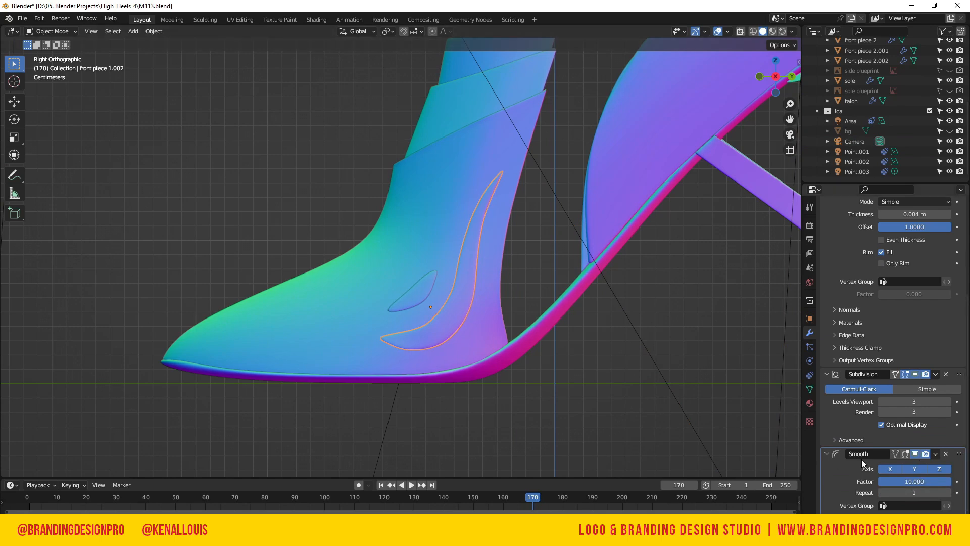
{"action": "left_click", "coordinate": [912, 480]}
{"action": "type", "text": "2"}
{"action": "key", "text": "Return"}
{"action": "key", "text": "alt+a"}
{"action": "left_click", "coordinate": [944, 493]}
- Compare the swoosh's surface with the Smooth modifier's viewport display switched off and on
{"action": "left_click", "coordinate": [437, 328]}
{"action": "left_click", "coordinate": [915, 453]}
{"action": "left_click", "coordinate": [915, 453]}
{"action": "left_click", "coordinate": [915, 454]}
{"action": "left_click", "coordinate": [915, 453]}
{"action": "scroll", "coordinate": [559, 429], "scroll_direction": "up", "scroll_amount": 3}
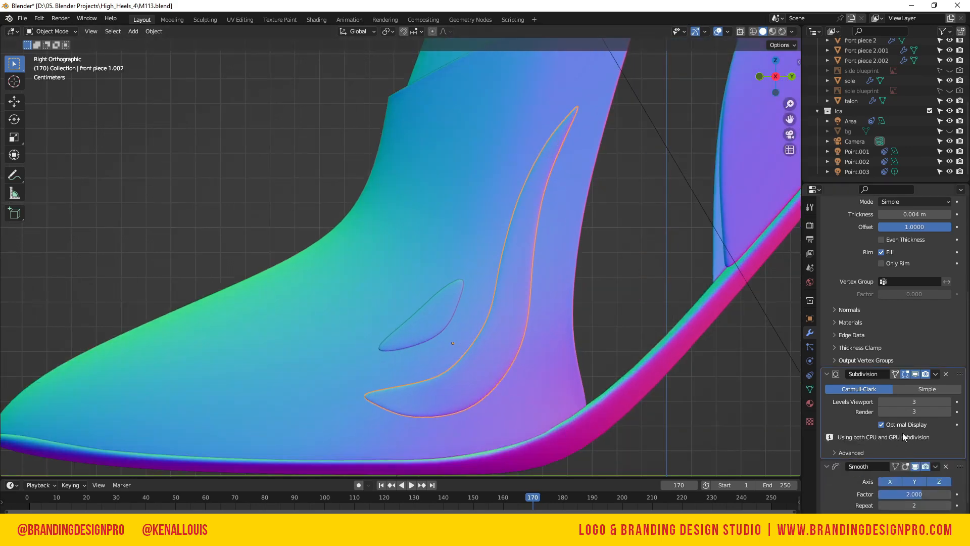
{"action": "left_click", "coordinate": [915, 466]}
{"action": "left_click", "coordinate": [914, 466]}
{"action": "key", "text": "alt+a"}
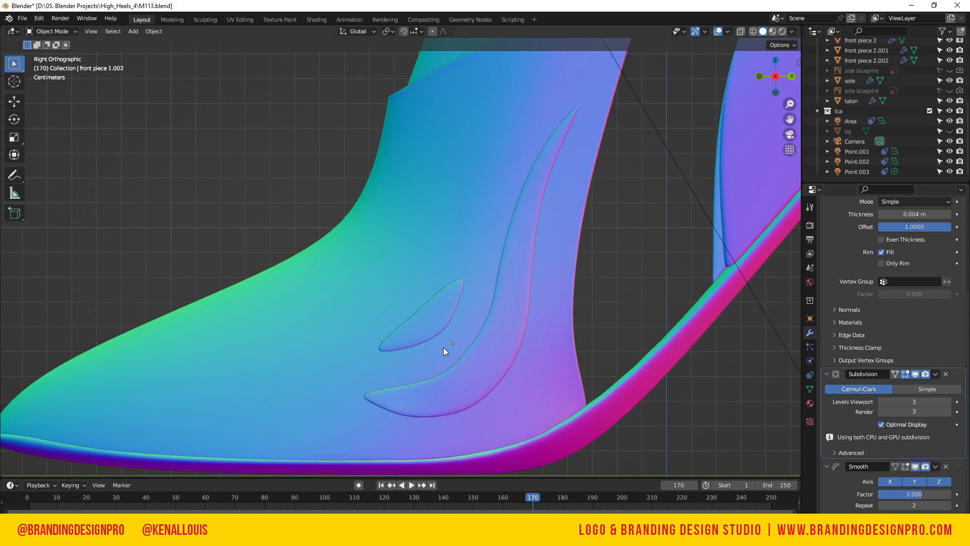
- Use Link/Transfer Data on the swoosh and teardrop with the teardrop as active object, and save the file
{"action": "left_click", "coordinate": [490, 356]}
{"action": "scroll", "coordinate": [907, 412], "scroll_direction": "up", "scroll_amount": 5}
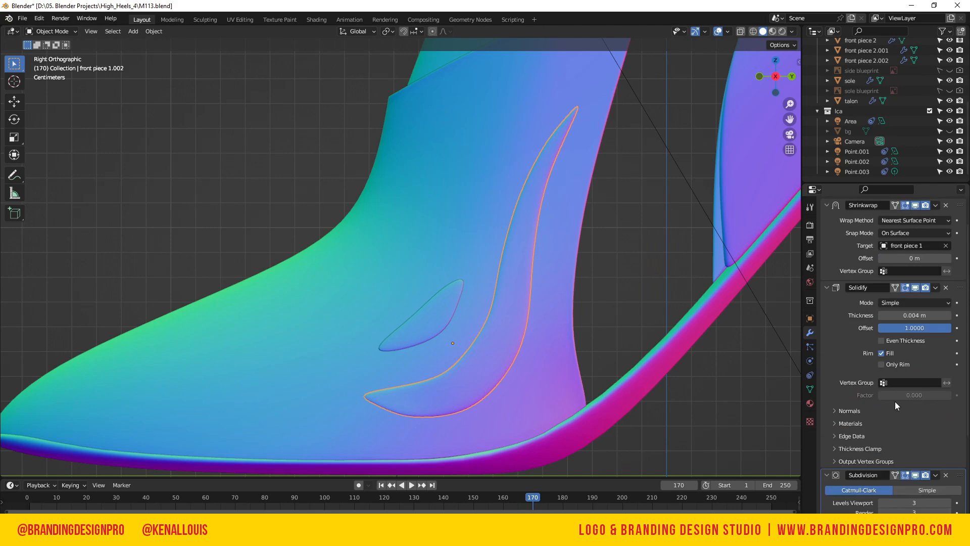
{"action": "scroll", "coordinate": [573, 353], "scroll_direction": "up", "scroll_amount": 3}
{"action": "scroll", "coordinate": [574, 354], "scroll_direction": "down", "scroll_amount": 5}
{"action": "left_click", "coordinate": [433, 298], "text": "shift"}
{"action": "scroll", "coordinate": [434, 298], "scroll_direction": "down", "scroll_amount": 7}
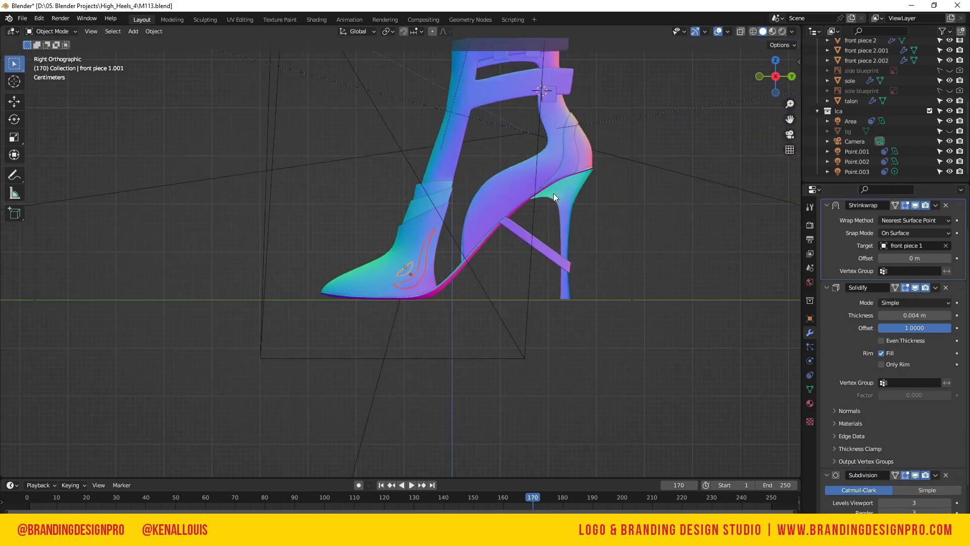
{"action": "left_click", "coordinate": [540, 249]}
{"action": "key", "text": "ctrl+l"}
{"action": "left_click", "coordinate": [540, 247]}
{"action": "left_click", "coordinate": [611, 245]}
{"action": "key", "text": "ctrl+s"}
- View the shoe through the camera and show the bg background object in the viewport
{"action": "key", "text": "KP_0"}
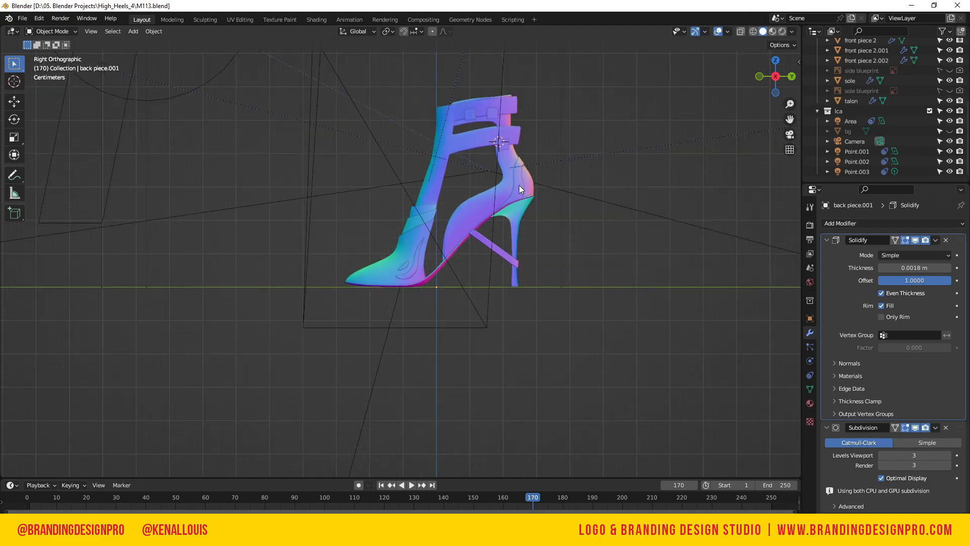
{"action": "scroll", "coordinate": [519, 185], "scroll_direction": "up", "scroll_amount": 4}
{"action": "scroll", "coordinate": [508, 176], "scroll_direction": "down", "scroll_amount": 3}
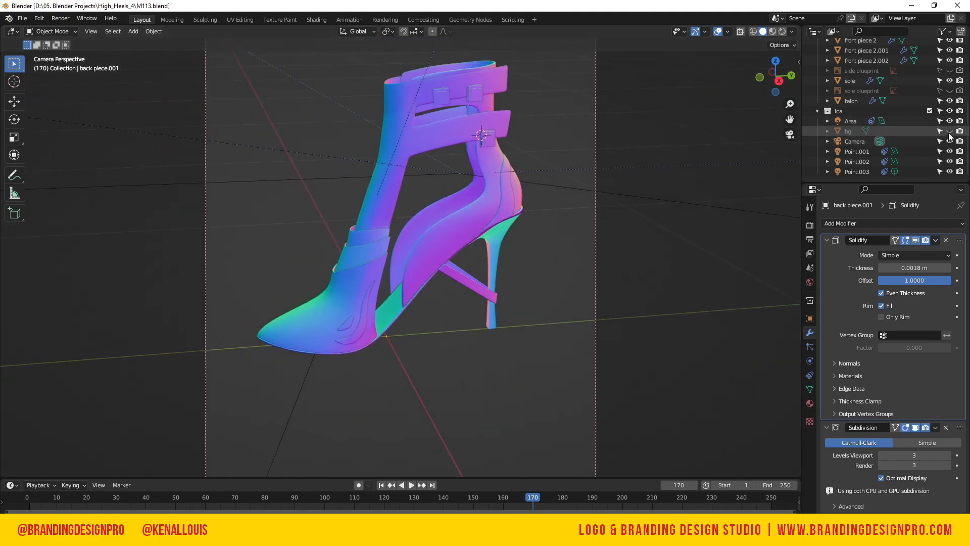
{"action": "left_click", "coordinate": [949, 130]}
{"action": "scroll", "coordinate": [914, 85], "scroll_direction": "up", "scroll_amount": 2}
{"action": "scroll", "coordinate": [905, 92], "scroll_direction": "up", "scroll_amount": 2}
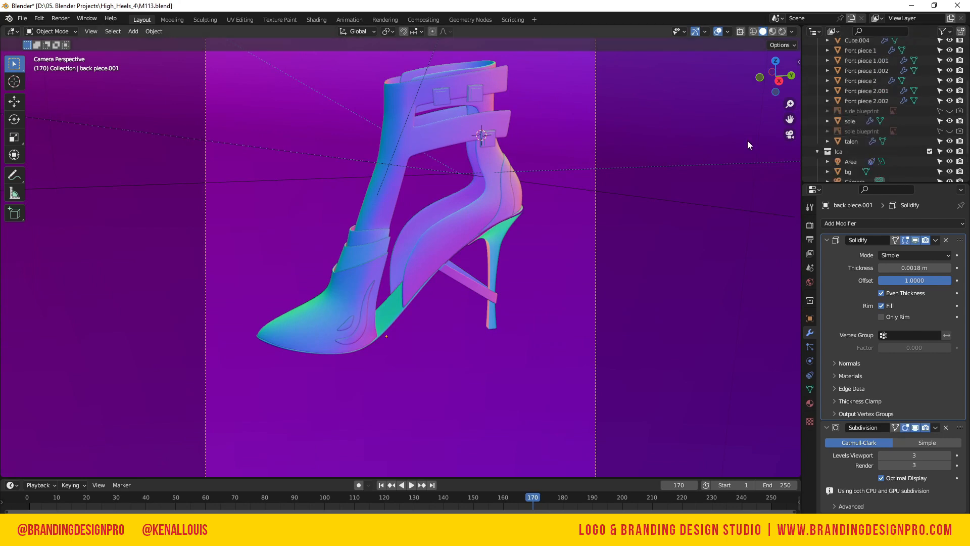
{"action": "scroll", "coordinate": [430, 99], "scroll_direction": "down", "scroll_amount": 2}
{"action": "key", "text": "KP_0"}
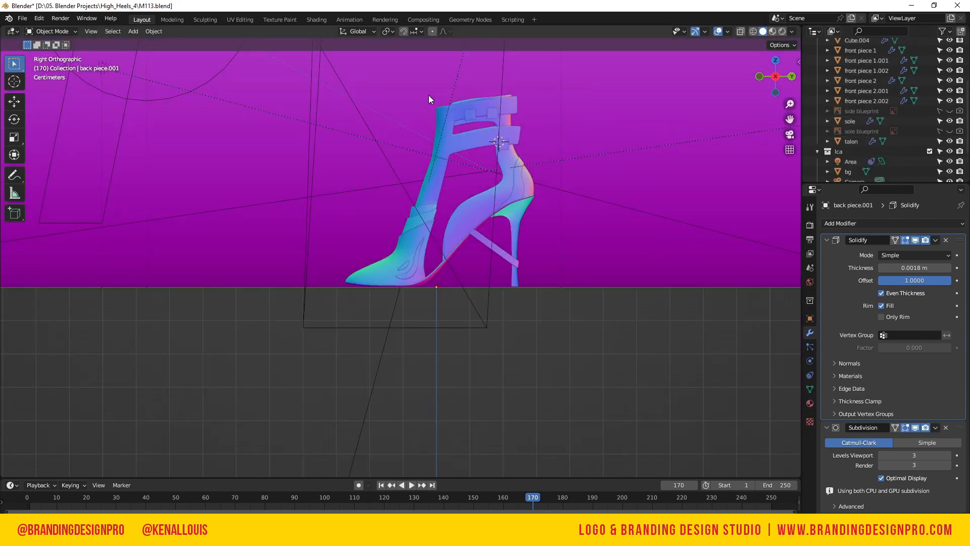
{"action": "key", "text": "KP_0"}
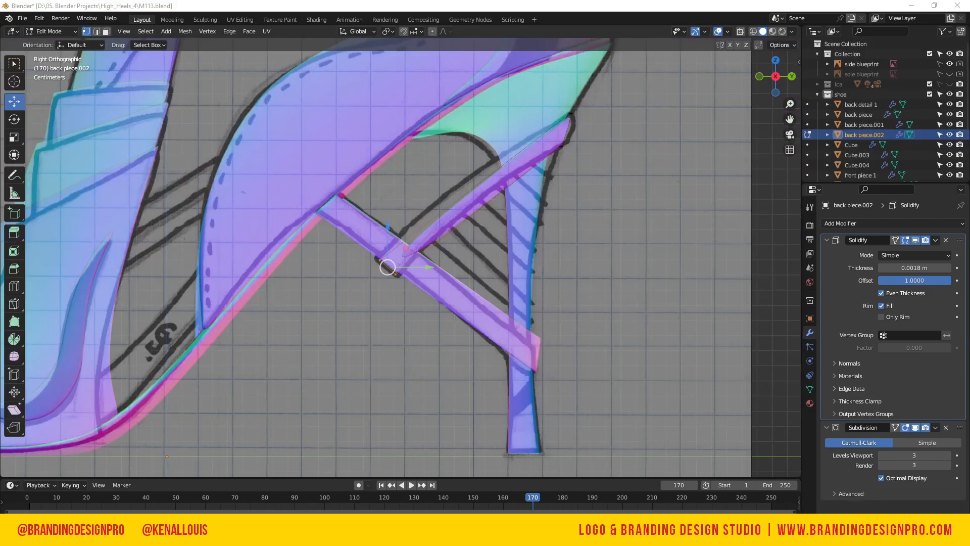
- Place the upper strap's lower corner vertex on the blueprint line and turn off the Subdivision modifier's viewport display
{"action": "left_click", "coordinate": [380, 260]}
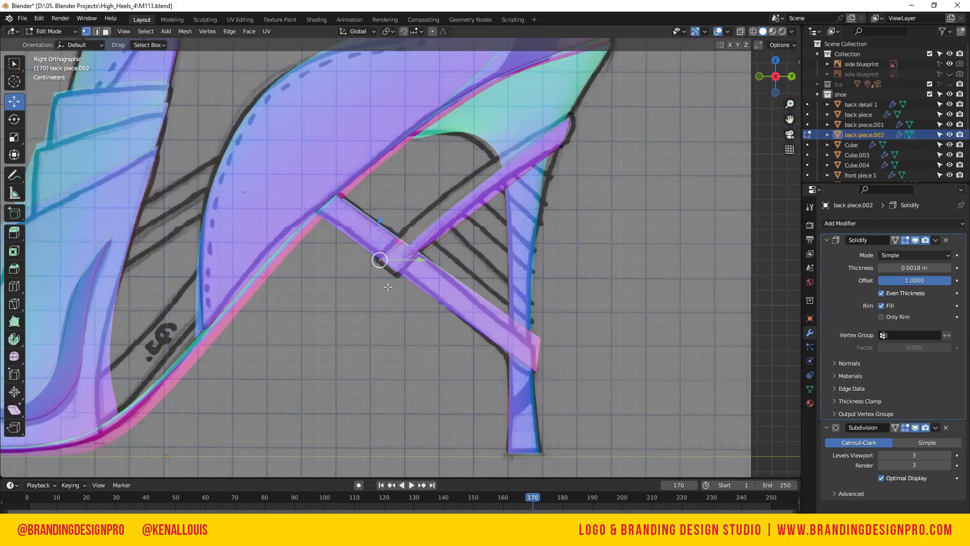
{"action": "left_click", "coordinate": [915, 427]}
{"action": "left_click_drag", "start_coordinate": [401, 307], "coordinate": [403, 308]}
{"action": "left_click", "coordinate": [622, 121]}
- Try merging all vertices of the upper strap by distance, and undo the merge
{"action": "left_click_drag", "start_coordinate": [775, 76], "coordinate": [790, 80]}
{"action": "left_click_drag", "start_coordinate": [424, 117], "coordinate": [494, 241]}
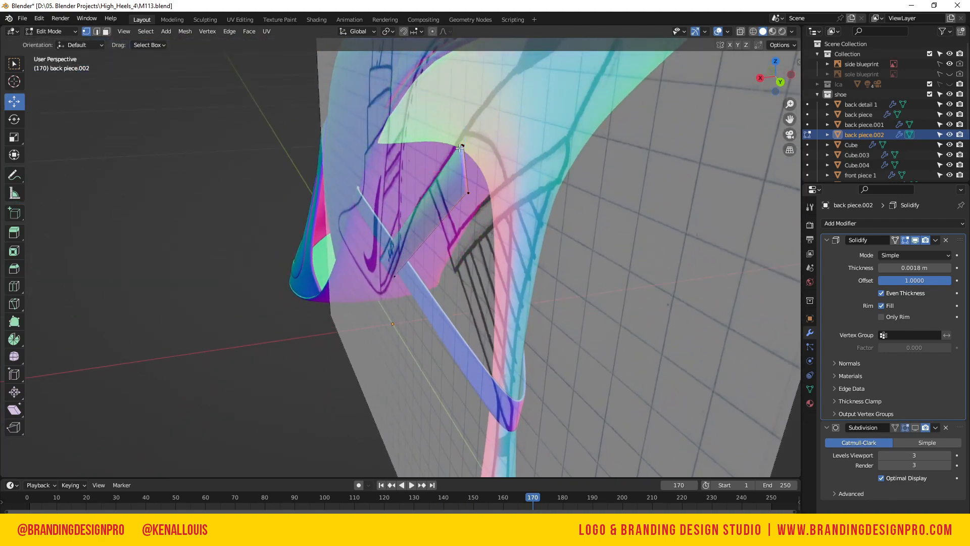
{"action": "left_click", "coordinate": [469, 193]}
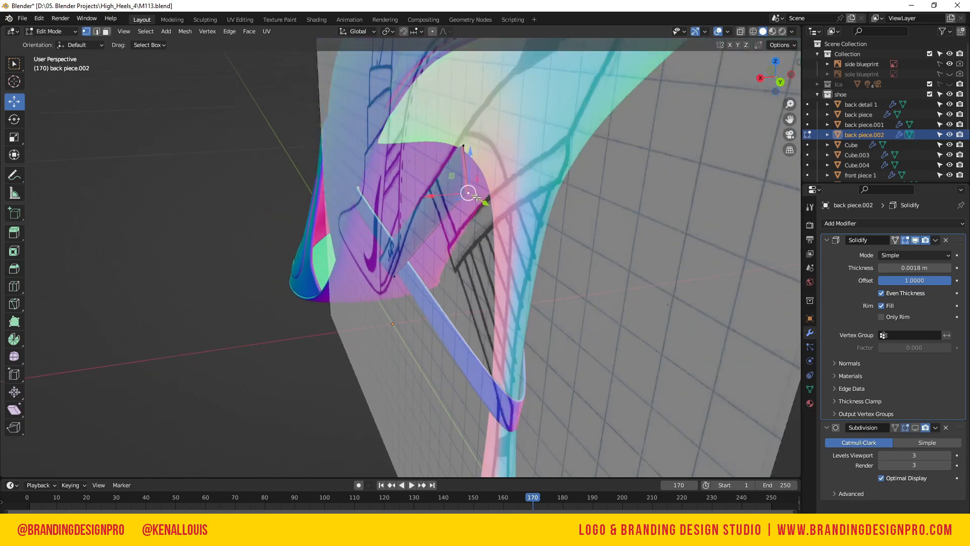
{"action": "left_click", "coordinate": [477, 197], "text": "shift"}
{"action": "key", "text": "m"}
{"action": "left_click", "coordinate": [477, 197]}
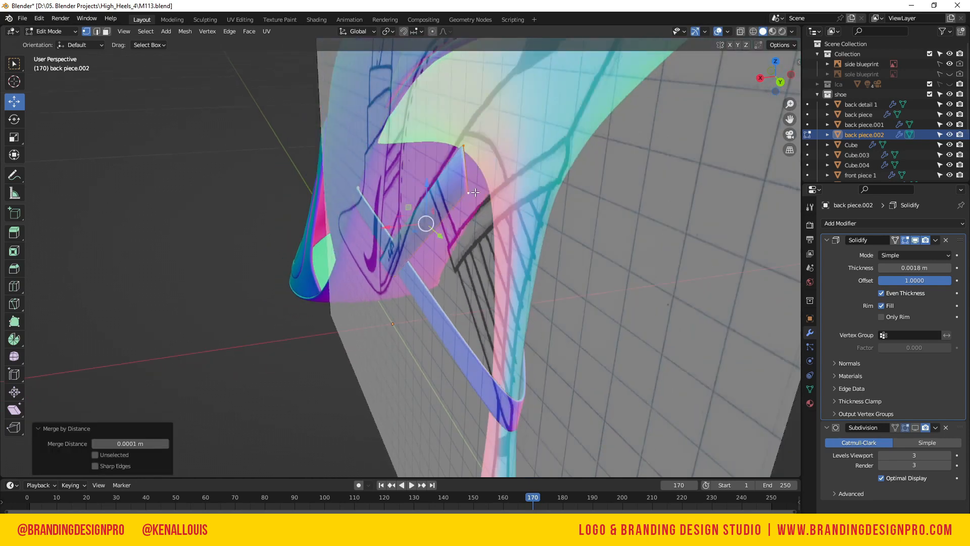
{"action": "key", "text": "ctrl+z"}
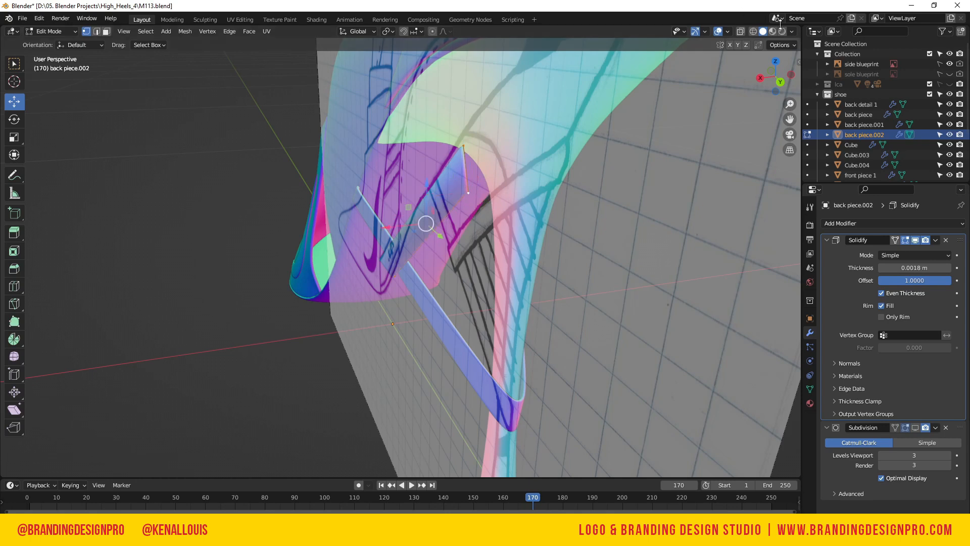
- Turn on the Statistics overlay in the viewport to check the strap's vertex count
{"action": "left_click", "coordinate": [792, 32]}
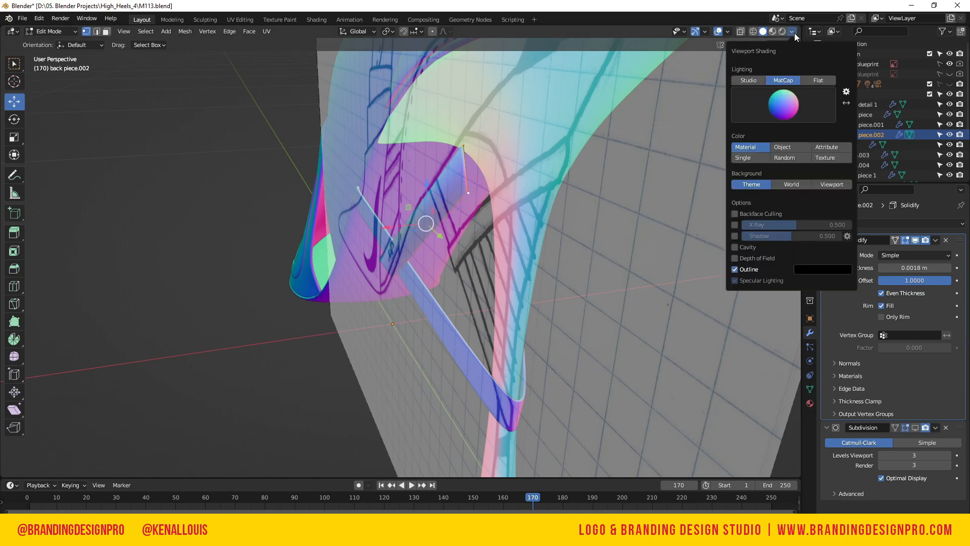
{"action": "left_click", "coordinate": [728, 31]}
{"action": "left_click", "coordinate": [666, 114]}
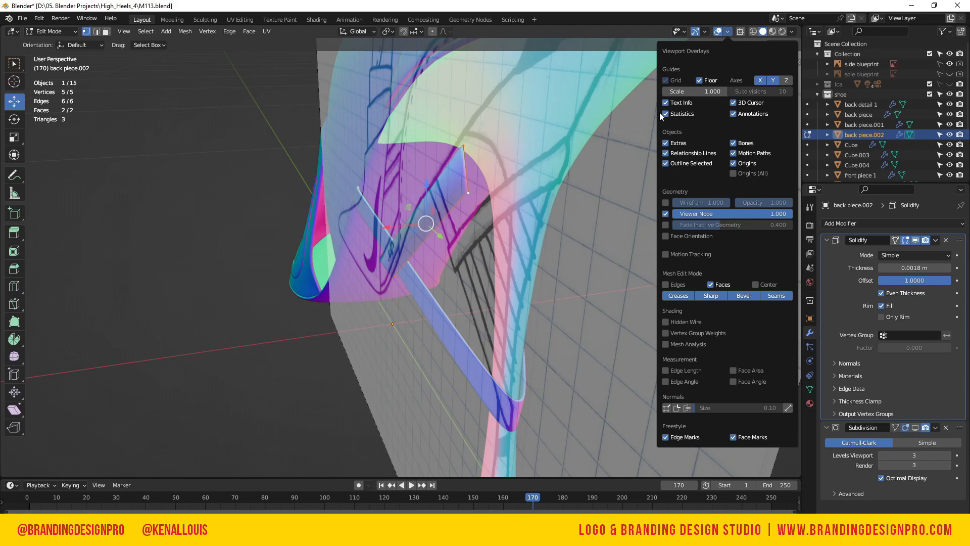
- Vertex-slide the lower vertex at the strap's heel end with factor 1, and merge all the strap's vertices by distance
{"action": "left_click", "coordinate": [469, 193]}
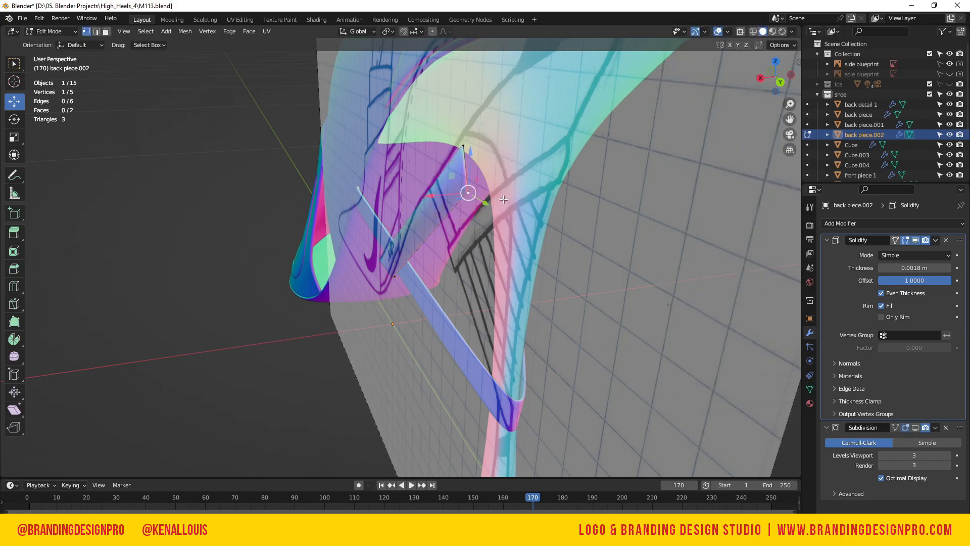
{"action": "key", "text": "g"}
{"action": "key", "text": "g"}
{"action": "left_click", "coordinate": [478, 191]}
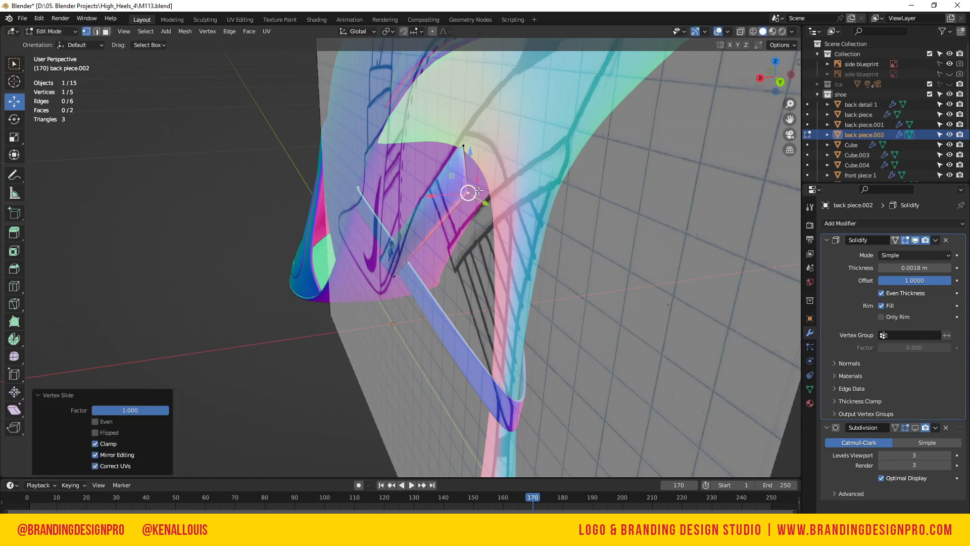
{"action": "key", "text": "a"}
{"action": "key", "text": "m"}
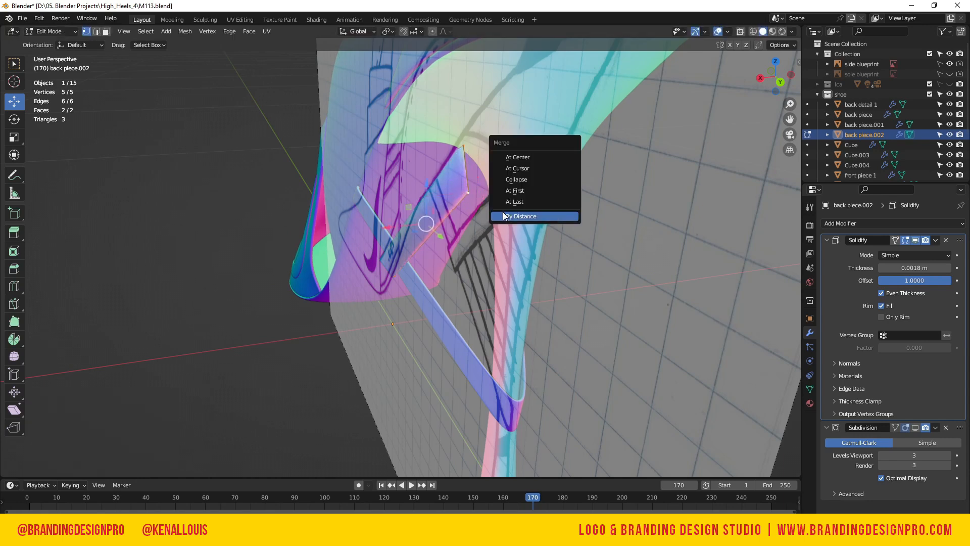
{"action": "left_click", "coordinate": [500, 211]}
- Select the two vertices at the strap's heel end and turn off the Statistics overlay
{"action": "left_click_drag", "start_coordinate": [418, 116], "coordinate": [517, 255]}
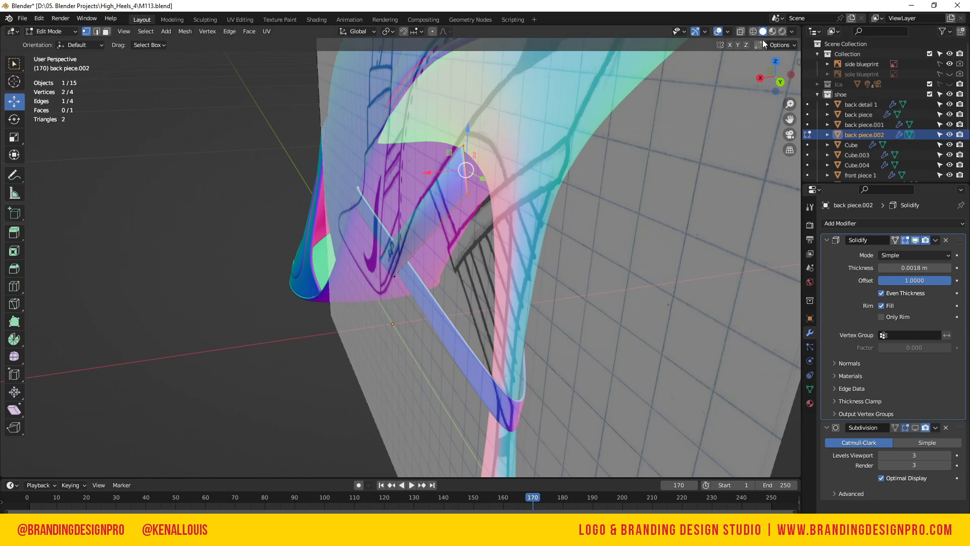
{"action": "left_click", "coordinate": [781, 44]}
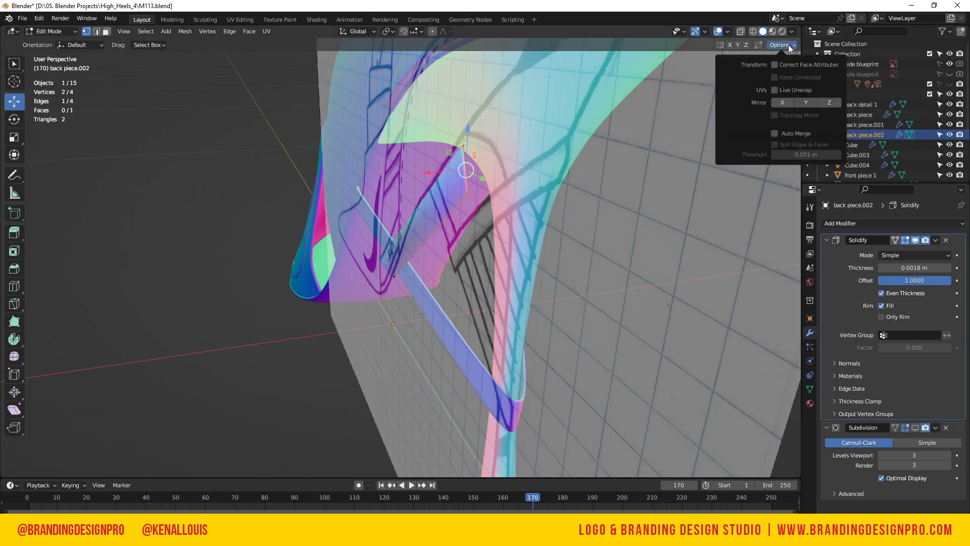
{"action": "left_click", "coordinate": [726, 32]}
{"action": "left_click", "coordinate": [665, 113]}
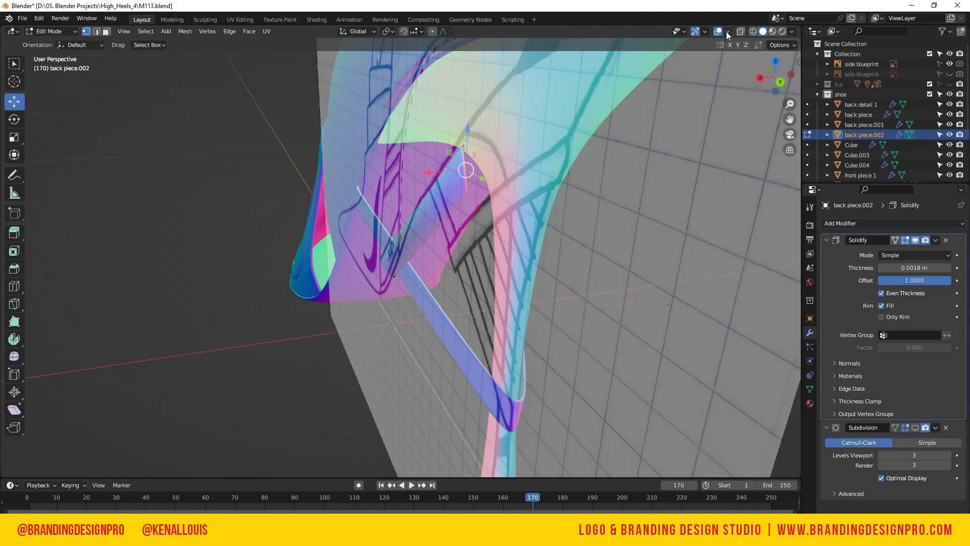
- From behind, move the strap's selected end edge about -0.037 m along X toward the middle of the heel
{"action": "key", "text": "KP_3"}
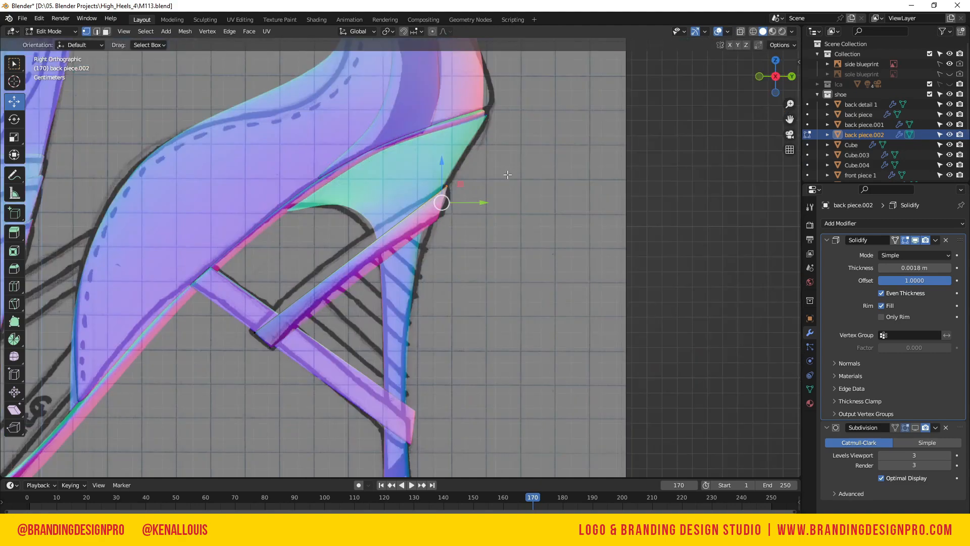
{"action": "middle_click_drag", "start_coordinate": [758, 86], "coordinate": [623, 156]}
{"action": "scroll", "coordinate": [508, 200], "scroll_direction": "down", "scroll_amount": 1}
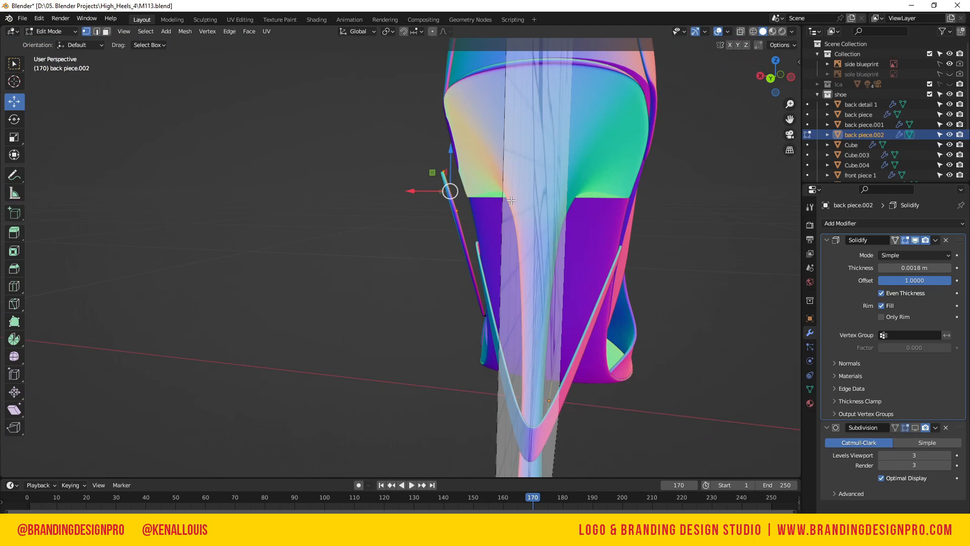
{"action": "key", "text": "KP_1"}
{"action": "key", "text": "ctrl+KP_1"}
{"action": "key", "text": "g"}
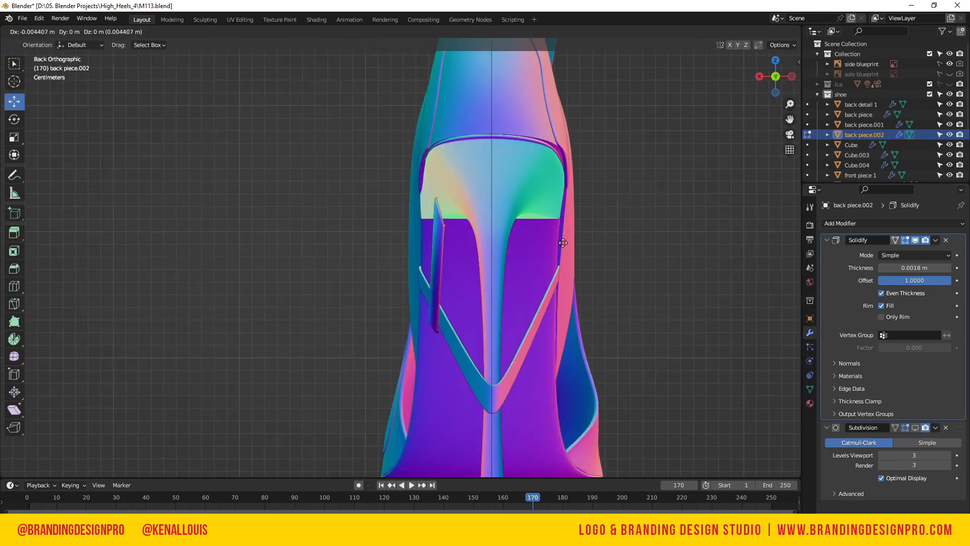
{"action": "key", "text": "x"}
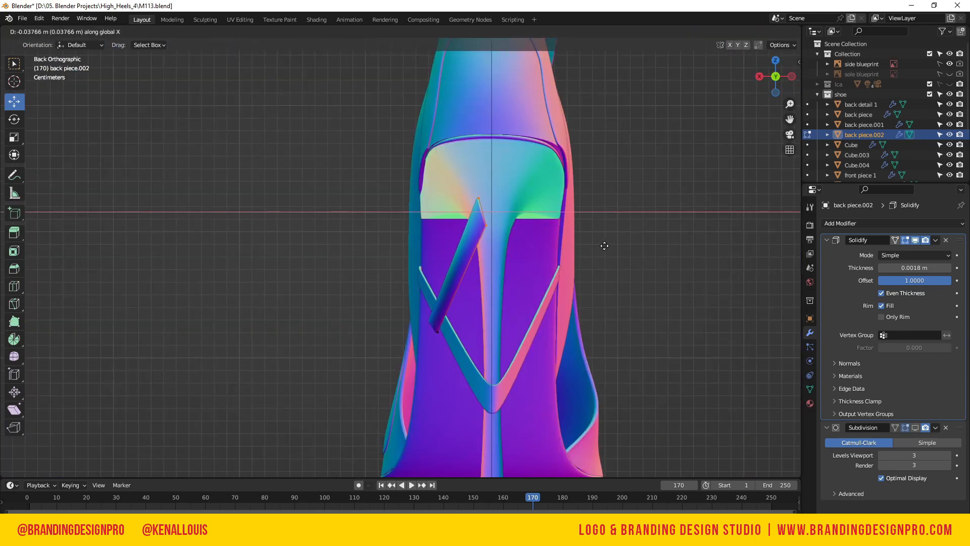
{"action": "left_click", "coordinate": [602, 246]}
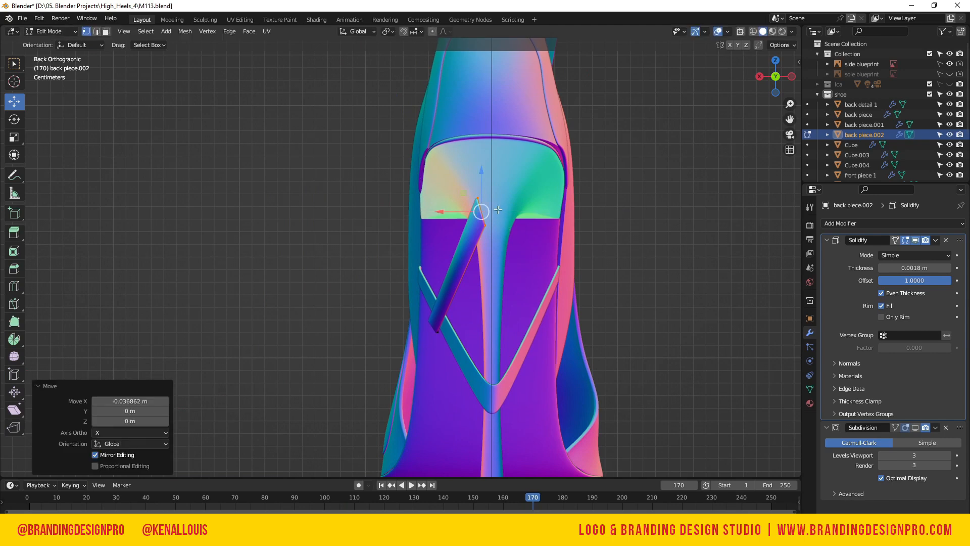
- Open the choice of modifiers to add to the upper strap
{"action": "left_click", "coordinate": [854, 223]}
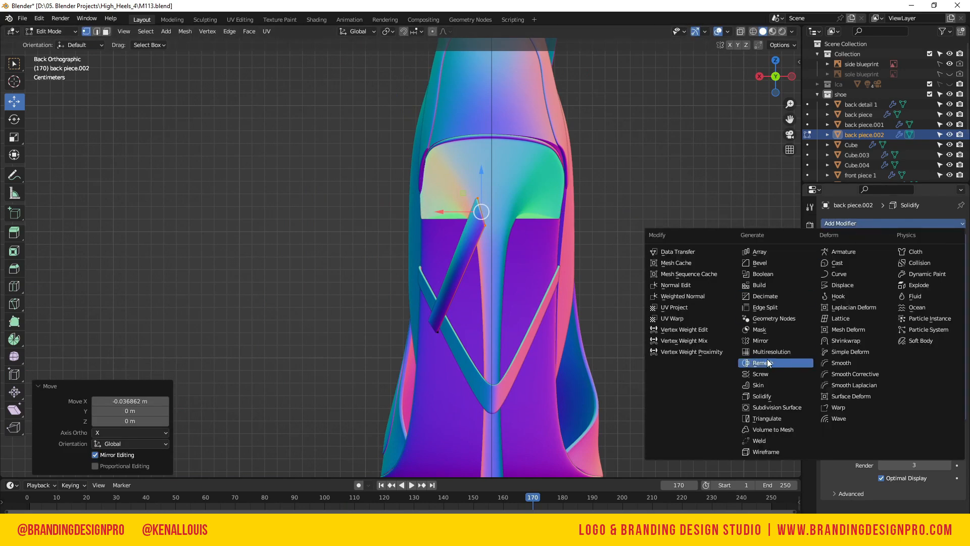
- Add a Mirror modifier on X above Solidify on back piece.002, with back piece.001 as the mirror object
{"action": "left_click", "coordinate": [775, 339]}
{"action": "left_click_drag", "start_coordinate": [960, 507], "coordinate": [955, 236]}
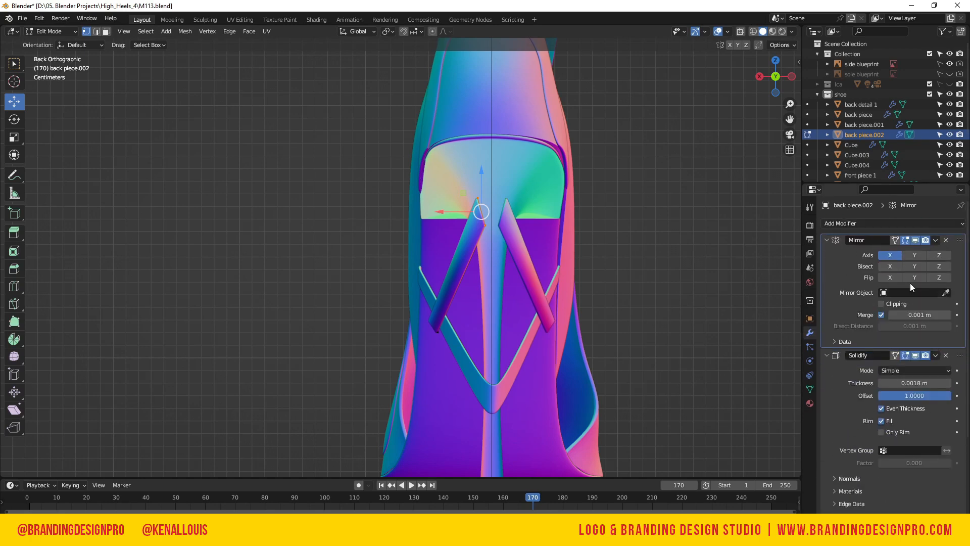
{"action": "left_click", "coordinate": [946, 292]}
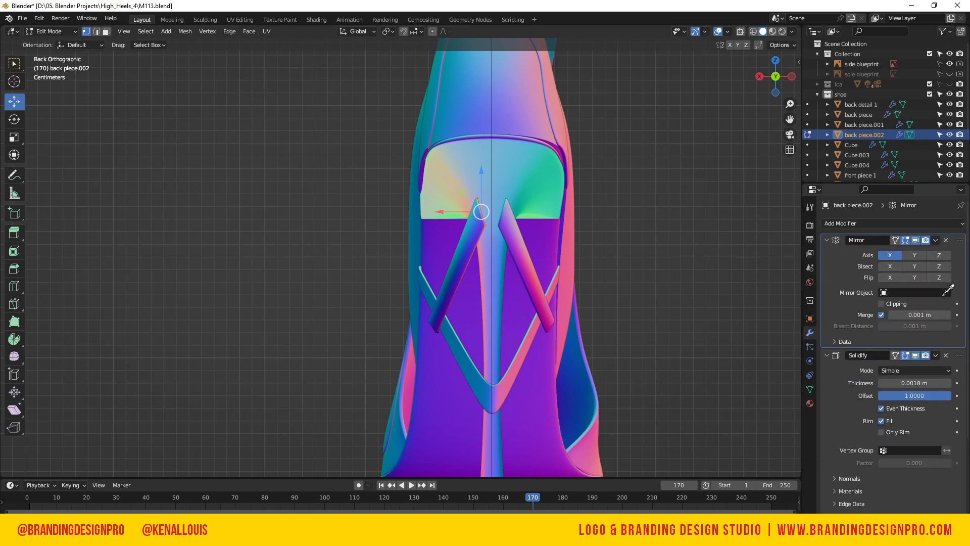
{"action": "left_click", "coordinate": [491, 160]}
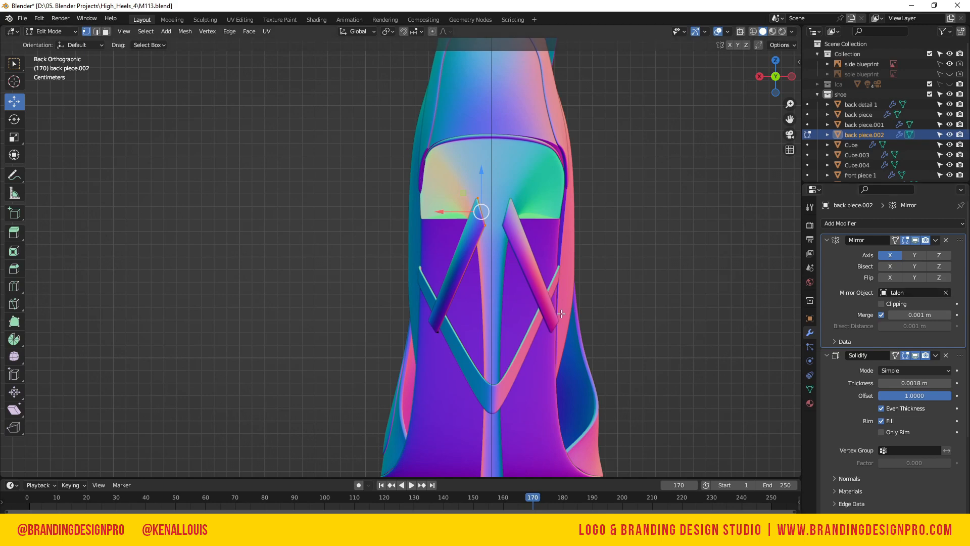
{"action": "left_click", "coordinate": [946, 292]}
{"action": "left_click", "coordinate": [946, 293]}
{"action": "left_click", "coordinate": [497, 397]}
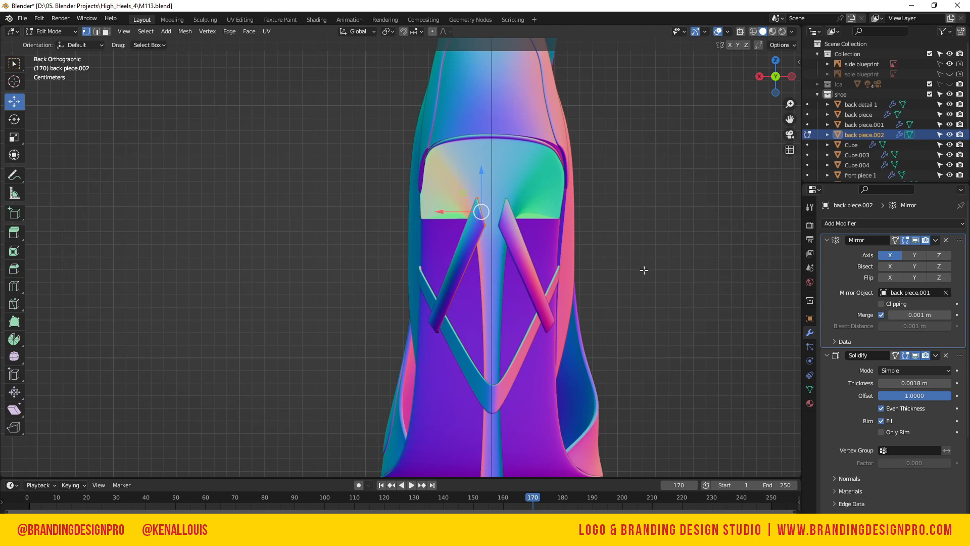
- Enable Clipping on the Mirror modifier and extrude the strap's upper end edge along X to the centre line
{"action": "left_click", "coordinate": [497, 225]}
{"action": "key", "text": "ctrl+l"}
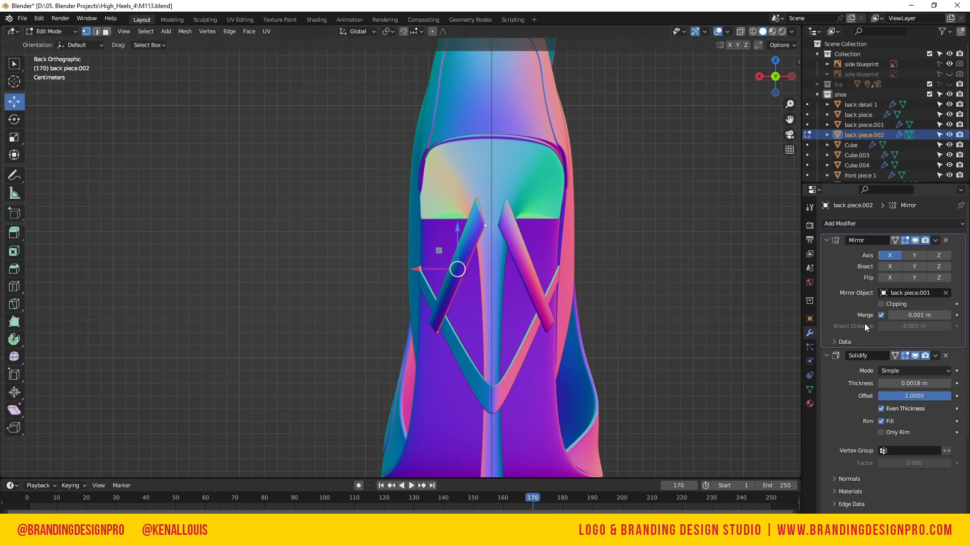
{"action": "key", "text": "2"}
{"action": "left_click", "coordinate": [479, 212]}
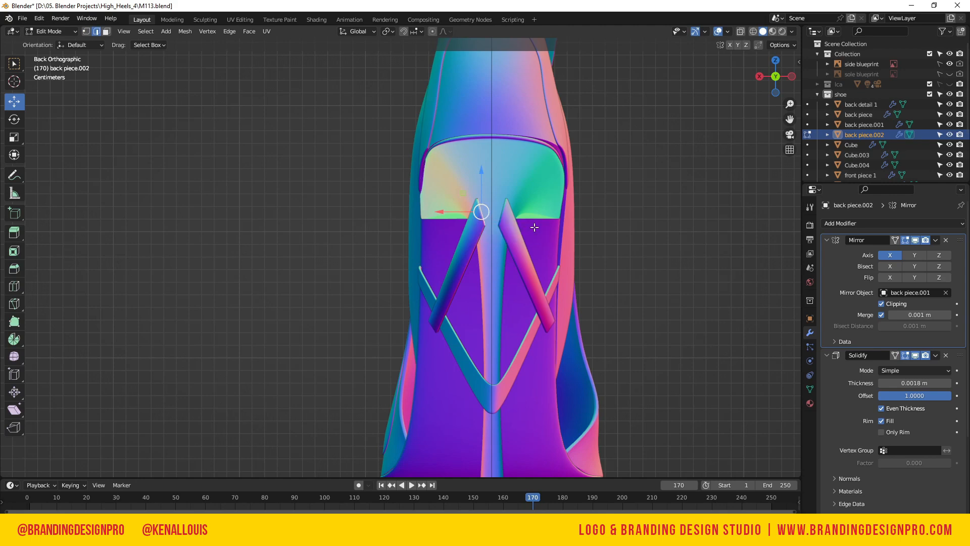
{"action": "key", "text": "g"}
{"action": "left_click", "coordinate": [579, 231]}
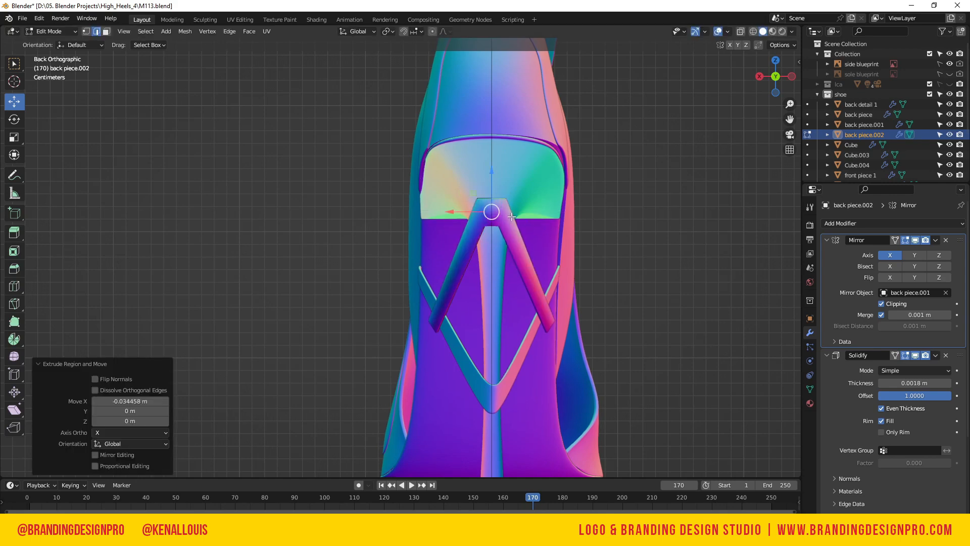
{"action": "left_click", "coordinate": [496, 211]}
- Apply the Mirror modifier to back piece.002 in Object Mode
{"action": "left_click_drag", "start_coordinate": [772, 77], "coordinate": [886, 78]}
{"action": "scroll", "coordinate": [655, 312], "scroll_direction": "down", "scroll_amount": 3}
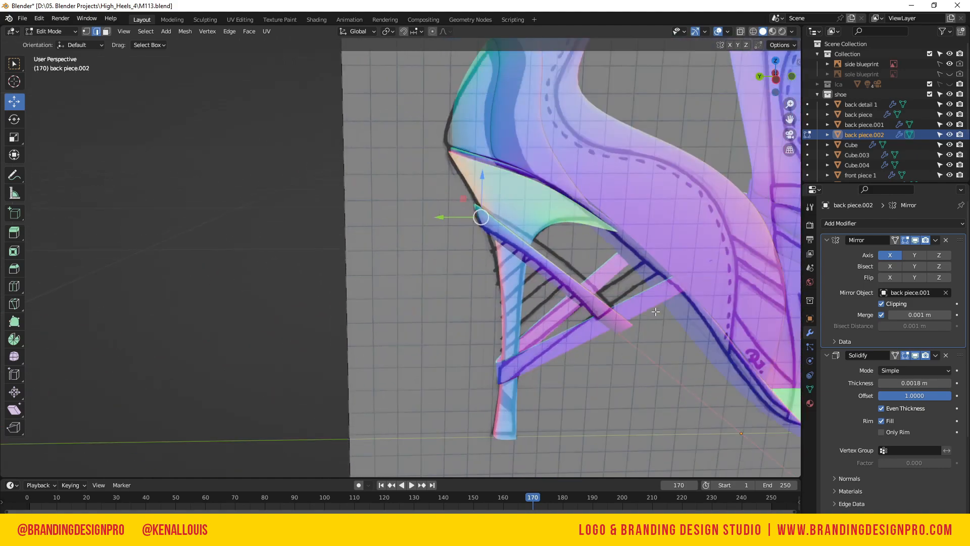
{"action": "left_click", "coordinate": [935, 241]}
{"action": "key", "text": "Tab"}
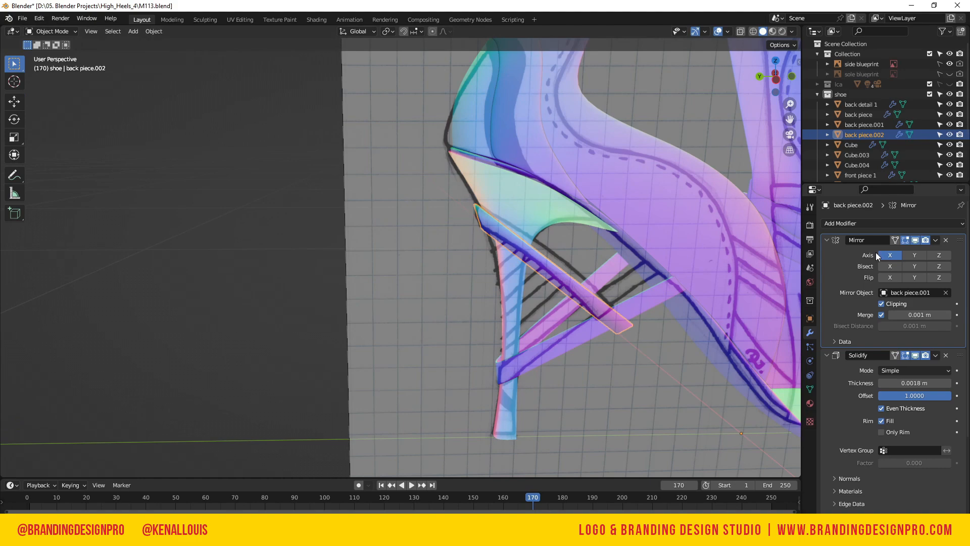
{"action": "left_click", "coordinate": [936, 240]}
{"action": "left_click", "coordinate": [907, 250]}
- Return to editing the strap mesh in right side view and turn off the Solidify modifier's viewport display
{"action": "left_click_drag", "start_coordinate": [775, 75], "coordinate": [965, 78]}
{"action": "key", "text": "KP_3"}
{"action": "key", "text": "KP_Decimal"}
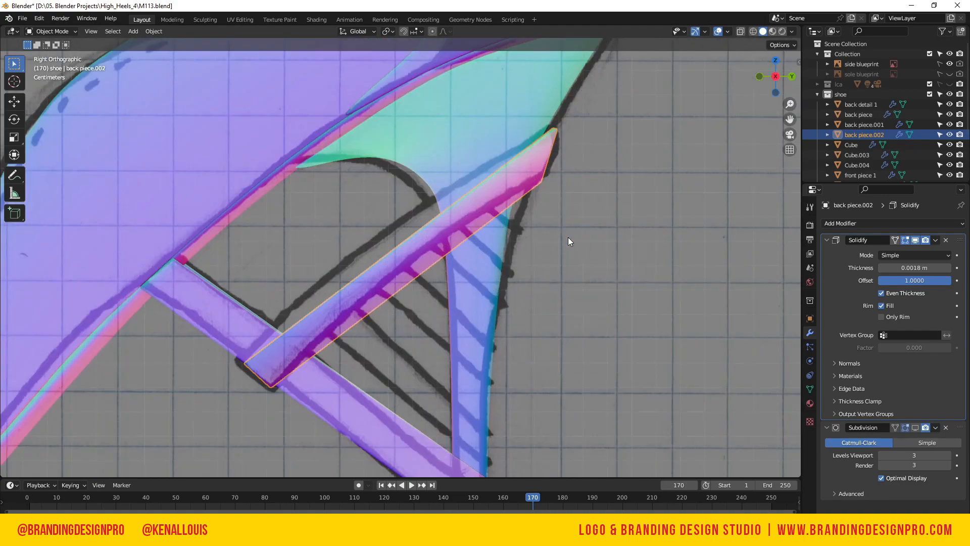
{"action": "scroll", "coordinate": [547, 148], "scroll_direction": "down", "scroll_amount": 3}
{"action": "scroll", "coordinate": [518, 159], "scroll_direction": "up", "scroll_amount": 2}
{"action": "key", "text": "Tab"}
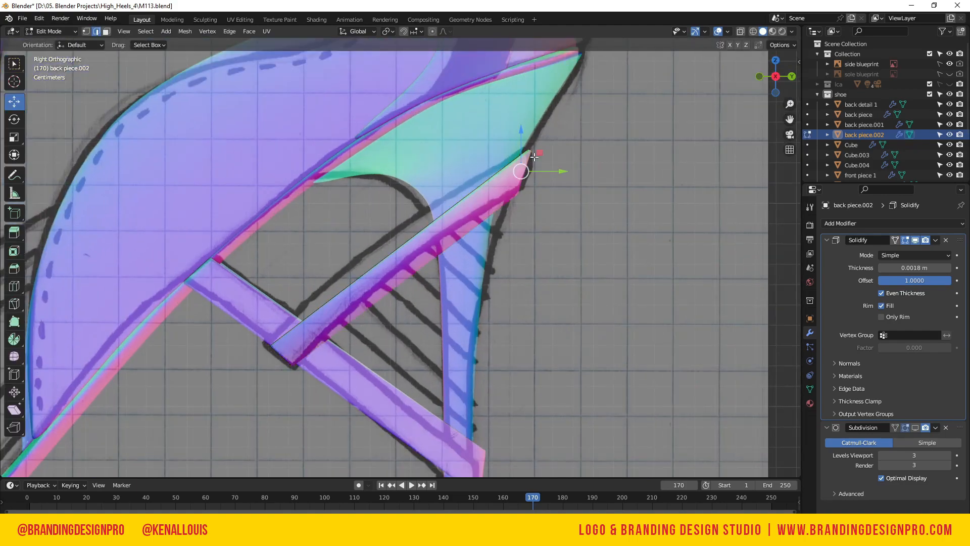
{"action": "left_click", "coordinate": [916, 240]}
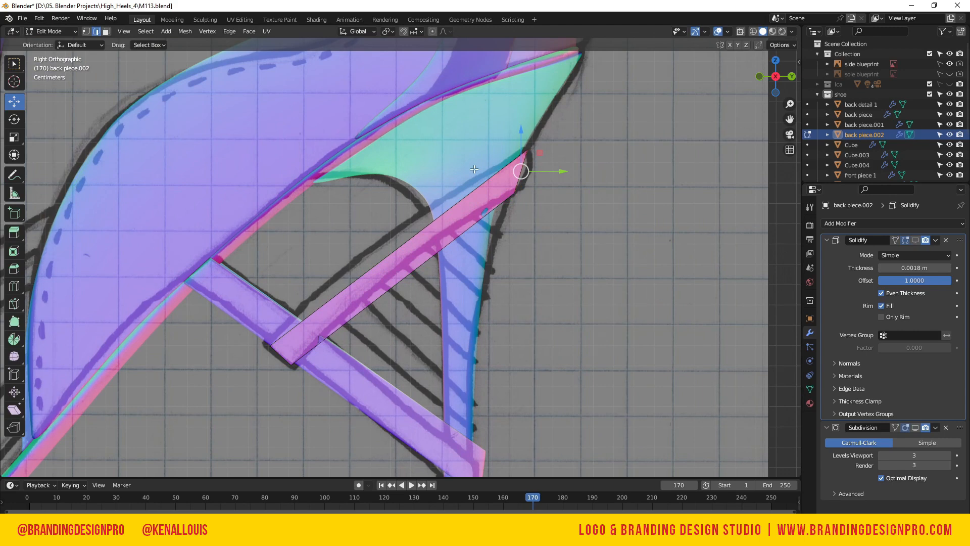
- Turn on X-ray and move the strap's top corner vertices about -0.0037 m in Y and -0.0035 m in Z
{"action": "key", "text": "a"}
{"action": "key", "text": "1"}
{"action": "left_click_drag", "start_coordinate": [538, 140], "coordinate": [514, 176]}
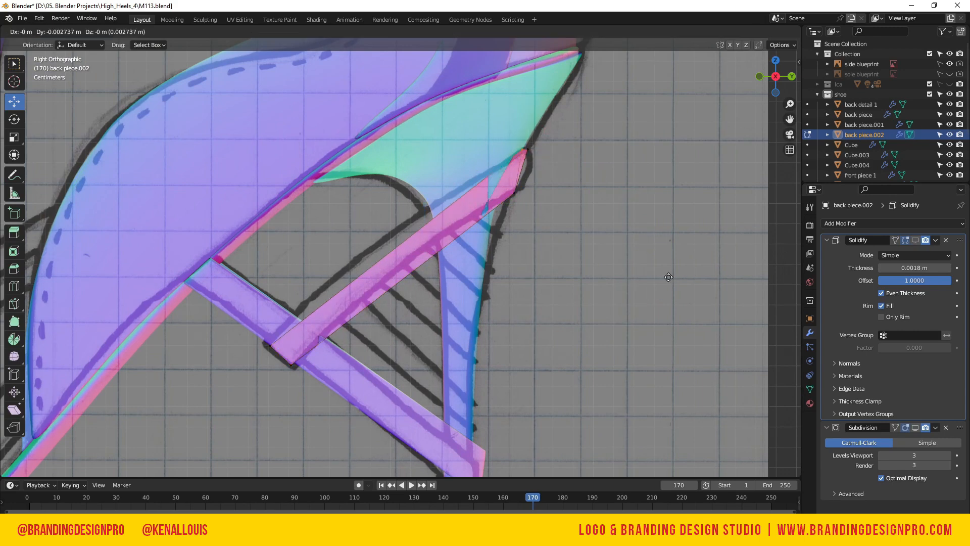
{"action": "key", "text": "alt+z"}
{"action": "left_click", "coordinate": [602, 170]}
{"action": "left_click", "coordinate": [526, 151]}
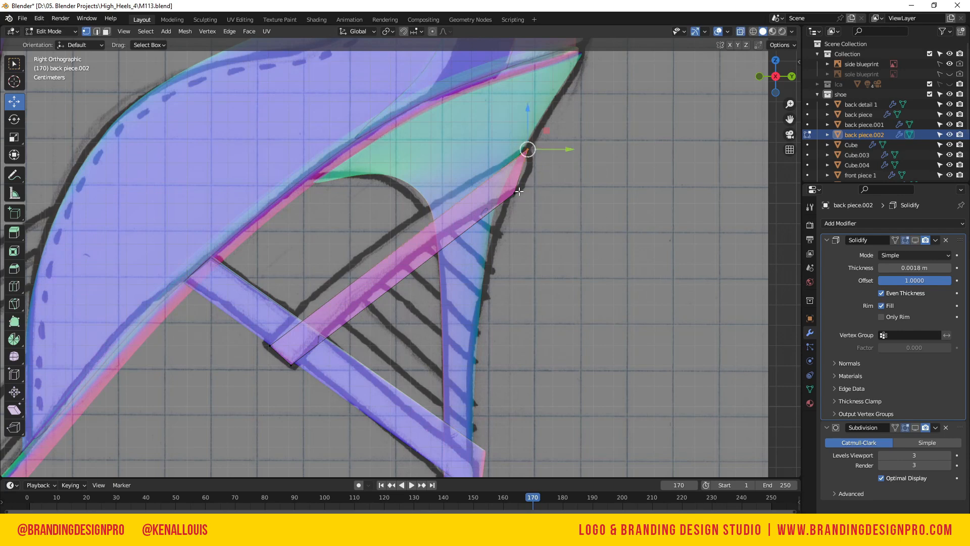
{"action": "key", "text": "g"}
{"action": "key", "text": "z"}
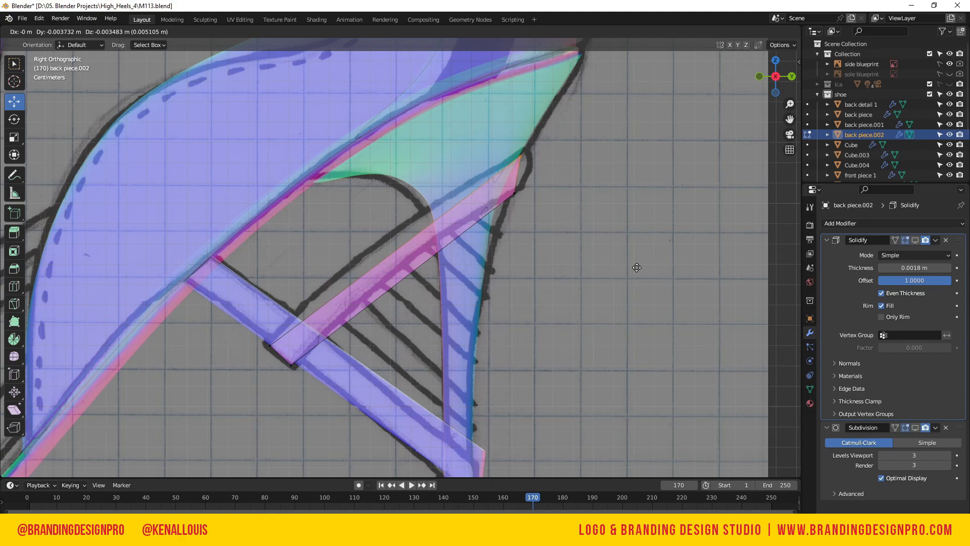
{"action": "left_click", "coordinate": [637, 266]}
- Shift the lower corner vertices of the strap's heel end about 0.001 m along Y
{"action": "left_click_drag", "start_coordinate": [536, 211], "coordinate": [508, 184]}
{"action": "key", "text": "g"}
{"action": "key", "text": "y"}
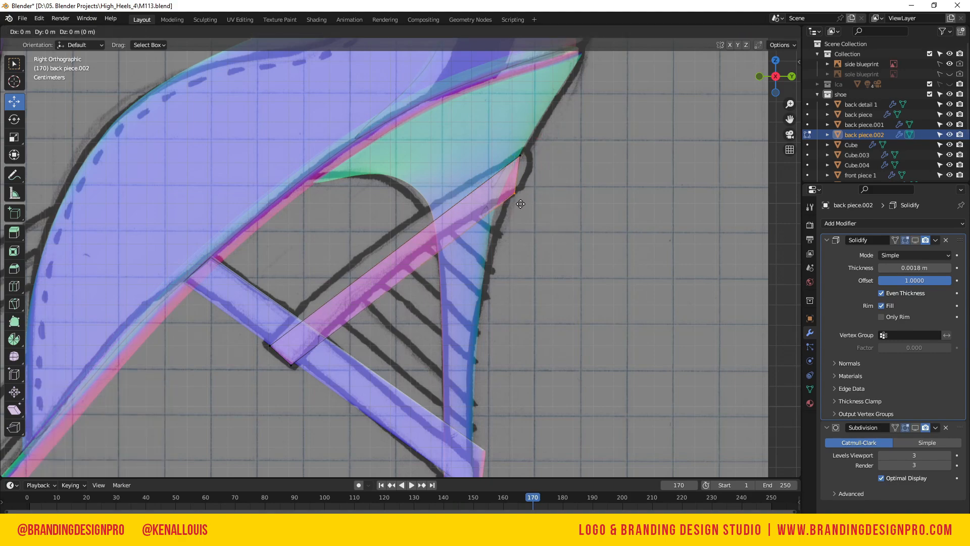
{"action": "left_click", "coordinate": [520, 202]}
- Move the two vertices of the strap's centre edge about 0.0025 m along Y to round the back of the strap
{"action": "left_click_drag", "start_coordinate": [767, 89], "coordinate": [559, 182]}
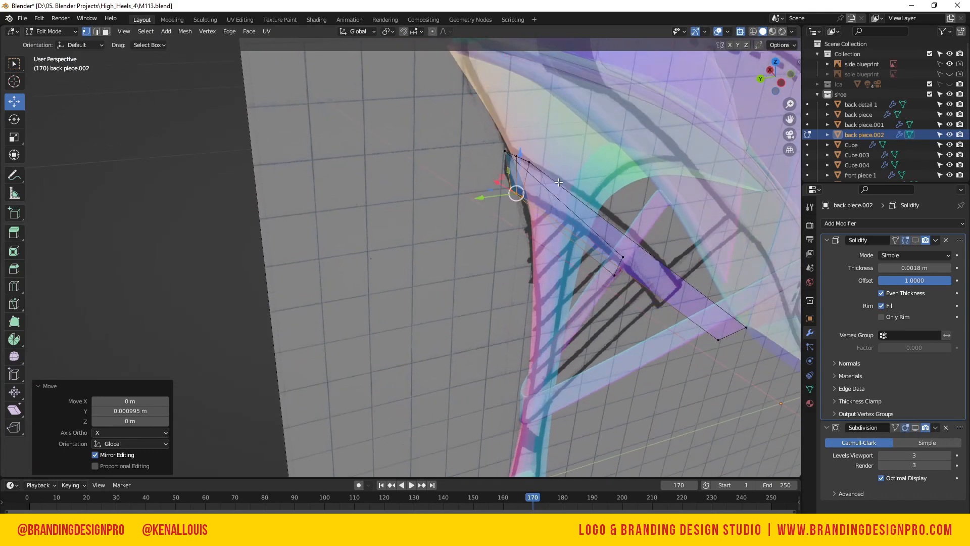
{"action": "left_click", "coordinate": [516, 156]}
{"action": "left_click", "coordinate": [512, 195], "text": "shift"}
{"action": "key", "text": "g"}
{"action": "key", "text": "y"}
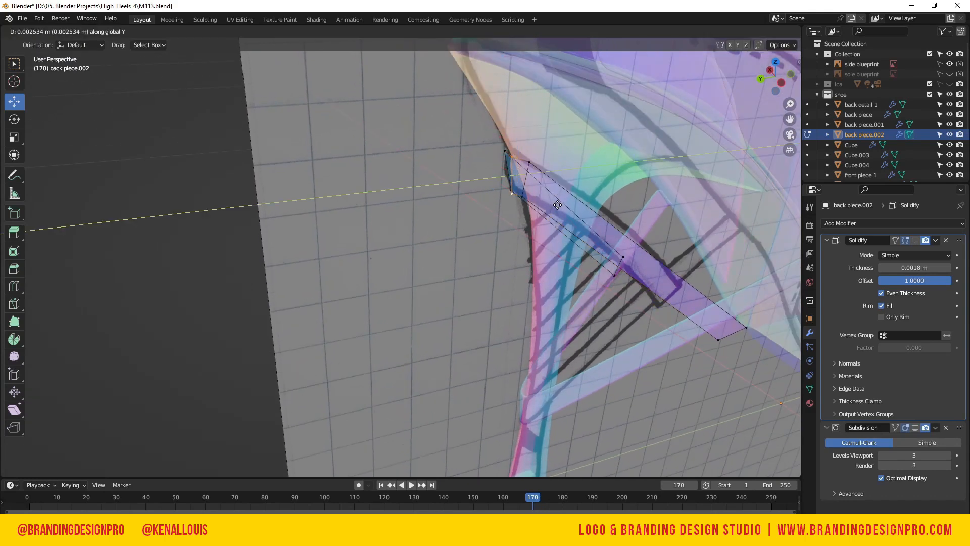
{"action": "left_click", "coordinate": [557, 204]}
- Raise the strap's centre edge about 0.0022 m in side view to follow the blueprint
{"action": "key", "text": "KP_3"}
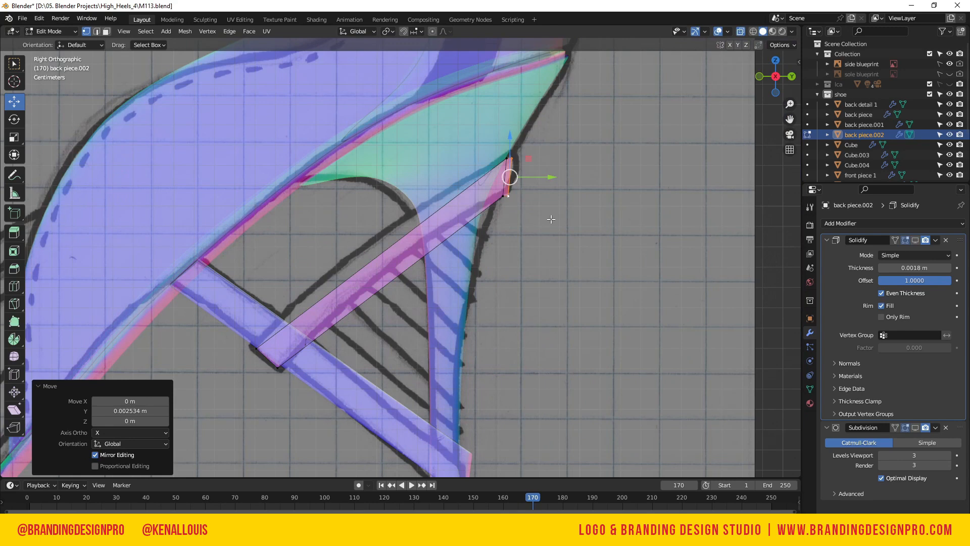
{"action": "key", "text": "g"}
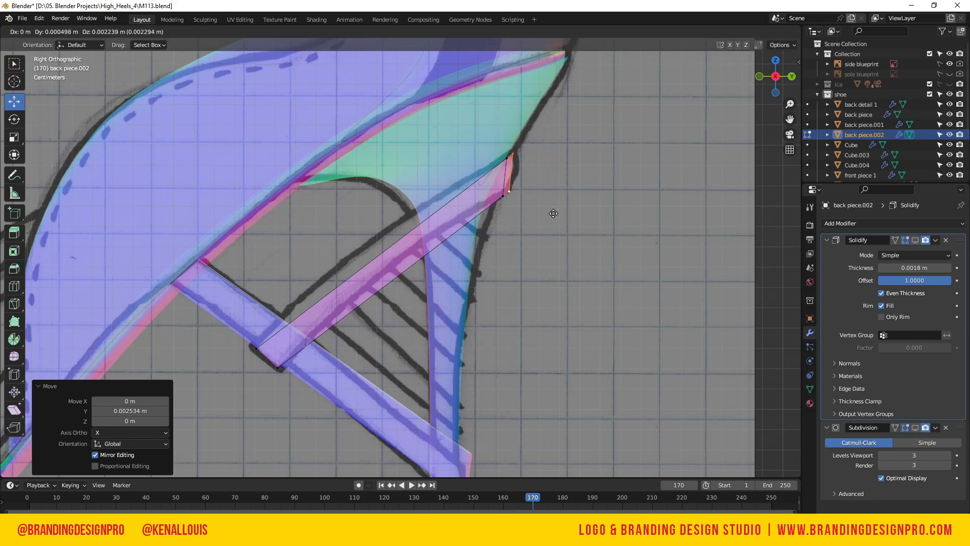
{"action": "left_click", "coordinate": [553, 213]}
{"action": "left_click", "coordinate": [550, 224]}
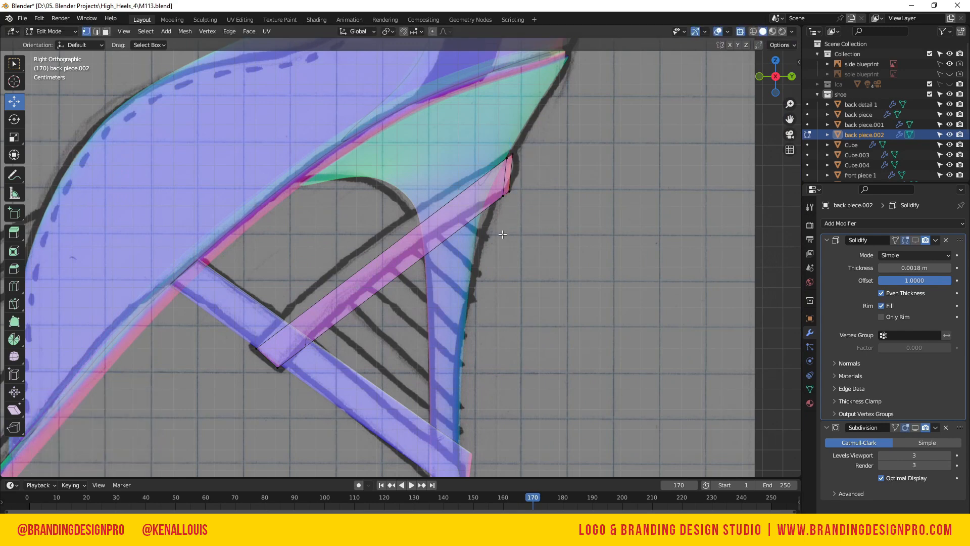
- Spread the two upper corner vertices beside the strap's centre edge by scaling them 1.118 along X
{"action": "left_click_drag", "start_coordinate": [776, 75], "coordinate": [675, 76]}
{"action": "left_click", "coordinate": [487, 157]}
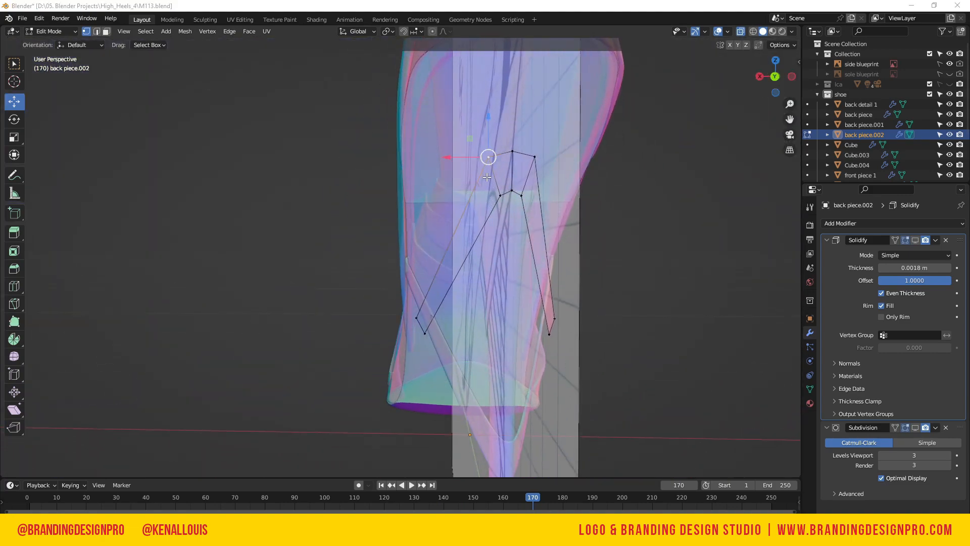
{"action": "left_click", "coordinate": [537, 157]}
{"action": "key", "text": "s"}
{"action": "key", "text": "x"}
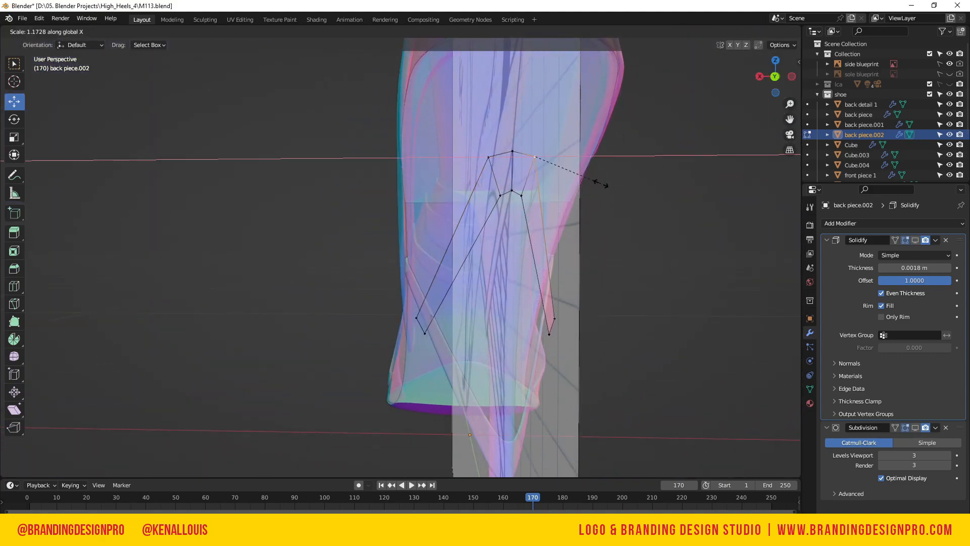
{"action": "left_click", "coordinate": [688, 196]}
{"action": "left_click", "coordinate": [488, 157], "text": "shift"}
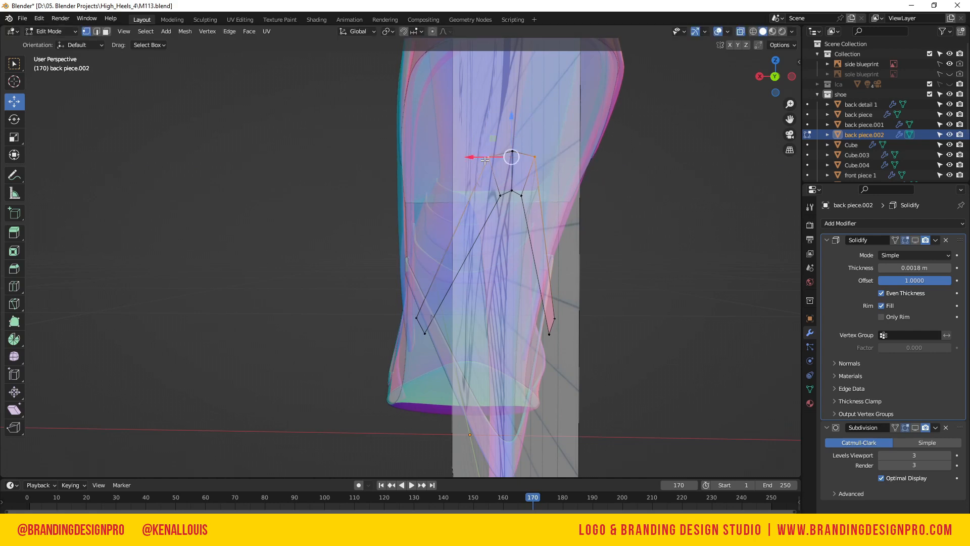
{"action": "key", "text": "s"}
{"action": "key", "text": "x"}
{"action": "left_click", "coordinate": [620, 206]}
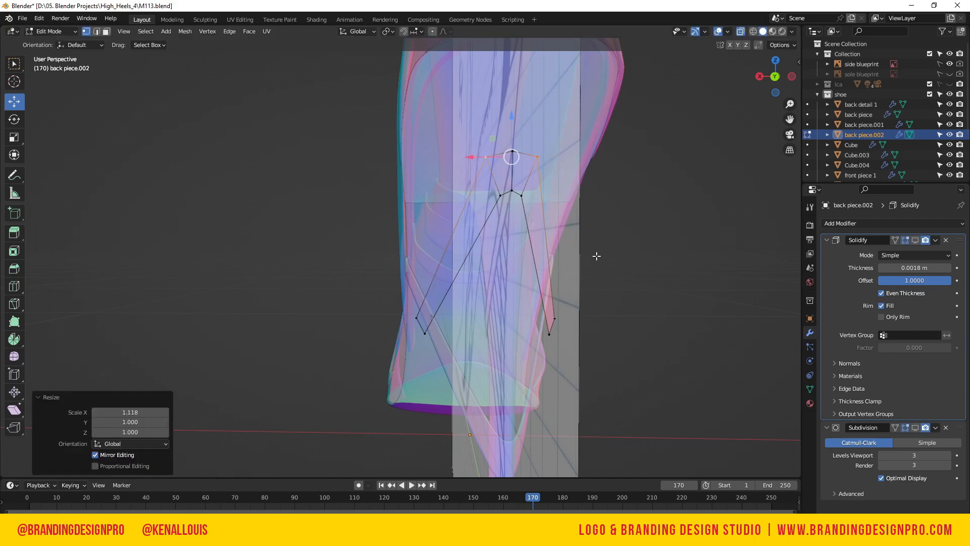
- Select the two front end vertices of one strap arm, checking them in front and left side views
{"action": "left_click", "coordinate": [582, 314]}
{"action": "key", "text": "KP_1"}
{"action": "scroll", "coordinate": [582, 313], "scroll_direction": "down", "scroll_amount": 3}
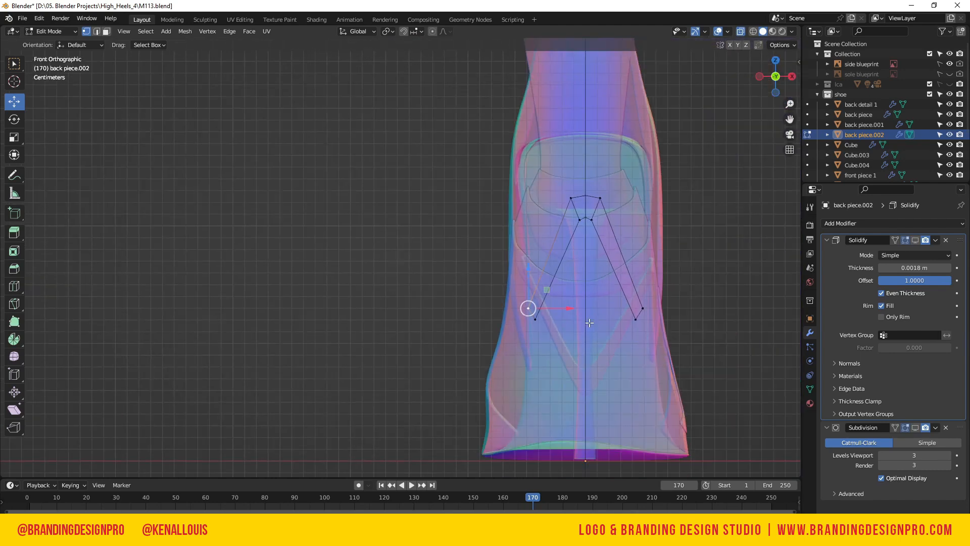
{"action": "key", "text": "ctrl+KP_3"}
{"action": "left_click", "coordinate": [572, 306]}
{"action": "left_click", "coordinate": [516, 320]}
{"action": "left_click", "coordinate": [529, 309], "text": "shift"}
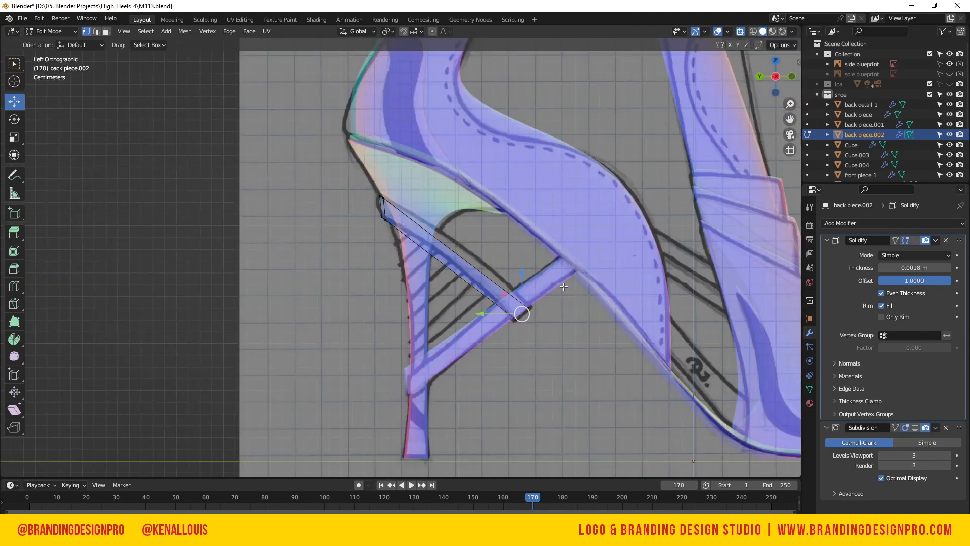
{"action": "left_click", "coordinate": [518, 333]}
{"action": "left_click", "coordinate": [530, 310], "text": "shift"}
{"action": "mouse_move", "coordinate": [777, 76]}
{"action": "left_mouse_down"}
{"action": "mouse_move", "coordinate": [925, 64]}
{"action": "mouse_move", "coordinate": [763, 78]}
{"action": "mouse_move", "coordinate": [773, 76]}
{"action": "left_mouse_up"}
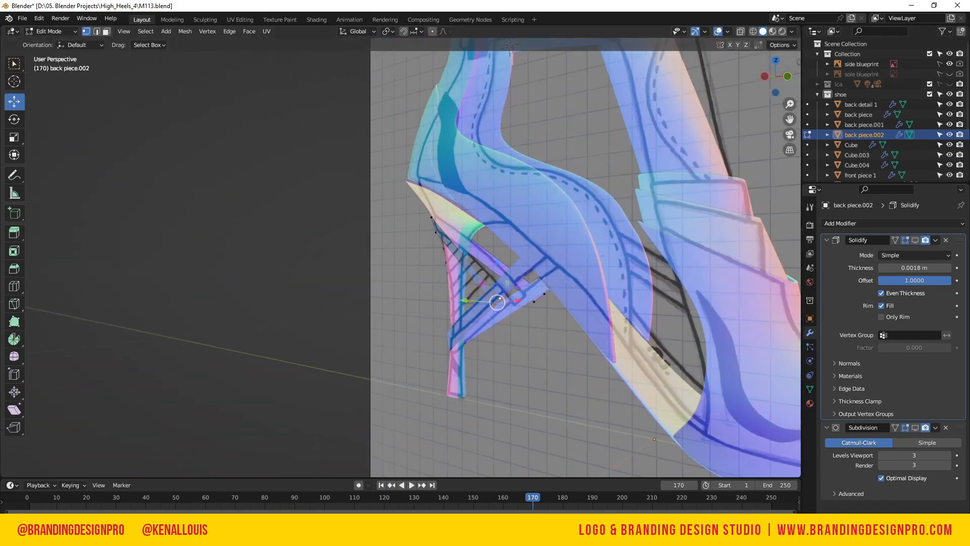
- Hide the side blueprint reference image to get a clear view of the strap's front end
{"action": "left_click", "coordinate": [948, 64]}
{"action": "scroll", "coordinate": [634, 254], "scroll_direction": "up", "scroll_amount": 1}
{"action": "scroll", "coordinate": [581, 266], "scroll_direction": "up", "scroll_amount": 3}
{"action": "scroll", "coordinate": [559, 261], "scroll_direction": "down", "scroll_amount": 4}
{"action": "scroll", "coordinate": [528, 219], "scroll_direction": "up", "scroll_amount": 4}
{"action": "mouse_move", "coordinate": [773, 76]}
{"action": "left_mouse_down"}
{"action": "mouse_move", "coordinate": [785, 74]}
{"action": "mouse_move", "coordinate": [769, 82]}
{"action": "left_mouse_up"}
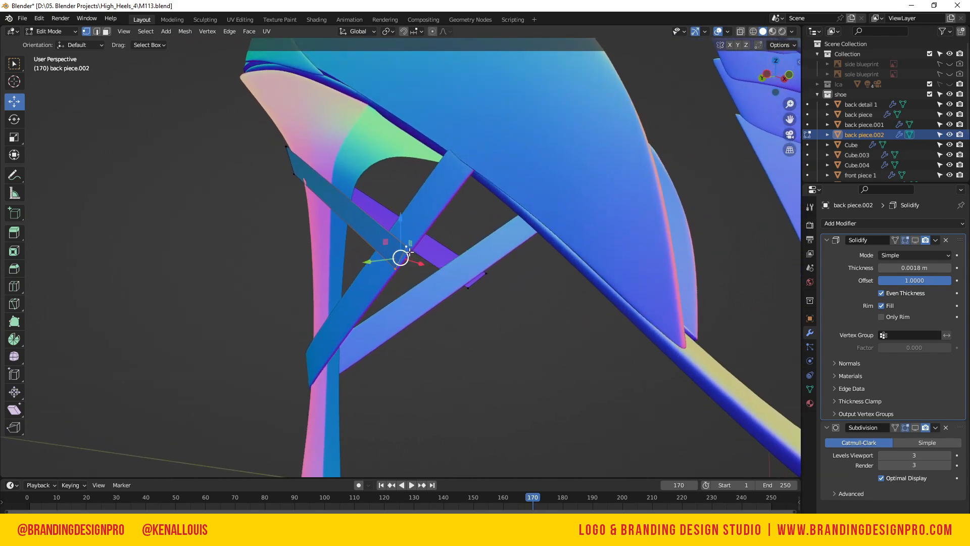
- Move the two front end vertices of the strap arm about 0.0063 m along X, towards the crossing strap
{"action": "left_click_drag", "start_coordinate": [412, 257], "coordinate": [409, 255]}
{"action": "left_click", "coordinate": [411, 248], "text": "shift"}
{"action": "key", "text": "g"}
{"action": "key", "text": "x"}
{"action": "key", "text": "Escape"}
{"action": "left_click_drag", "start_coordinate": [775, 81], "coordinate": [931, 99]}
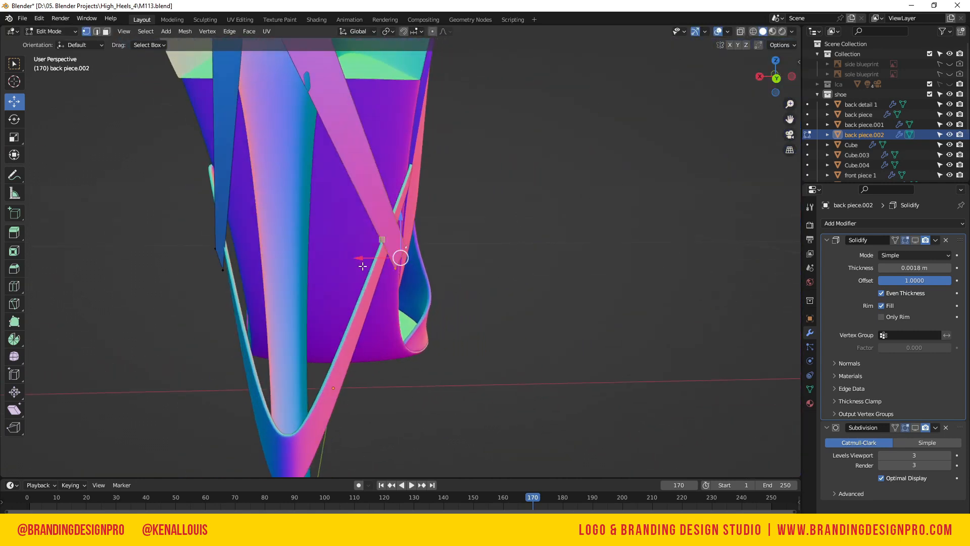
{"action": "key", "text": "KP_Decimal"}
{"action": "left_click_drag", "start_coordinate": [775, 77], "coordinate": [701, 90]}
{"action": "left_click_drag", "start_coordinate": [424, 246], "coordinate": [432, 244]}
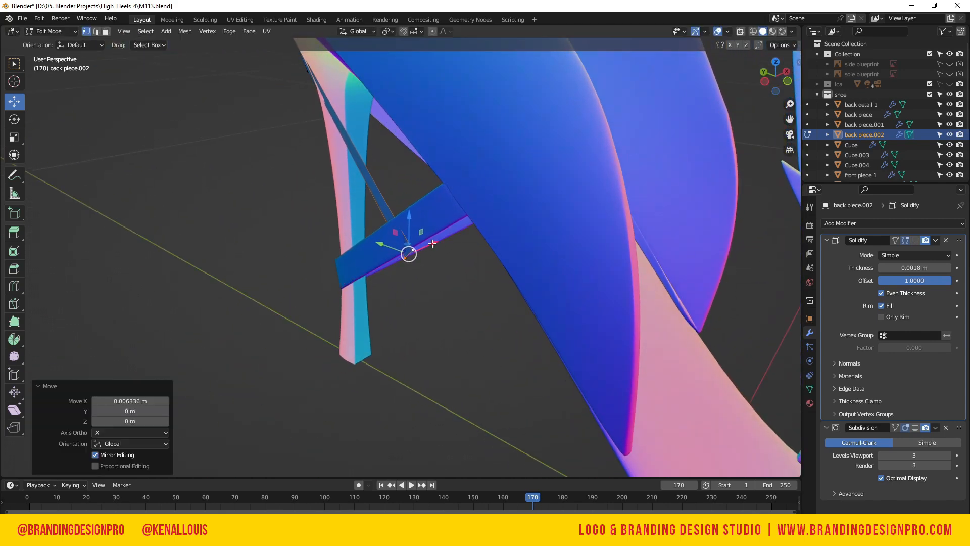
- Rotate the strap arm's front end edge about -8.39° and shift it about -0.0004 m along X
{"action": "left_click_drag", "start_coordinate": [781, 86], "coordinate": [950, 97]}
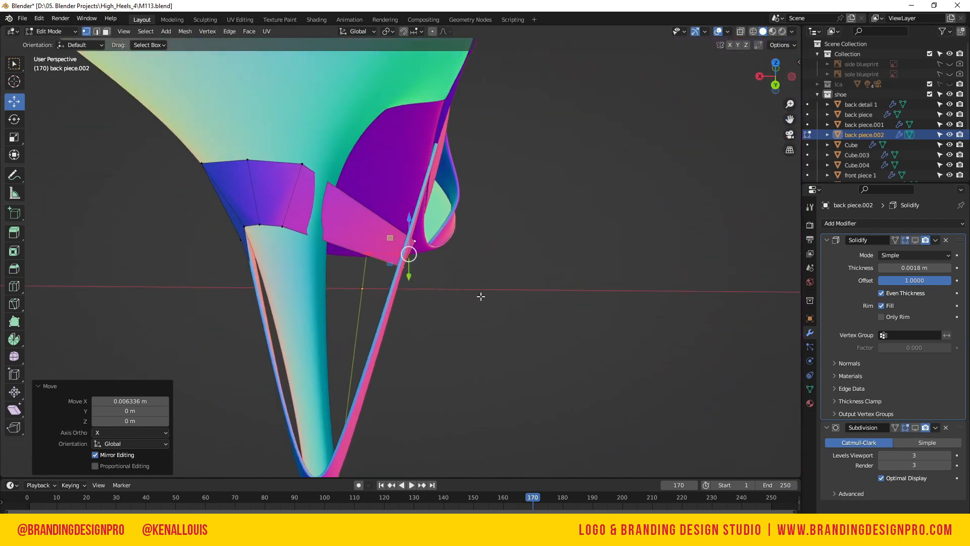
{"action": "key", "text": "r"}
{"action": "left_click", "coordinate": [492, 289]}
{"action": "left_click_drag", "start_coordinate": [778, 77], "coordinate": [743, 102]}
{"action": "key", "text": "g"}
{"action": "key", "text": "x"}
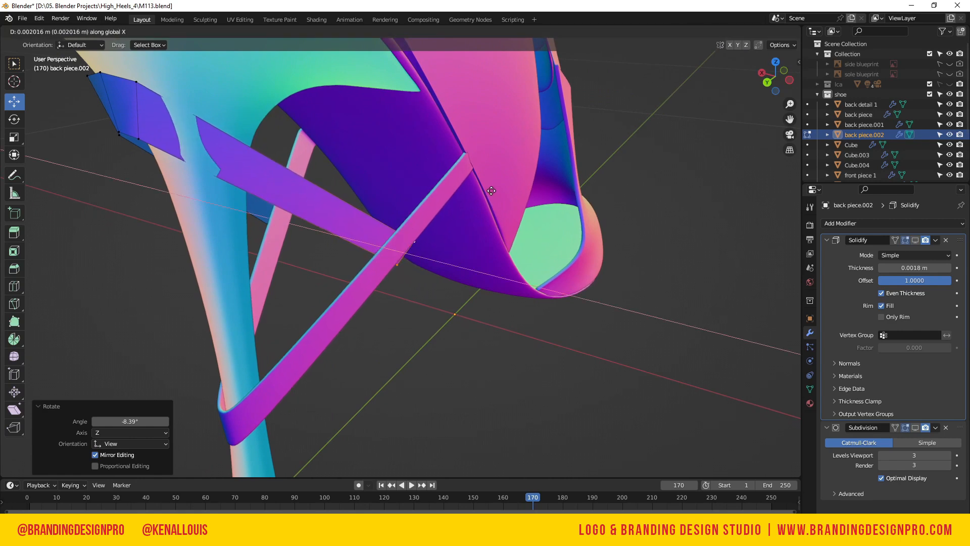
{"action": "left_click", "coordinate": [444, 213]}
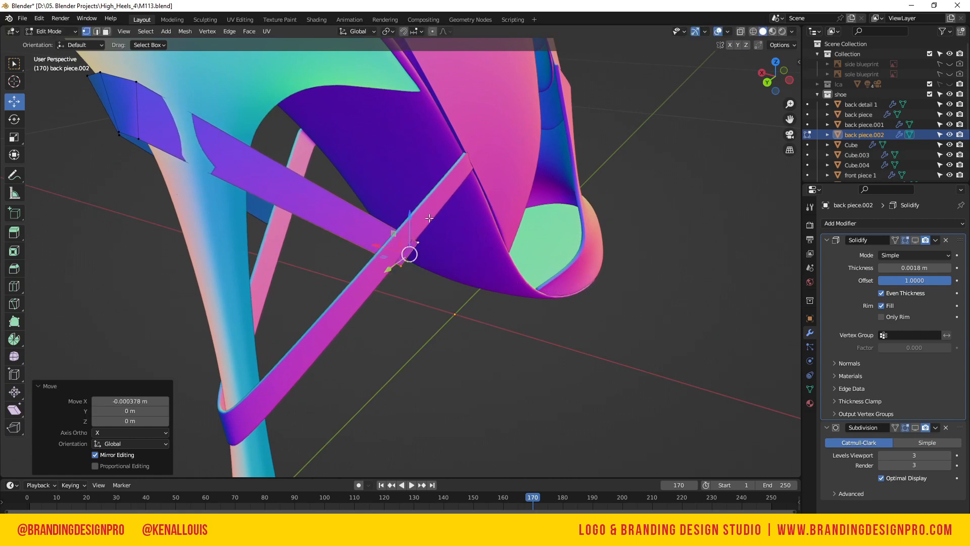
- Add a loop cut to the strap arm just behind its crossing with the other strap and shift it about -0.0033 m along X
{"action": "left_click", "coordinate": [344, 223]}
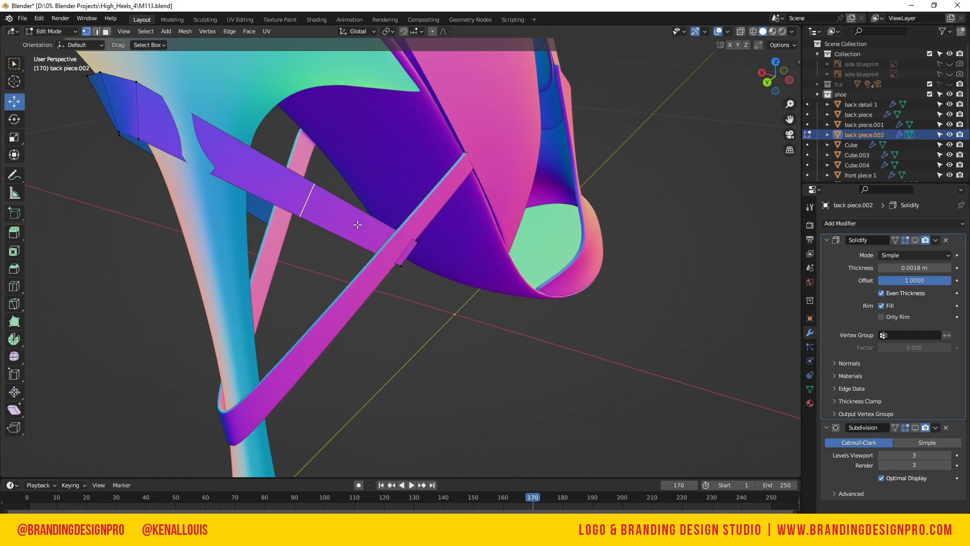
{"action": "left_click", "coordinate": [357, 224]}
{"action": "left_click", "coordinate": [449, 286]}
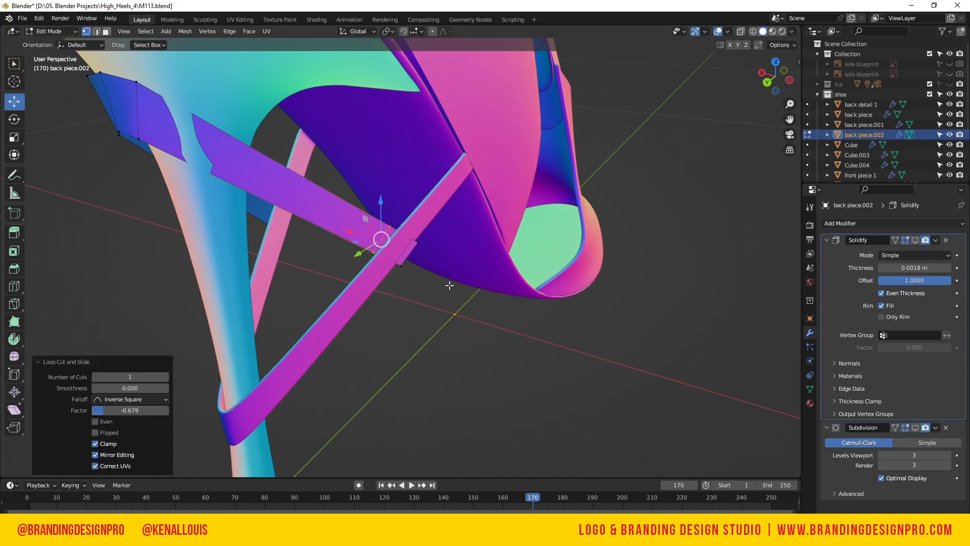
{"action": "key", "text": "g"}
{"action": "key", "text": "x"}
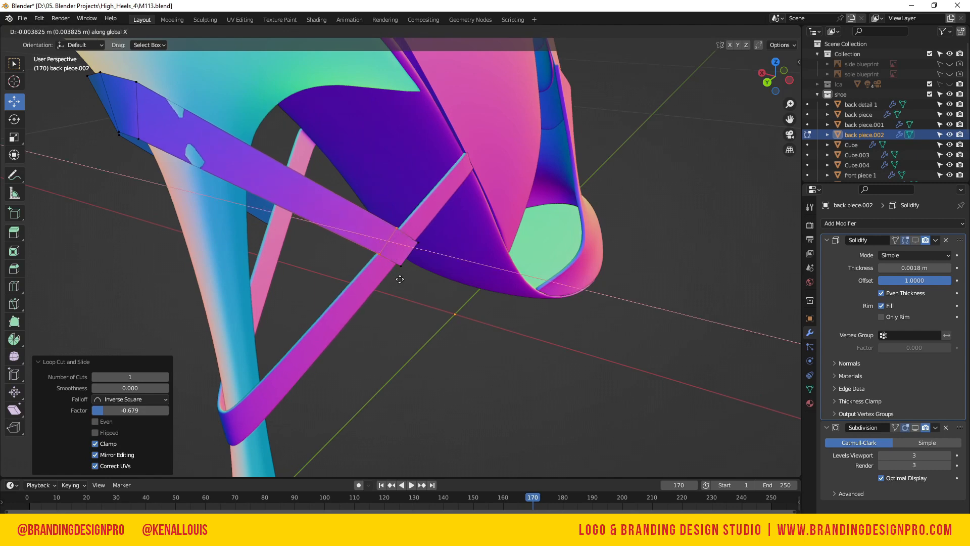
{"action": "left_click", "coordinate": [397, 276]}
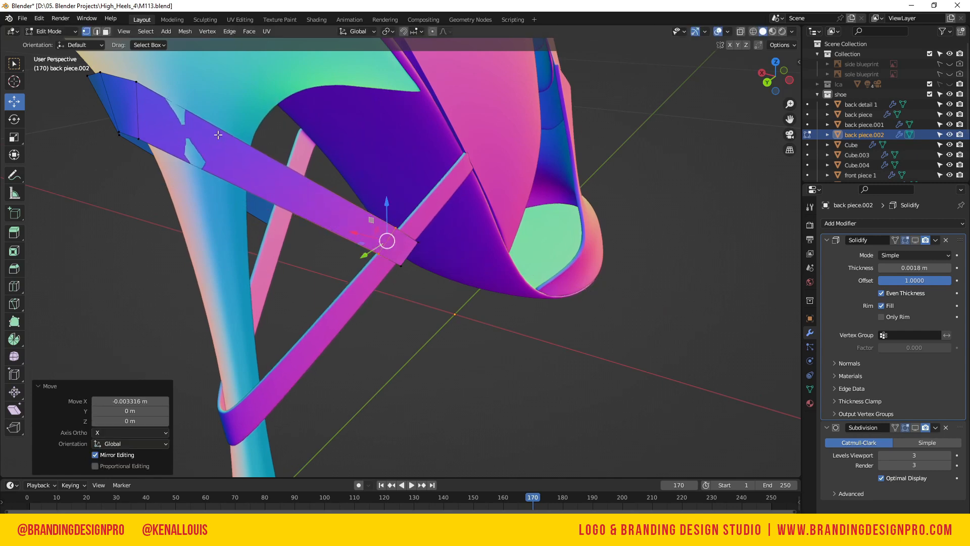
- Add a loop cut to the same strap arm beside the heel and shift it about -0.0005 m along X
{"action": "left_click", "coordinate": [216, 137]}
{"action": "left_click", "coordinate": [214, 137]}
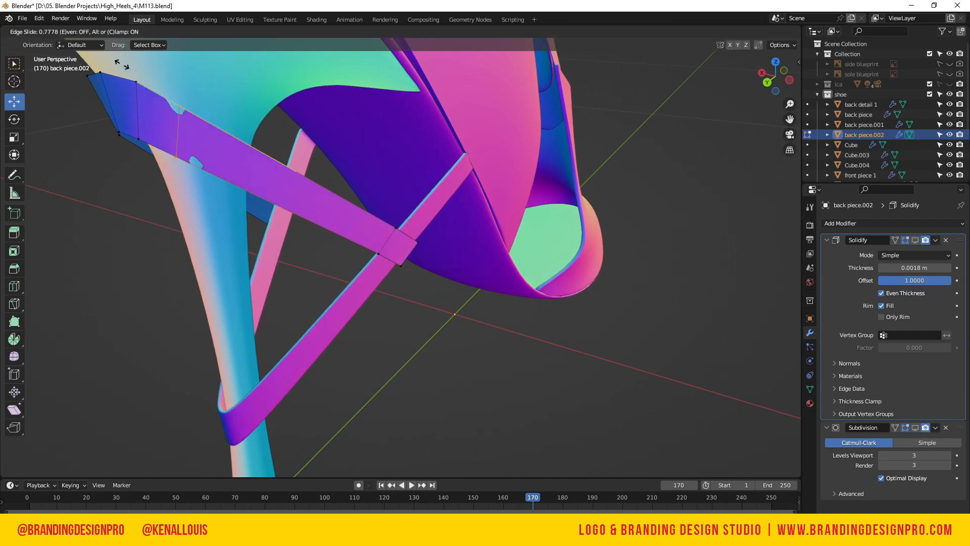
{"action": "left_click", "coordinate": [180, 110]}
{"action": "key", "text": "g"}
{"action": "key", "text": "x"}
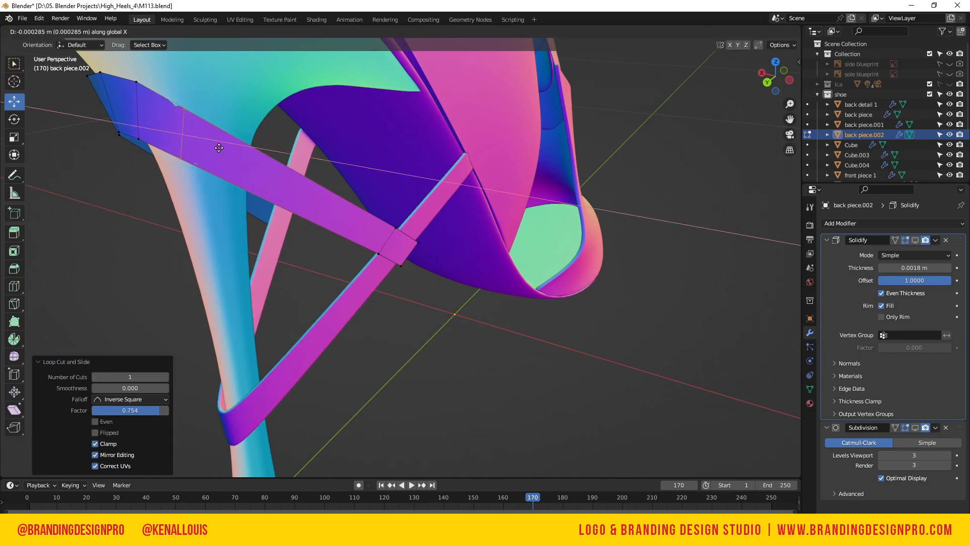
{"action": "left_click", "coordinate": [223, 150]}
- Move the heel-side edge loop outward from the heel by about -0.0027 m along X
{"action": "scroll", "coordinate": [690, 113], "scroll_direction": "down", "scroll_amount": 2}
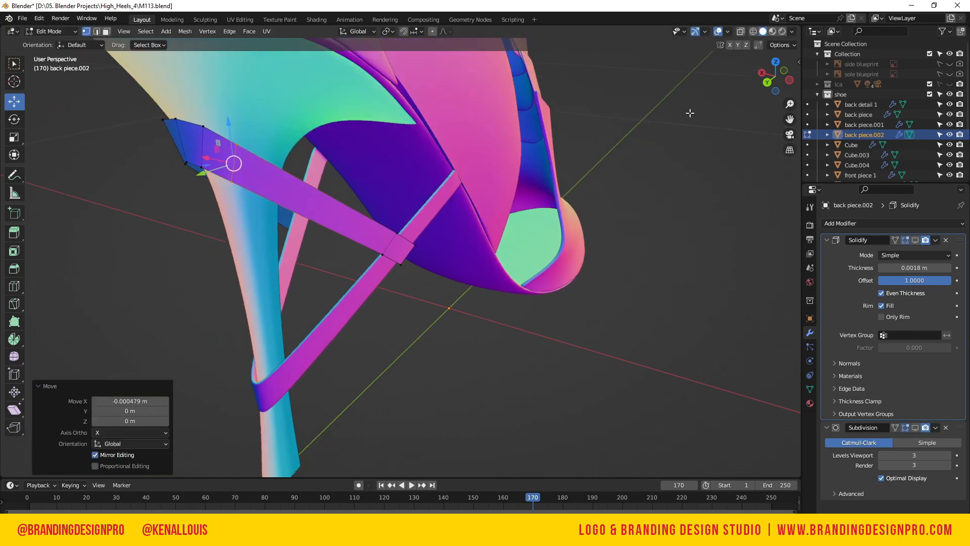
{"action": "left_click_drag", "start_coordinate": [787, 81], "coordinate": [874, 76]}
{"action": "left_click", "coordinate": [266, 202]}
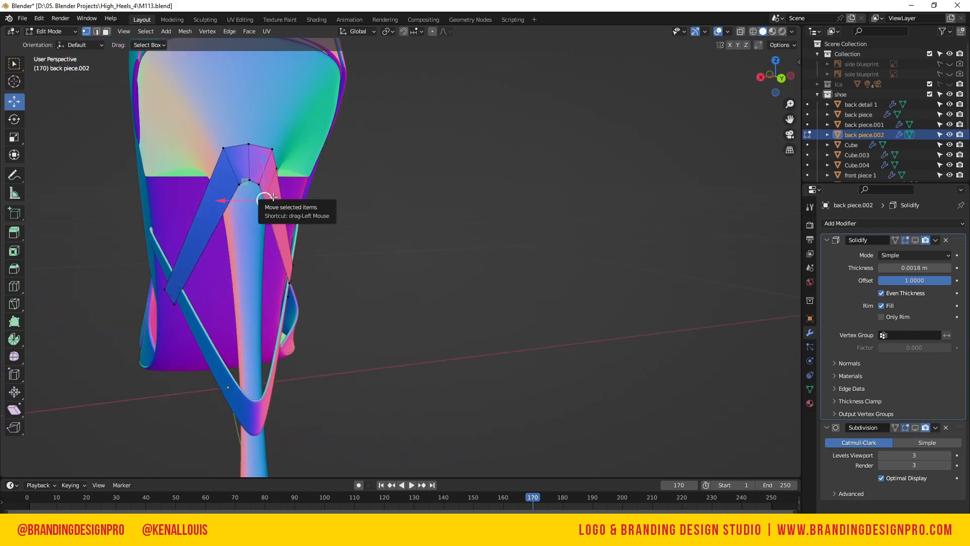
{"action": "left_click_drag", "start_coordinate": [225, 199], "coordinate": [232, 198]}
- Add a loop cut to the opposite strap arm near the crossing strap and shift it about 0.0009 m along X
{"action": "left_click_drag", "start_coordinate": [773, 76], "coordinate": [692, 88]}
{"action": "key", "text": "KP_3"}
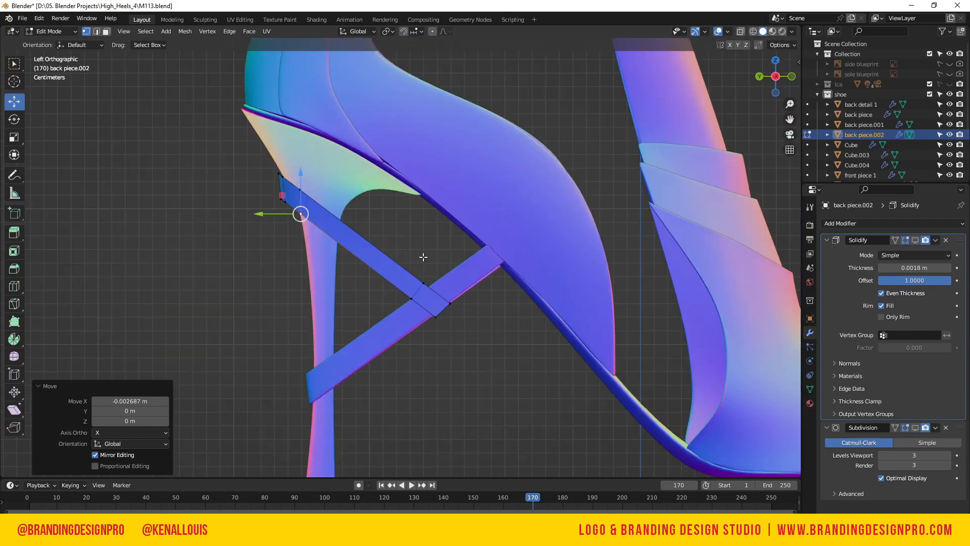
{"action": "key", "text": "KP_3"}
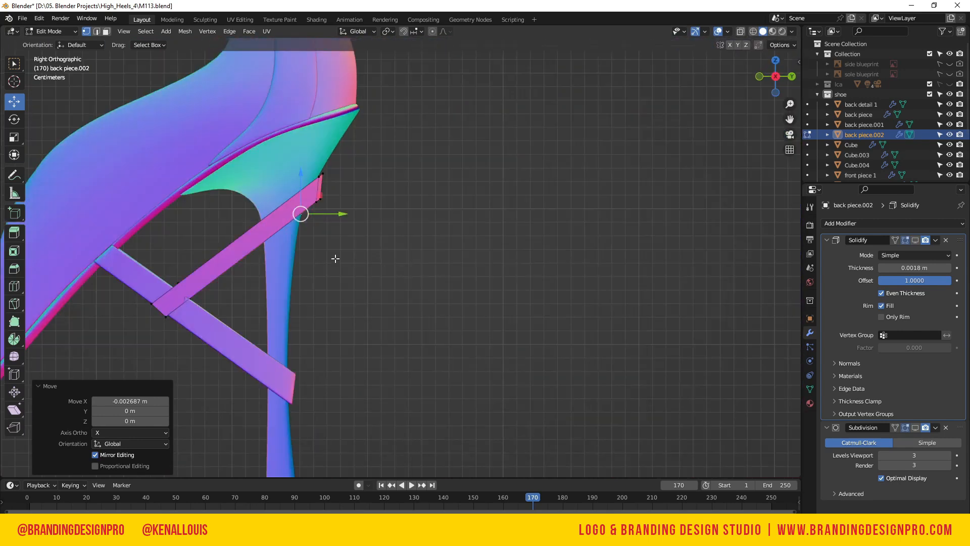
{"action": "left_click", "coordinate": [177, 284]}
{"action": "middle_click_drag", "start_coordinate": [733, 113], "coordinate": [435, 210]}
{"action": "left_click", "coordinate": [211, 299], "text": "alt"}
{"action": "key", "text": "g"}
{"action": "key", "text": "g"}
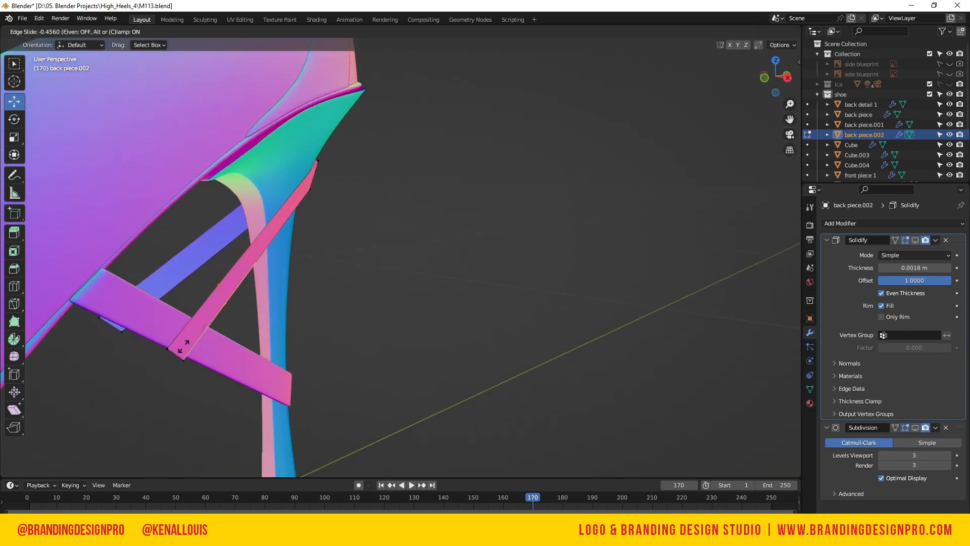
{"action": "left_click", "coordinate": [168, 367]}
{"action": "left_click_drag", "start_coordinate": [226, 328], "coordinate": [229, 327]}
- Return to Object Mode and enable viewport display of the strap's Solidify and Subdivision modifiers
{"action": "left_click_drag", "start_coordinate": [784, 83], "coordinate": [733, 82]}
{"action": "key", "text": "KP_3"}
{"action": "scroll", "coordinate": [226, 357], "scroll_direction": "up", "scroll_amount": 3}
{"action": "scroll", "coordinate": [207, 349], "scroll_direction": "down", "scroll_amount": 1}
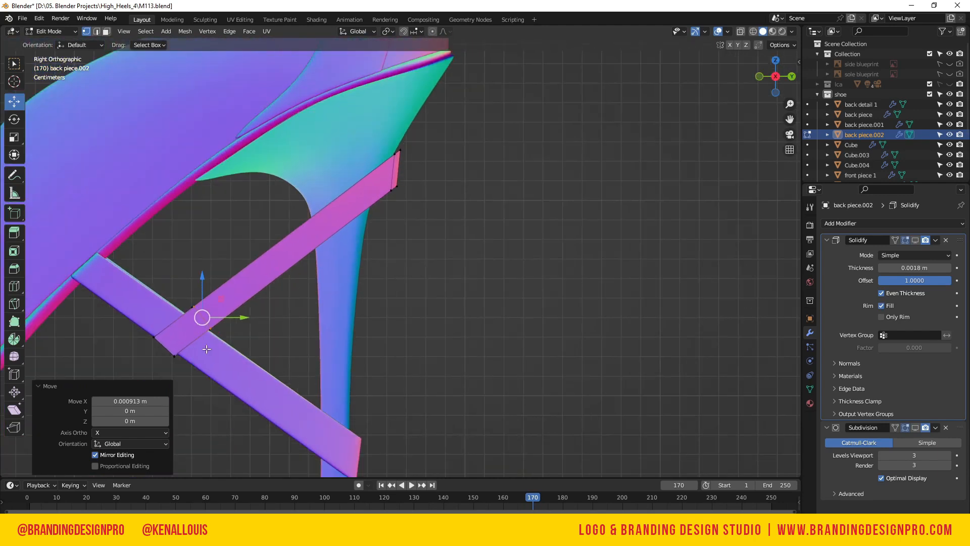
{"action": "key", "text": "Tab"}
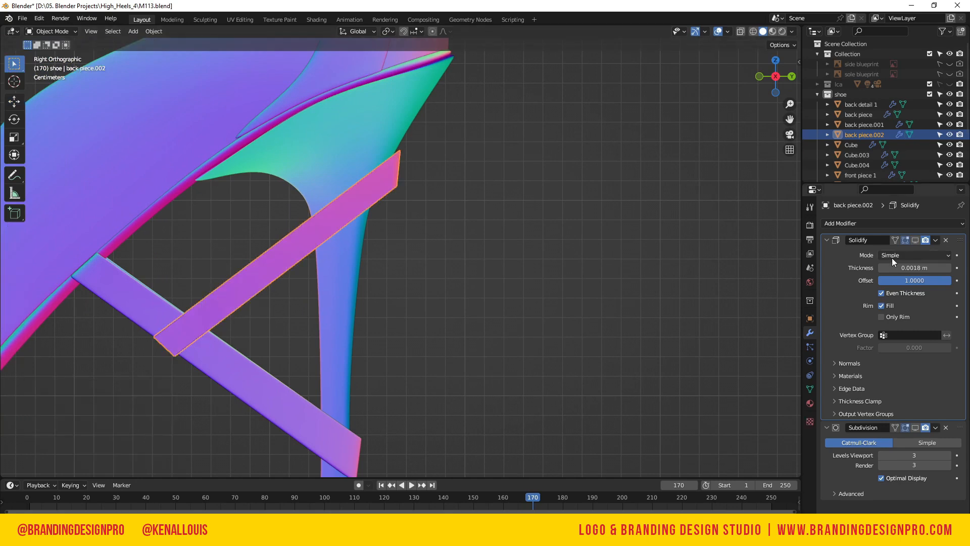
{"action": "left_click", "coordinate": [914, 240]}
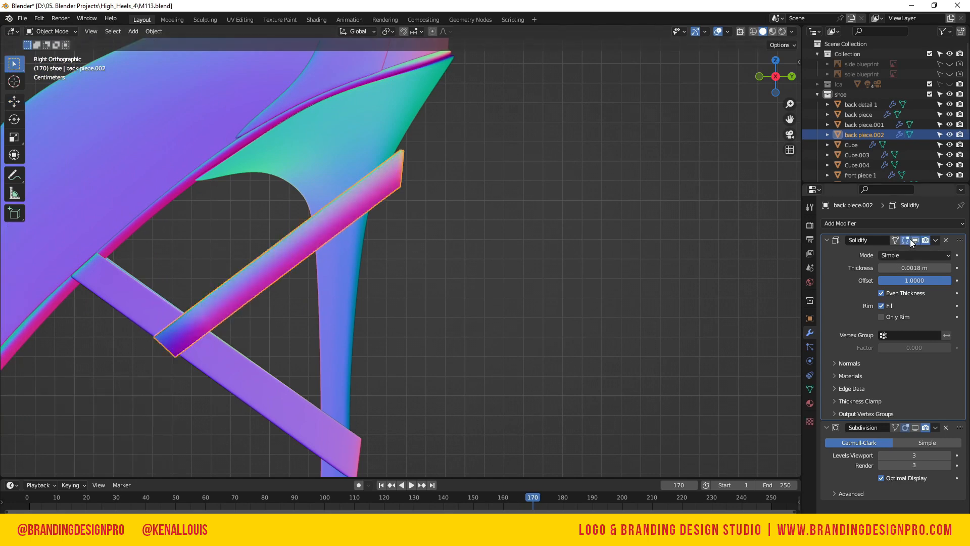
{"action": "left_click", "coordinate": [914, 428]}
{"action": "key", "text": "alt+a"}
{"action": "left_click", "coordinate": [382, 185]}
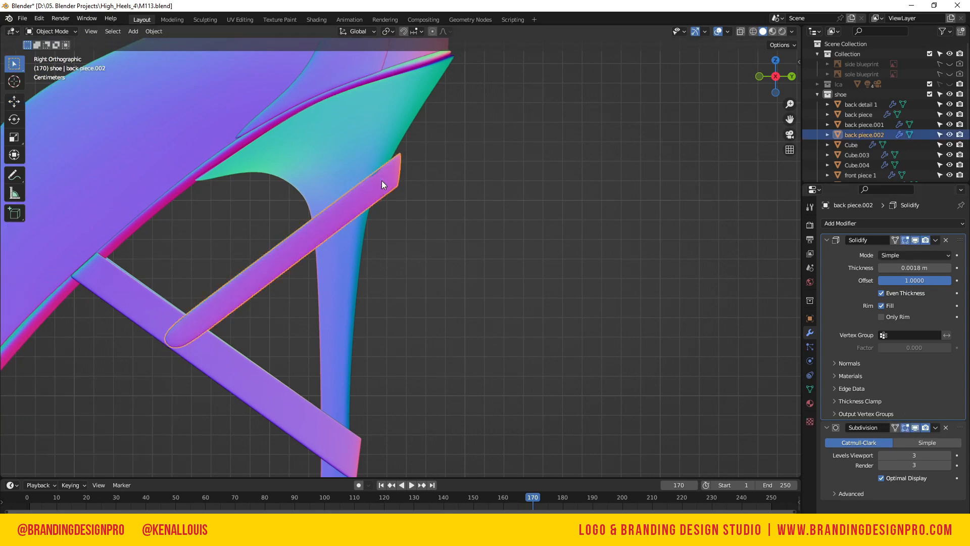
- Inspect the thickened, smoothed strap around the heel and at its crossing from the back and right side
{"action": "scroll", "coordinate": [454, 118], "scroll_direction": "up", "scroll_amount": 3}
{"action": "left_click_drag", "start_coordinate": [781, 76], "coordinate": [717, 113]}
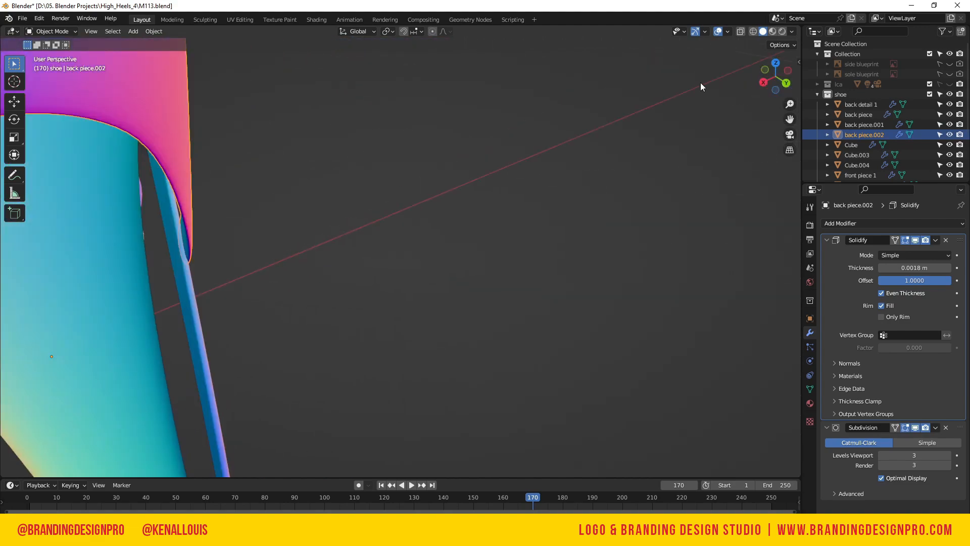
{"action": "scroll", "coordinate": [580, 92], "scroll_direction": "down", "scroll_amount": 5}
{"action": "left_click_drag", "start_coordinate": [786, 84], "coordinate": [795, 51]}
{"action": "scroll", "coordinate": [541, 302], "scroll_direction": "down", "scroll_amount": 2}
{"action": "left_click_drag", "start_coordinate": [779, 83], "coordinate": [782, 76]}
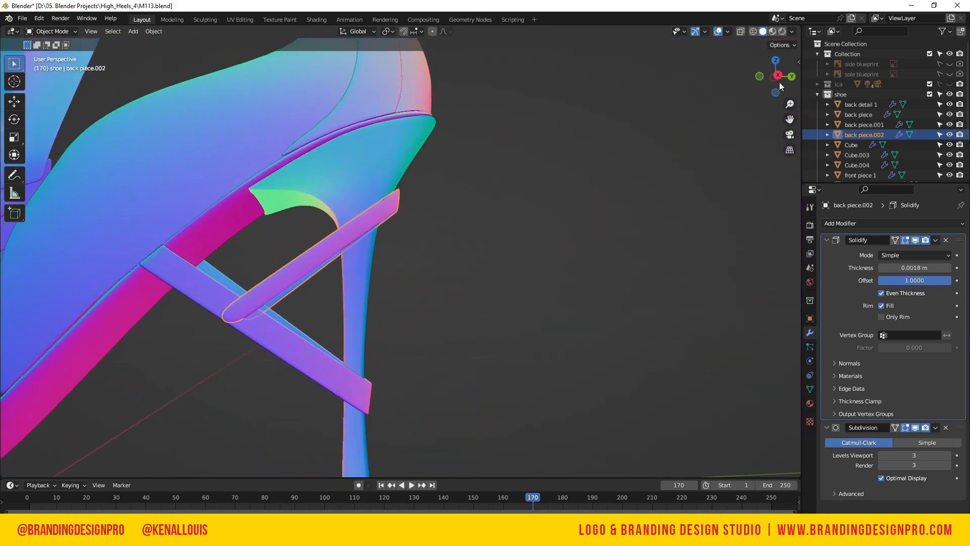
{"action": "key", "text": "KP_3"}
{"action": "scroll", "coordinate": [214, 320], "scroll_direction": "up", "scroll_amount": 2}
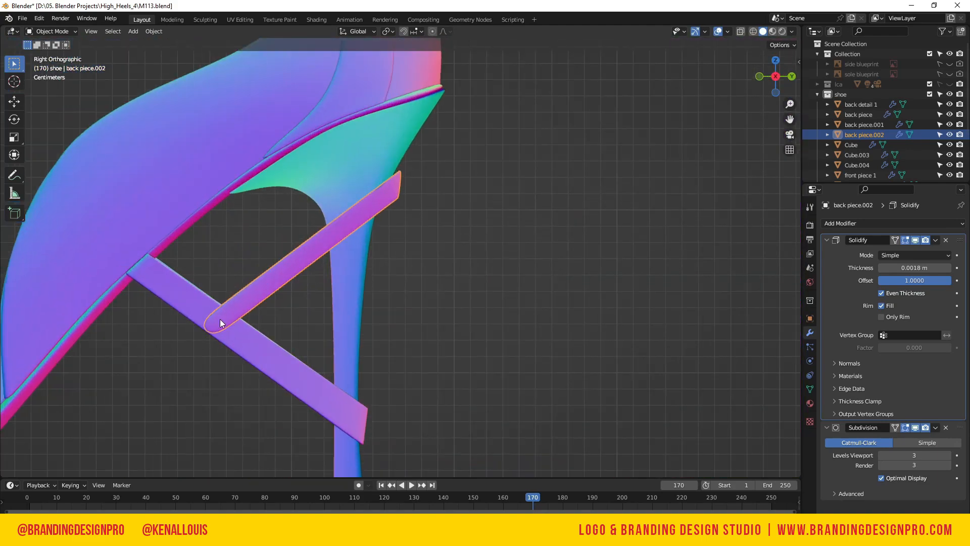
- Try adding a loop cut close to the strap arm's front end with a slide factor of about -0.922
{"action": "key", "text": "Tab"}
{"action": "left_click", "coordinate": [216, 324]}
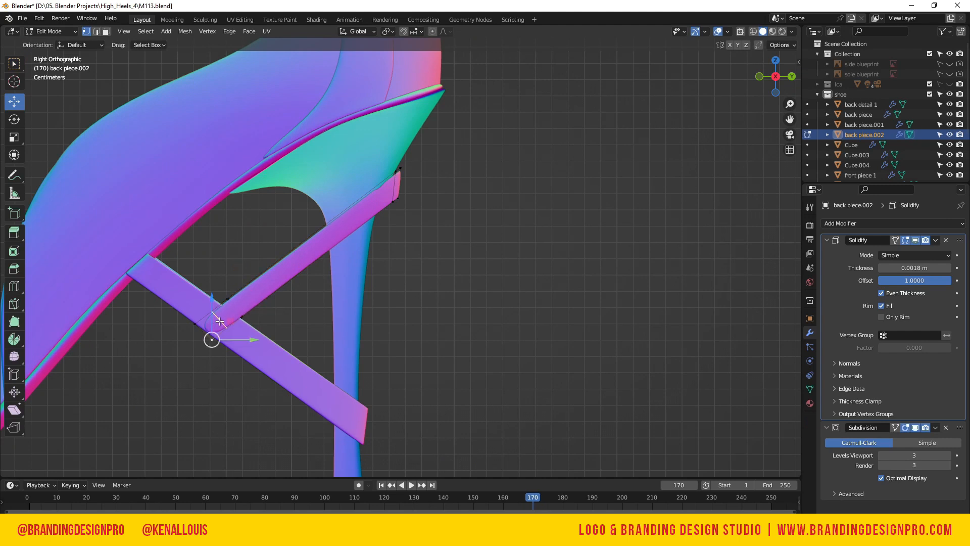
{"action": "key", "text": "g"}
{"action": "key", "text": "g"}
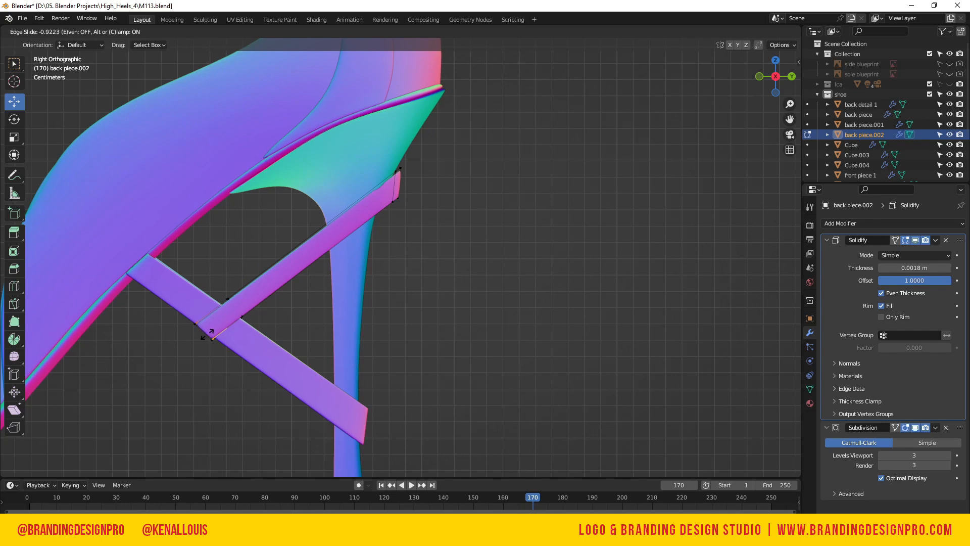
{"action": "left_click", "coordinate": [207, 333]}
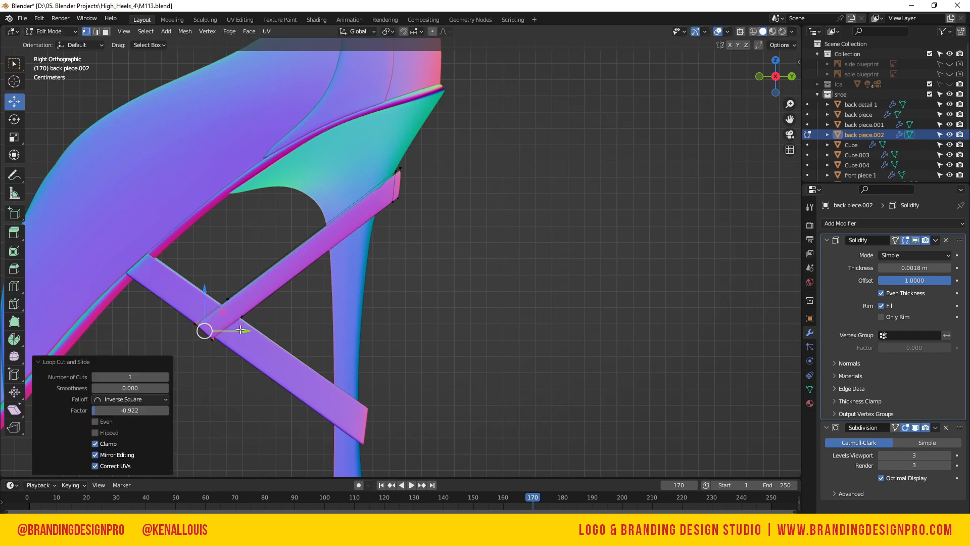
{"action": "left_click_drag", "start_coordinate": [240, 329], "coordinate": [244, 331]}
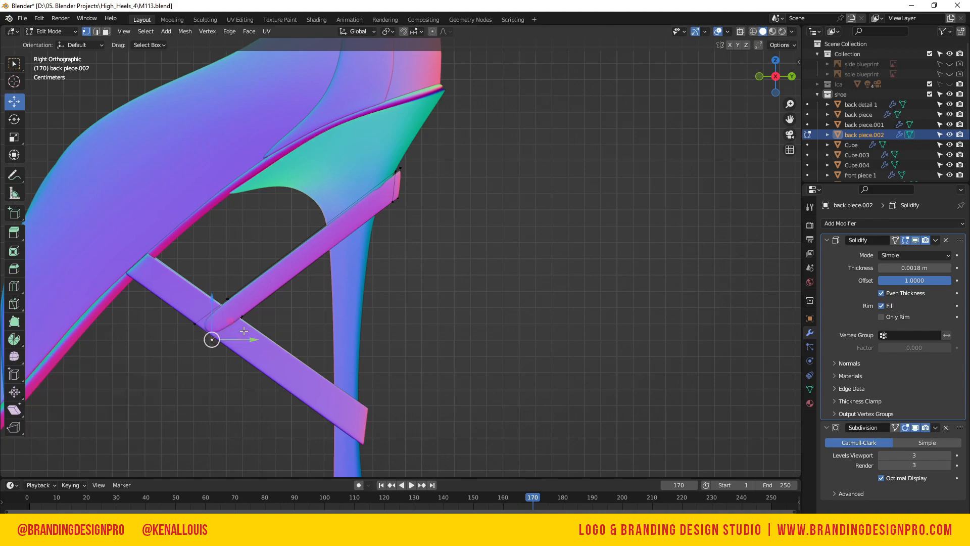
{"action": "left_click", "coordinate": [458, 285]}
- Align the left-side arm's front end edge with the crossing strap's lower edge, rotating it about 7.5° around X and moving it slightly along Y and Z
{"action": "left_click_drag", "start_coordinate": [775, 77], "coordinate": [561, 50]}
{"action": "key", "text": "ctrl+KP_3"}
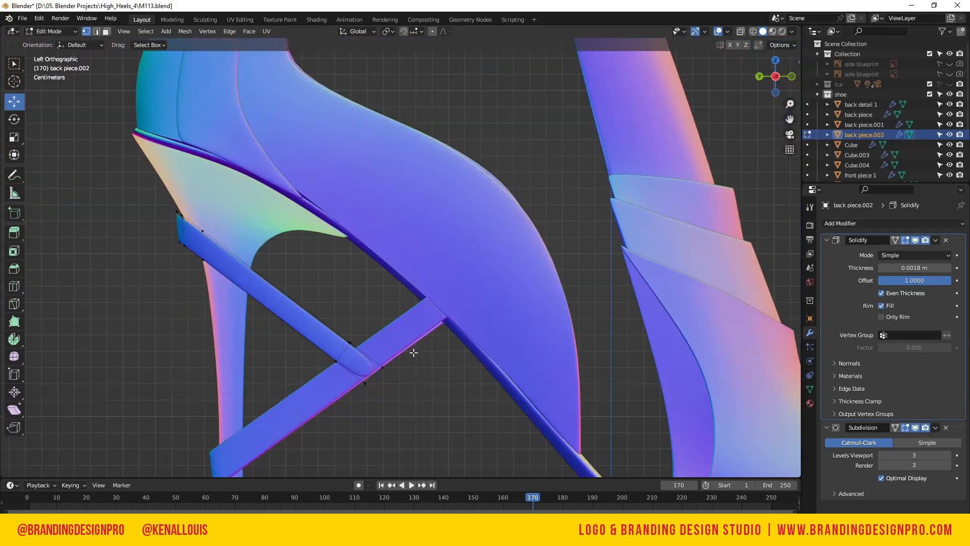
{"action": "left_click", "coordinate": [382, 367]}
{"action": "key", "text": "ctrl+z"}
{"action": "left_click", "coordinate": [366, 383], "text": "shift"}
{"action": "left_click_drag", "start_coordinate": [758, 65], "coordinate": [777, 87]}
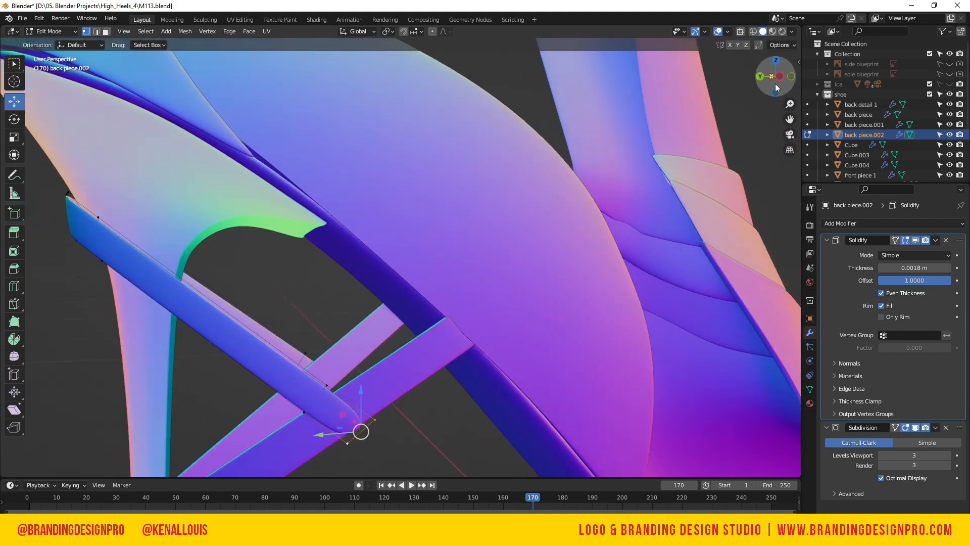
{"action": "key", "text": "ctrl+KP_3"}
{"action": "scroll", "coordinate": [374, 265], "scroll_direction": "up", "scroll_amount": 2}
{"action": "key", "text": "KP_Decimal"}
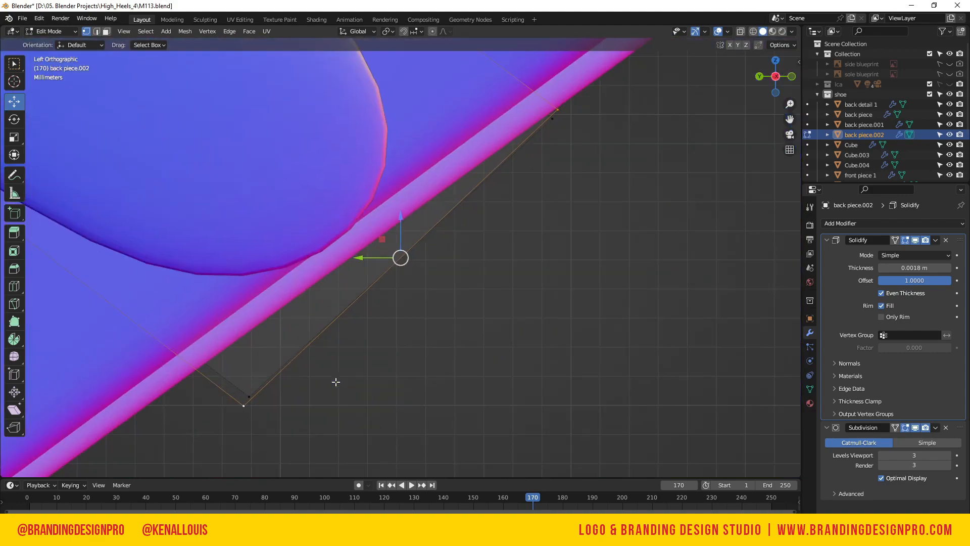
{"action": "scroll", "coordinate": [336, 381], "scroll_direction": "down", "scroll_amount": 7}
{"action": "key", "text": "g"}
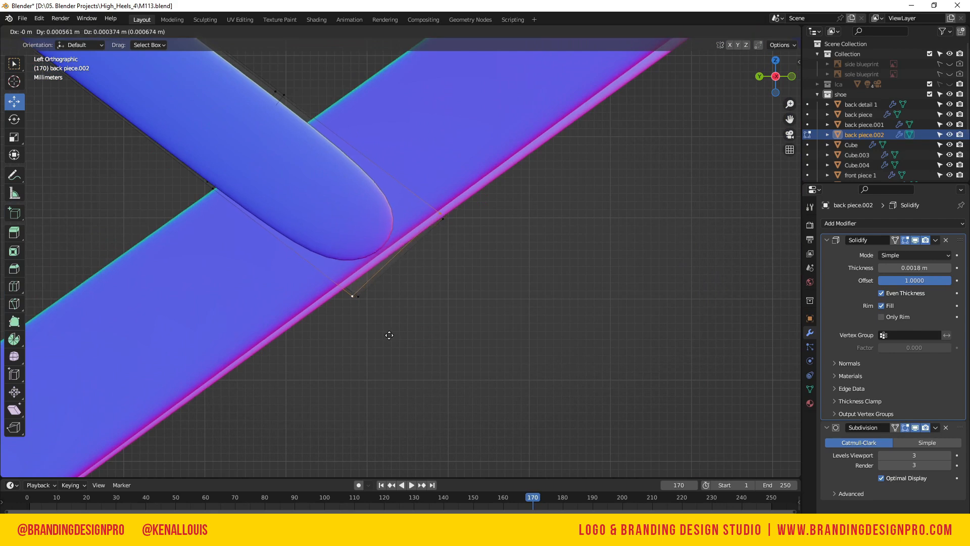
{"action": "left_click", "coordinate": [385, 334]}
{"action": "key", "text": "r"}
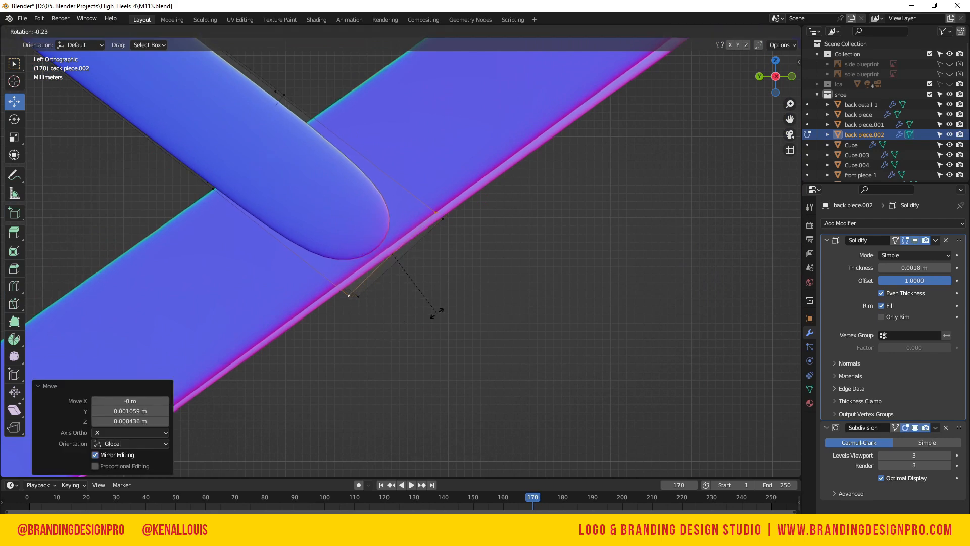
{"action": "key", "text": "x"}
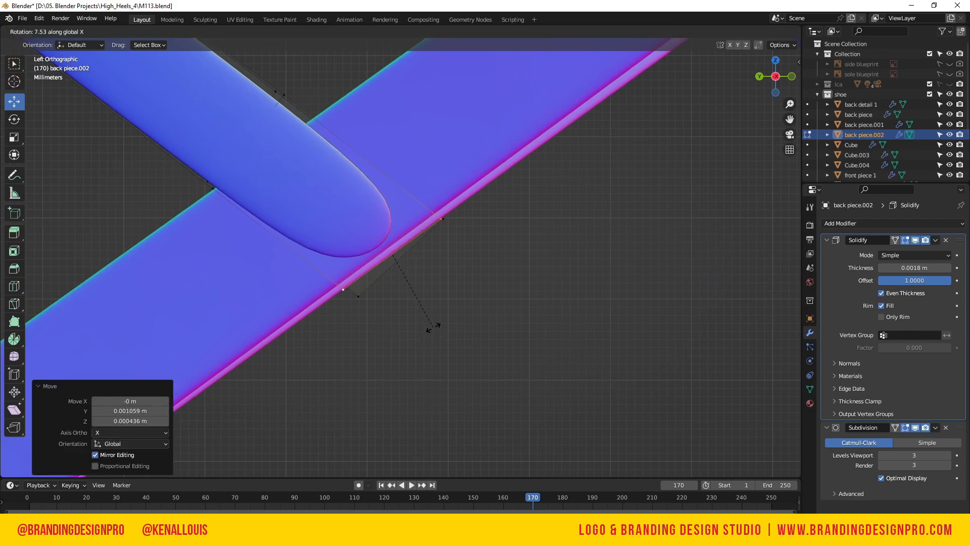
{"action": "key", "text": "Escape"}
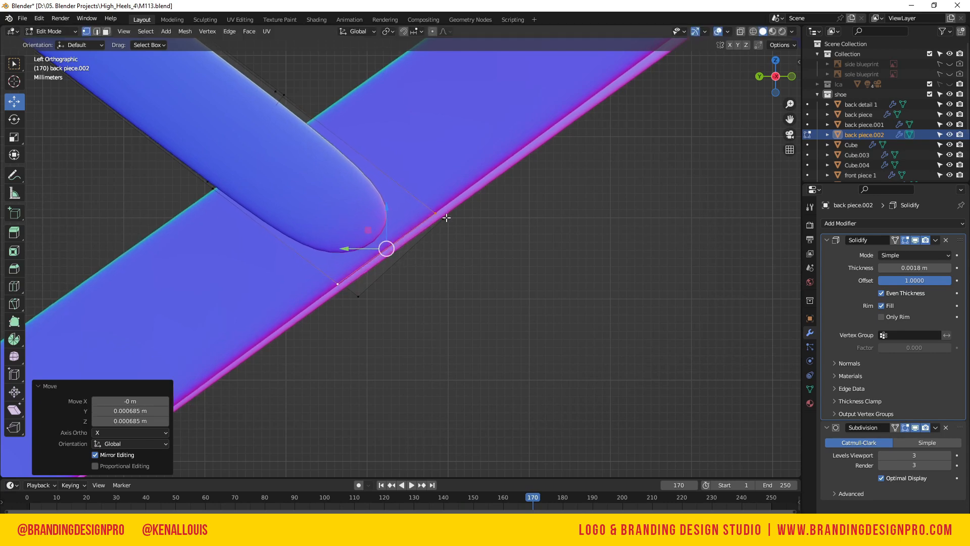
- Rotate the opposite arm's front end edge 7.6° around X and move it about 0.0011 m along Y and 0.0004 m along Z
{"action": "left_click", "coordinate": [446, 219]}
{"action": "left_click", "coordinate": [366, 293], "text": "shift"}
{"action": "key", "text": "r"}
{"action": "key", "text": "x"}
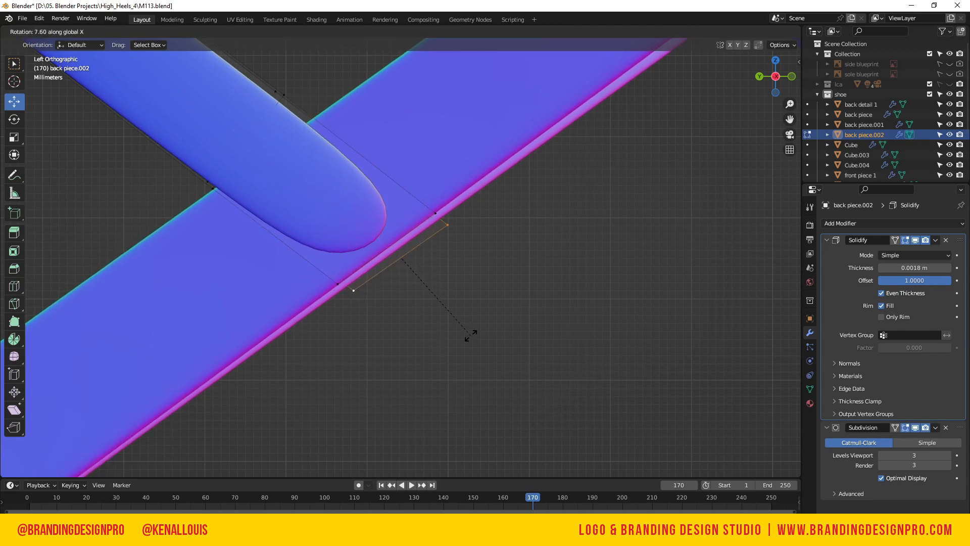
{"action": "left_click", "coordinate": [471, 335]}
{"action": "key", "text": "g"}
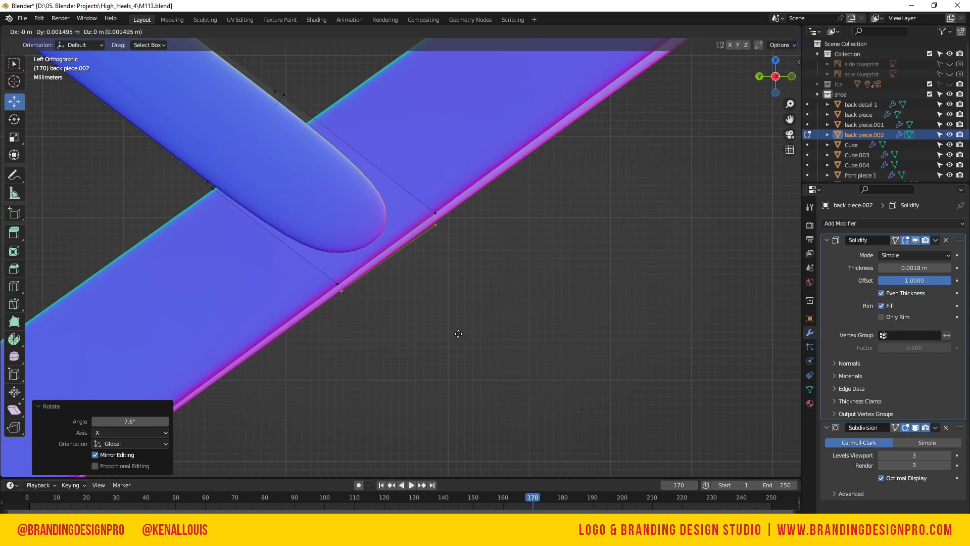
{"action": "left_click", "coordinate": [462, 330]}
- Return to Object Mode and apply the strap's Solidify modifier
{"action": "key", "text": "ctrl+KP_3"}
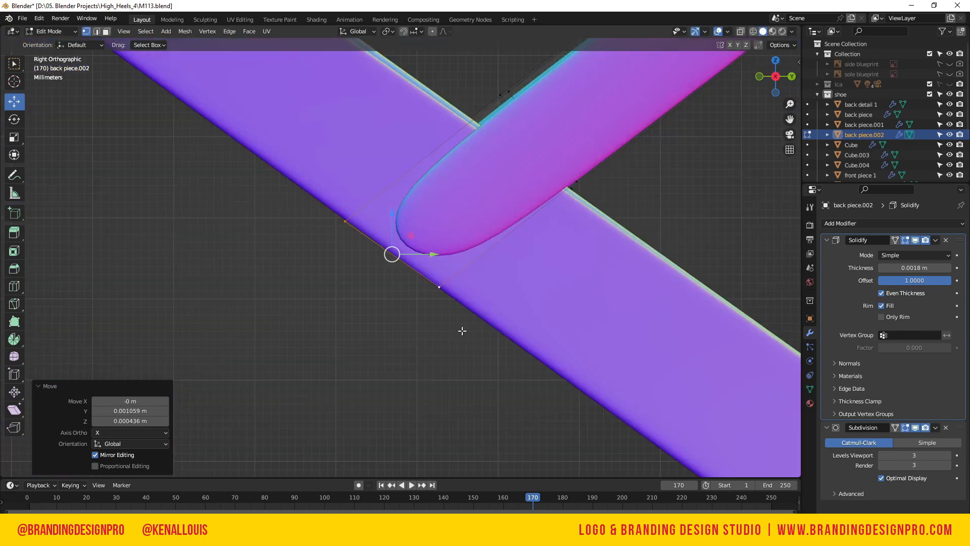
{"action": "scroll", "coordinate": [440, 306], "scroll_direction": "down", "scroll_amount": 3}
{"action": "key", "text": "Tab"}
{"action": "left_click", "coordinate": [935, 240]}
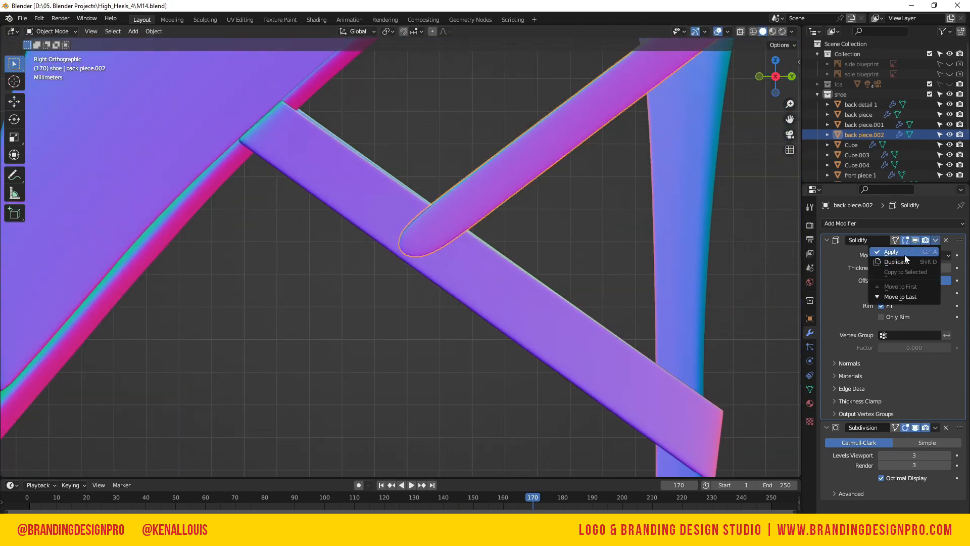
{"action": "left_click", "coordinate": [904, 254]}
- Select all sharp edges of the strap mesh in Edit Mode, using a 30° sharpness
{"action": "key", "text": "Tab"}
{"action": "key", "text": "a"}
{"action": "key", "text": "alt+a"}
{"action": "left_click", "coordinate": [145, 31]}
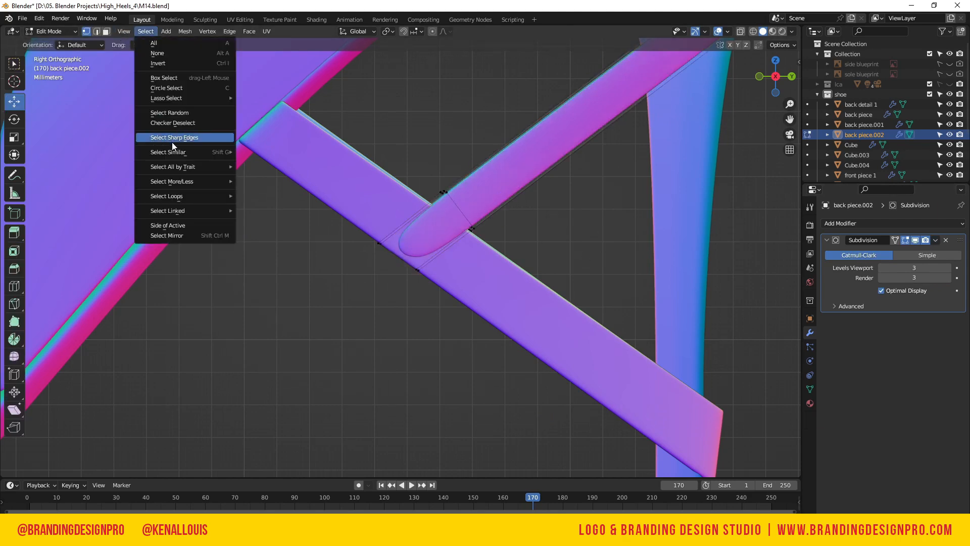
{"action": "left_click", "coordinate": [171, 141]}
{"action": "middle_click_drag", "start_coordinate": [749, 132], "coordinate": [556, 182]}
{"action": "left_click_drag", "start_coordinate": [776, 76], "coordinate": [789, 76]}
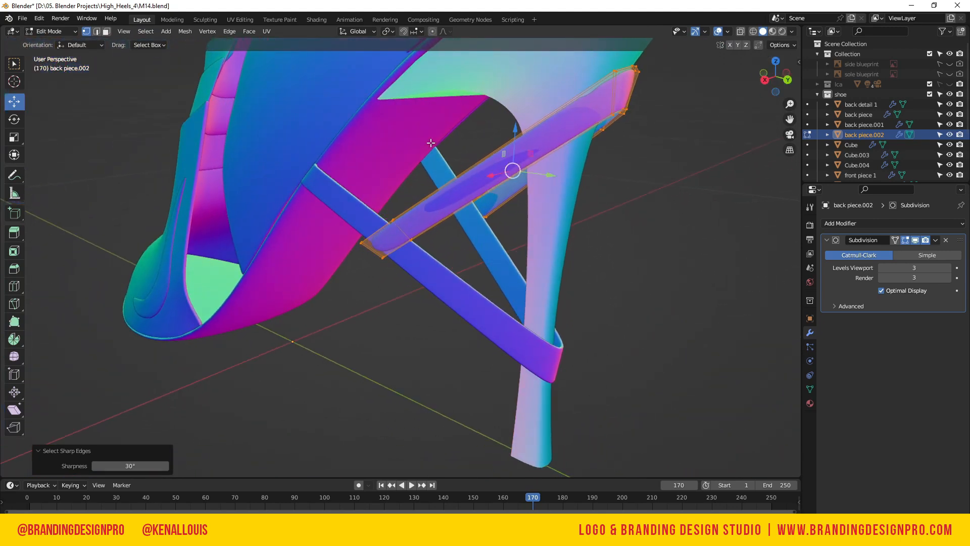
- Reselect the strap's sharp edges in edge mode at 30° sharpness and try bevelling them
{"action": "key", "text": "alt+a"}
{"action": "key", "text": "2"}
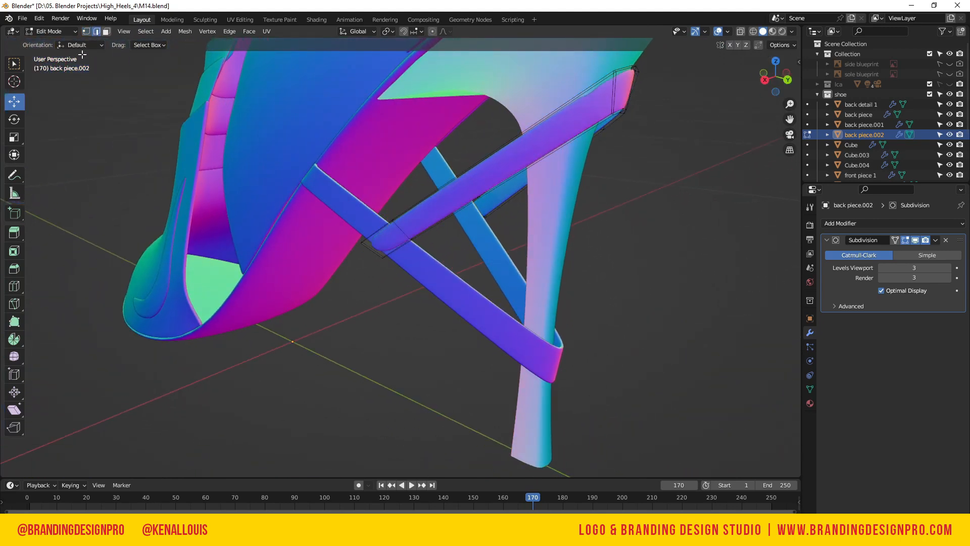
{"action": "left_click", "coordinate": [146, 31]}
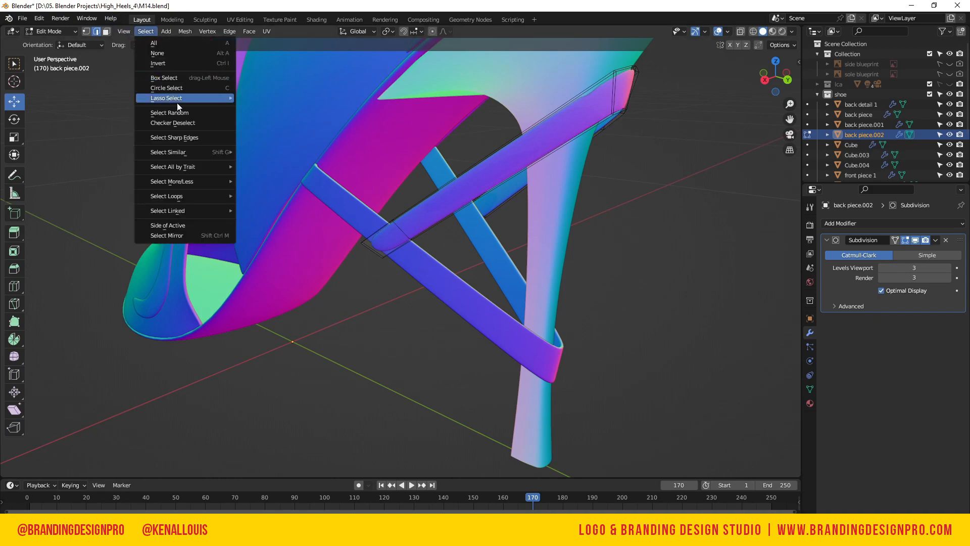
{"action": "left_click", "coordinate": [197, 138]}
{"action": "left_click_drag", "start_coordinate": [776, 75], "coordinate": [775, 103]}
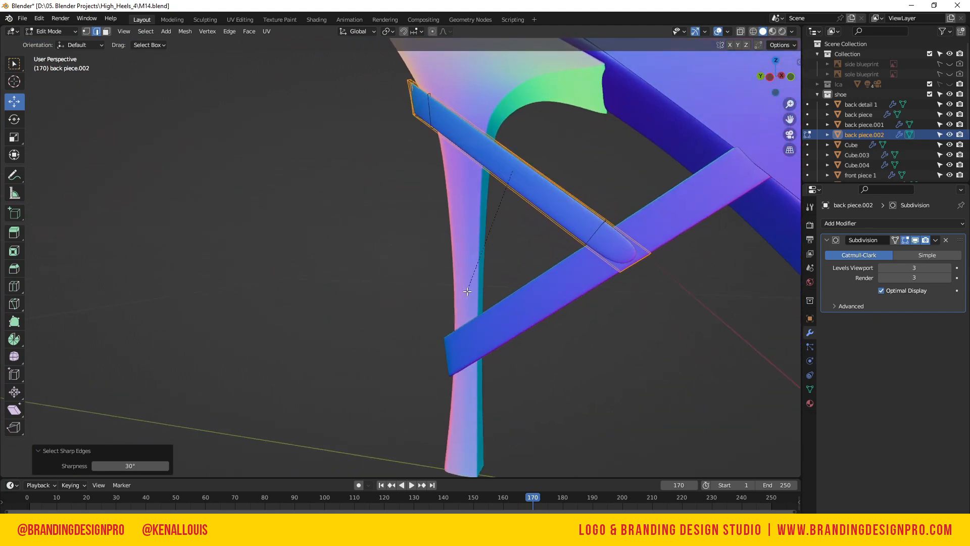
{"action": "left_click", "coordinate": [499, 303]}
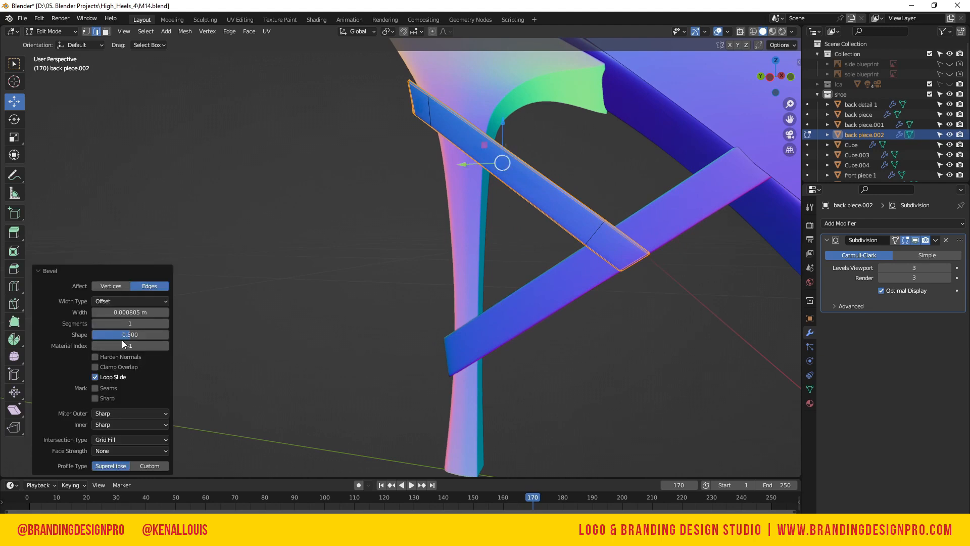
- Try the bevel with width 0.001 m, shape 1.000, Arc outer miter and one or two segments, and undo it
{"action": "left_click", "coordinate": [137, 313]}
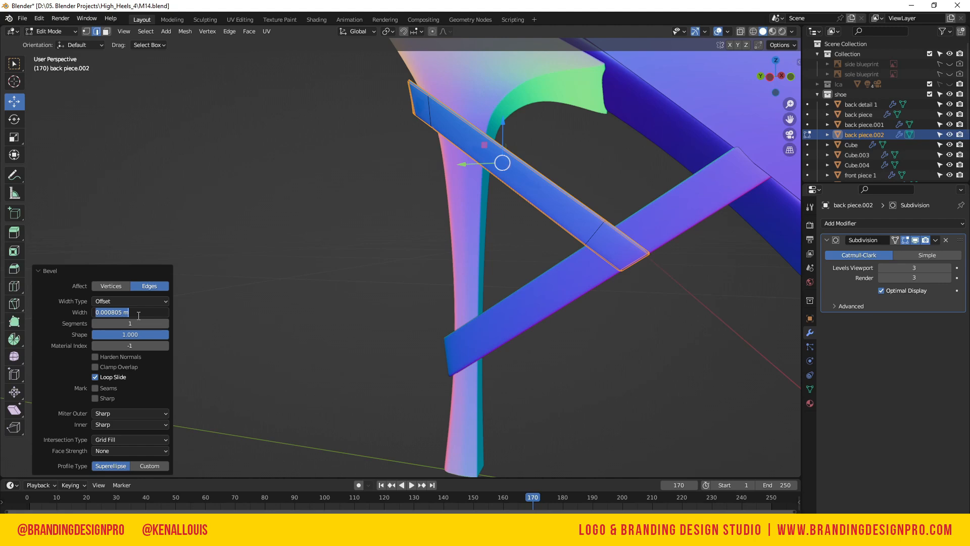
{"action": "type", "text": "0.001"}
{"action": "key", "text": "Return"}
{"action": "left_click", "coordinate": [130, 413]}
{"action": "left_click", "coordinate": [117, 444]}
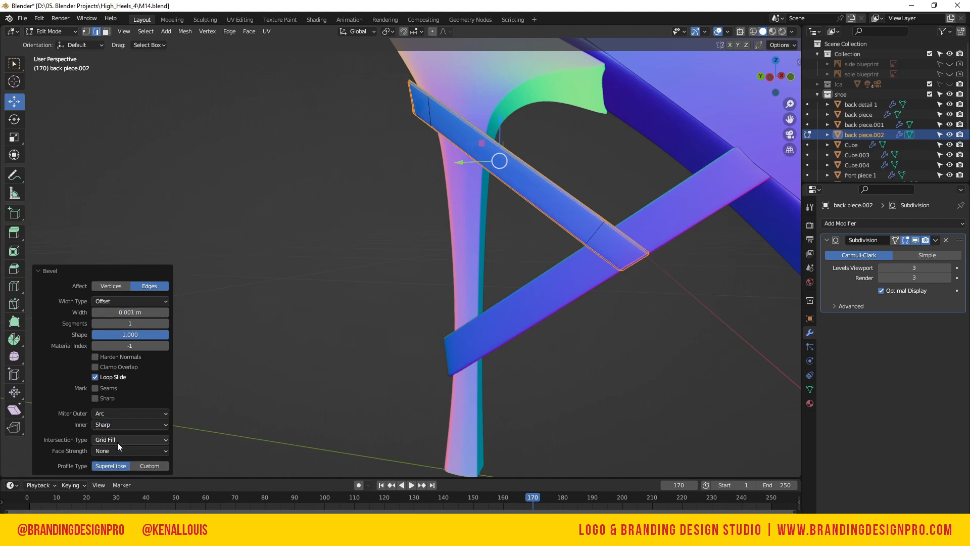
{"action": "left_click", "coordinate": [166, 323]}
{"action": "middle_click_drag", "start_coordinate": [399, 194], "coordinate": [511, 197]}
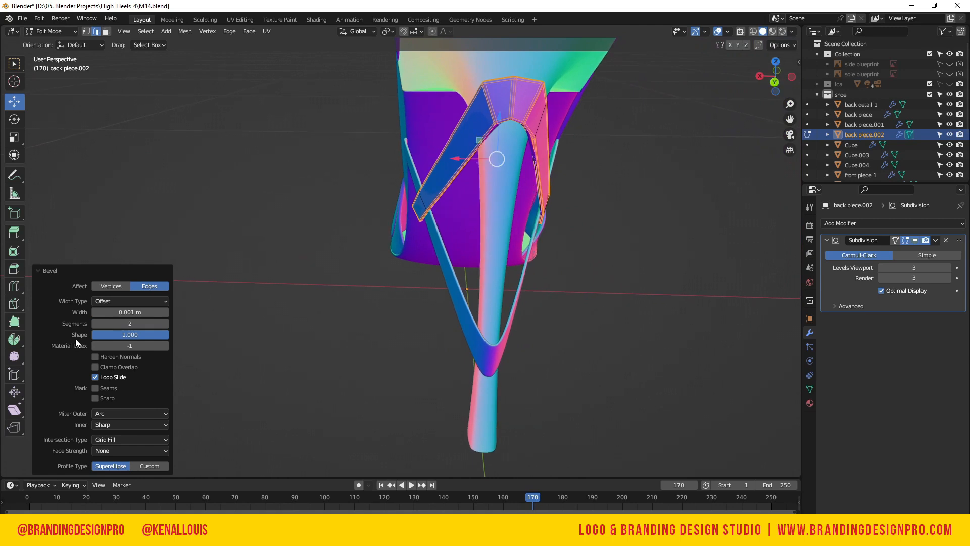
{"action": "left_click", "coordinate": [95, 323]}
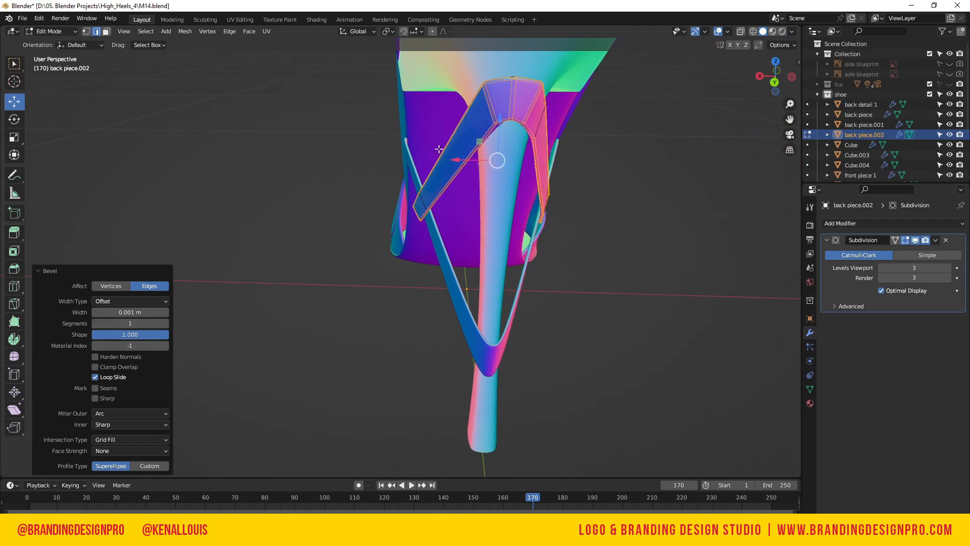
{"action": "mouse_move", "coordinate": [757, 85]}
{"action": "left_mouse_down"}
{"action": "mouse_move", "coordinate": [819, 84]}
{"action": "mouse_move", "coordinate": [884, 56]}
{"action": "mouse_move", "coordinate": [652, 93]}
{"action": "mouse_move", "coordinate": [647, 109]}
{"action": "mouse_move", "coordinate": [747, 100]}
{"action": "left_mouse_up"}
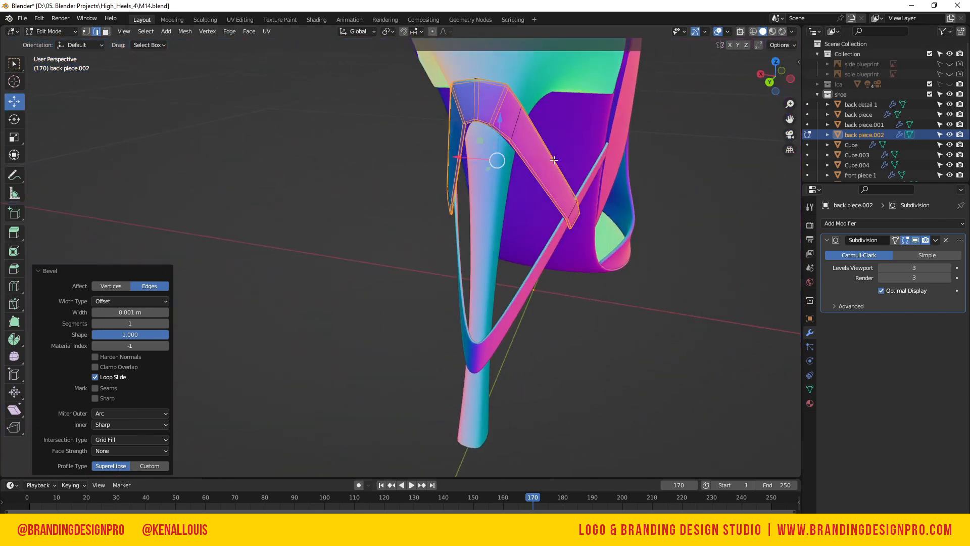
{"action": "key", "text": "ctrl+z"}
- Add two lengthwise loop cuts close to the strap's upper and lower edges, with factors of about 0.918 and -0.865
{"action": "left_click", "coordinate": [487, 112]}
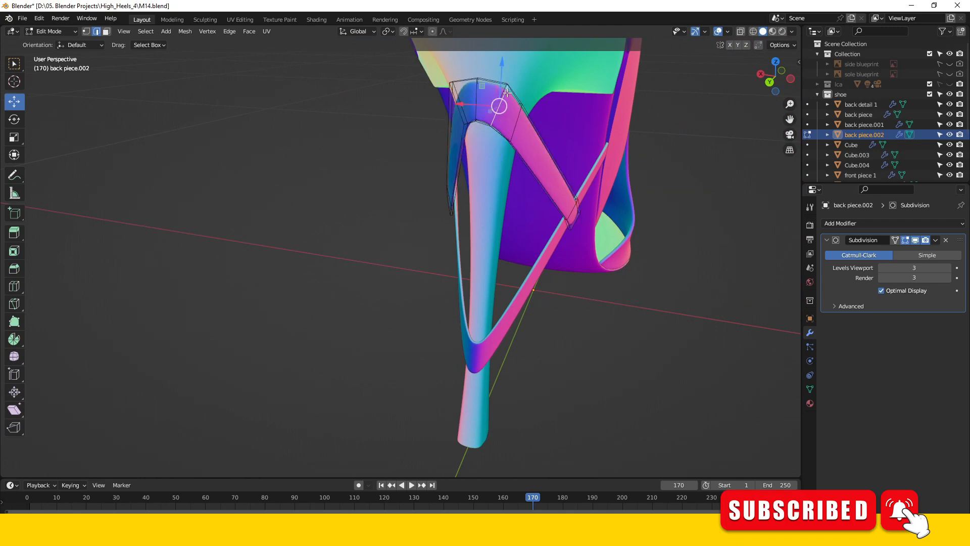
{"action": "left_click_drag", "start_coordinate": [756, 82], "coordinate": [775, 82]}
{"action": "left_click", "coordinate": [721, 283], "text": "alt"}
{"action": "key", "text": "g"}
{"action": "key", "text": "g"}
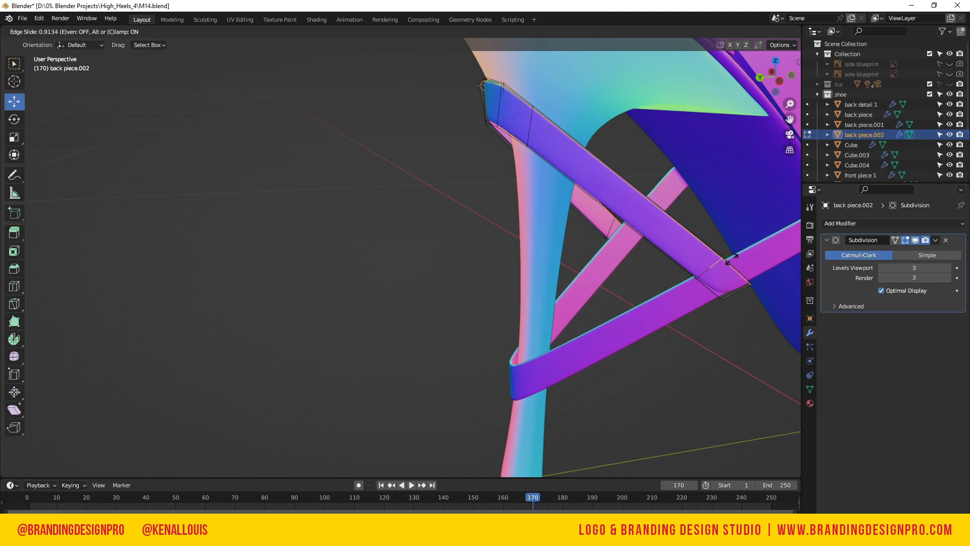
{"action": "left_click", "coordinate": [732, 260]}
{"action": "key", "text": "g"}
{"action": "key", "text": "g"}
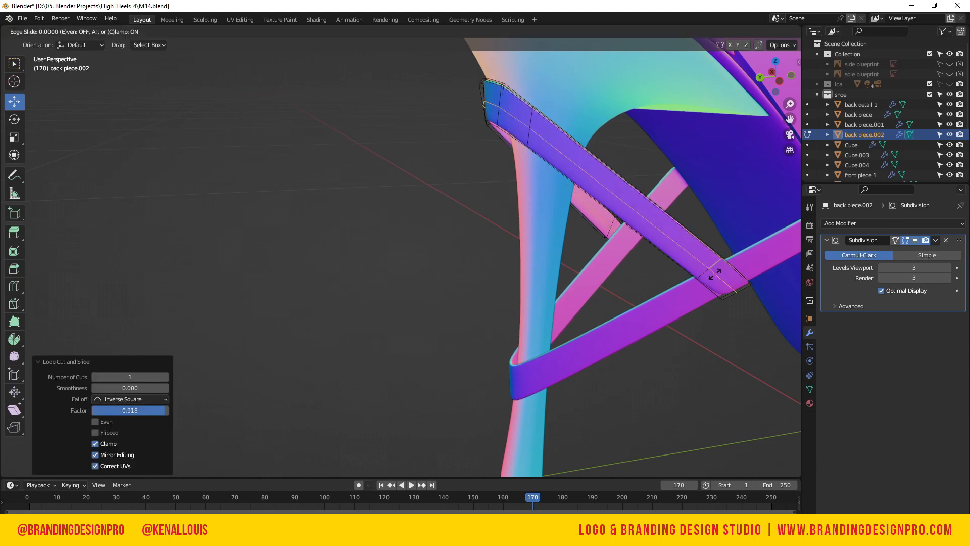
{"action": "left_click", "coordinate": [704, 284]}
- Add a crosswise loop cut close to the front end of each strap arm, with factors of about -0.876 and -0.857
{"action": "left_click_drag", "start_coordinate": [770, 89], "coordinate": [818, 77]}
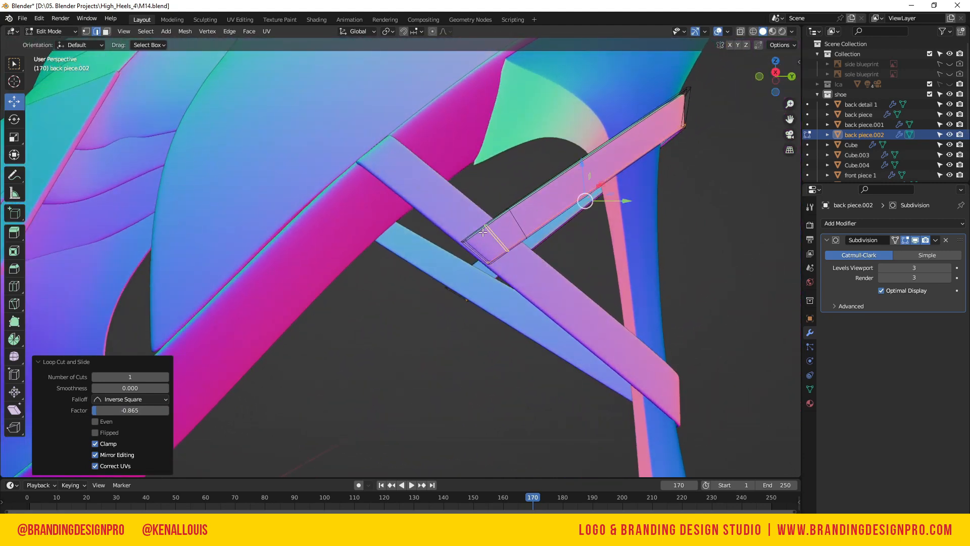
{"action": "key", "text": "g"}
{"action": "key", "text": "g"}
{"action": "left_click", "coordinate": [464, 247]}
{"action": "left_click_drag", "start_coordinate": [773, 80], "coordinate": [550, 81]}
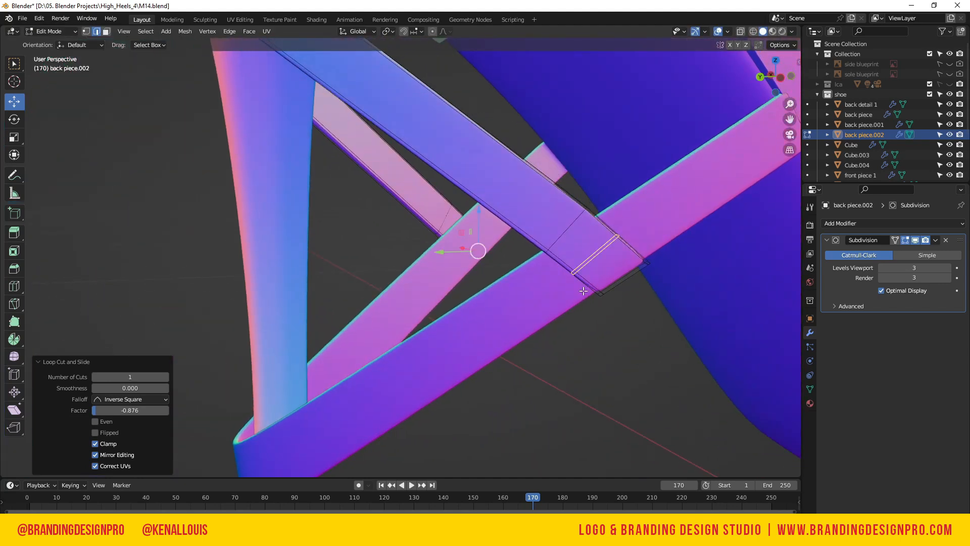
{"action": "key", "text": "g"}
{"action": "key", "text": "g"}
{"action": "left_click", "coordinate": [614, 297]}
- Frame the whole strap mesh, return to Object Mode and clear the selection
{"action": "scroll", "coordinate": [612, 297], "scroll_direction": "down", "scroll_amount": 2}
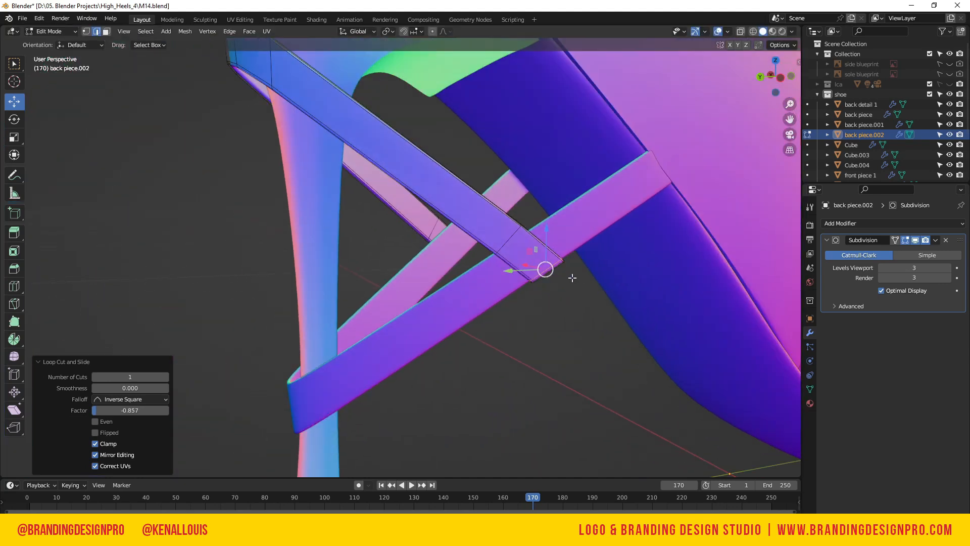
{"action": "key", "text": "a"}
{"action": "key", "text": "KP_Decimal"}
{"action": "scroll", "coordinate": [572, 277], "scroll_direction": "down", "scroll_amount": 2}
{"action": "key", "text": "z"}
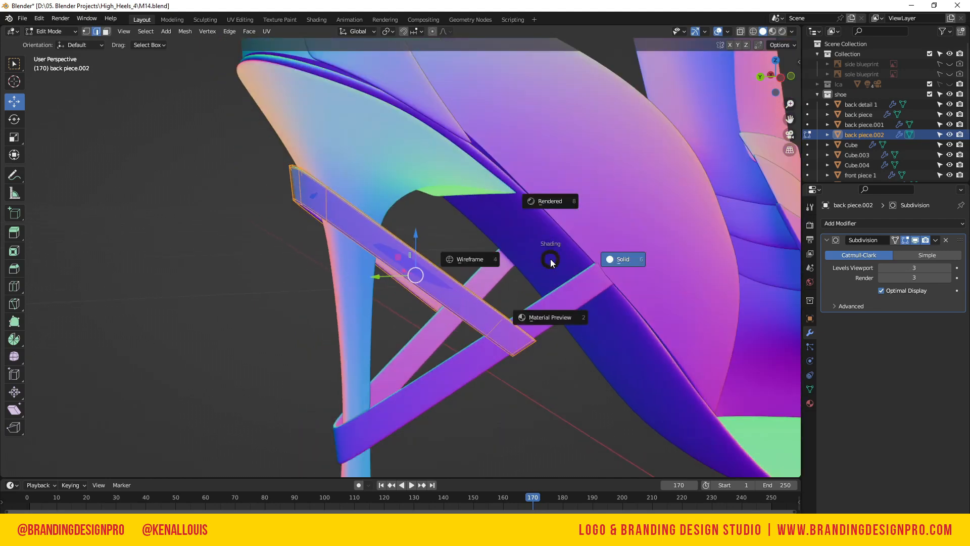
{"action": "key", "text": "Escape"}
{"action": "key", "text": "Tab"}
{"action": "key", "text": "alt+a"}
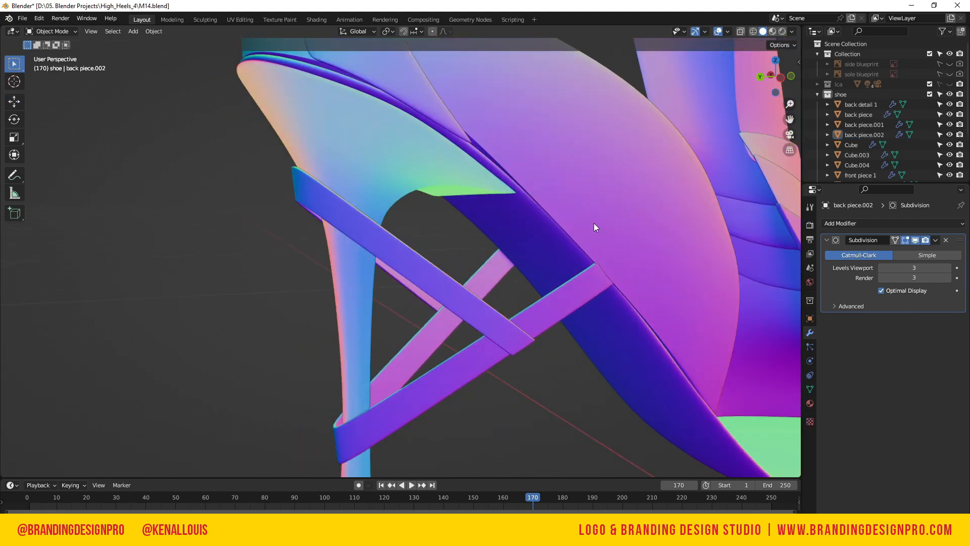
- Compare the strap from the right and left side views and nudge it slightly along Y over the crossing strap
{"action": "key", "text": "KP_3"}
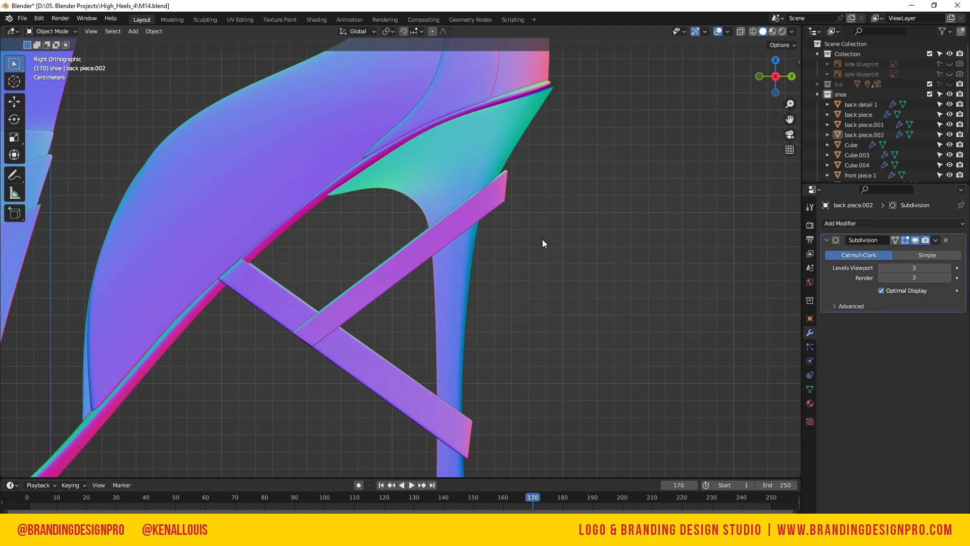
{"action": "key", "text": "ctrl+KP_3"}
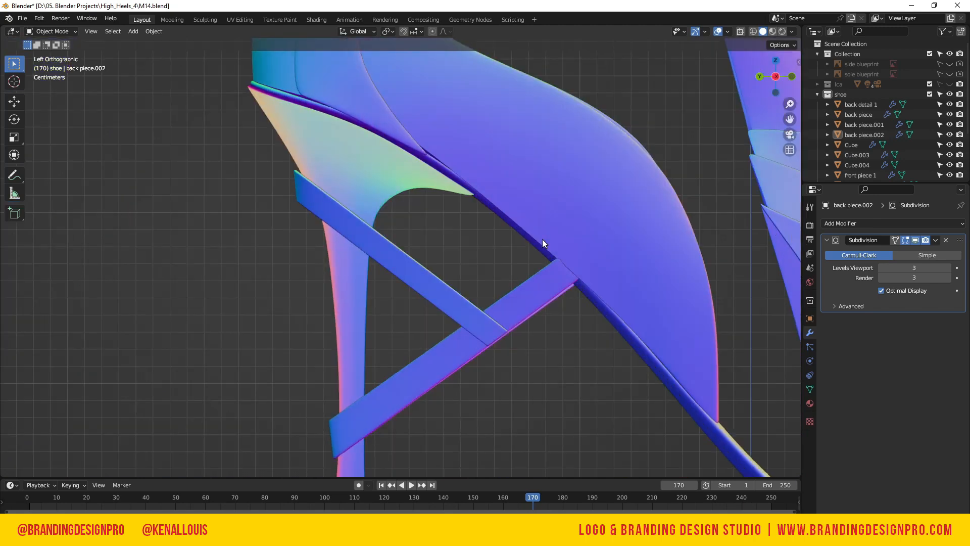
{"action": "left_click", "coordinate": [496, 337]}
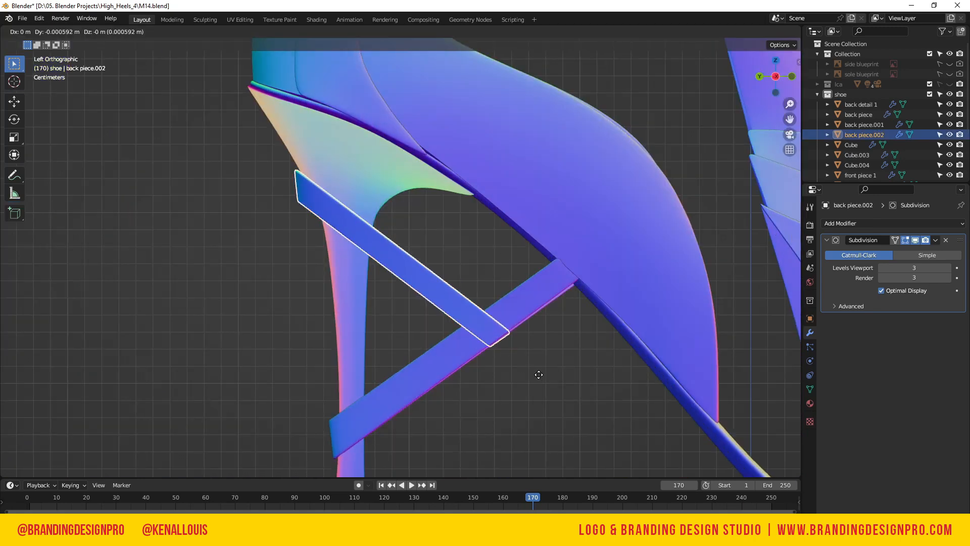
{"action": "left_click", "coordinate": [562, 340]}
- In Edit Mode with X-ray on, move the vertices at one corner of the strap's rear bend 0.001689 m along X
{"action": "mouse_move", "coordinate": [765, 81]}
{"action": "left_mouse_down"}
{"action": "mouse_move", "coordinate": [952, 75]}
{"action": "mouse_move", "coordinate": [780, 94]}
{"action": "mouse_move", "coordinate": [790, 108]}
{"action": "mouse_move", "coordinate": [770, 90]}
{"action": "left_mouse_up"}
{"action": "left_click", "coordinate": [695, 211]}
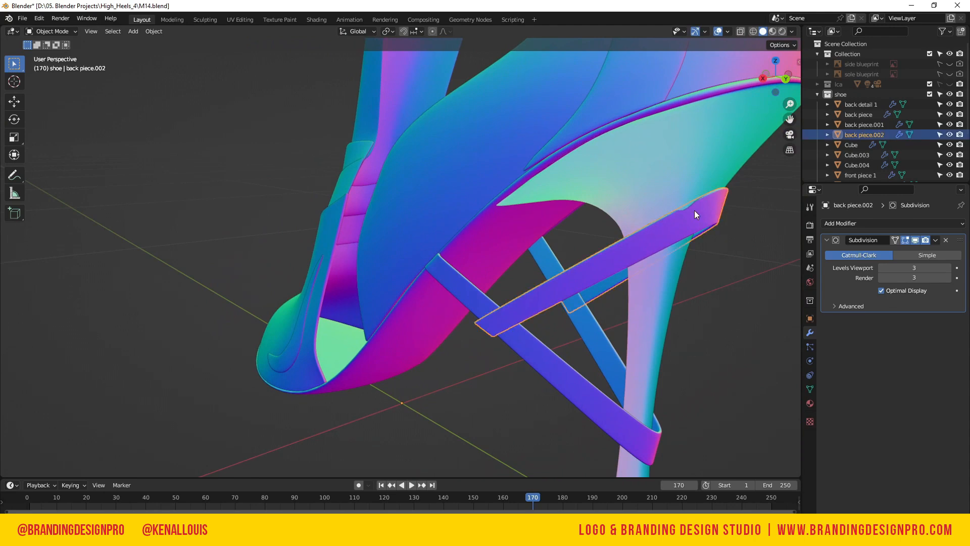
{"action": "key", "text": "Tab"}
{"action": "left_click", "coordinate": [705, 208]}
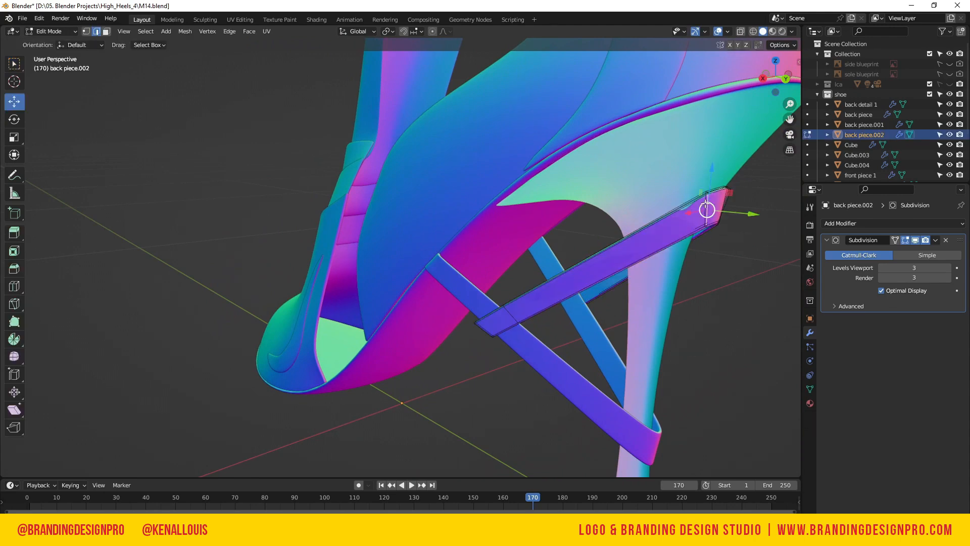
{"action": "key", "text": "alt+z"}
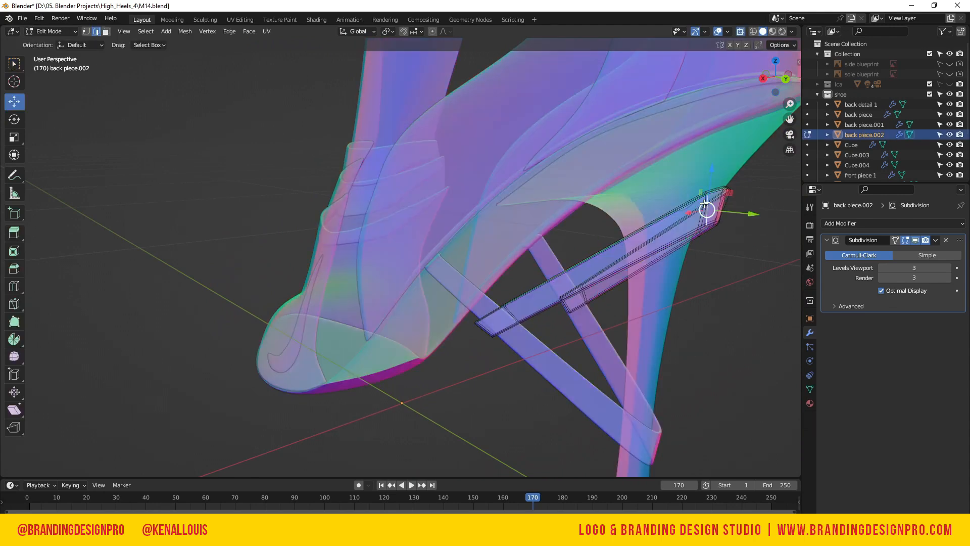
{"action": "left_click_drag", "start_coordinate": [785, 83], "coordinate": [712, 216]}
{"action": "key", "text": "1"}
{"action": "key", "text": "g"}
{"action": "key", "text": "x"}
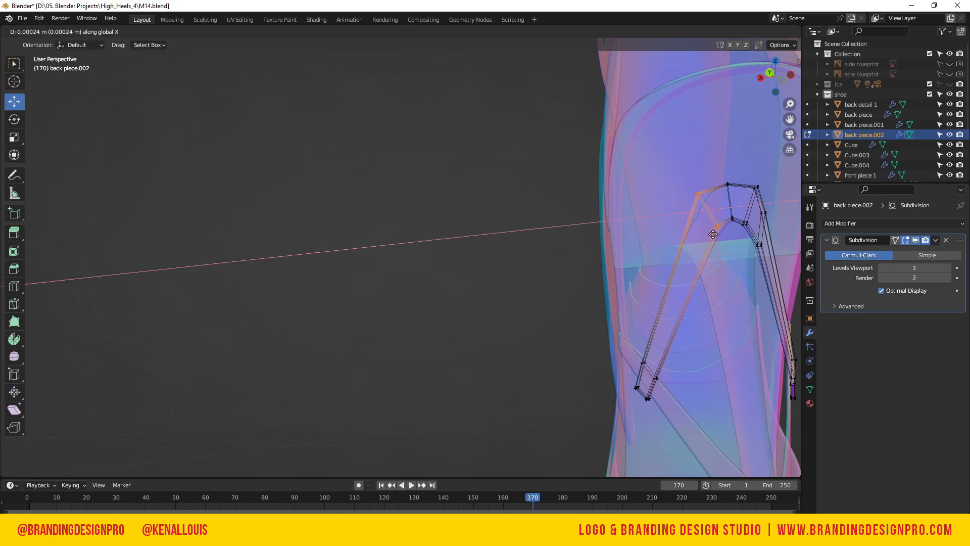
{"action": "left_click", "coordinate": [685, 239]}
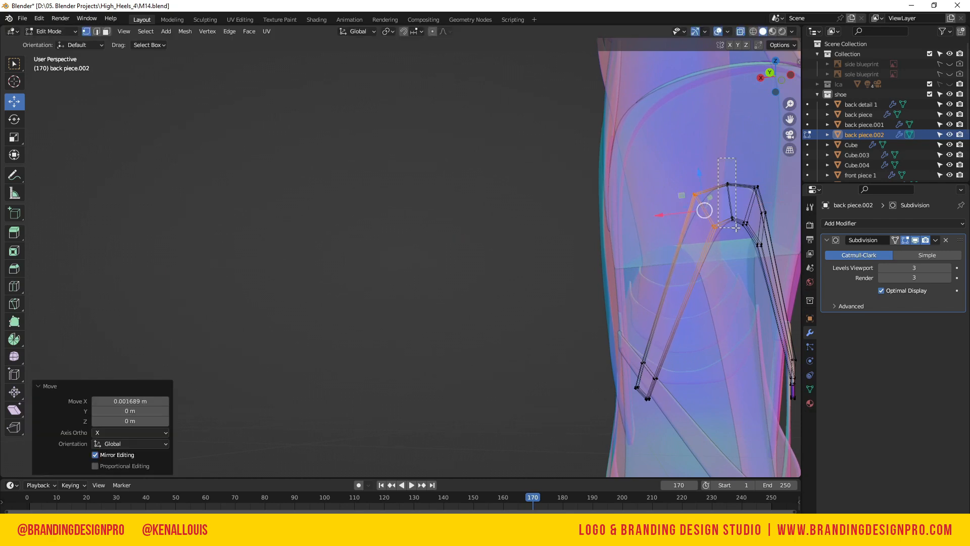
- Move the centre vertices of the strap's rear bend slightly along X, and return to Object Mode with X-ray off
{"action": "left_click_drag", "start_coordinate": [735, 228], "coordinate": [735, 228]}
{"action": "key", "text": "g"}
{"action": "key", "text": "x"}
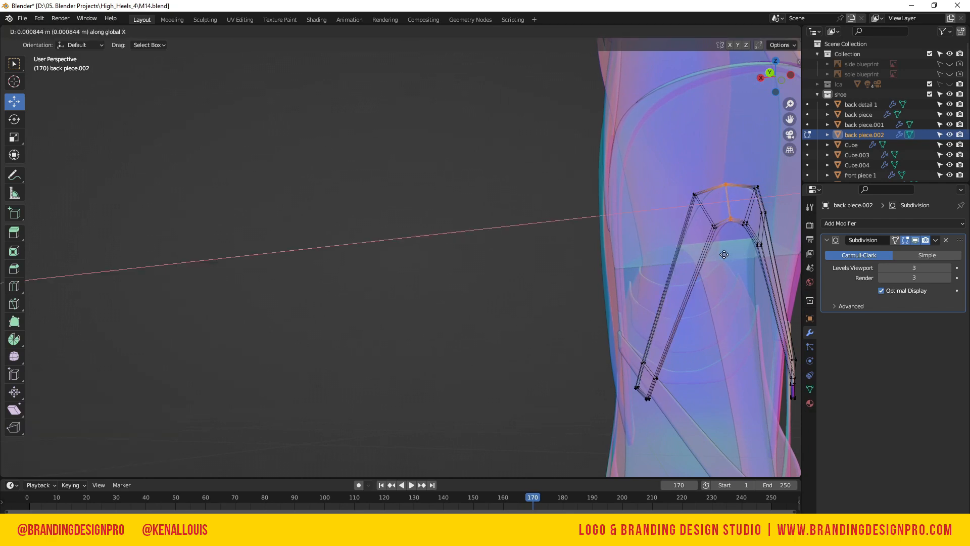
{"action": "left_click", "coordinate": [718, 254]}
{"action": "key", "text": "Tab"}
{"action": "key", "text": "alt+z"}
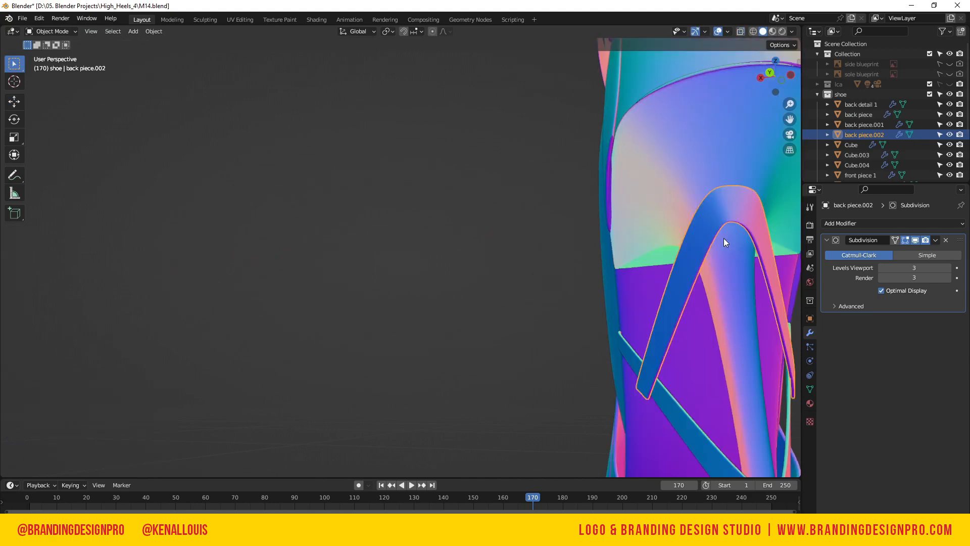
- Check the strap from the back, enable proportional editing in Edit Mode and slide the selected rear-bend vertices by a factor of 0.292
{"action": "left_click", "coordinate": [723, 272]}
{"action": "key", "text": "ctrl+KP_1"}
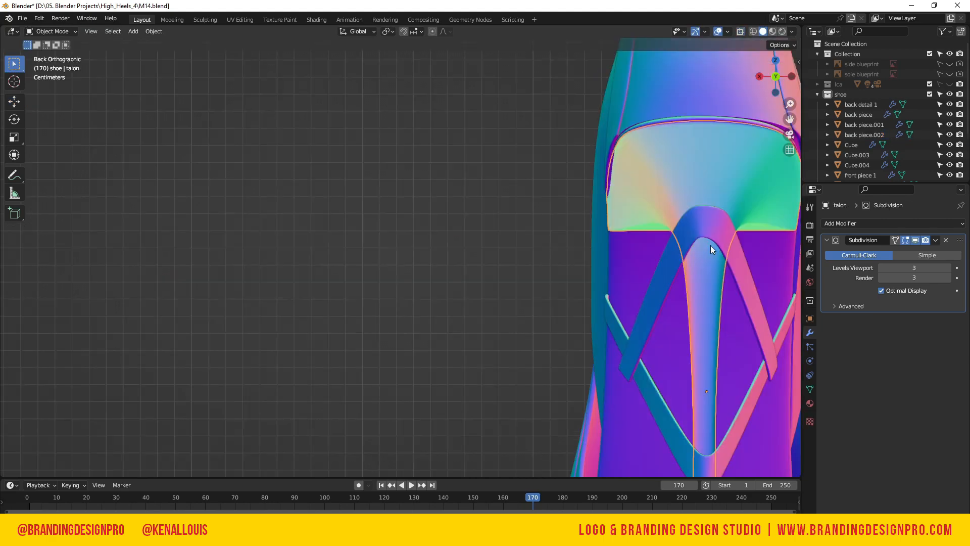
{"action": "scroll", "coordinate": [492, 192], "scroll_direction": "down", "scroll_amount": 2}
{"action": "scroll", "coordinate": [573, 358], "scroll_direction": "up", "scroll_amount": 1}
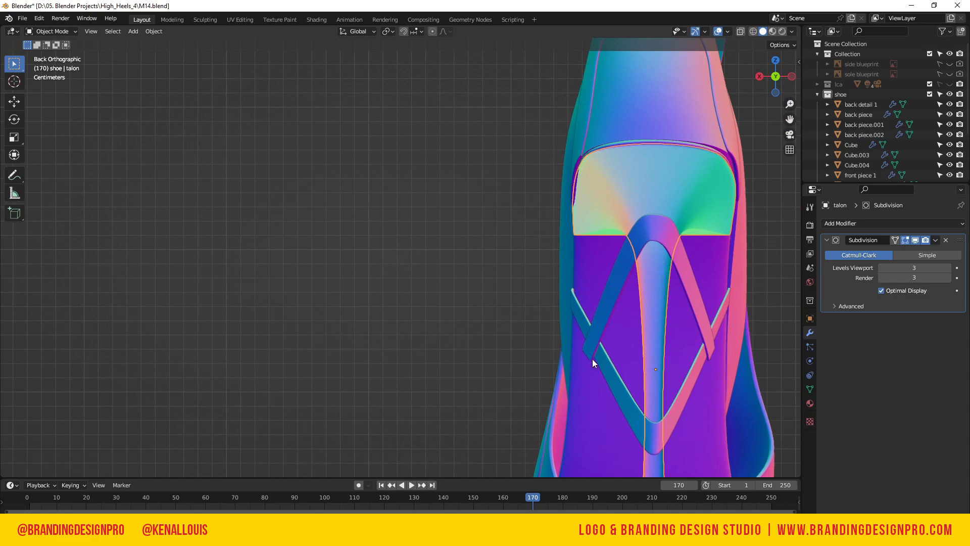
{"action": "left_click", "coordinate": [592, 359]}
{"action": "left_click_drag", "start_coordinate": [760, 77], "coordinate": [760, 218]}
{"action": "key", "text": "Tab"}
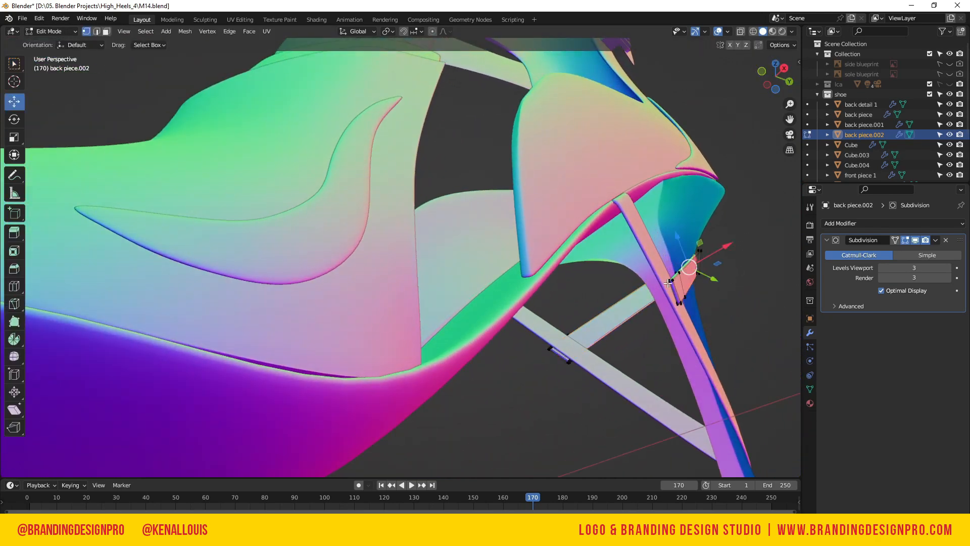
{"action": "left_click", "coordinate": [676, 284]}
{"action": "left_click", "coordinate": [679, 300], "text": "shift"}
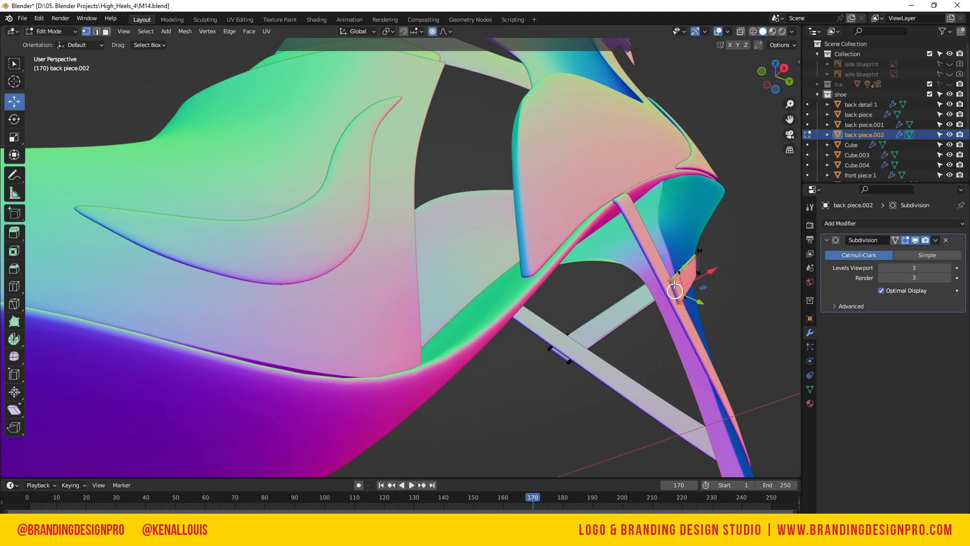
{"action": "key", "text": "shift+v"}
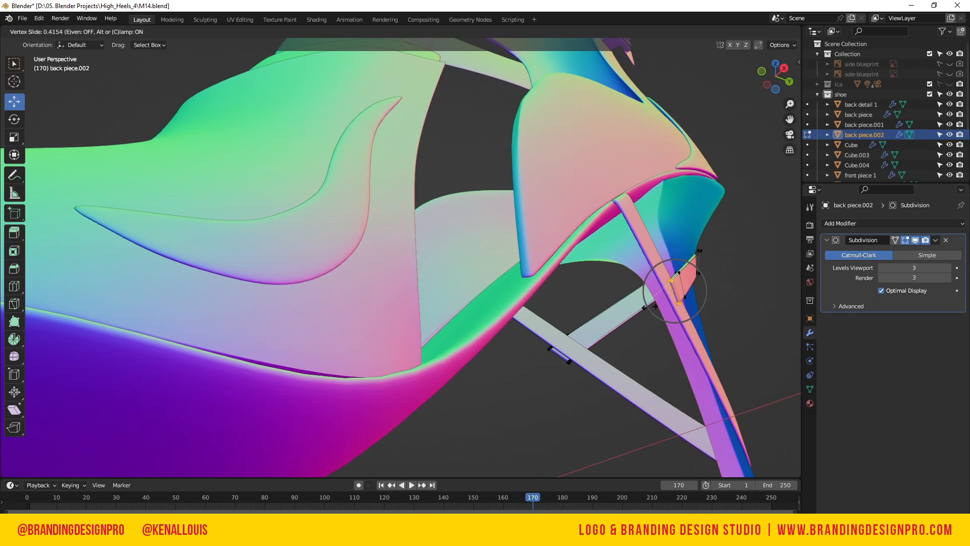
{"action": "left_click", "coordinate": [658, 305]}
- Move the selected bend vertices -0.002652 m along X and rotate them -7.11° in the view, using smooth proportional editing of size 0.017
{"action": "left_click_drag", "start_coordinate": [776, 75], "coordinate": [773, 76]}
{"action": "key", "text": "g"}
{"action": "key", "text": "x"}
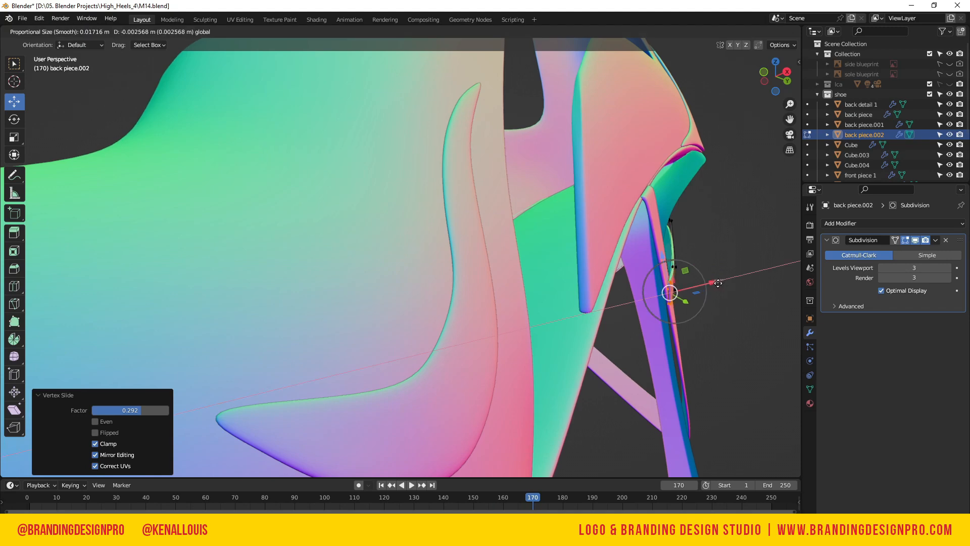
{"action": "left_click_drag", "start_coordinate": [718, 282], "coordinate": [718, 291]}
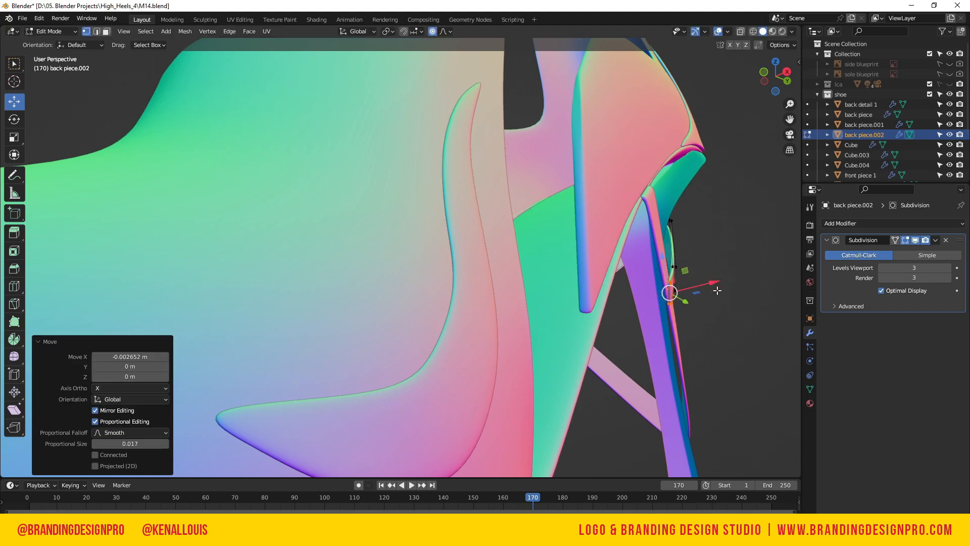
{"action": "key", "text": "r"}
{"action": "left_click", "coordinate": [718, 298]}
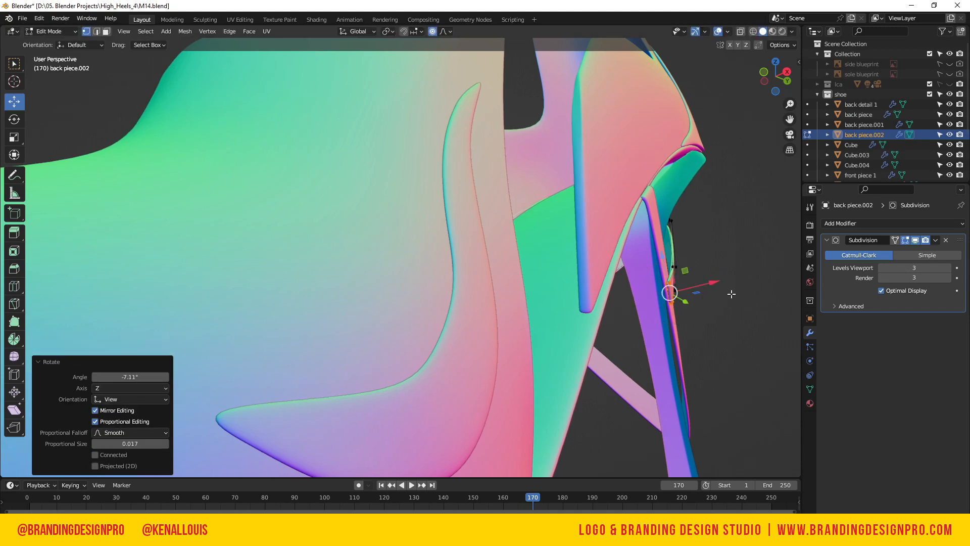
- Check the vertices near the strap's lower end with X-ray on, and rotate them in the view with X-ray off
{"action": "left_click_drag", "start_coordinate": [783, 80], "coordinate": [749, 134]}
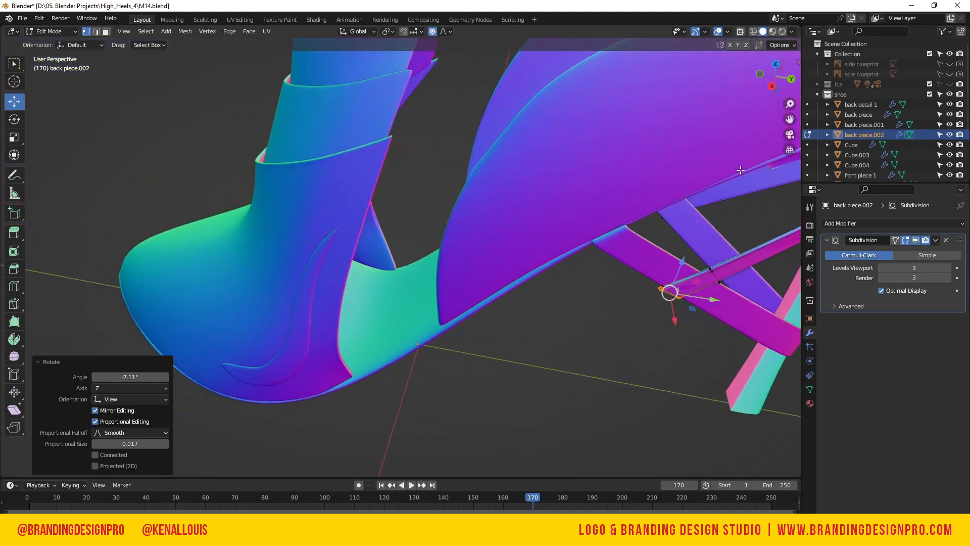
{"action": "left_click", "coordinate": [711, 281]}
{"action": "left_click_drag", "start_coordinate": [782, 84], "coordinate": [872, 98]}
{"action": "key", "text": "alt+z"}
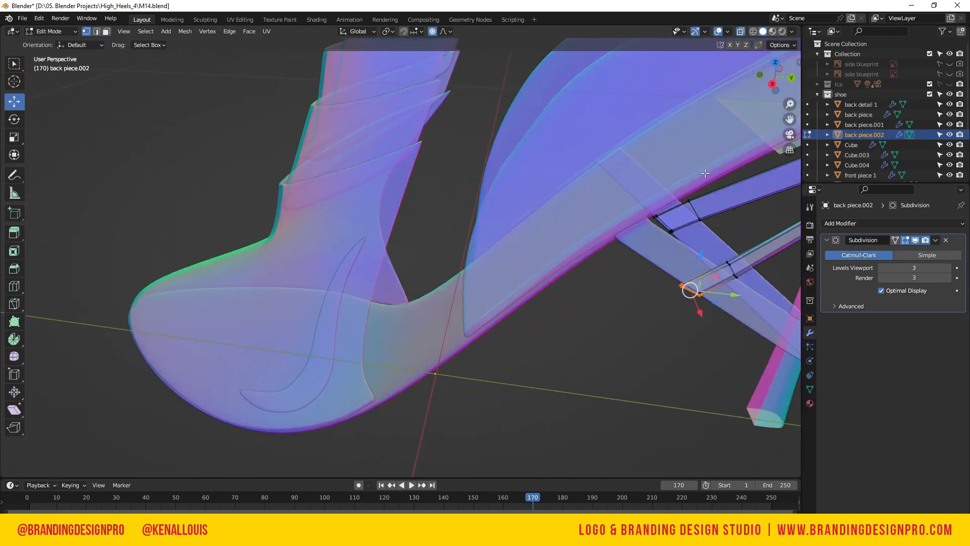
{"action": "mouse_move", "coordinate": [772, 97]}
{"action": "left_mouse_down"}
{"action": "mouse_move", "coordinate": [786, 89]}
{"action": "mouse_move", "coordinate": [769, 86]}
{"action": "mouse_move", "coordinate": [778, 80]}
{"action": "left_mouse_up"}
{"action": "key", "text": "alt+z"}
{"action": "key", "text": "r"}
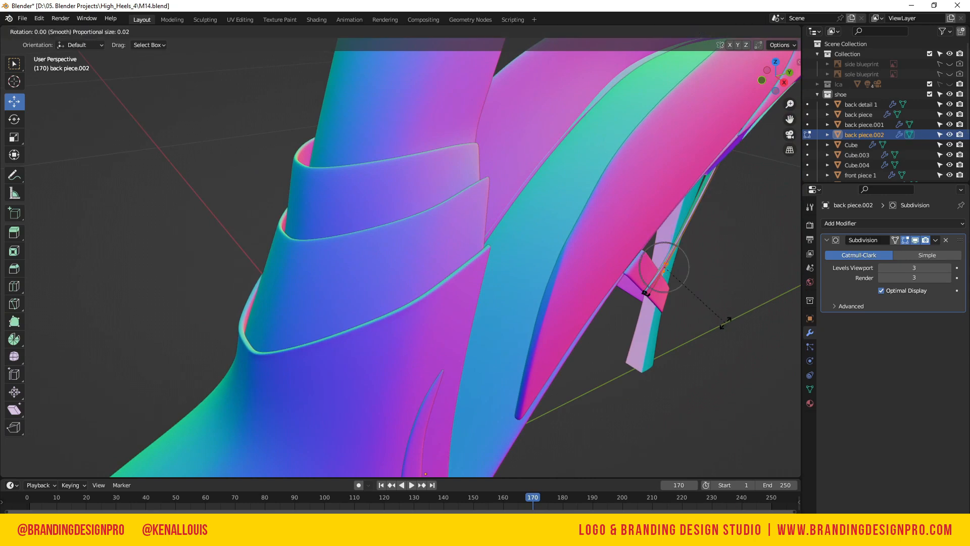
{"action": "left_click", "coordinate": [717, 321]}
- Rotate the lower-end vertices -25.7° in the view and move them -0.000806 m along X, using smooth proportional editing of size 0.017
{"action": "left_click_drag", "start_coordinate": [774, 83], "coordinate": [772, 74]}
{"action": "key", "text": "r"}
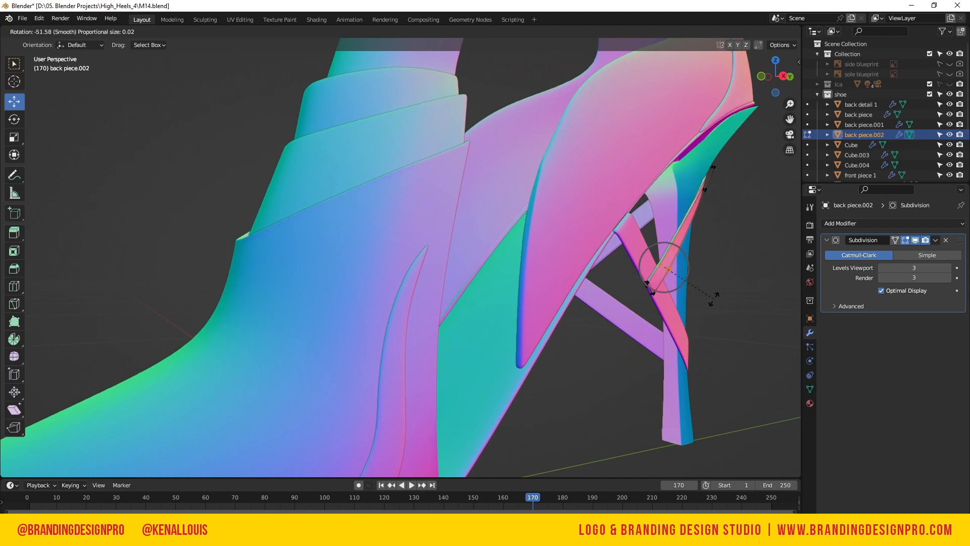
{"action": "left_click", "coordinate": [692, 320]}
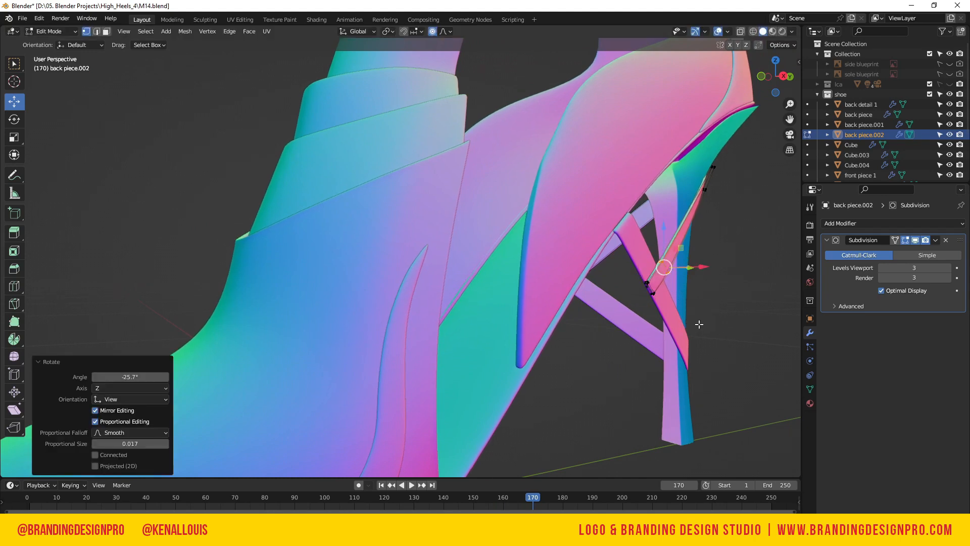
{"action": "left_click_drag", "start_coordinate": [773, 80], "coordinate": [778, 76]}
{"action": "left_click_drag", "start_coordinate": [707, 272], "coordinate": [702, 274]}
{"action": "left_click_drag", "start_coordinate": [786, 75], "coordinate": [772, 79]}
- Check the strap from the right side in Object Mode with nothing selected
{"action": "left_click", "coordinate": [773, 79]}
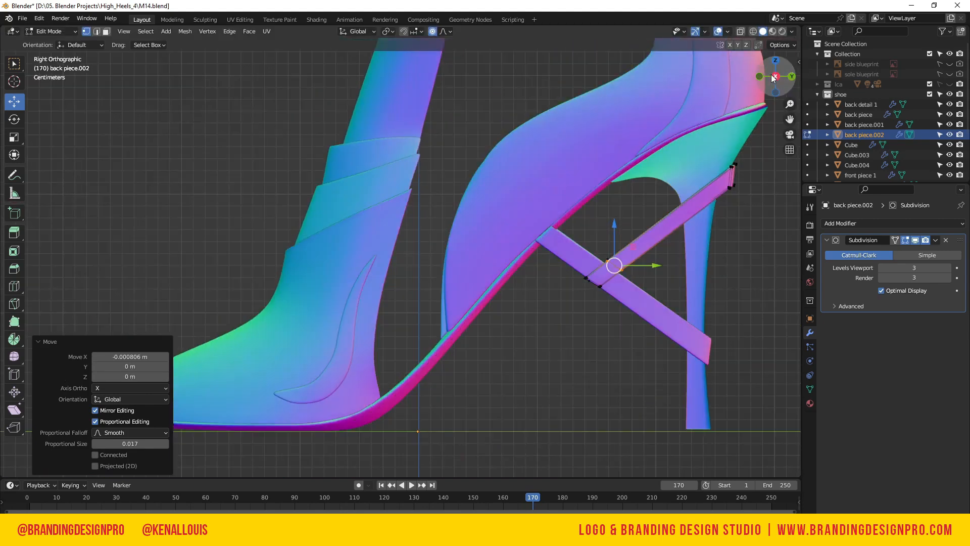
{"action": "scroll", "coordinate": [632, 212], "scroll_direction": "up", "scroll_amount": 3}
{"action": "scroll", "coordinate": [735, 283], "scroll_direction": "down", "scroll_amount": 3}
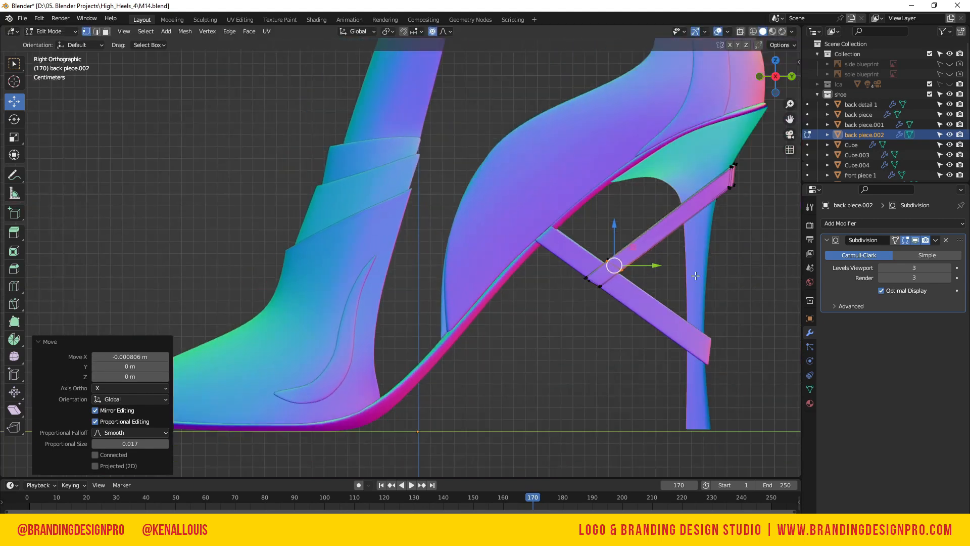
{"action": "left_click", "coordinate": [708, 275]}
{"action": "key", "text": "Tab"}
{"action": "key", "text": "Tab"}
{"action": "key", "text": "Tab"}
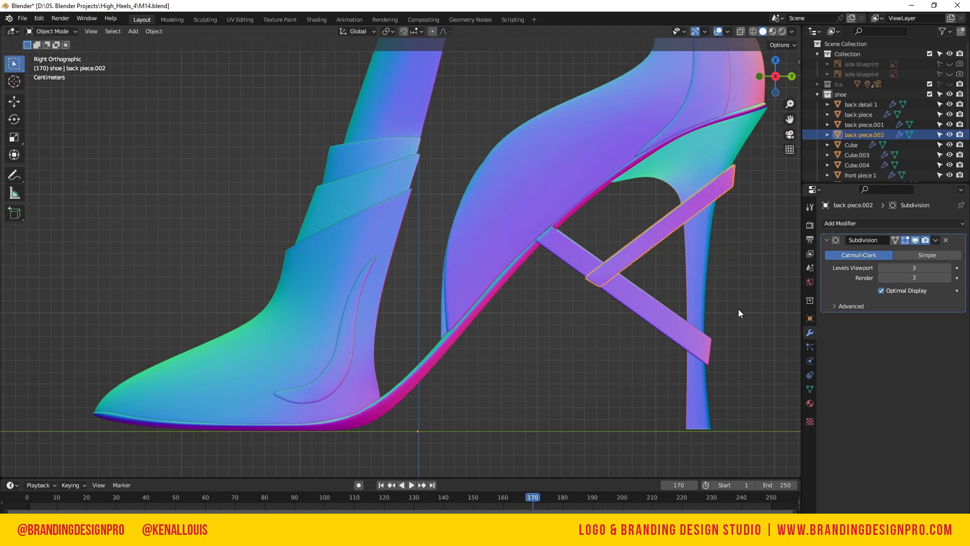
{"action": "left_click", "coordinate": [742, 303]}
{"action": "scroll", "coordinate": [689, 295], "scroll_direction": "up", "scroll_amount": 2}
{"action": "scroll", "coordinate": [705, 242], "scroll_direction": "down", "scroll_amount": 2}
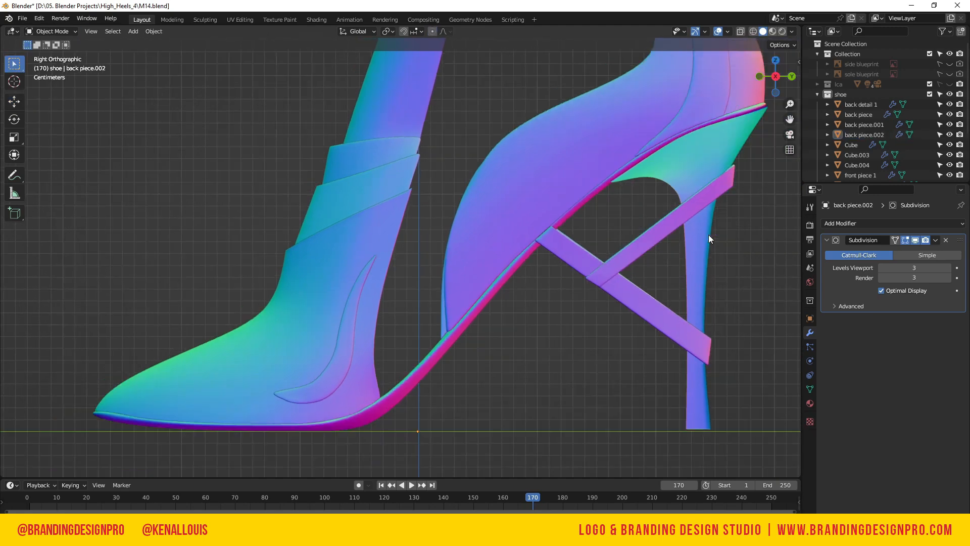
- Open the strap in Edit Mode, select the side vertices of its rear bend and frame them from behind
{"action": "left_click", "coordinate": [725, 182]}
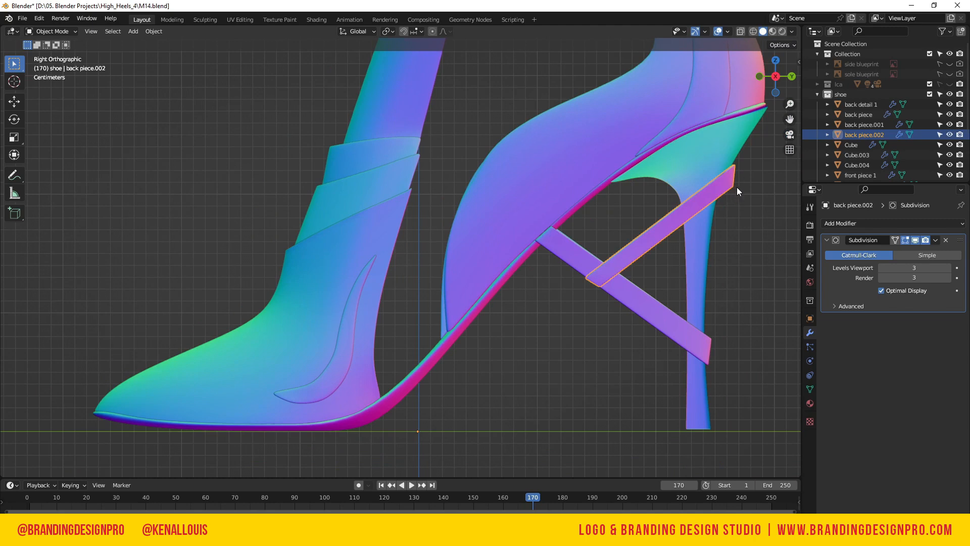
{"action": "key", "text": "Tab"}
{"action": "left_click_drag", "start_coordinate": [724, 168], "coordinate": [733, 199]}
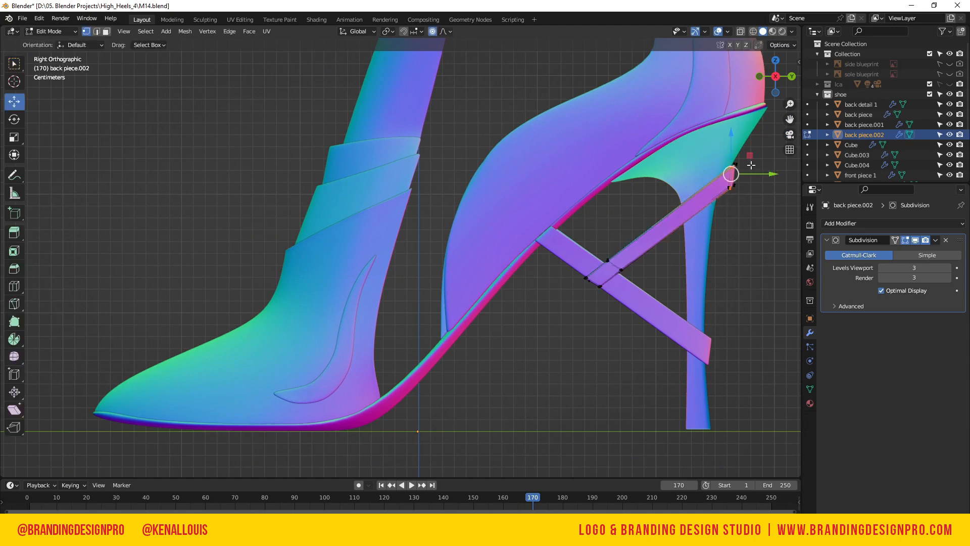
{"action": "left_click_drag", "start_coordinate": [776, 88], "coordinate": [851, 89]}
{"action": "key", "text": "KP_Decimal"}
{"action": "scroll", "coordinate": [729, 151], "scroll_direction": "down", "scroll_amount": 3}
{"action": "middle_click_drag", "start_coordinate": [619, 264], "coordinate": [504, 206], "text": "shift"}
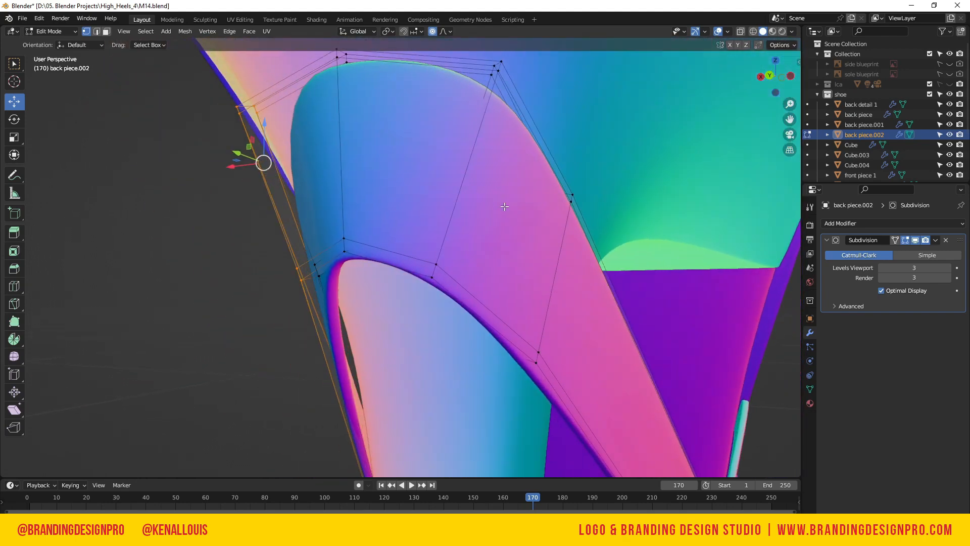
{"action": "left_click_drag", "start_coordinate": [781, 76], "coordinate": [839, 76]}
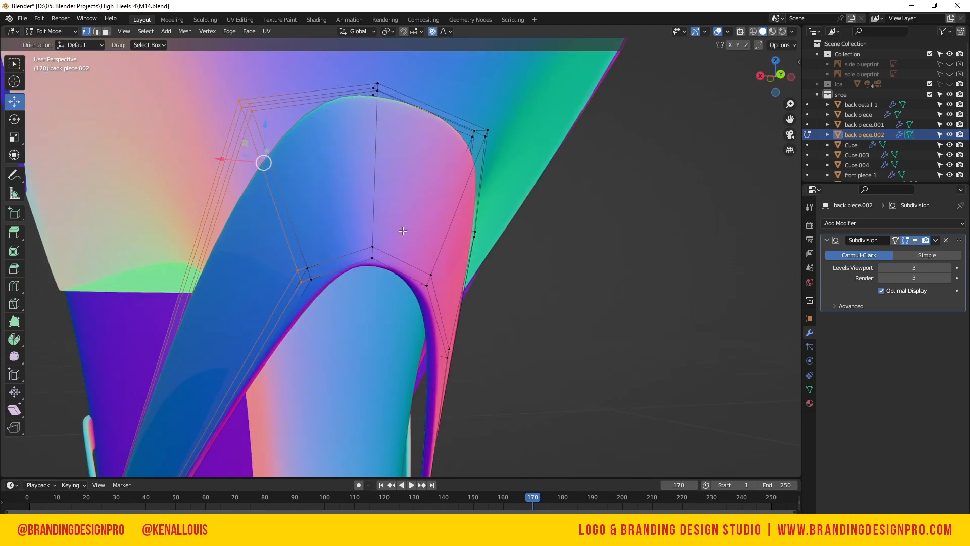
- With X-ray on and proportional editing off, move the selected rear-bend vertices 0.000699 m along X
{"action": "key", "text": "alt+z"}
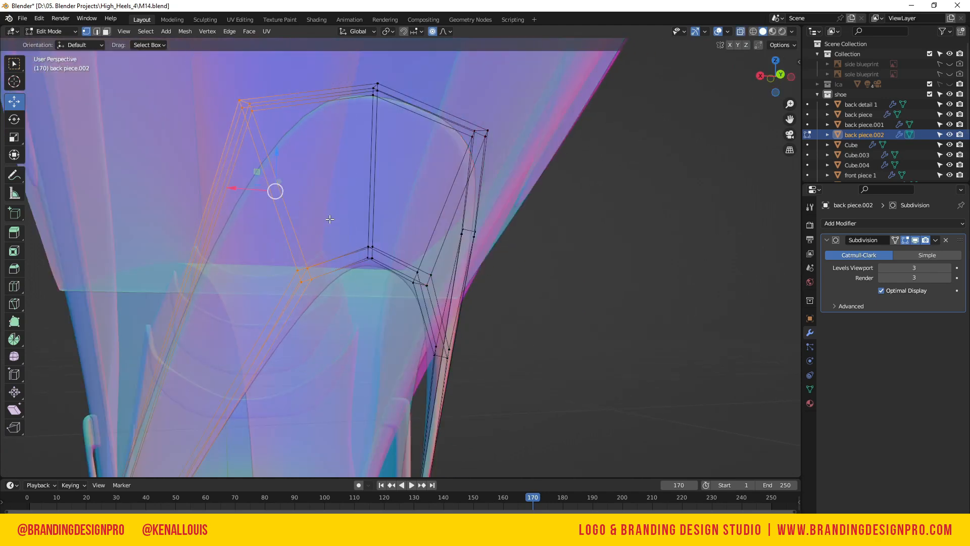
{"action": "key", "text": "g"}
{"action": "key", "text": "Escape"}
{"action": "left_click", "coordinate": [432, 32]}
{"action": "key", "text": "g"}
{"action": "key", "text": "x"}
{"action": "left_click", "coordinate": [306, 207]}
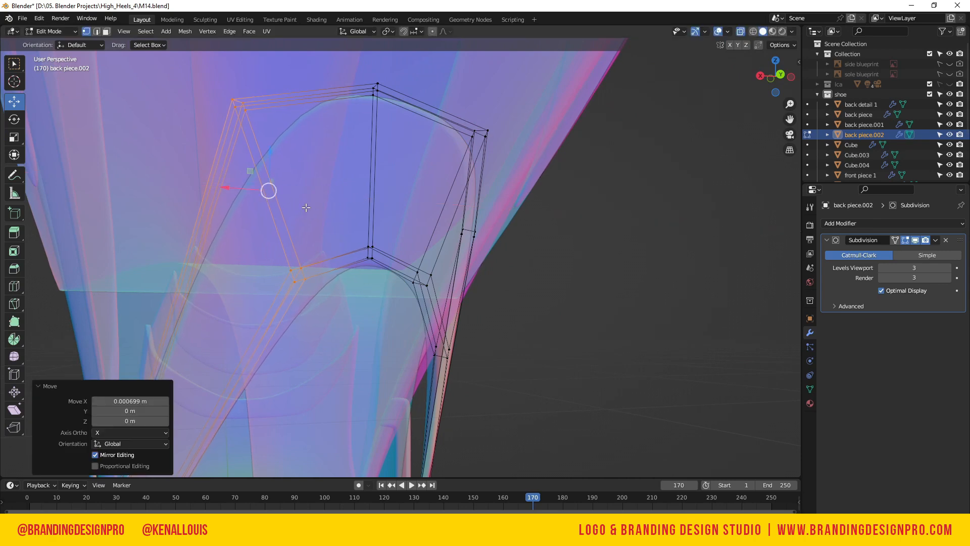
- Turn X-ray off and move the same rear-bend vertices a further 0.002187 m along X
{"action": "key", "text": "alt+z"}
{"action": "scroll", "coordinate": [605, 141], "scroll_direction": "down", "scroll_amount": 4}
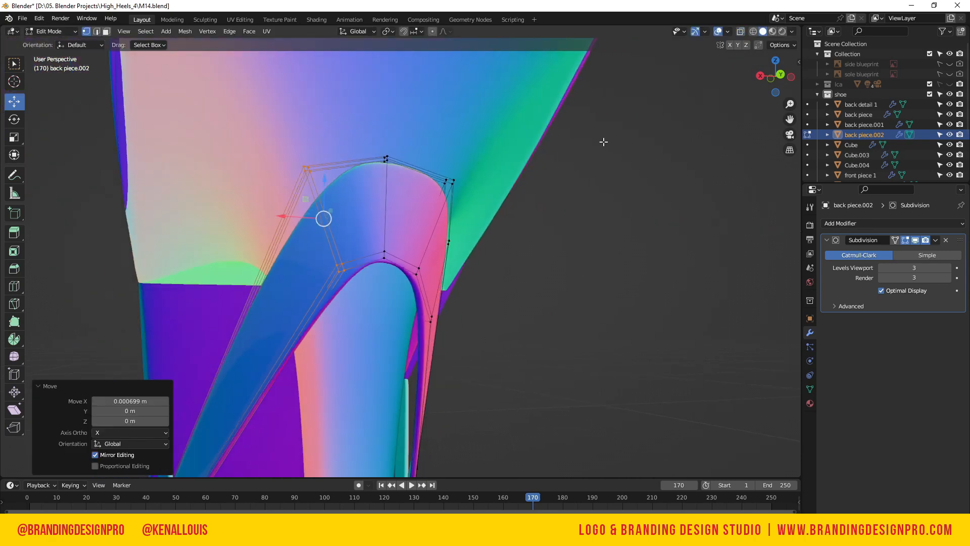
{"action": "mouse_move", "coordinate": [761, 78]}
{"action": "left_mouse_down"}
{"action": "mouse_move", "coordinate": [677, 58]}
{"action": "mouse_move", "coordinate": [657, 26]}
{"action": "mouse_move", "coordinate": [733, 5]}
{"action": "mouse_move", "coordinate": [775, 76]}
{"action": "left_mouse_up"}
{"action": "left_click_drag", "start_coordinate": [370, 218], "coordinate": [411, 257]}
{"action": "left_click_drag", "start_coordinate": [775, 76], "coordinate": [784, 84]}
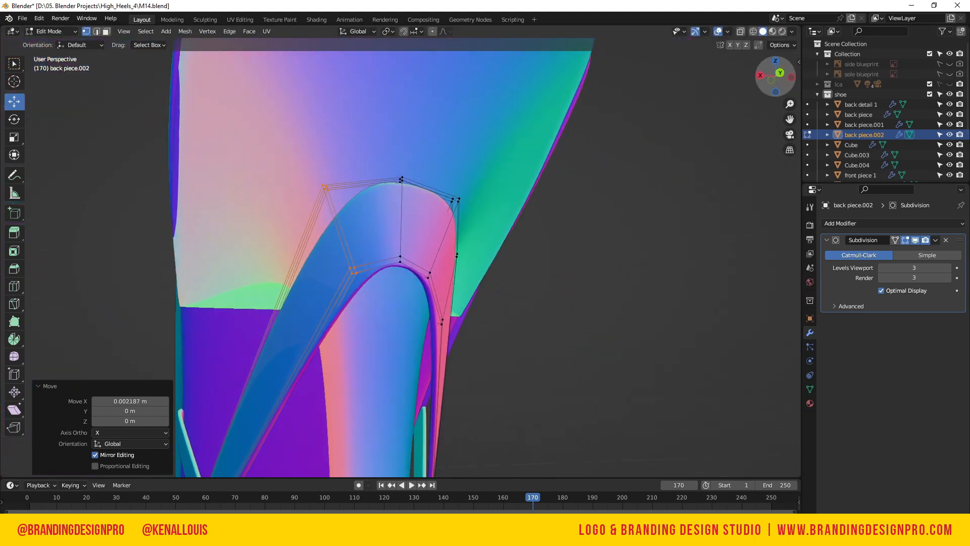
- Return to Object Mode and examine the strap and the whole shoe from the back and the right side
{"action": "key", "text": "ctrl+KP_1"}
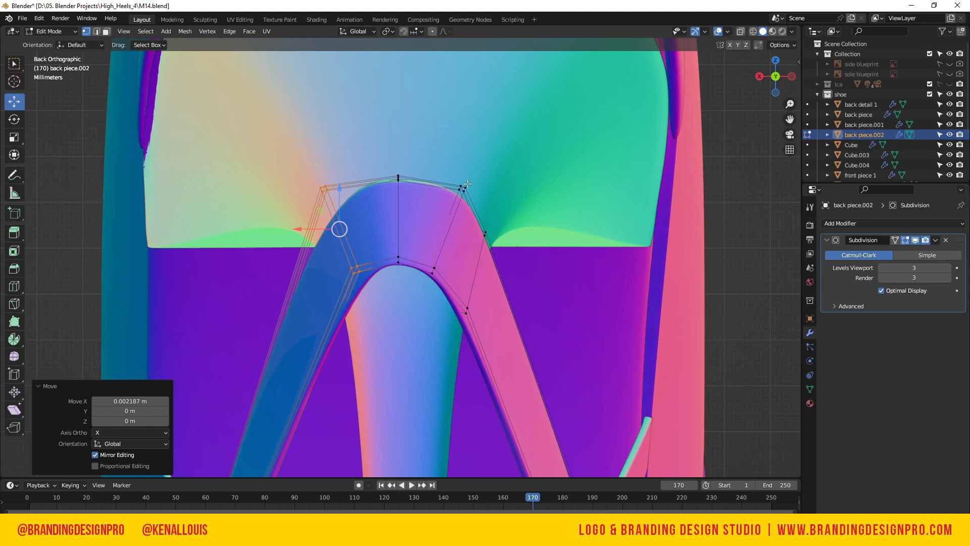
{"action": "key", "text": "Tab"}
{"action": "scroll", "coordinate": [414, 231], "scroll_direction": "down", "scroll_amount": 6}
{"action": "left_click", "coordinate": [643, 206]}
{"action": "scroll", "coordinate": [513, 365], "scroll_direction": "up", "scroll_amount": 1}
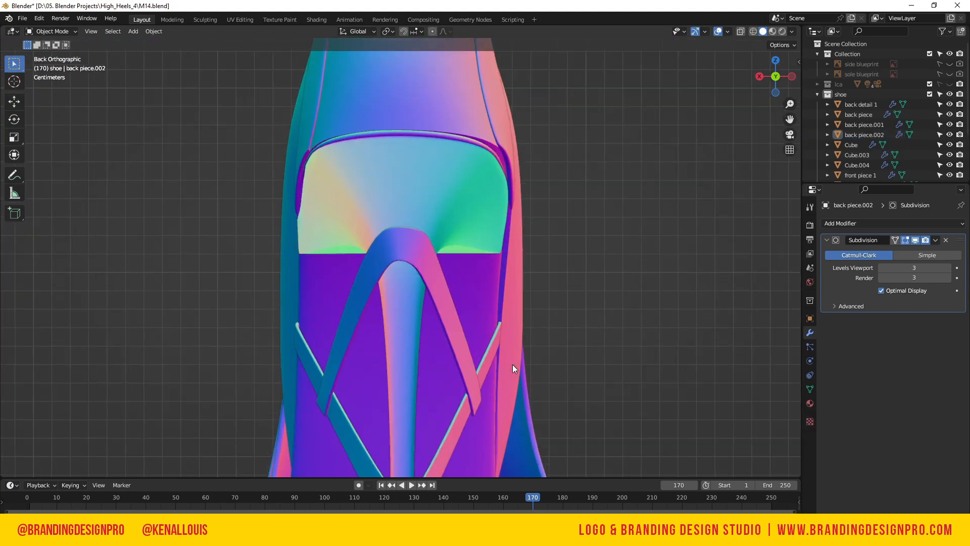
{"action": "left_click", "coordinate": [476, 402]}
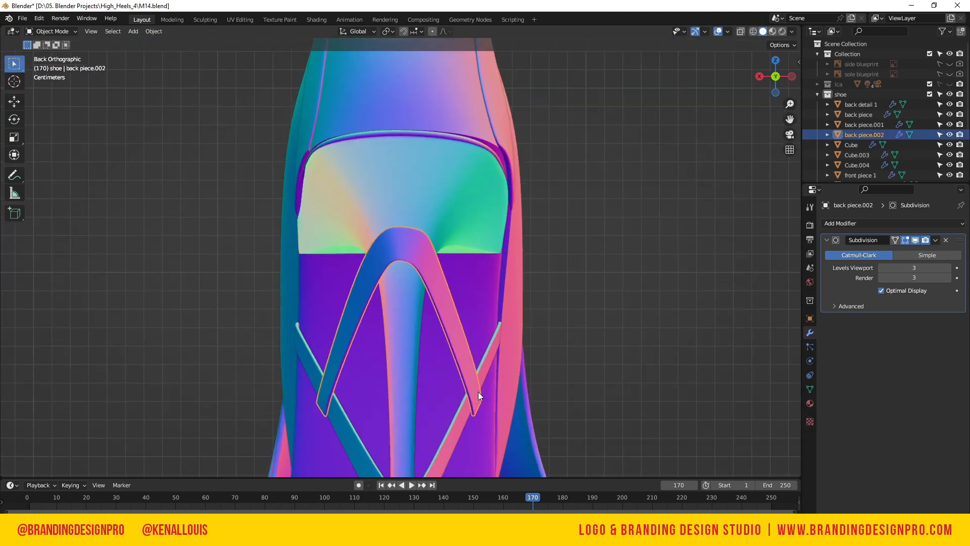
{"action": "left_click", "coordinate": [541, 380]}
{"action": "left_click_drag", "start_coordinate": [774, 76], "coordinate": [859, 76]}
{"action": "scroll", "coordinate": [265, 326], "scroll_direction": "down", "scroll_amount": 2}
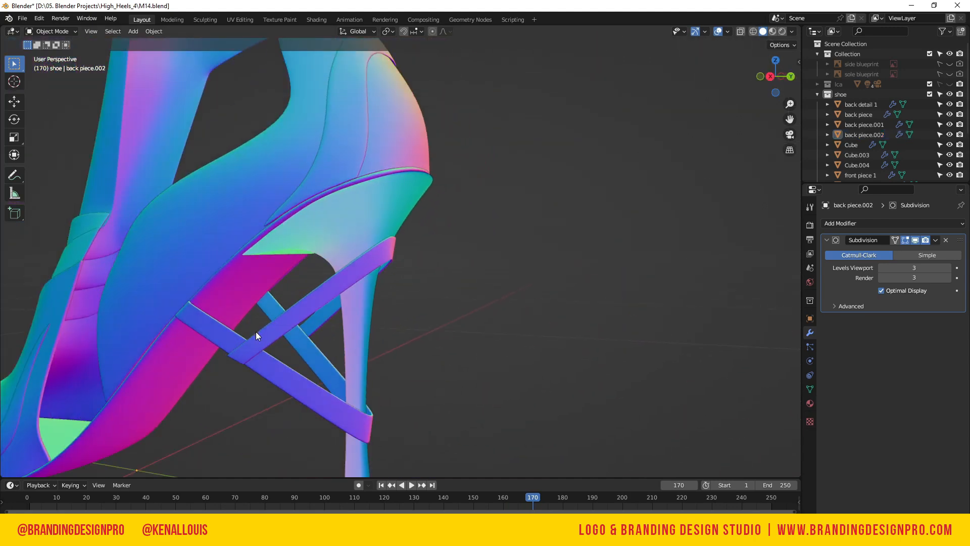
{"action": "key", "text": "KP_3"}
{"action": "scroll", "coordinate": [256, 331], "scroll_direction": "down", "scroll_amount": 3}
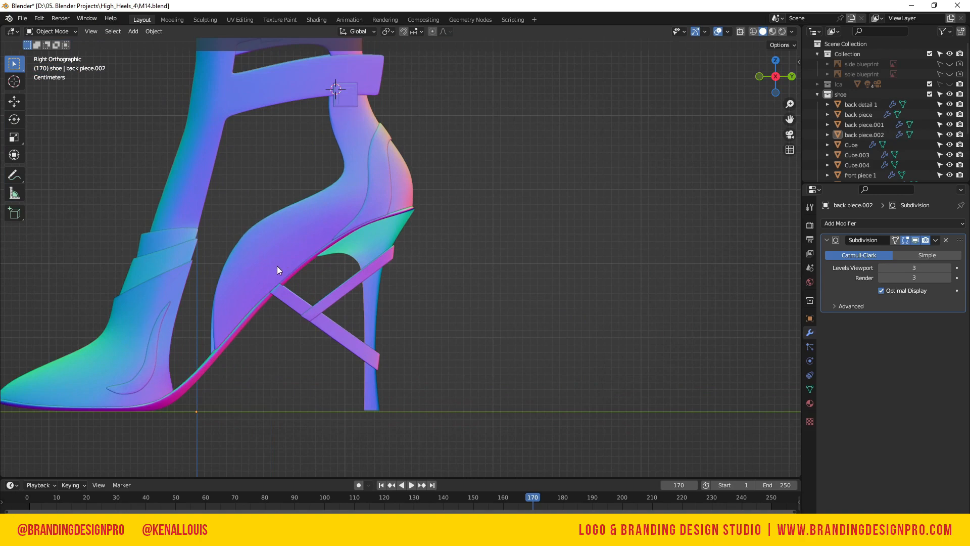
{"action": "key", "text": "a"}
{"action": "key", "text": "KP_Decimal"}
{"action": "scroll", "coordinate": [417, 320], "scroll_direction": "up", "scroll_amount": 3}
{"action": "scroll", "coordinate": [417, 319], "scroll_direction": "down", "scroll_amount": 3}
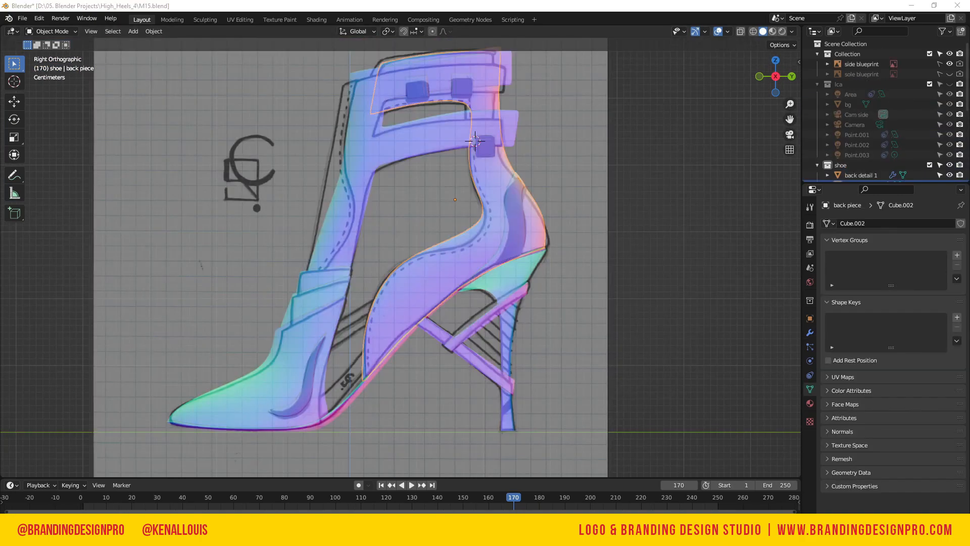
- Select front piece 1 of the shoe in the right view and open it in Edit Mode
{"action": "scroll", "coordinate": [368, 335], "scroll_direction": "up", "scroll_amount": 1}
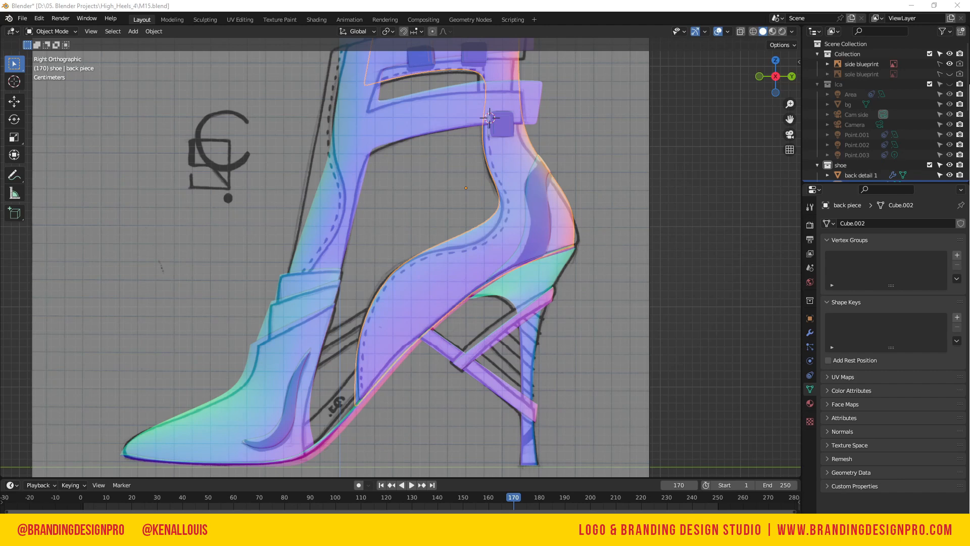
{"action": "key", "text": "XF86AudioRaiseVolume"}
{"action": "scroll", "coordinate": [420, 244], "scroll_direction": "down", "scroll_amount": 1}
{"action": "scroll", "coordinate": [421, 244], "scroll_direction": "up", "scroll_amount": 1}
{"action": "left_click", "coordinate": [300, 361]}
{"action": "left_click", "coordinate": [286, 353]}
{"action": "key", "text": "Tab"}
{"action": "left_click", "coordinate": [317, 342]}
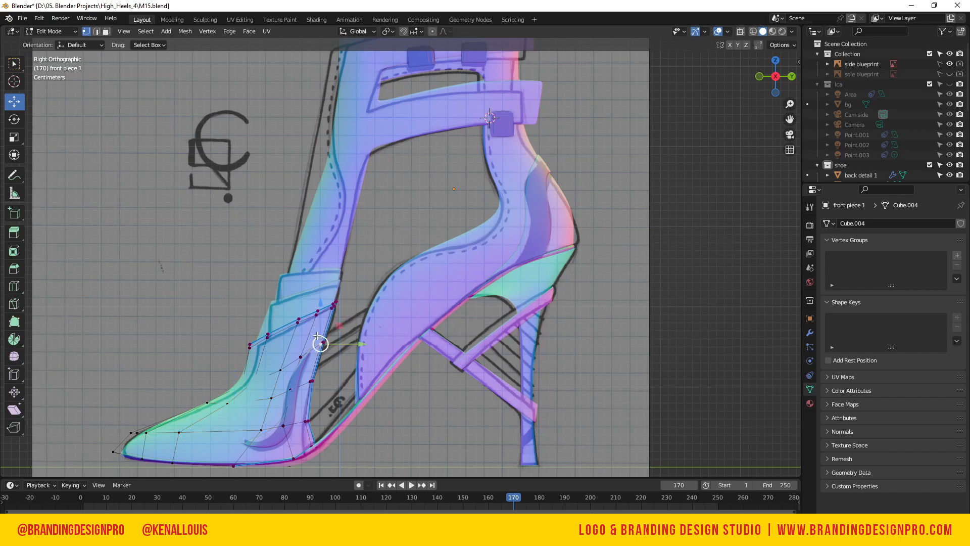
- Duplicate one face at the rear side edge of front piece 1 in place and separate it into its own object
{"action": "key", "text": "3"}
{"action": "left_click", "coordinate": [305, 368]}
{"action": "key", "text": "shift+d"}
{"action": "right_click", "coordinate": [305, 367]}
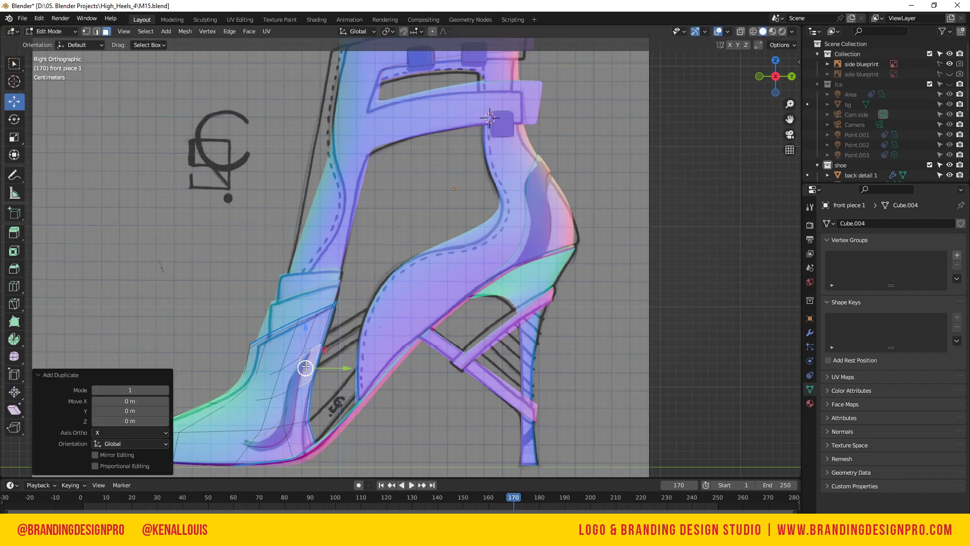
{"action": "key", "text": "p"}
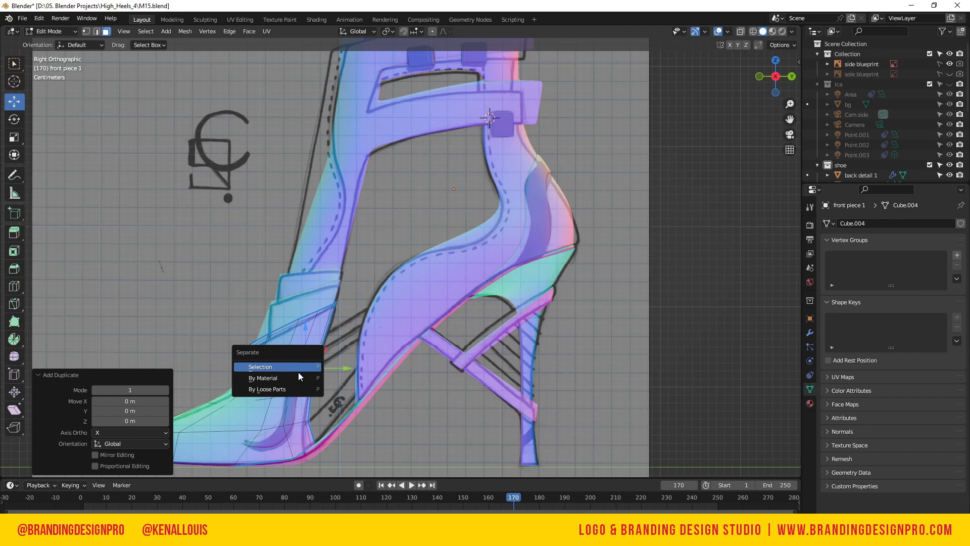
{"action": "left_click", "coordinate": [299, 366]}
{"action": "key", "text": "Tab"}
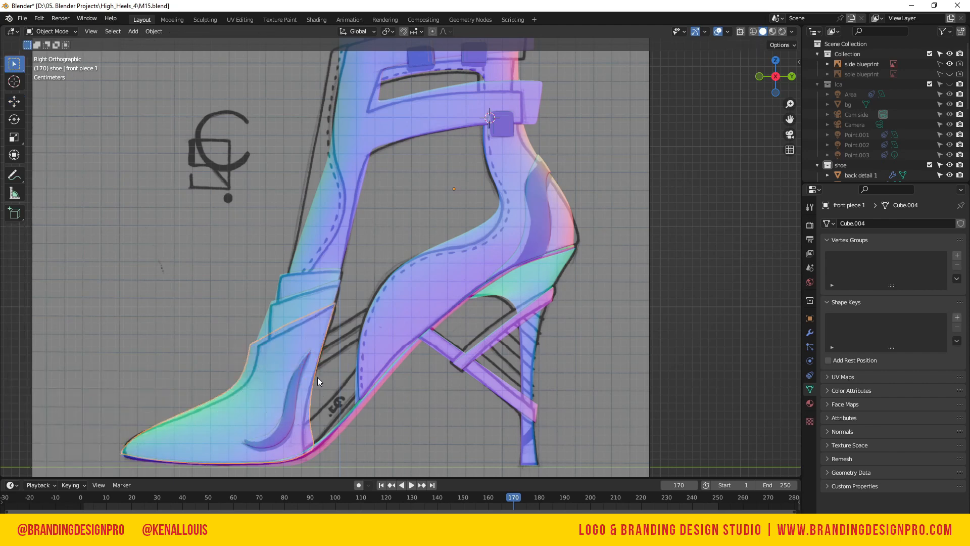
- Move the separated face object front piece 1.001 by 0.039723 m in Y and 0.01261 m in Z, into the side gap
{"action": "scroll", "coordinate": [863, 131], "scroll_direction": "down", "scroll_amount": 5}
{"action": "left_click", "coordinate": [859, 110]}
{"action": "key", "text": "g"}
{"action": "left_click", "coordinate": [460, 309]}
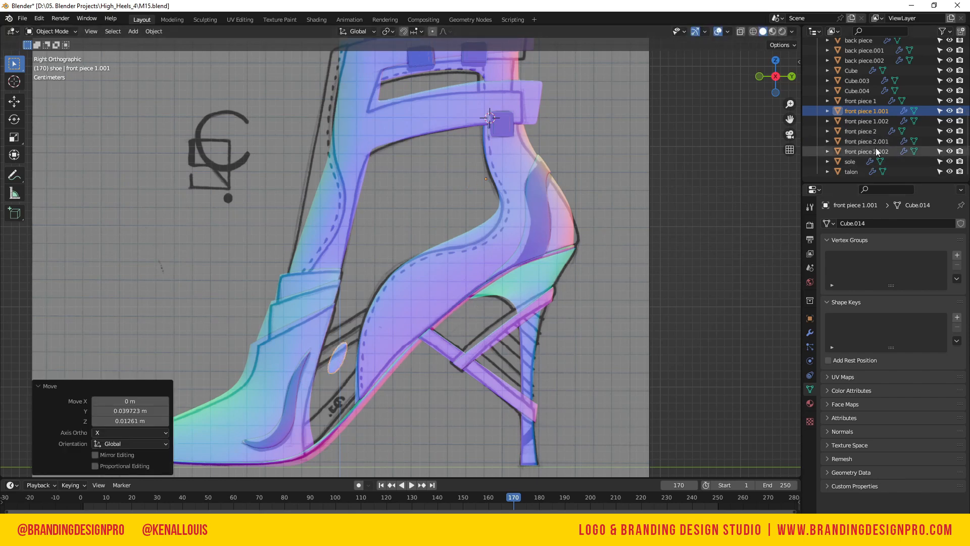
- Rename the separated object front piece 1.001 as "side connect piece"
{"action": "double_click", "coordinate": [879, 111]}
{"action": "type", "text": "side connect"}
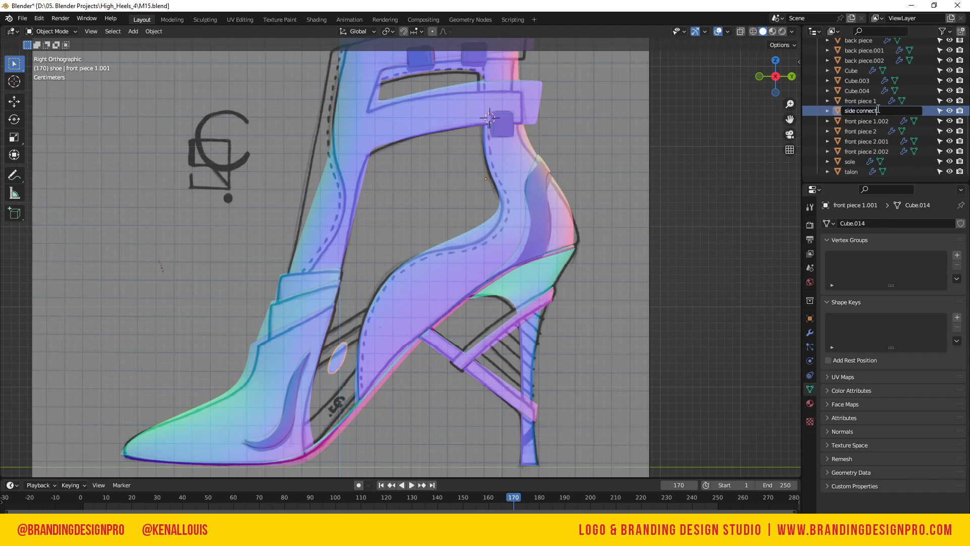
{"action": "type", "text": " piece"}
{"action": "key", "text": "Return"}
- Rename front piece 2.002 as "top front"
{"action": "left_click", "coordinate": [870, 142]}
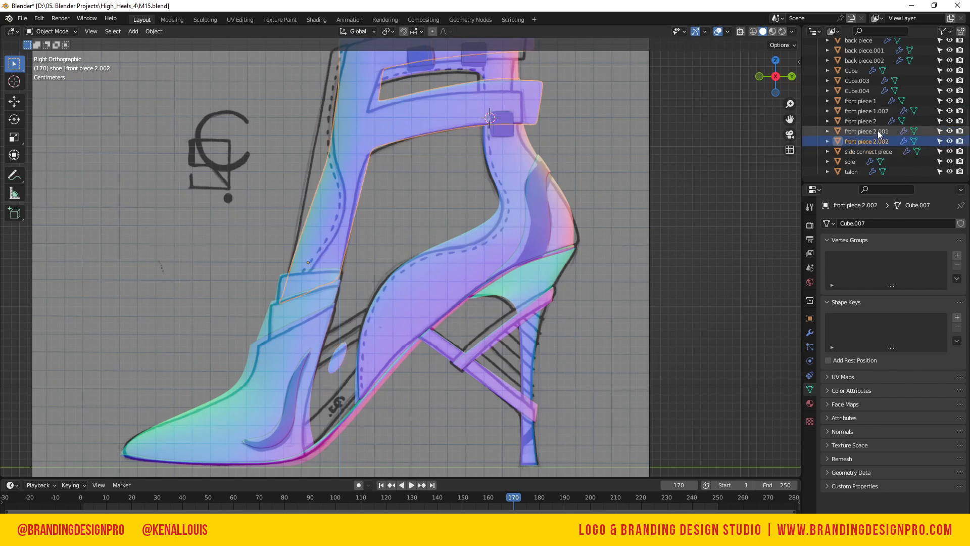
{"action": "double_click", "coordinate": [873, 142]}
{"action": "type", "text": "top front"}
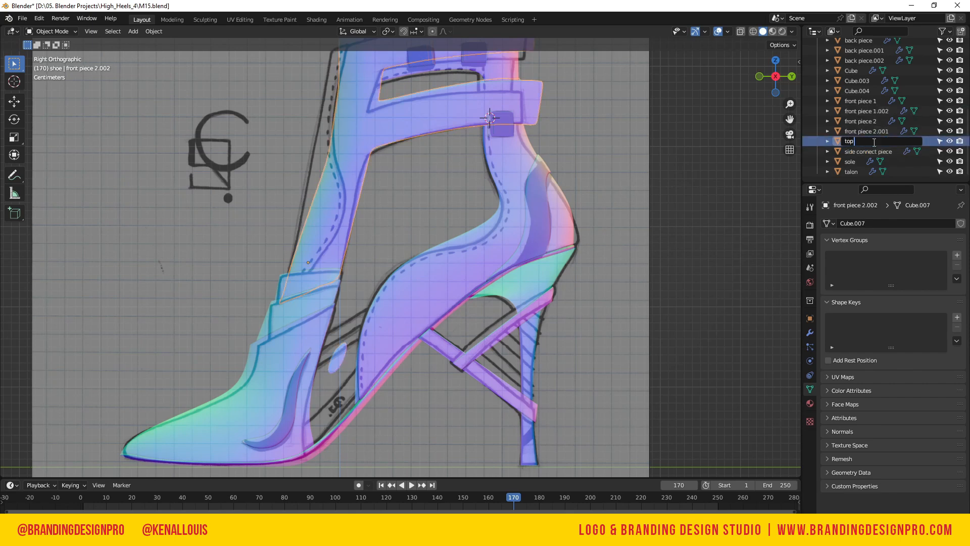
{"action": "key", "text": "Return"}
- Rename front piece 2.001 as "front midtop"
{"action": "left_click", "coordinate": [869, 132]}
{"action": "left_click", "coordinate": [858, 172]}
{"action": "left_click", "coordinate": [852, 135]}
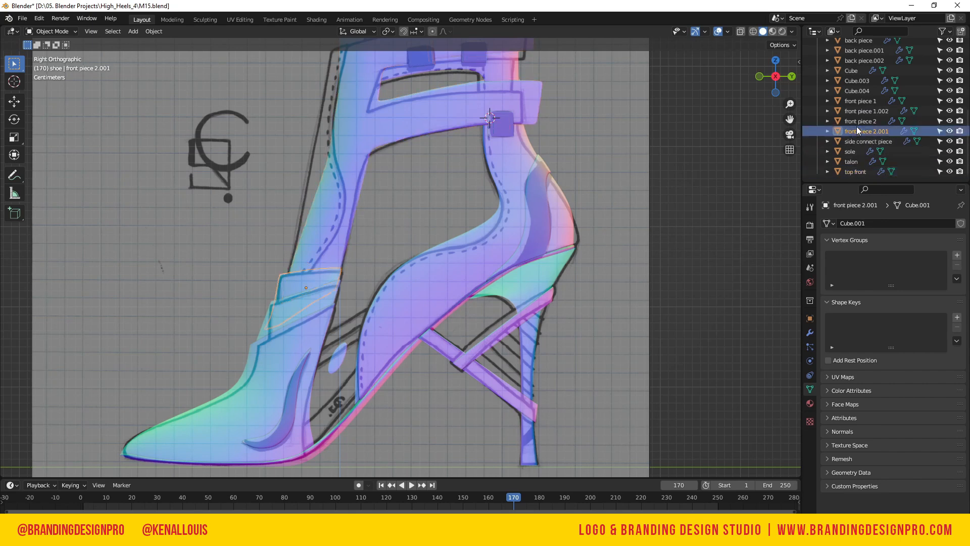
{"action": "double_click", "coordinate": [854, 132]}
{"action": "type", "text": "front m"}
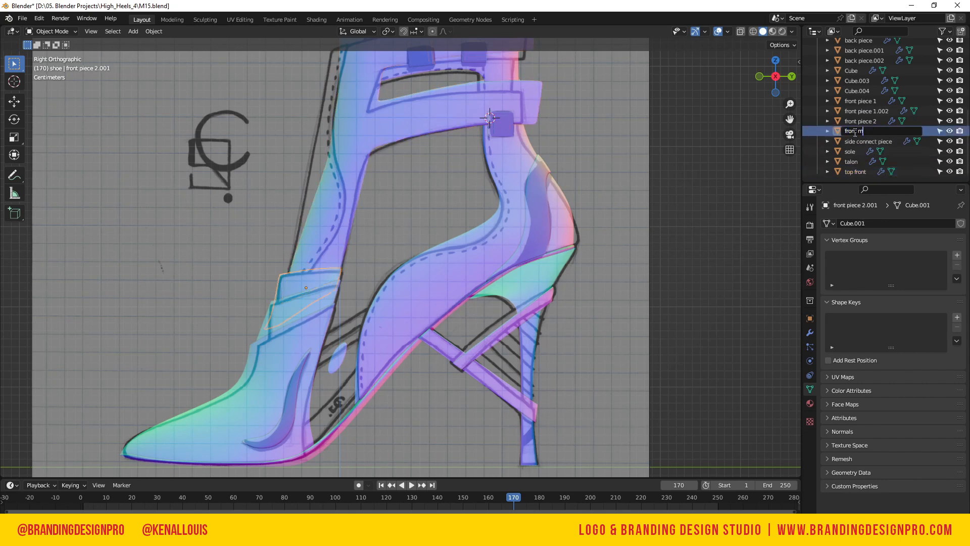
{"action": "type", "text": "idtop"}
{"action": "key", "text": "Return"}
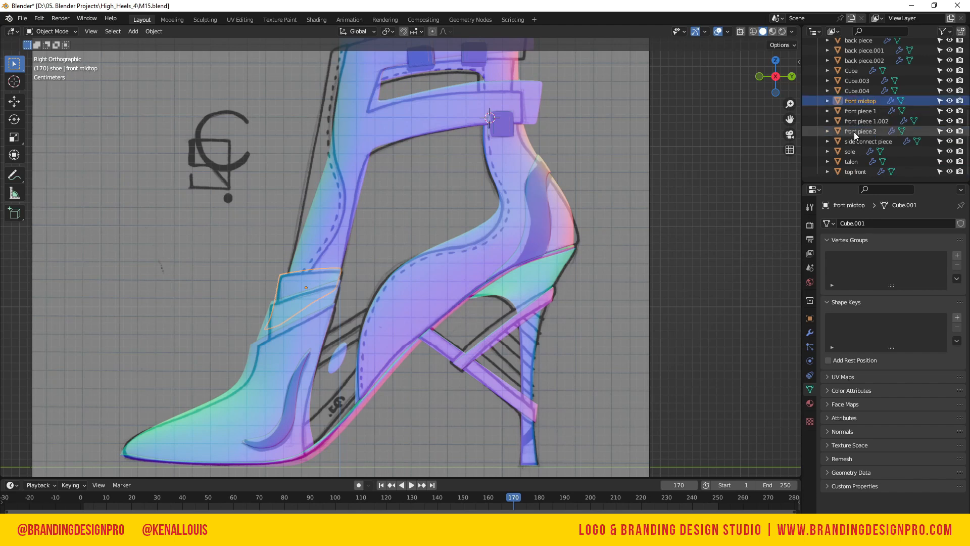
- Rename front piece 2 as "frontsecond"
{"action": "left_click", "coordinate": [319, 295]}
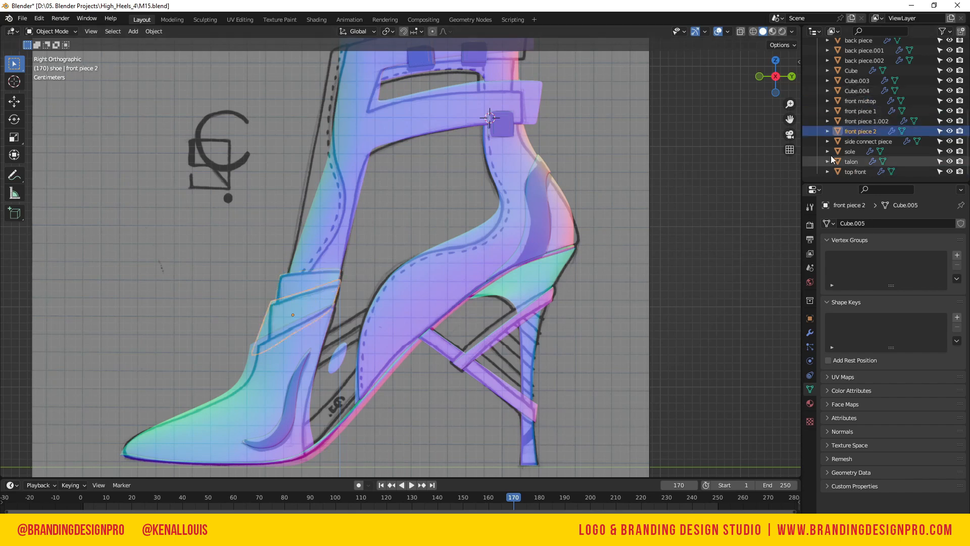
{"action": "double_click", "coordinate": [874, 132]}
{"action": "type", "text": "front"}
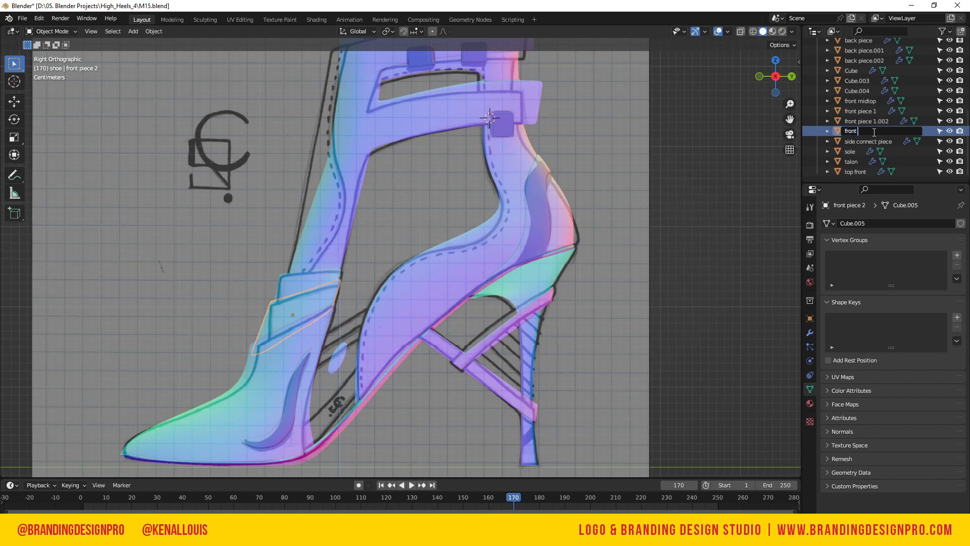
{"action": "type", "text": "second"}
{"action": "key", "text": "Return"}
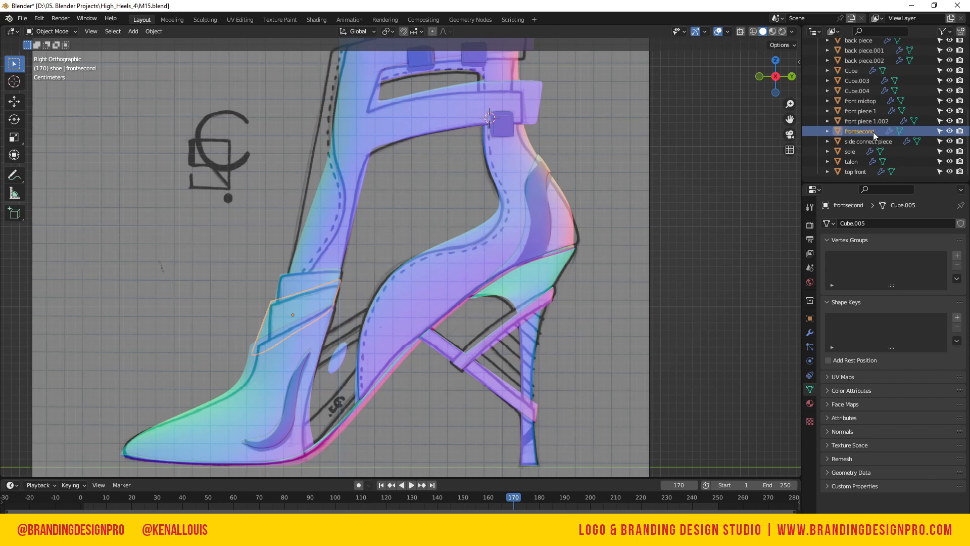
- Rename front piece 1 as "front tip"
{"action": "left_click", "coordinate": [248, 424]}
{"action": "double_click", "coordinate": [863, 112]}
{"action": "type", "text": "front tip"}
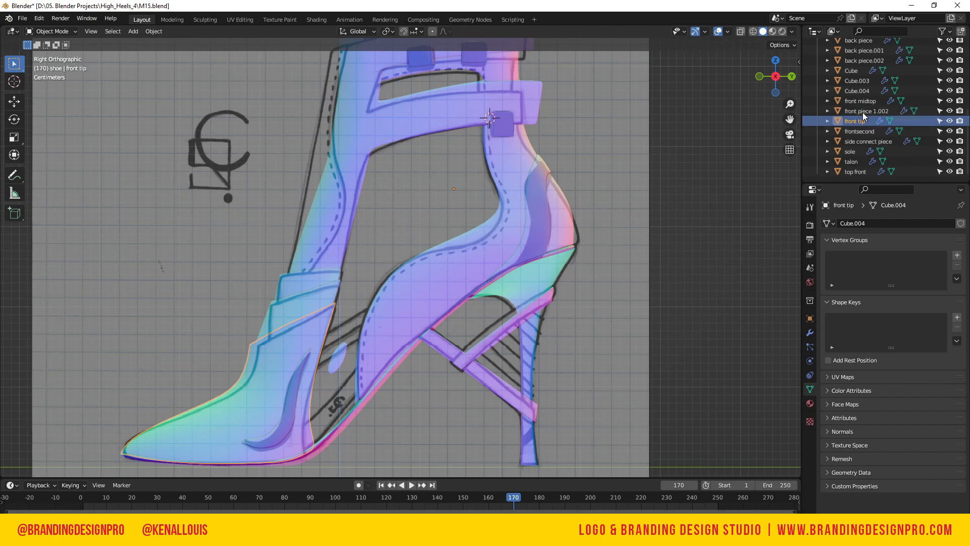
{"action": "key", "text": "Return"}
- Flatten the side connect piece's whole face along X by scaling it to 0 in edit mode
{"action": "left_click", "coordinate": [331, 353]}
{"action": "scroll", "coordinate": [338, 336], "scroll_direction": "up", "scroll_amount": 6}
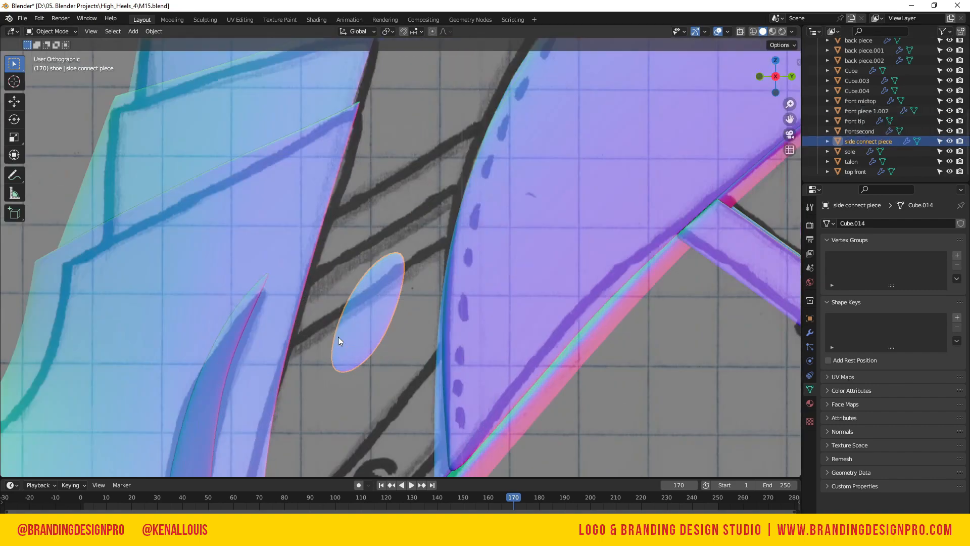
{"action": "scroll", "coordinate": [334, 336], "scroll_direction": "down", "scroll_amount": 4}
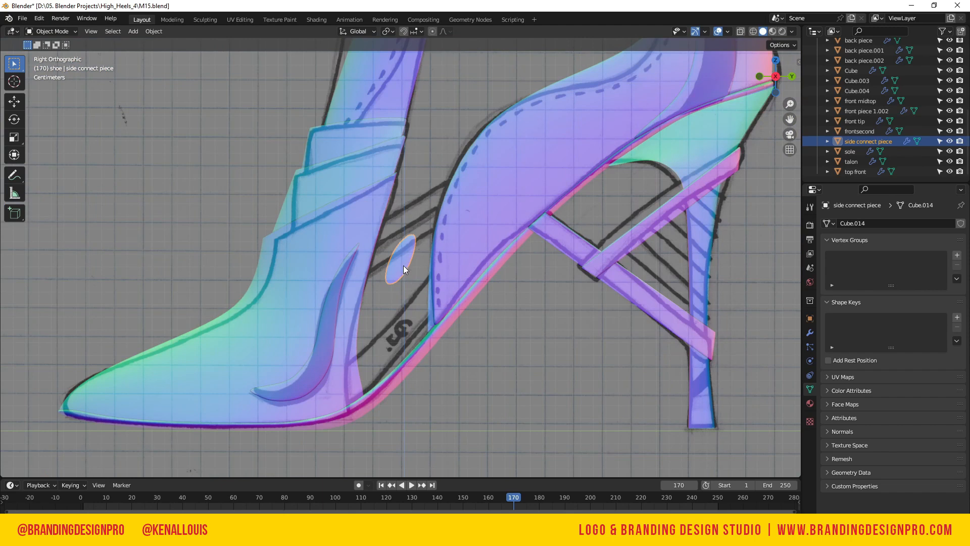
{"action": "key", "text": "Tab"}
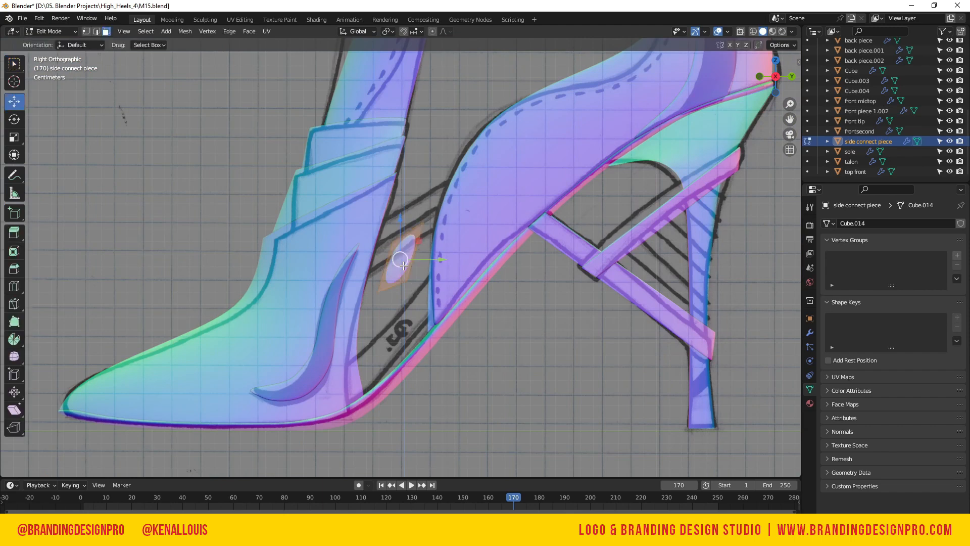
{"action": "type", "text": "sx0"}
{"action": "key", "text": "Return"}
{"action": "left_click", "coordinate": [400, 259]}
- Level the upper and the lower vertex pair of the side connect piece, scaling each pair to 0 along Z
{"action": "key", "text": "1"}
{"action": "left_click_drag", "start_coordinate": [441, 206], "coordinate": [401, 303]}
{"action": "left_click_drag", "start_coordinate": [360, 192], "coordinate": [438, 255]}
{"action": "type", "text": "s"}
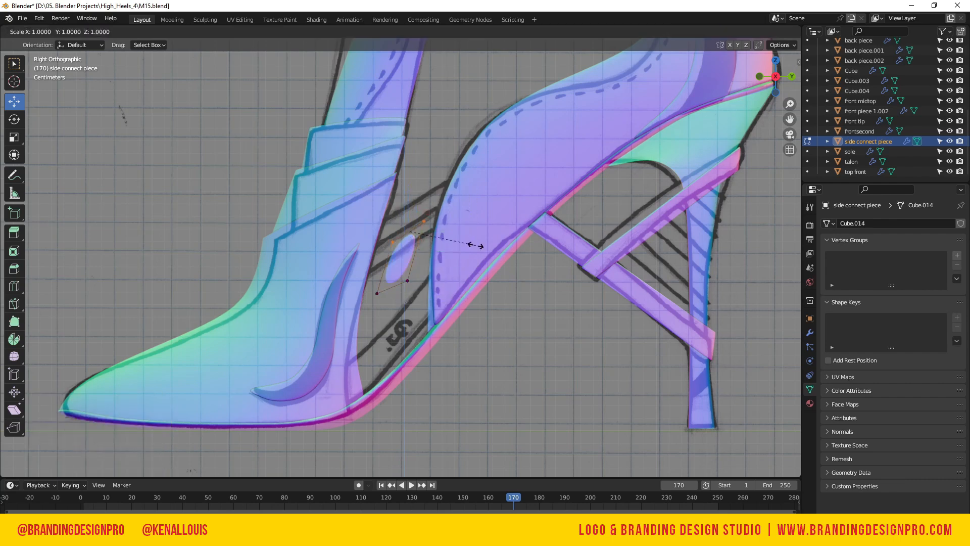
{"action": "type", "text": "z0"}
{"action": "key", "text": "Return"}
{"action": "left_click_drag", "start_coordinate": [425, 338], "coordinate": [359, 264]}
{"action": "type", "text": "sz"}
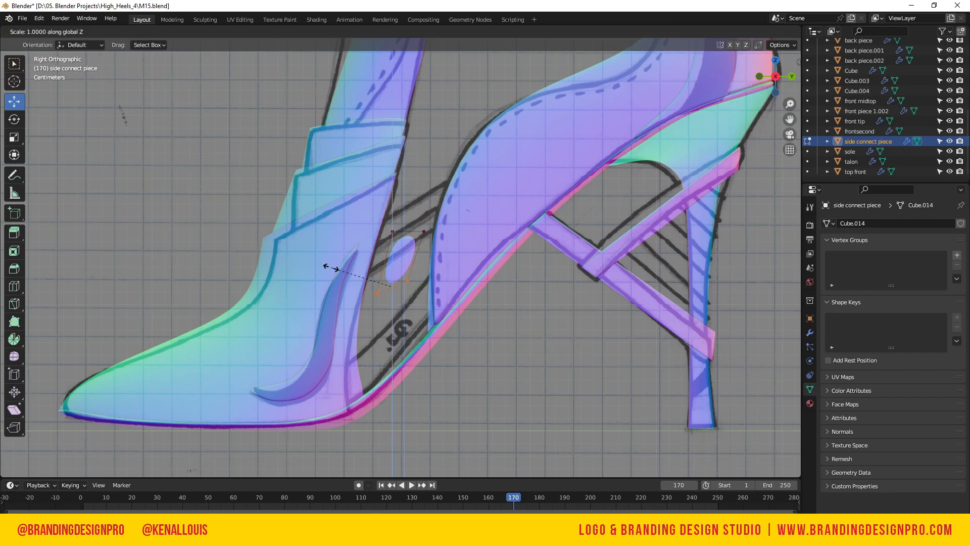
{"action": "type", "text": "0"}
{"action": "key", "text": "Return"}
{"action": "key", "text": "alt+a"}
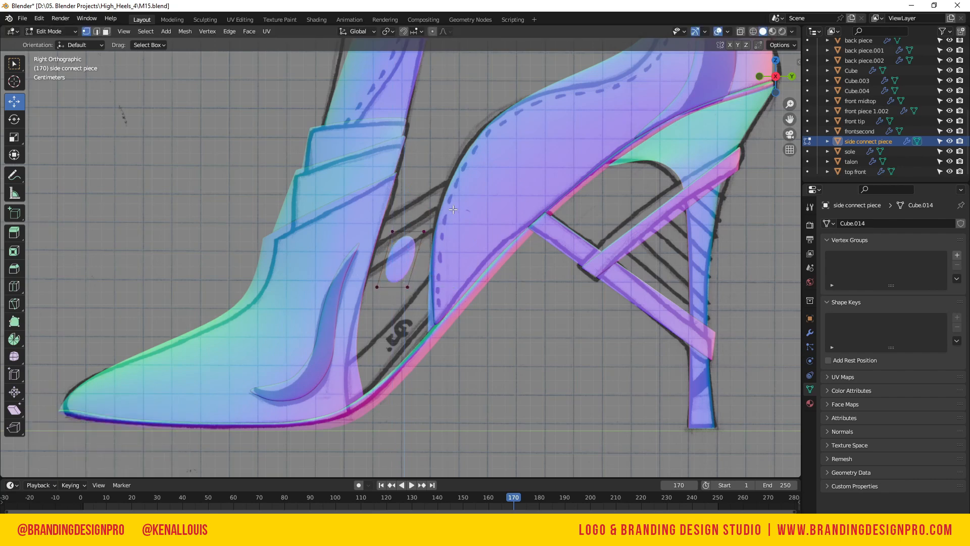
- Align the front and the rear vertex pair of the face vertically, scaling each pair to 0 along Y
{"action": "left_click_drag", "start_coordinate": [352, 210], "coordinate": [395, 315]}
{"action": "type", "text": "sy0"}
{"action": "key", "text": "Return"}
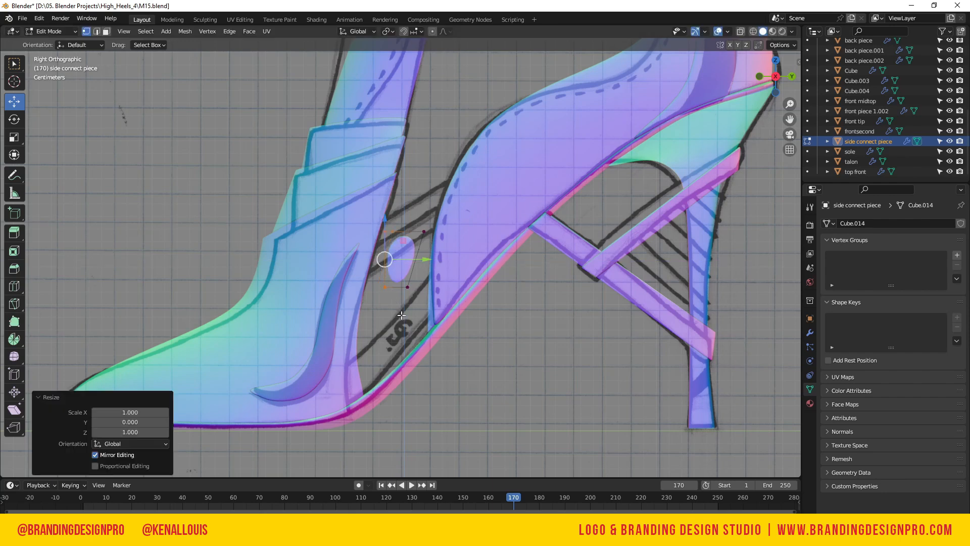
{"action": "left_click_drag", "start_coordinate": [466, 213], "coordinate": [395, 315]}
{"action": "type", "text": "s"}
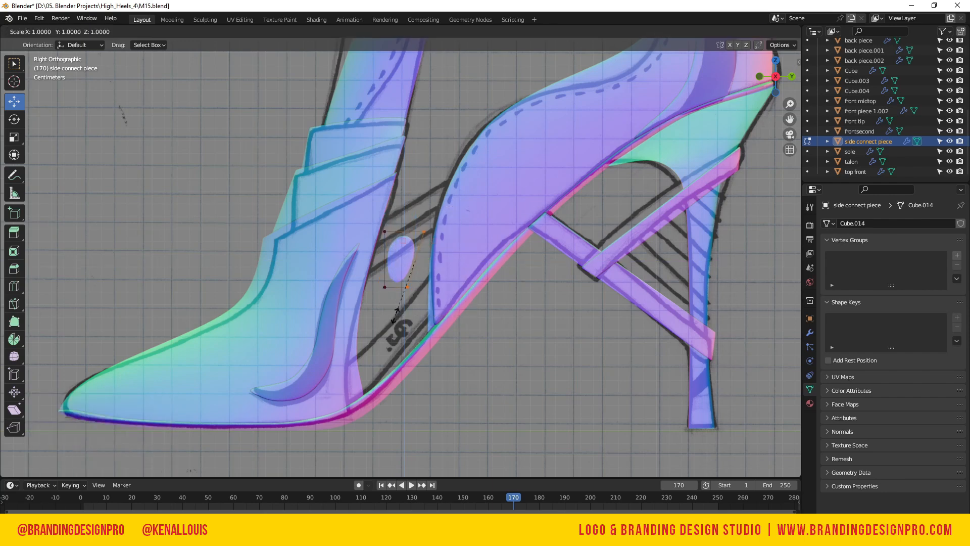
{"action": "type", "text": "y0"}
{"action": "key", "text": "Return"}
- Scale the whole face to 0.415 along Z and then uniformly to 0.614
{"action": "key", "text": "a"}
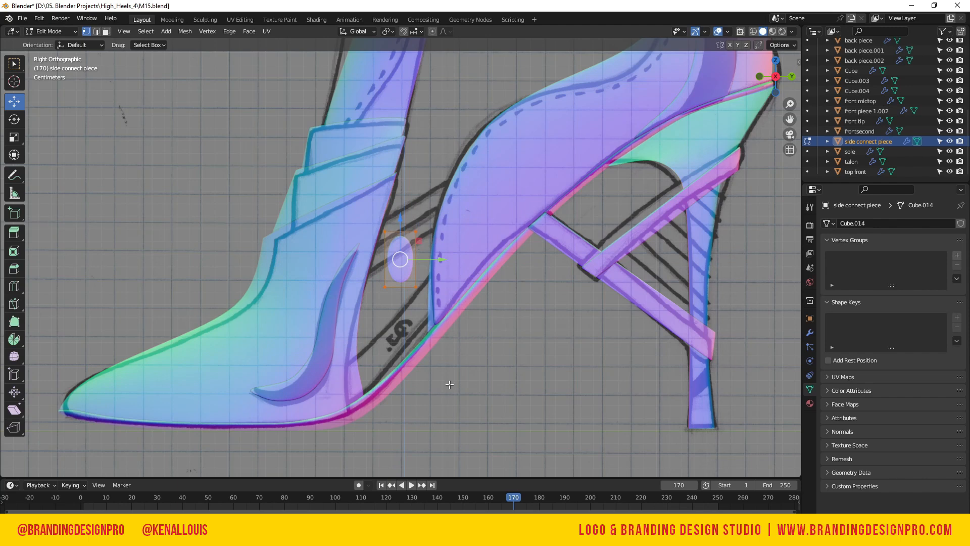
{"action": "key", "text": "s"}
{"action": "key", "text": "z"}
{"action": "left_click", "coordinate": [421, 311]}
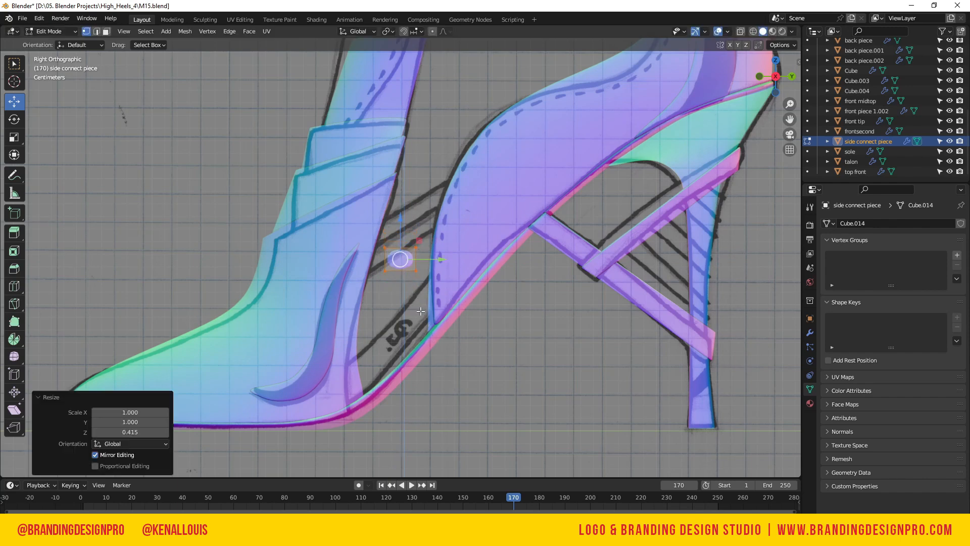
{"action": "key", "text": "s"}
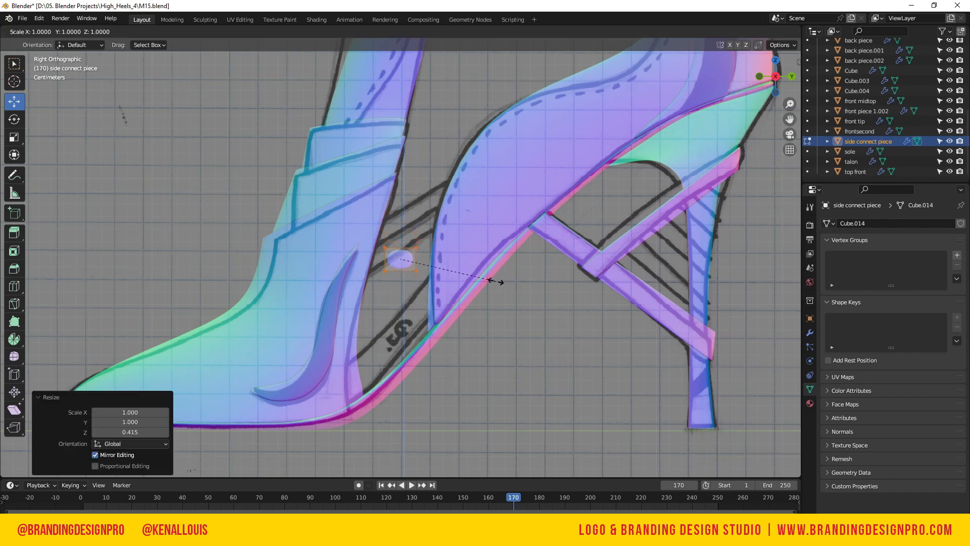
{"action": "left_click", "coordinate": [459, 275]}
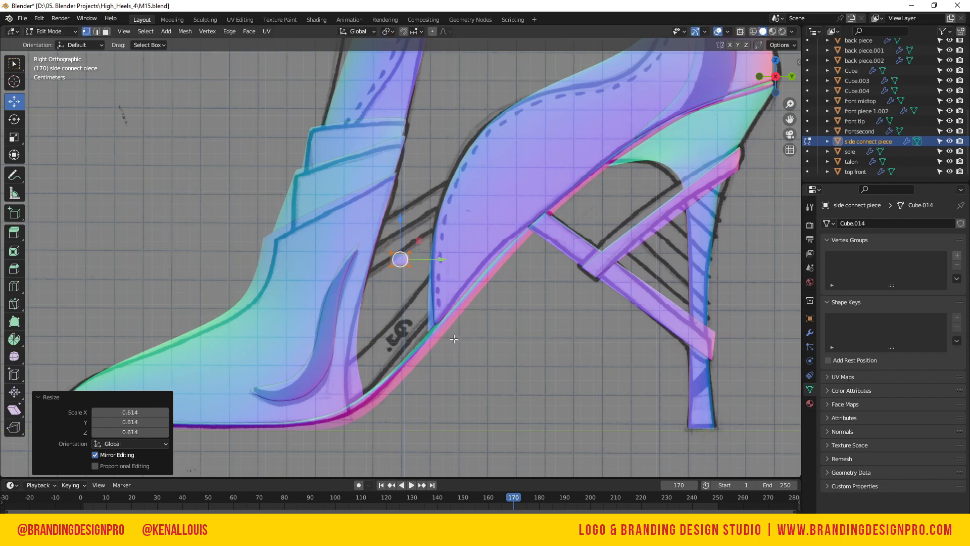
- Move the front edge of the face by -0.02342 m in Y and -0.005101 m in Z, to the front tip
{"action": "scroll", "coordinate": [400, 303], "scroll_direction": "up", "scroll_amount": 3}
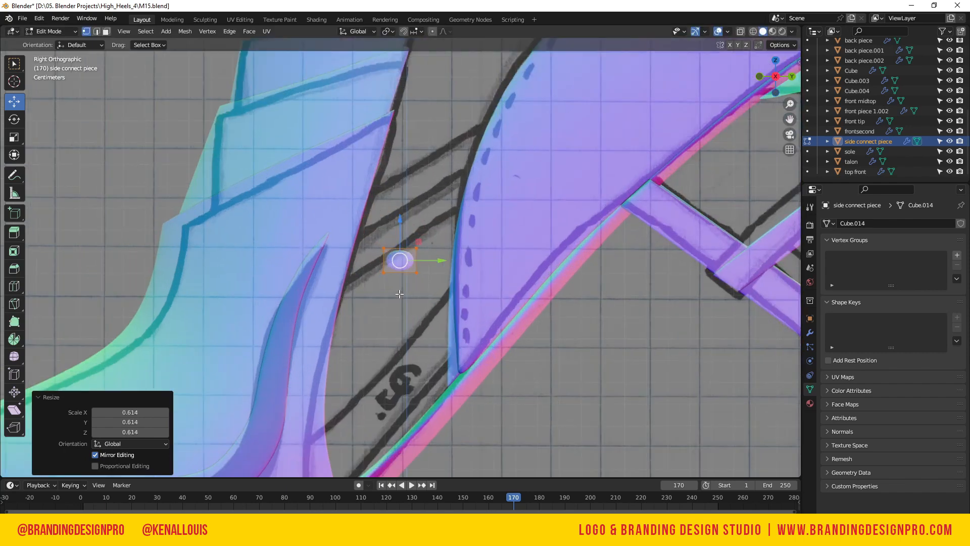
{"action": "left_click_drag", "start_coordinate": [344, 225], "coordinate": [394, 294]}
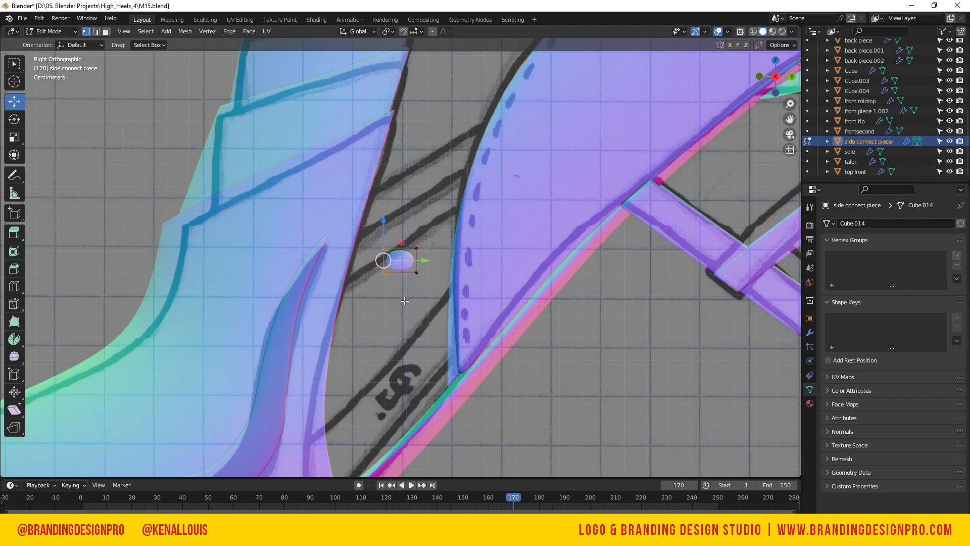
{"action": "key", "text": "g"}
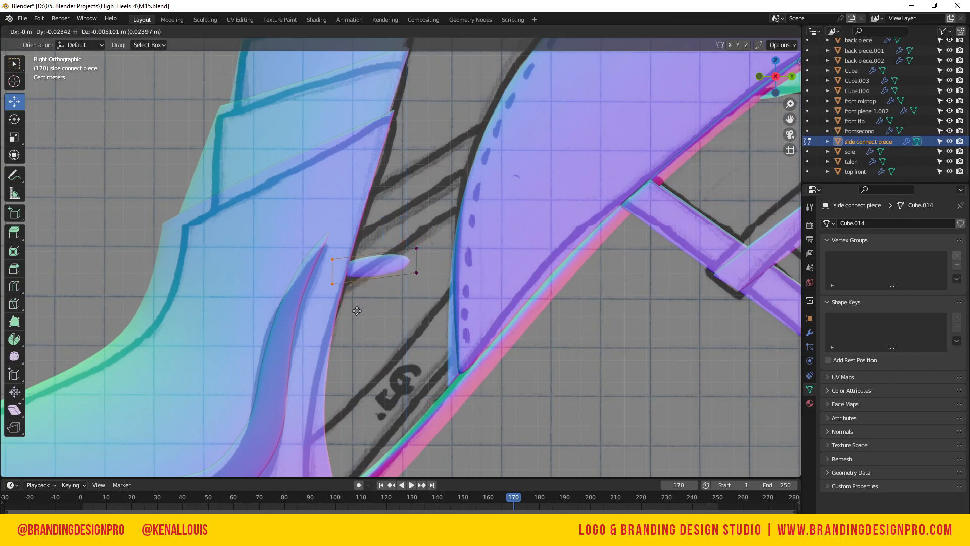
{"action": "left_click", "coordinate": [359, 308]}
- Turn off the Subdivision modifier's viewport display and move the rear edge by 0.025043 m in Y and 0.034086 m in Z
{"action": "left_click", "coordinate": [810, 333]}
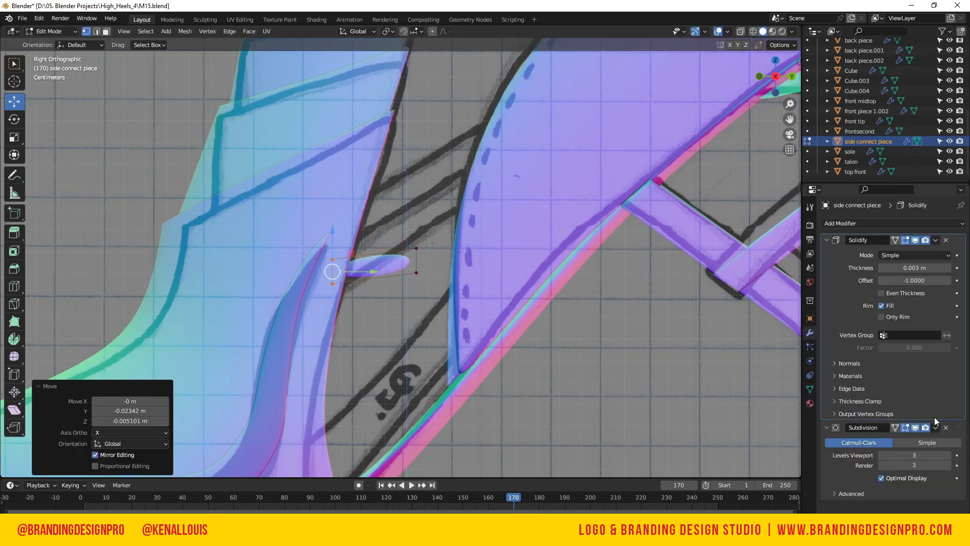
{"action": "left_click", "coordinate": [915, 428]}
{"action": "left_click_drag", "start_coordinate": [430, 231], "coordinate": [409, 302]}
{"action": "key", "text": "g"}
{"action": "left_click", "coordinate": [510, 311]}
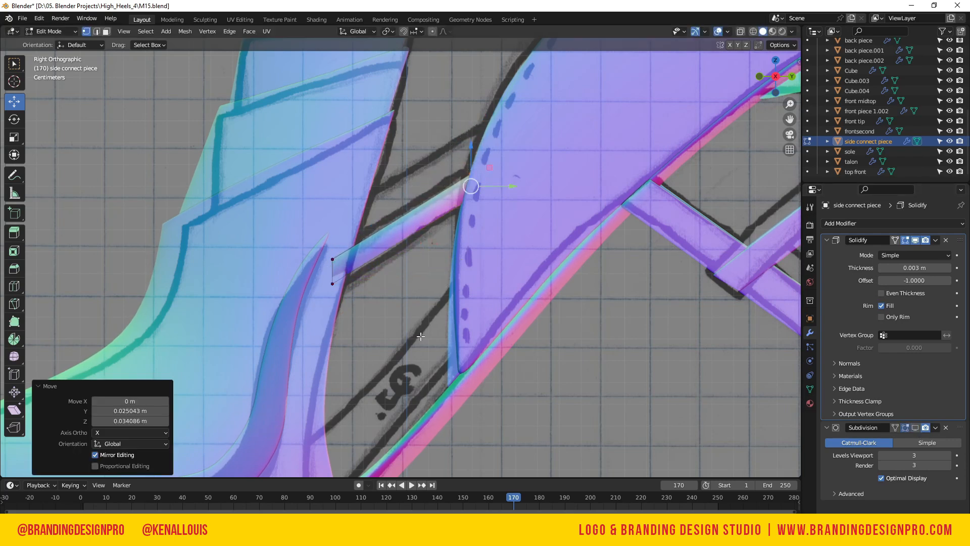
- Move the front edge by 0.003246 m in Y and -0.002319 m in Z, and fit its upper corner to the drawn strap
{"action": "left_click_drag", "start_coordinate": [314, 246], "coordinate": [348, 305]}
{"action": "key", "text": "g"}
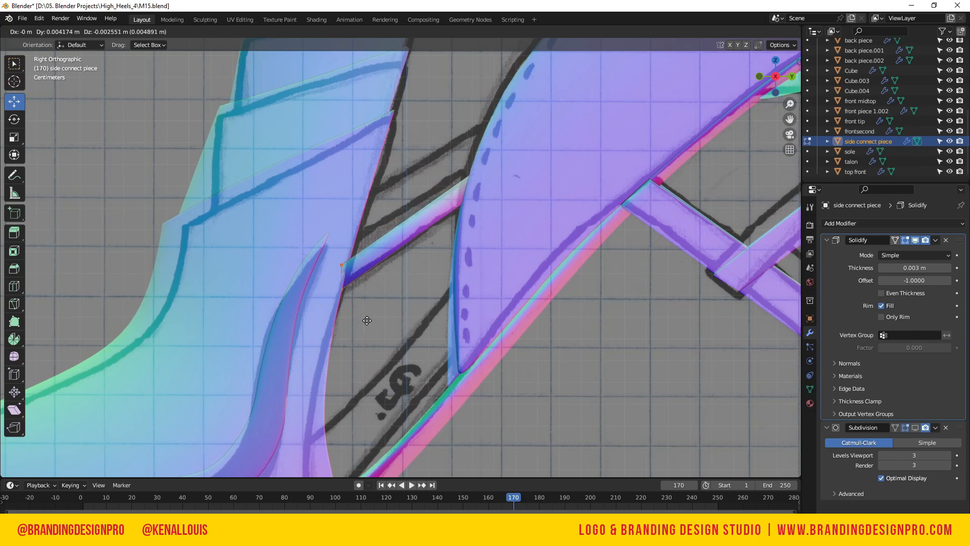
{"action": "left_click", "coordinate": [364, 320]}
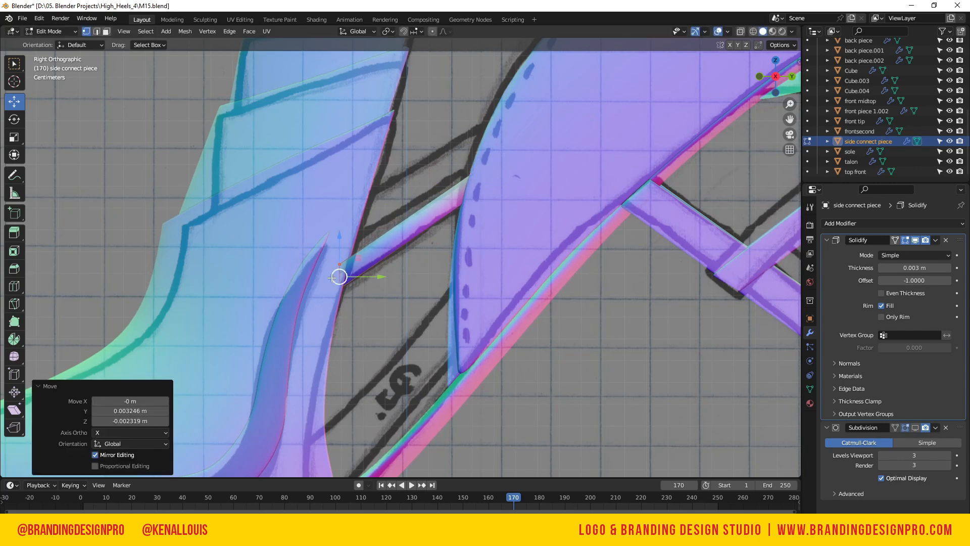
{"action": "key", "text": "g"}
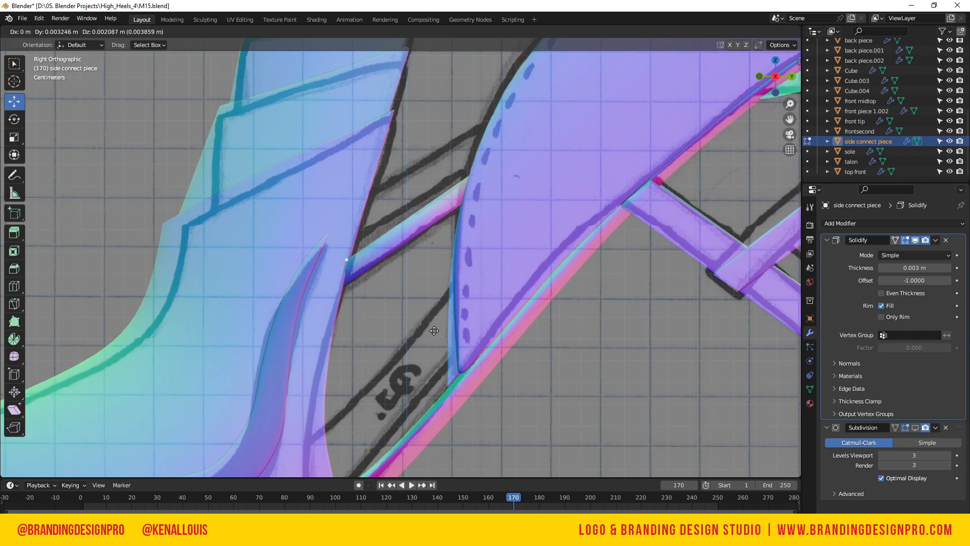
{"action": "left_click", "coordinate": [434, 328]}
- Adjust the lower rear corner to the drawn strap and move the upper rear corner by 0.000696 m in Y and 0.000928 m in Z
{"action": "left_click", "coordinate": [471, 186]}
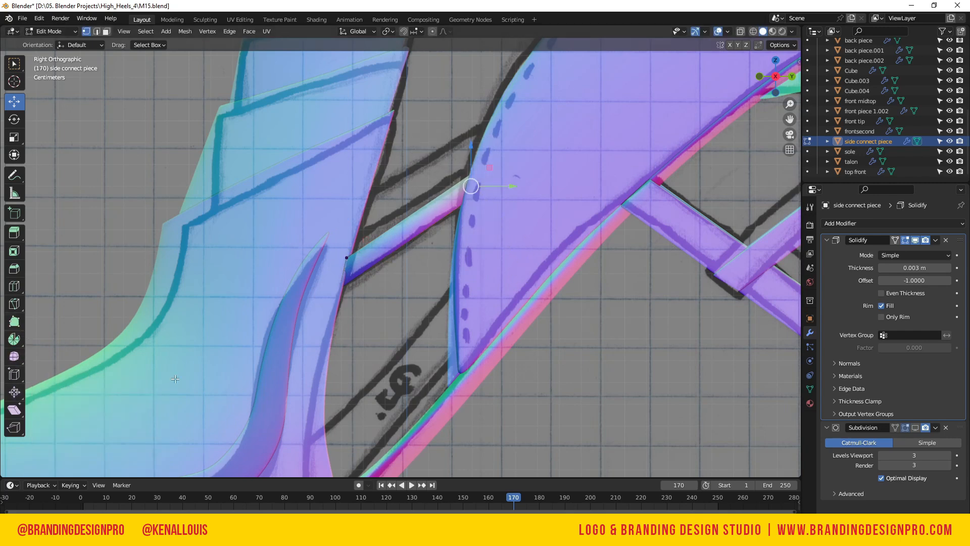
{"action": "left_click", "coordinate": [473, 198]}
{"action": "key", "text": "g"}
{"action": "left_click", "coordinate": [539, 270]}
{"action": "left_click", "coordinate": [470, 174]}
{"action": "key", "text": "g"}
{"action": "left_click", "coordinate": [484, 190]}
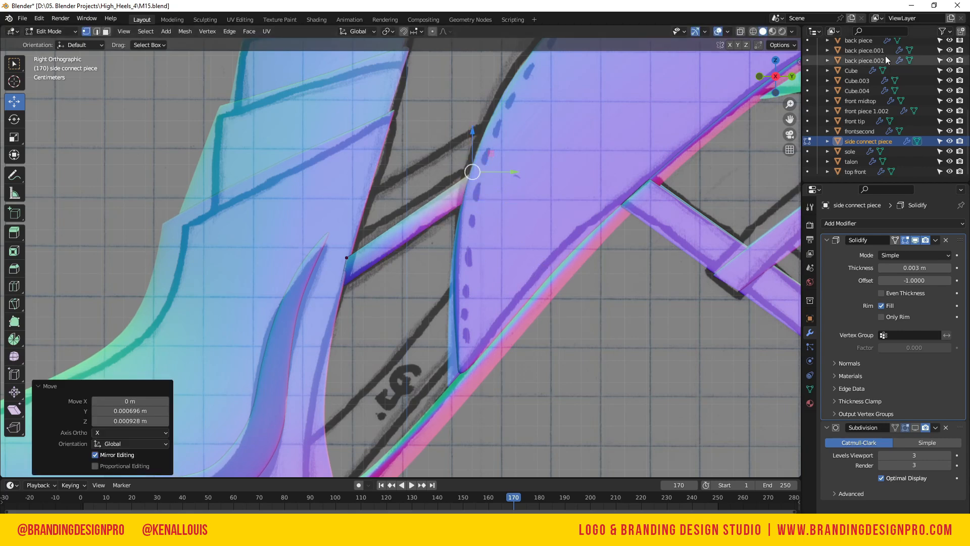
- Shift the lower rear corner vertex of the side connect piece along X toward the back piece's surface
{"action": "left_click_drag", "start_coordinate": [776, 81], "coordinate": [850, 106]}
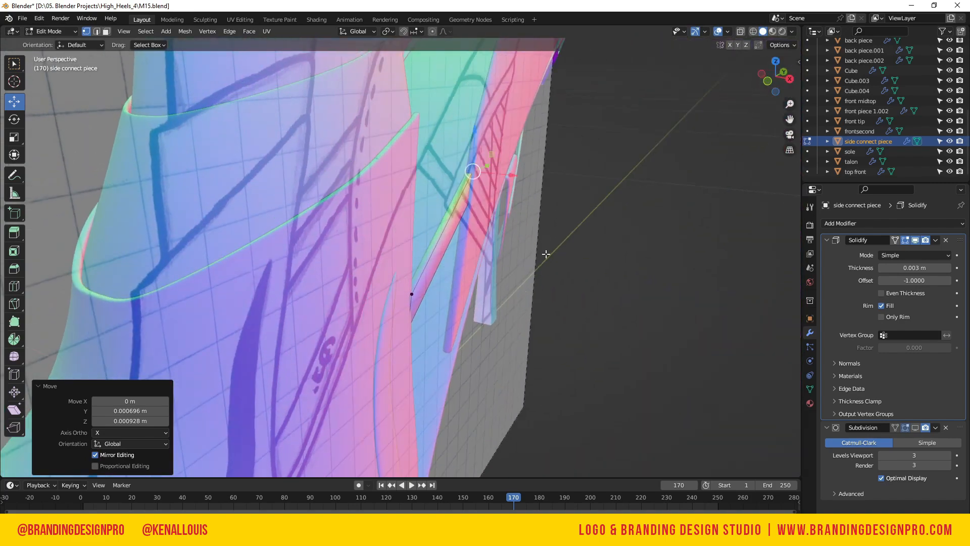
{"action": "left_click", "coordinate": [468, 162]}
{"action": "key", "text": "alt+z"}
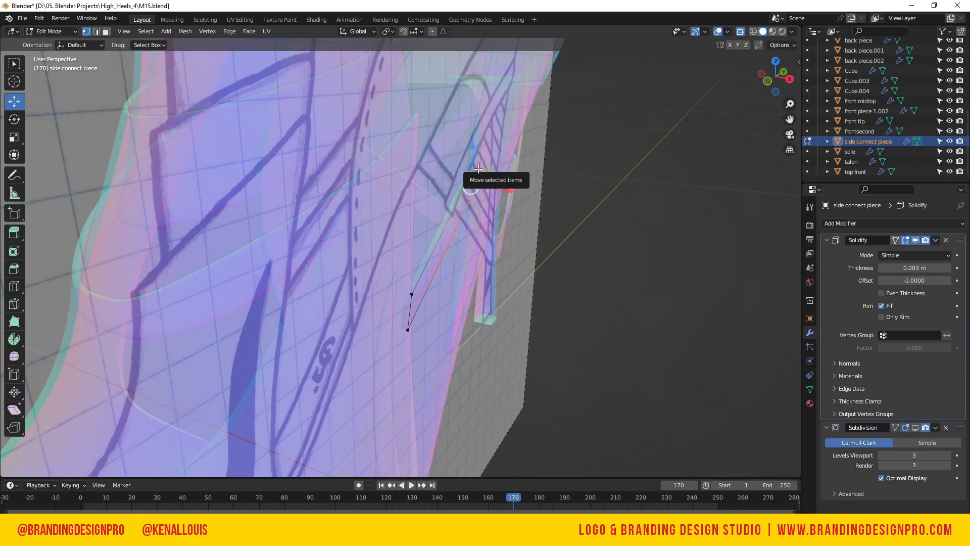
{"action": "key", "text": "alt+z"}
{"action": "left_click_drag", "start_coordinate": [511, 189], "coordinate": [506, 190]}
- Move another corner vertex of the side connect piece by -0.003494 m along X
{"action": "left_click_drag", "start_coordinate": [776, 76], "coordinate": [621, 91]}
{"action": "left_click", "coordinate": [362, 281]}
{"action": "mouse_move", "coordinate": [381, 298]}
{"action": "left_mouse_down"}
{"action": "mouse_move", "coordinate": [365, 284]}
{"action": "mouse_move", "coordinate": [375, 291]}
{"action": "left_mouse_up"}
{"action": "left_click_drag", "start_coordinate": [760, 81], "coordinate": [889, 81]}
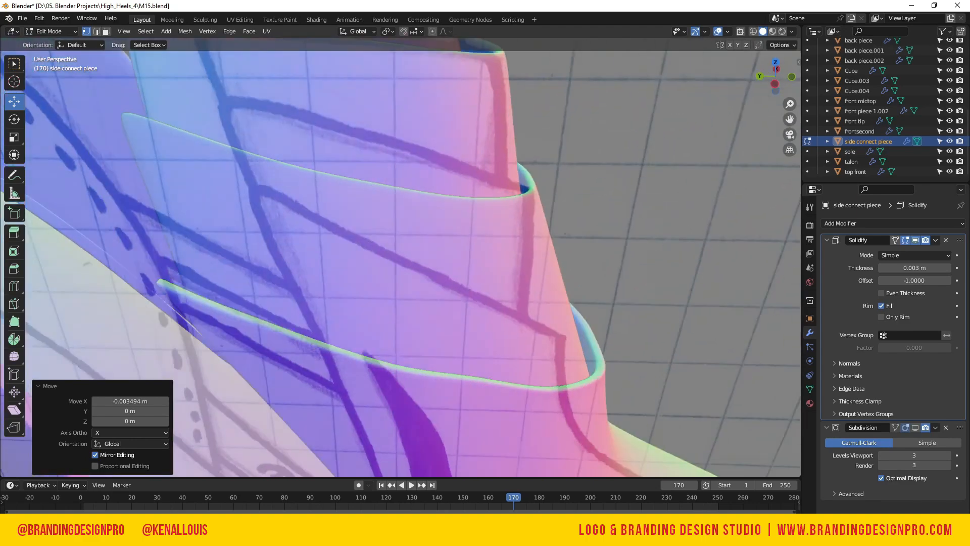
- Frame the side connect piece and move its upper front corner vertex by about -0.002 m along X
{"action": "scroll", "coordinate": [448, 203], "scroll_direction": "down", "scroll_amount": 4}
{"action": "key", "text": "a"}
{"action": "key", "text": "KP_Decimal"}
{"action": "scroll", "coordinate": [333, 309], "scroll_direction": "down", "scroll_amount": 6}
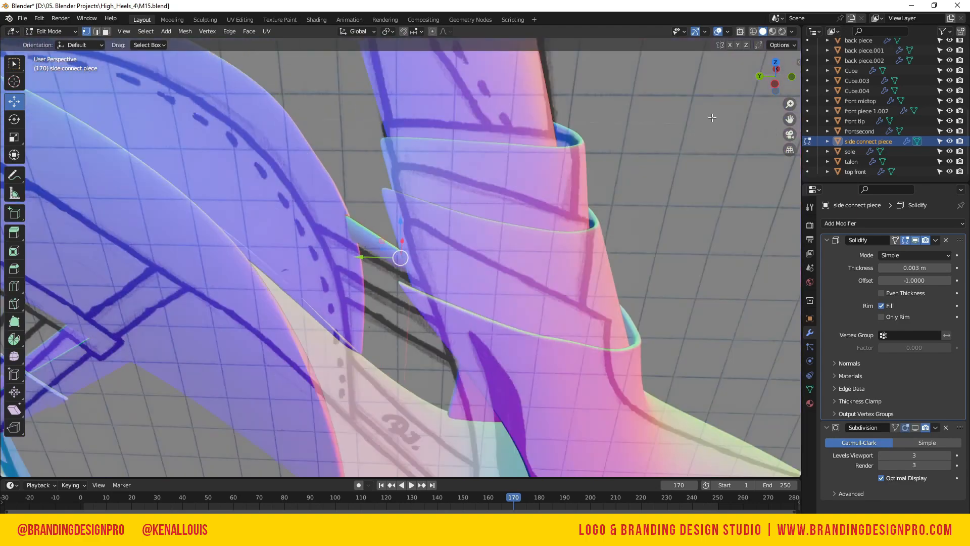
{"action": "left_click_drag", "start_coordinate": [776, 78], "coordinate": [797, 78]}
{"action": "middle_click_drag", "start_coordinate": [472, 256], "coordinate": [468, 258]}
{"action": "left_click", "coordinate": [451, 290]}
{"action": "key", "text": "g"}
{"action": "key", "text": "x"}
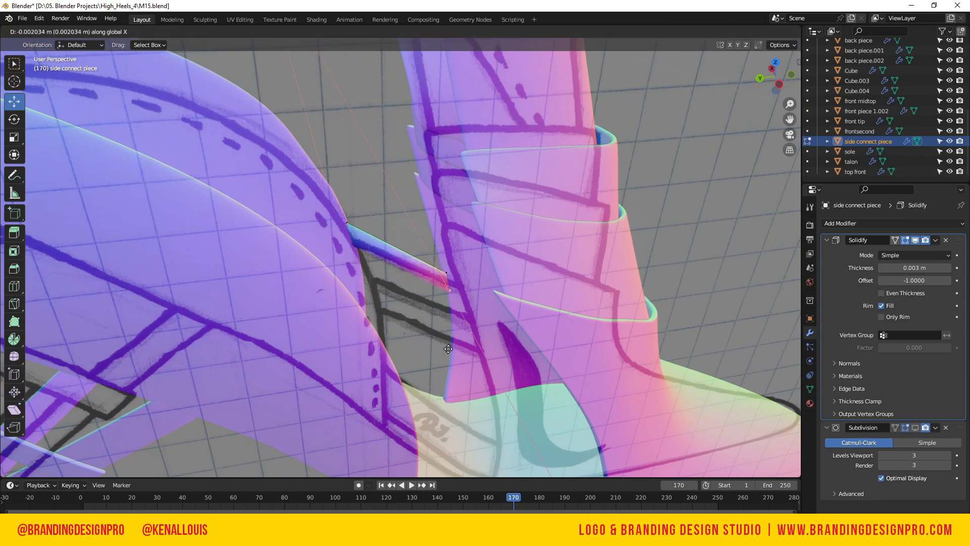
{"action": "left_click", "coordinate": [448, 349]}
- Nudge the front end of the side connect piece by -0.000615 m along X
{"action": "key", "text": "g"}
{"action": "key", "text": "x"}
{"action": "left_click", "coordinate": [473, 292]}
{"action": "left_click_drag", "start_coordinate": [771, 71], "coordinate": [551, 72]}
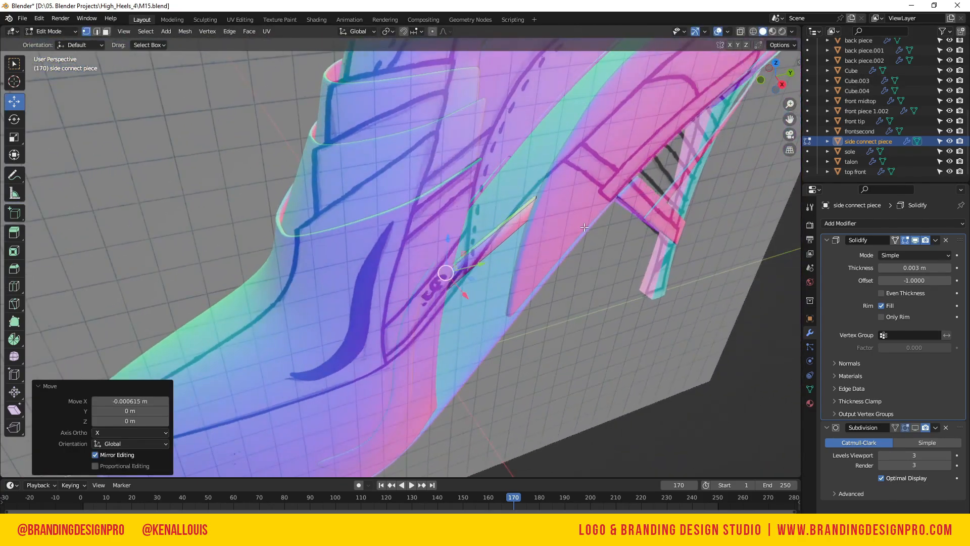
- Reduce the Solidify thickness of the side connect piece, return to object mode and select the sole
{"action": "left_click", "coordinate": [910, 268]}
{"action": "key", "text": "Return"}
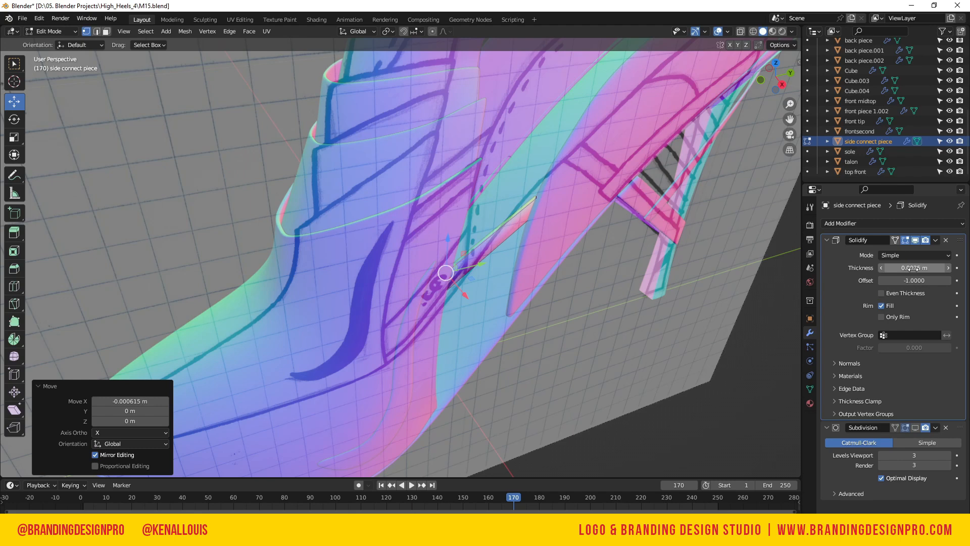
{"action": "left_click", "coordinate": [911, 268]}
{"action": "key", "text": "BackSpace"}
{"action": "key", "text": "Return"}
{"action": "key", "text": "Tab"}
{"action": "left_click", "coordinate": [578, 207]}
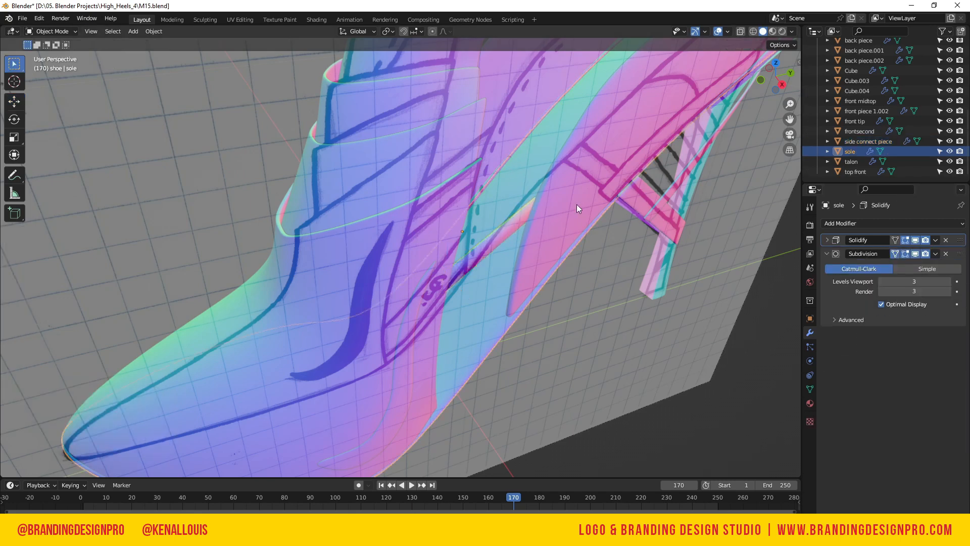
{"action": "left_click_drag", "start_coordinate": [767, 81], "coordinate": [723, 53]}
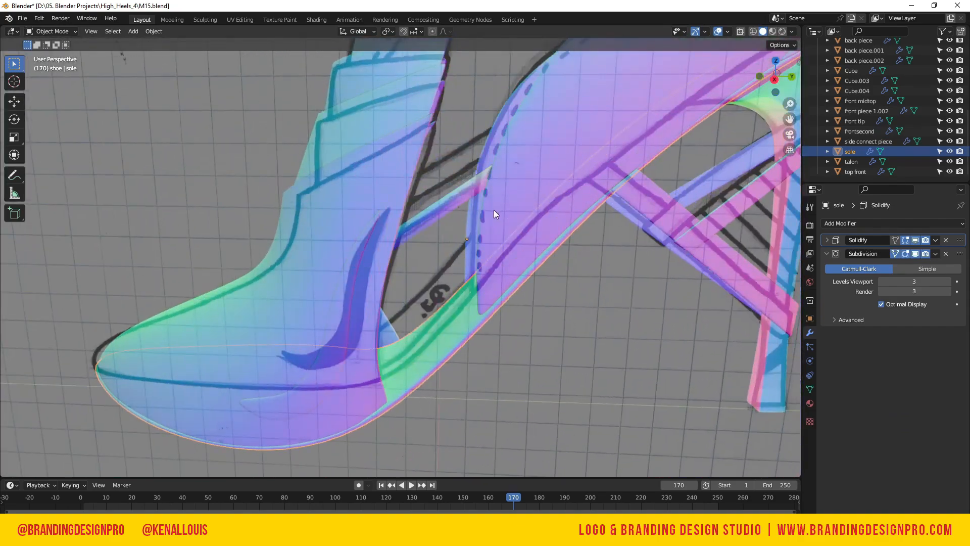
- Set the Solidify thickness of the side connect piece to 0.001 m
{"action": "left_click", "coordinate": [474, 188]}
{"action": "key", "text": "Tab"}
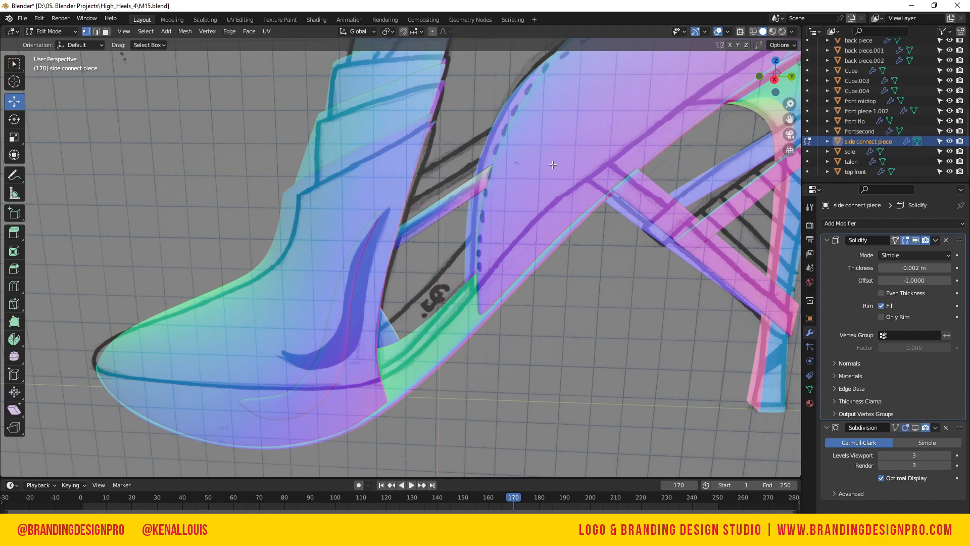
{"action": "mouse_move", "coordinate": [778, 79]}
{"action": "left_mouse_down"}
{"action": "mouse_move", "coordinate": [758, 86]}
{"action": "mouse_move", "coordinate": [790, 75]}
{"action": "left_mouse_up"}
{"action": "left_click", "coordinate": [917, 267]}
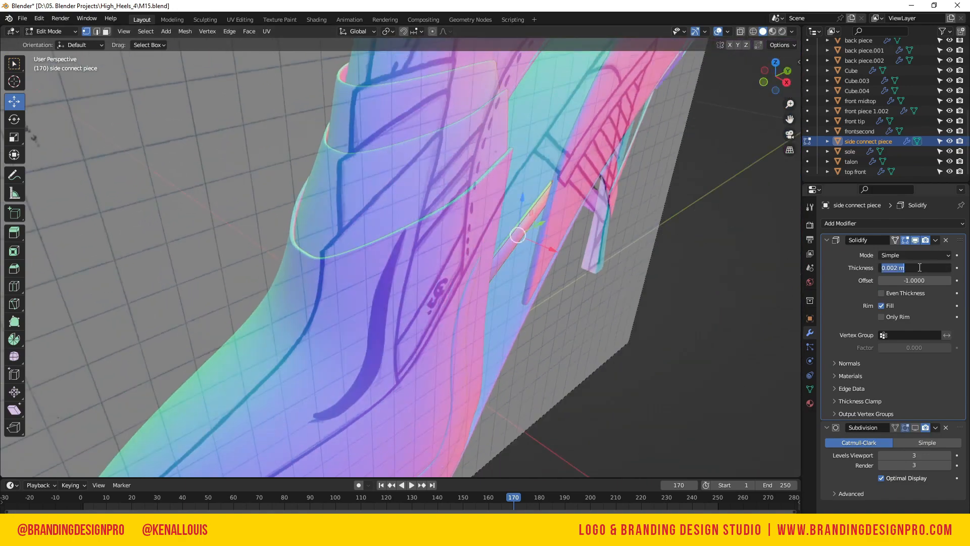
{"action": "type", "text": "1"}
{"action": "key", "text": "Return"}
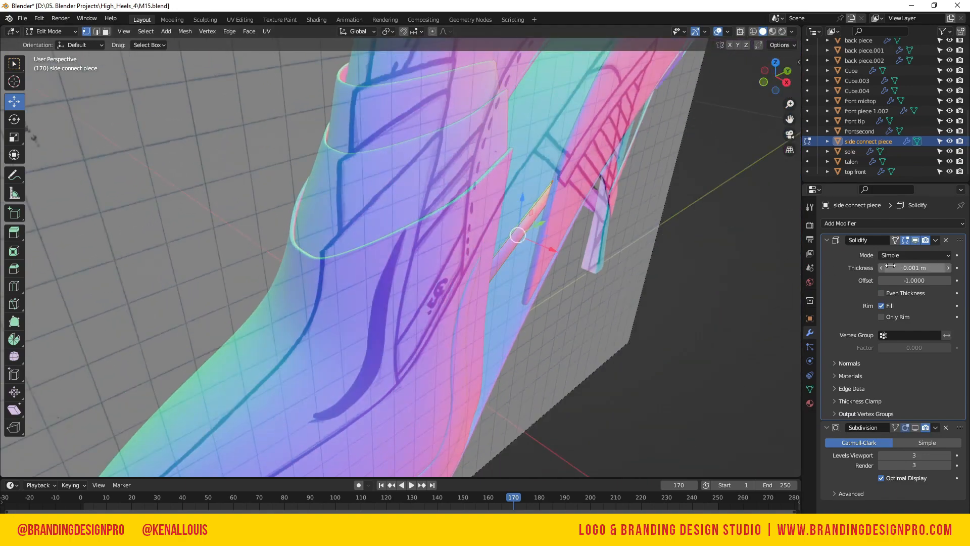
- In object mode, duplicate the side connect piece and place the copy -0.059287 m along X
{"action": "key", "text": "alt+q"}
{"action": "key", "text": "Tab"}
{"action": "left_click", "coordinate": [521, 230]}
{"action": "left_click_drag", "start_coordinate": [778, 66], "coordinate": [869, 70]}
{"action": "middle_click_drag", "start_coordinate": [332, 308], "coordinate": [433, 298]}
{"action": "left_click_drag", "start_coordinate": [783, 78], "coordinate": [601, 74]}
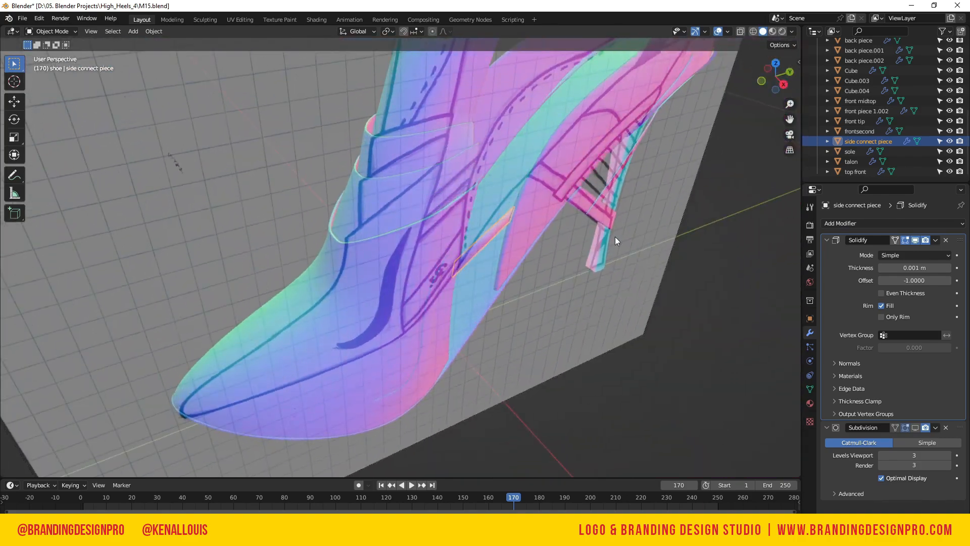
{"action": "key", "text": "shift+d"}
{"action": "key", "text": "x"}
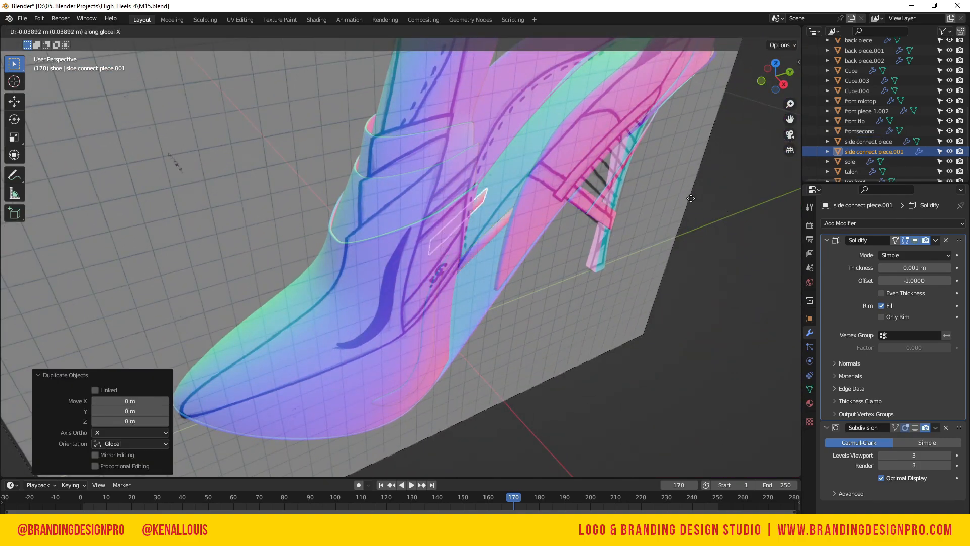
{"action": "left_click", "coordinate": [675, 197]}
- Hide the side blueprint reference image
{"action": "key", "text": "ctrl+KP_3"}
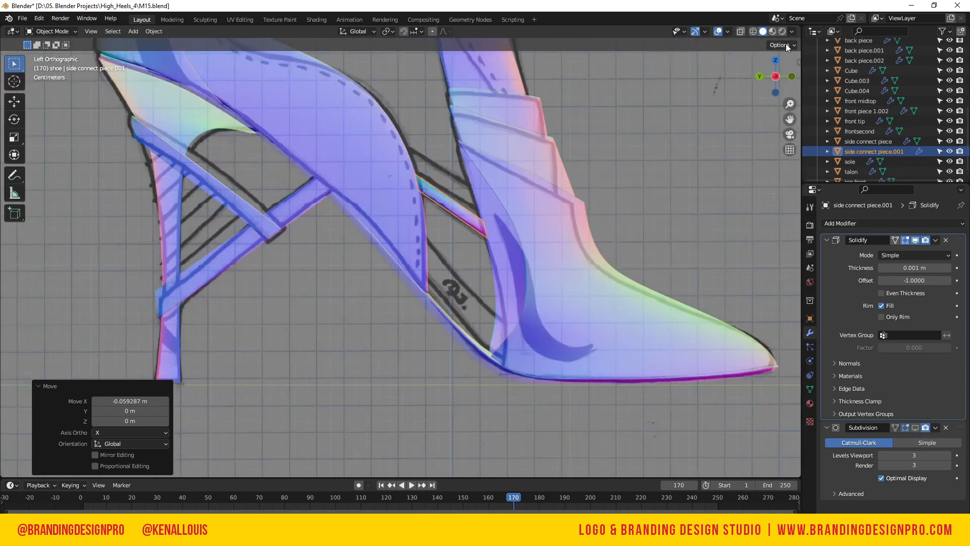
{"action": "left_click_drag", "start_coordinate": [758, 70], "coordinate": [400, 183]}
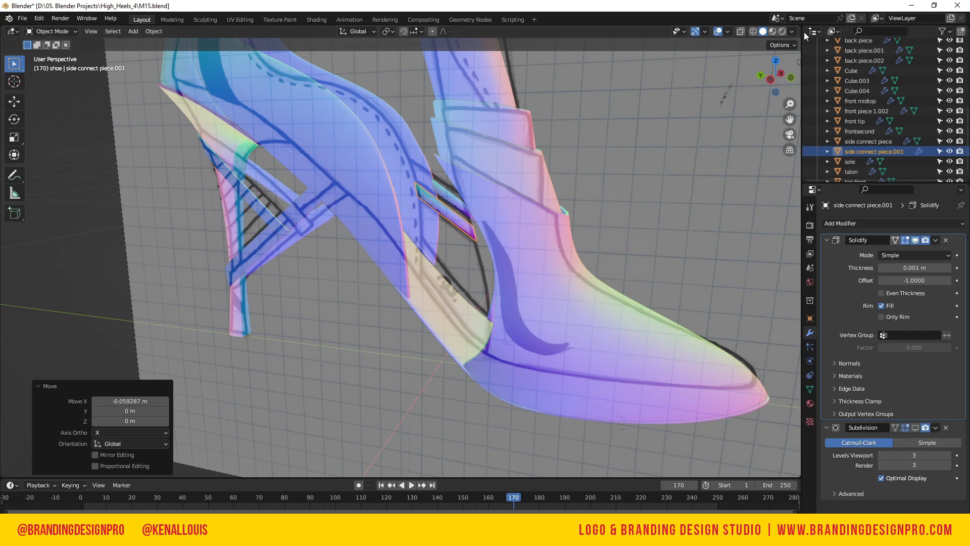
{"action": "scroll", "coordinate": [926, 135], "scroll_direction": "up", "scroll_amount": 10}
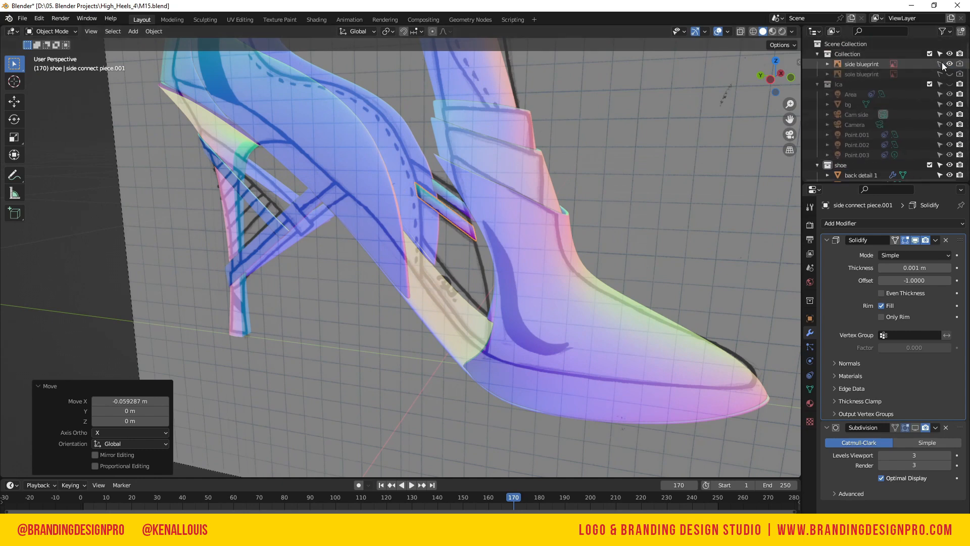
{"action": "left_click", "coordinate": [941, 63]}
- Move the copied strap about -0.061 m further along X to the shoe's opposite side
{"action": "mouse_move", "coordinate": [778, 76]}
{"action": "left_mouse_down"}
{"action": "mouse_move", "coordinate": [765, 76]}
{"action": "mouse_move", "coordinate": [786, 79]}
{"action": "mouse_move", "coordinate": [765, 81]}
{"action": "left_mouse_up"}
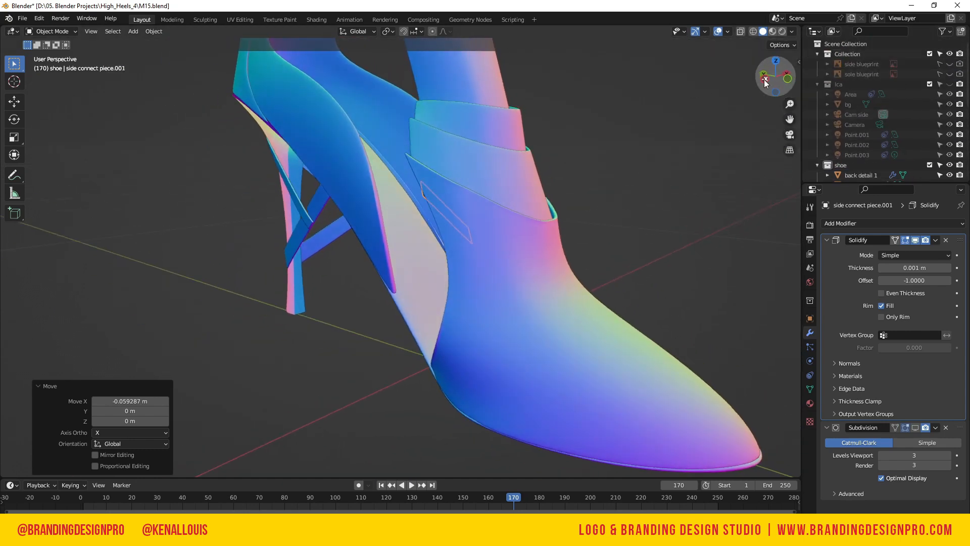
{"action": "key", "text": "g"}
{"action": "key", "text": "x"}
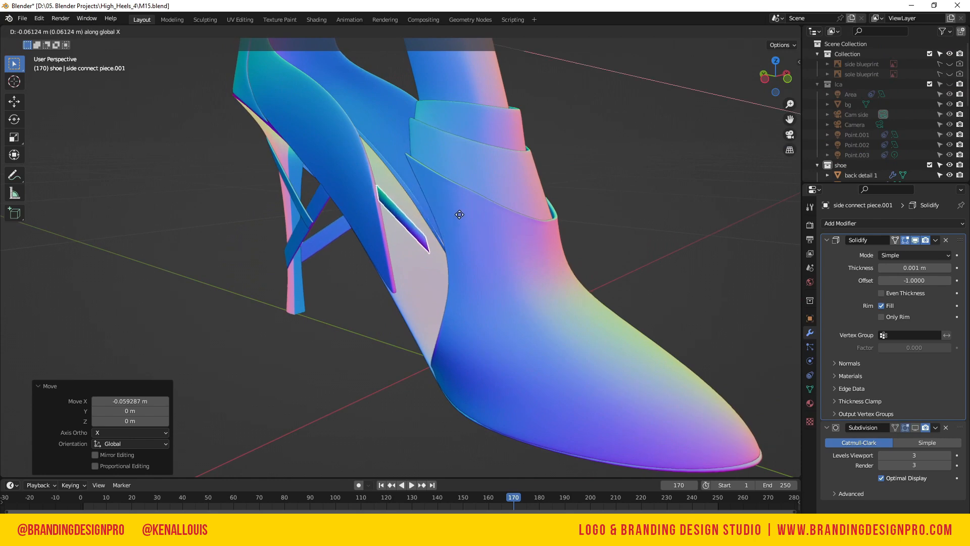
{"action": "left_click", "coordinate": [459, 214]}
- In the left view, extend the copied strap's front end into the front tip by about -0.032 m in Y and -0.022 m in Z
{"action": "key", "text": "ctrl+KP_3"}
{"action": "left_click", "coordinate": [375, 201]}
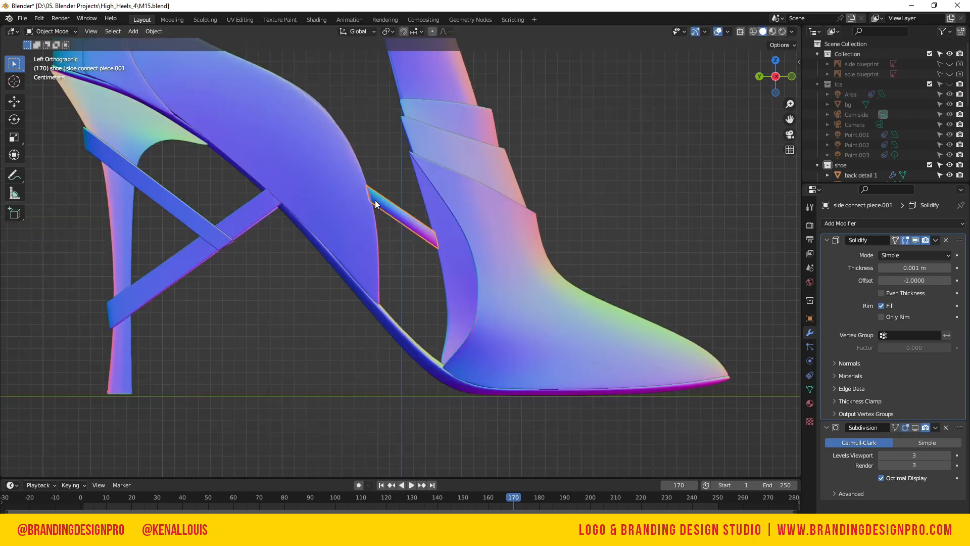
{"action": "key", "text": "alt+z"}
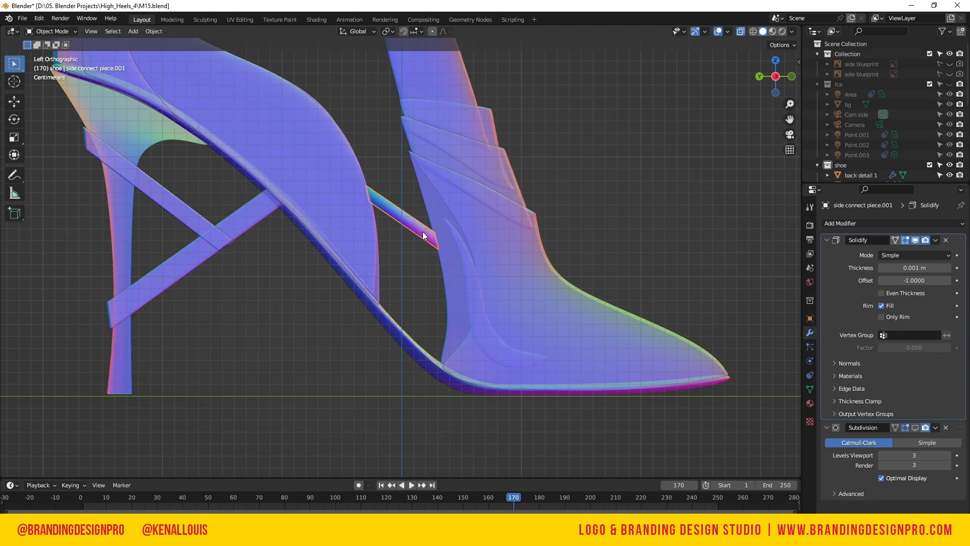
{"action": "key", "text": "Tab"}
{"action": "left_click", "coordinate": [439, 252]}
{"action": "left_click", "coordinate": [467, 270]}
{"action": "left_click_drag", "start_coordinate": [493, 310], "coordinate": [424, 217]}
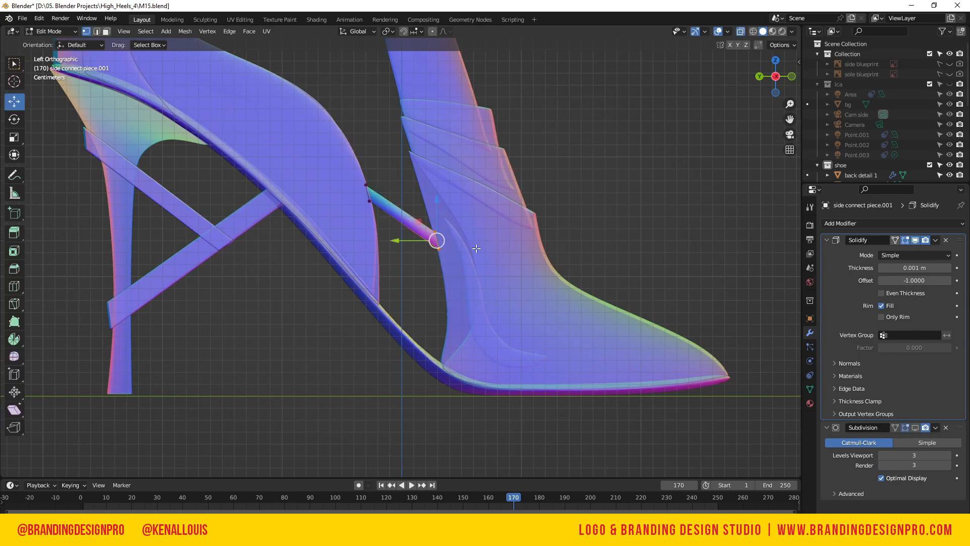
{"action": "key", "text": "g"}
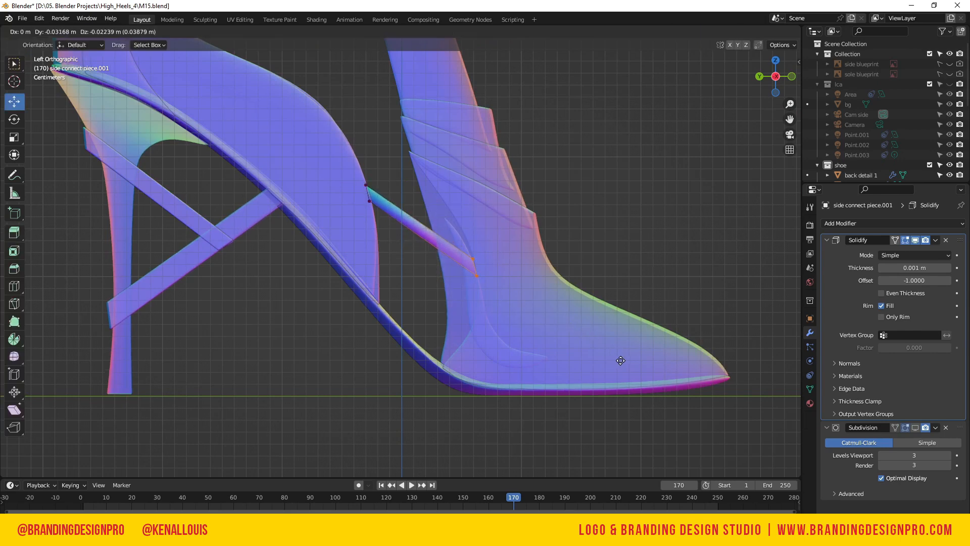
{"action": "left_click", "coordinate": [622, 360]}
- Select the rear-end vertices of the copied strap and move them -0.00252 m along X
{"action": "left_click_drag", "start_coordinate": [331, 141], "coordinate": [375, 216]}
{"action": "key", "text": "g"}
{"action": "left_click", "coordinate": [376, 224]}
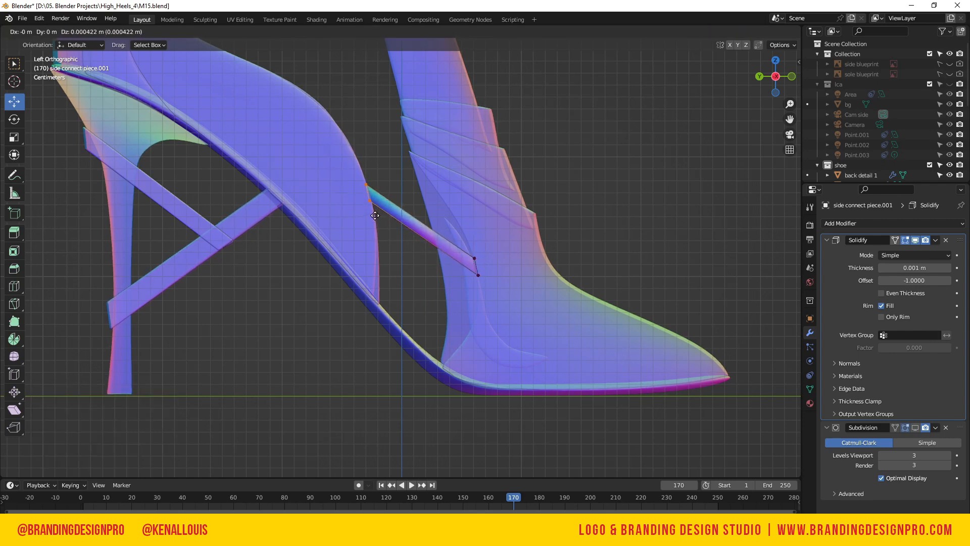
{"action": "left_click_drag", "start_coordinate": [775, 76], "coordinate": [777, 75]}
{"action": "left_click_drag", "start_coordinate": [398, 187], "coordinate": [400, 192]}
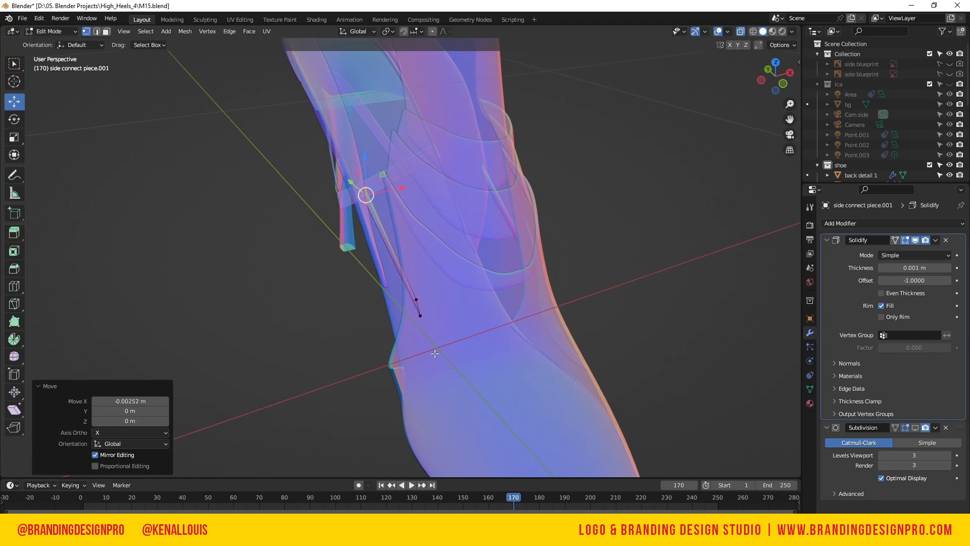
- Move the copied strap's front-end vertices -0.008678 m along X, plus a fine adjustment of -0.000422 m from the back view
{"action": "left_click_drag", "start_coordinate": [410, 373], "coordinate": [411, 372]}
{"action": "left_click_drag", "start_coordinate": [446, 300], "coordinate": [437, 306]}
{"action": "left_click_drag", "start_coordinate": [776, 87], "coordinate": [535, 50]}
{"action": "left_click", "coordinate": [776, 76]}
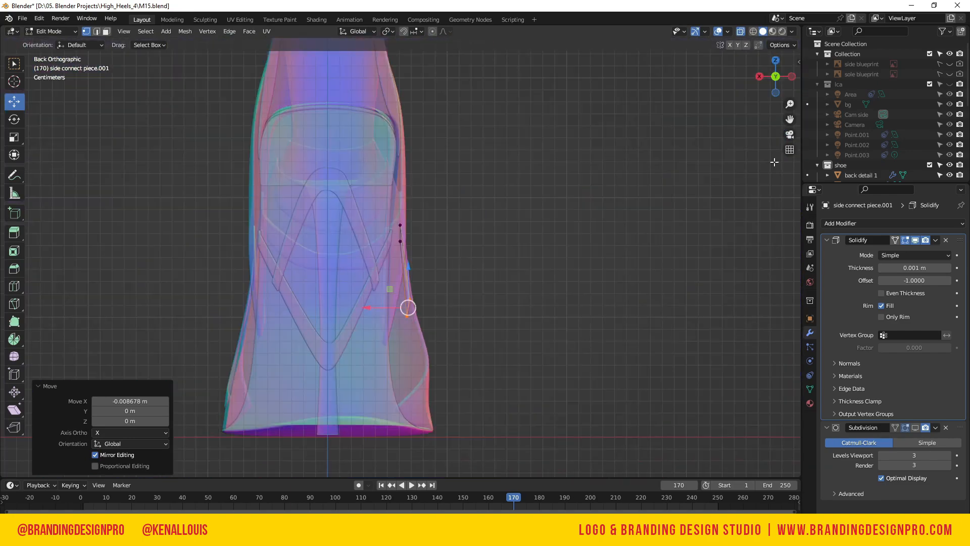
{"action": "left_click_drag", "start_coordinate": [369, 307], "coordinate": [372, 308]}
- Rotate the copied strap's front end 18.5° about Y and nudge it along X
{"action": "key", "text": "r"}
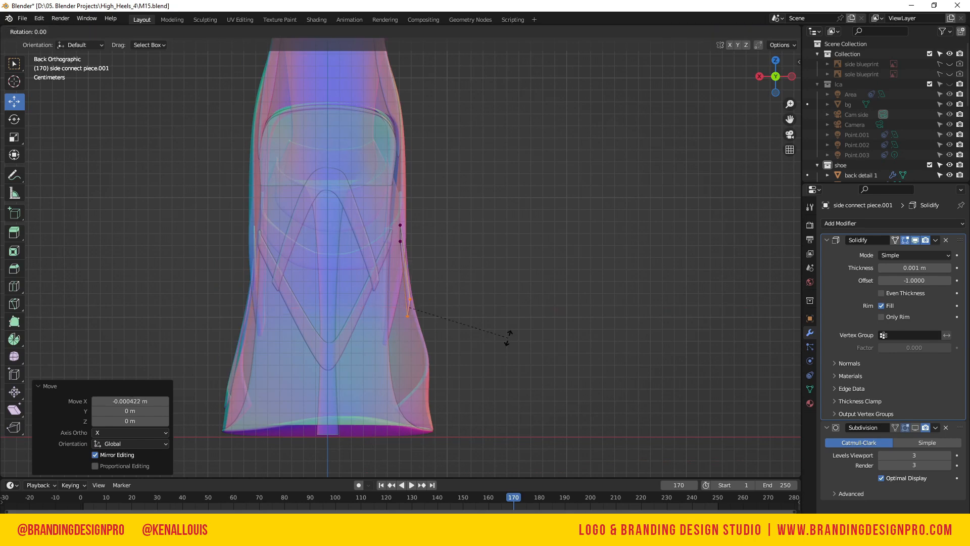
{"action": "left_click", "coordinate": [543, 305]}
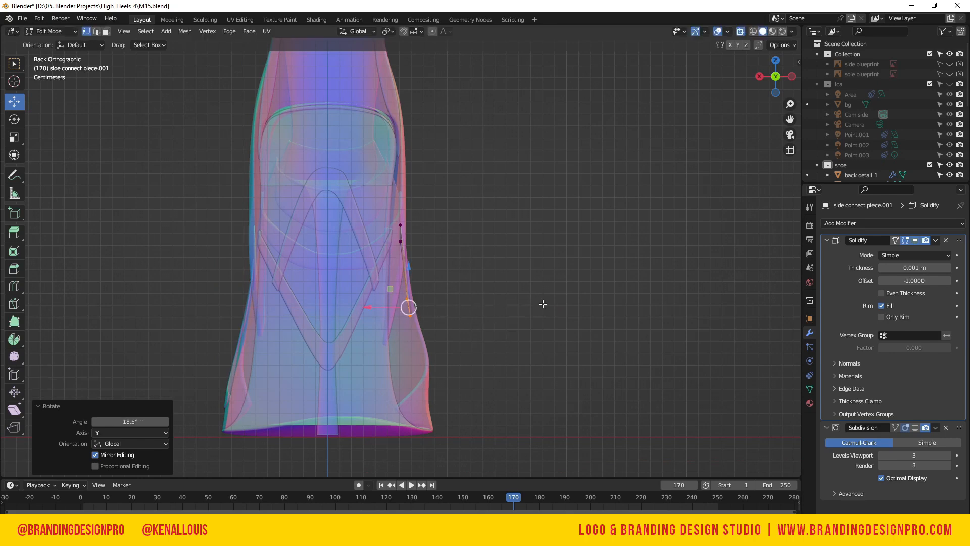
{"action": "key", "text": "g"}
{"action": "key", "text": "x"}
{"action": "left_click", "coordinate": [545, 304]}
- Turn off X-ray and move a front corner vertex of the copied strap 0.001515 m along X
{"action": "mouse_move", "coordinate": [775, 77]}
{"action": "left_mouse_down"}
{"action": "mouse_move", "coordinate": [710, 80]}
{"action": "mouse_move", "coordinate": [654, 101]}
{"action": "mouse_move", "coordinate": [604, 84]}
{"action": "mouse_move", "coordinate": [662, 83]}
{"action": "left_mouse_up"}
{"action": "key", "text": "alt+z"}
{"action": "mouse_move", "coordinate": [764, 87]}
{"action": "left_mouse_down"}
{"action": "mouse_move", "coordinate": [728, 78]}
{"action": "mouse_move", "coordinate": [637, 116]}
{"action": "mouse_move", "coordinate": [574, 199]}
{"action": "left_mouse_up"}
{"action": "left_click", "coordinate": [413, 316]}
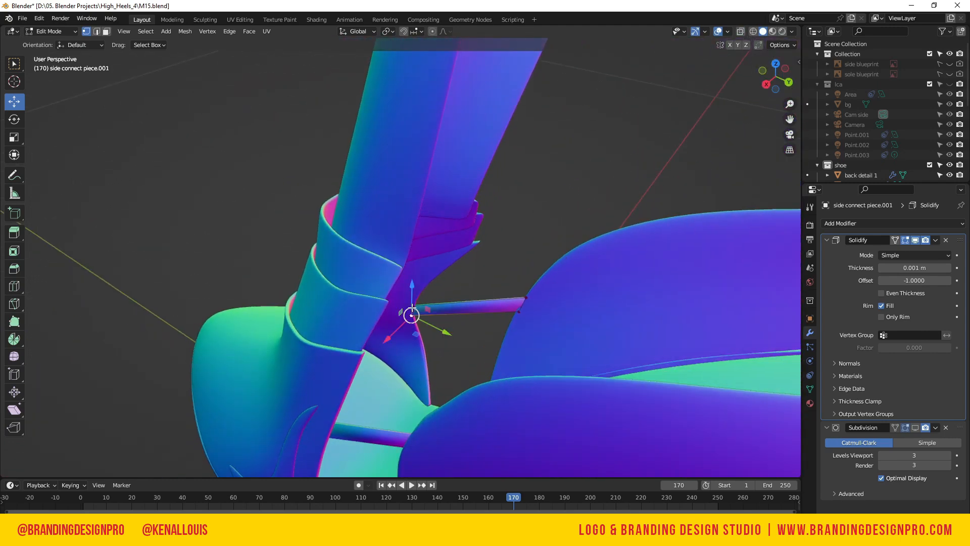
{"action": "key", "text": "g"}
{"action": "key", "text": "x"}
{"action": "left_click", "coordinate": [445, 343]}
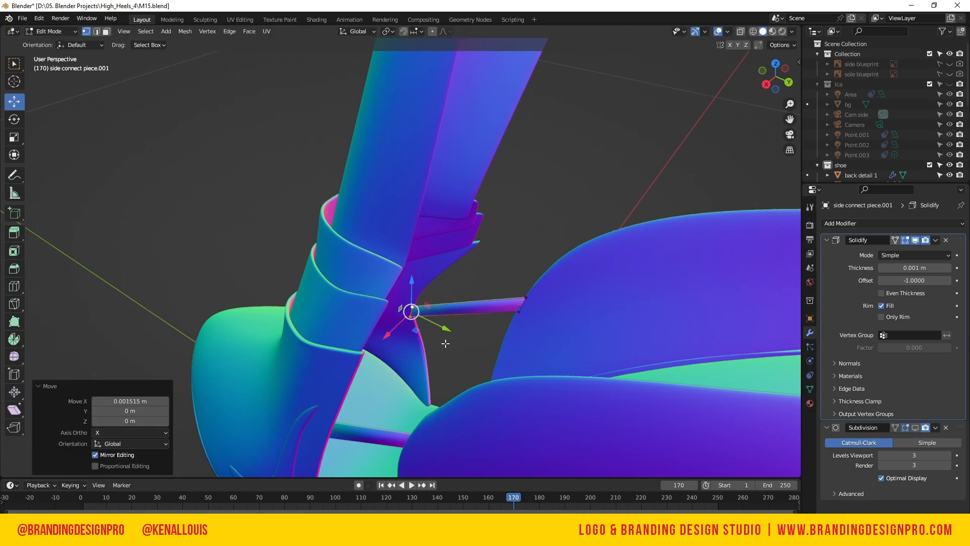
- Adjust the upper rear corner vertex of the copied strap along X, and shift it 0.002034 m along Y
{"action": "left_click", "coordinate": [524, 303]}
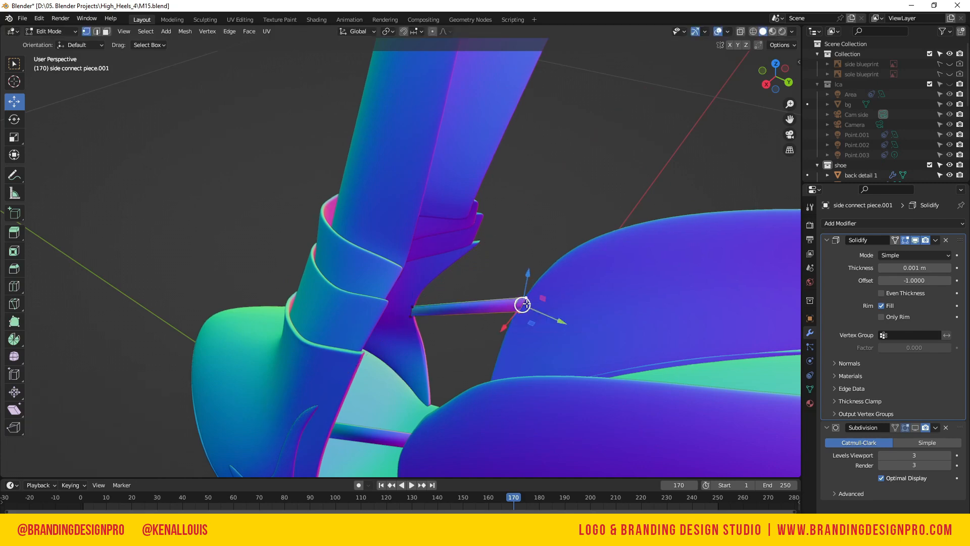
{"action": "key", "text": "g"}
{"action": "key", "text": "x"}
{"action": "left_click", "coordinate": [567, 337]}
{"action": "left_click", "coordinate": [539, 209]}
{"action": "left_click", "coordinate": [525, 301]}
{"action": "key", "text": "g"}
{"action": "key", "text": "y"}
{"action": "left_click", "coordinate": [526, 292]}
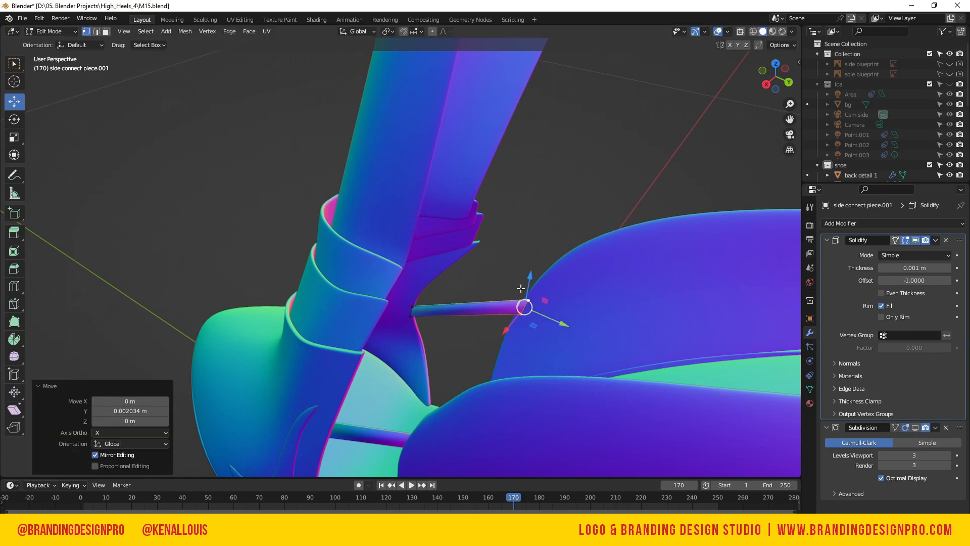
- Move a front corner vertex of the copied strap -0.003801 m along Z
{"action": "left_click", "coordinate": [412, 309]}
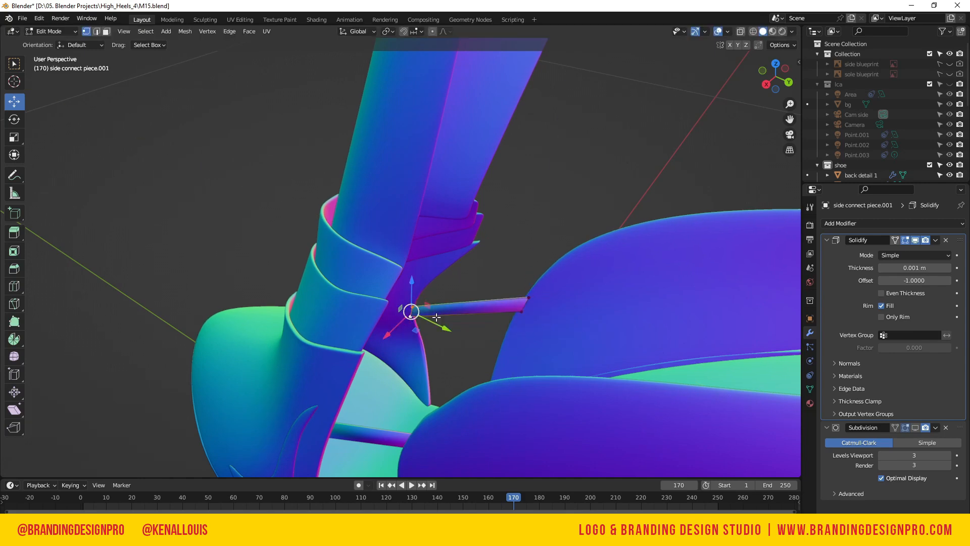
{"action": "left_click", "coordinate": [487, 273]}
{"action": "left_click_drag", "start_coordinate": [773, 81], "coordinate": [586, 34]}
{"action": "left_click", "coordinate": [769, 79]}
{"action": "left_click_drag", "start_coordinate": [578, 222], "coordinate": [486, 332]}
{"action": "left_click_drag", "start_coordinate": [406, 263], "coordinate": [411, 275]}
- Check the copied strap from the side, return to object mode and select the original side connect piece
{"action": "left_click_drag", "start_coordinate": [773, 78], "coordinate": [570, 76]}
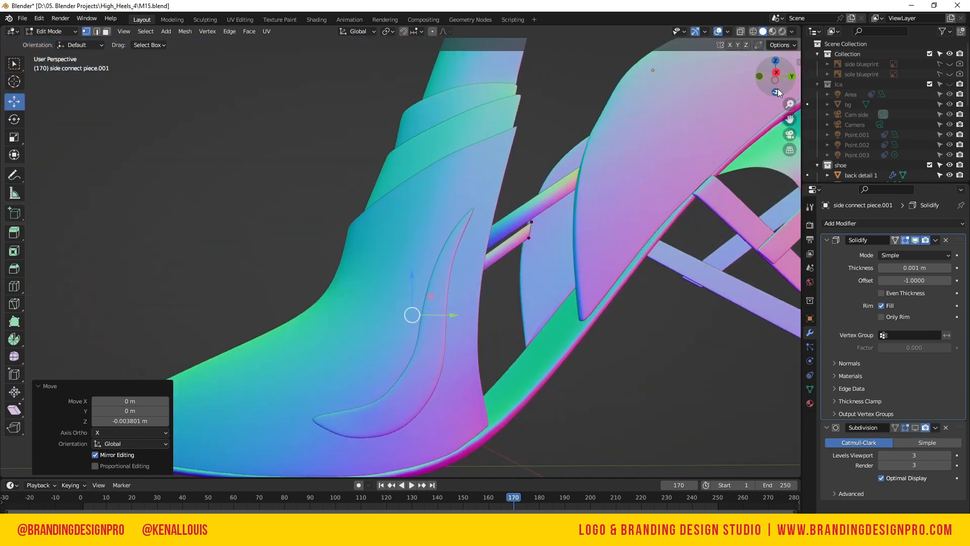
{"action": "left_click", "coordinate": [776, 77]}
{"action": "scroll", "coordinate": [585, 222], "scroll_direction": "down", "scroll_amount": 2}
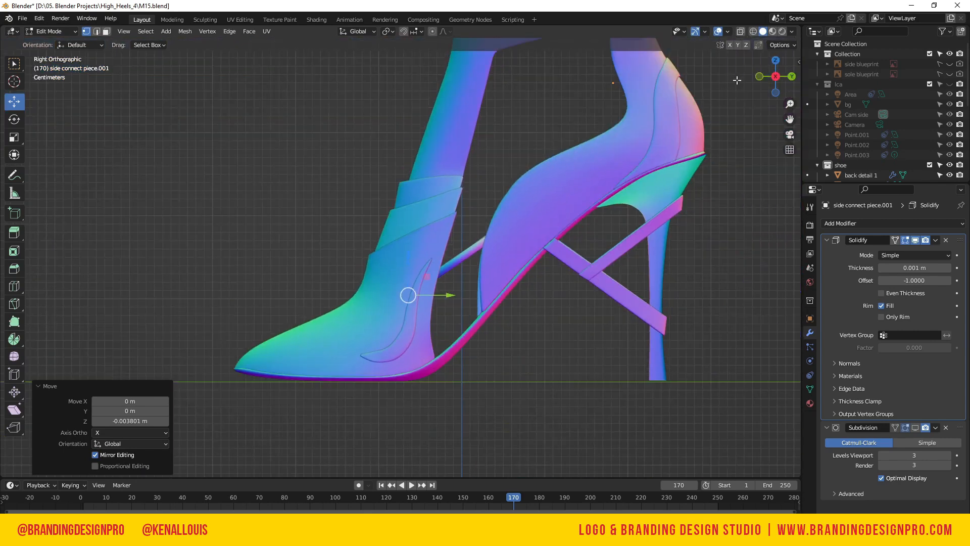
{"action": "key", "text": "Tab"}
{"action": "left_click_drag", "start_coordinate": [765, 87], "coordinate": [829, 101]}
{"action": "left_click", "coordinate": [545, 301]}
{"action": "left_click_drag", "start_coordinate": [766, 84], "coordinate": [725, 48]}
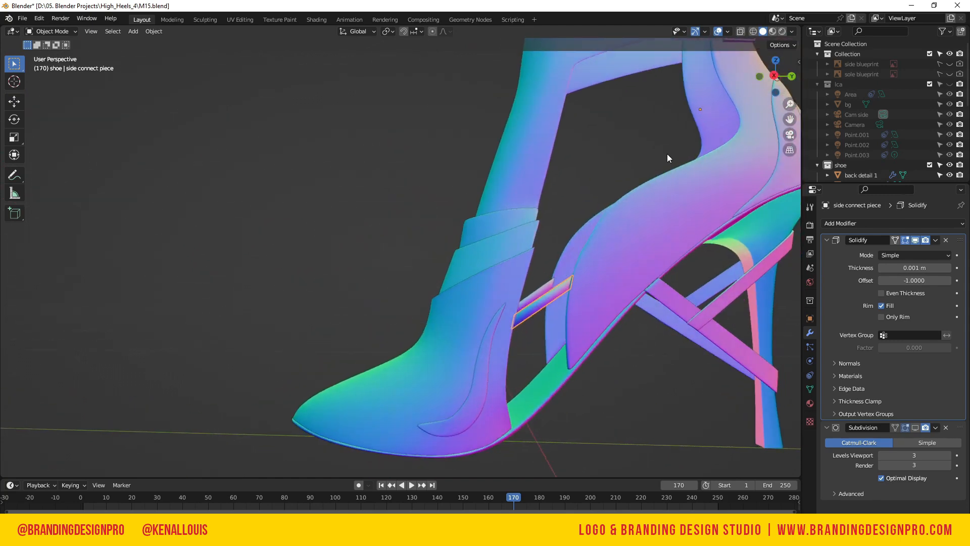
- Apply the Solidify modifier on the original side connect piece in object mode
{"action": "scroll", "coordinate": [625, 336], "scroll_direction": "up", "scroll_amount": 3}
{"action": "key", "text": "Tab"}
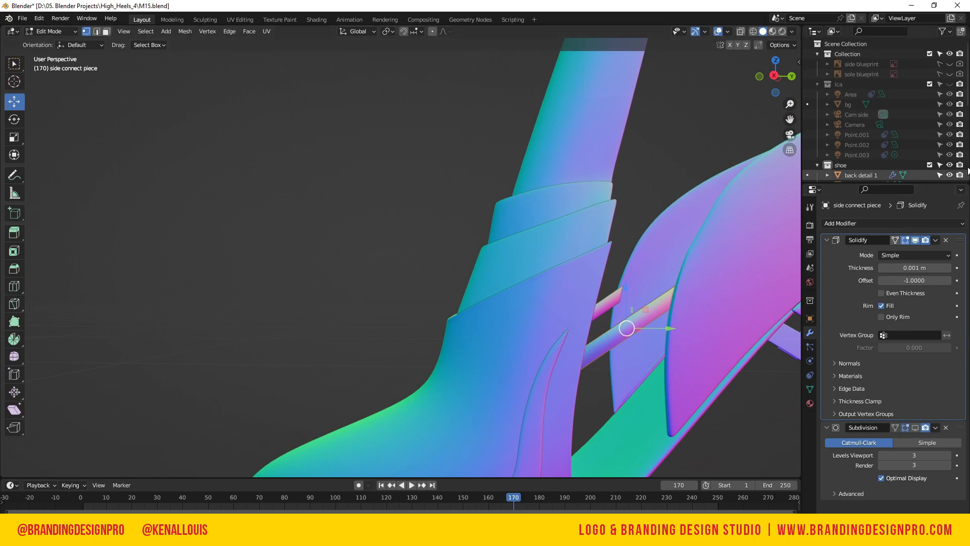
{"action": "left_click_drag", "start_coordinate": [775, 76], "coordinate": [746, 111]}
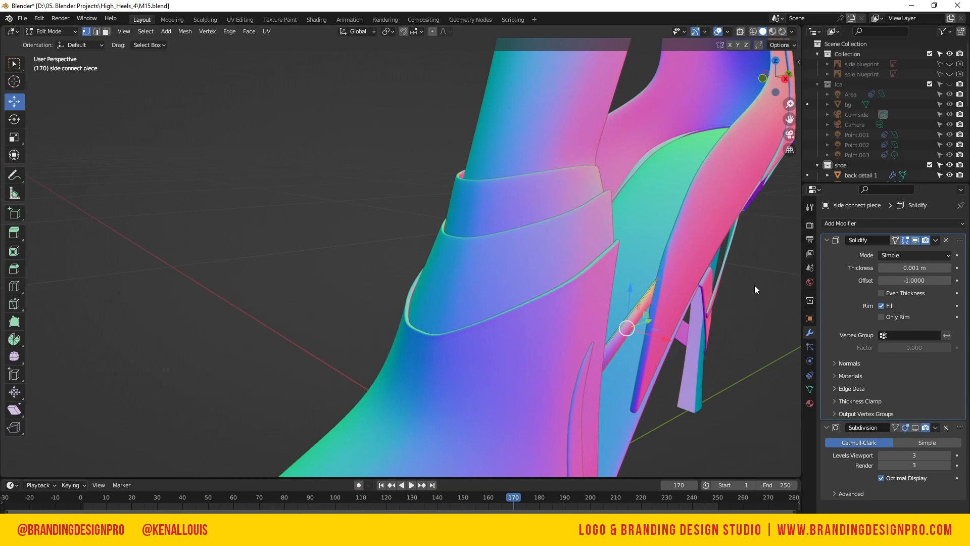
{"action": "key", "text": "Tab"}
{"action": "left_click", "coordinate": [936, 241]}
{"action": "left_click", "coordinate": [903, 254]}
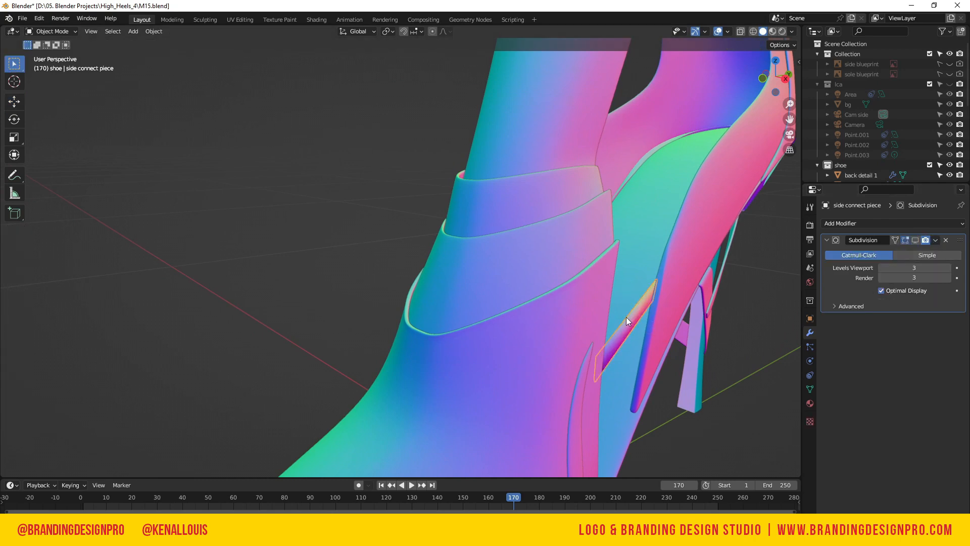
- In edge select mode, frame the original side connect piece and select its sharp edges at 30° sharpness
{"action": "key", "text": "Tab"}
{"action": "key", "text": "2"}
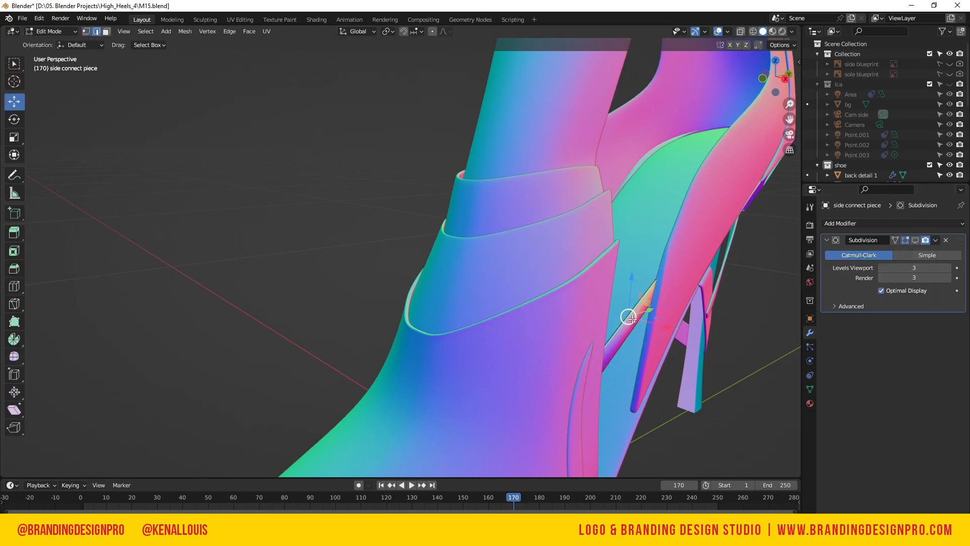
{"action": "scroll", "coordinate": [629, 316], "scroll_direction": "up", "scroll_amount": 4}
{"action": "scroll", "coordinate": [647, 320], "scroll_direction": "down", "scroll_amount": 2}
{"action": "key", "text": "KP_Decimal"}
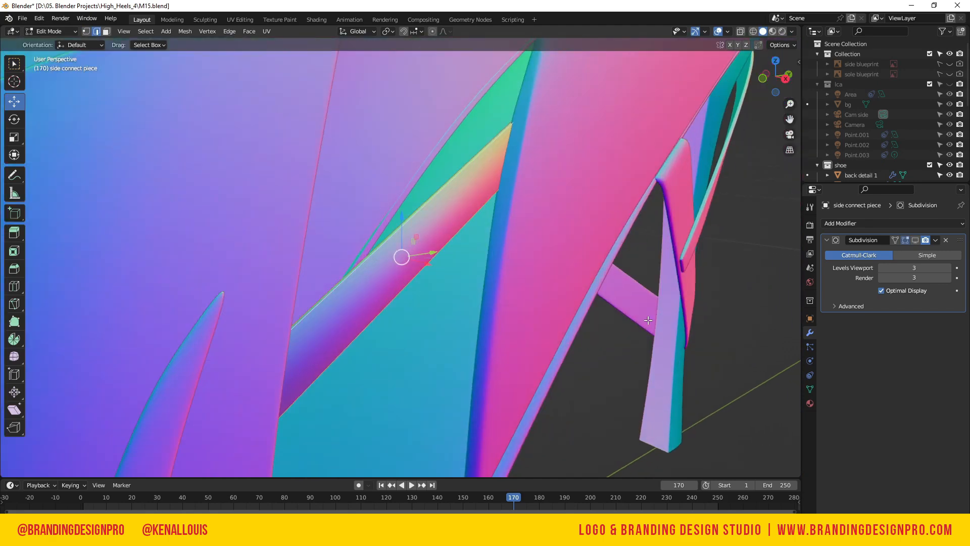
{"action": "left_click_drag", "start_coordinate": [762, 76], "coordinate": [467, 240]}
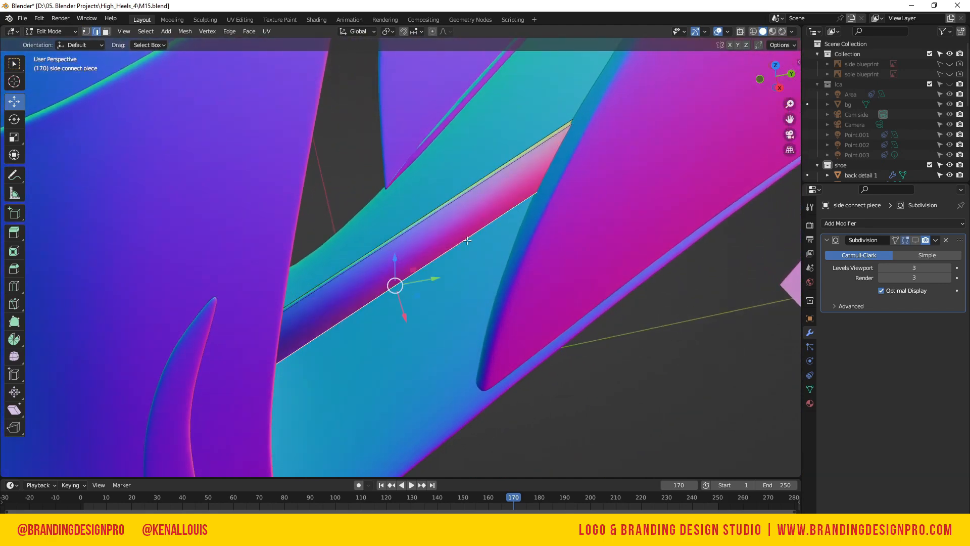
{"action": "key", "text": "a"}
{"action": "key", "text": "alt+a"}
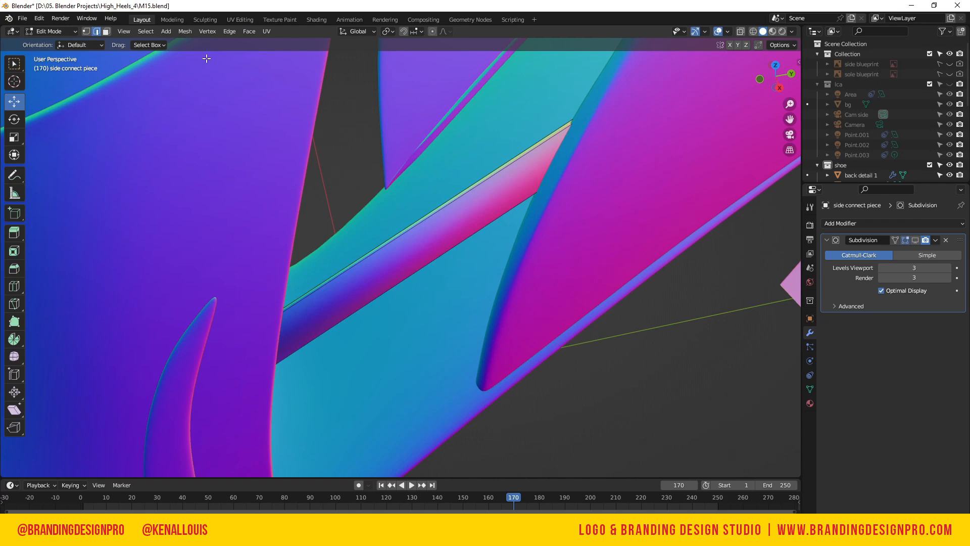
{"action": "left_click", "coordinate": [146, 31]}
{"action": "left_click", "coordinate": [185, 138]}
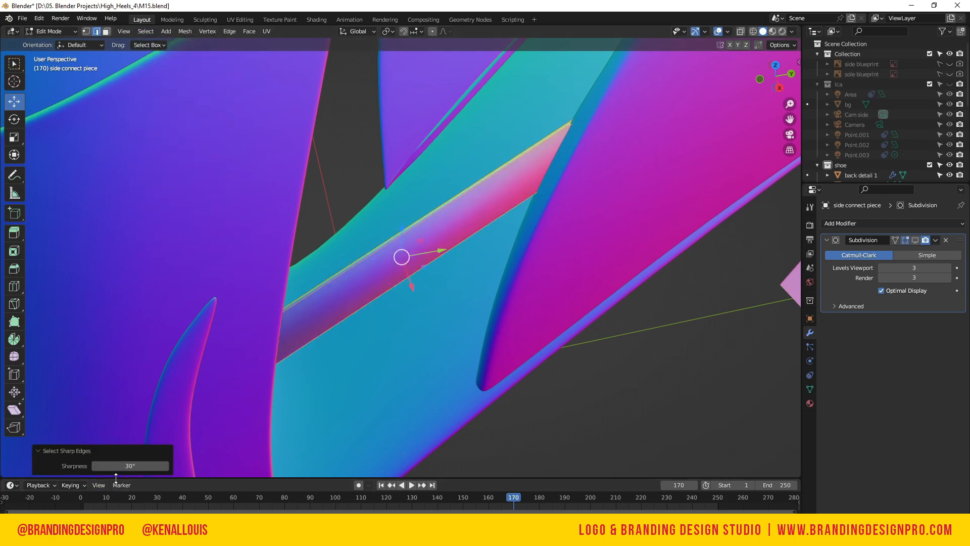
- Bevel the selected sharp edges of the side connect piece with width 0.000221 m, 2 segments, shape 0.500 and an Arc outer miter
{"action": "key", "text": "ctrl+b"}
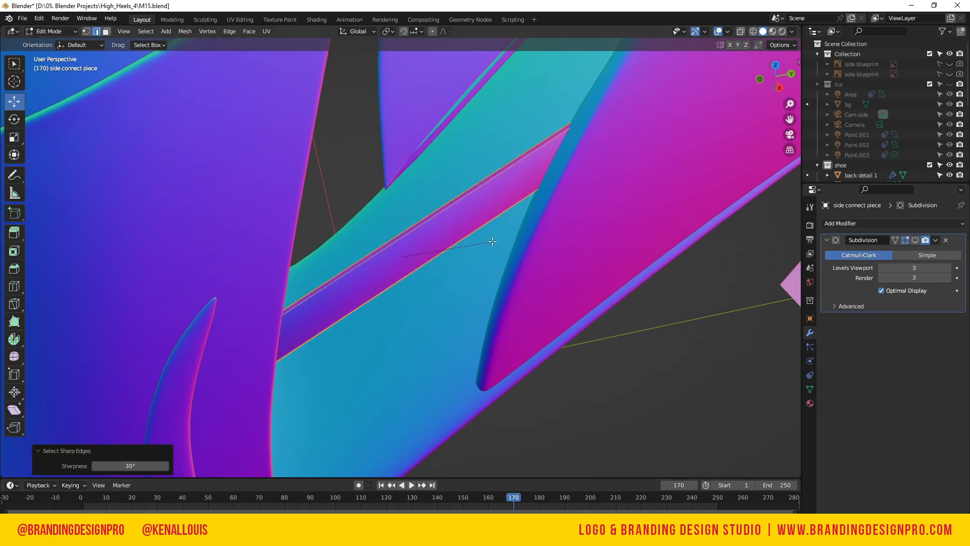
{"action": "left_click", "coordinate": [483, 241]}
{"action": "left_click", "coordinate": [165, 322]}
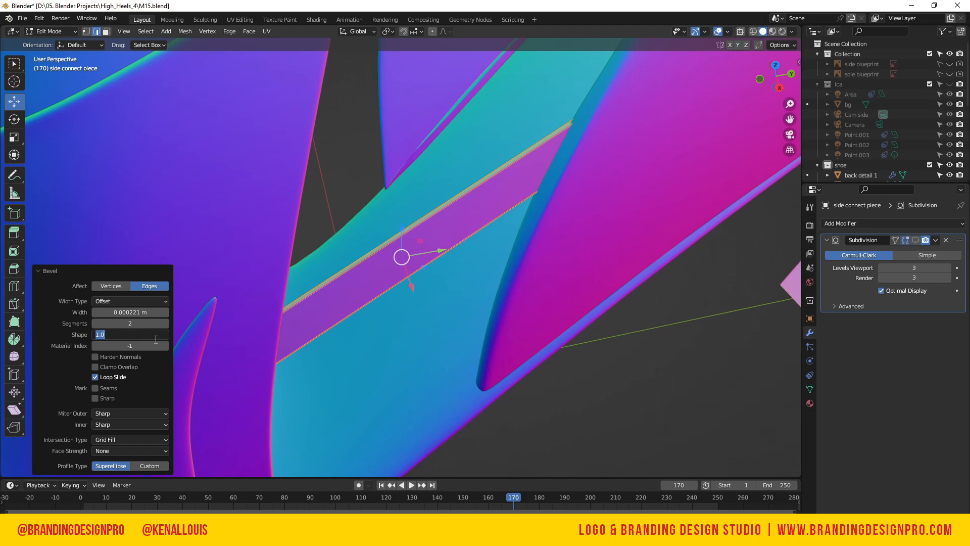
{"action": "key", "text": "Return"}
{"action": "left_click", "coordinate": [139, 415]}
{"action": "left_click", "coordinate": [120, 441]}
{"action": "scroll", "coordinate": [406, 272], "scroll_direction": "down", "scroll_amount": 2}
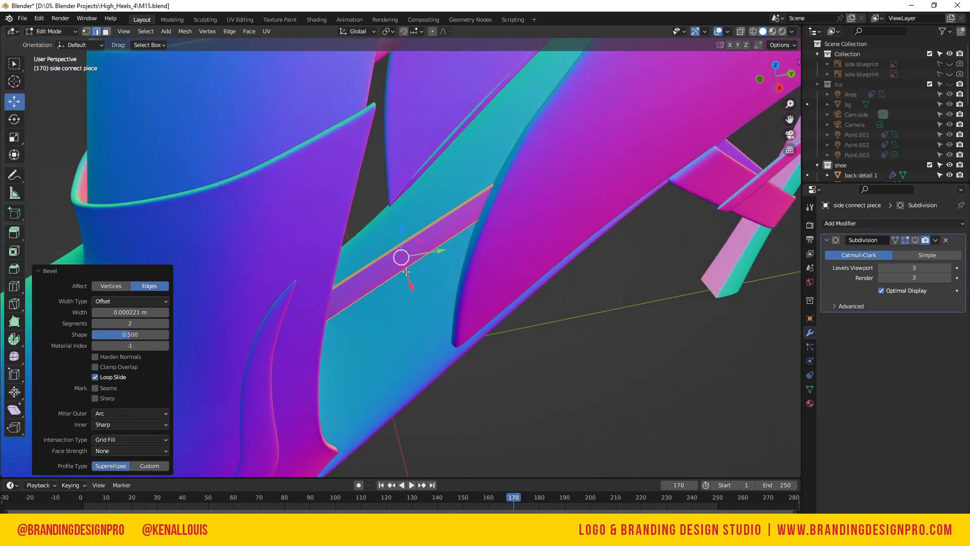
- In object mode, shade the side connect piece smooth and show its Subdivision modifier in the viewport
{"action": "key", "text": "Tab"}
{"action": "right_click", "coordinate": [414, 244]}
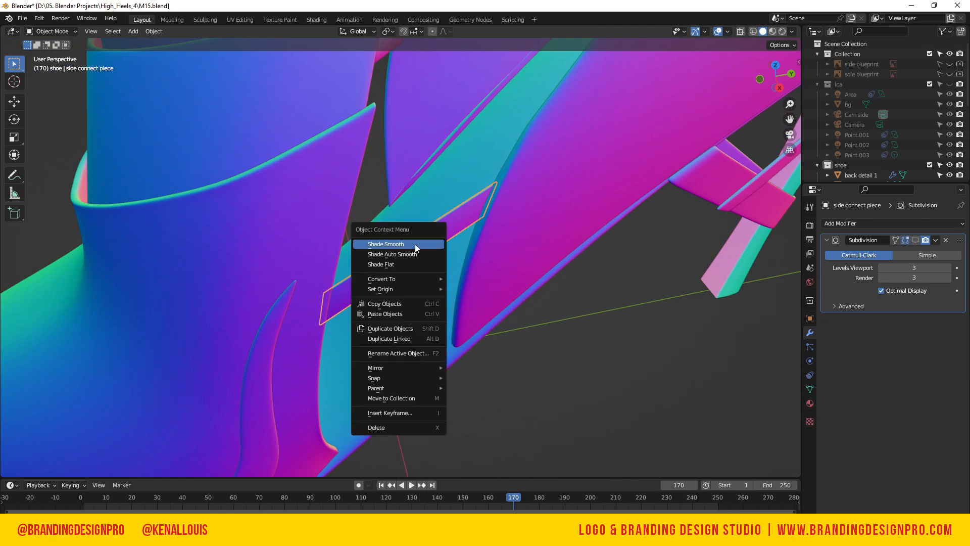
{"action": "left_click", "coordinate": [411, 245]}
{"action": "left_click", "coordinate": [915, 241]}
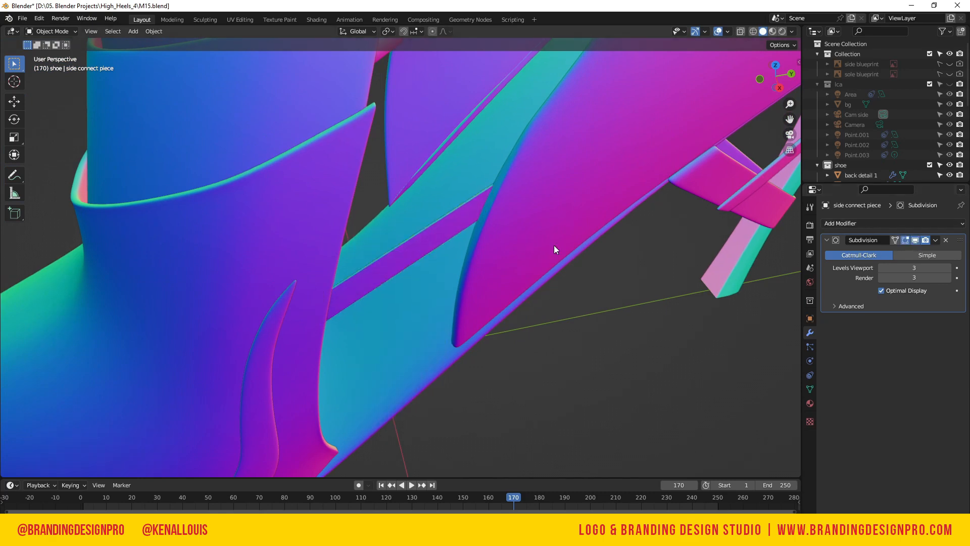
- Select the copied side connect piece on the opposite side of the shoe and apply its Solidify modifier
{"action": "left_click_drag", "start_coordinate": [760, 73], "coordinate": [771, 105]}
{"action": "left_click_drag", "start_coordinate": [776, 76], "coordinate": [765, 76]}
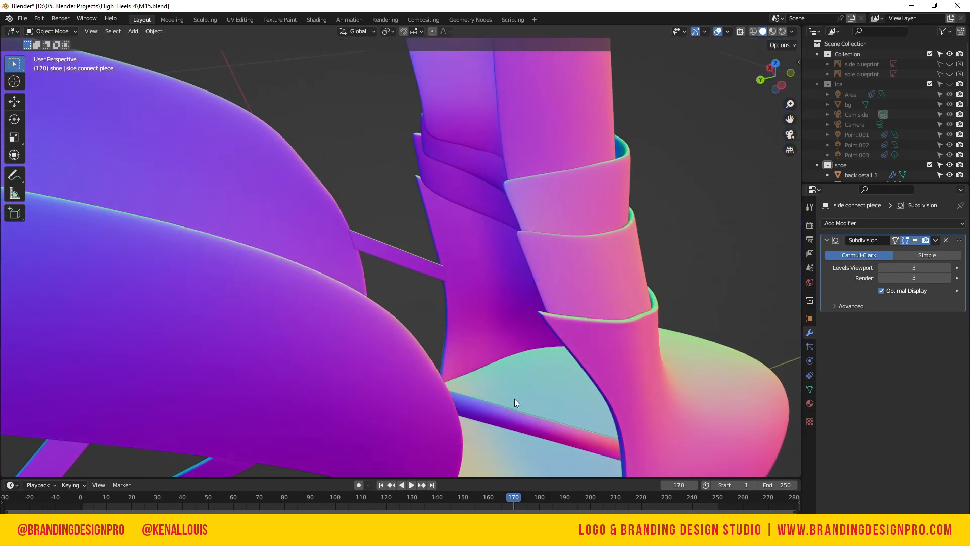
{"action": "left_click", "coordinate": [520, 415]}
{"action": "left_click", "coordinate": [927, 240]}
{"action": "left_click", "coordinate": [935, 241]}
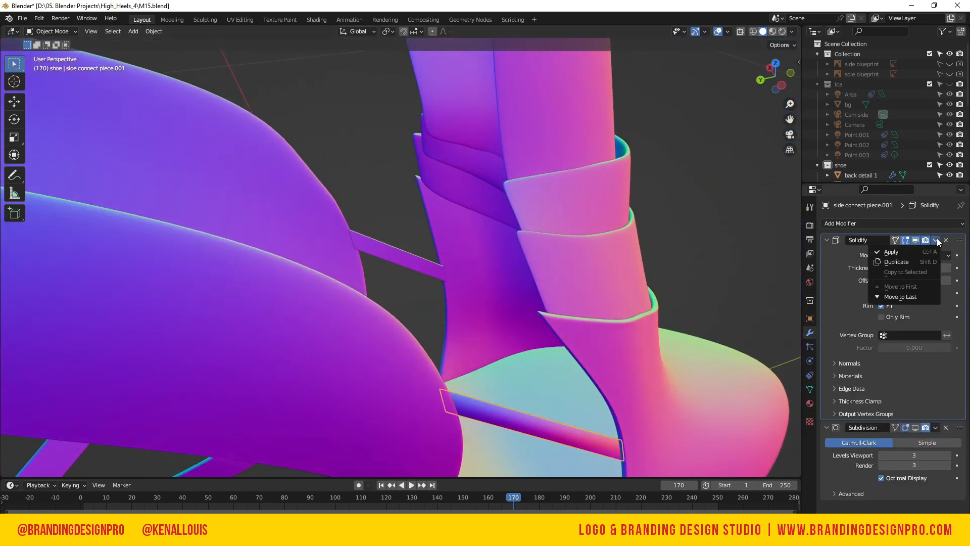
{"action": "left_click", "coordinate": [913, 256]}
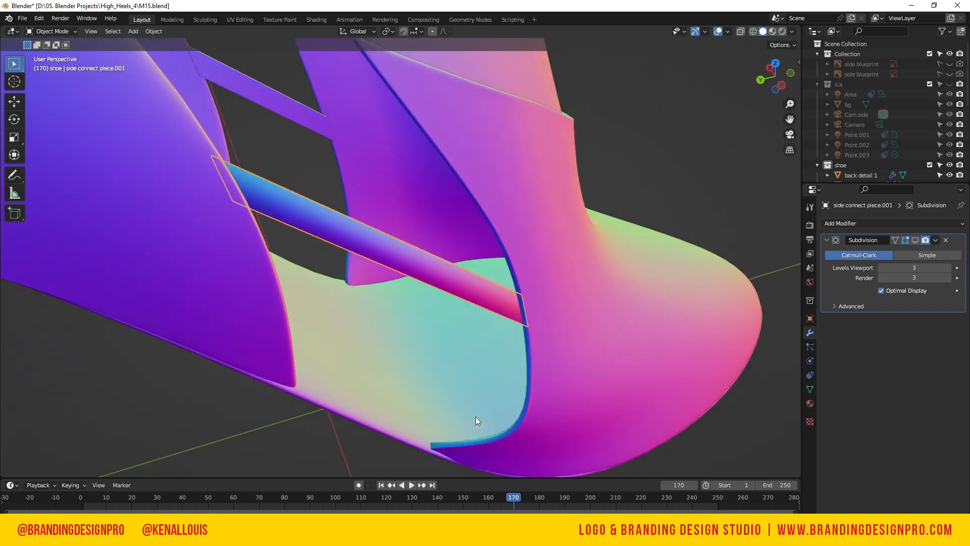
- Isolate the copied side connect piece in edit mode and select its sharp edges at 30° sharpness
{"action": "key", "text": "Tab"}
{"action": "key", "text": "a"}
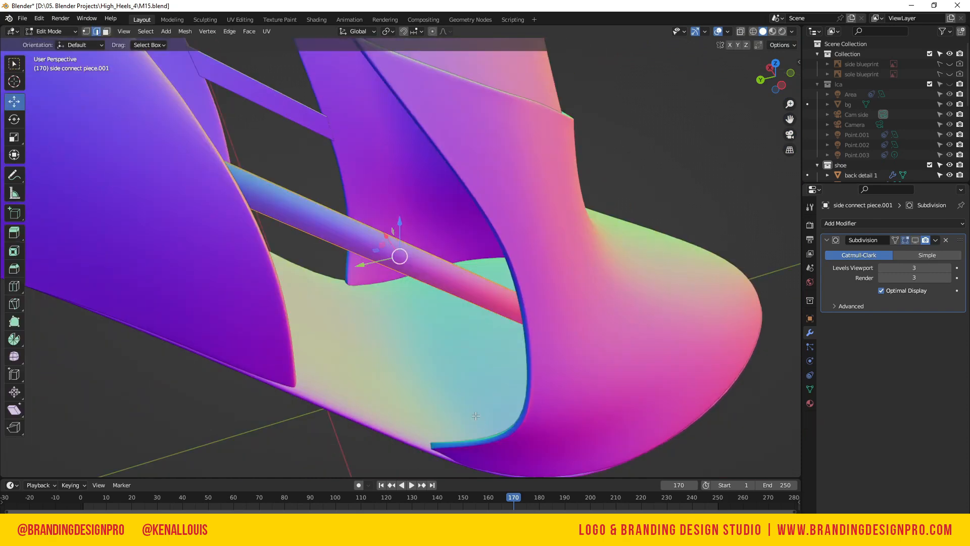
{"action": "key", "text": "KP_Divide"}
{"action": "key", "text": "alt+a"}
{"action": "key", "text": "a"}
{"action": "left_click_drag", "start_coordinate": [771, 89], "coordinate": [697, 73]}
{"action": "key", "text": "alt+a"}
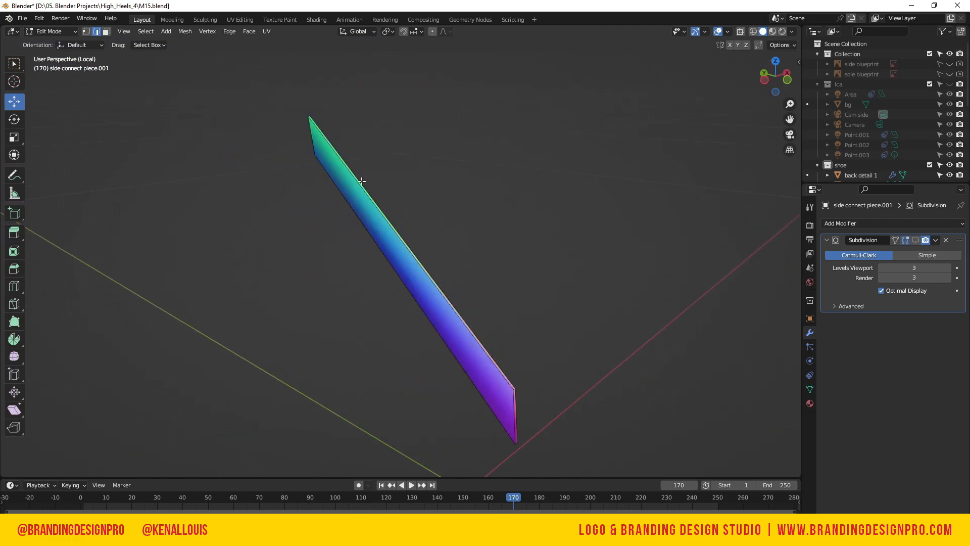
{"action": "left_click", "coordinate": [153, 34]}
{"action": "left_click", "coordinate": [196, 122]}
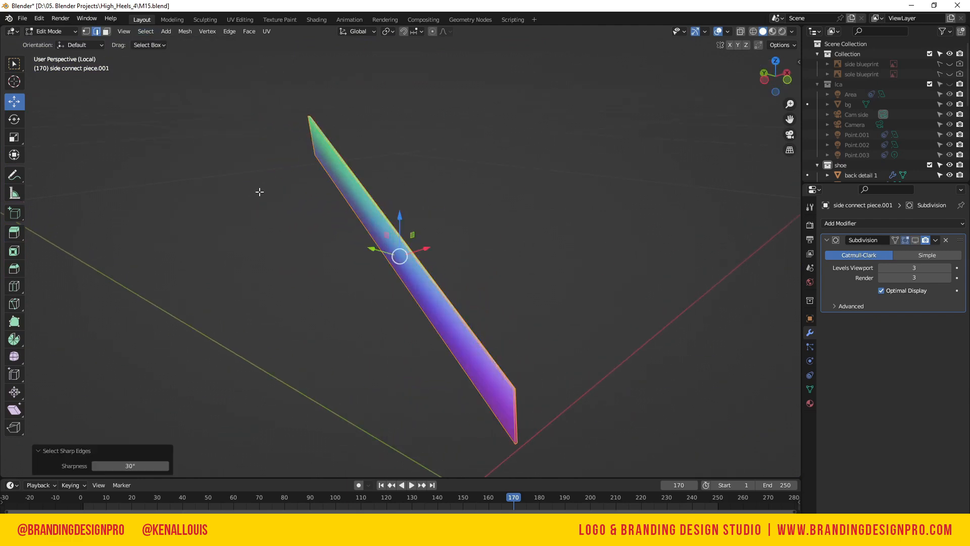
- Bevel the copied strap's sharp edges with width 0.000181 m, 2 segments, shape 0.500 and an Arc outer miter
{"action": "key", "text": "s"}
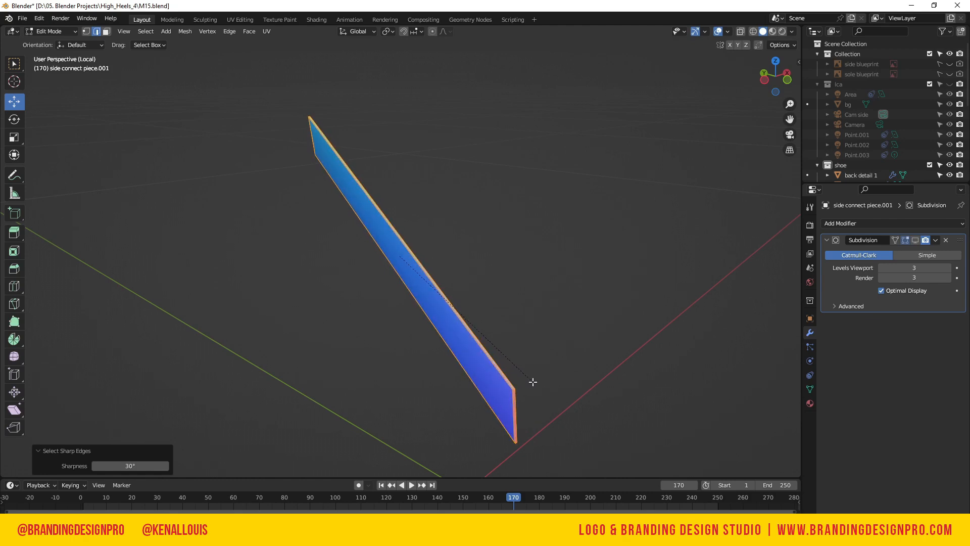
{"action": "left_click", "coordinate": [534, 382]}
{"action": "scroll", "coordinate": [536, 407], "scroll_direction": "up", "scroll_amount": 2}
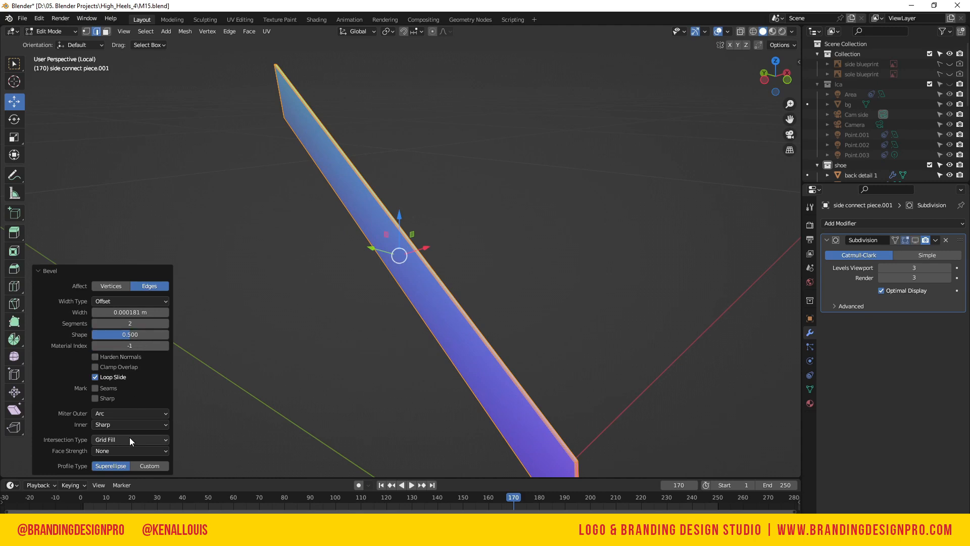
- In object mode, show the copied strap's Subdivision modifier in the viewport and exit local view
{"action": "key", "text": "Tab"}
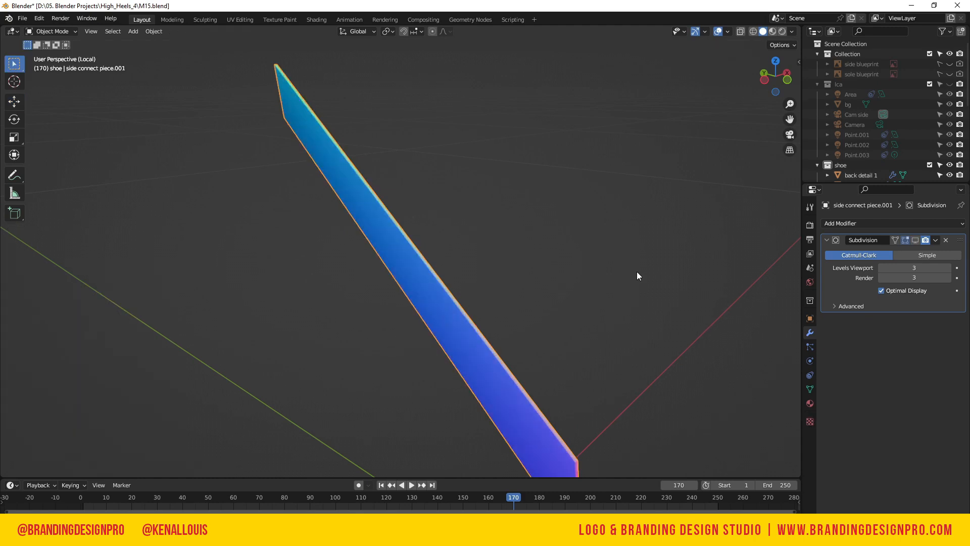
{"action": "left_click", "coordinate": [917, 241]}
{"action": "scroll", "coordinate": [516, 302], "scroll_direction": "down", "scroll_amount": 1}
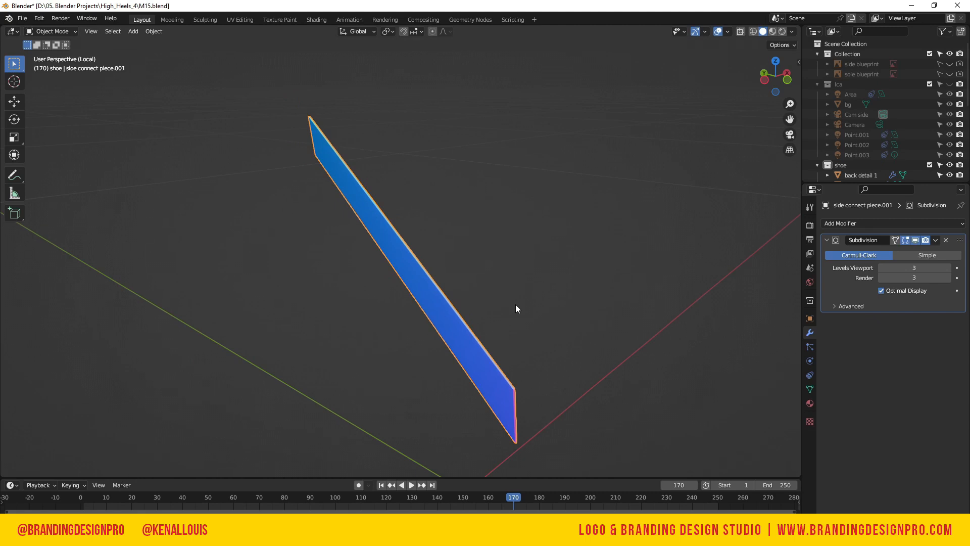
{"action": "left_click", "coordinate": [589, 279]}
{"action": "left_click", "coordinate": [453, 309]}
{"action": "mouse_move", "coordinate": [775, 76]}
{"action": "left_mouse_down"}
{"action": "mouse_move", "coordinate": [723, 48]}
{"action": "mouse_move", "coordinate": [775, 76]}
{"action": "left_mouse_up"}
{"action": "scroll", "coordinate": [446, 216], "scroll_direction": "down", "scroll_amount": 1}
{"action": "key", "text": "ctrl+KP_1"}
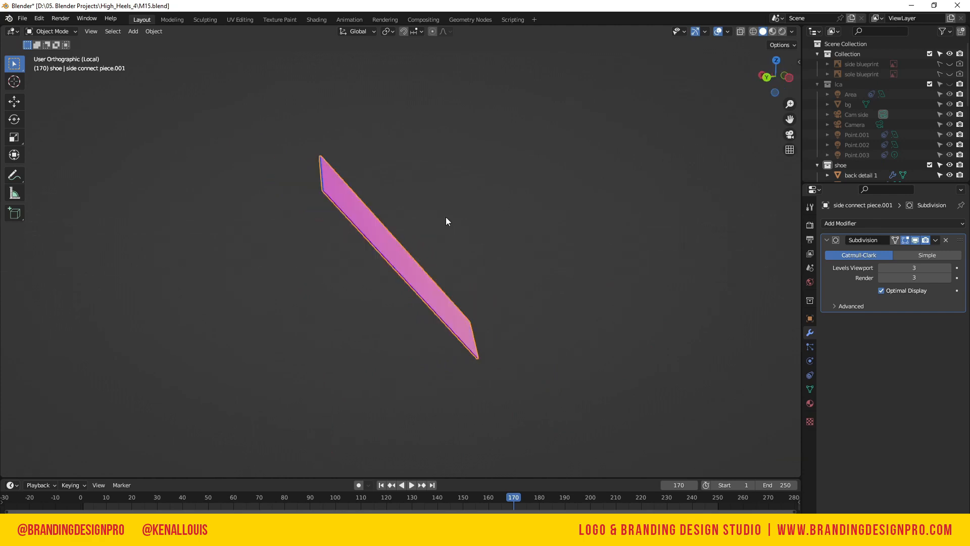
{"action": "key", "text": "KP_Divide"}
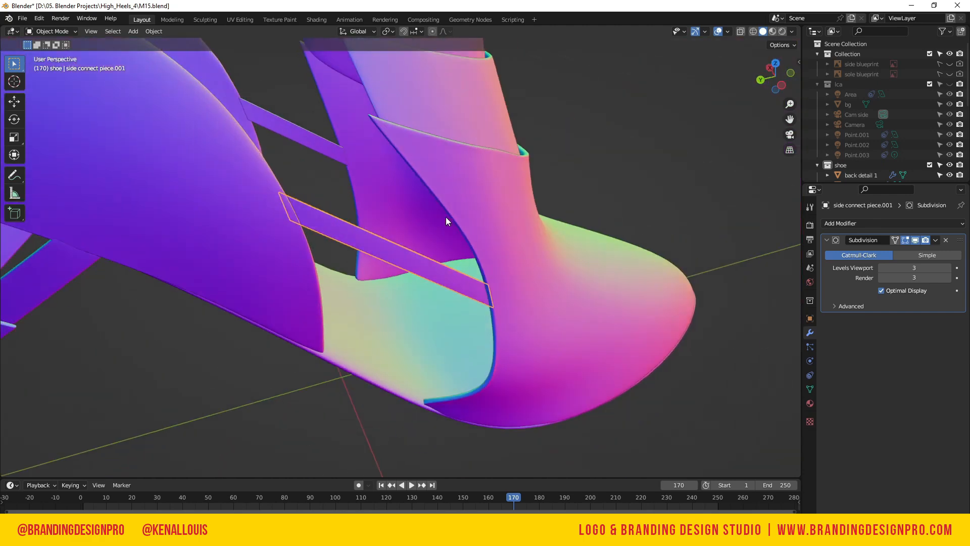
- Examine the whole shoe in perspective and from the right, including the crossed back straps at the heel
{"action": "scroll", "coordinate": [446, 217], "scroll_direction": "down", "scroll_amount": 1}
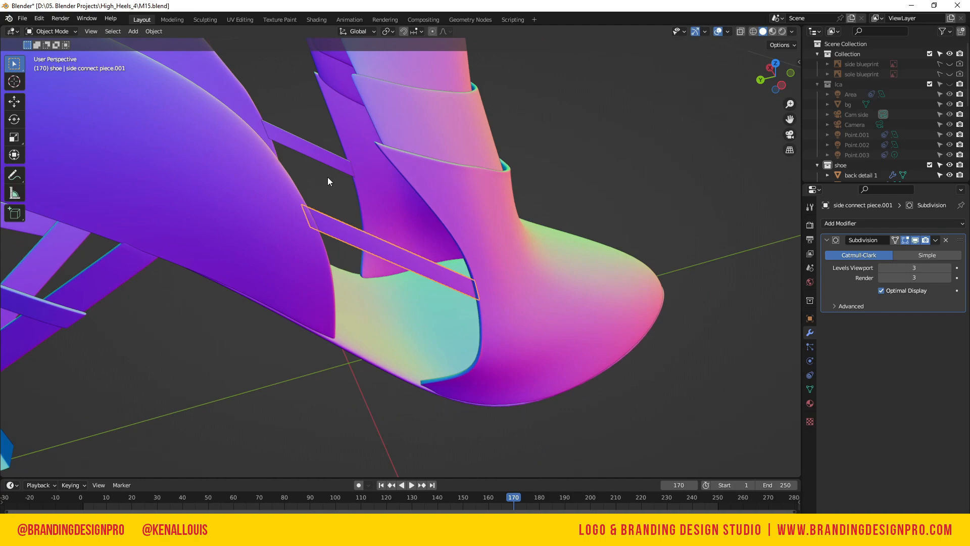
{"action": "scroll", "coordinate": [331, 178], "scroll_direction": "down", "scroll_amount": 1}
{"action": "left_click_drag", "start_coordinate": [773, 76], "coordinate": [475, 61]}
{"action": "scroll", "coordinate": [562, 259], "scroll_direction": "down", "scroll_amount": 4}
{"action": "key", "text": "a"}
{"action": "key", "text": "KP_3"}
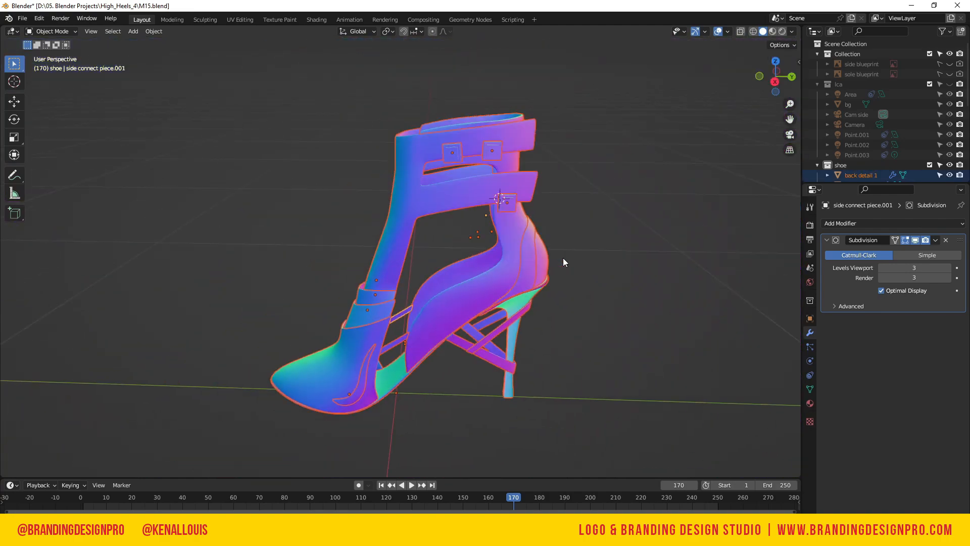
{"action": "scroll", "coordinate": [565, 277], "scroll_direction": "up", "scroll_amount": 3}
{"action": "key", "text": "alt+a"}
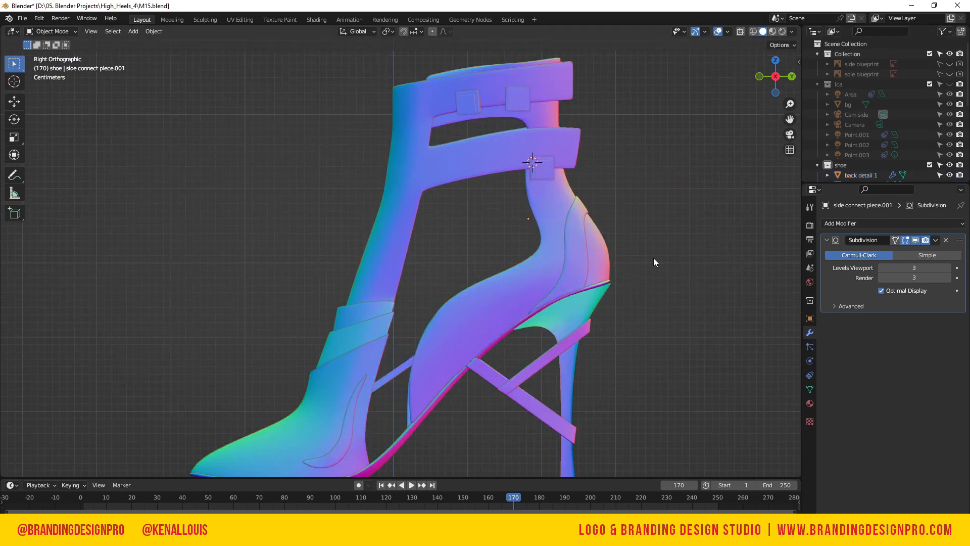
{"action": "scroll", "coordinate": [653, 258], "scroll_direction": "down", "scroll_amount": 2}
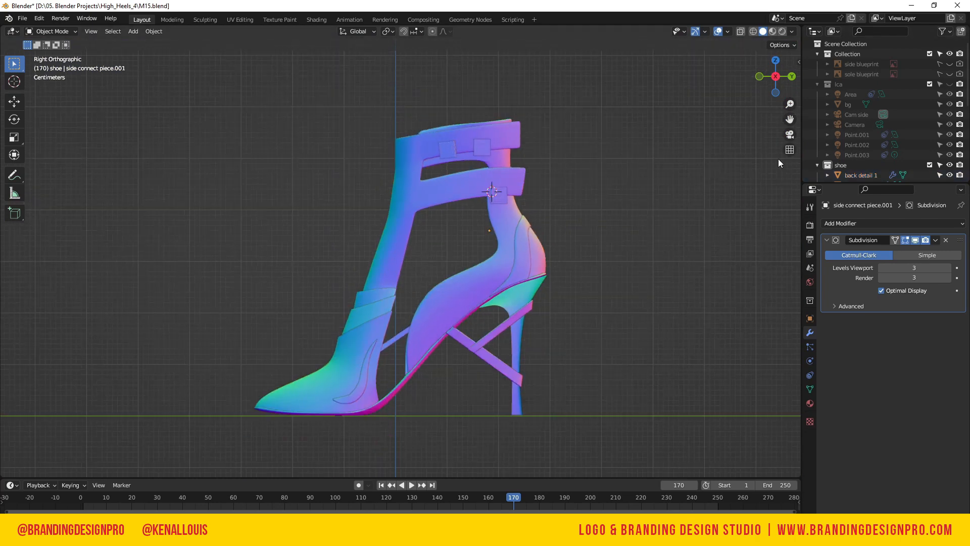
{"action": "left_click", "coordinate": [503, 338]}
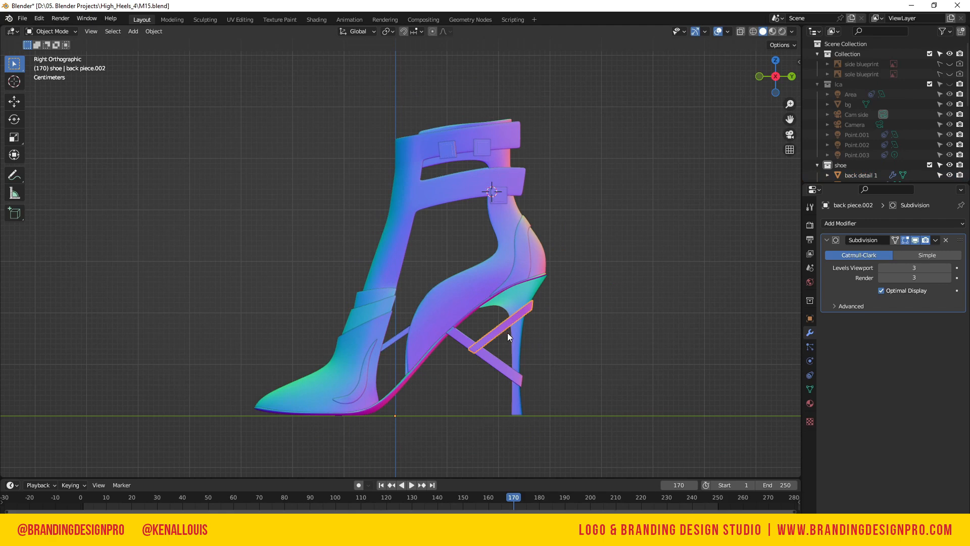
{"action": "key", "text": "a"}
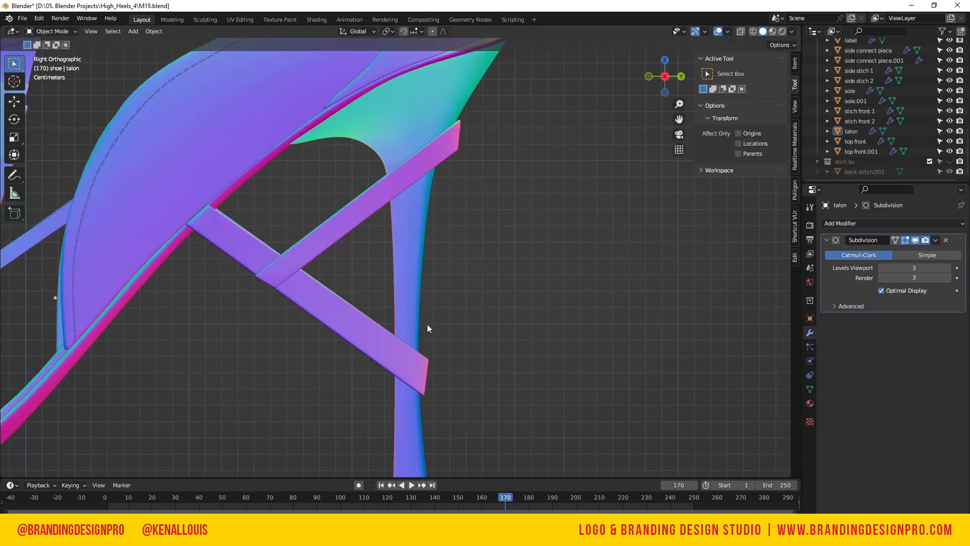
- Add a 32-vertex mesh circle with a 1 m radius and scale it by -0.019
{"action": "key", "text": "shift+a"}
{"action": "mouse_move", "coordinate": [411, 312]}
{"action": "left_click", "coordinate": [489, 108]}
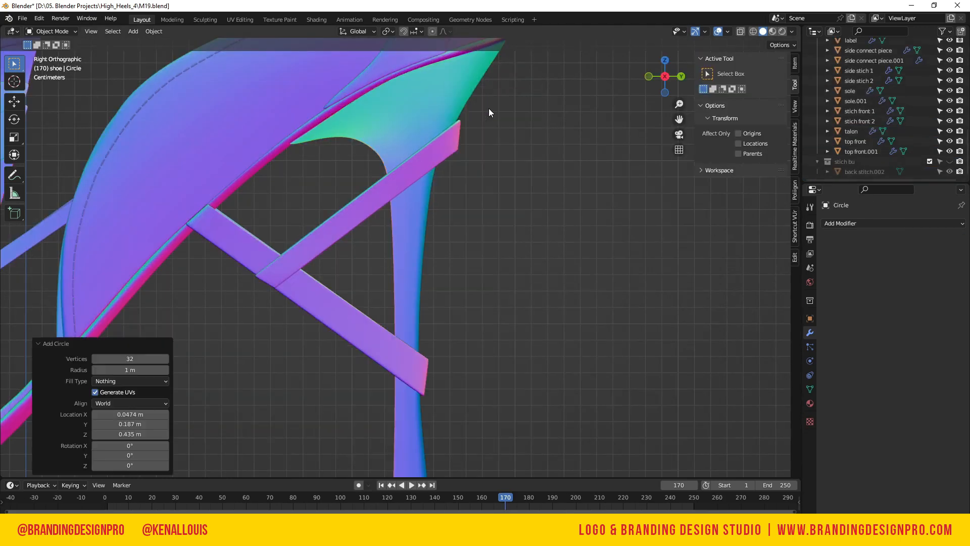
{"action": "scroll", "coordinate": [395, 365], "scroll_direction": "down", "scroll_amount": 5}
{"action": "key", "text": "s"}
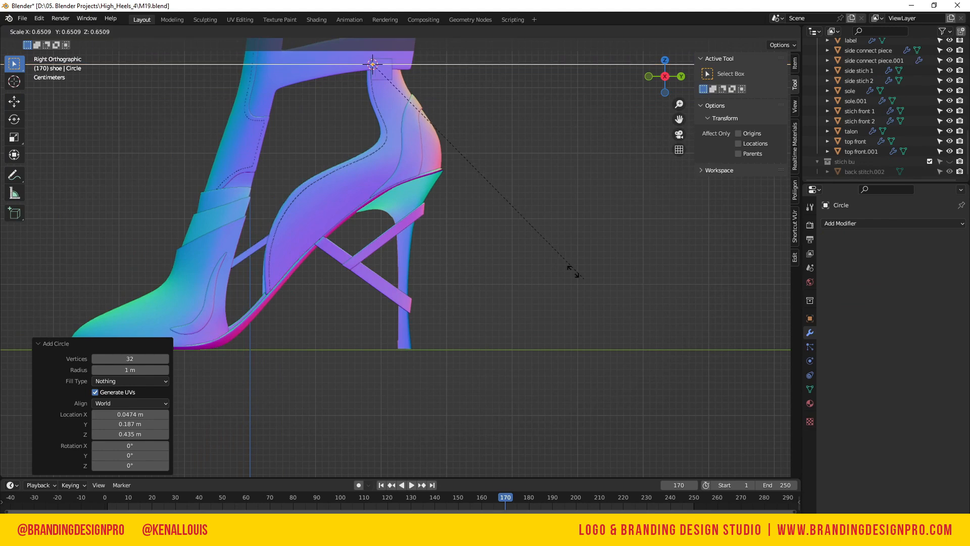
{"action": "left_click", "coordinate": [365, 67]}
- Move the circle 0.051656 m in Y and -0.34155 m in Z onto the heel, then scale it by 0.559
{"action": "key", "text": "g"}
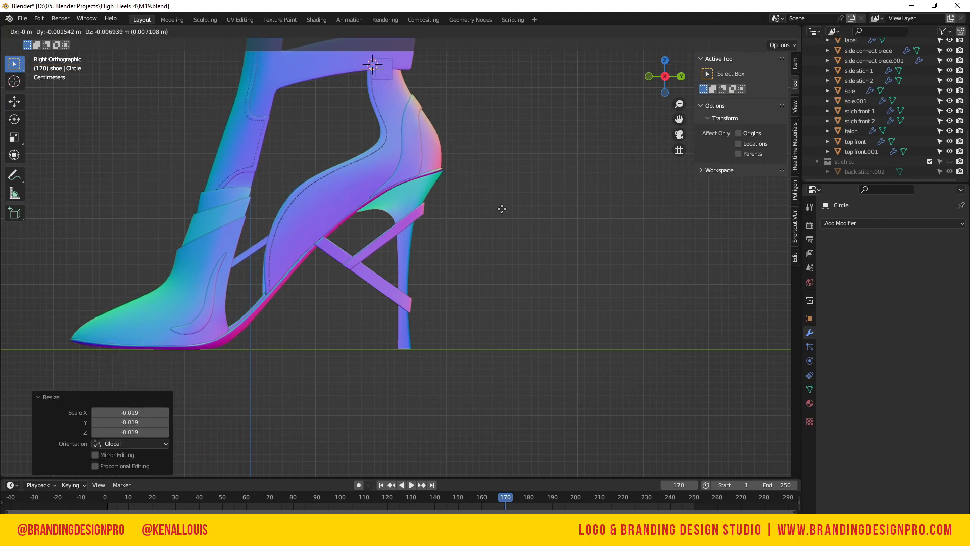
{"action": "left_click", "coordinate": [399, 289]}
{"action": "scroll", "coordinate": [450, 375], "scroll_direction": "up", "scroll_amount": 4}
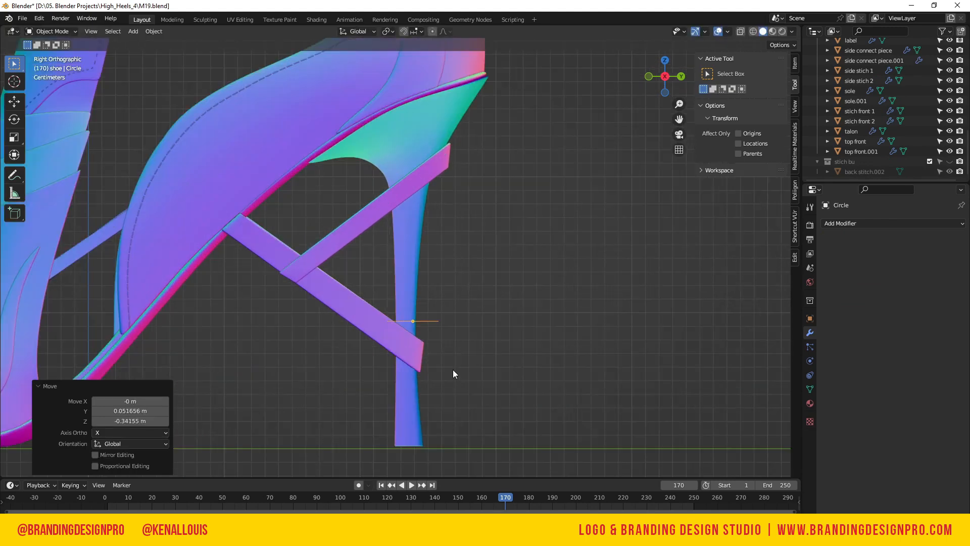
{"action": "key", "text": "KP_Decimal"}
{"action": "key", "text": "s"}
{"action": "left_click", "coordinate": [545, 317]}
- In the back view, centre the circle on the heel by moving it -0.049406 m in X and -0.000523 m in Z
{"action": "left_click_drag", "start_coordinate": [662, 76], "coordinate": [639, 85]}
{"action": "key", "text": "ctrl+KP_1"}
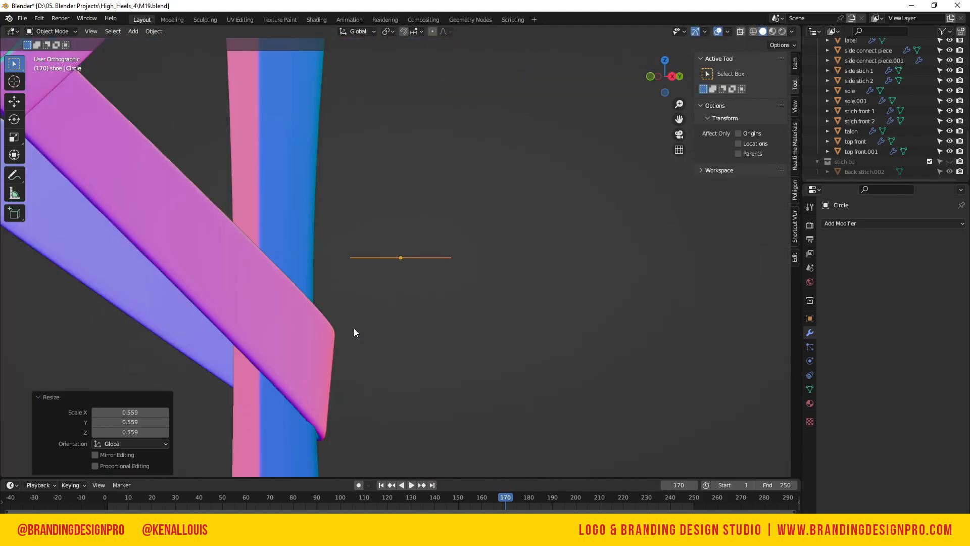
{"action": "scroll", "coordinate": [377, 333], "scroll_direction": "down", "scroll_amount": 4}
{"action": "key", "text": "g"}
{"action": "left_click", "coordinate": [522, 340]}
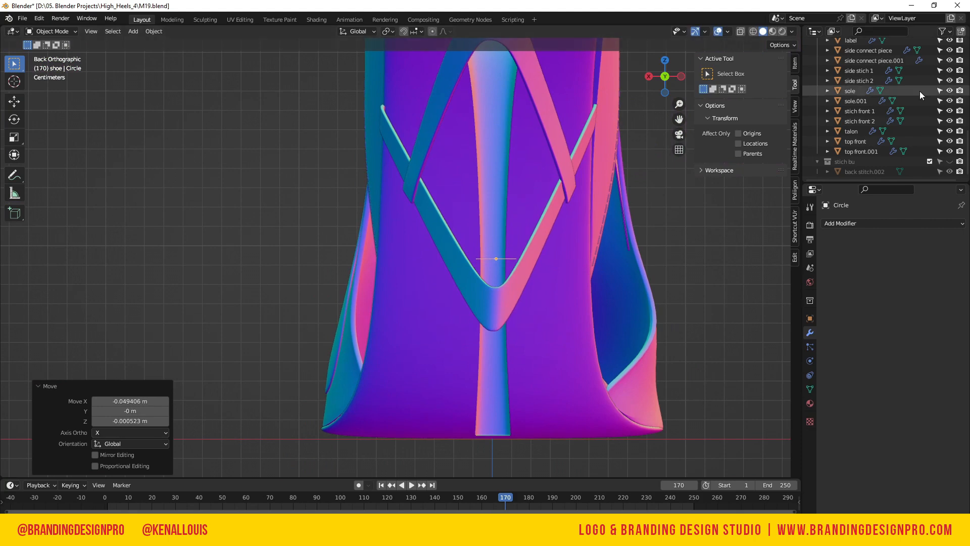
- Show the side blueprint in the right view, reposition the circle at the heel's rear edge and scale it by 0.771
{"action": "scroll", "coordinate": [932, 71], "scroll_direction": "up", "scroll_amount": 5}
{"action": "scroll", "coordinate": [933, 62], "scroll_direction": "up", "scroll_amount": 8}
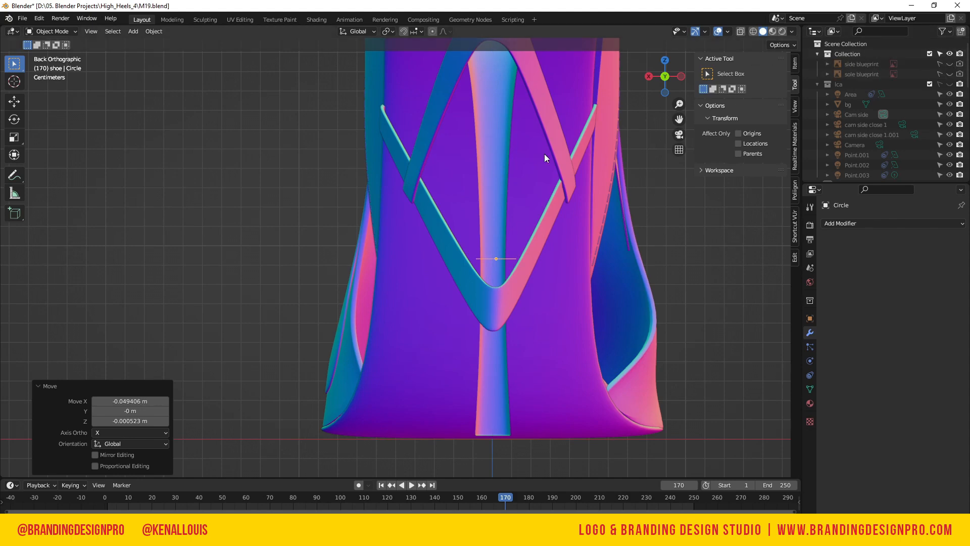
{"action": "key", "text": "KP_3"}
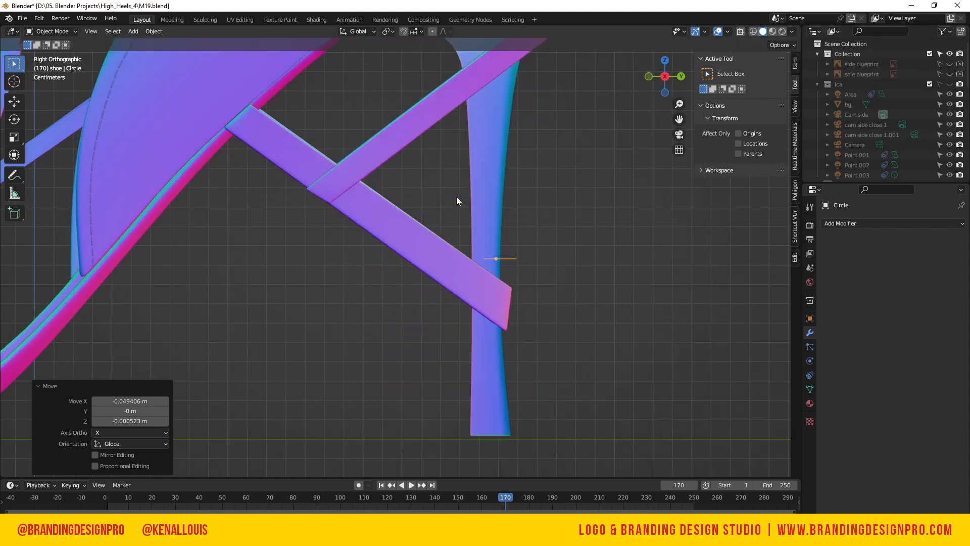
{"action": "left_click", "coordinate": [948, 65]}
{"action": "key", "text": "g"}
{"action": "left_click", "coordinate": [523, 273]}
{"action": "key", "text": "s"}
{"action": "left_click", "coordinate": [620, 309]}
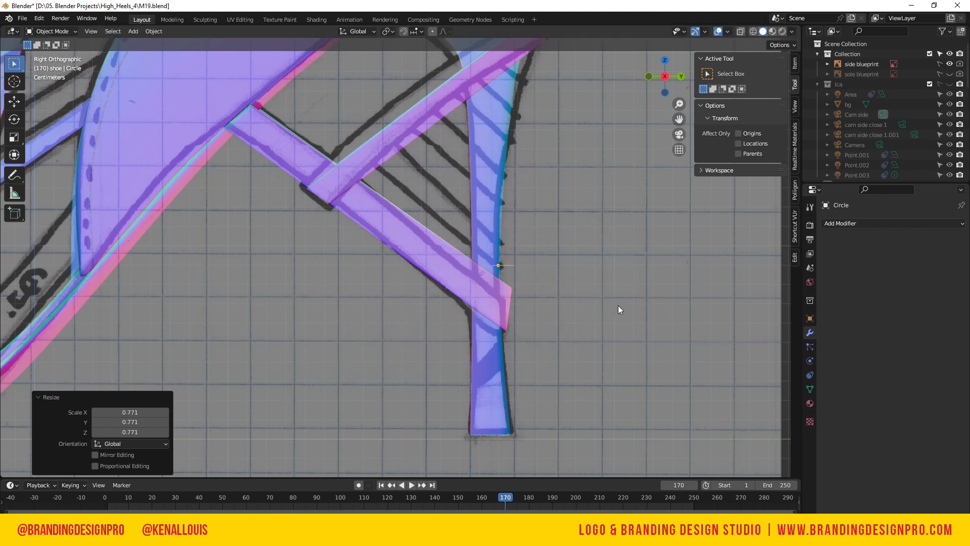
- Fine-tune the circle's position on the heel, moving it -0.002353 m in Y and 0.001307 m in X
{"action": "key", "text": "g"}
{"action": "left_click", "coordinate": [601, 309]}
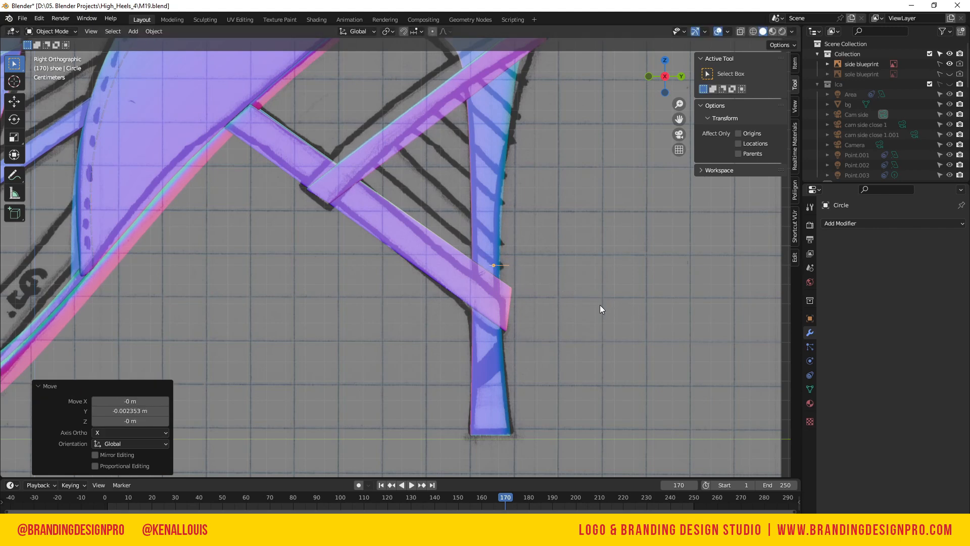
{"action": "key", "text": "ctrl+KP_1"}
{"action": "key", "text": "g"}
{"action": "left_click", "coordinate": [537, 288]}
- Hide the side blueprint and select the heel object (talon)
{"action": "left_click", "coordinate": [950, 65]}
{"action": "middle_click_drag", "start_coordinate": [445, 126], "coordinate": [558, 150]}
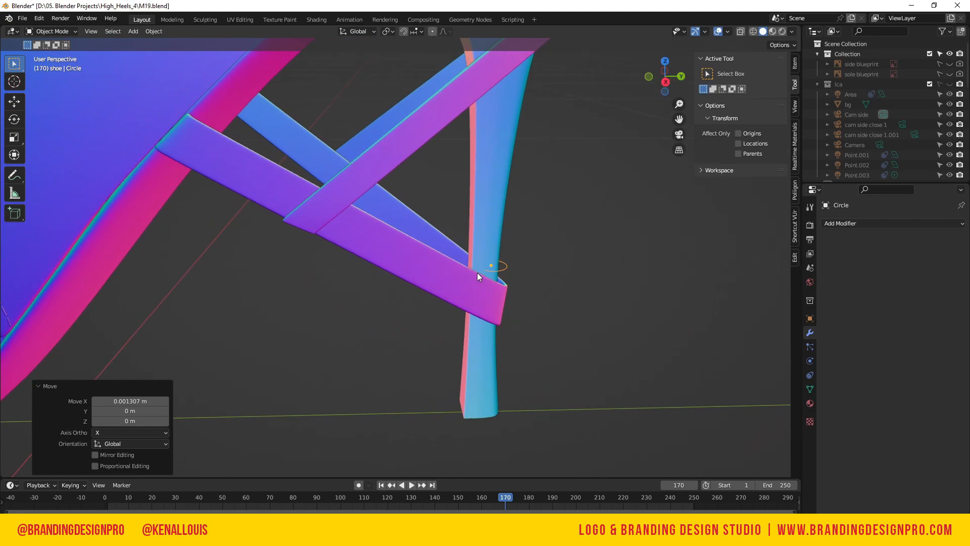
{"action": "scroll", "coordinate": [490, 236], "scroll_direction": "down", "scroll_amount": 1}
{"action": "left_click", "coordinate": [481, 231]}
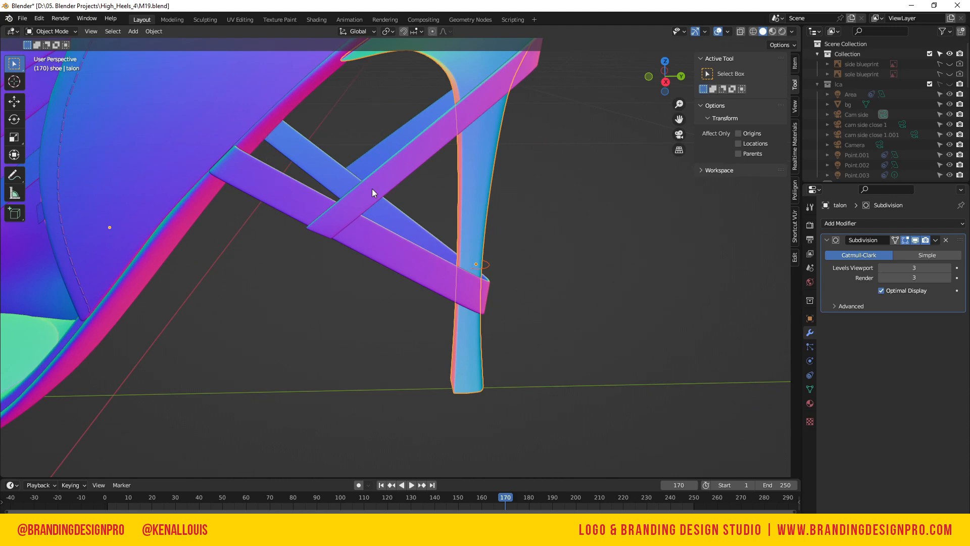
- Add the upper back strap (back piece.002) to the heel selection and isolate the selected objects in local view
{"action": "left_click", "coordinate": [396, 168]}
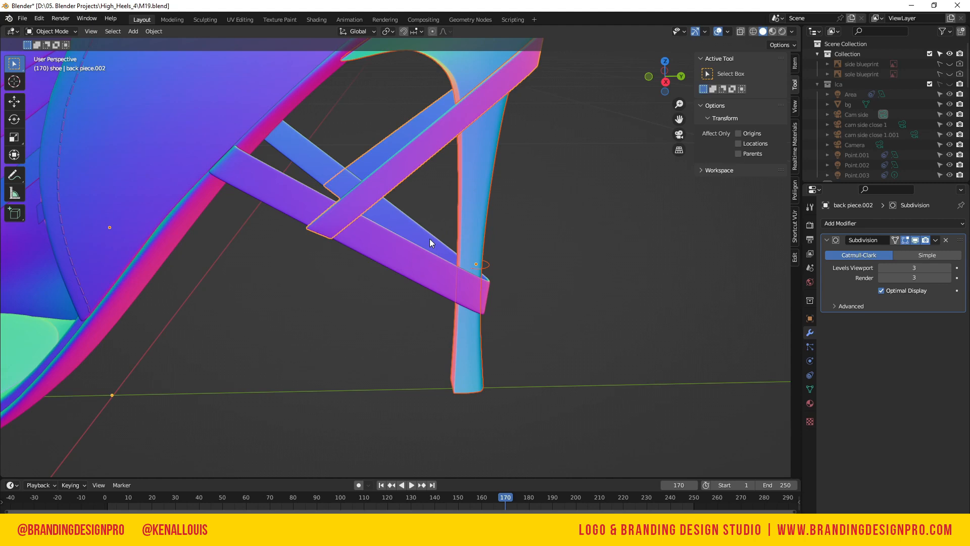
{"action": "key", "text": "KP_Divide"}
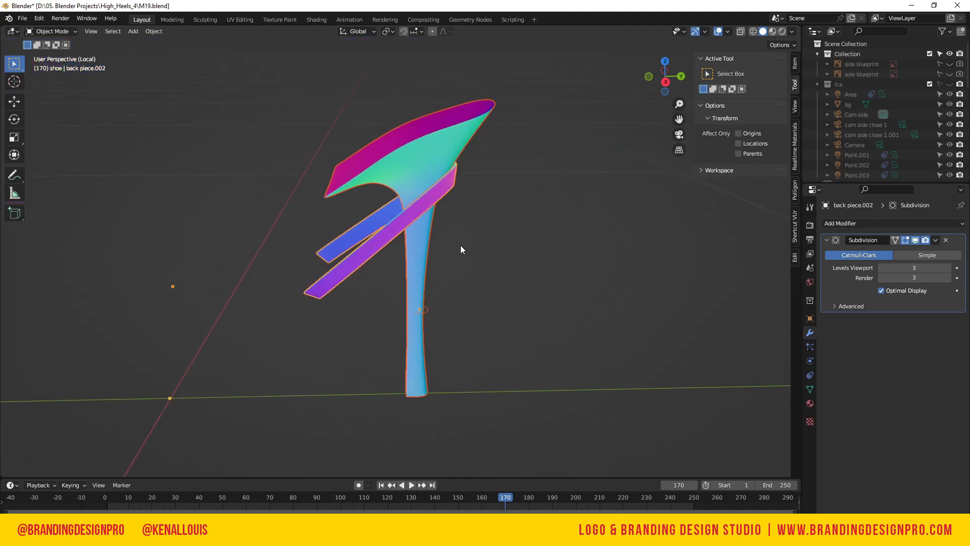
{"action": "scroll", "coordinate": [459, 244], "scroll_direction": "up", "scroll_amount": 1}
{"action": "mouse_move", "coordinate": [666, 86]}
{"action": "left_mouse_down"}
{"action": "mouse_move", "coordinate": [641, 81]}
{"action": "mouse_move", "coordinate": [677, 66]}
{"action": "mouse_move", "coordinate": [666, 70]}
{"action": "left_mouse_up"}
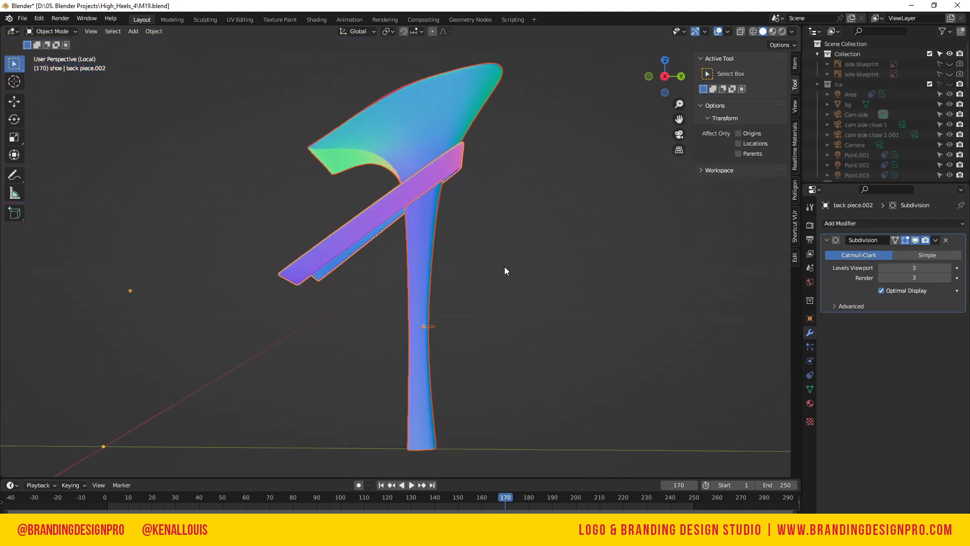
- Enter Edit Mode on the circle around the heel and select all its vertices
{"action": "left_click", "coordinate": [434, 328]}
{"action": "left_click", "coordinate": [435, 327]}
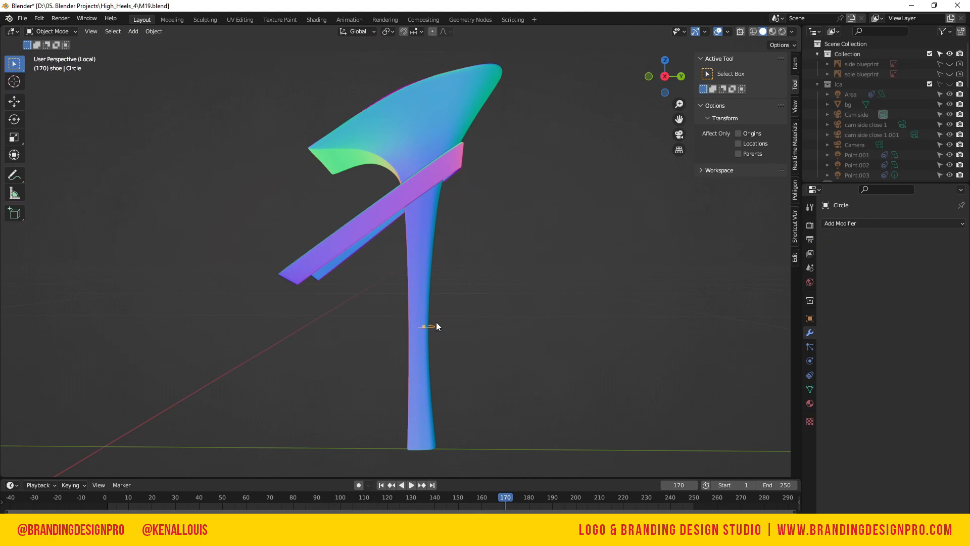
{"action": "key", "text": "KP_3"}
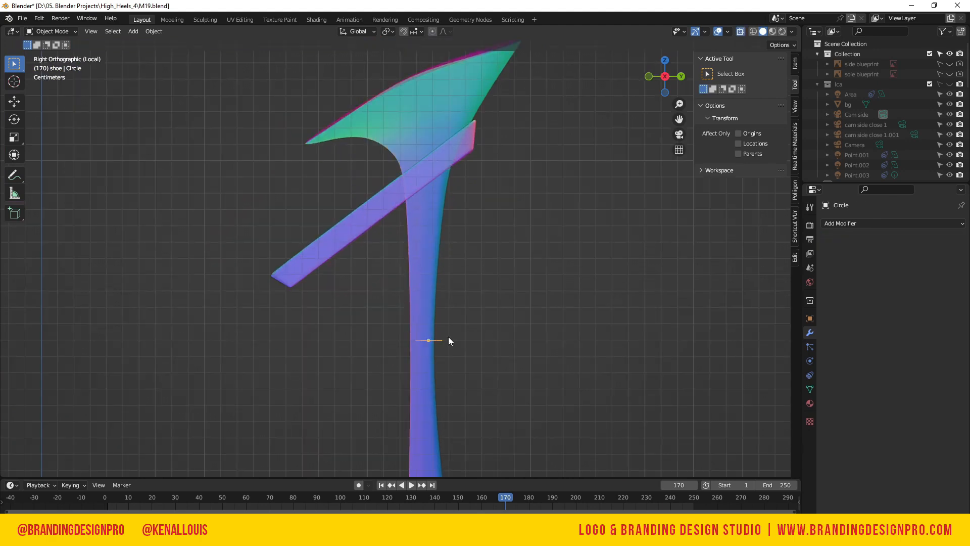
{"action": "key", "text": "Tab"}
{"action": "scroll", "coordinate": [408, 343], "scroll_direction": "down", "scroll_amount": 1}
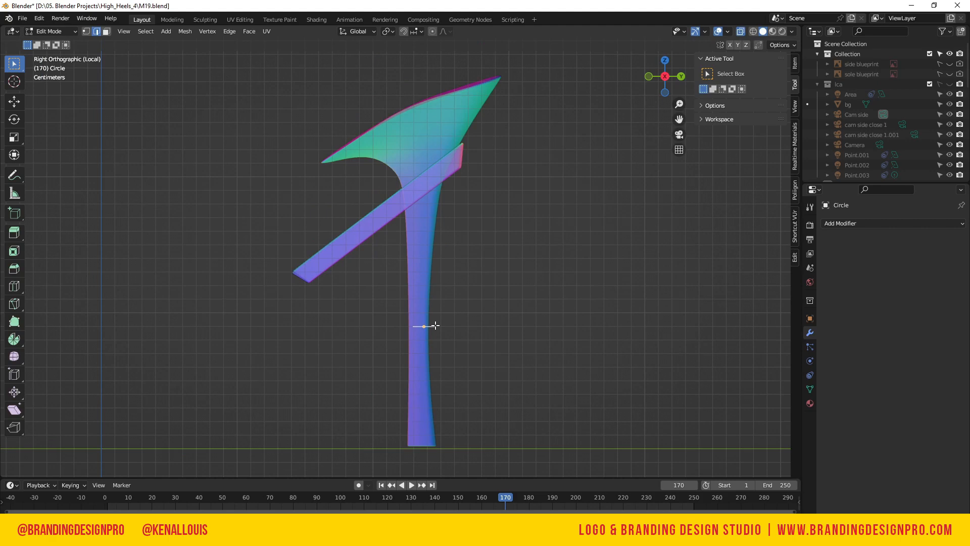
{"action": "key", "text": "1"}
{"action": "scroll", "coordinate": [438, 330], "scroll_direction": "up", "scroll_amount": 2}
{"action": "left_click_drag", "start_coordinate": [413, 371], "coordinate": [509, 424]}
{"action": "left_click_drag", "start_coordinate": [660, 92], "coordinate": [651, 87]}
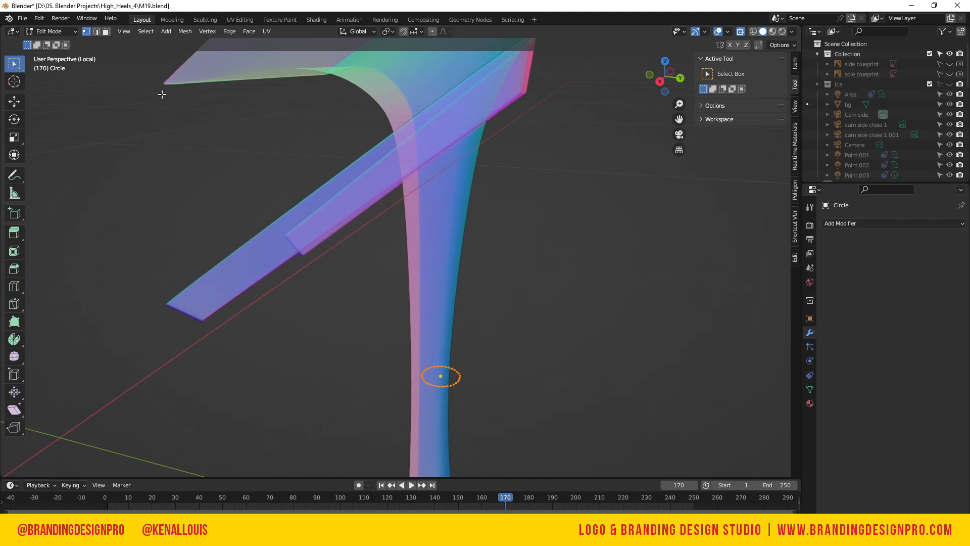
- Thin out the circle by applying Checker Deselect (1 deselected, 1 selected) and dissolving the selected vertices
{"action": "left_click", "coordinate": [147, 32]}
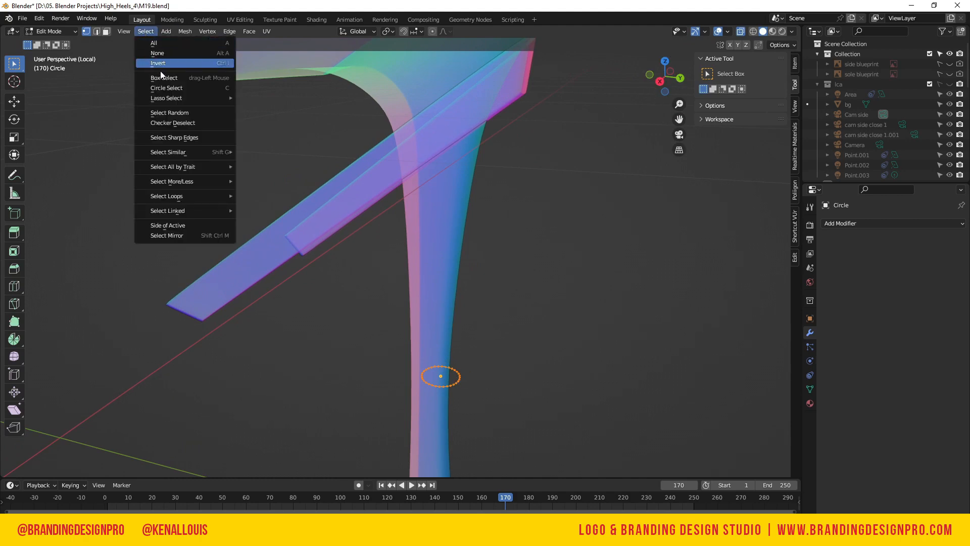
{"action": "left_click", "coordinate": [188, 123]}
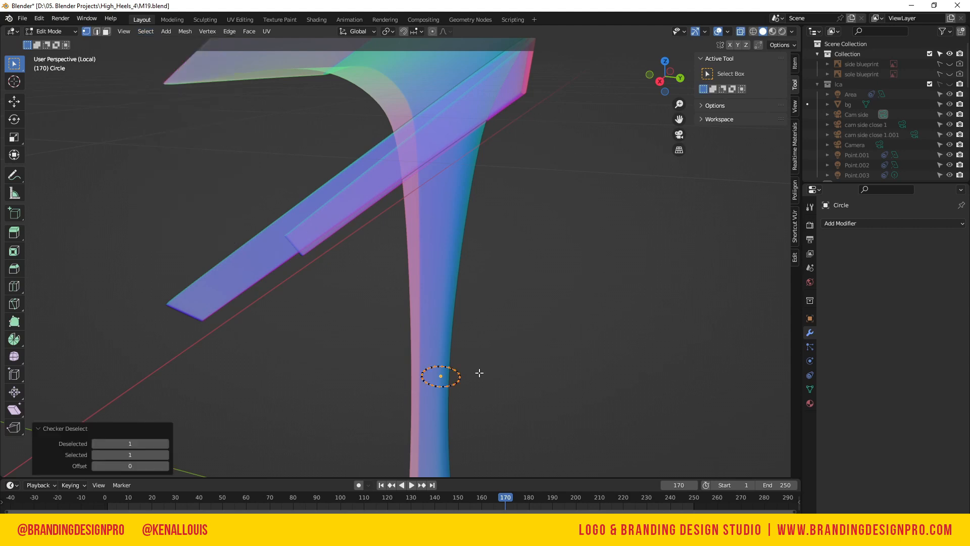
{"action": "key", "text": "KP_1"}
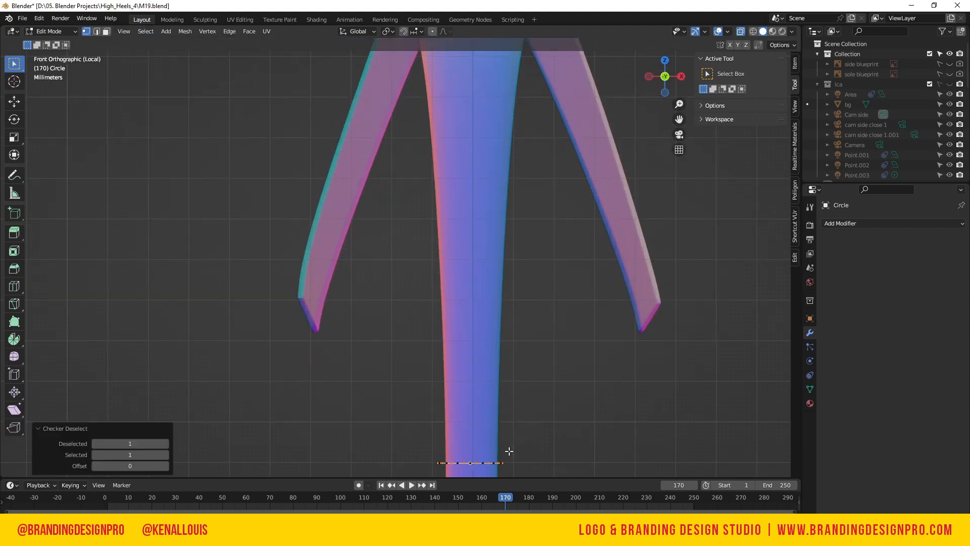
{"action": "key", "text": "x"}
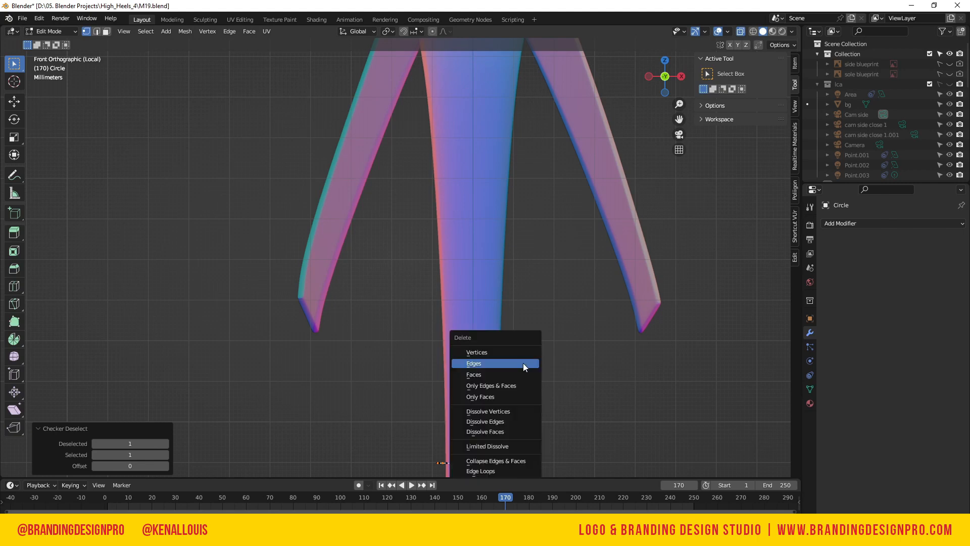
{"action": "left_click", "coordinate": [504, 415]}
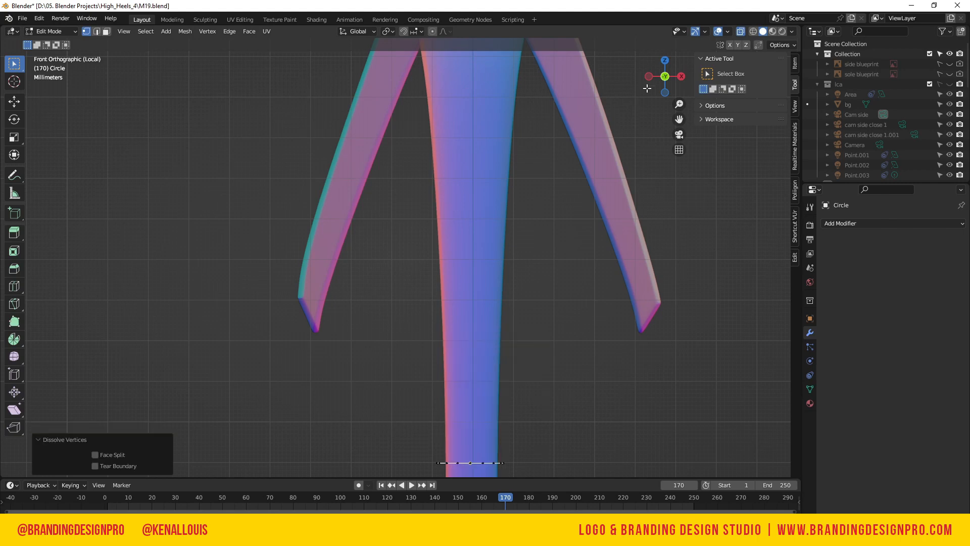
{"action": "mouse_move", "coordinate": [657, 81]}
{"action": "left_mouse_down"}
{"action": "mouse_move", "coordinate": [596, 83]}
{"action": "mouse_move", "coordinate": [657, 73]}
{"action": "left_mouse_up"}
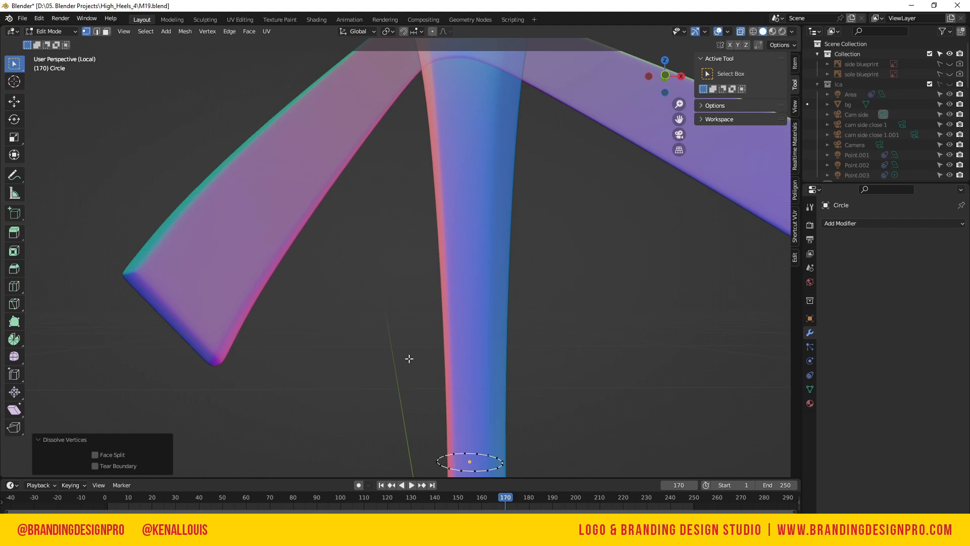
- Select the whole circle again, checker-deselect every other vertex and dissolve the selected ones to leave a coarse polygon
{"action": "key", "text": "a"}
{"action": "left_click", "coordinate": [186, 33]}
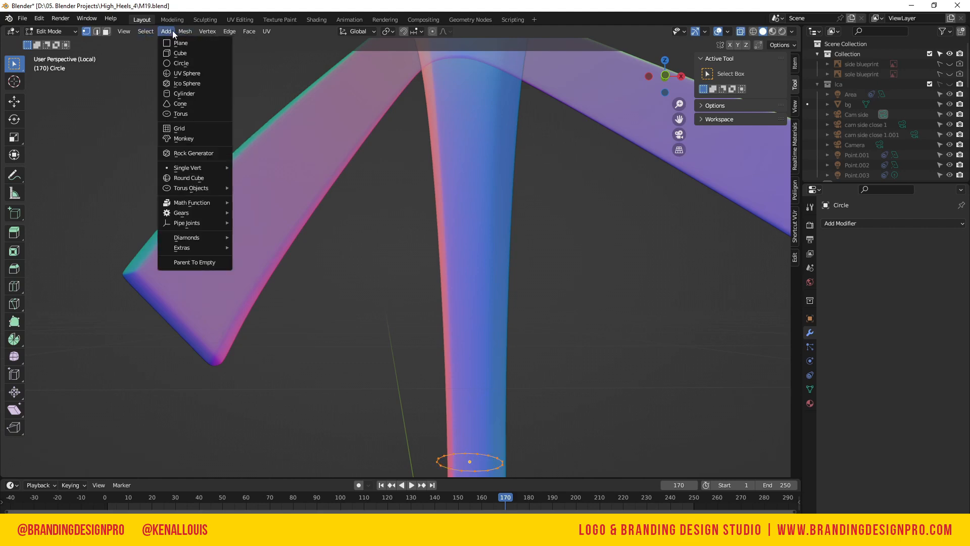
{"action": "left_click", "coordinate": [181, 123]}
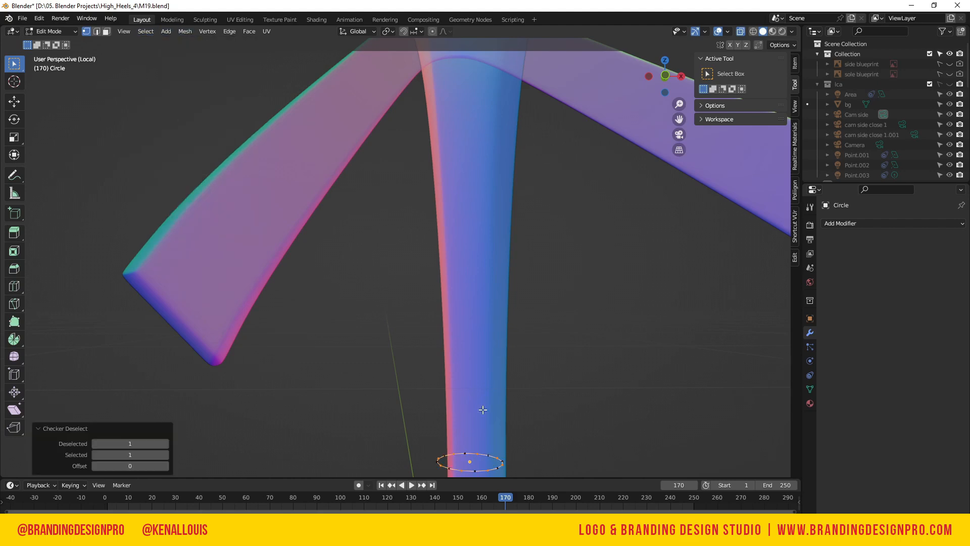
{"action": "key", "text": "KP_1"}
{"action": "key", "text": "x"}
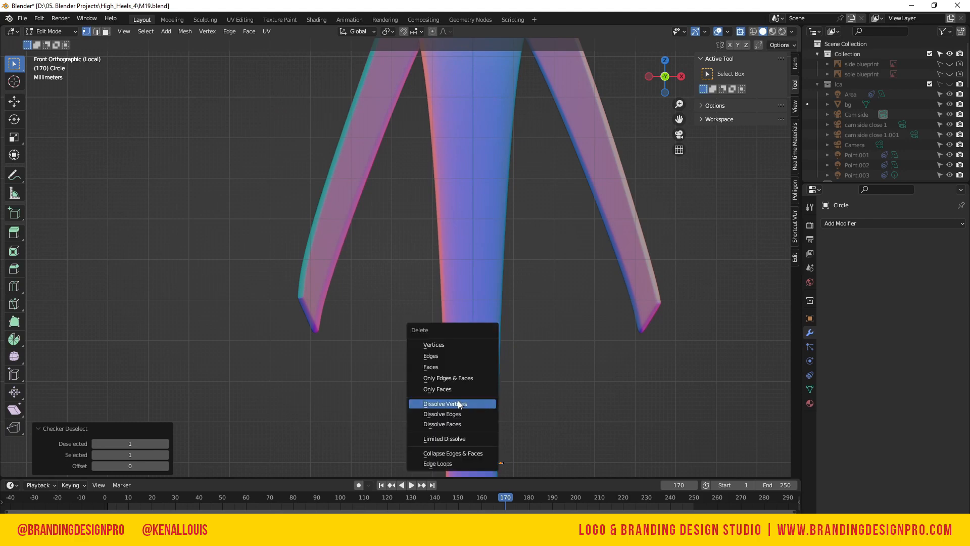
{"action": "left_click", "coordinate": [457, 400]}
{"action": "left_click_drag", "start_coordinate": [664, 77], "coordinate": [610, 116]}
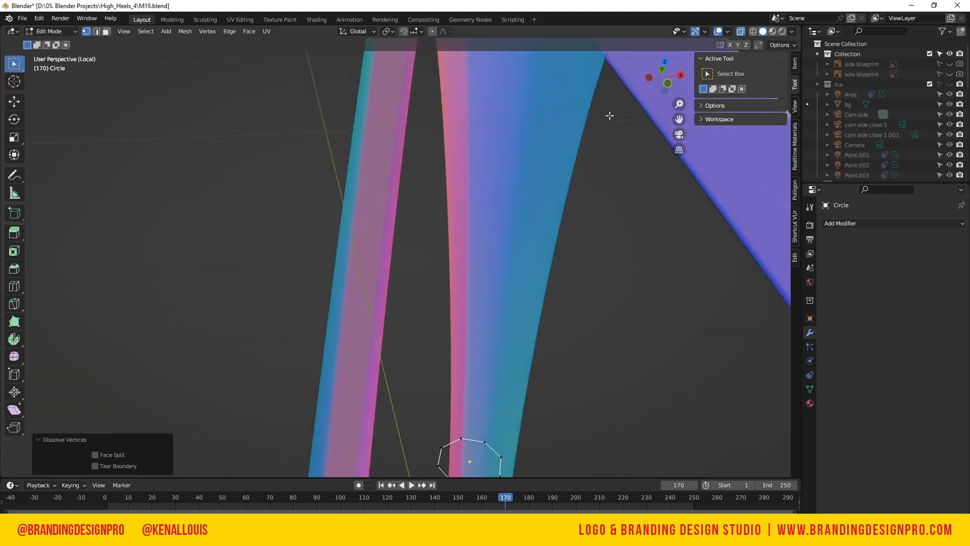
{"action": "scroll", "coordinate": [474, 331], "scroll_direction": "down", "scroll_amount": 1}
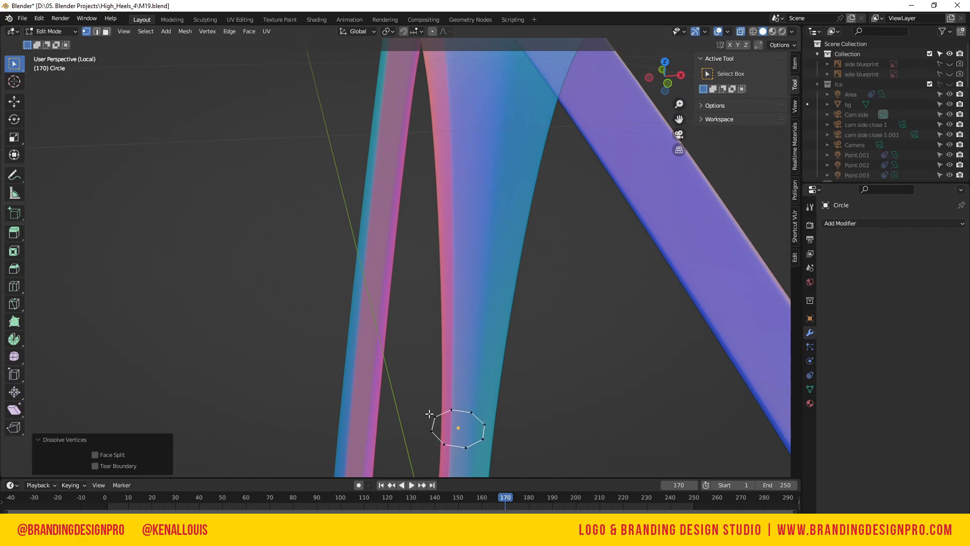
- In the right view, rotate the whole circle 26.4° and shift it slightly to sit tilted across the heel
{"action": "left_click_drag", "start_coordinate": [396, 364], "coordinate": [511, 410]}
{"action": "key", "text": "KP_3"}
{"action": "left_click_drag", "start_coordinate": [257, 360], "coordinate": [318, 417]}
{"action": "scroll", "coordinate": [316, 399], "scroll_direction": "up", "scroll_amount": 1}
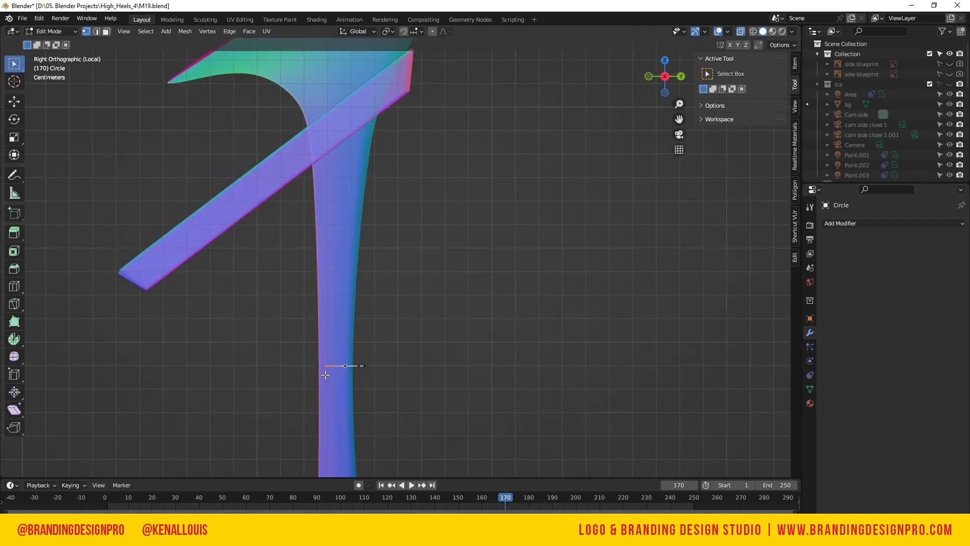
{"action": "left_click", "coordinate": [951, 65]}
{"action": "left_click_drag", "start_coordinate": [246, 337], "coordinate": [371, 390]}
{"action": "key", "text": "r"}
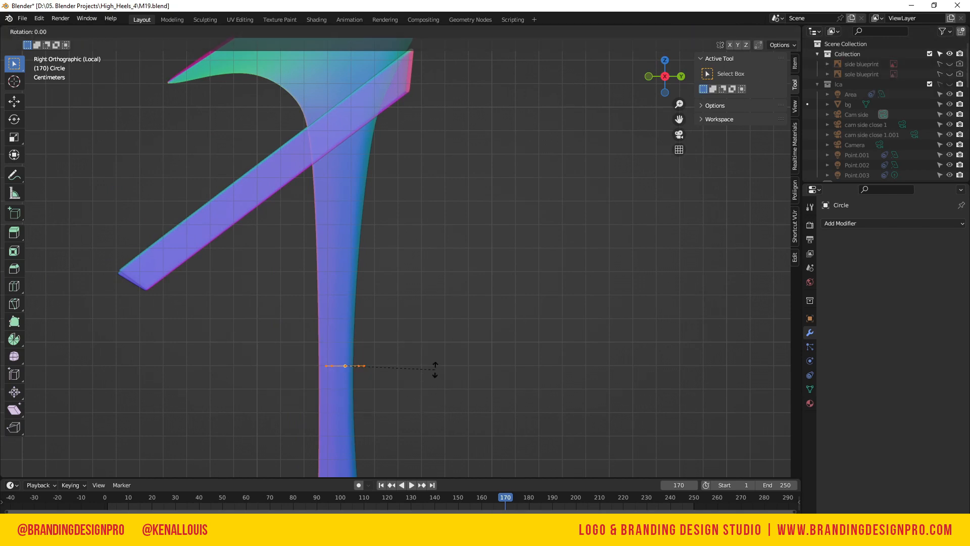
{"action": "left_click", "coordinate": [428, 412]}
{"action": "key", "text": "g"}
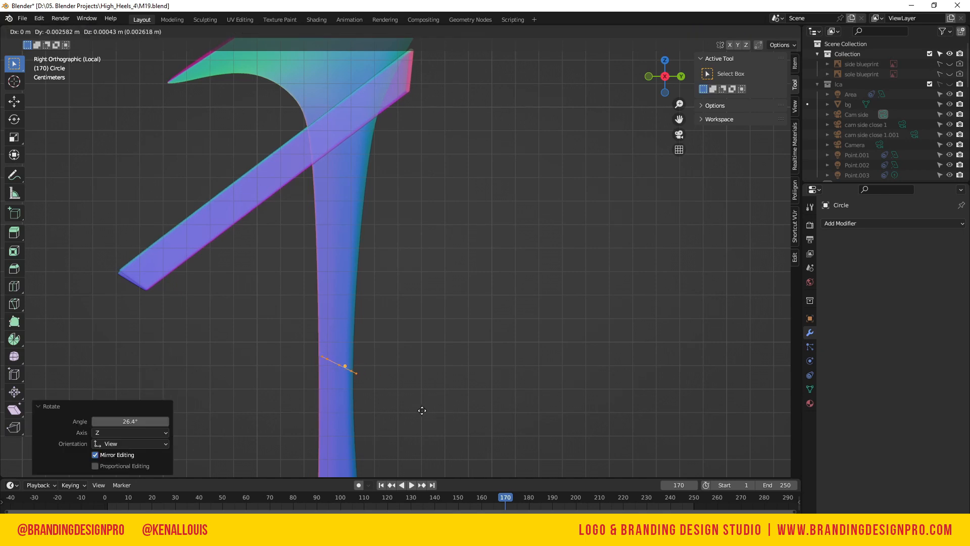
{"action": "left_click", "coordinate": [424, 410]}
- Move the circle's front vertices -0.069284 m in Y and 0.038085 m in Z towards the lower end of the upper strap
{"action": "left_click_drag", "start_coordinate": [274, 317], "coordinate": [328, 370]}
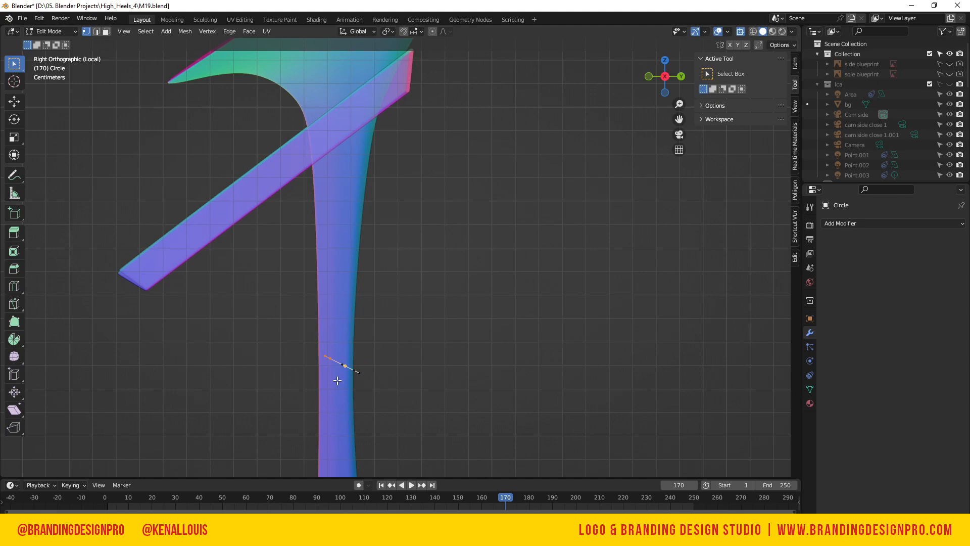
{"action": "key", "text": "g"}
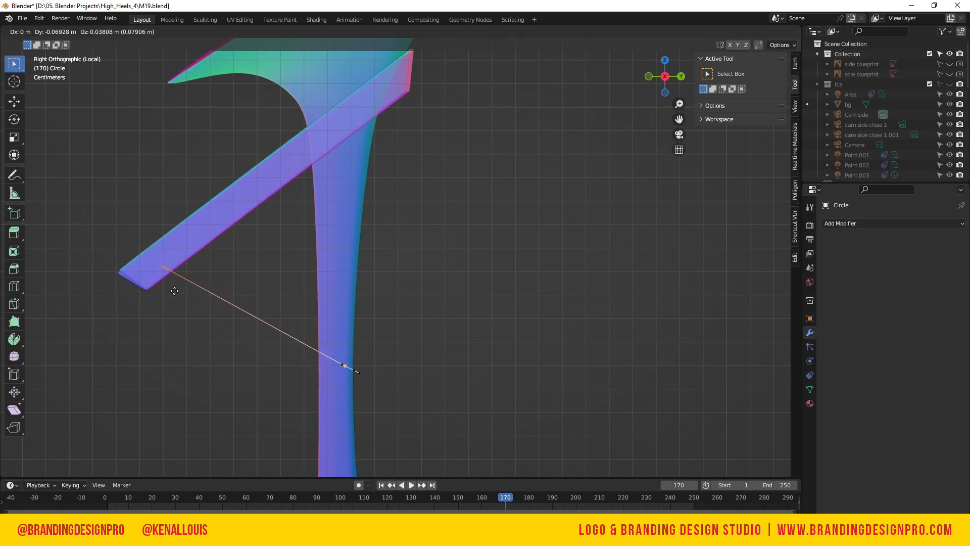
{"action": "left_click", "coordinate": [176, 291]}
{"action": "left_click_drag", "start_coordinate": [665, 76], "coordinate": [570, 79]}
{"action": "scroll", "coordinate": [193, 190], "scroll_direction": "down", "scroll_amount": 3}
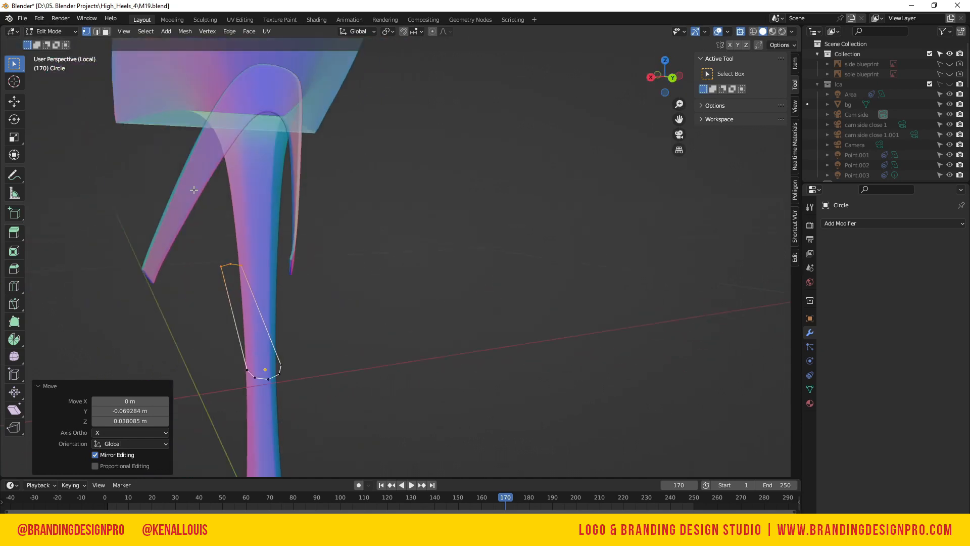
- Scale the moved front vertices by 6.533 along X to span both strap ends
{"action": "key", "text": "s"}
{"action": "key", "text": "x"}
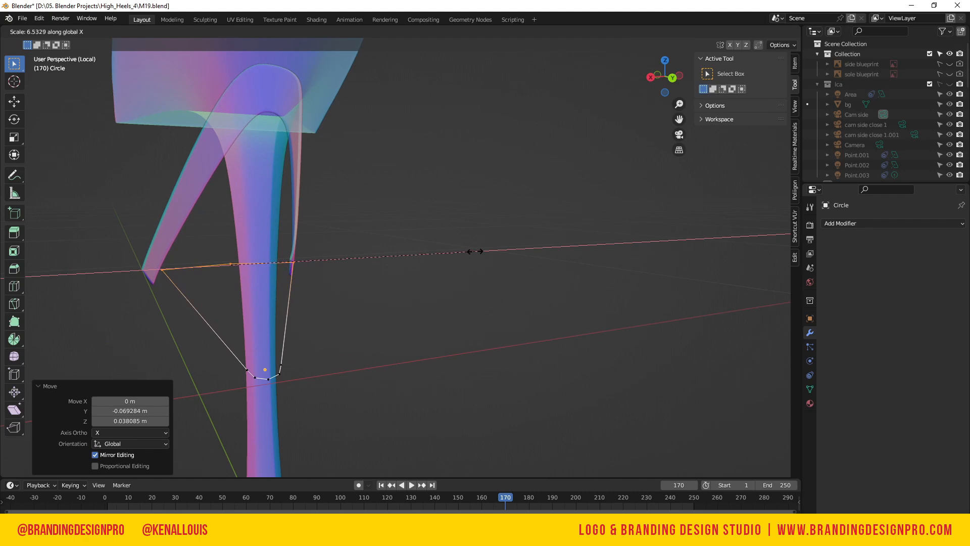
{"action": "left_click", "coordinate": [449, 255]}
{"action": "left_click_drag", "start_coordinate": [656, 77], "coordinate": [624, 79]}
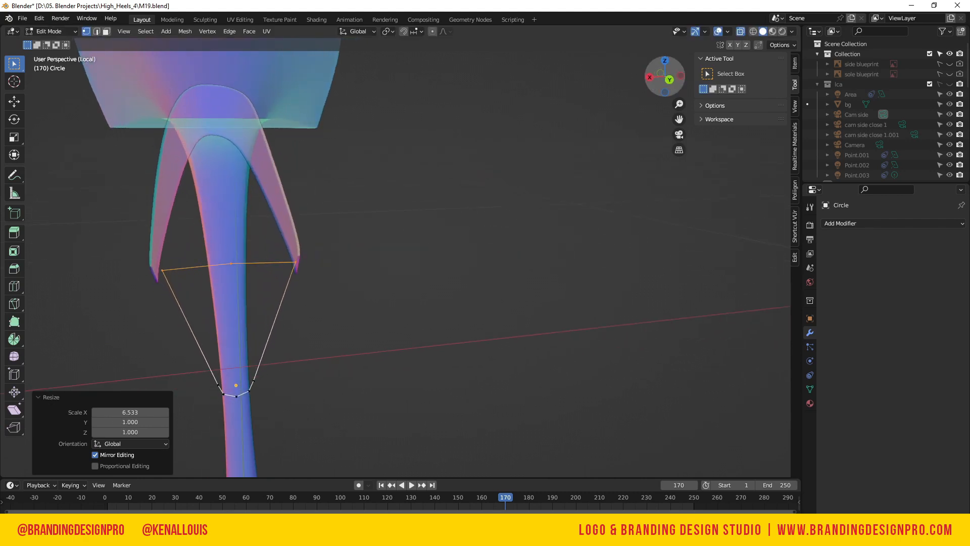
- In the back view, delete the middle vertex of the widened front edge to open the loop between the strap ends
{"action": "key", "text": "KP_1"}
{"action": "key", "text": "ctrl+KP_1"}
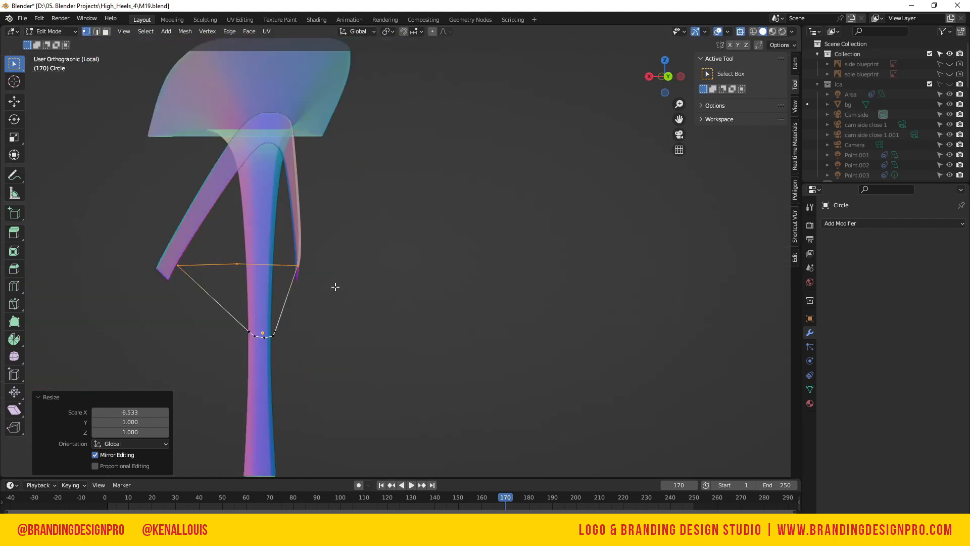
{"action": "left_click", "coordinate": [300, 268]}
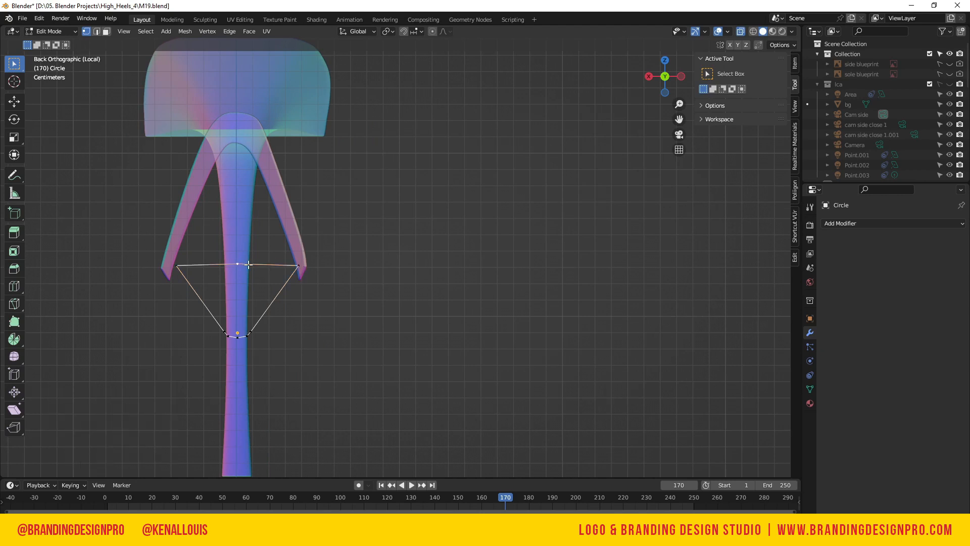
{"action": "key", "text": "x"}
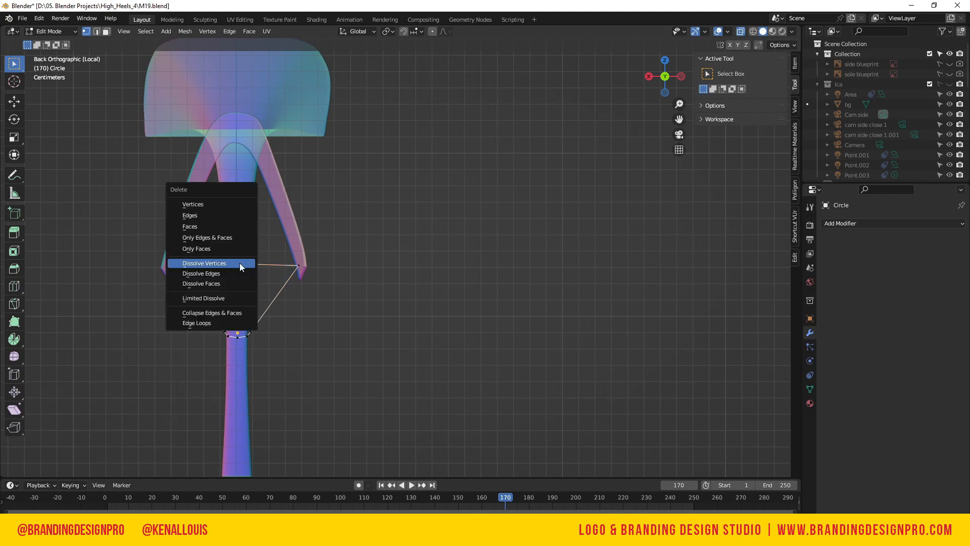
{"action": "left_click", "coordinate": [211, 206]}
- Move both open end vertices along X onto the strap ends, shifting the one on the +X side by 0.004338 m
{"action": "left_click", "coordinate": [297, 268]}
{"action": "key", "text": "g"}
{"action": "key", "text": "x"}
{"action": "left_click", "coordinate": [325, 289]}
{"action": "left_click", "coordinate": [176, 266]}
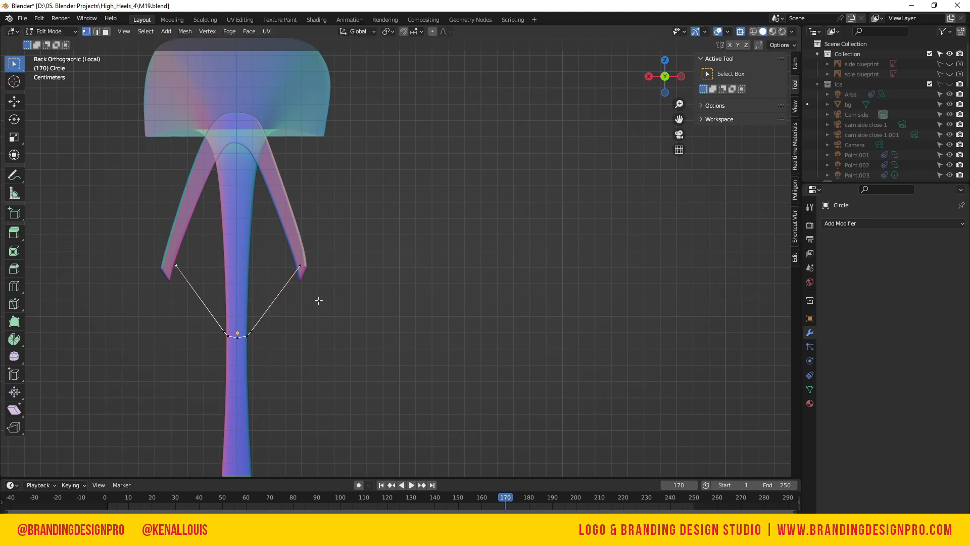
{"action": "key", "text": "g"}
{"action": "key", "text": "x"}
{"action": "left_click", "coordinate": [311, 300]}
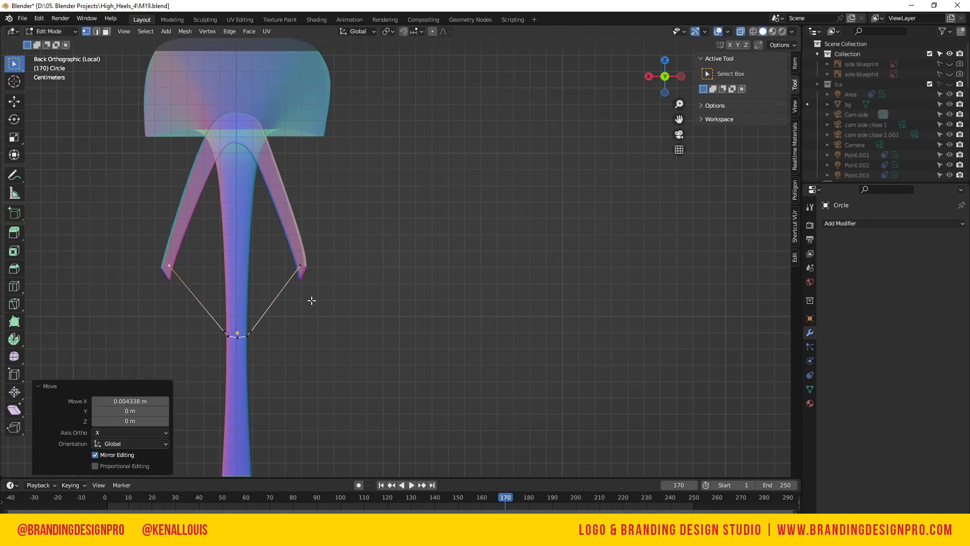
- Turn off X-ray and nudge both end vertices inward along X, moving the one on the -X side by 0.002789 m
{"action": "left_click_drag", "start_coordinate": [657, 81], "coordinate": [676, 118]}
{"action": "key", "text": "KP_1"}
{"action": "key", "text": "alt+z"}
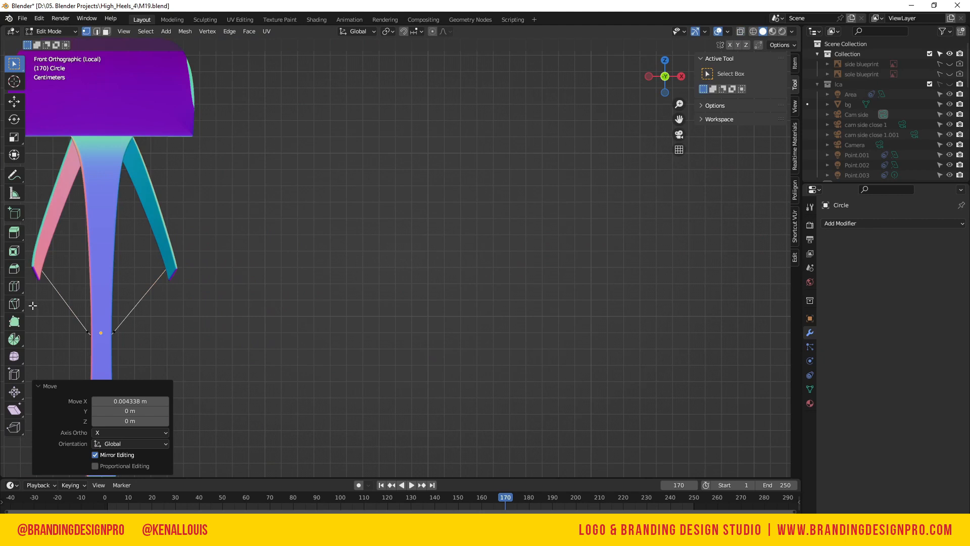
{"action": "key", "text": "ctrl+KP_1"}
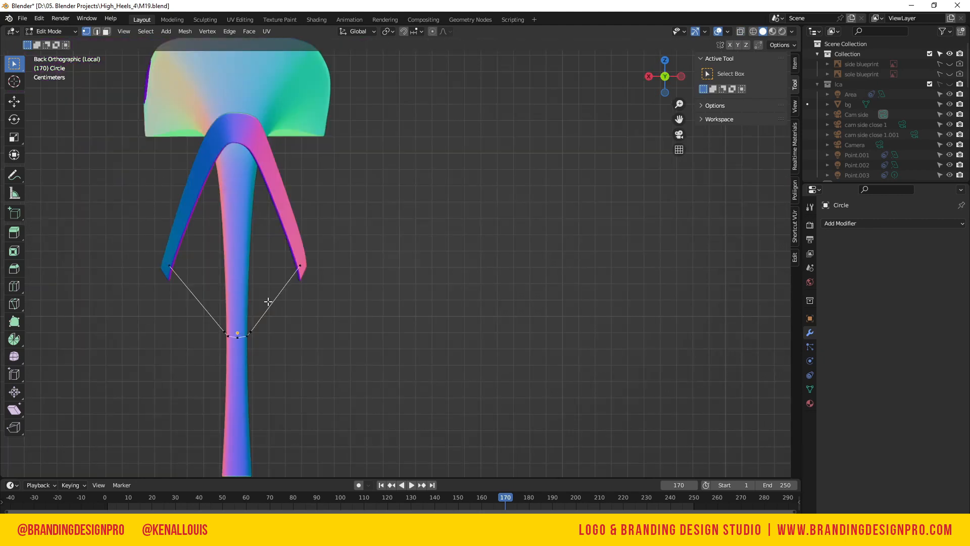
{"action": "key", "text": "g"}
{"action": "key", "text": "x"}
{"action": "left_click", "coordinate": [272, 286]}
{"action": "left_click", "coordinate": [309, 275]}
{"action": "key", "text": "g"}
{"action": "key", "text": "x"}
{"action": "left_click", "coordinate": [367, 301]}
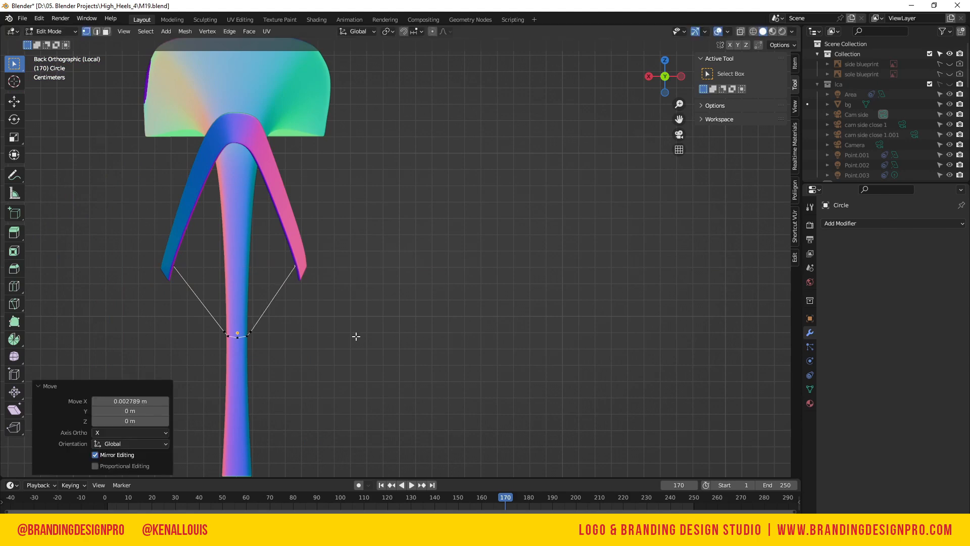
{"action": "mouse_move", "coordinate": [667, 77]}
{"action": "left_mouse_down"}
{"action": "mouse_move", "coordinate": [642, 85]}
{"action": "mouse_move", "coordinate": [664, 77]}
{"action": "left_mouse_up"}
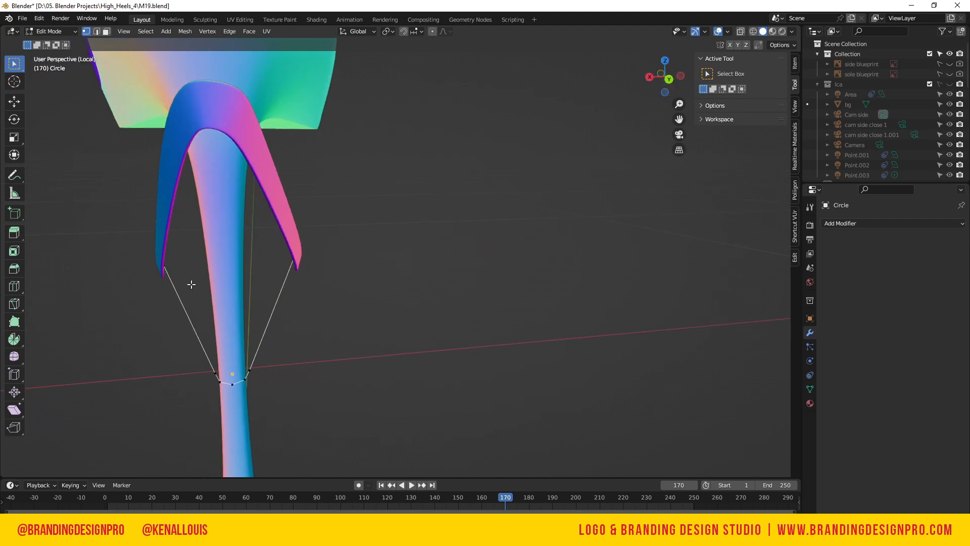
- Raise both open end vertices by 0.00248 m along Z and scale them slightly along X onto the strap ends
{"action": "key", "text": "g"}
{"action": "key", "text": "z"}
{"action": "left_click", "coordinate": [285, 258]}
{"action": "key", "text": "s"}
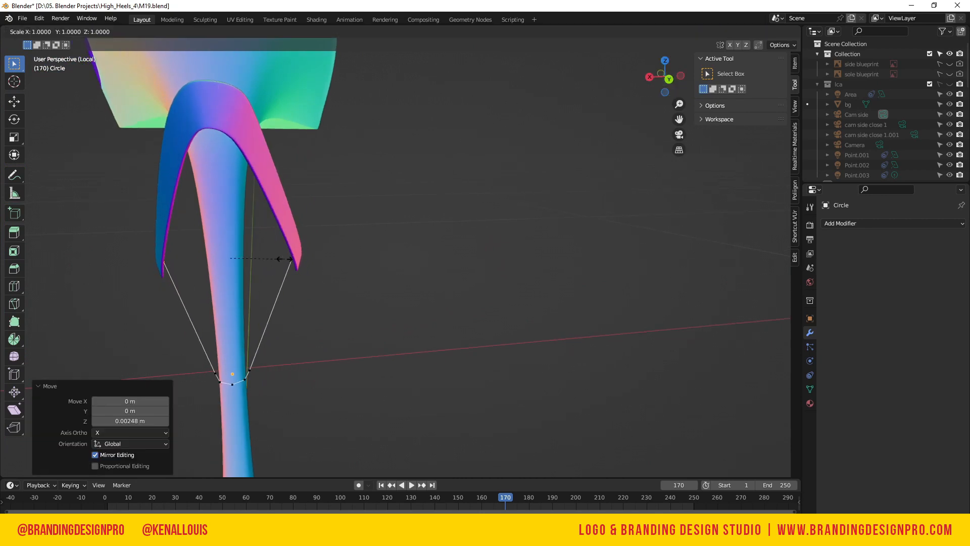
{"action": "key", "text": "x"}
{"action": "left_click", "coordinate": [285, 259]}
{"action": "left_click", "coordinate": [339, 310]}
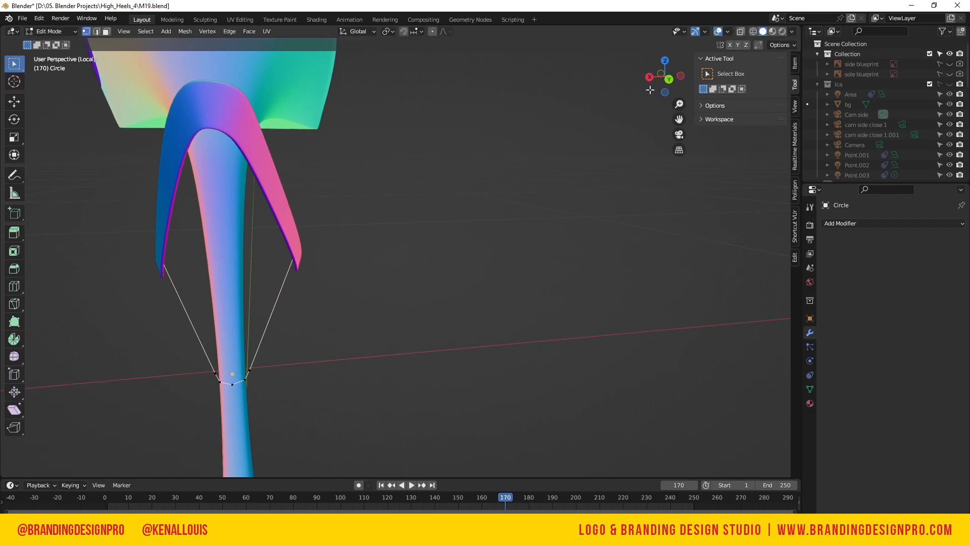
{"action": "left_click_drag", "start_coordinate": [668, 86], "coordinate": [752, 61]}
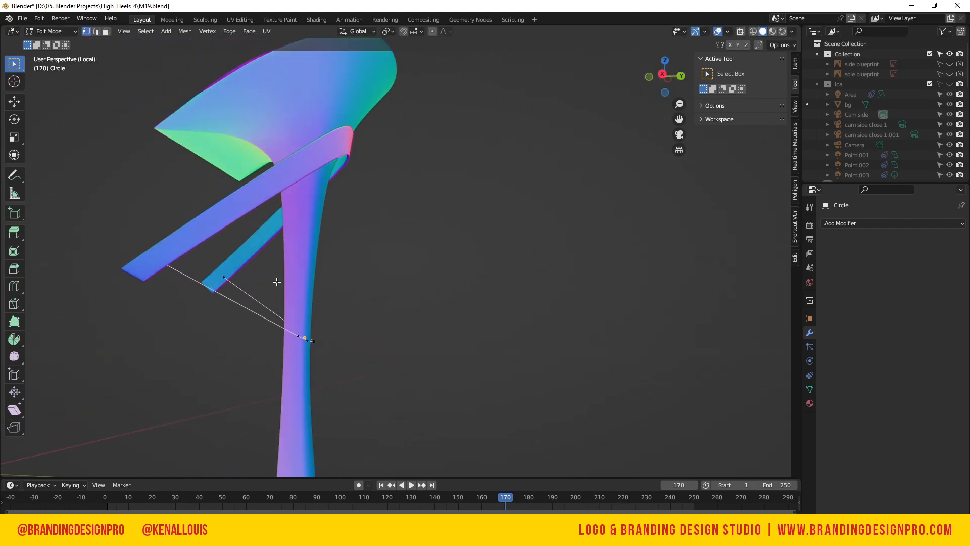
{"action": "key", "text": "KP_3"}
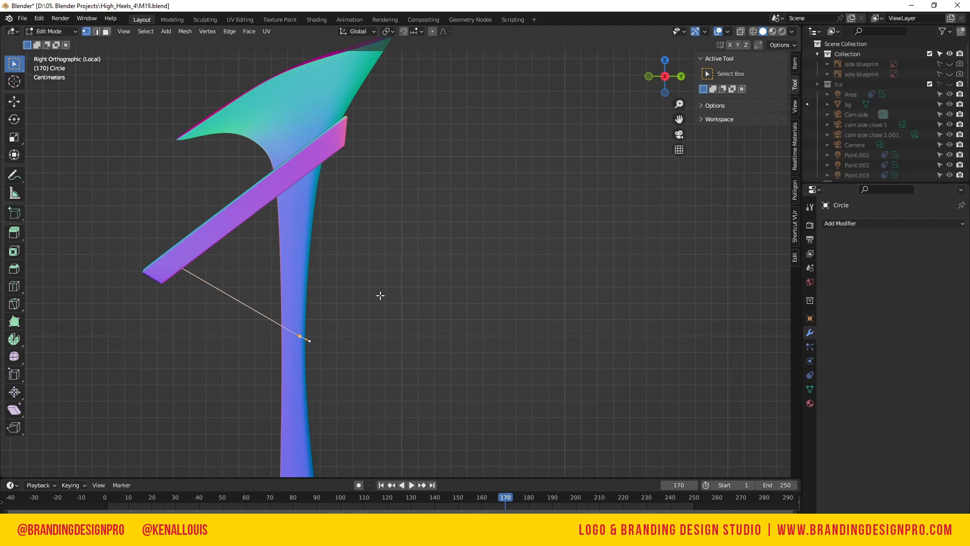
- Add a Subdivision Surface modifier to the open loop with viewport and render levels both at 2
{"action": "left_click", "coordinate": [869, 223]}
{"action": "left_click", "coordinate": [763, 418]}
{"action": "left_click", "coordinate": [948, 268]}
{"action": "left_click", "coordinate": [948, 277]}
{"action": "left_click", "coordinate": [947, 268]}
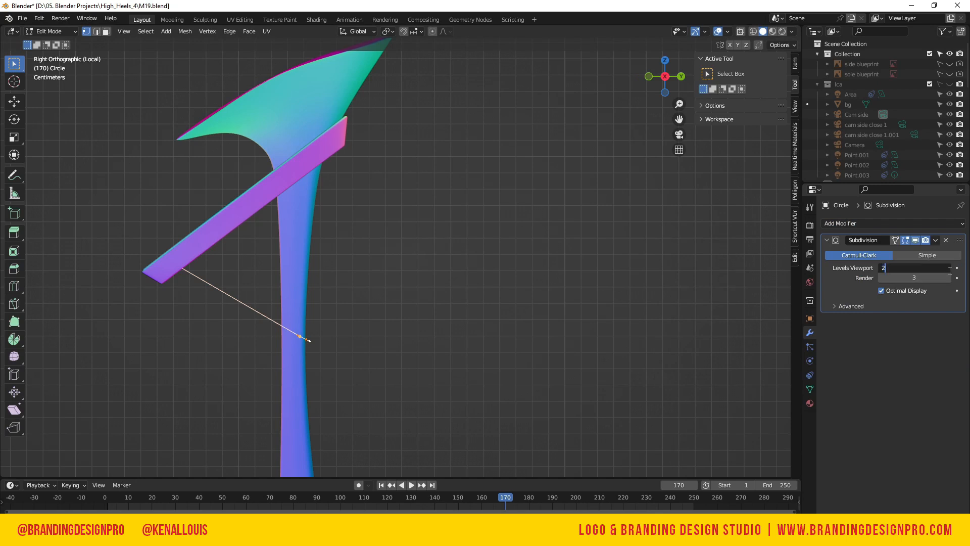
{"action": "key", "text": "Return"}
{"action": "left_click", "coordinate": [883, 278]}
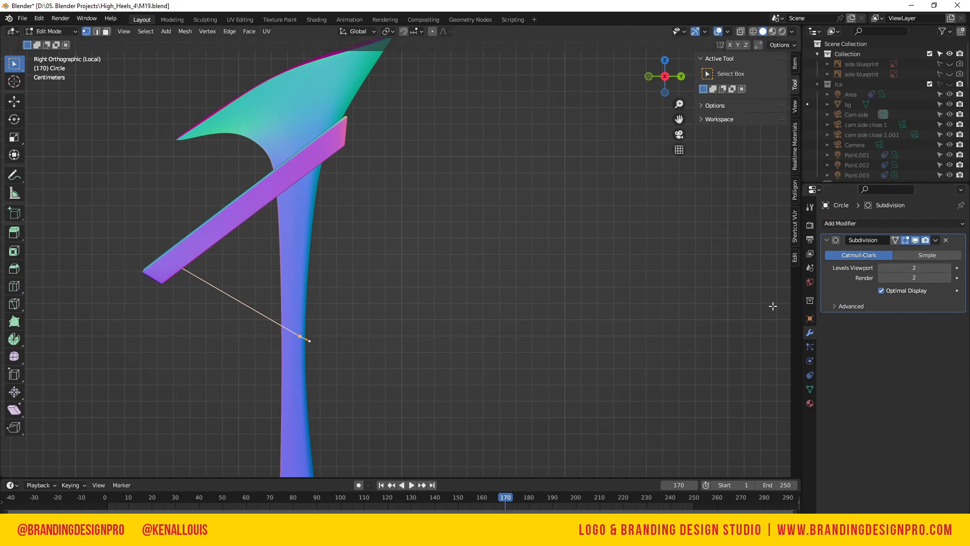
- Give the loop thickness with a Skin modifier and shrink its skin radius to about 0.49
{"action": "left_click_drag", "start_coordinate": [657, 87], "coordinate": [637, 108]}
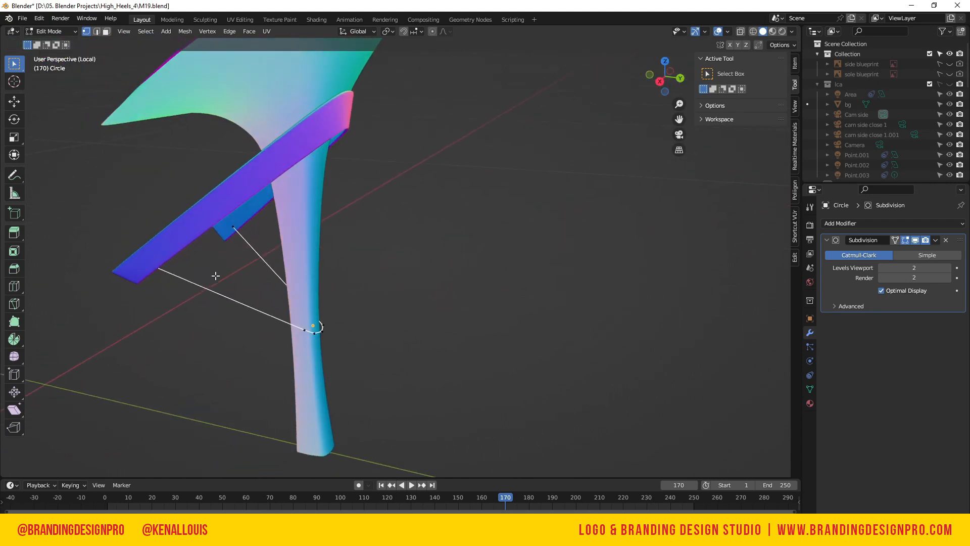
{"action": "left_click", "coordinate": [853, 224]}
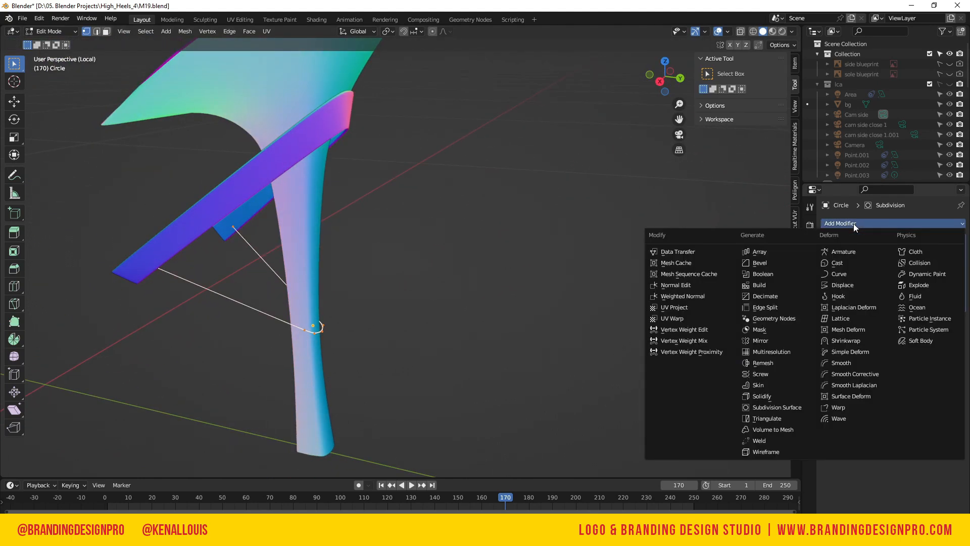
{"action": "left_click", "coordinate": [790, 383]}
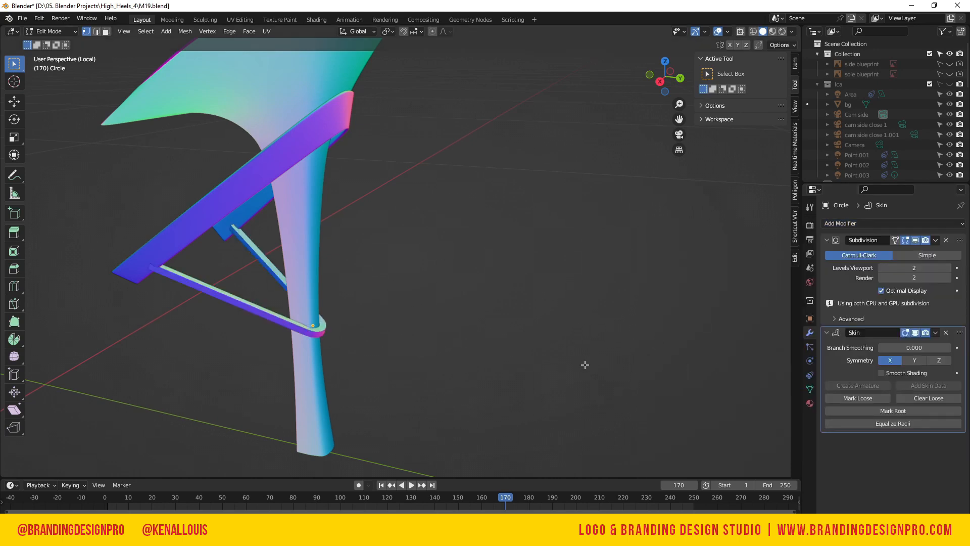
{"action": "key", "text": "ctrl+a"}
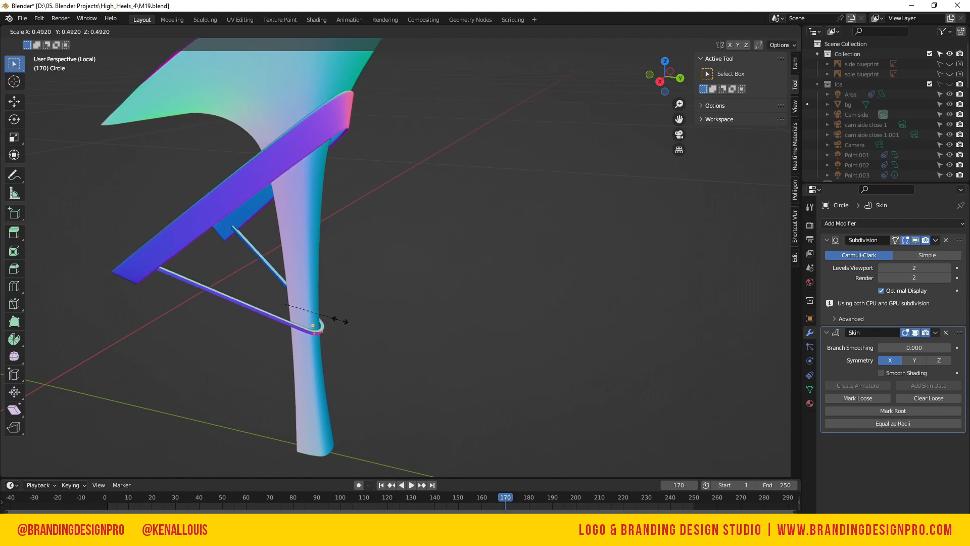
{"action": "left_click", "coordinate": [344, 324]}
- Add a second Subdivision Surface modifier below Skin and set its viewport level to 2
{"action": "left_click_drag", "start_coordinate": [959, 239], "coordinate": [948, 396]}
{"action": "left_click_drag", "start_coordinate": [959, 347], "coordinate": [960, 234]}
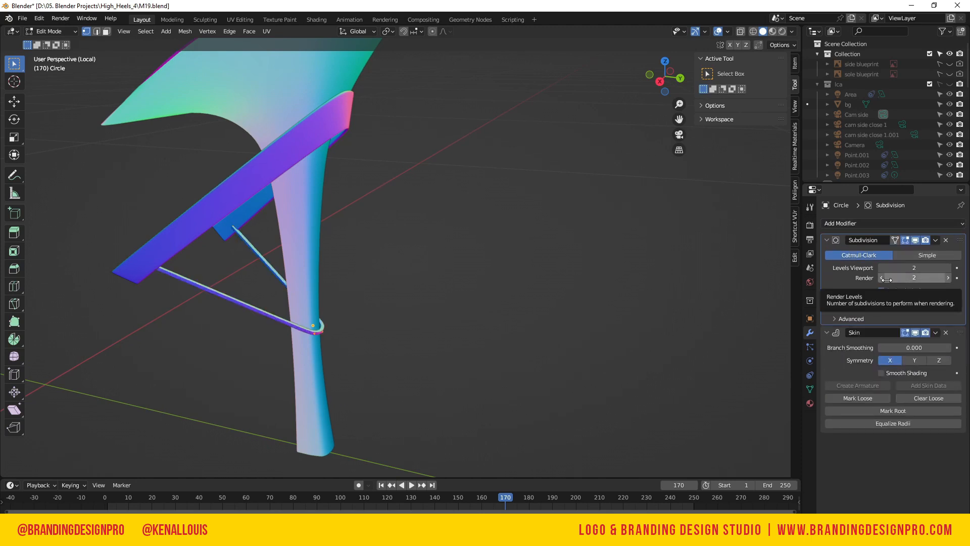
{"action": "left_click", "coordinate": [901, 222]}
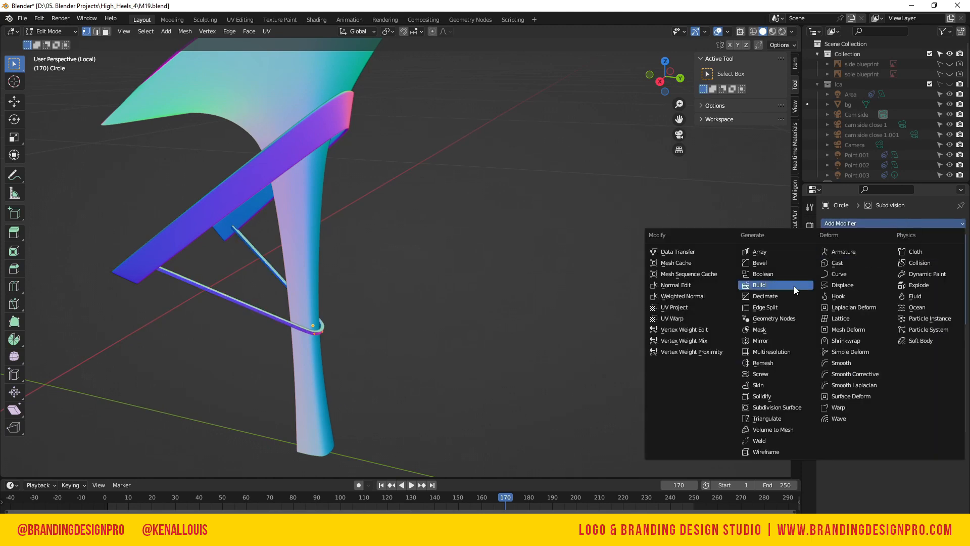
{"action": "left_click", "coordinate": [788, 407]}
{"action": "left_click", "coordinate": [948, 455]}
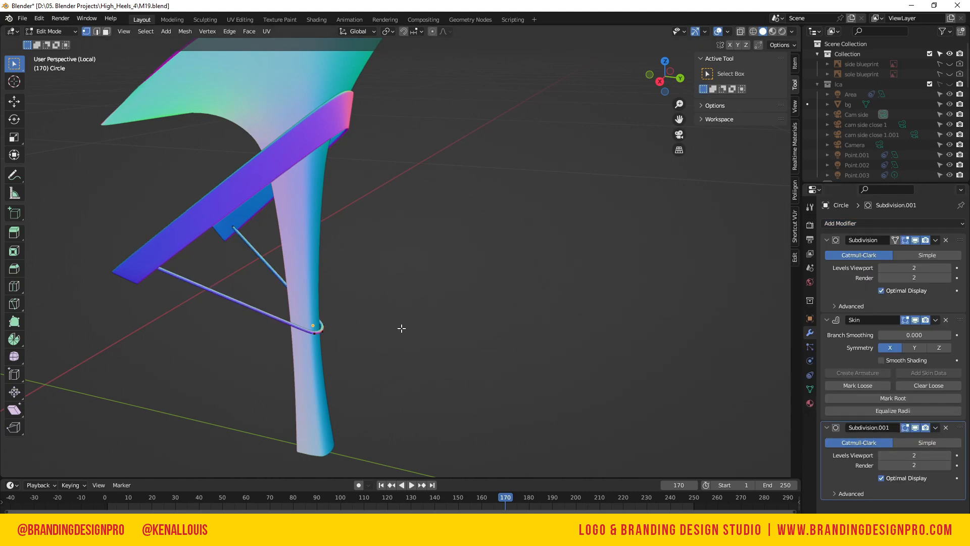
- In the side view, move the cord's end vertices by -0.001239 m in Y and 0.001549 m in Z into the strap, then return to Object Mode
{"action": "left_click_drag", "start_coordinate": [114, 235], "coordinate": [218, 299]}
{"action": "key", "text": "KP_3"}
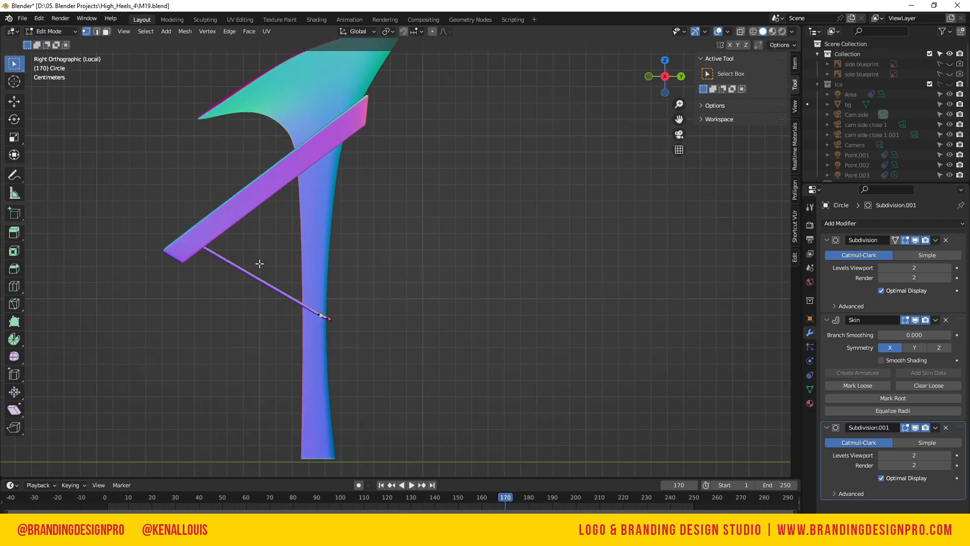
{"action": "key", "text": "g"}
{"action": "left_click", "coordinate": [300, 263]}
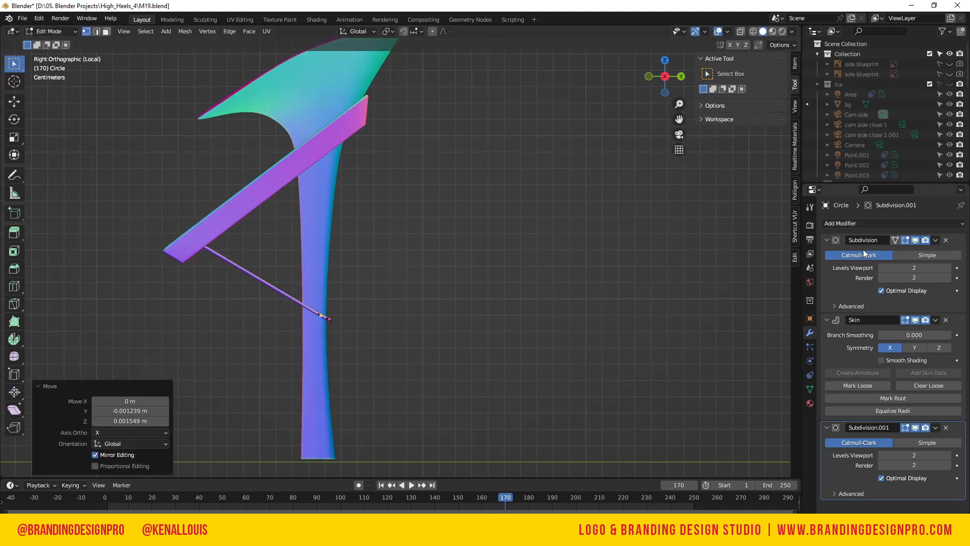
{"action": "key", "text": "alt+z"}
{"action": "key", "text": "alt+z"}
{"action": "key", "text": "Tab"}
{"action": "left_click", "coordinate": [428, 317]}
{"action": "left_click_drag", "start_coordinate": [664, 76], "coordinate": [384, 191]}
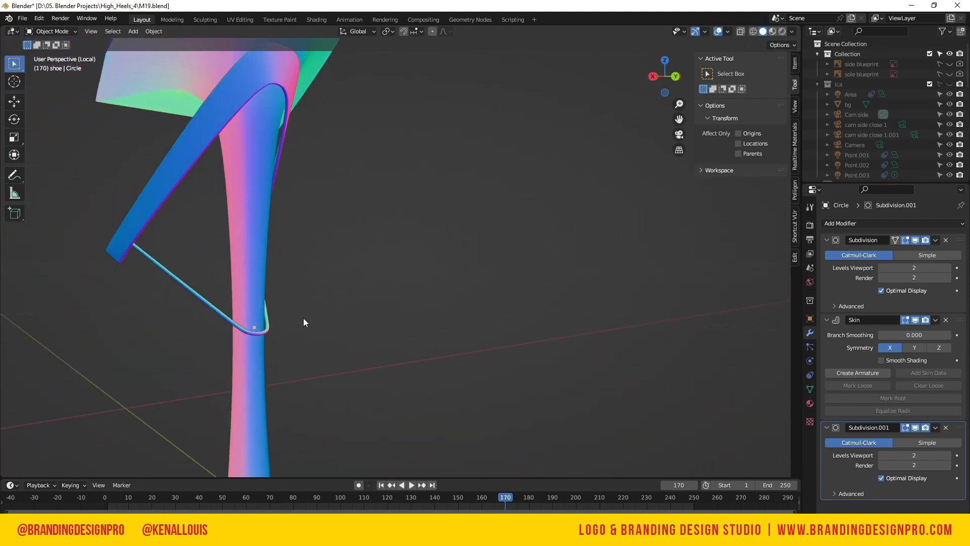
- Thin the whole cord further by resizing its skin radius by 0.614
{"action": "key", "text": "a"}
{"action": "left_click", "coordinate": [207, 303]}
{"action": "key", "text": "Tab"}
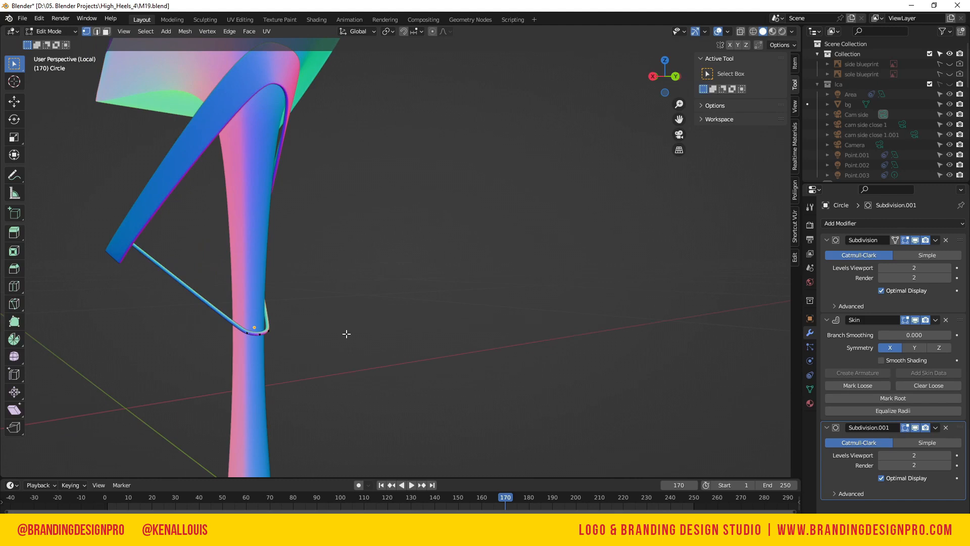
{"action": "key", "text": "s"}
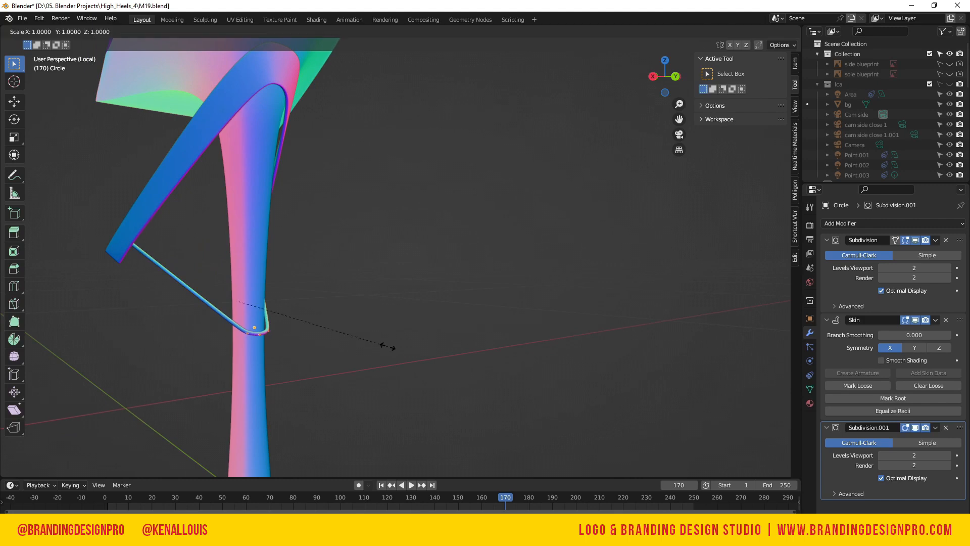
{"action": "left_click", "coordinate": [321, 323]}
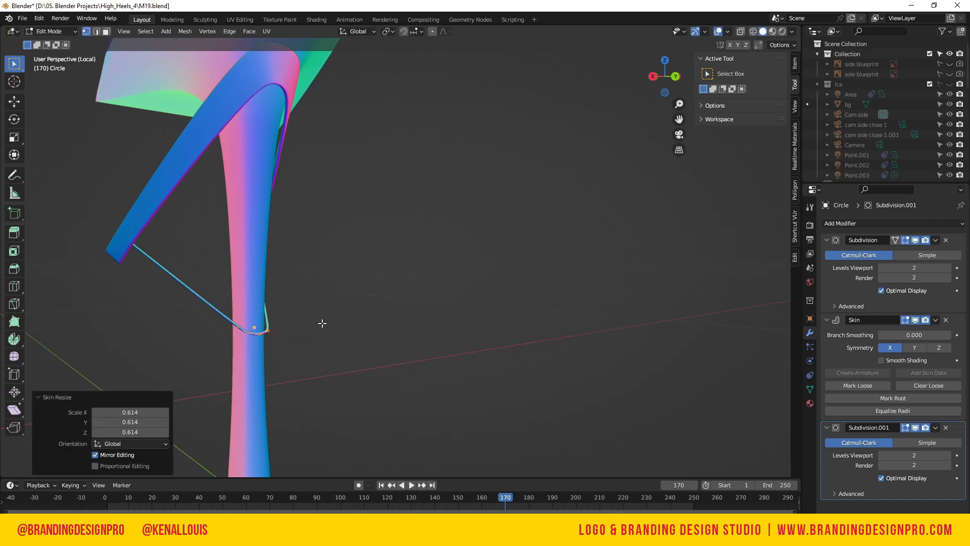
- With X-ray on, select the cord's vertices wrapping the heel and move them -0.000869 m along Y, closer to the heel
{"action": "left_click", "coordinate": [263, 355]}
{"action": "scroll", "coordinate": [263, 354], "scroll_direction": "up", "scroll_amount": 4}
{"action": "left_click_drag", "start_coordinate": [663, 80], "coordinate": [623, 70]}
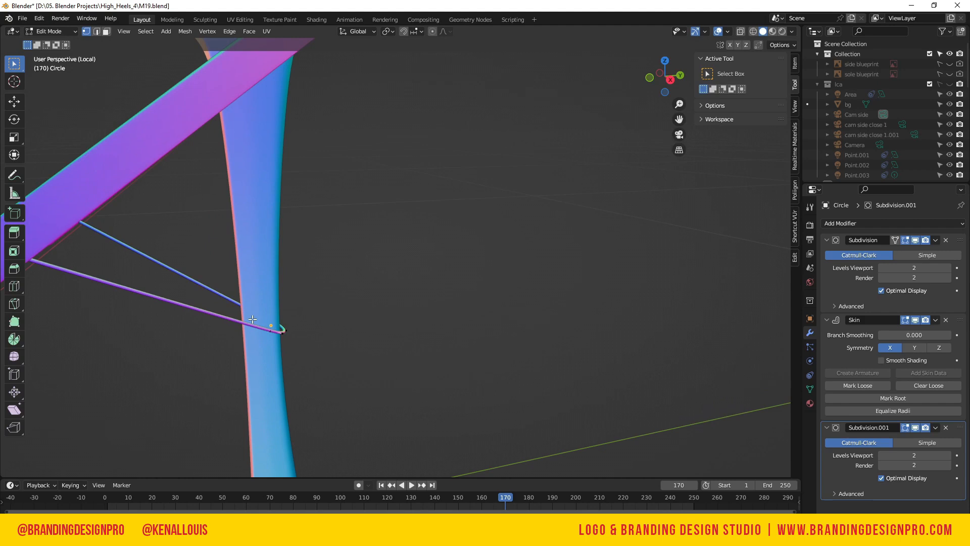
{"action": "left_click_drag", "start_coordinate": [312, 368], "coordinate": [229, 278]}
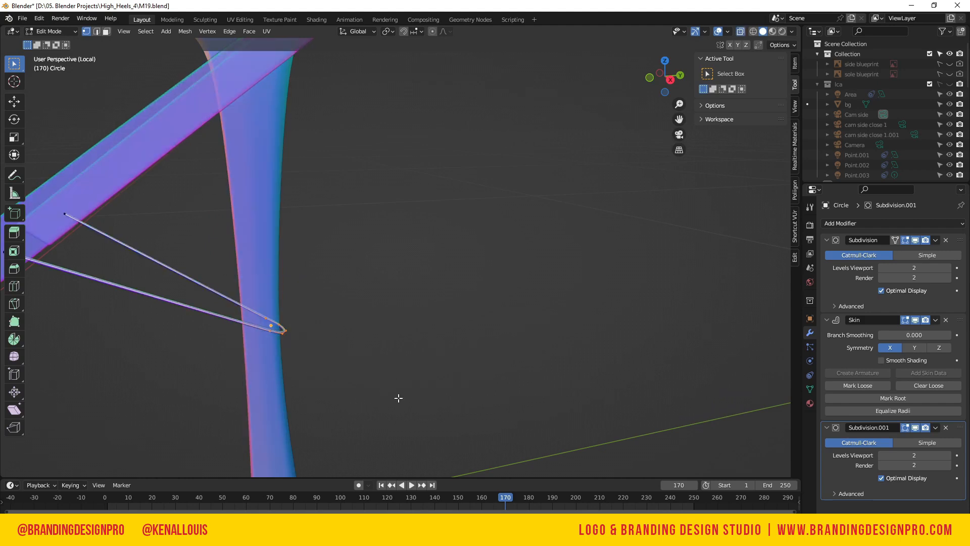
{"action": "key", "text": "g"}
{"action": "key", "text": "y"}
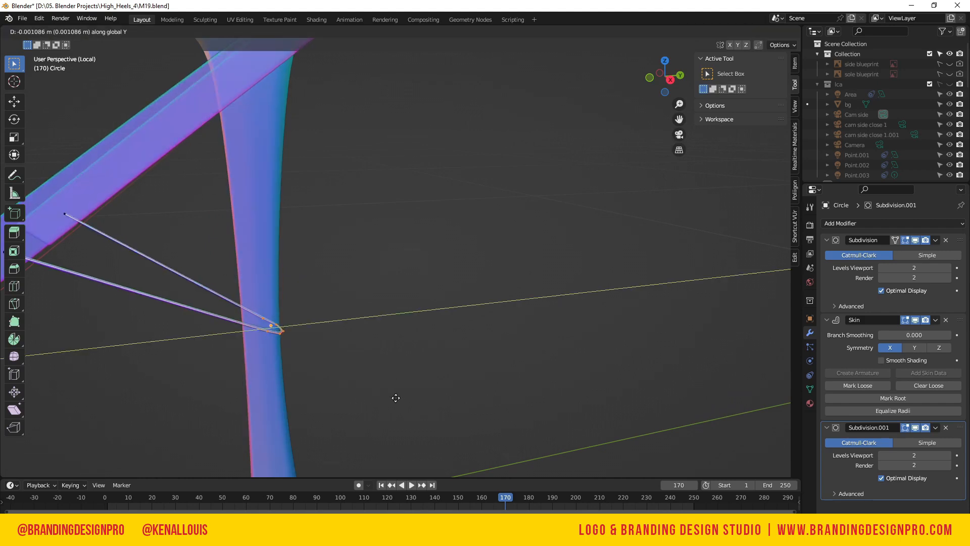
{"action": "left_click", "coordinate": [397, 397]}
{"action": "key", "text": "alt+z"}
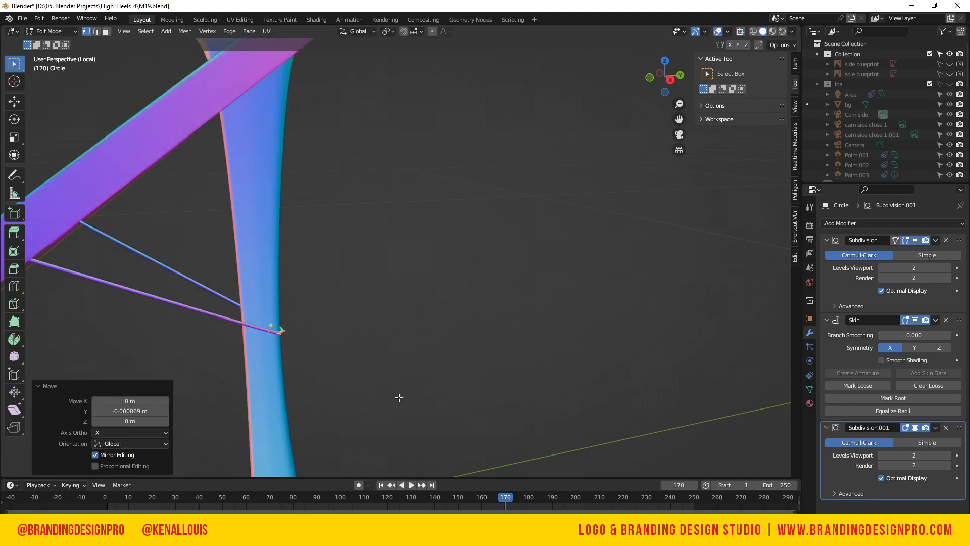
- Return to Object Mode, select the cord in the side view and leave local view to bring back the whole shoe
{"action": "mouse_move", "coordinate": [674, 91]}
{"action": "left_mouse_down"}
{"action": "mouse_move", "coordinate": [662, 86]}
{"action": "mouse_move", "coordinate": [667, 79]}
{"action": "left_mouse_up"}
{"action": "key", "text": "KP_3"}
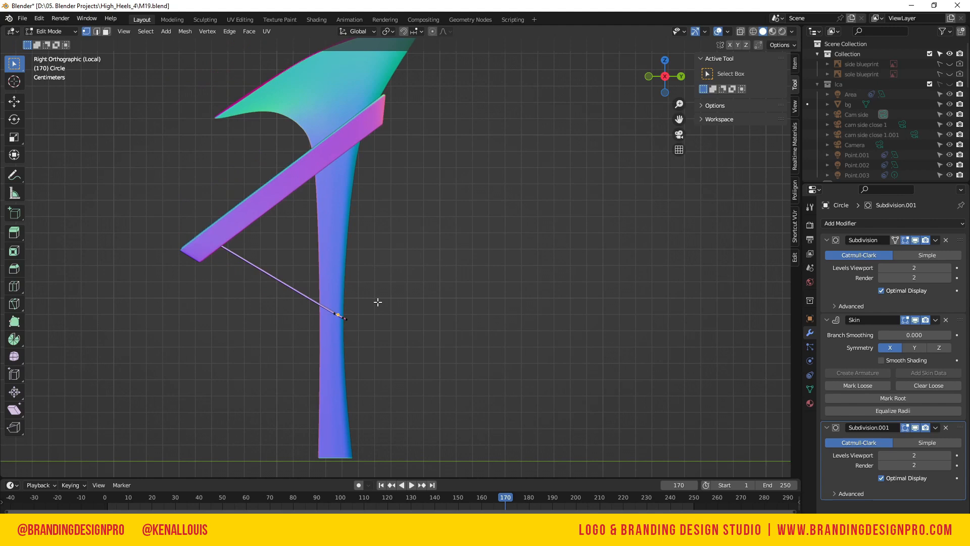
{"action": "key", "text": "alt+z"}
{"action": "key", "text": "alt+z"}
{"action": "key", "text": "Tab"}
{"action": "left_click", "coordinate": [397, 314]}
{"action": "left_click", "coordinate": [287, 281]}
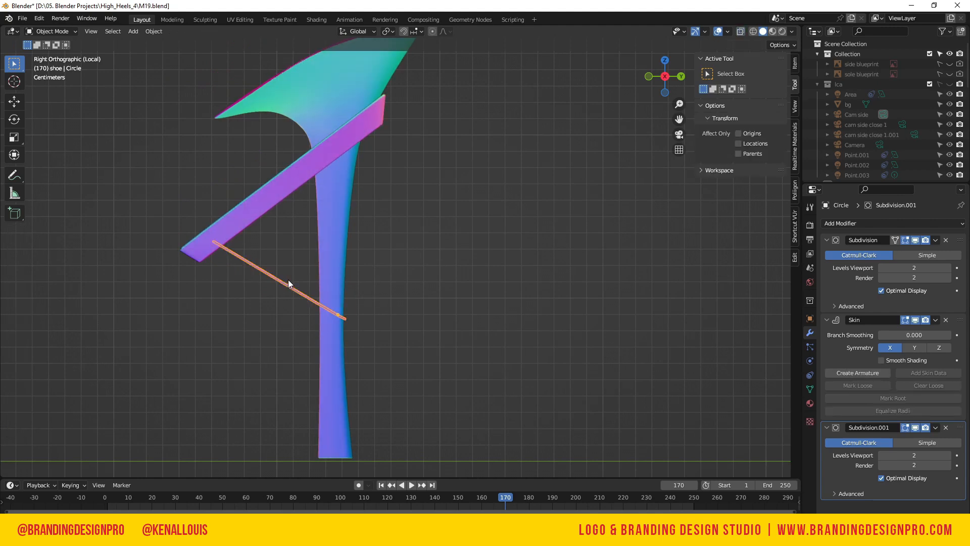
{"action": "key", "text": "KP_Divide"}
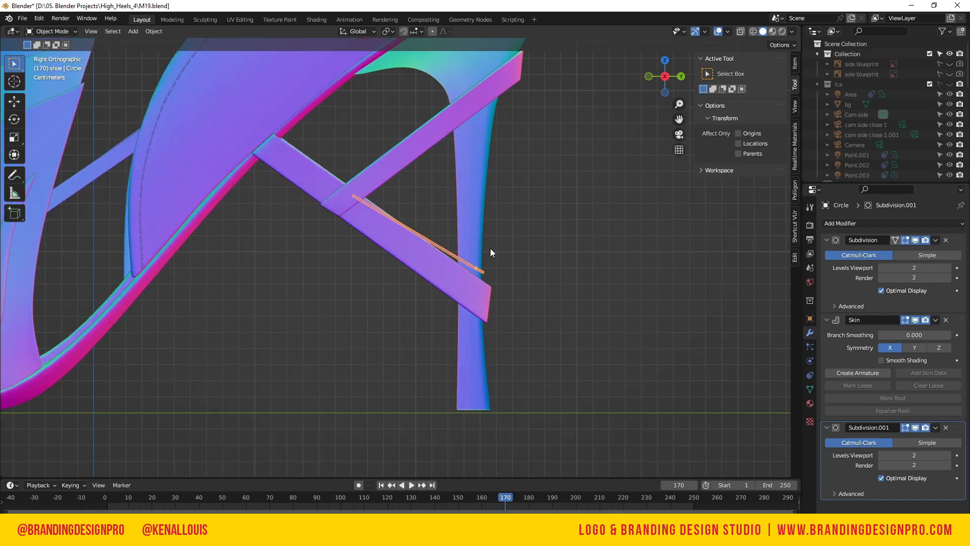
- Using the side blueprint as reference, rotate the cord about X and raise it 0.001882 m along Z, then hide the blueprint
{"action": "left_click", "coordinate": [950, 64]}
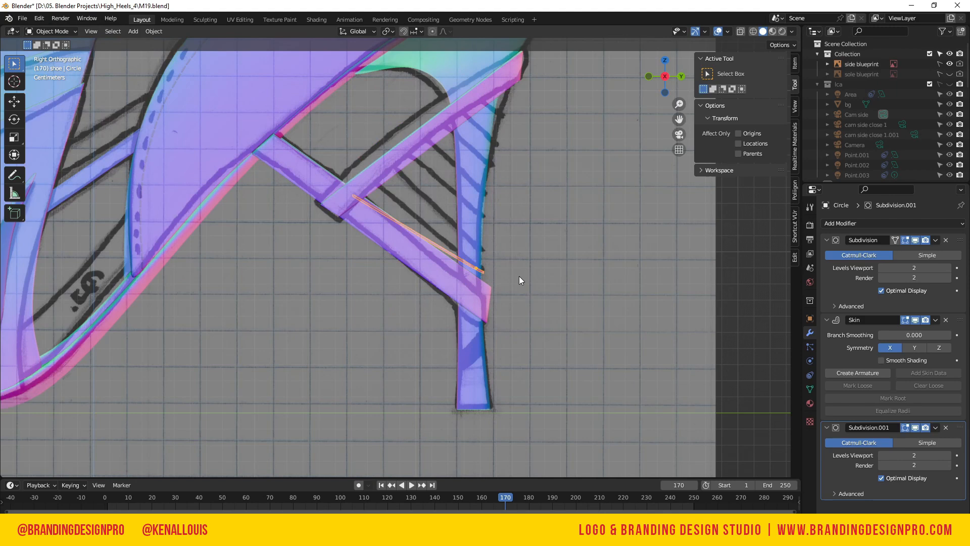
{"action": "key", "text": "r"}
{"action": "key", "text": "x"}
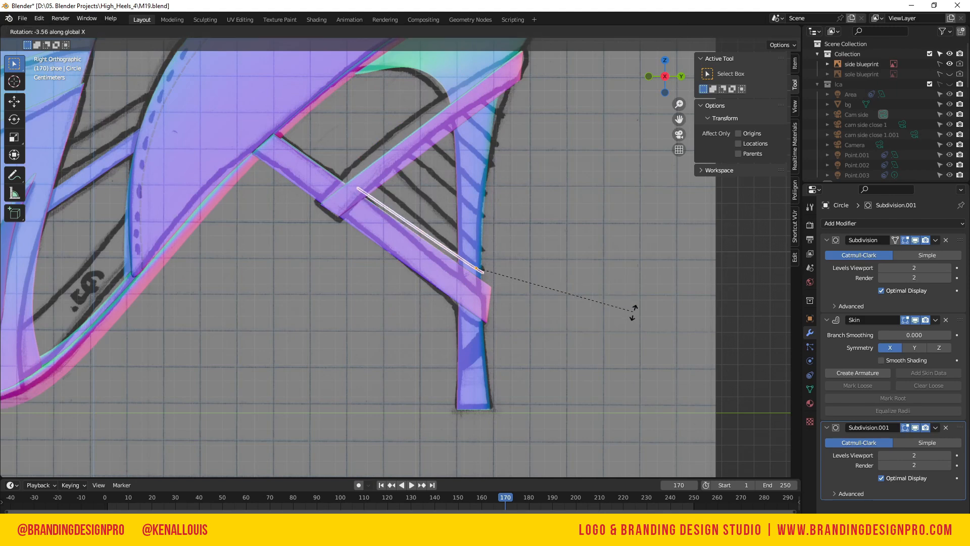
{"action": "left_click", "coordinate": [630, 326]}
{"action": "key", "text": "g"}
{"action": "key", "text": "z"}
{"action": "left_click", "coordinate": [628, 324]}
{"action": "middle_click_drag", "start_coordinate": [516, 267], "coordinate": [605, 114]}
{"action": "key", "text": "KP_3"}
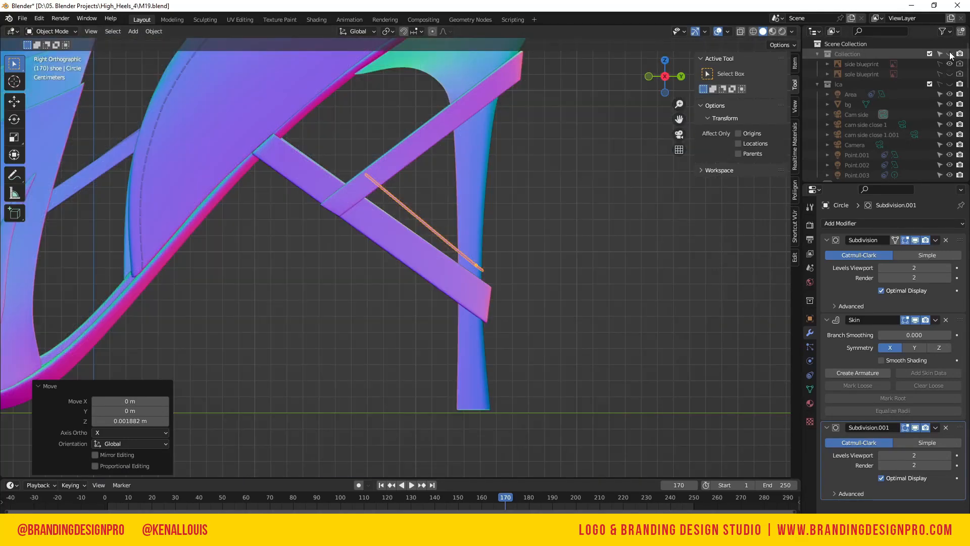
- Add an Array modifier to the cord with relative offset factors of 0 in X and 1 in Z
{"action": "left_click", "coordinate": [587, 137]}
{"action": "mouse_move", "coordinate": [664, 76]}
{"action": "left_mouse_down"}
{"action": "mouse_move", "coordinate": [563, 69]}
{"action": "mouse_move", "coordinate": [656, 66]}
{"action": "mouse_move", "coordinate": [665, 79]}
{"action": "left_mouse_up"}
{"action": "left_click", "coordinate": [427, 218]}
{"action": "key", "text": "KP_3"}
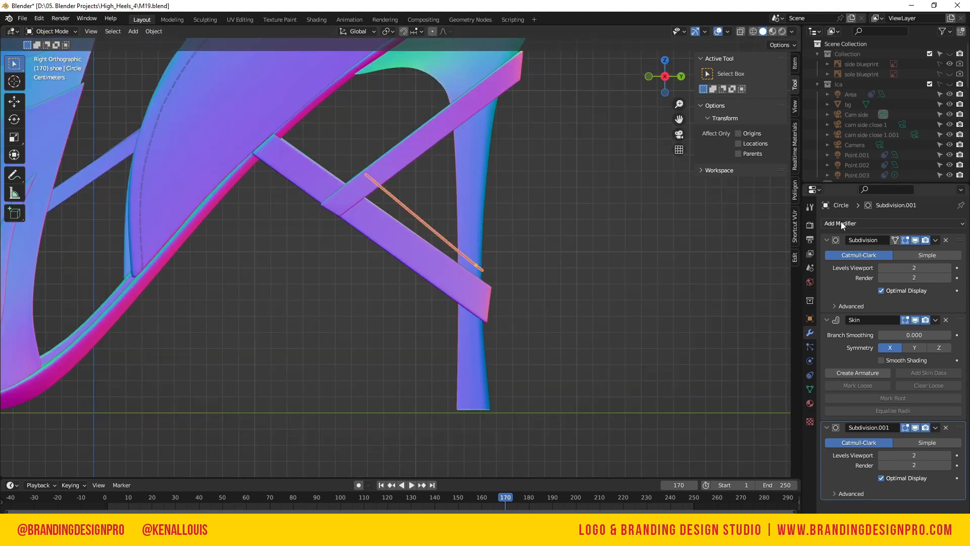
{"action": "left_click", "coordinate": [845, 222]}
{"action": "left_click", "coordinate": [768, 251]}
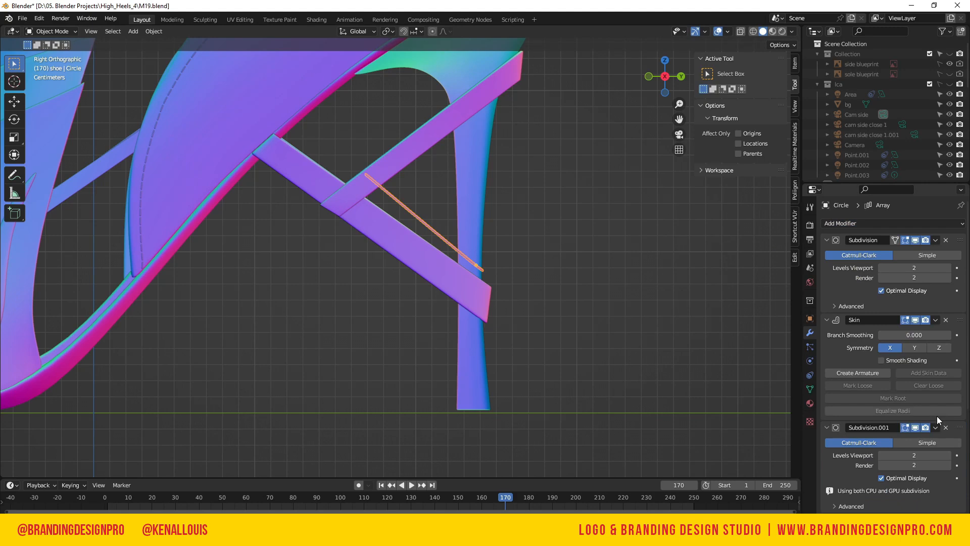
{"action": "scroll", "coordinate": [938, 409], "scroll_direction": "down", "scroll_amount": 8}
{"action": "double_click", "coordinate": [909, 497]}
{"action": "type", "text": "1"}
{"action": "key", "text": "Return"}
{"action": "left_click_drag", "start_coordinate": [913, 464], "coordinate": [880, 464]}
{"action": "left_click", "coordinate": [918, 465]}
{"action": "type", "text": "0"}
{"action": "key", "text": "Return"}
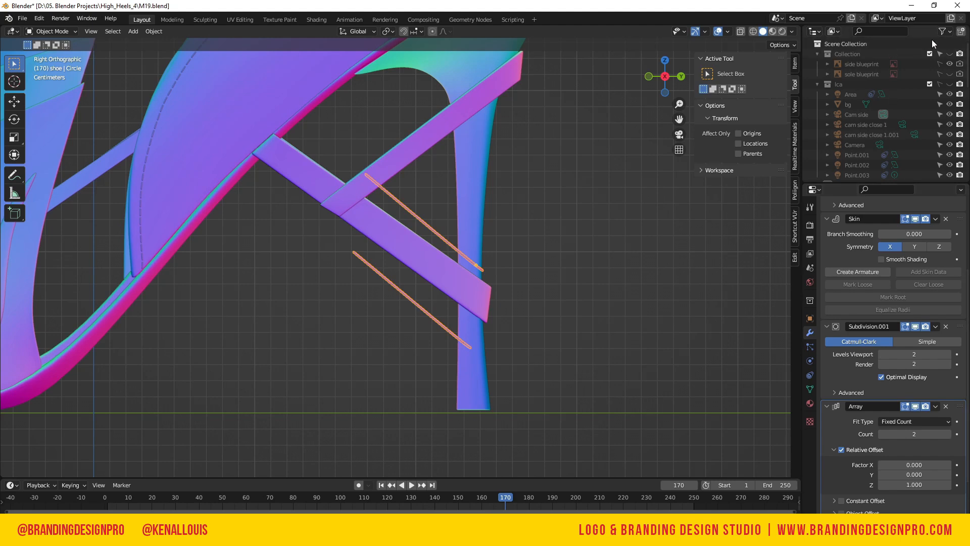
- Show the side blueprint and set the array to 8 copies with a Z factor of -0.280 to follow the drawn lines
{"action": "left_click", "coordinate": [949, 64]}
{"action": "left_click", "coordinate": [949, 435]}
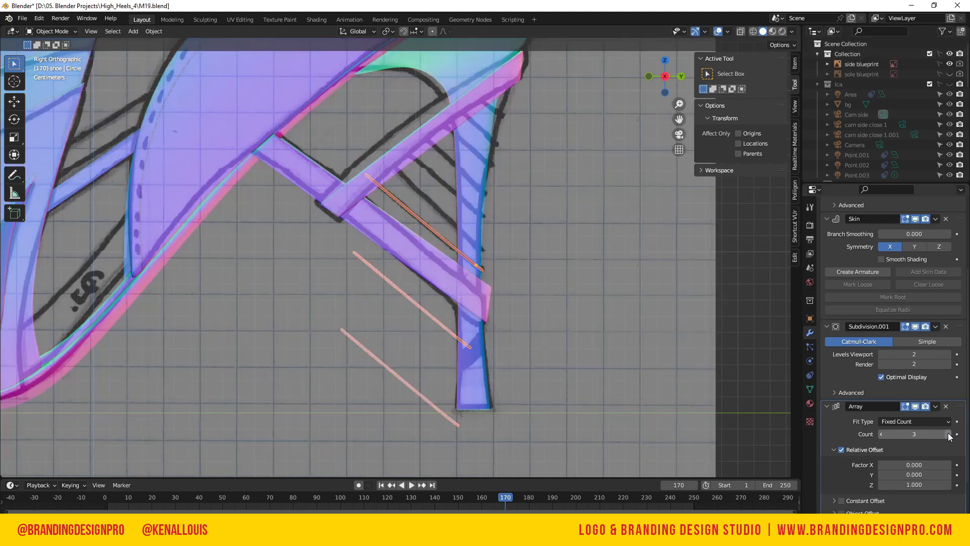
{"action": "left_click", "coordinate": [914, 484]}
{"action": "type", "text": ".3"}
{"action": "key", "text": "Return"}
{"action": "mouse_move", "coordinate": [914, 485]}
{"action": "left_mouse_down"}
{"action": "mouse_move", "coordinate": [944, 485]}
{"action": "mouse_move", "coordinate": [884, 484]}
{"action": "mouse_move", "coordinate": [899, 485]}
{"action": "left_mouse_up"}
{"action": "left_click_drag", "start_coordinate": [921, 437], "coordinate": [950, 437]}
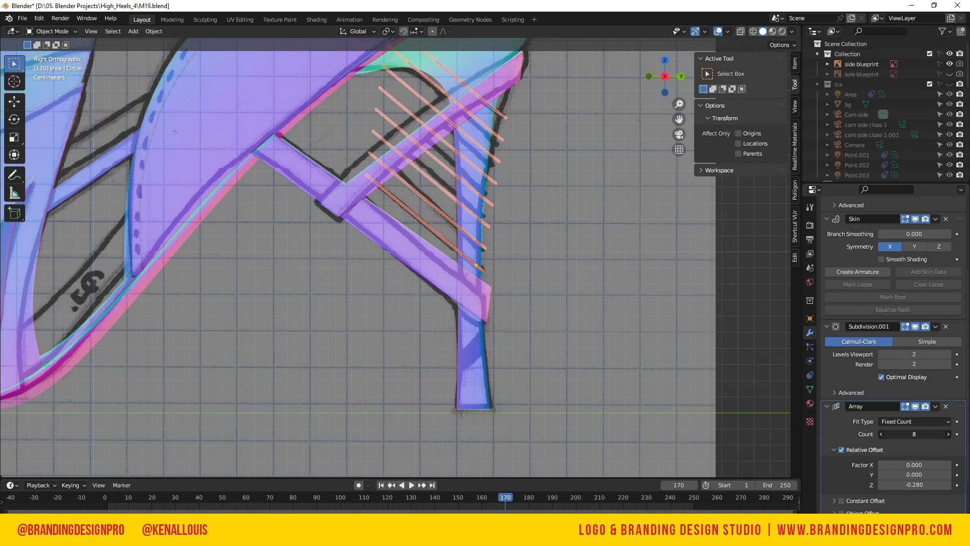
{"action": "left_click", "coordinate": [520, 230]}
{"action": "mouse_move", "coordinate": [657, 85]}
{"action": "left_mouse_down"}
{"action": "mouse_move", "coordinate": [560, 94]}
{"action": "mouse_move", "coordinate": [657, 85]}
{"action": "left_mouse_up"}
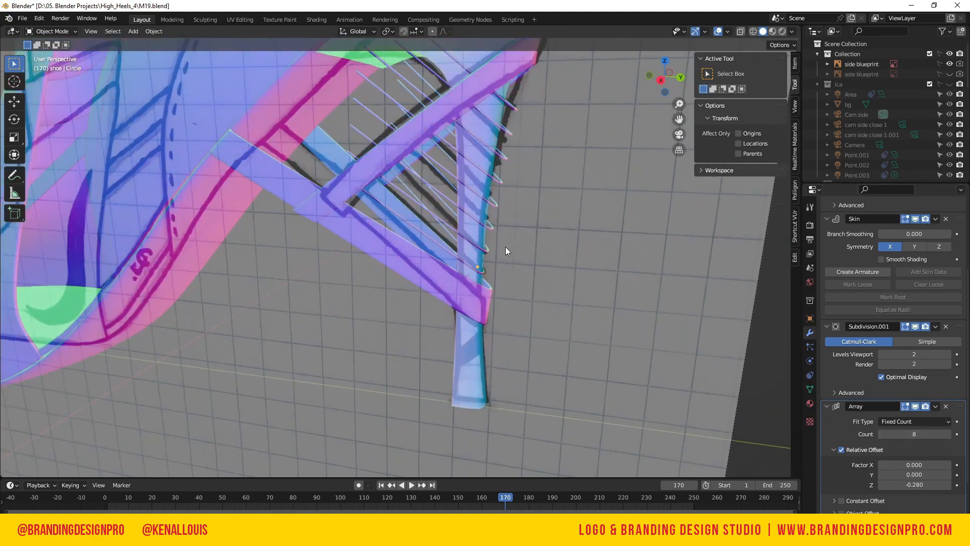
- Hide the side blueprint, then place the cord's Array modifier first in the stack and apply it
{"action": "key", "text": "KP_3"}
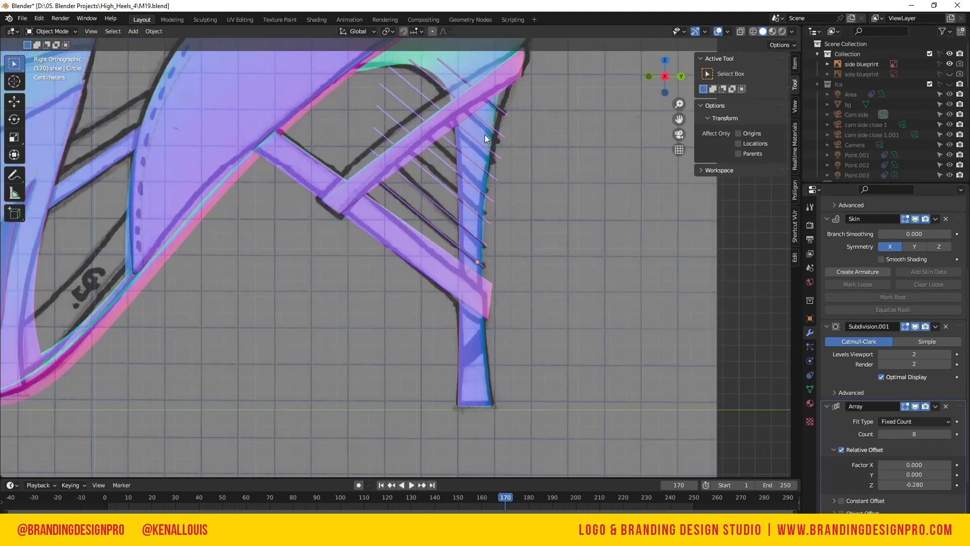
{"action": "left_click", "coordinate": [508, 117]}
{"action": "left_click", "coordinate": [950, 64]}
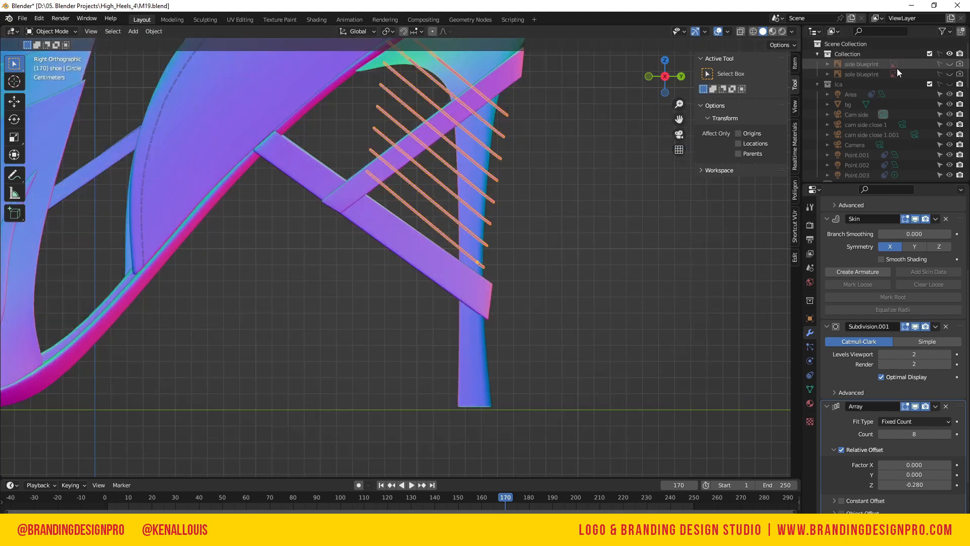
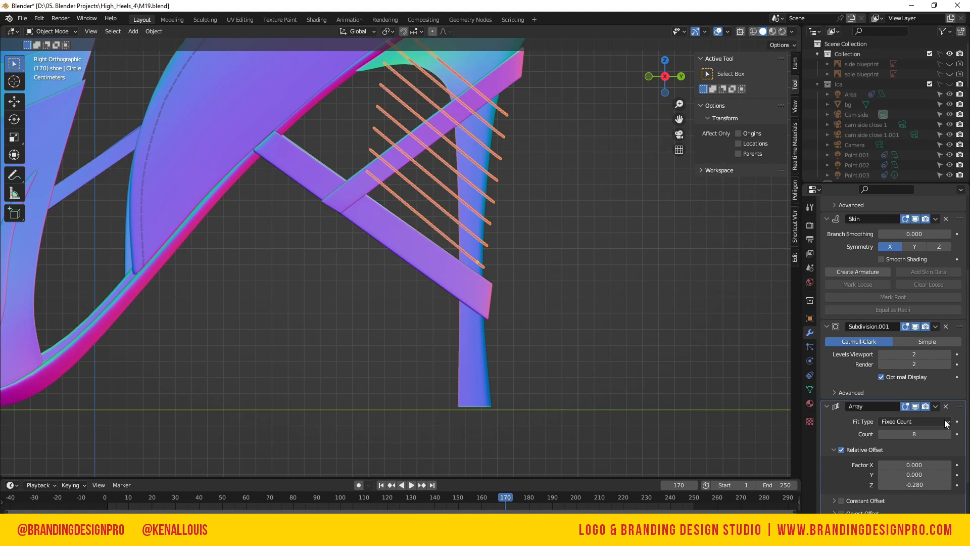
{"action": "left_click_drag", "start_coordinate": [960, 406], "coordinate": [866, 235]}
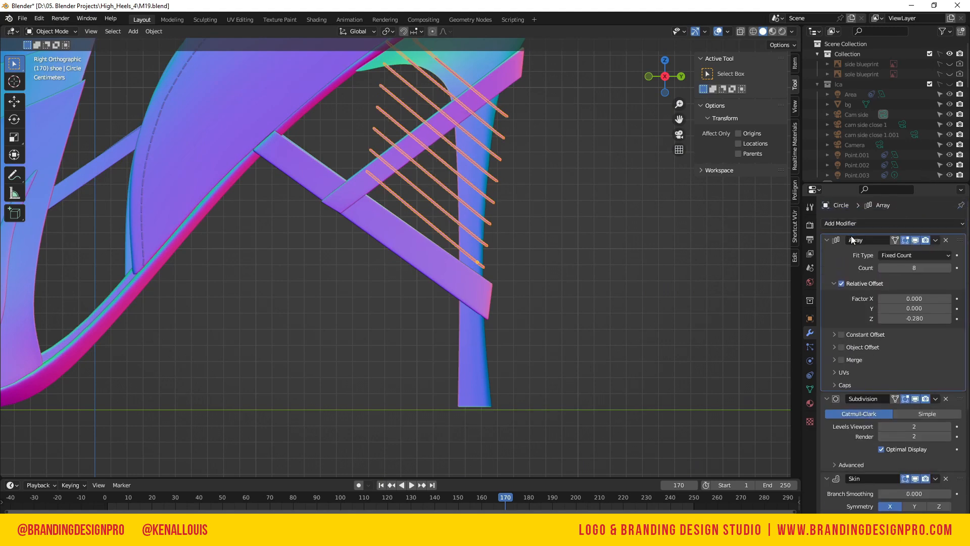
{"action": "key", "text": "ctrl+a"}
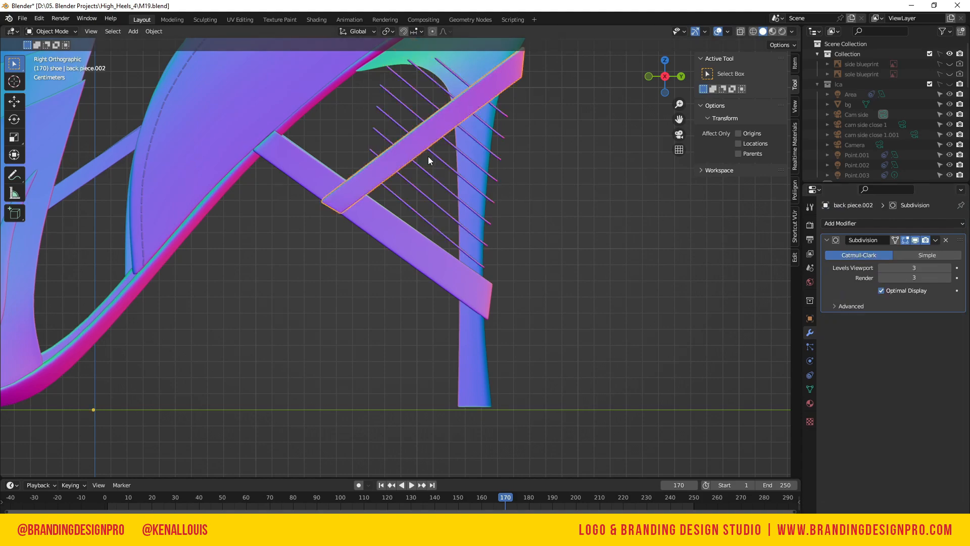
- Enter Edit Mode on the arrayed cords and add a single loop cut to one of the lower cords
{"action": "middle_click_drag", "start_coordinate": [520, 114], "coordinate": [468, 113]}
{"action": "key", "text": "Tab"}
{"action": "left_click_drag", "start_coordinate": [661, 83], "coordinate": [634, 94]}
{"action": "scroll", "coordinate": [634, 94], "scroll_direction": "down", "scroll_amount": 2}
{"action": "scroll", "coordinate": [457, 199], "scroll_direction": "up", "scroll_amount": 1}
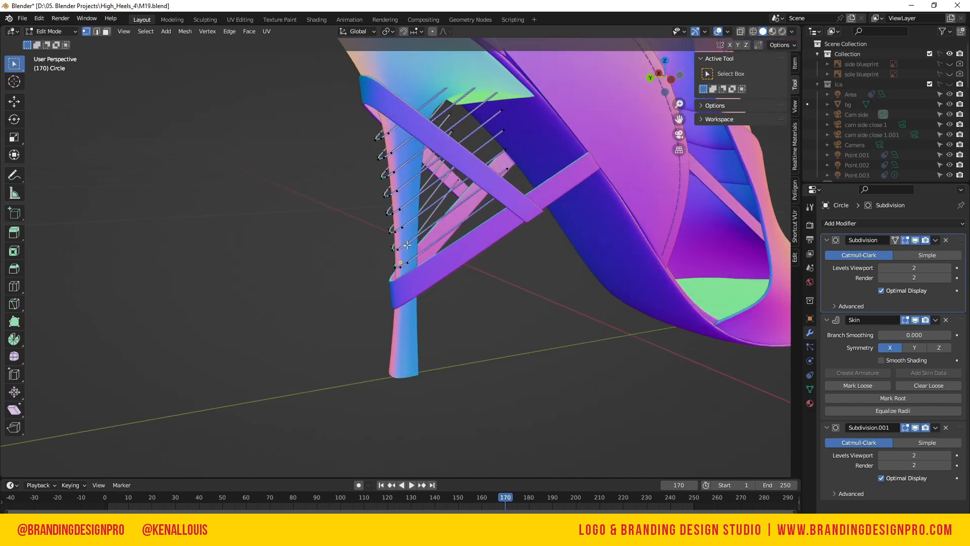
{"action": "key", "text": "ctrl+r"}
{"action": "left_click", "coordinate": [456, 207]}
{"action": "middle_click_drag", "start_coordinate": [580, 81], "coordinate": [421, 205]}
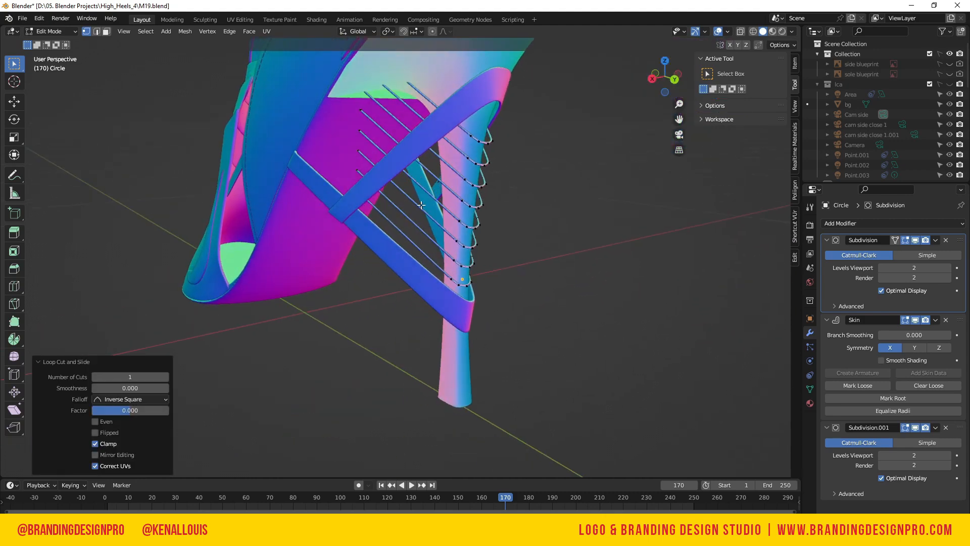
- Slide the cord's selected vertex along its edge toward the crossing strap
{"action": "left_click", "coordinate": [421, 230]}
{"action": "left_click", "coordinate": [405, 217]}
{"action": "left_click_drag", "start_coordinate": [673, 79], "coordinate": [553, 74]}
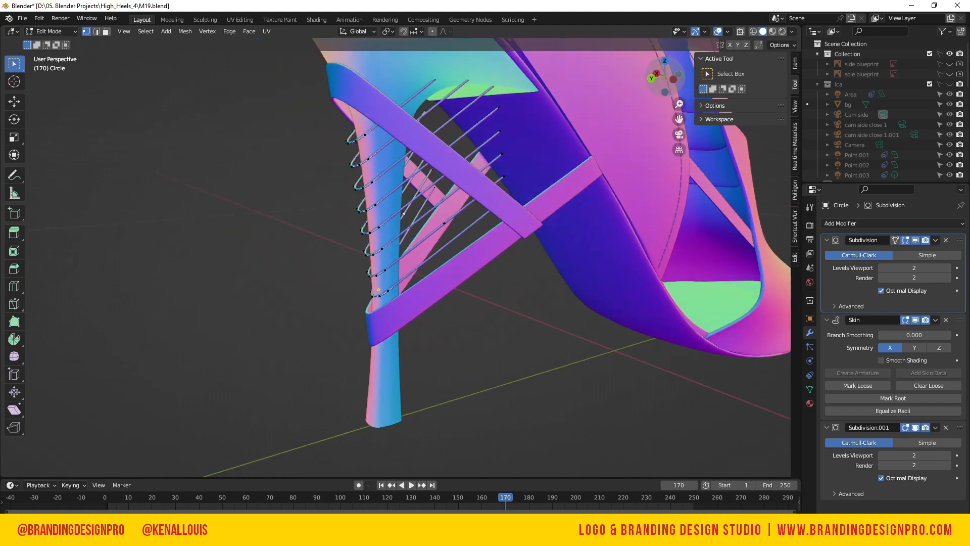
{"action": "key", "text": "shift+v"}
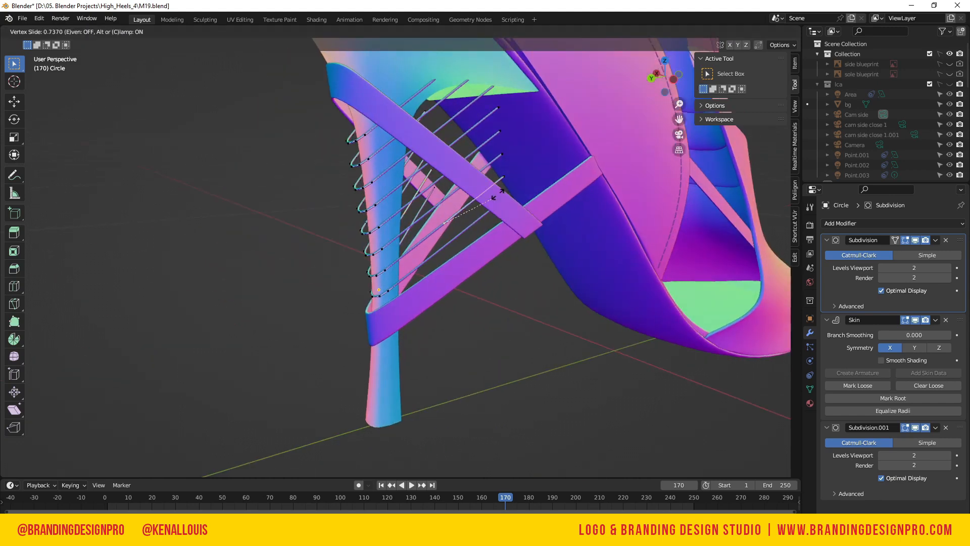
{"action": "left_click", "coordinate": [490, 198]}
- Dissolve the surplus vertices at the lower cord's ends on both sides of the heel
{"action": "left_click_drag", "start_coordinate": [660, 78], "coordinate": [475, 78]}
{"action": "left_click_drag", "start_coordinate": [665, 79], "coordinate": [535, 81]}
{"action": "key", "text": "x"}
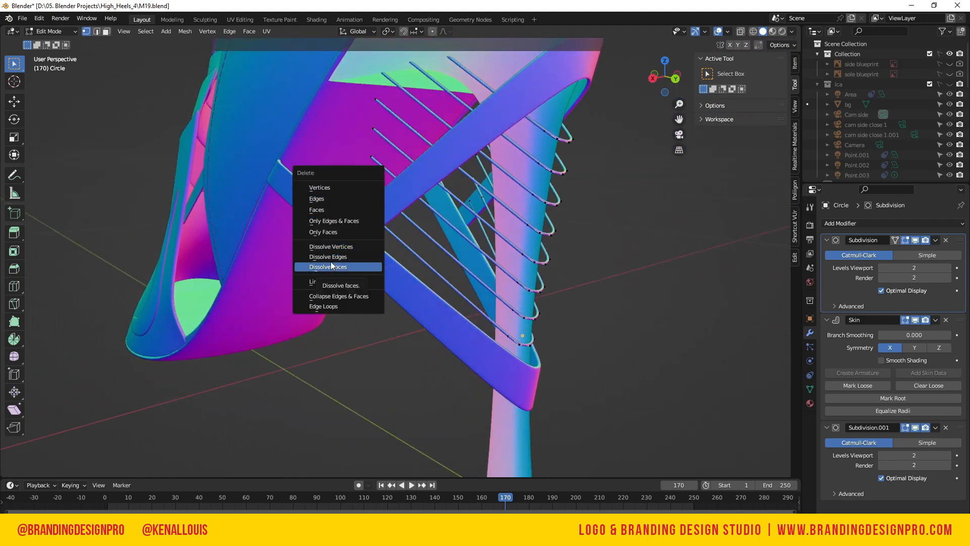
{"action": "left_click", "coordinate": [334, 247]}
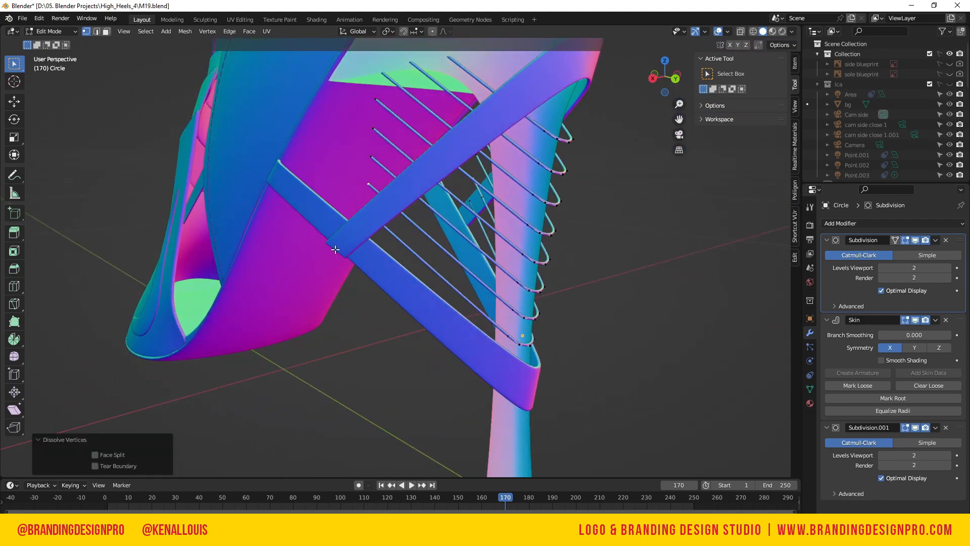
{"action": "left_click_drag", "start_coordinate": [663, 97], "coordinate": [657, 87]}
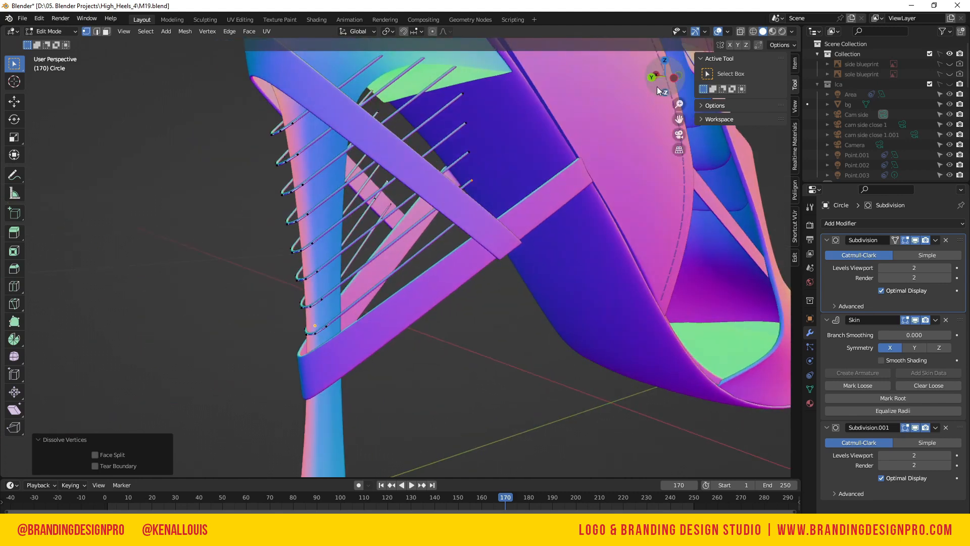
{"action": "key", "text": "x"}
{"action": "left_click", "coordinate": [472, 142]}
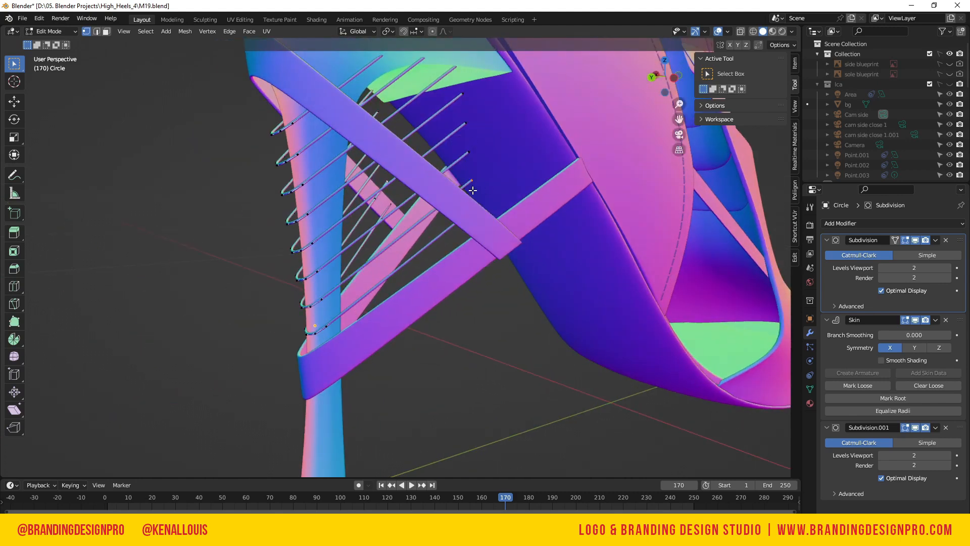
{"action": "key", "text": "x"}
{"action": "left_click", "coordinate": [444, 251]}
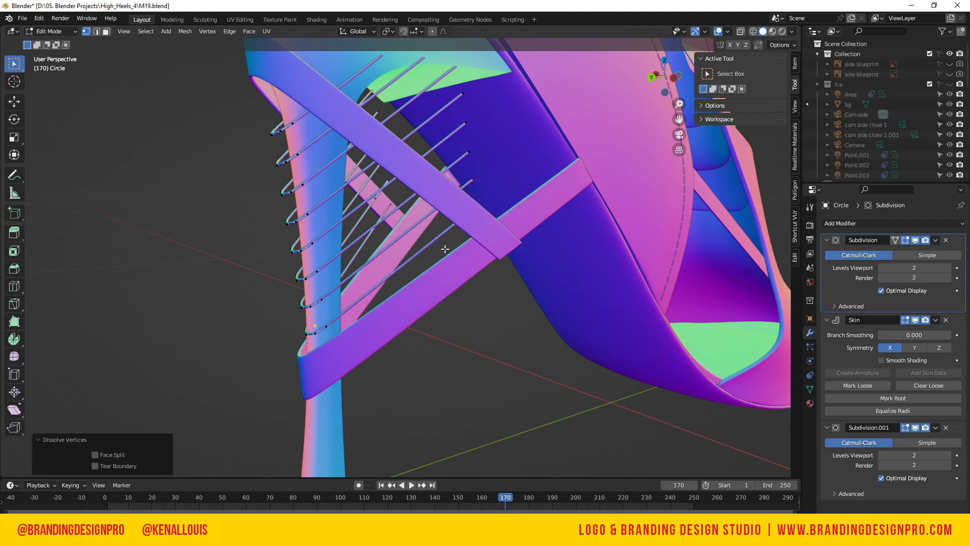
- Delete the second-lowest cord's end vertices protruding past the strap and mark a skin root on that cord
{"action": "middle_click_drag", "start_coordinate": [603, 94], "coordinate": [628, 98]}
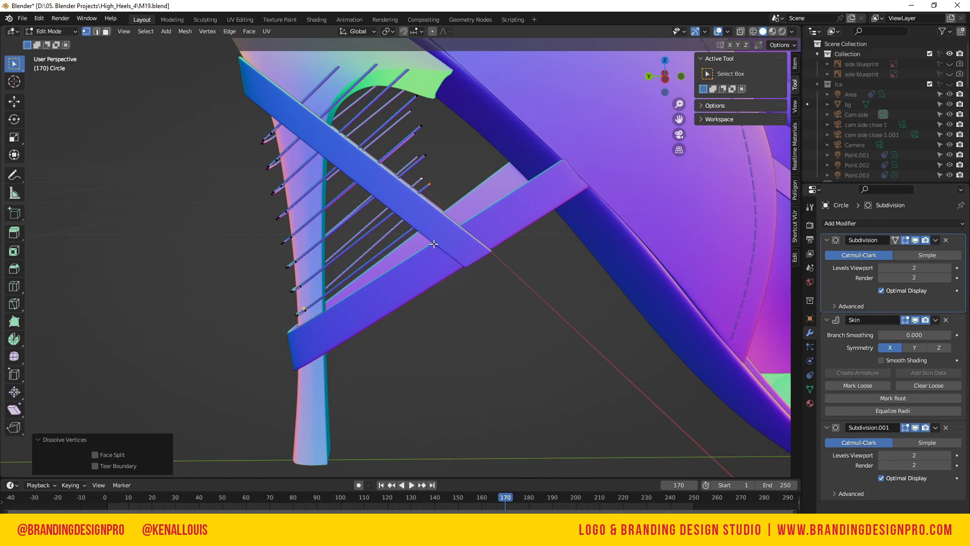
{"action": "key", "text": "x"}
{"action": "key", "text": "Escape"}
{"action": "key", "text": "x"}
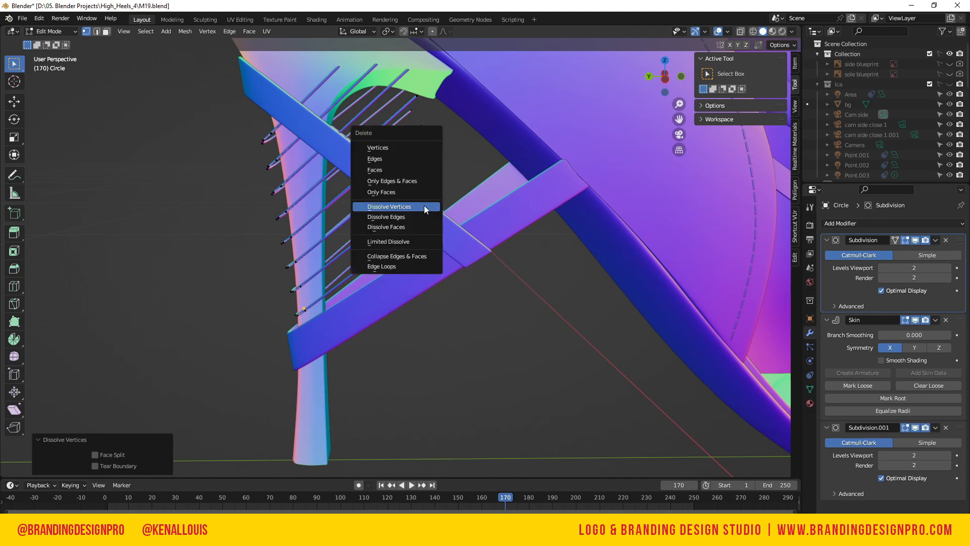
{"action": "left_click", "coordinate": [399, 149]}
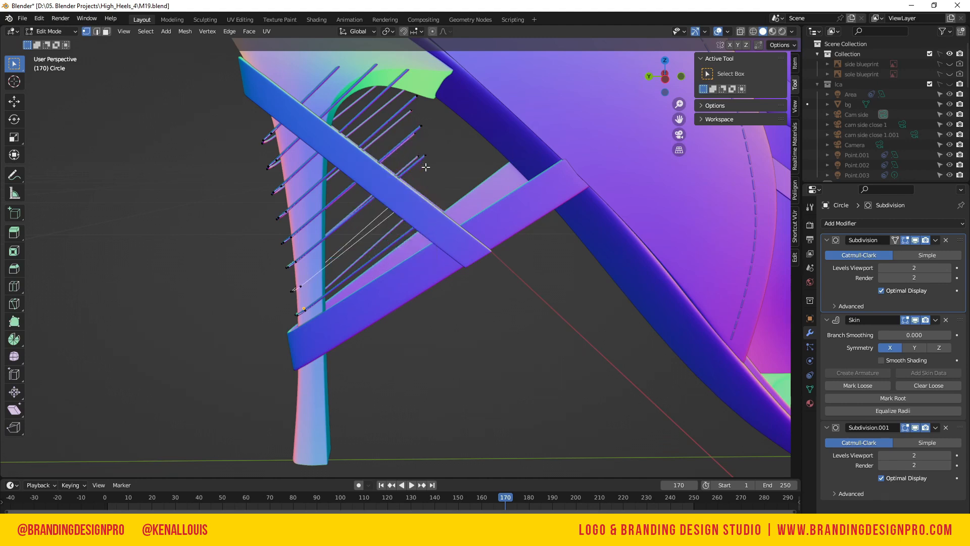
{"action": "left_click", "coordinate": [890, 400]}
- Add one centred loop cut to the third cord from the bottom and adjust its vertices to shorten it behind the strap
{"action": "left_click", "coordinate": [347, 220]}
{"action": "right_click", "coordinate": [350, 216]}
{"action": "left_click_drag", "start_coordinate": [660, 84], "coordinate": [681, 88]}
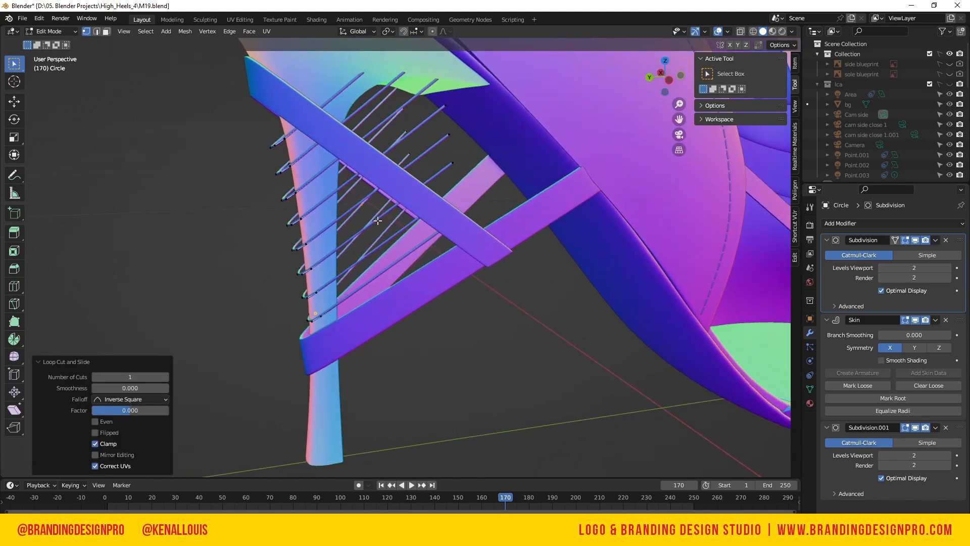
{"action": "left_click", "coordinate": [376, 220]}
{"action": "left_click", "coordinate": [365, 215]}
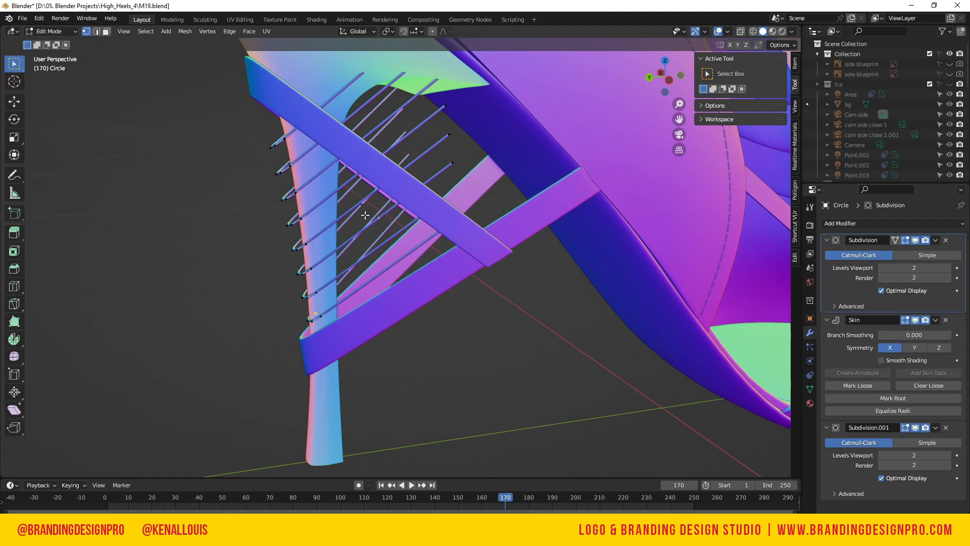
{"action": "left_click", "coordinate": [397, 191]}
{"action": "left_click_drag", "start_coordinate": [679, 78], "coordinate": [451, 183]}
{"action": "left_click", "coordinate": [473, 176]}
{"action": "left_click_drag", "start_coordinate": [663, 81], "coordinate": [572, 212]}
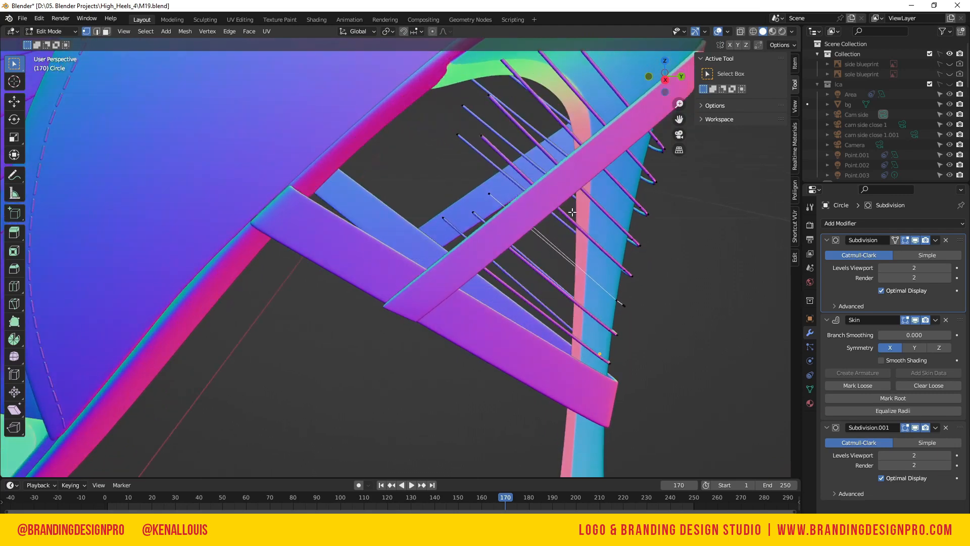
{"action": "key", "text": "ctrl+r"}
{"action": "left_click", "coordinate": [563, 208]}
{"action": "right_click", "coordinate": [562, 205]}
{"action": "key", "text": "ctrl+z"}
- Add a single loop cut without sliding to the next cord up
{"action": "left_click_drag", "start_coordinate": [684, 80], "coordinate": [677, 165]}
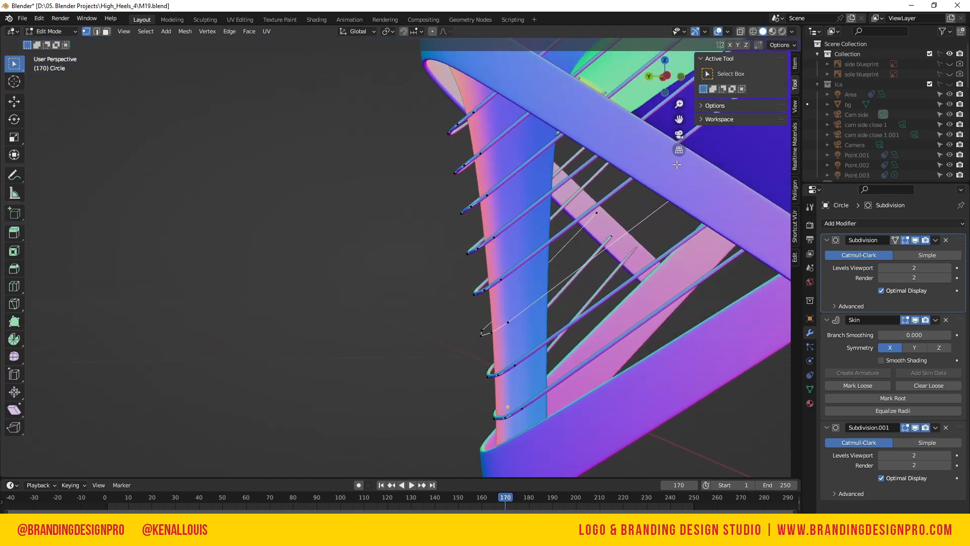
{"action": "key", "text": "ctrl+r"}
{"action": "left_click", "coordinate": [609, 190]}
{"action": "right_click", "coordinate": [586, 176]}
{"action": "mouse_move", "coordinate": [586, 175]}
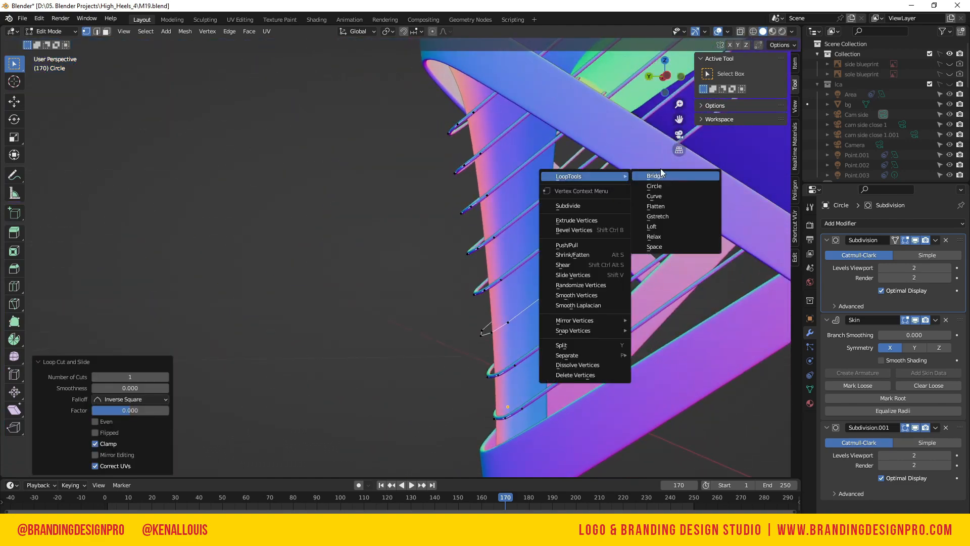
{"action": "left_click", "coordinate": [656, 176]}
- Turn on X-ray and slide the new cord vertex along its edge by a factor of 0.268
{"action": "key", "text": "alt+z"}
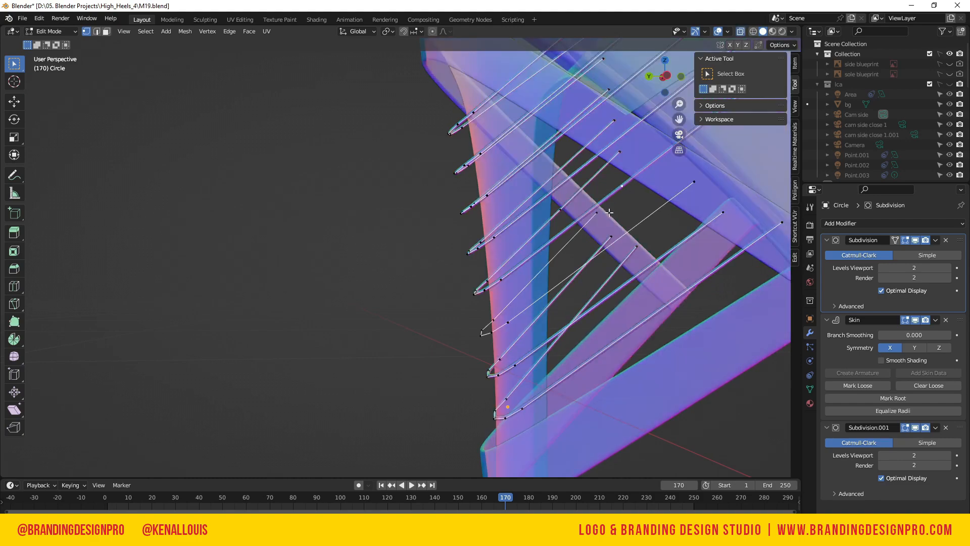
{"action": "left_click_drag", "start_coordinate": [656, 75], "coordinate": [583, 97]}
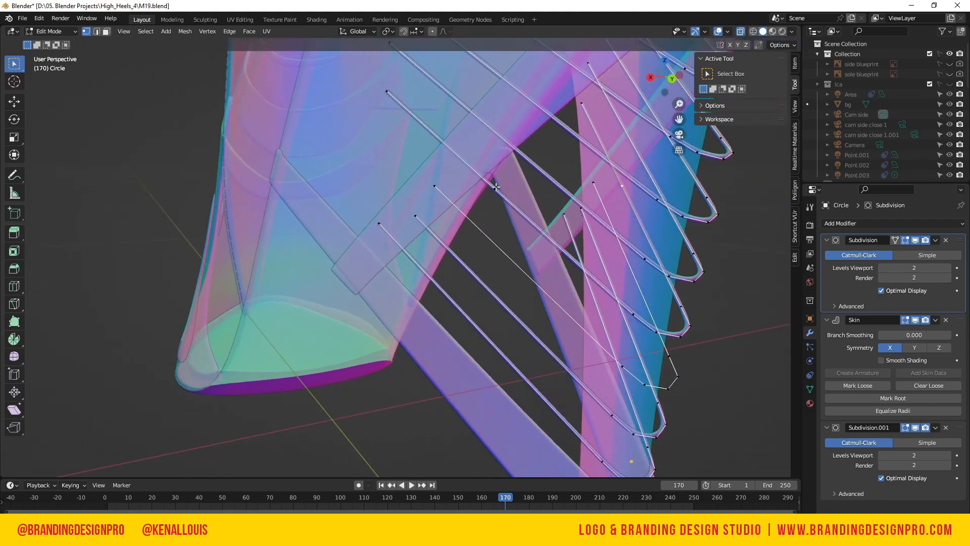
{"action": "left_click", "coordinate": [480, 174]}
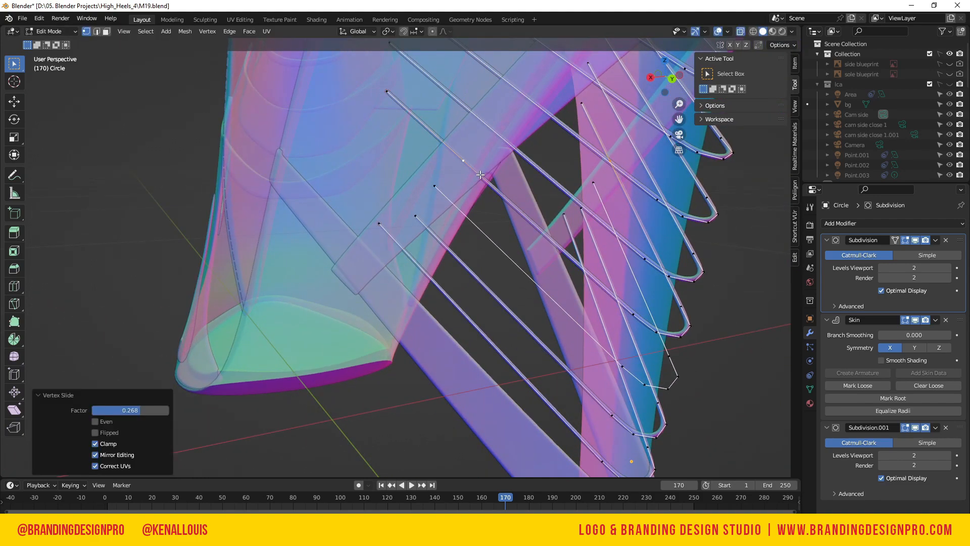
- Delete the cord's end vertices extending beyond the strap
{"action": "left_click_drag", "start_coordinate": [659, 90], "coordinate": [528, 177]}
{"action": "key", "text": "x"}
{"action": "left_click", "coordinate": [431, 112]}
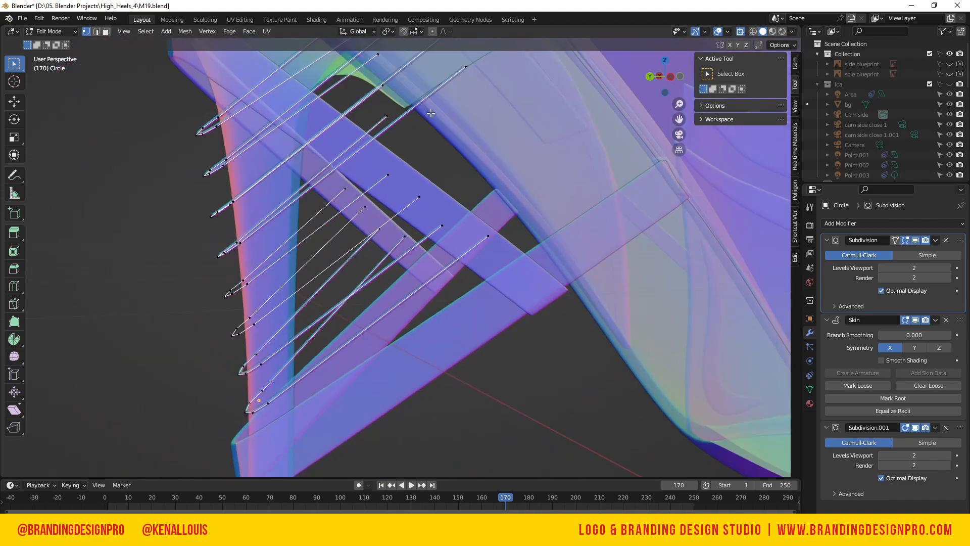
- Add a centred loop cut to the fifth cord and delete its end vertices beyond the strap
{"action": "left_click", "coordinate": [394, 126]}
{"action": "right_click", "coordinate": [394, 126]}
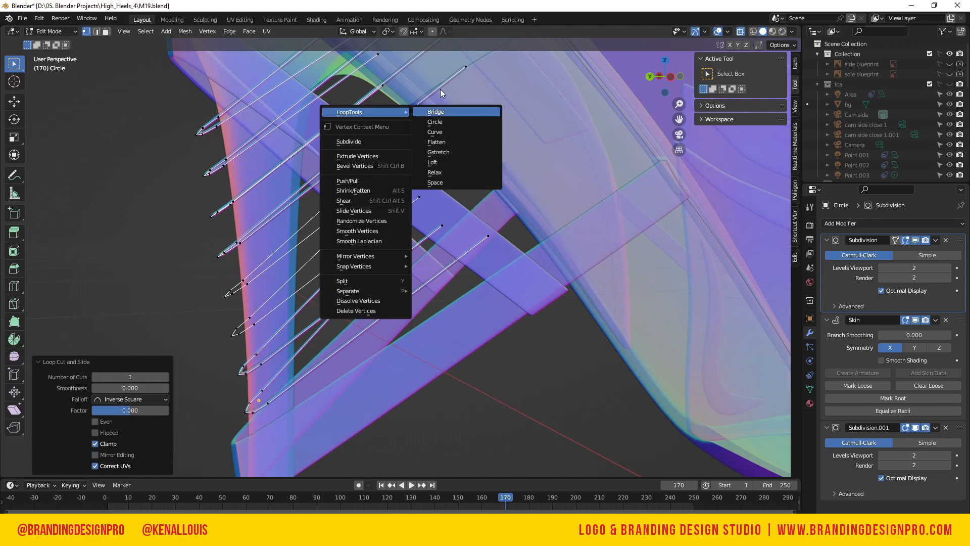
{"action": "left_click_drag", "start_coordinate": [663, 78], "coordinate": [369, 119]}
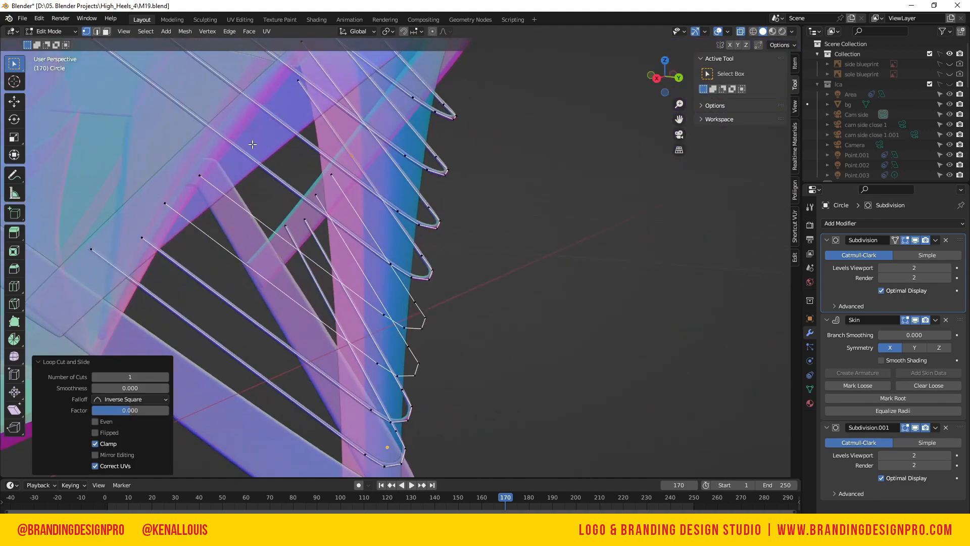
{"action": "scroll", "coordinate": [167, 112], "scroll_direction": "down", "scroll_amount": 4}
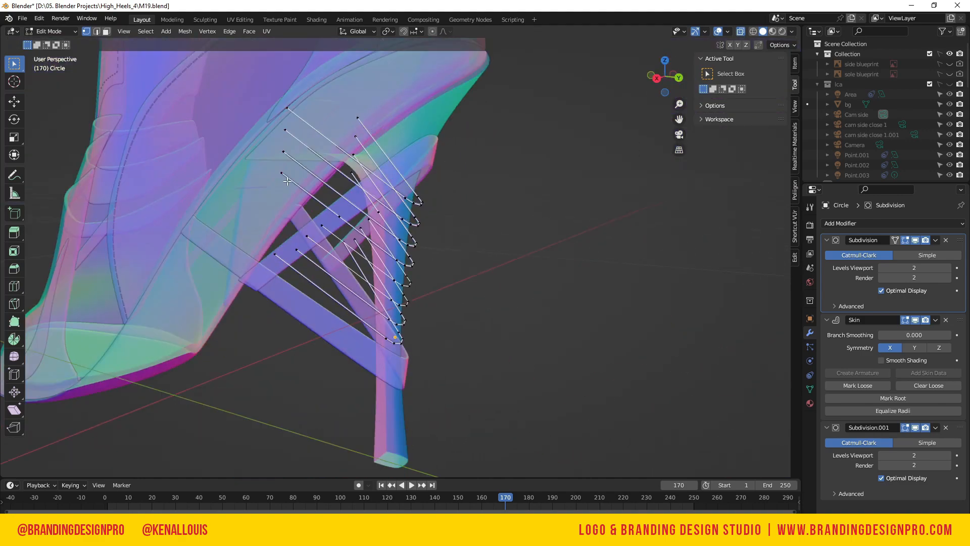
{"action": "left_click_drag", "start_coordinate": [661, 77], "coordinate": [301, 184]}
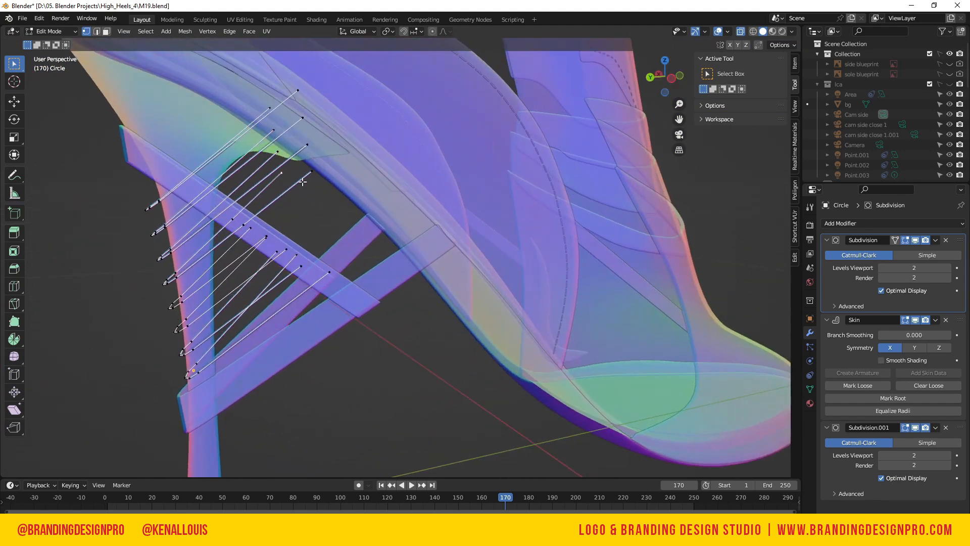
{"action": "key", "text": "x"}
{"action": "left_click", "coordinate": [302, 182]}
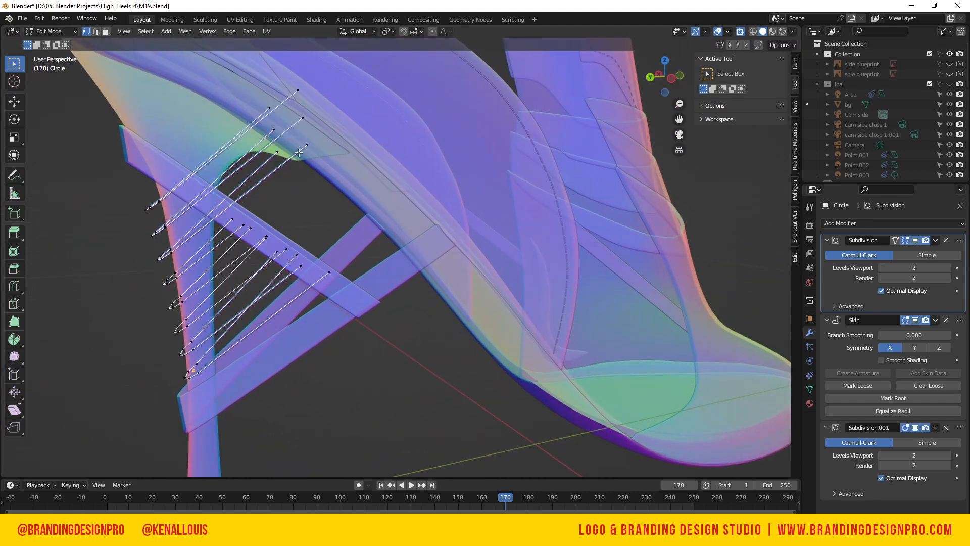
- Add a loop cut to the next upper cord and move its end vertices 0.002178 m in Y and -0.00236 m in Z
{"action": "key", "text": "ctrl+r"}
{"action": "left_click", "coordinate": [260, 185]}
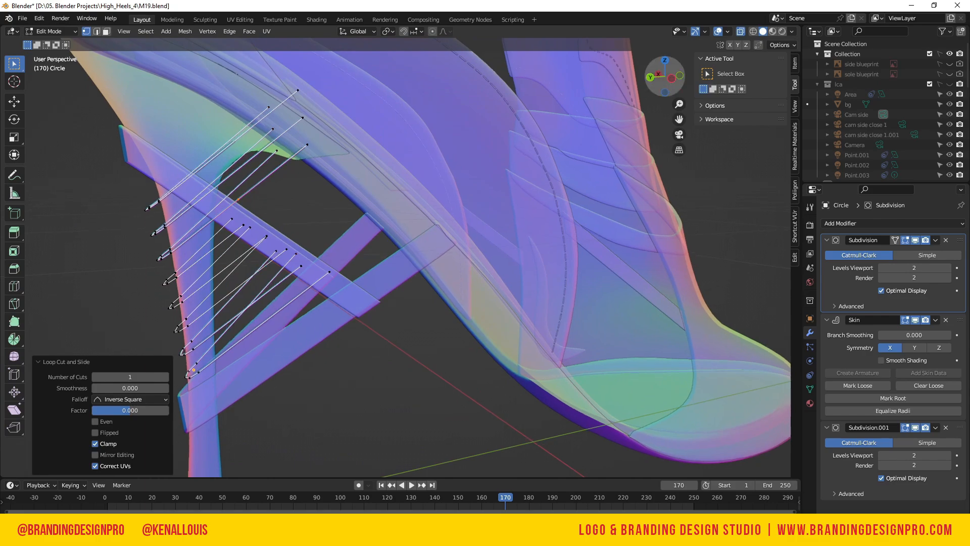
{"action": "left_click", "coordinate": [659, 74]}
{"action": "key", "text": "g"}
{"action": "left_click", "coordinate": [296, 267]}
- Scale the upper cords' end vertices along X to fit their width to the straps, and turn off X-ray
{"action": "middle_click_drag", "start_coordinate": [297, 266], "coordinate": [441, 162]}
{"action": "key", "text": "alt+z"}
{"action": "key", "text": "ctrl+r"}
{"action": "key", "text": "g"}
{"action": "key", "text": "s"}
{"action": "key", "text": "x"}
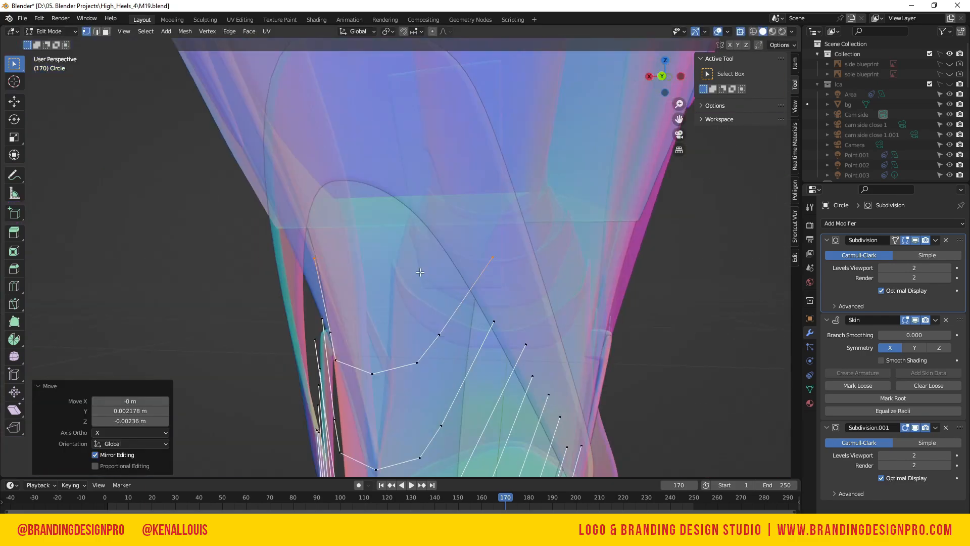
{"action": "left_click", "coordinate": [425, 274]}
{"action": "key", "text": "alt+z"}
{"action": "key", "text": "s"}
{"action": "key", "text": "x"}
{"action": "left_click", "coordinate": [494, 398]}
- Adjust the cord vertices along X, return to Object Mode and show the shoe from the right side
{"action": "key", "text": "Tab"}
{"action": "key", "text": "Tab"}
{"action": "key", "text": "g"}
{"action": "key", "text": "x"}
{"action": "key", "text": "Tab"}
{"action": "key", "text": "KP_3"}
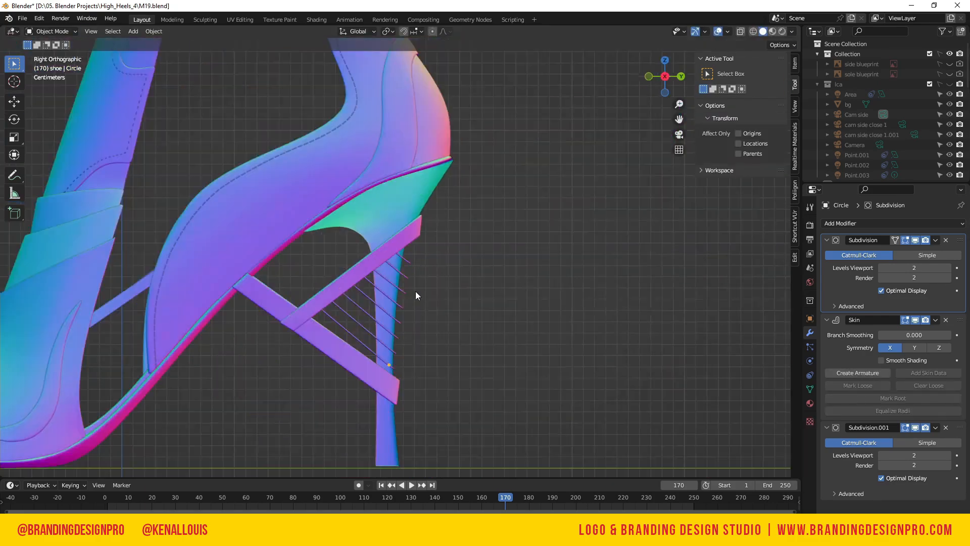